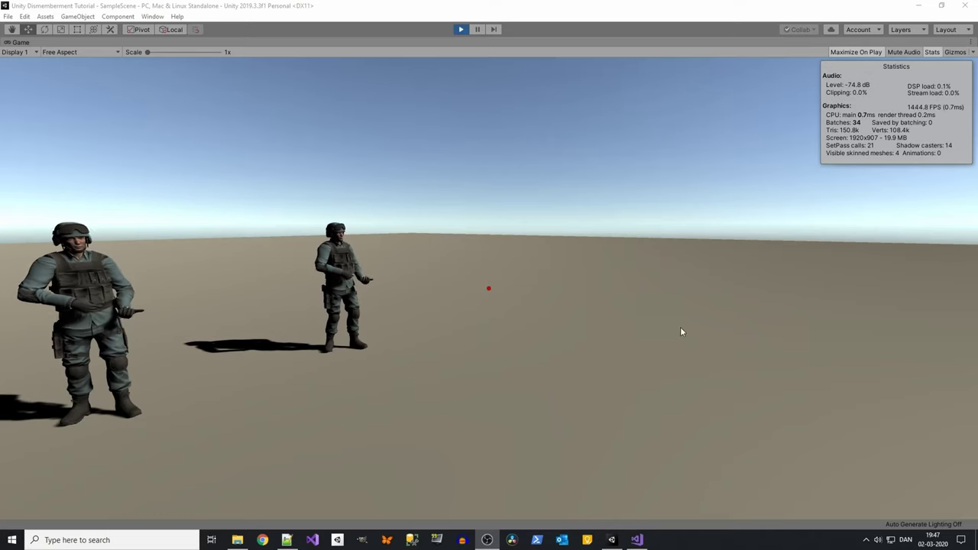
- Walk toward the soldiers in play mode and turn to face them
key("w")
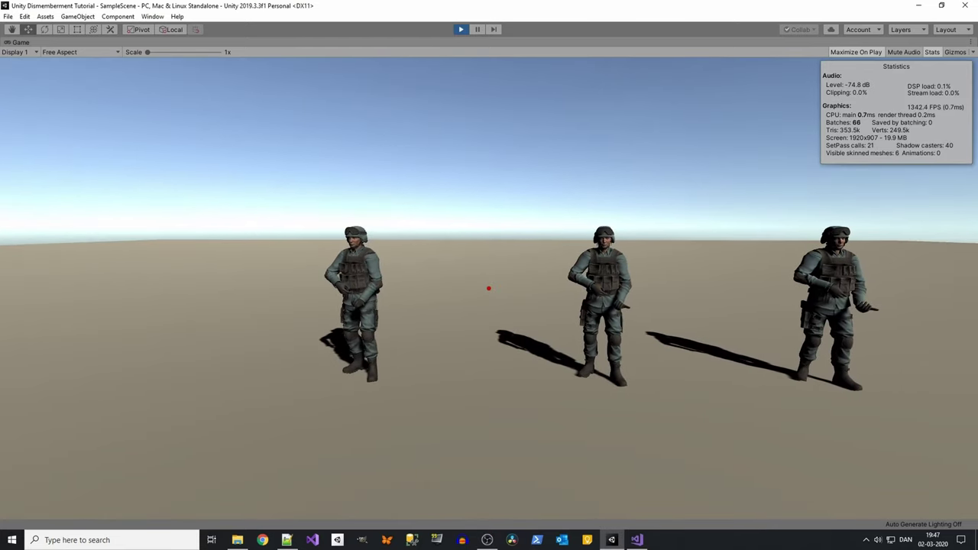
key("s")
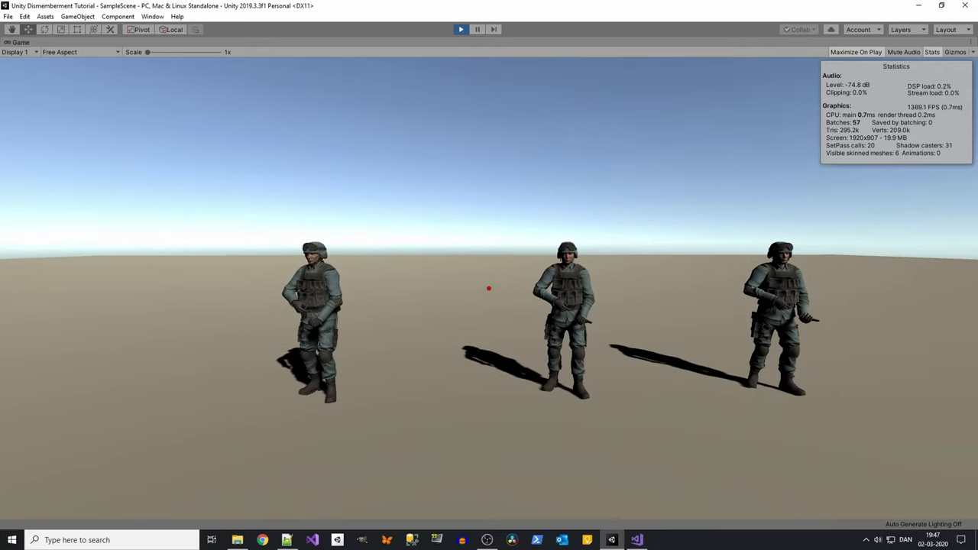
key("w")
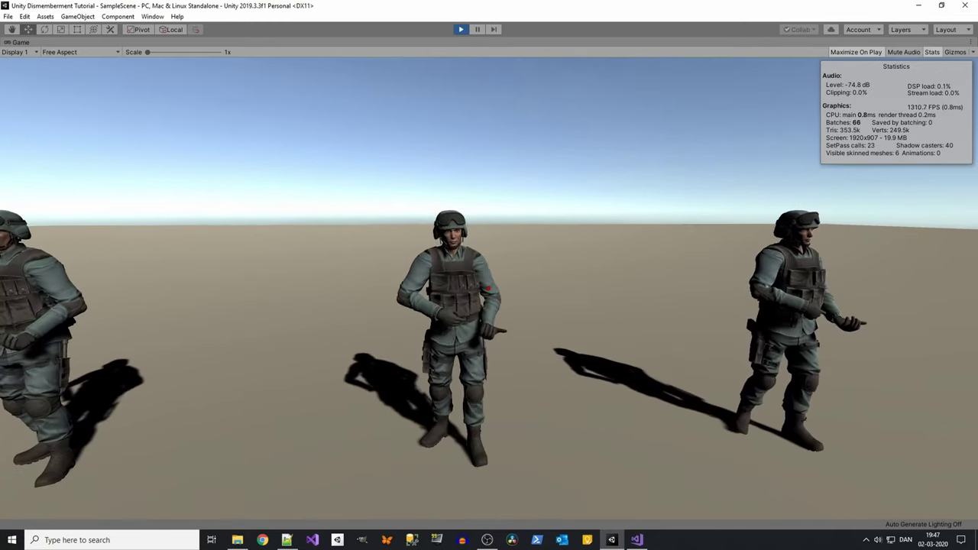
key("a")
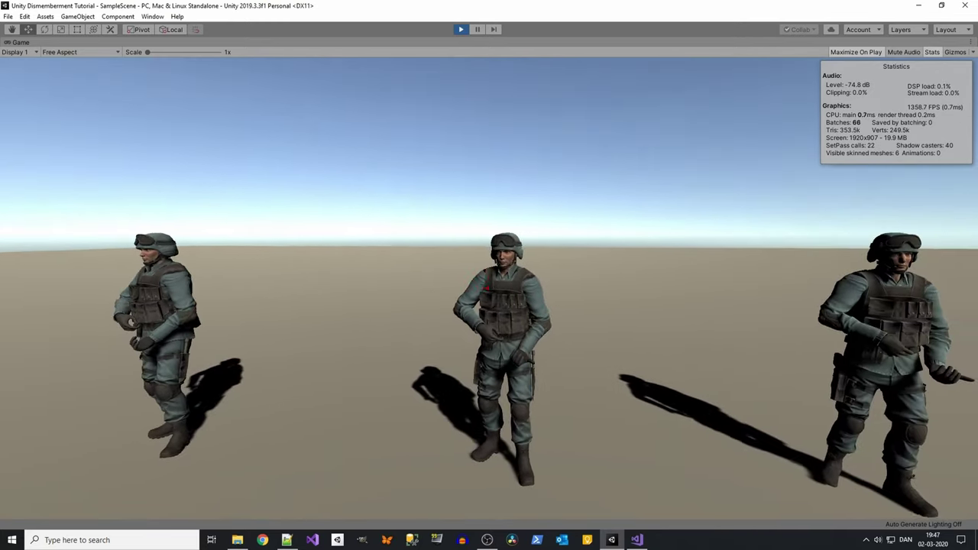
key("d")
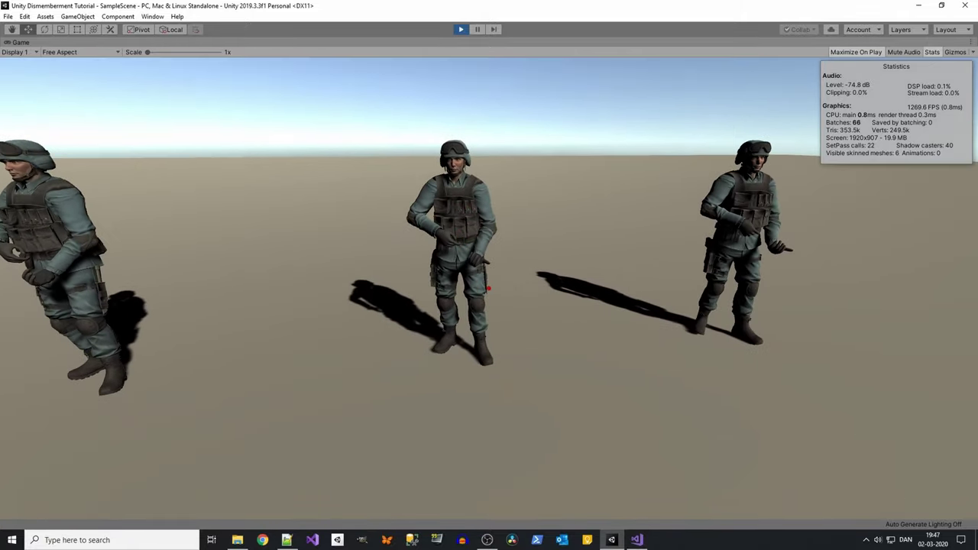
- Shoot the middle soldier in the leg and another in the right forearm
left_click(489, 288)
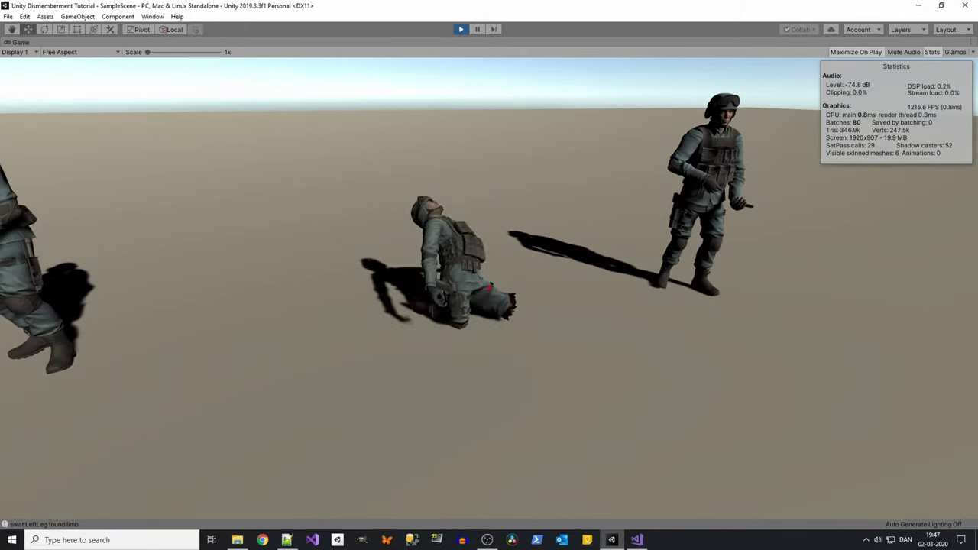
key("w")
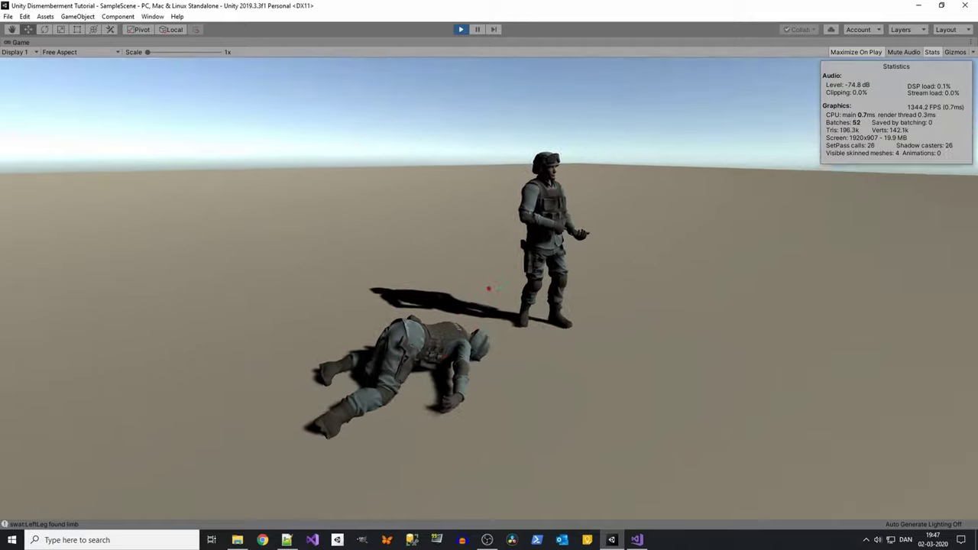
left_click(490, 288)
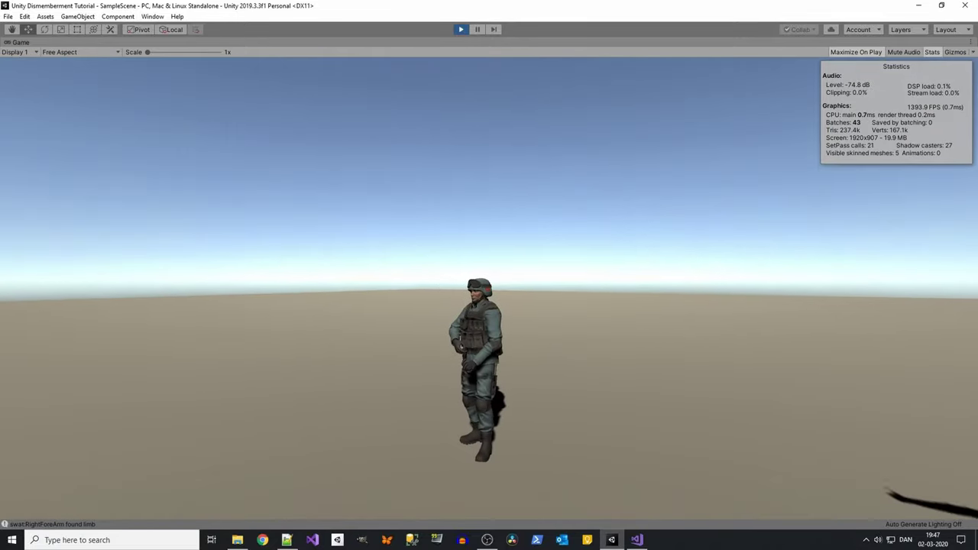
- Shoot the last soldier in the head, survey the detached limbs, and add a bloodPrefab instance
left_click(490, 288)
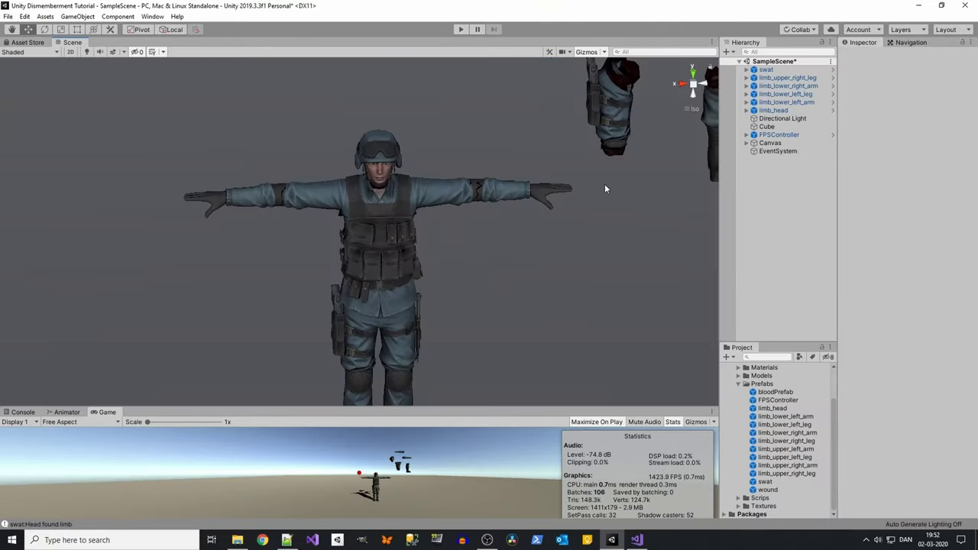
mouse_move(465, 199)
right_mouse_down()
mouse_move(546, 194)
mouse_move(506, 198)
right_mouse_up()
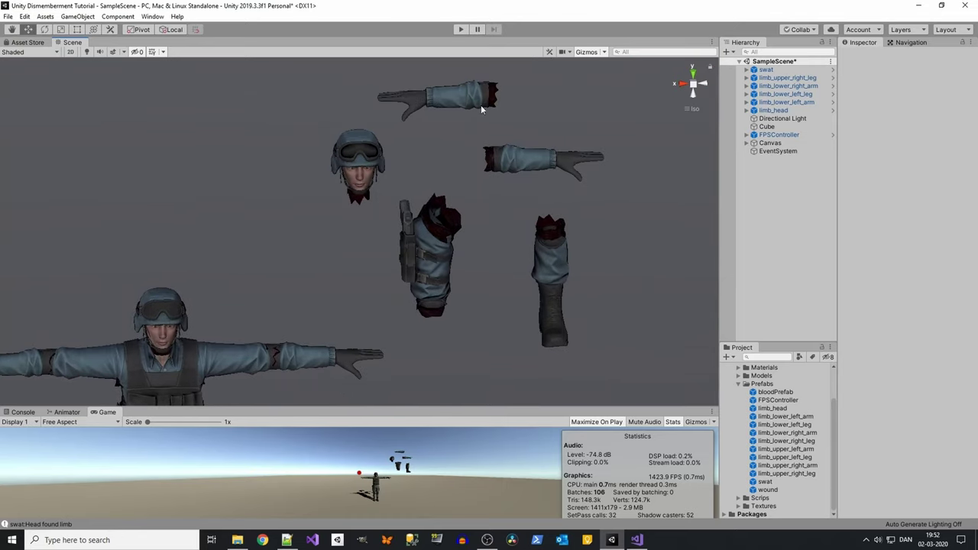
mouse_move(384, 140)
right_mouse_down()
mouse_move(399, 278)
mouse_move(390, 260)
mouse_move(428, 203)
right_mouse_up()
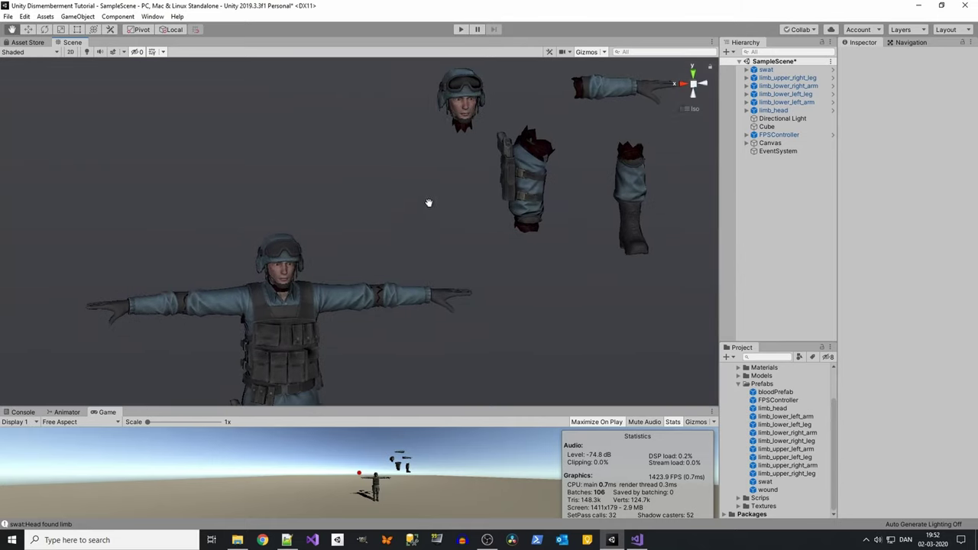
left_click_drag(776, 392, 323, 130)
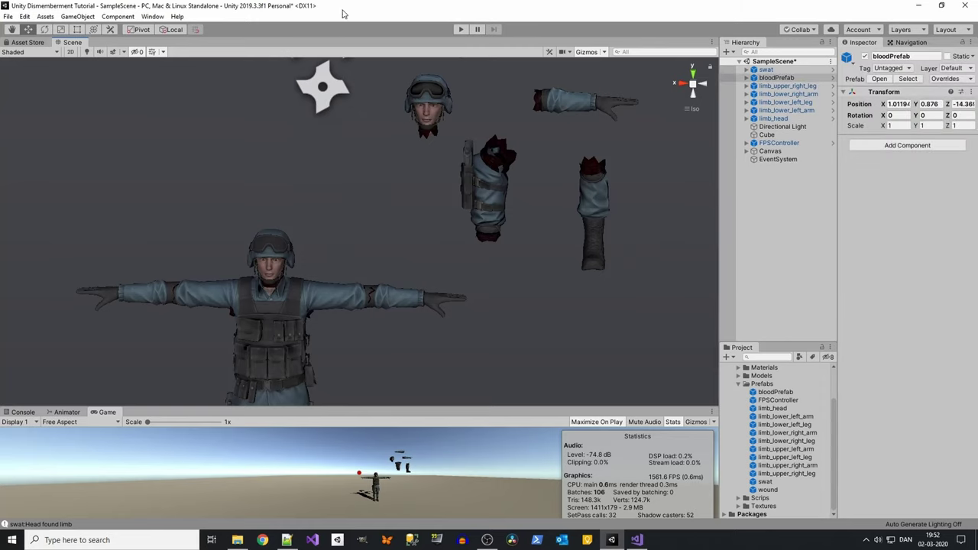
- Frame bloodPrefab and play, then stop, its Particle System blood burst preview
key("f")
scroll(404, 255, "up", 2)
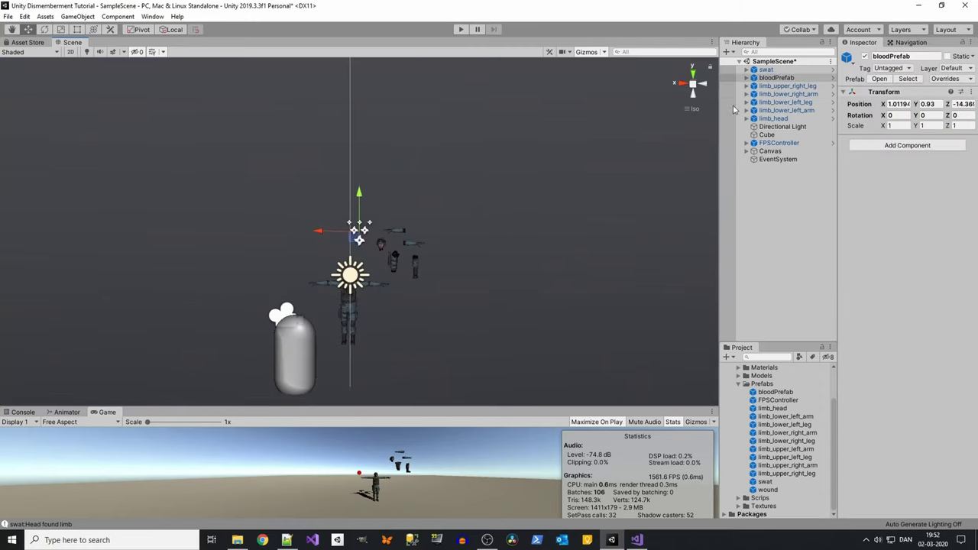
left_click(746, 77)
left_click(776, 87)
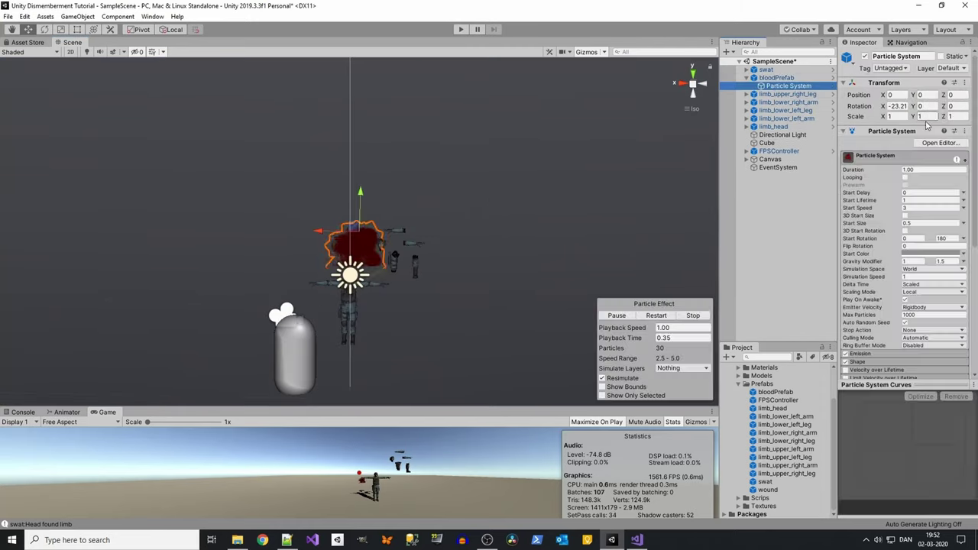
left_click(654, 316)
left_click(691, 317)
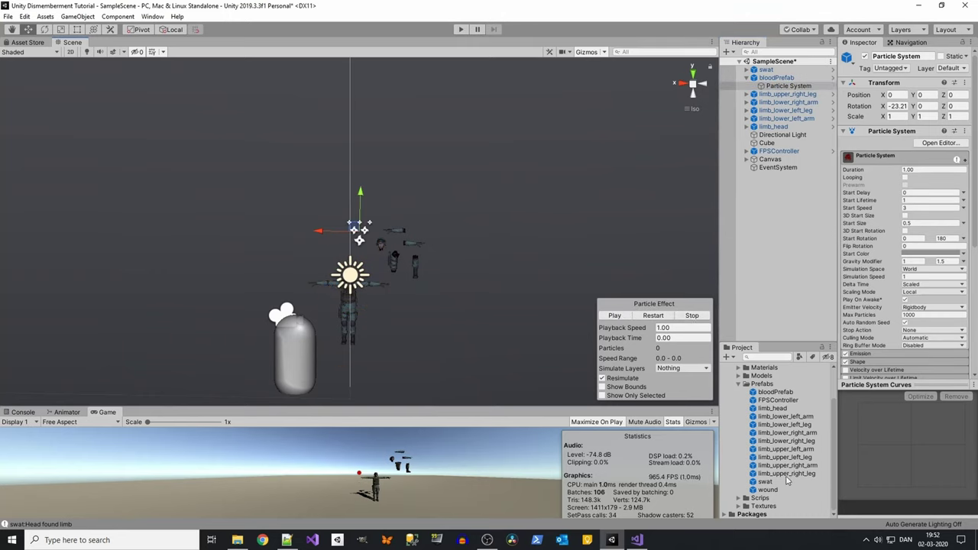
- Add the wound prefab, raise it slightly, and rotate it to -78.45 on X
left_click(423, 310)
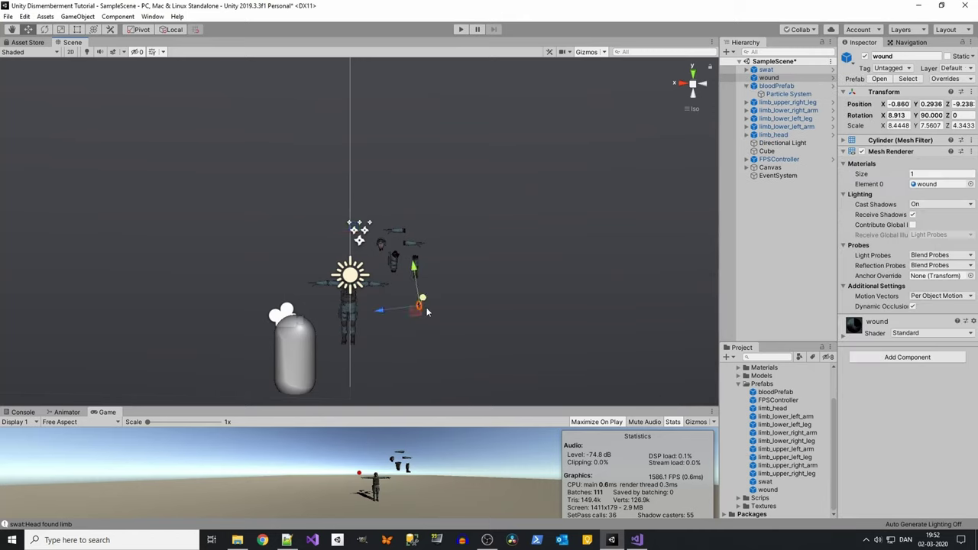
key("f")
mouse_move(375, 200)
left_mouse_down()
mouse_move(259, 203)
mouse_move(438, 189)
mouse_move(420, 161)
mouse_move(403, 242)
mouse_move(316, 246)
left_mouse_up()
key("e")
scroll(334, 247, "down", 3)
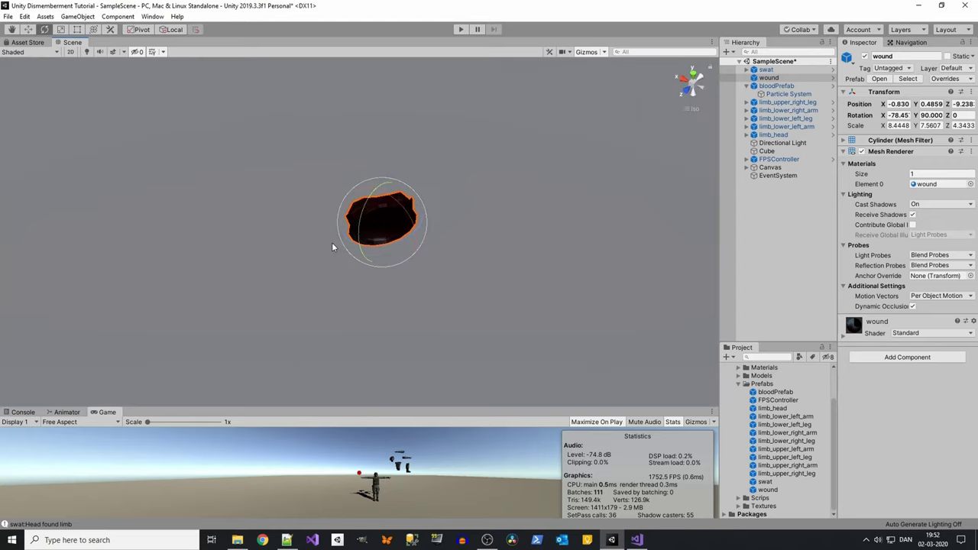
scroll(334, 245, "down", 2)
middle_click_drag(334, 245, 619, 270)
scroll(731, 401, "up", 2)
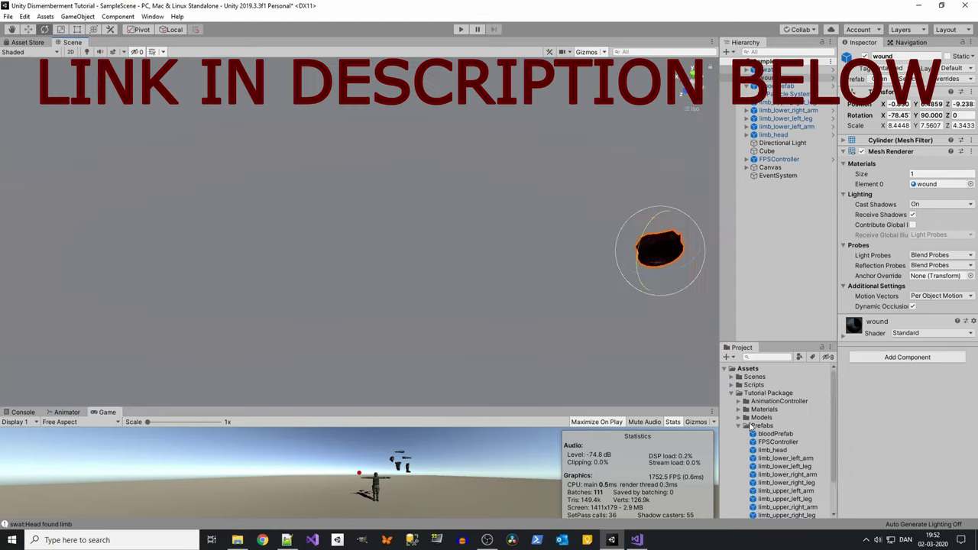
- Browse the Project panel of the empty 'Unity Dismemberment Tutorial Vid' project
scroll(739, 394, "up", 2)
scroll(760, 424, "down", 2)
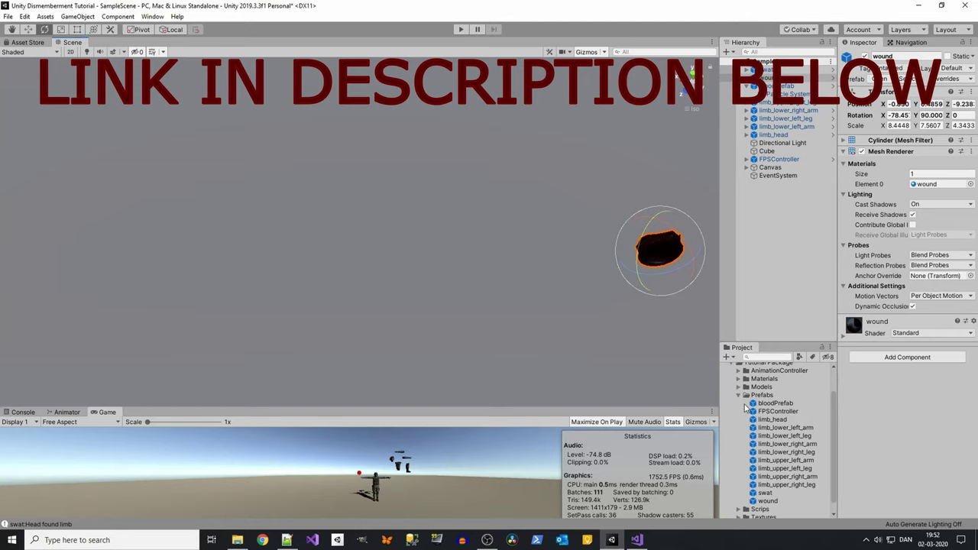
scroll(740, 402, "up", 2)
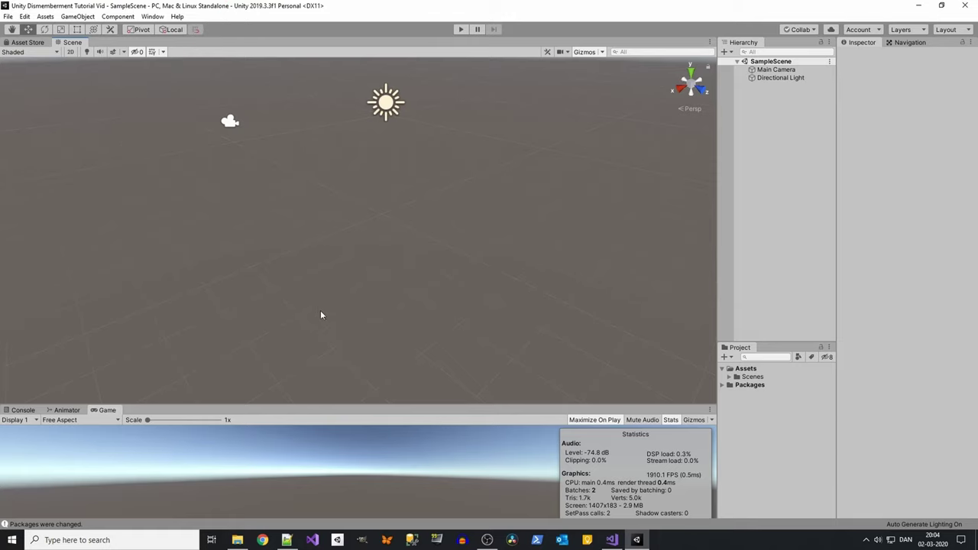
- Import unity_dismemberment_tutorial_assets.unitypackage from Downloads into the Unity project
left_click(237, 540)
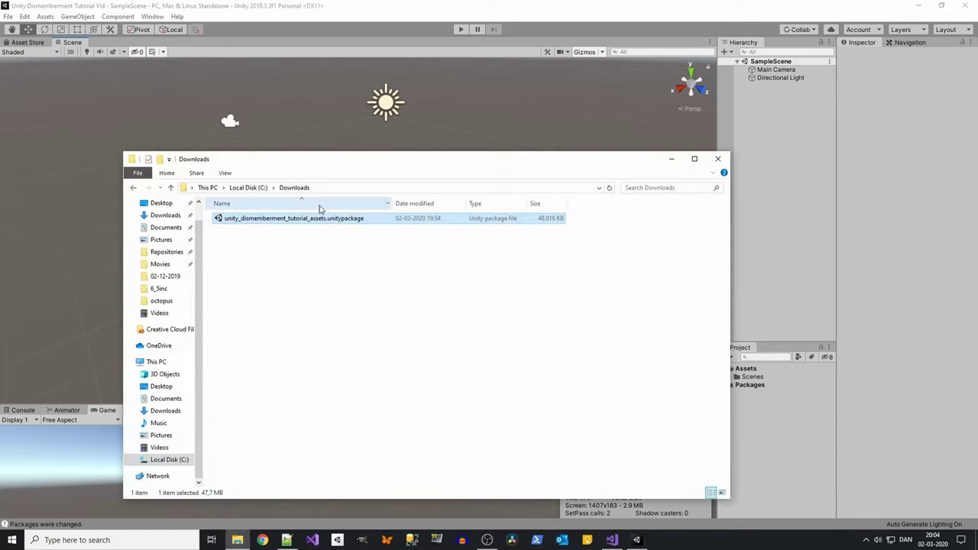
left_click(319, 239)
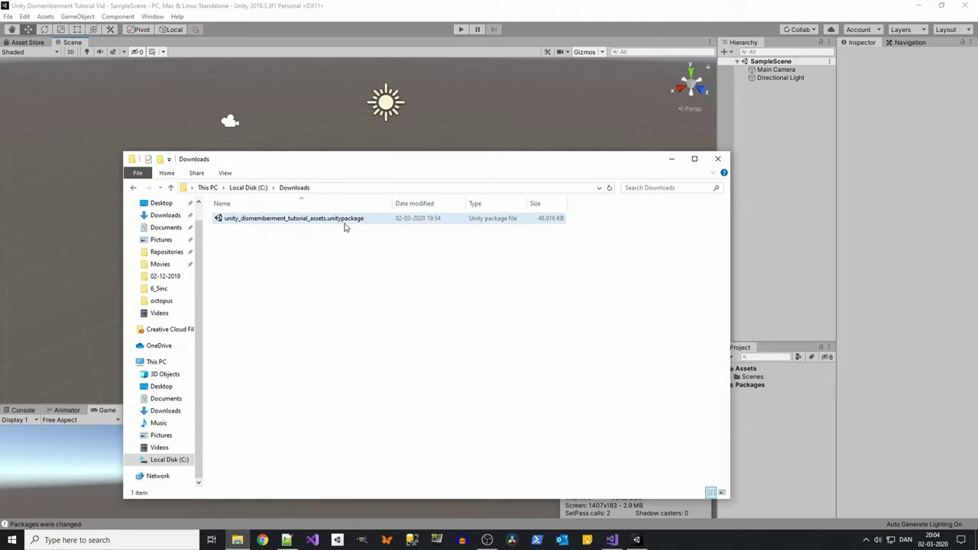
double_click(352, 221)
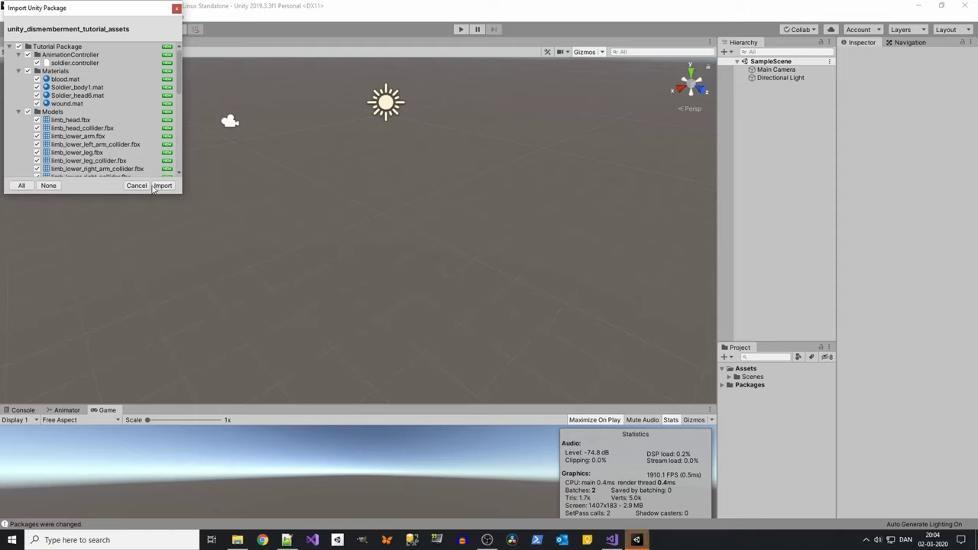
left_click(161, 189)
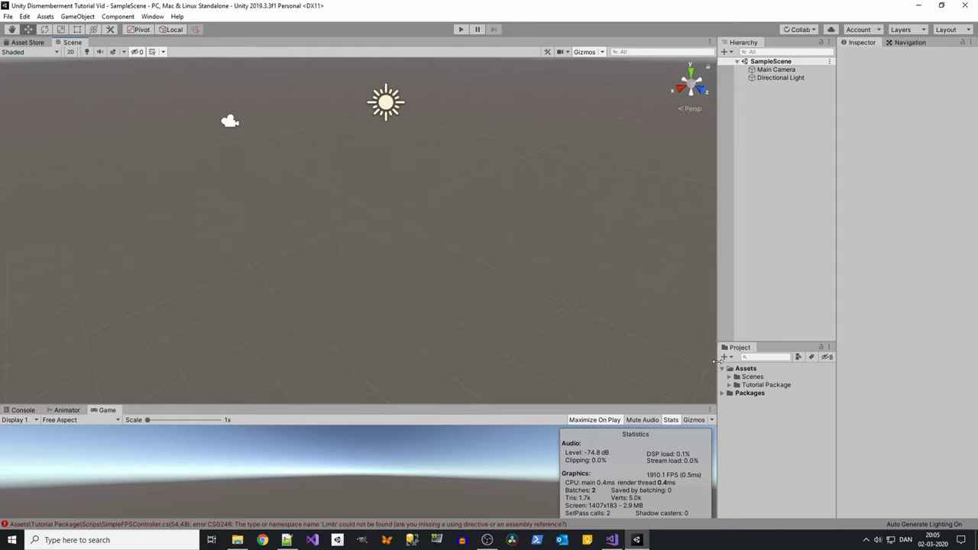
- Create a cube and scale it to 100 on X and Z
left_click(730, 385)
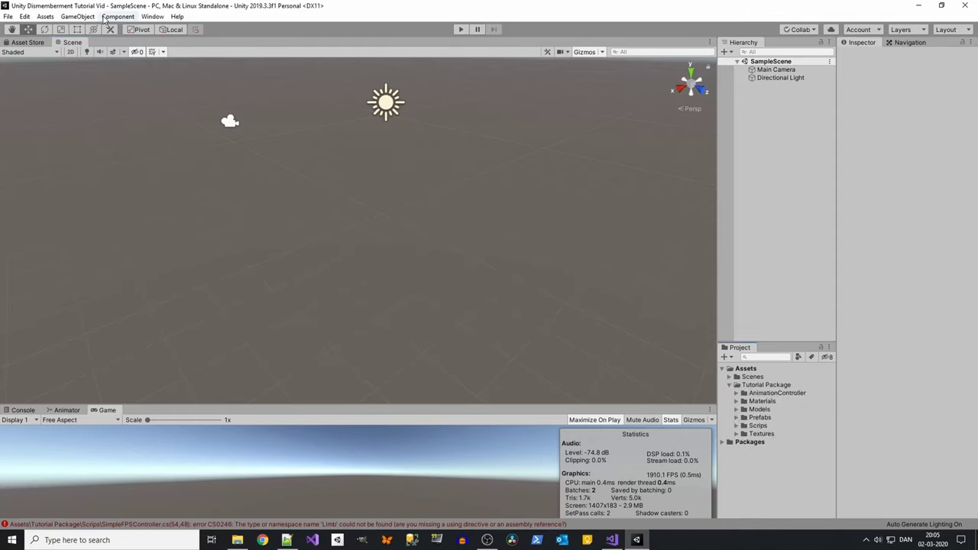
left_click(77, 16)
mouse_move(94, 51)
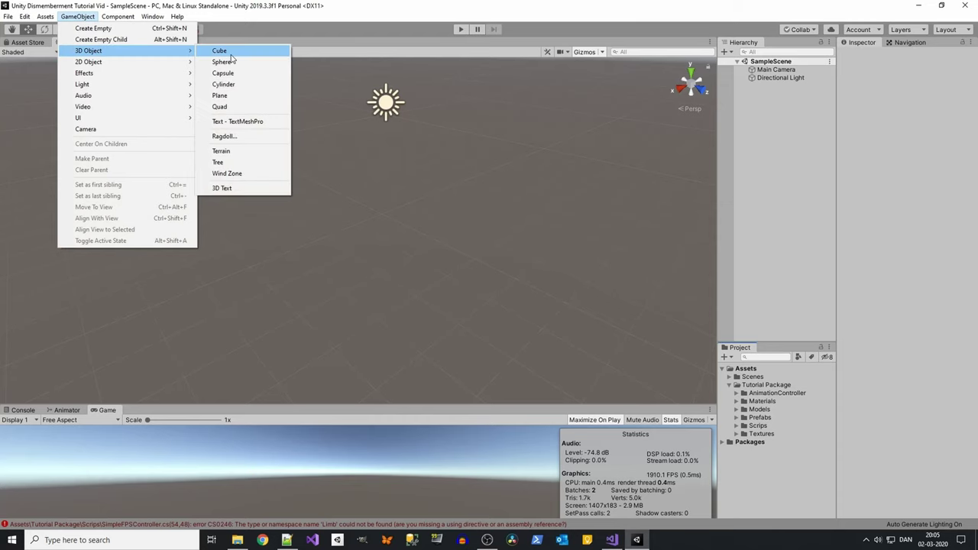
left_click(222, 51)
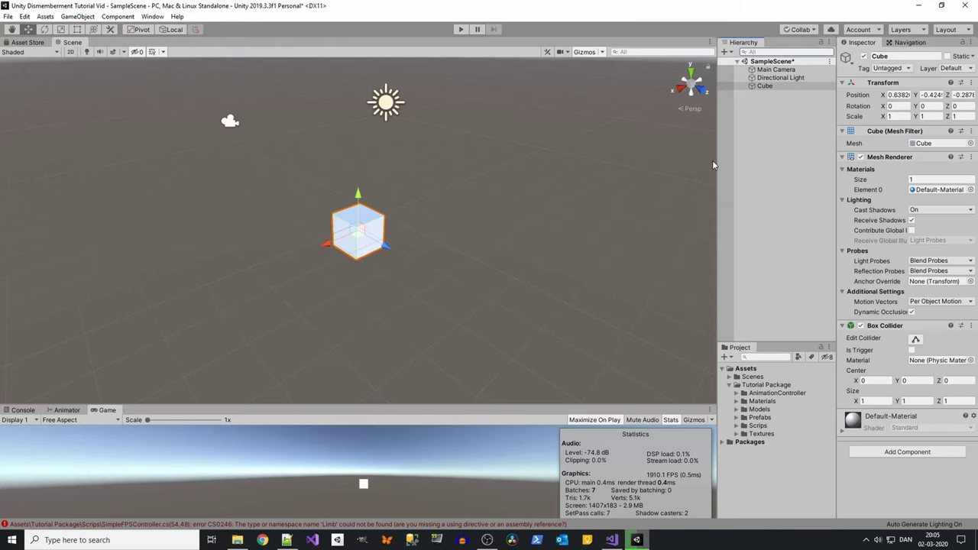
left_click(908, 119)
type("100")
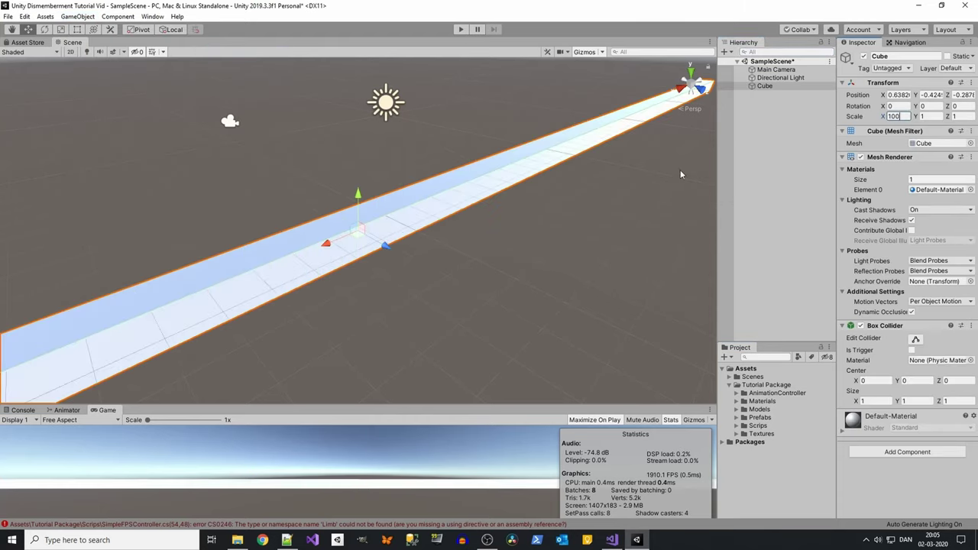
type("100")
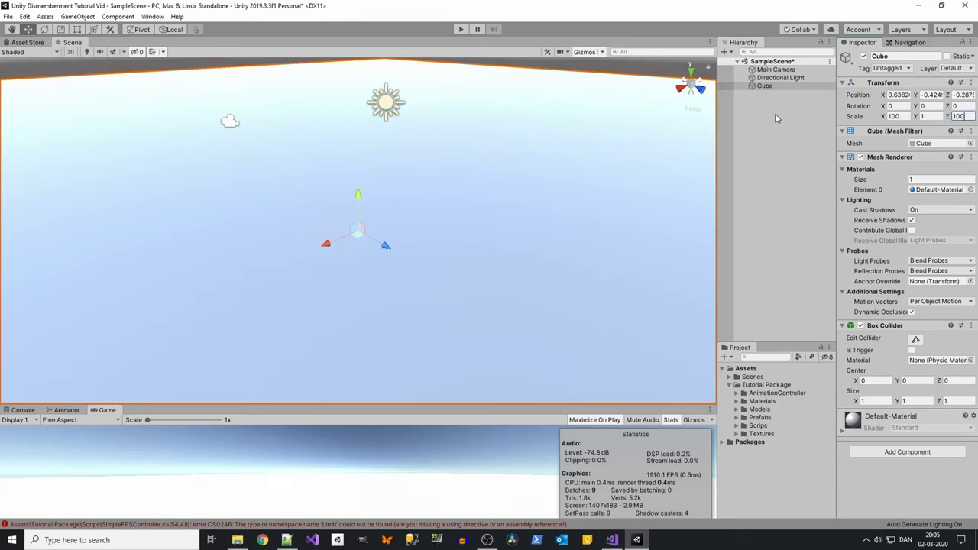
- Rename the cube 'ground' and frame the Scene view across the floor
double_click(766, 86)
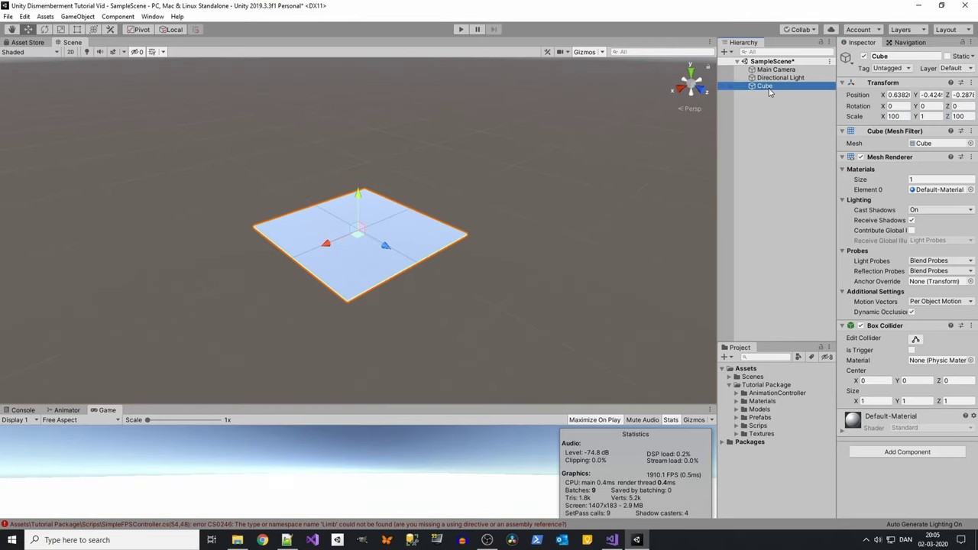
left_click(769, 89)
type("ground")
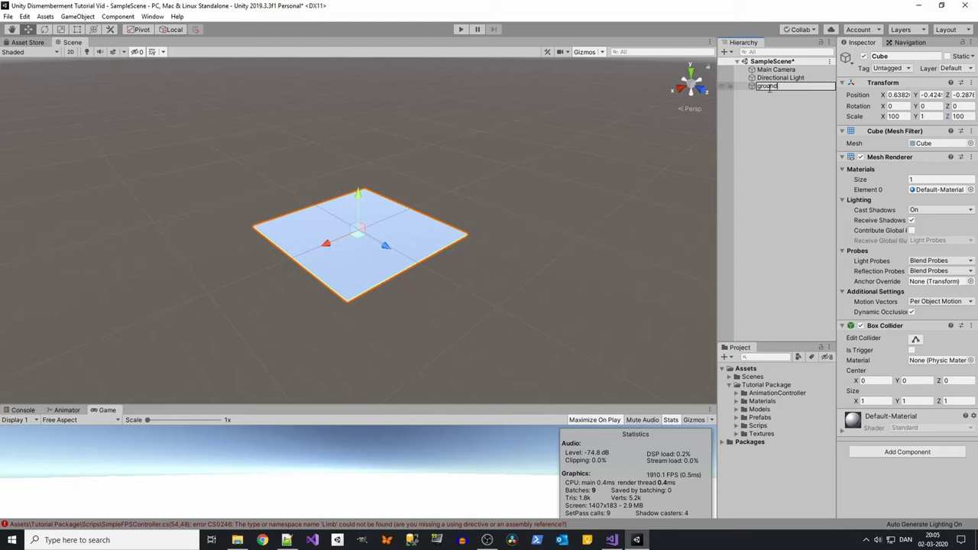
key("Return")
left_click(755, 201)
scroll(467, 280, "up", 3)
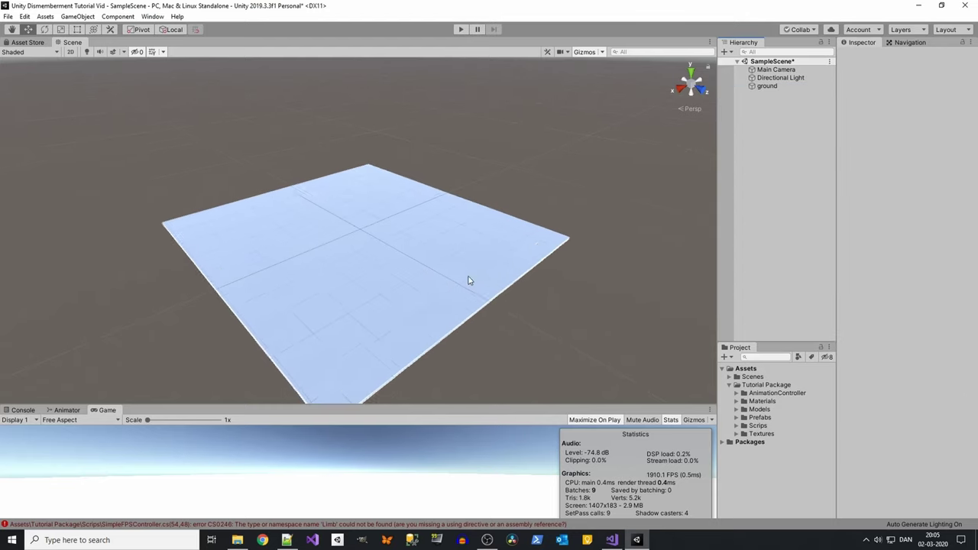
left_click_drag(467, 280, 515, 295, "alt")
scroll(320, 267, "up", 3)
scroll(320, 267, "up", 3)
scroll(345, 291, "up", 3)
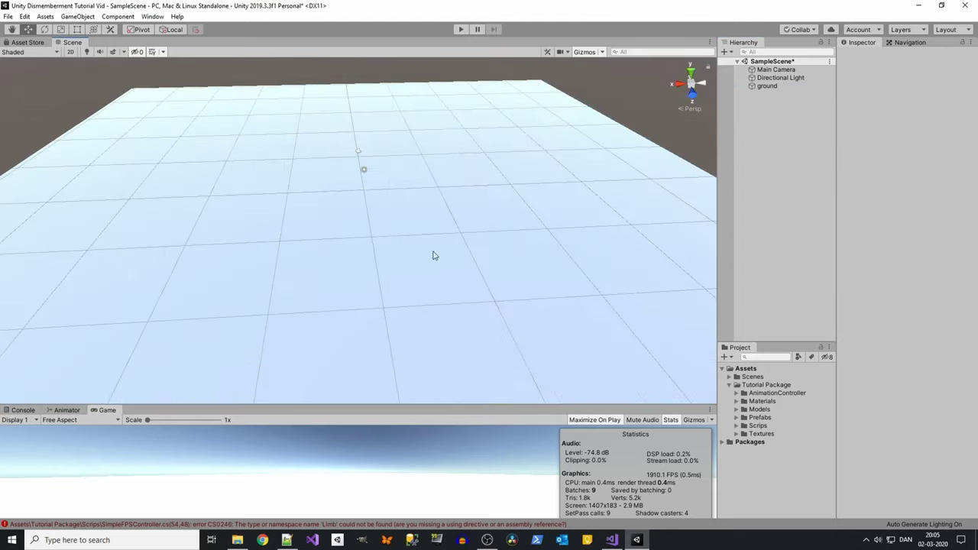
scroll(435, 256, "up", 2)
scroll(469, 270, "up", 2)
left_click_drag(470, 277, 486, 258, "alt")
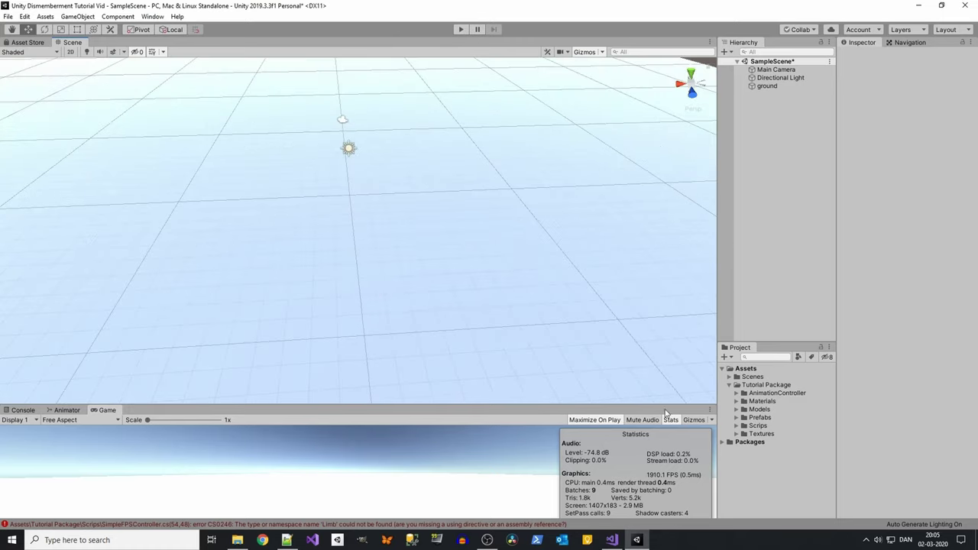
- Place the swat prefab from Tutorial Package > Prefabs on the ground, framed and selected
left_click(737, 418)
scroll(776, 451, "down", 2)
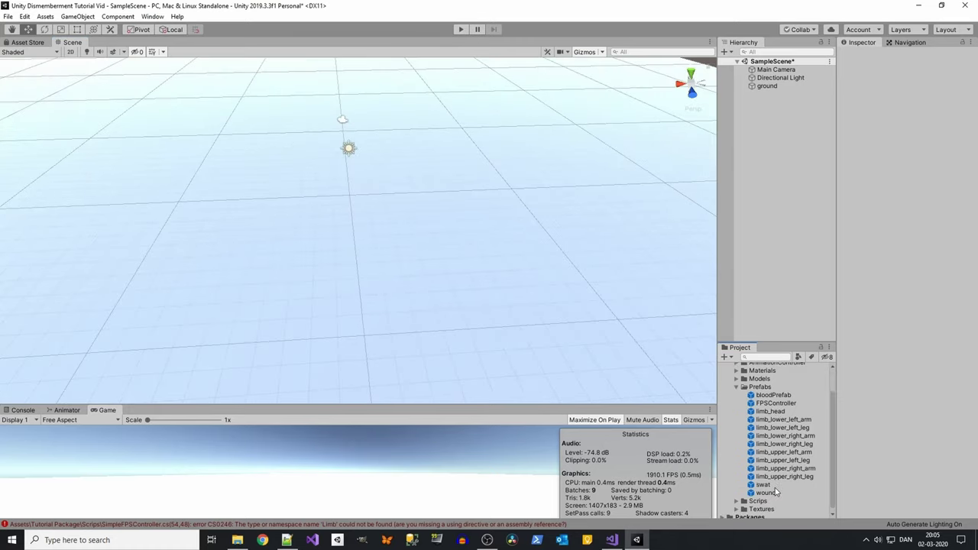
left_click_drag(764, 486, 356, 180)
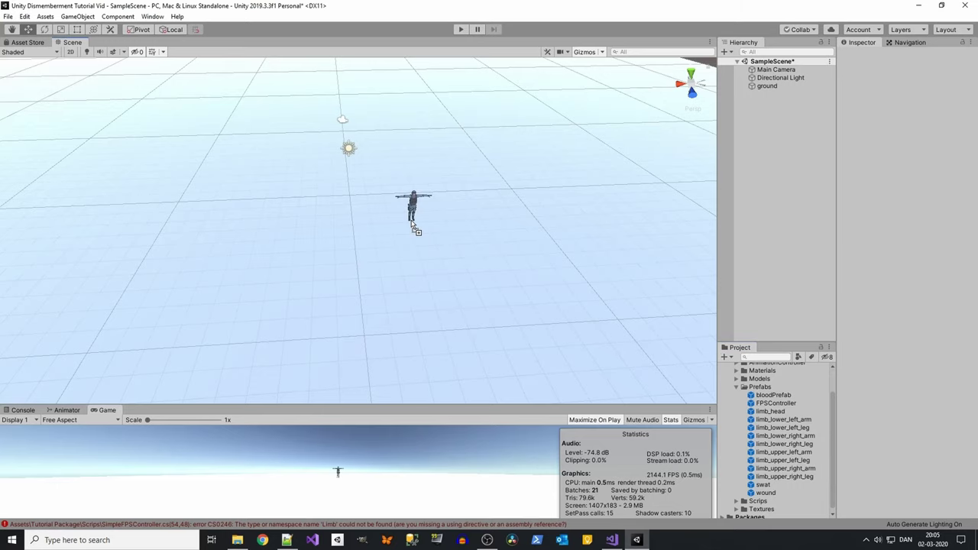
key("f")
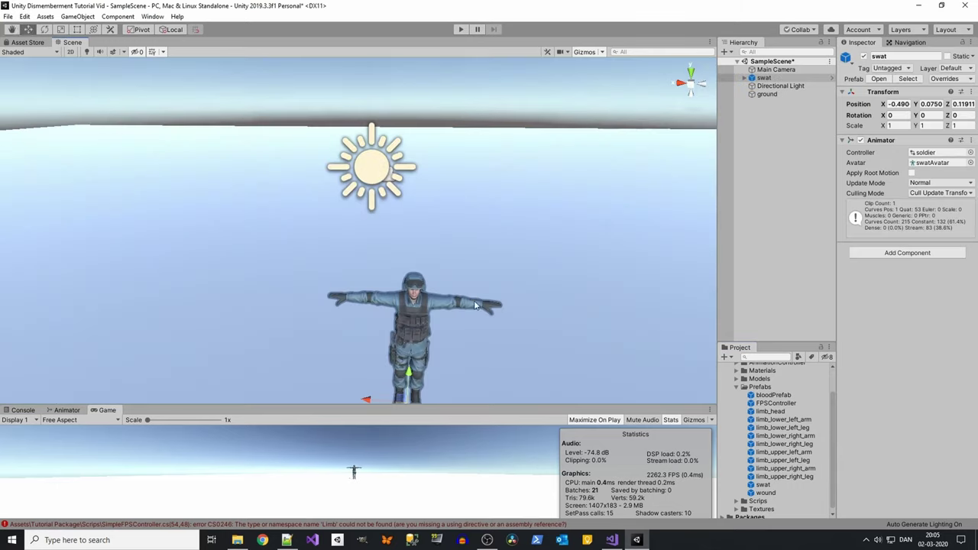
scroll(448, 264, "up", 3)
scroll(448, 259, "down", 2)
scroll(443, 251, "down", 2)
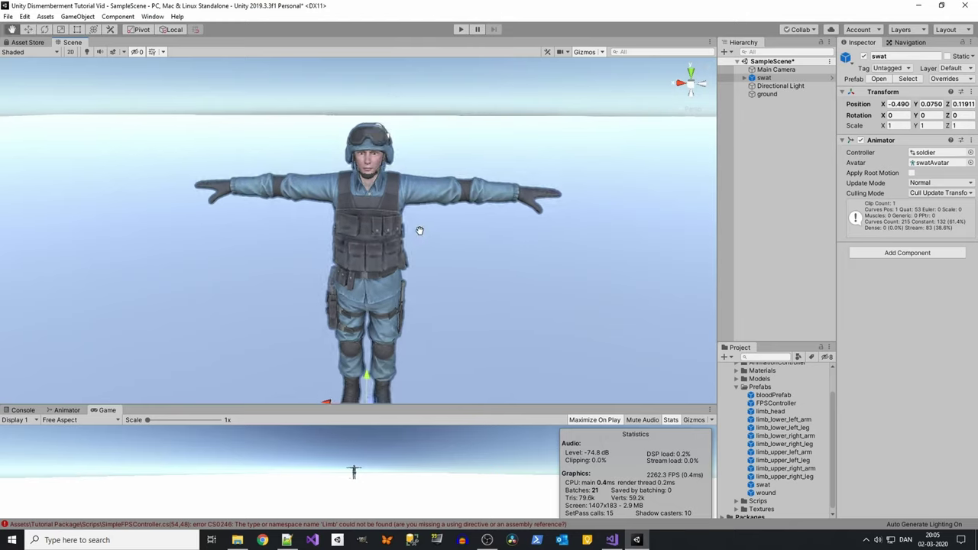
scroll(419, 227, "down", 2)
left_click(752, 80)
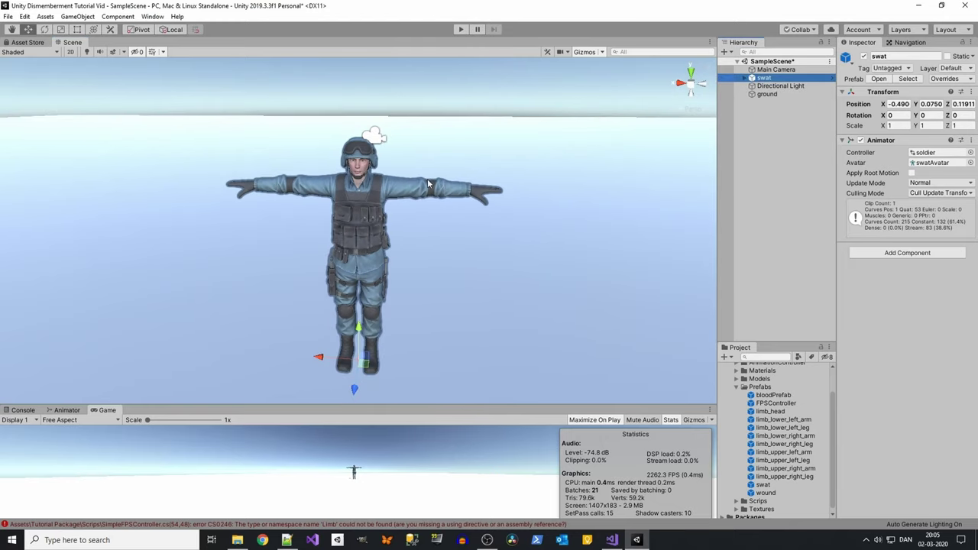
scroll(431, 219, "down", 1)
scroll(433, 224, "down", 1)
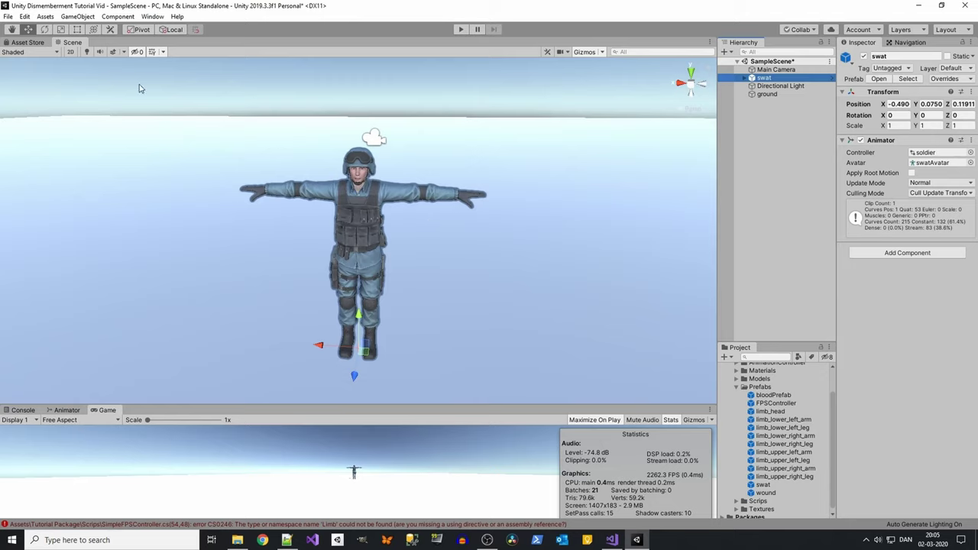
- Open the Ragdoll wizard and assign swat:Hips as the Pelvis
left_click(80, 19)
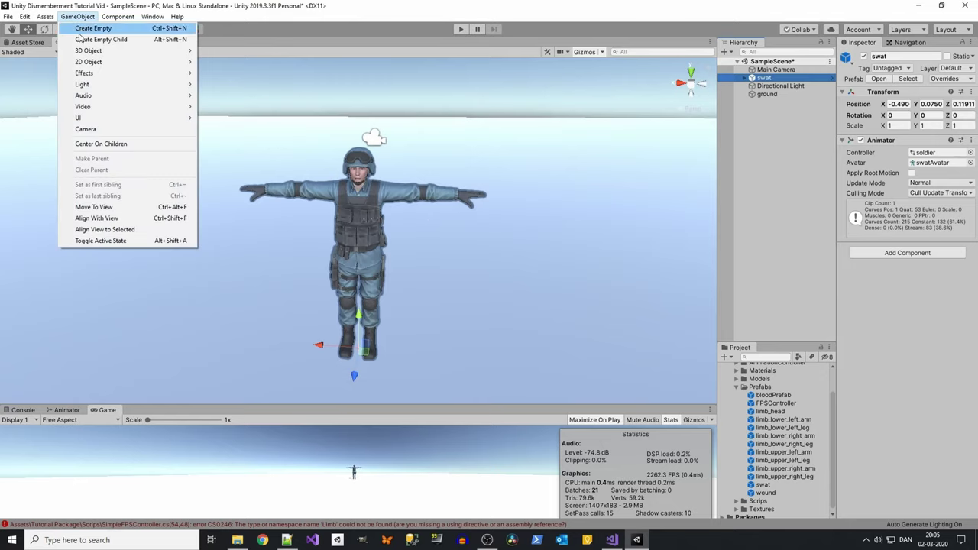
mouse_move(101, 53)
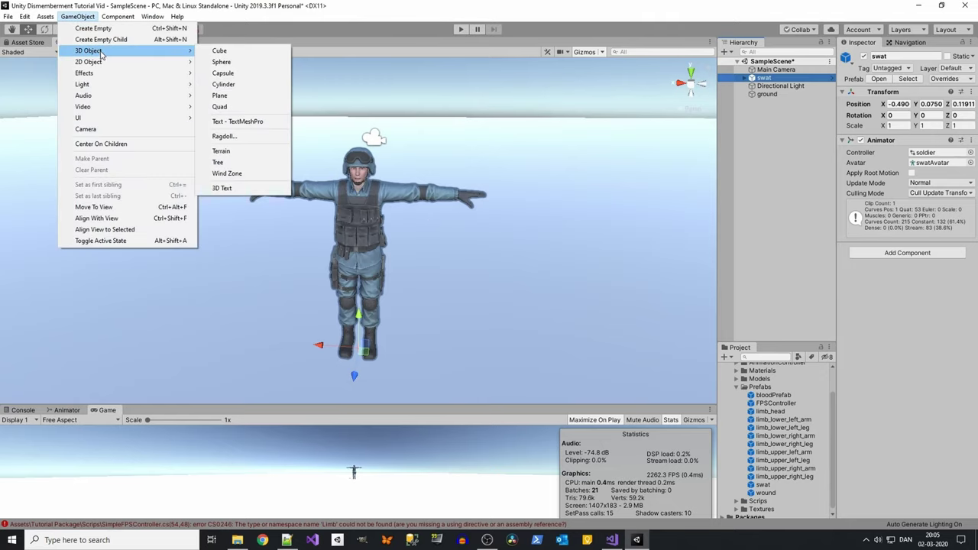
left_click(255, 139)
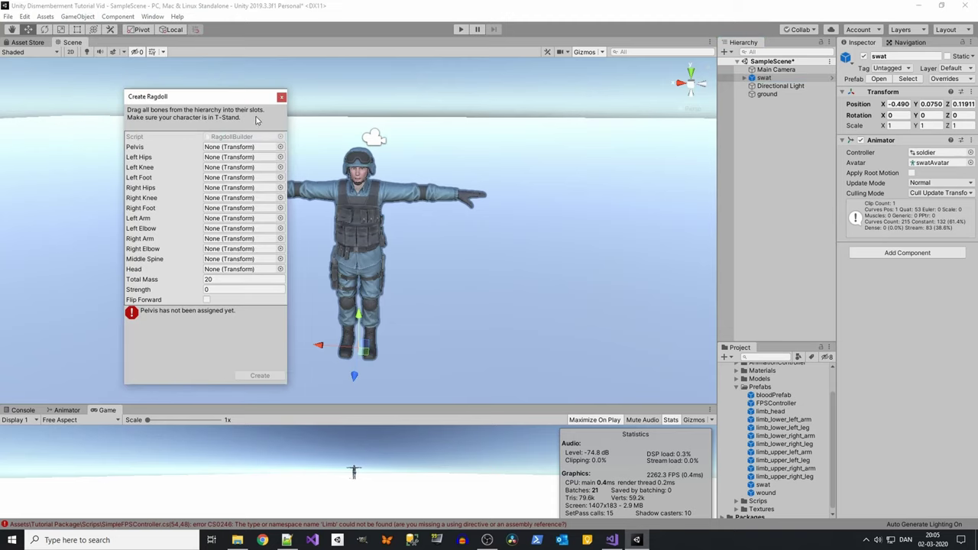
left_click(746, 78)
left_click(751, 94)
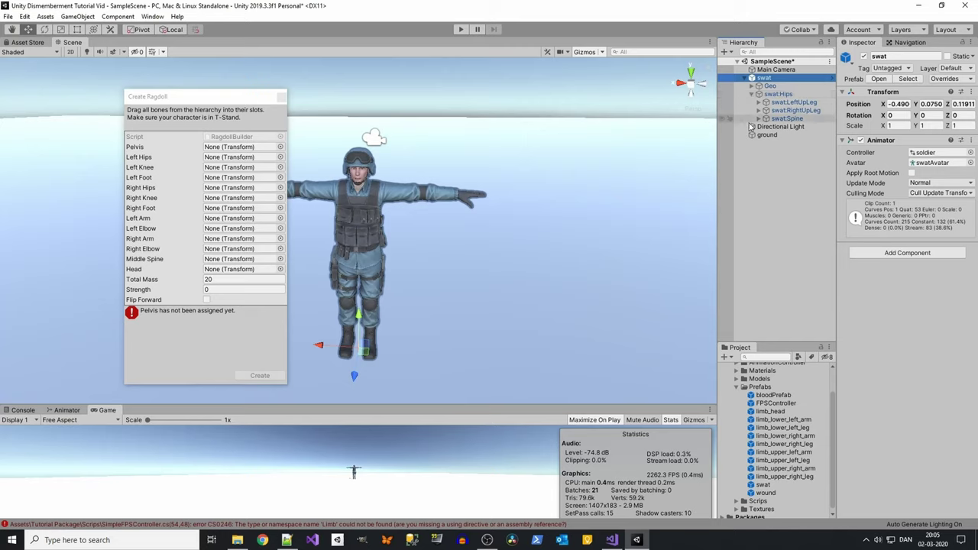
left_click_drag(752, 126, 273, 171)
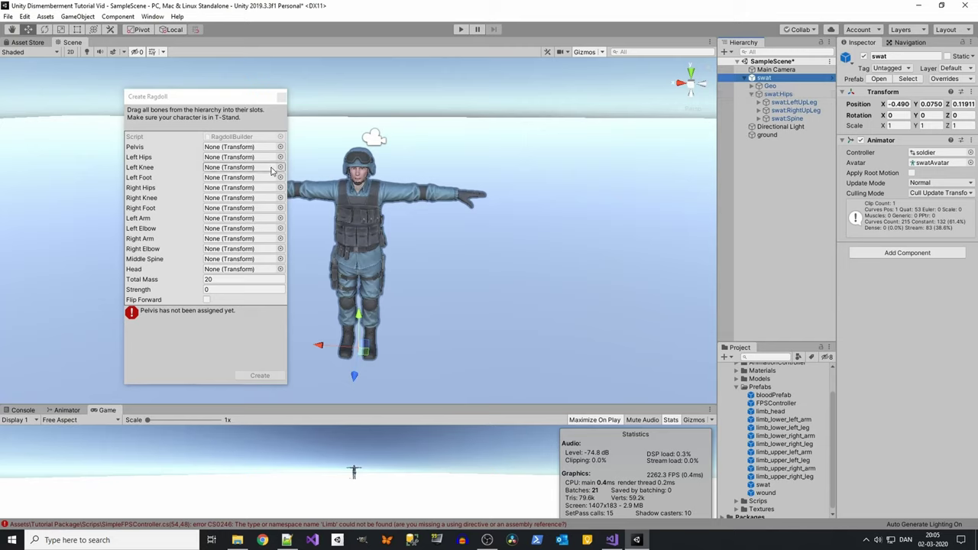
left_click(779, 97)
left_click_drag(779, 98, 248, 147)
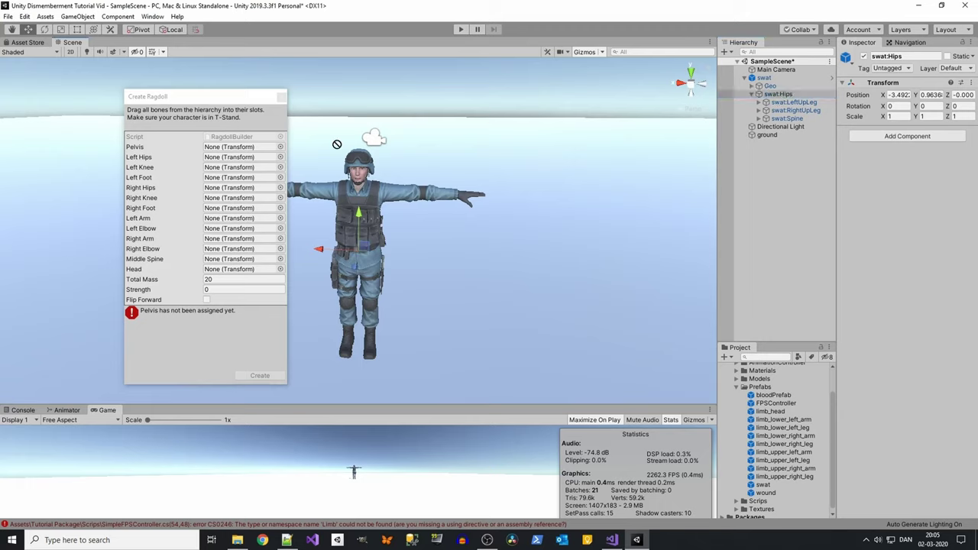
- Assign swat:LeftUpLeg, LeftLeg and LeftFoot as left hips, knee and foot
left_click(788, 102)
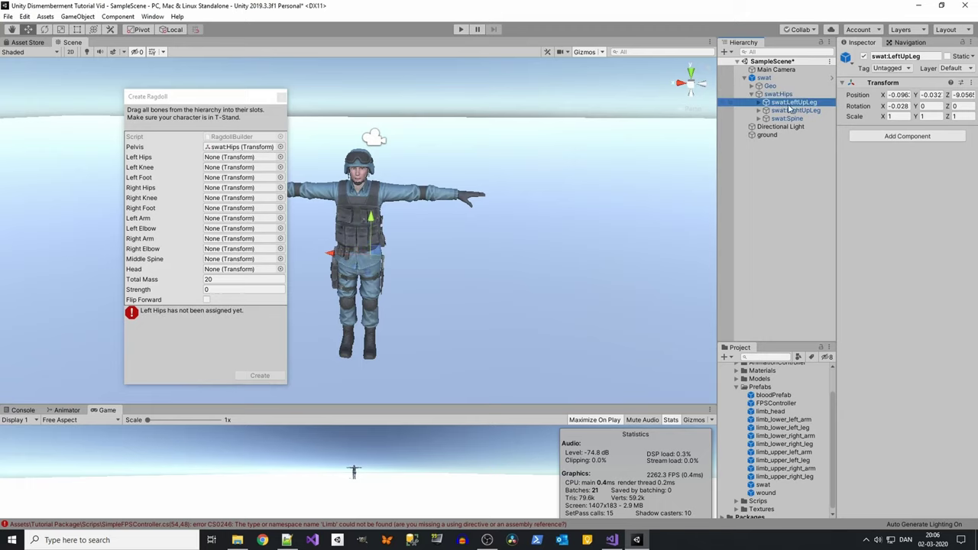
mouse_move(723, 125)
left_mouse_down()
mouse_move(236, 170)
mouse_move(229, 158)
left_mouse_up()
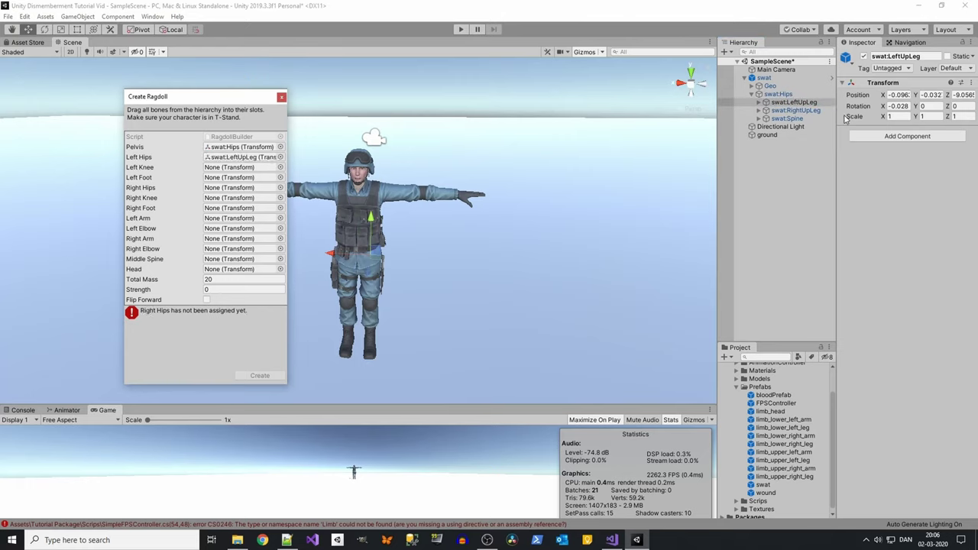
left_click(759, 103)
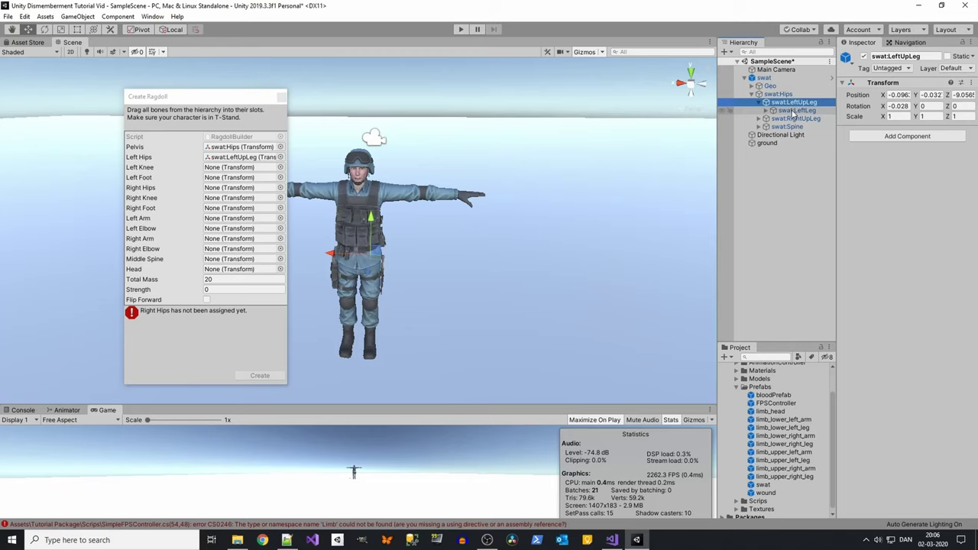
left_click(768, 112)
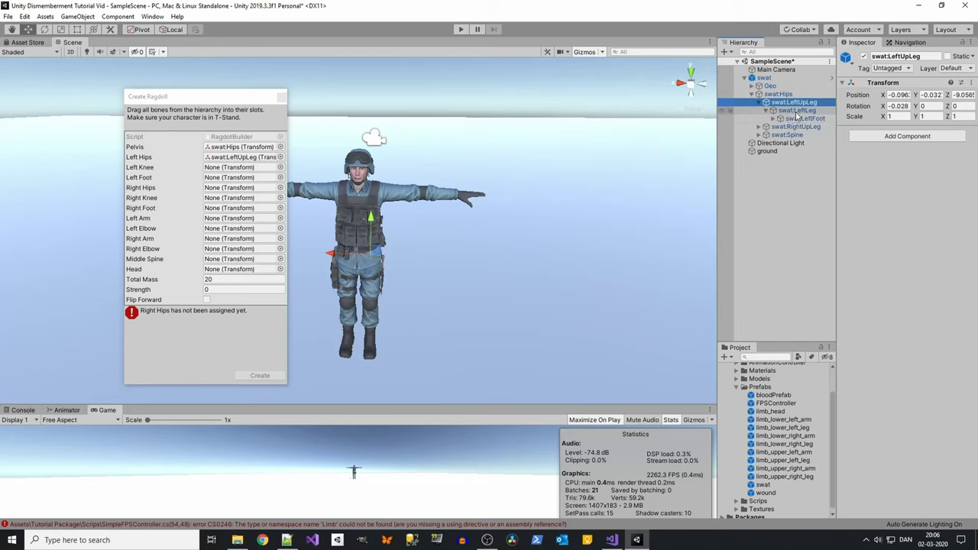
left_click(797, 112)
left_click_drag(802, 113, 257, 168)
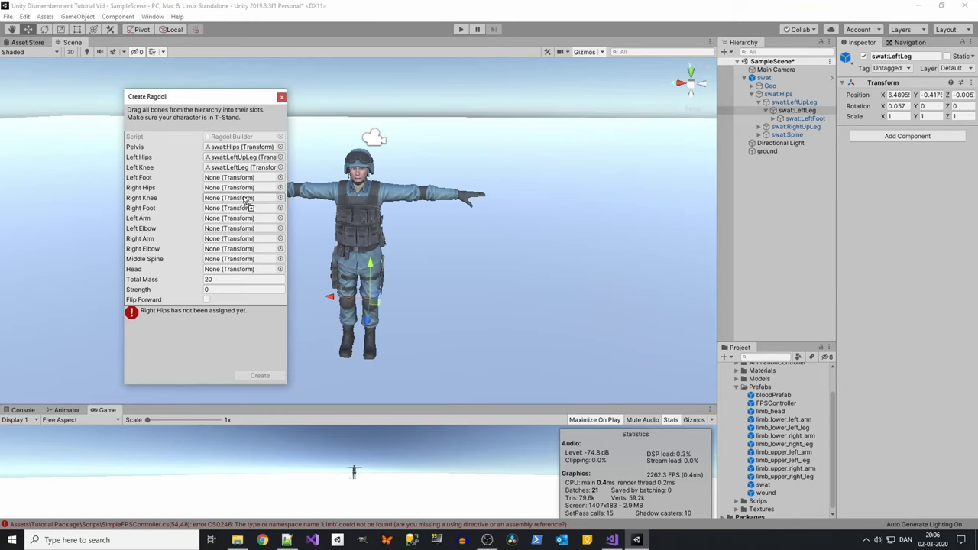
left_click_drag(244, 200, 224, 180)
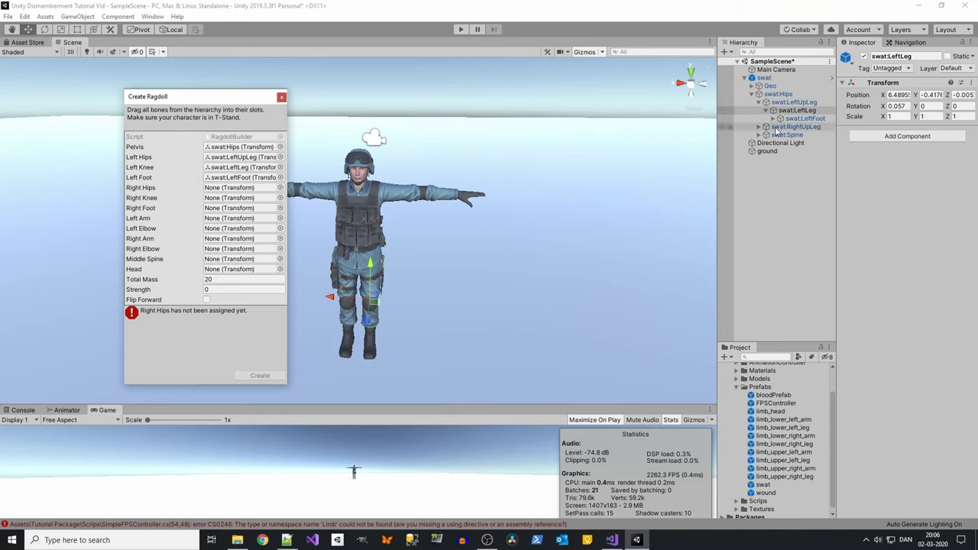
- Assign swat:RightUpLeg, RightLeg and RightFoot as right hips, knee and foot
left_click_drag(791, 127, 243, 187)
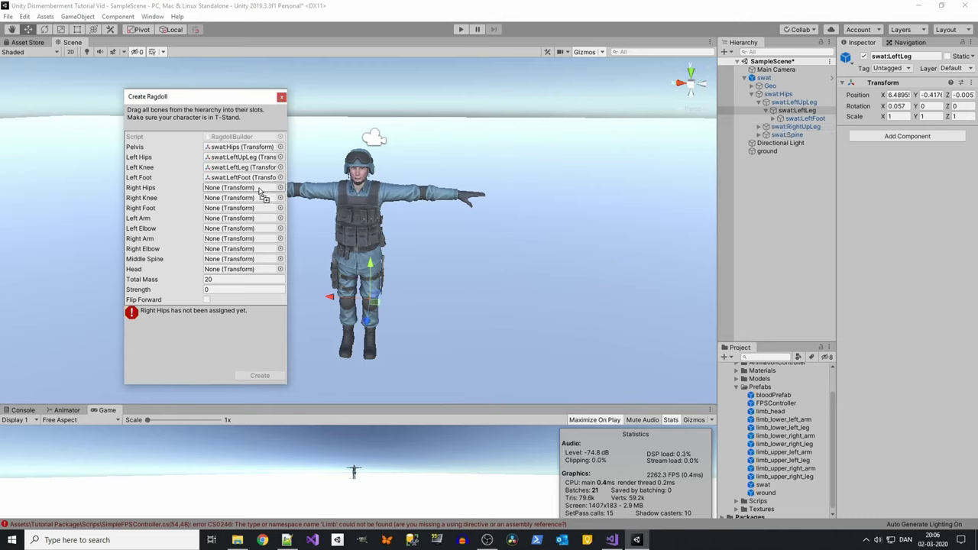
left_click(758, 127)
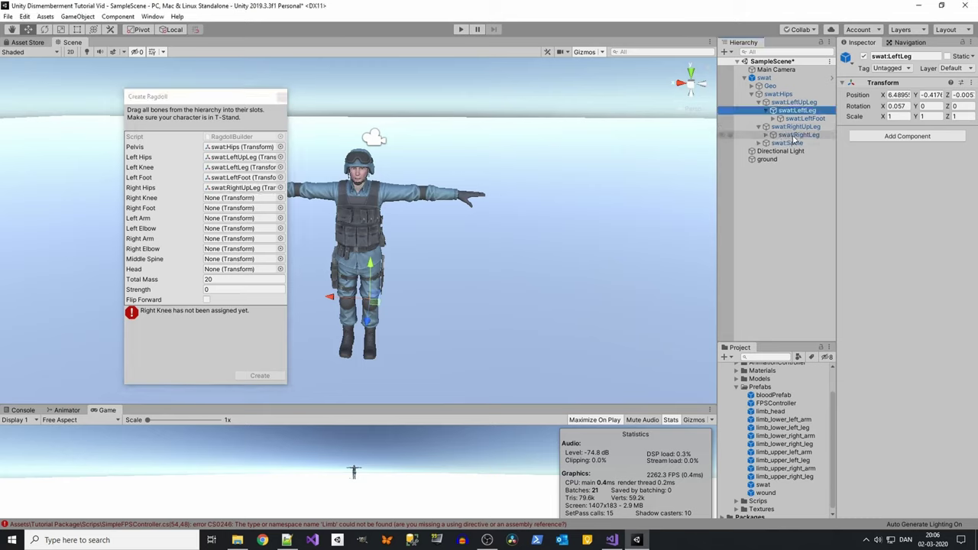
left_click(795, 136)
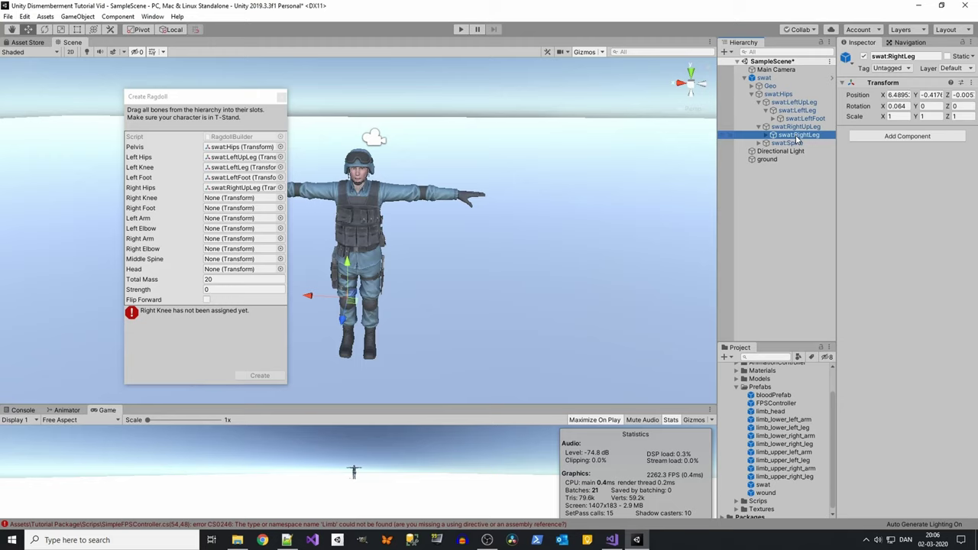
left_click_drag(797, 138, 248, 200)
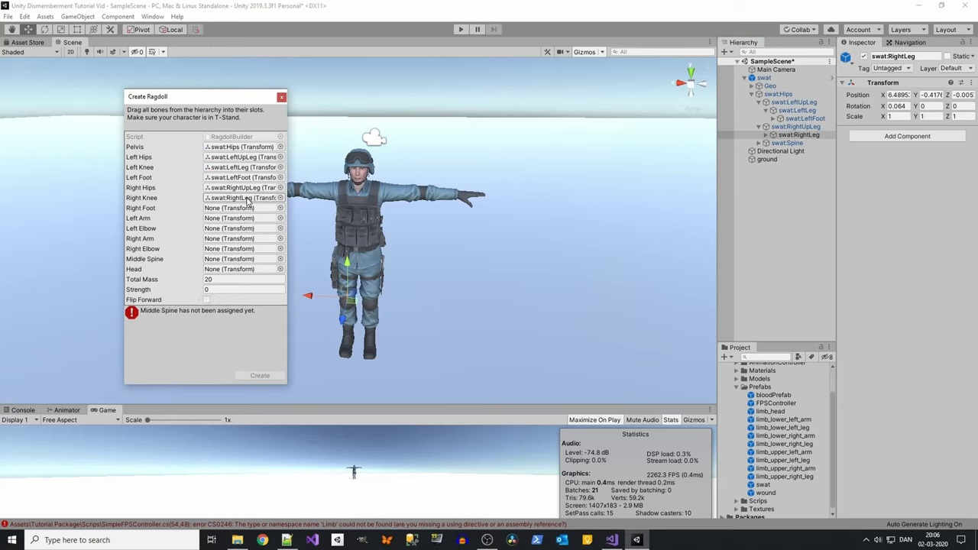
left_click(774, 134)
left_click(806, 144)
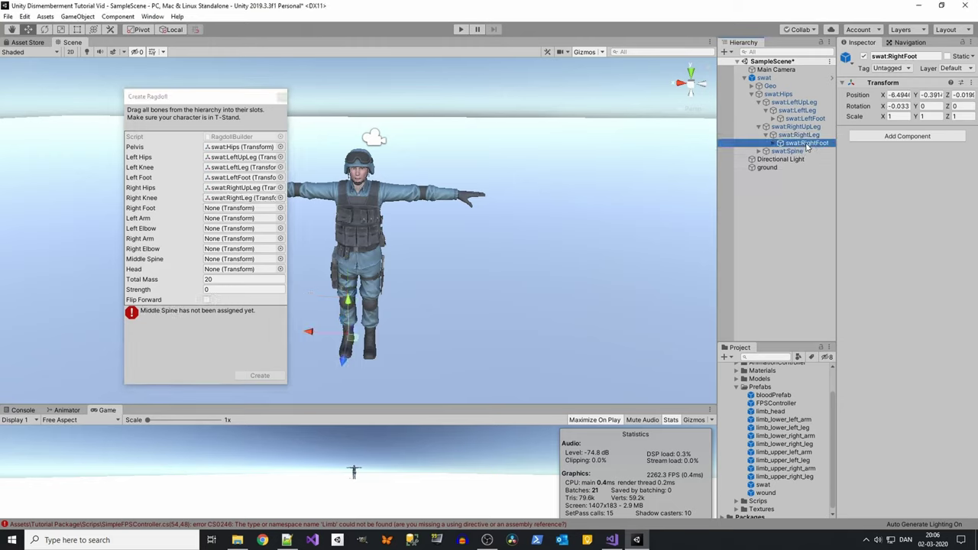
left_click_drag(808, 143, 243, 208)
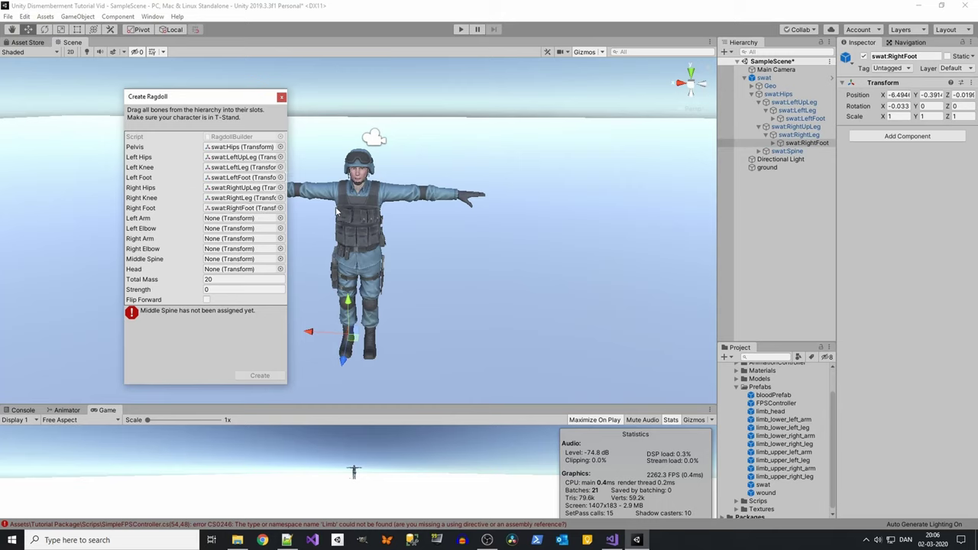
- Expand the spine chain down to the shoulders and select swat:LeftArm
left_click(759, 151)
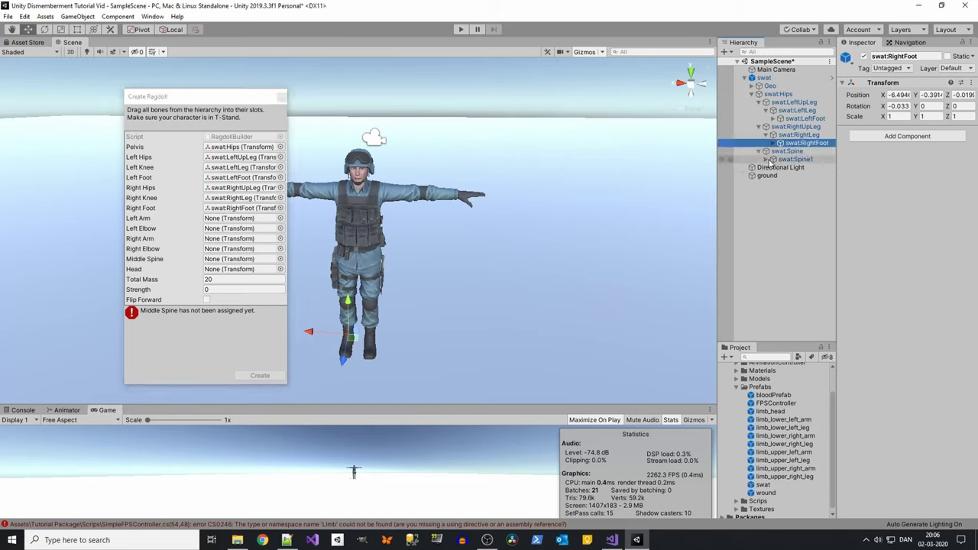
left_click(766, 159)
left_click(773, 168)
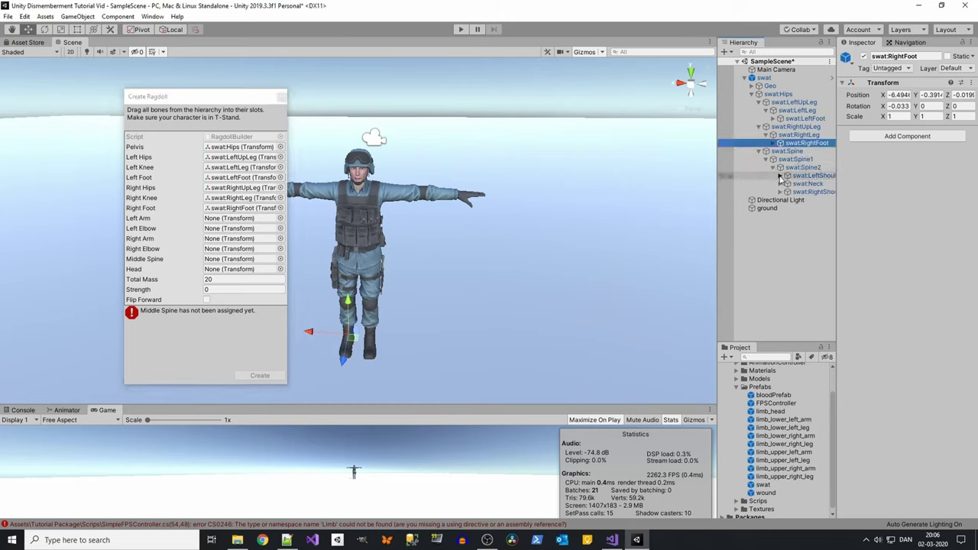
left_click(780, 176)
left_click(804, 185)
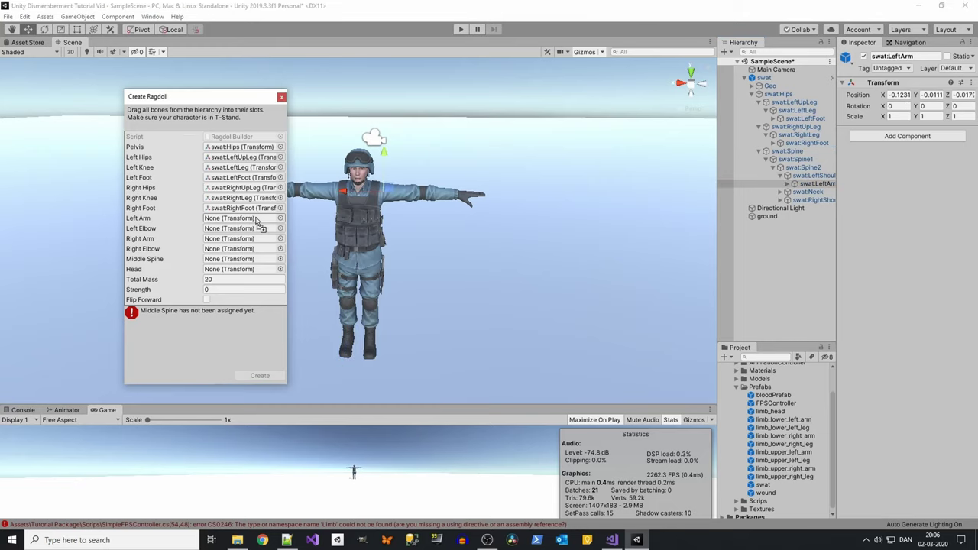
- Assign swat:LeftArm as Left Arm and swat:LeftForeArm as Left Elbow
left_click_drag(733, 196, 252, 218)
left_click(788, 184)
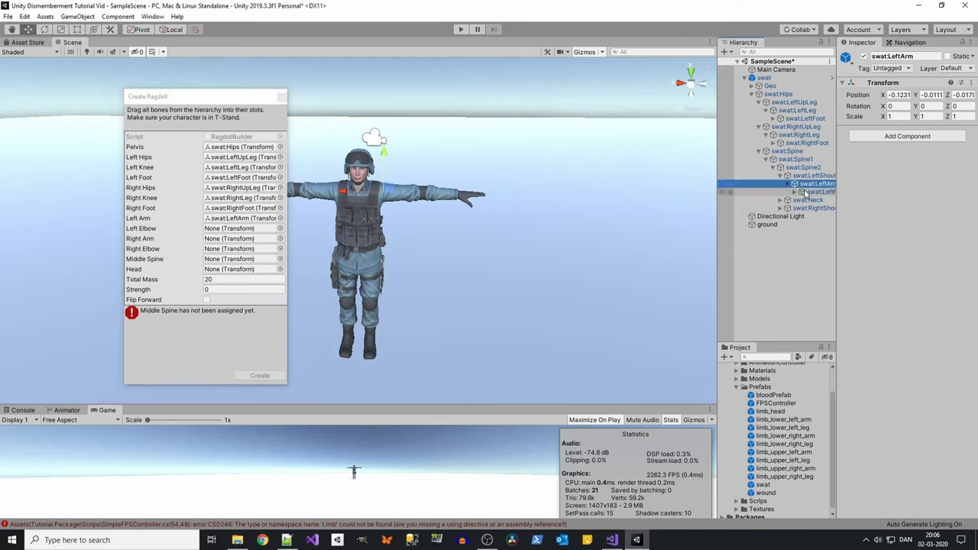
left_click(816, 193)
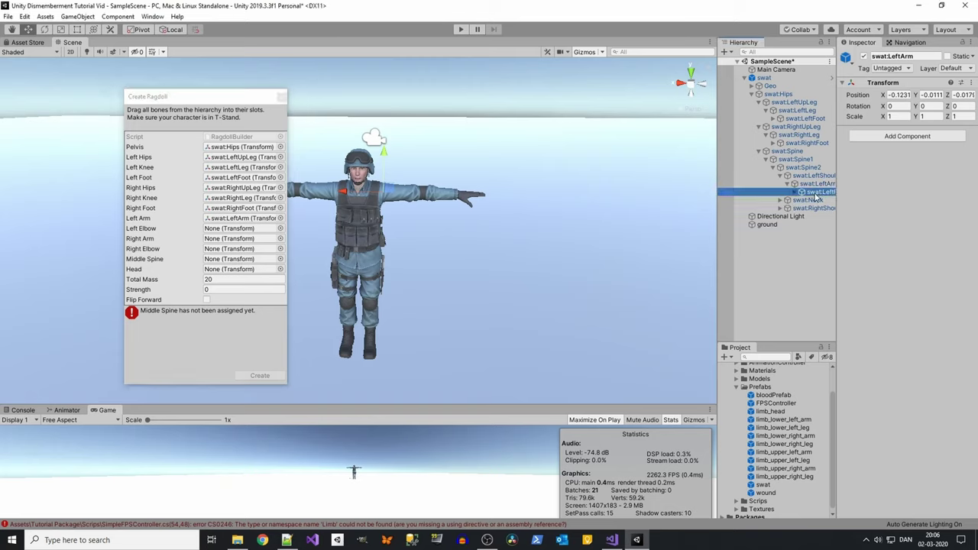
left_click_drag(822, 198, 539, 247)
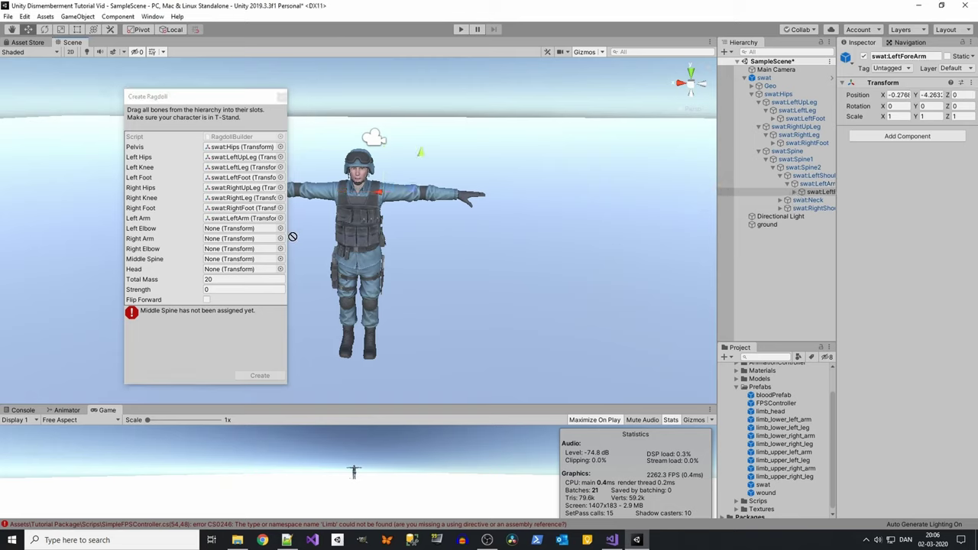
left_click_drag(292, 237, 256, 233)
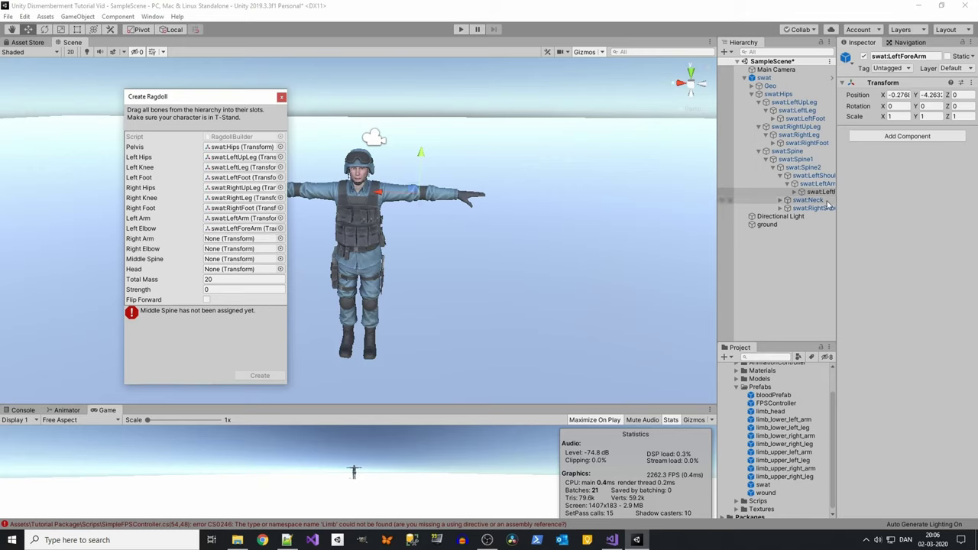
- Assign swat:RightArm as Right Arm and swat:RightForeArm as Right Elbow
left_click(779, 208)
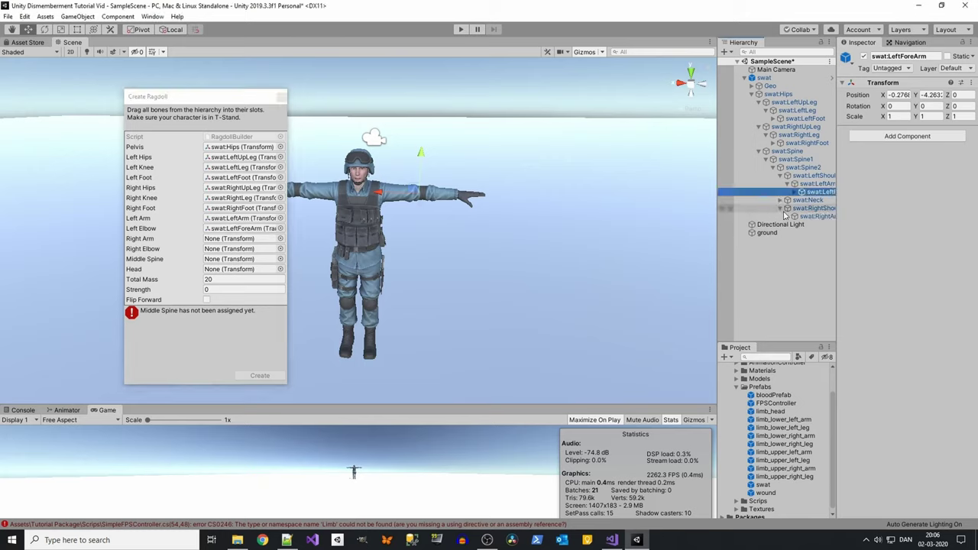
mouse_move(810, 216)
left_mouse_down()
mouse_move(314, 284)
mouse_move(241, 238)
left_mouse_up()
left_click(788, 217)
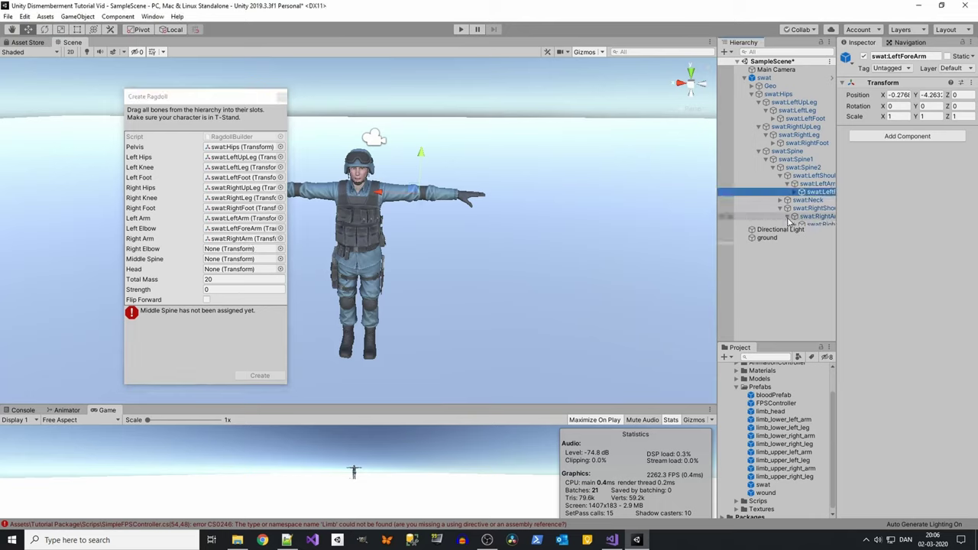
left_click(814, 224)
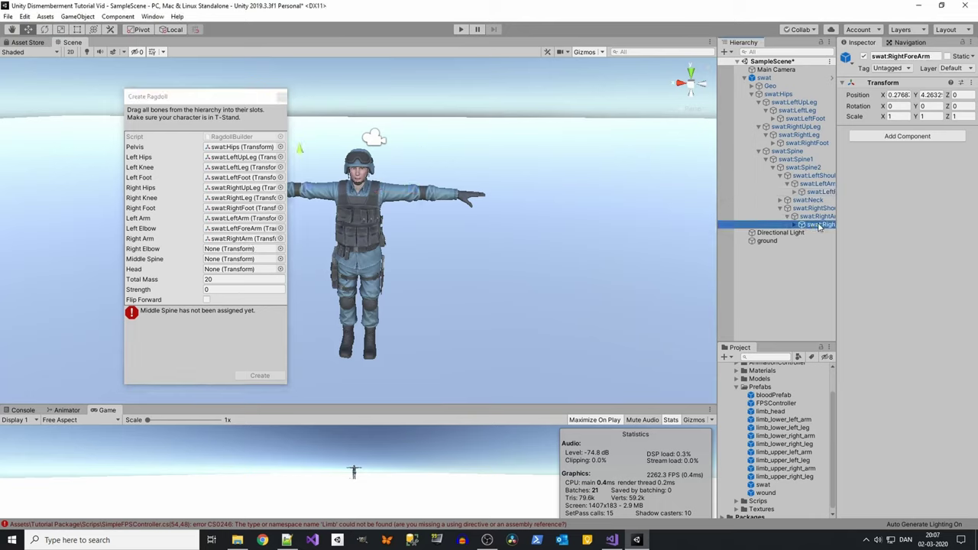
left_click_drag(819, 226, 251, 255)
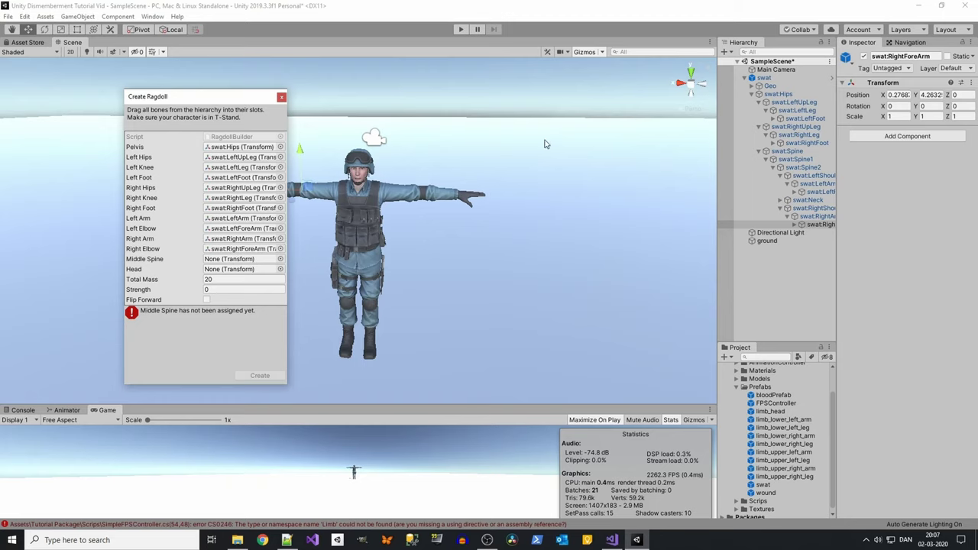
- Assign swat:Spine1 as Middle Spine and swat:Head as Head
middle_click_drag(545, 144, 600, 181)
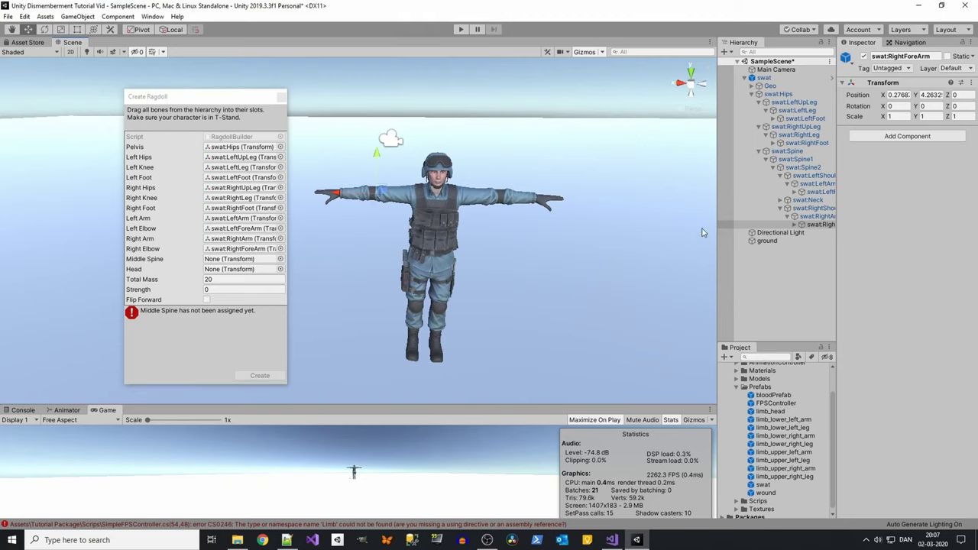
left_click(788, 160)
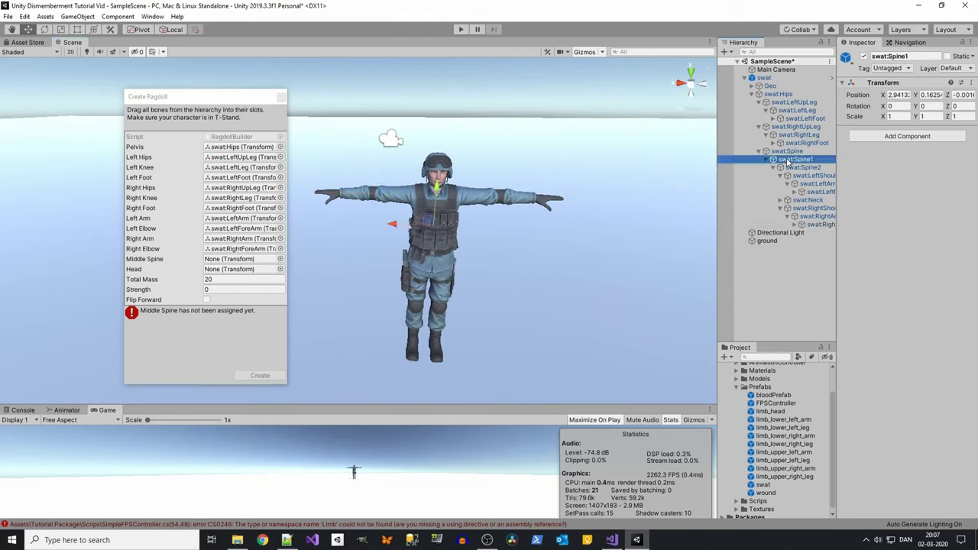
left_click_drag(804, 162, 245, 259)
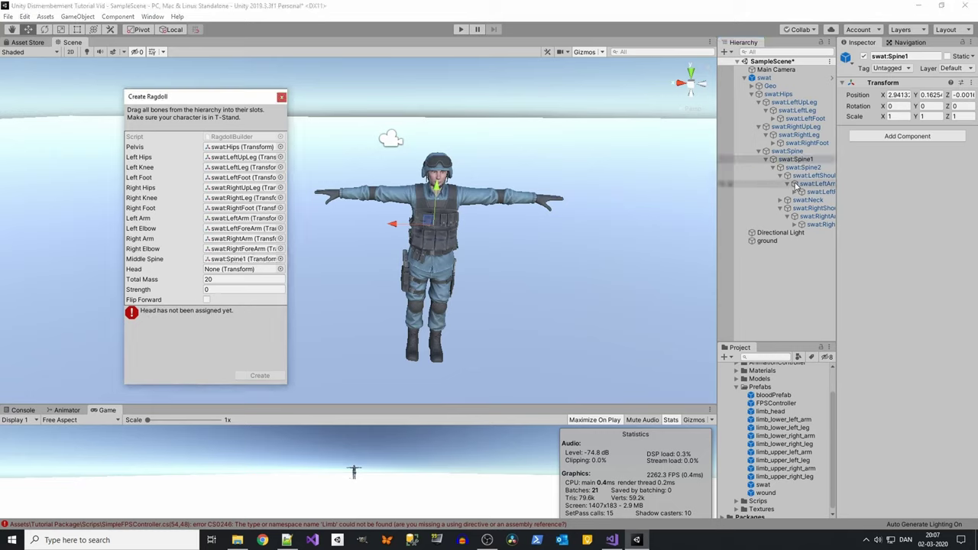
left_click(803, 175)
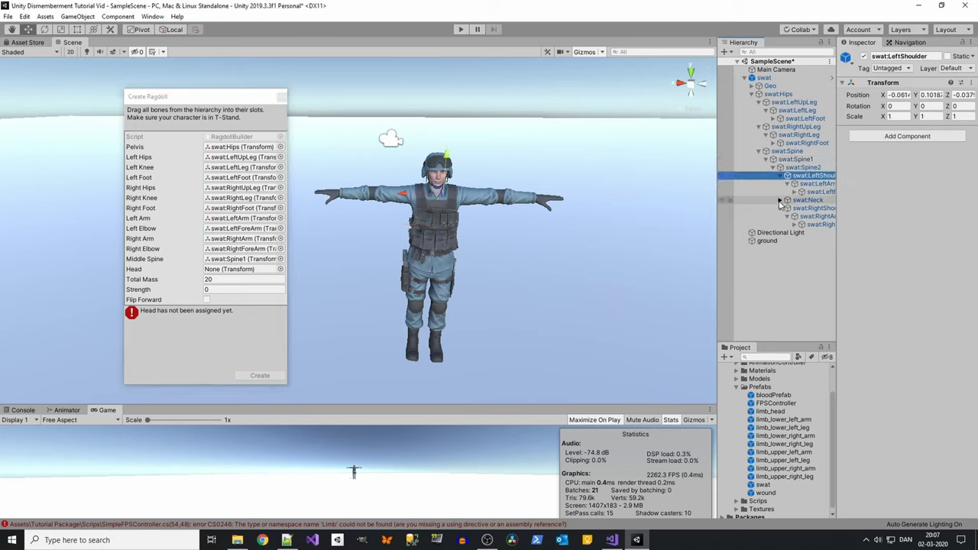
left_click(781, 200)
left_click(790, 208)
left_click(813, 217)
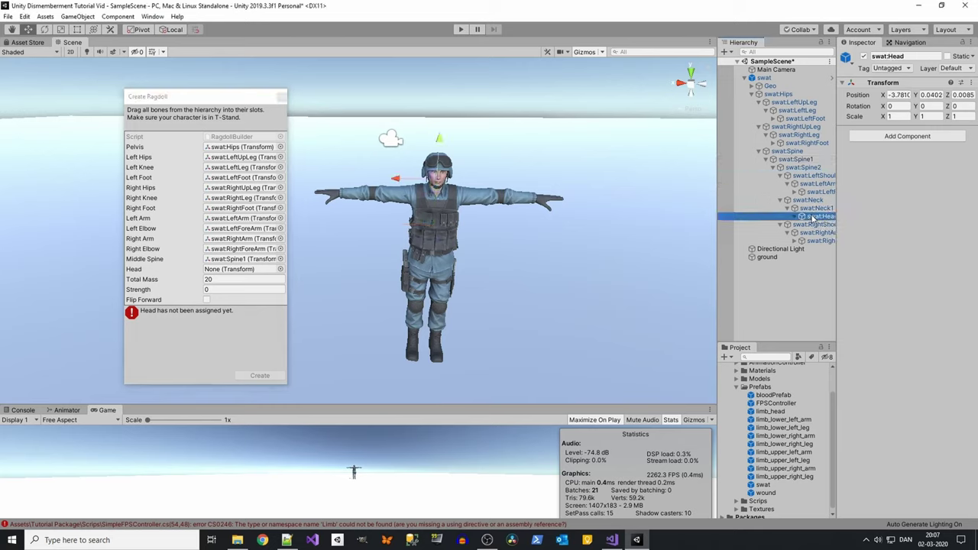
left_click_drag(831, 220, 233, 270)
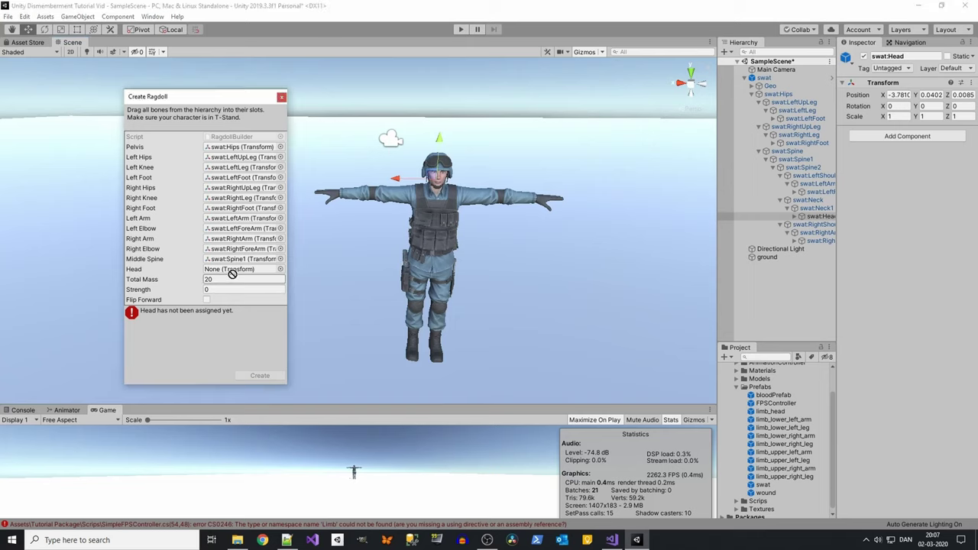
scroll(325, 245, "up", 2)
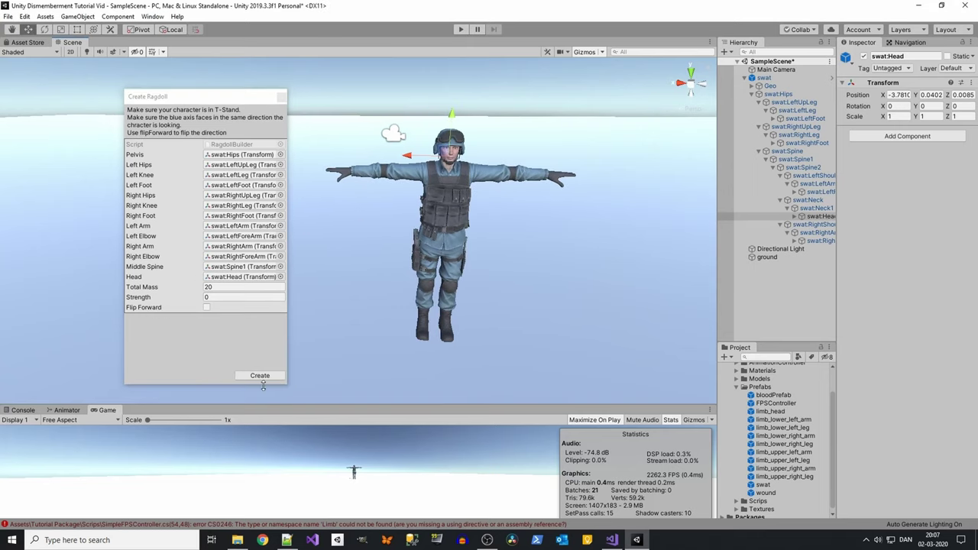
- Create the ragdoll, check the forearm and leg bones' new components, then select the swat root
left_click(260, 376)
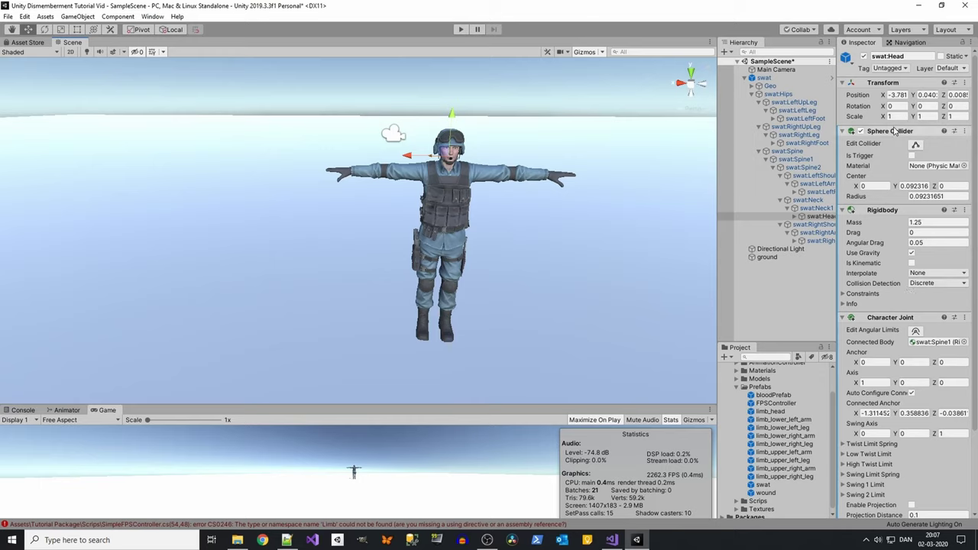
left_click(818, 192)
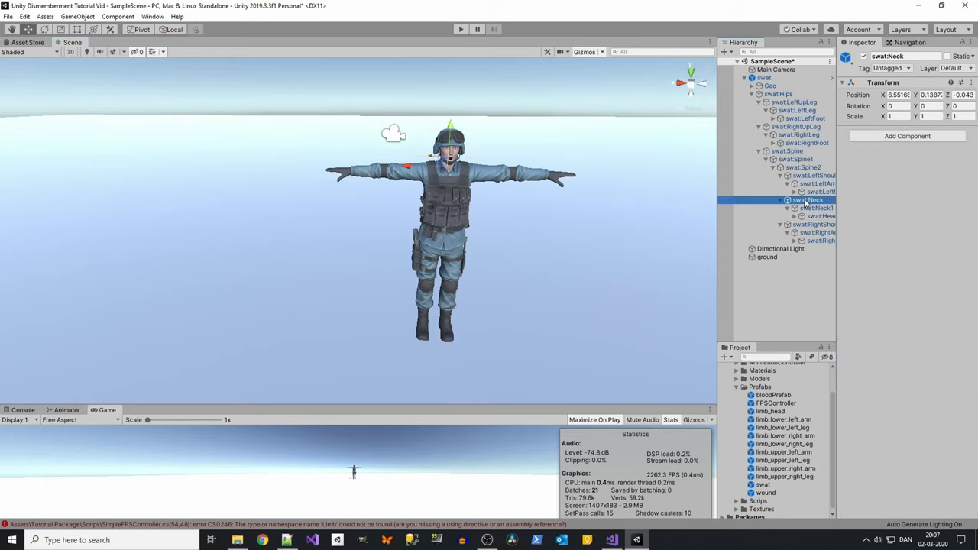
left_click(759, 151)
left_click(799, 135)
left_click(759, 126)
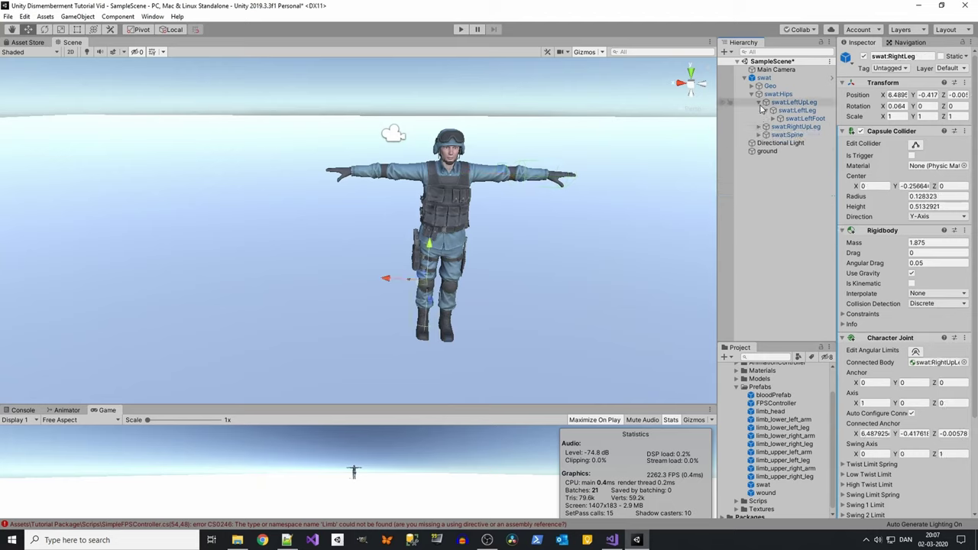
left_click(796, 110)
left_click(759, 102)
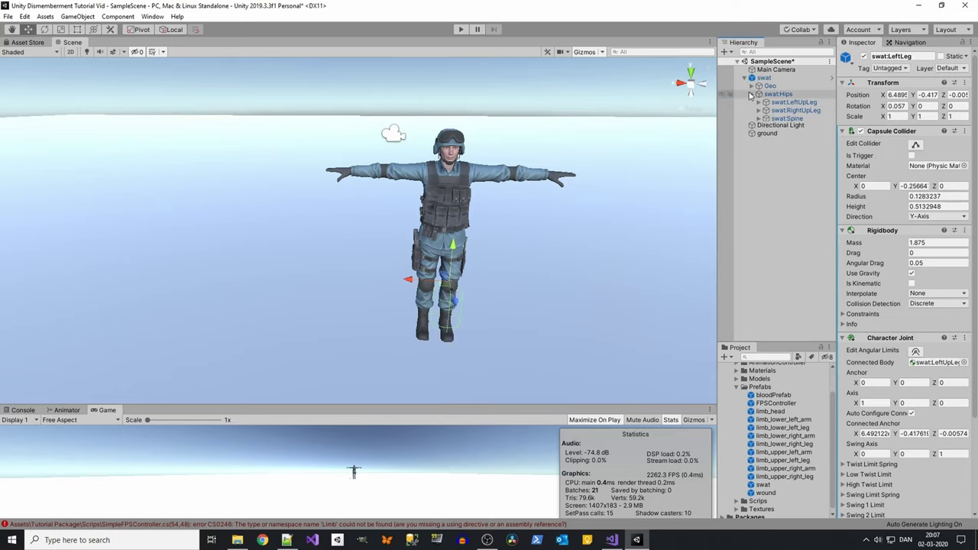
left_click(751, 93)
left_click(779, 78)
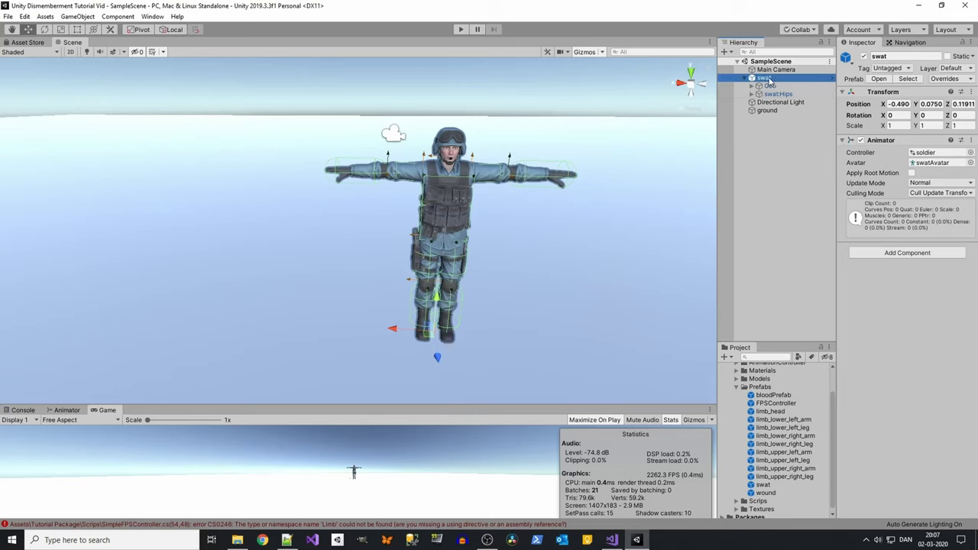
- Disable swat's Animator and play-test the scene to watch the ragdoll collapse, then stop
left_click(861, 141)
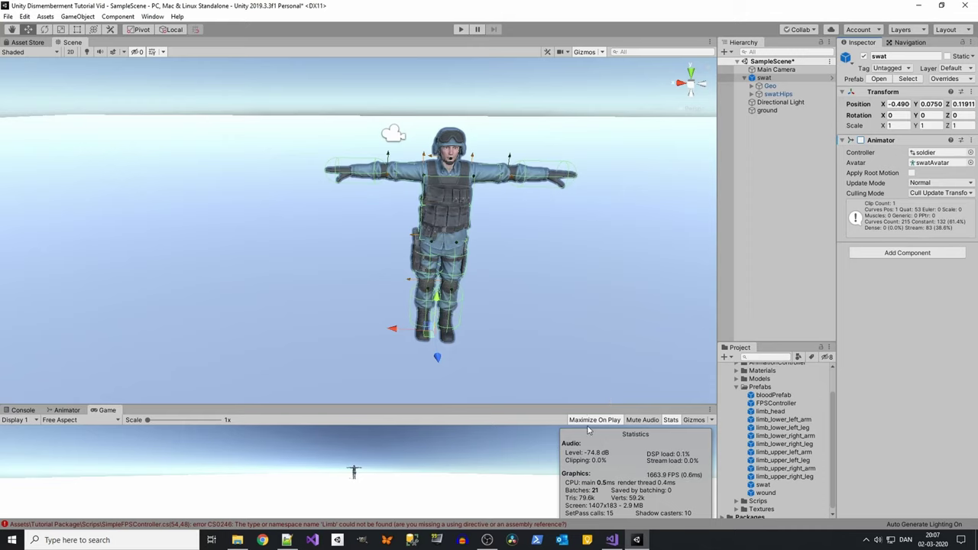
left_click(460, 29)
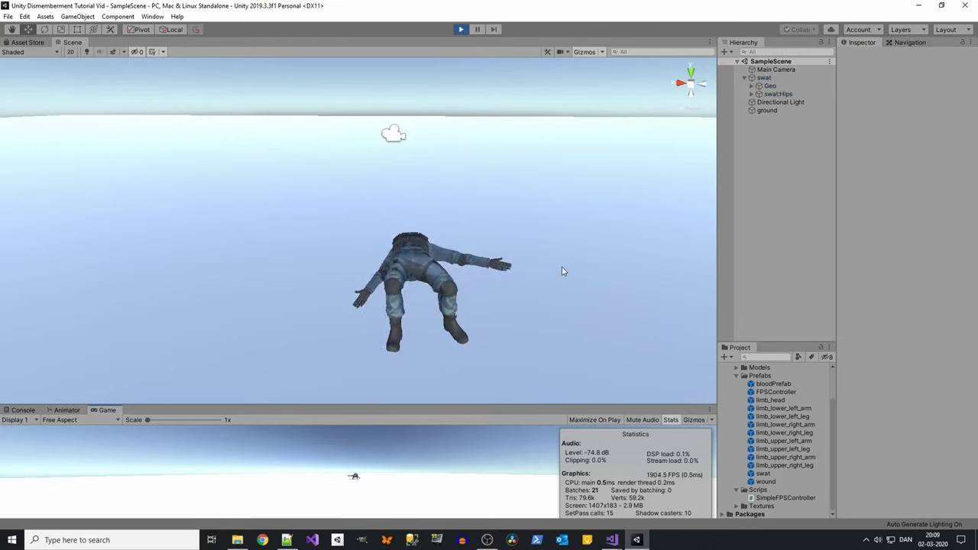
mouse_move(563, 272)
right_mouse_down()
mouse_move(314, 325)
mouse_move(619, 329)
right_mouse_up()
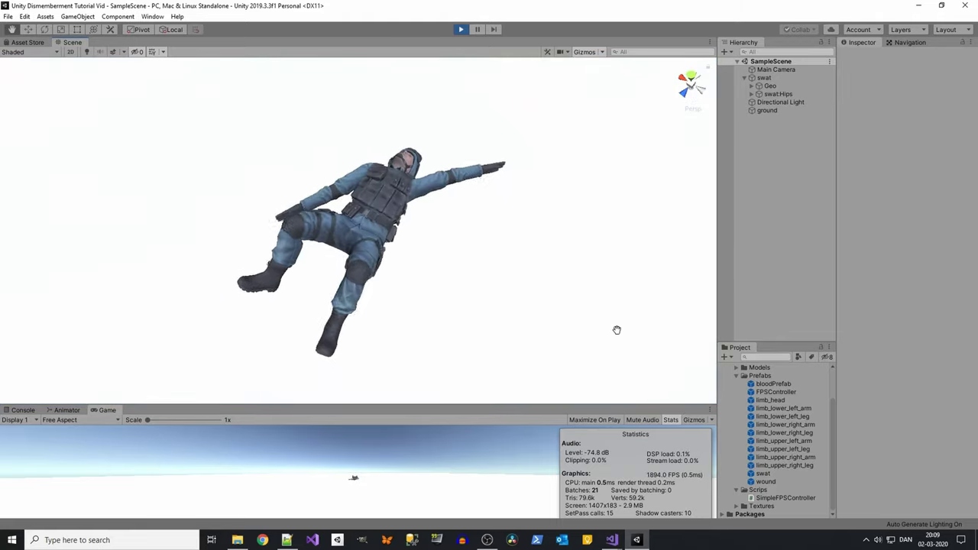
left_click(460, 29)
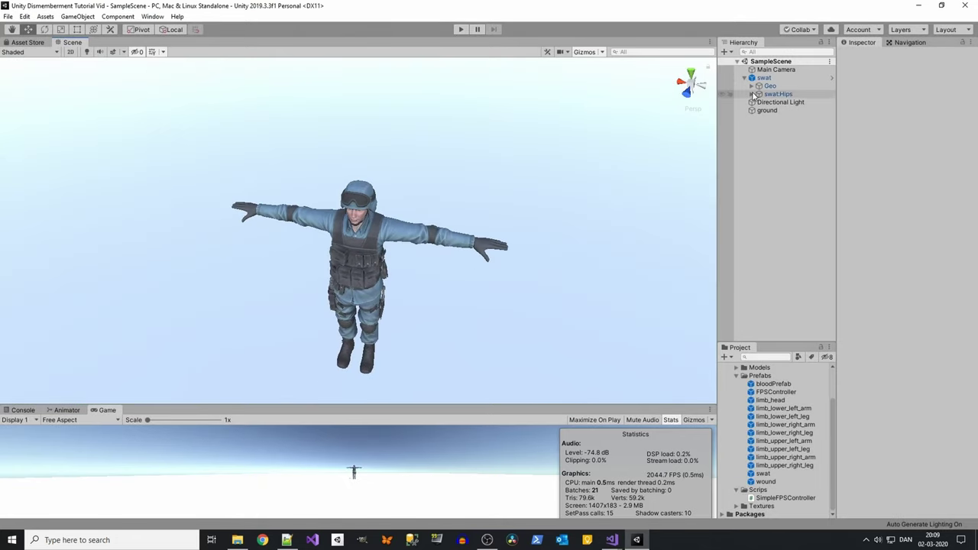
- Frame the swat:Hips bone and bring the soldier's outstretched arm into view
left_click(751, 93)
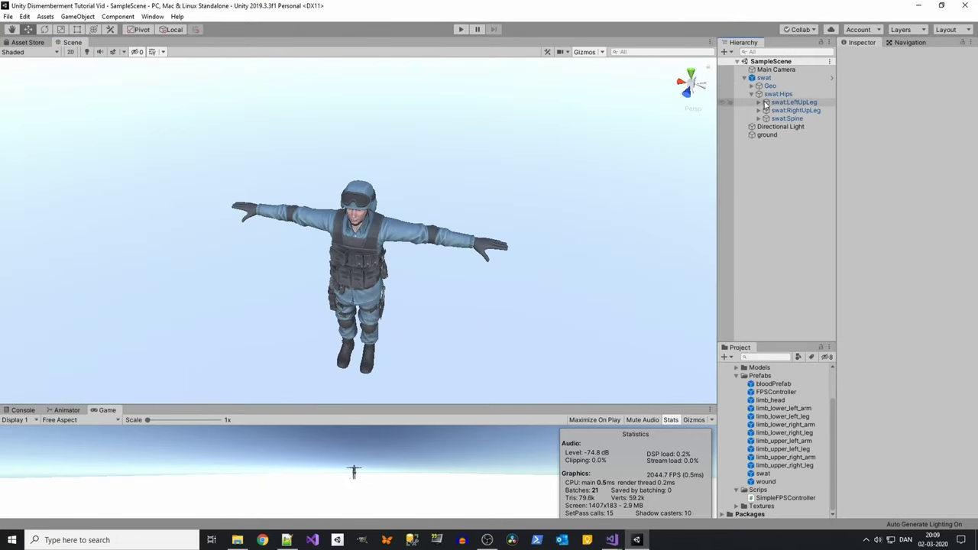
left_click(778, 93)
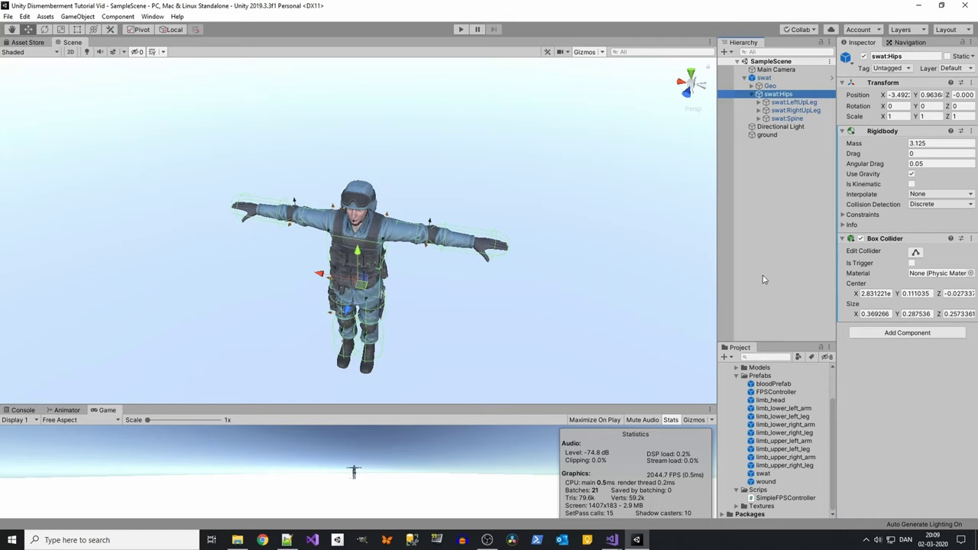
key("f")
scroll(445, 187, "up", 2)
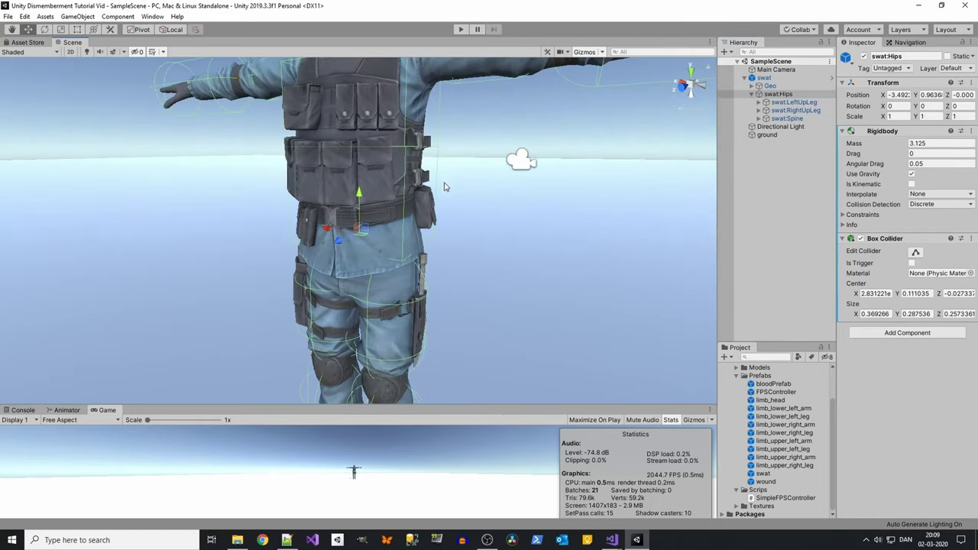
mouse_move(445, 186)
left_mouse_down("alt")
mouse_move(670, 257)
mouse_move(482, 247)
left_mouse_up("alt")
scroll(491, 247, "down", 2)
right_click_drag(491, 247, 428, 198, "alt")
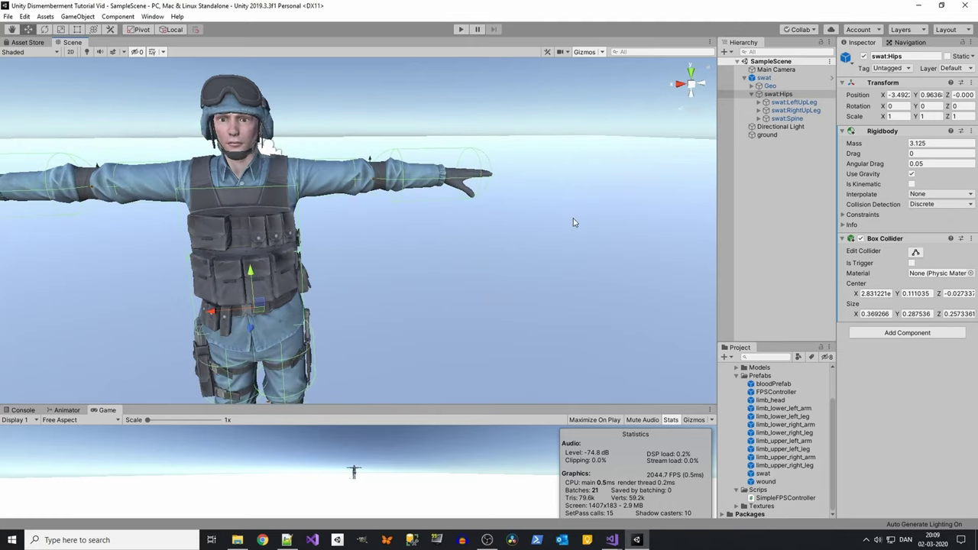
scroll(437, 200, "up", 2)
scroll(436, 201, "down", 3)
middle_click_drag(435, 200, 504, 243)
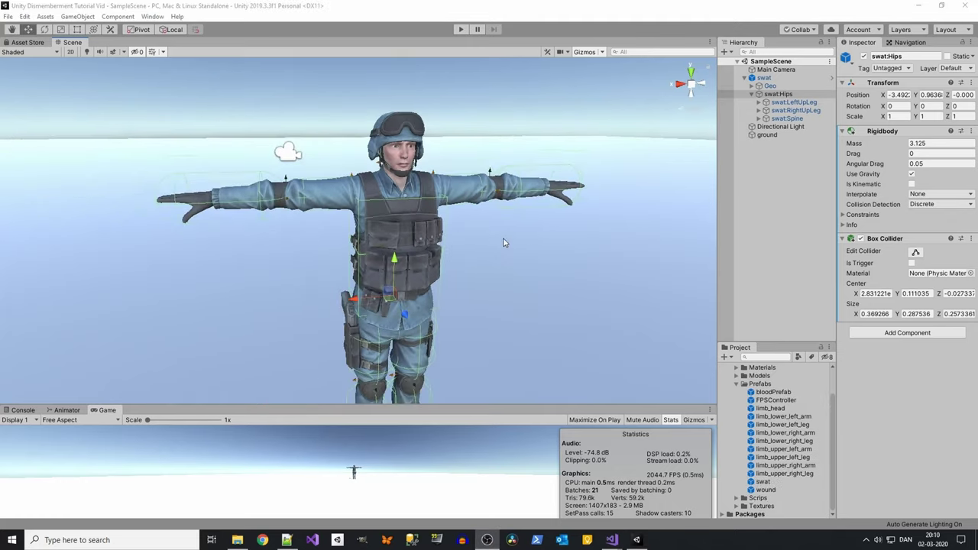
middle_click_drag(271, 198, 302, 197)
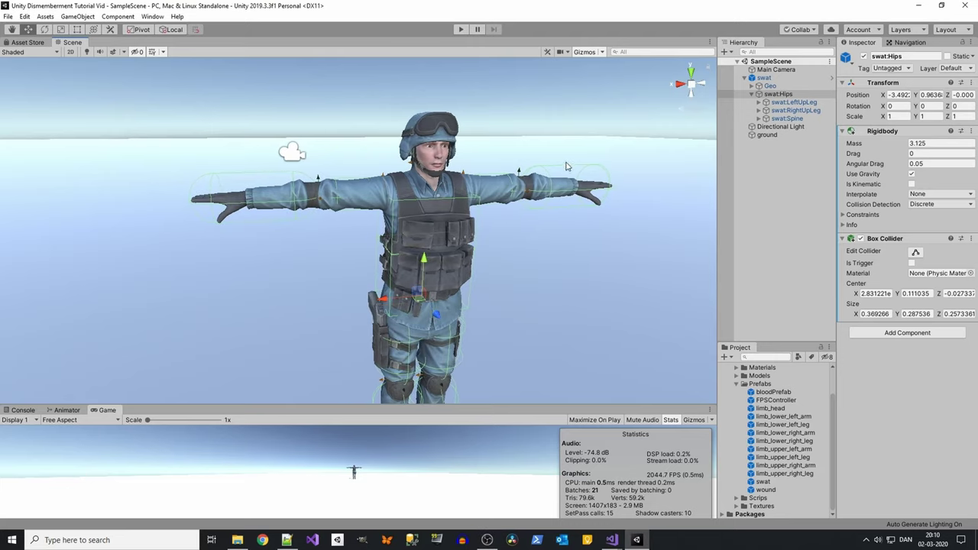
scroll(566, 166, "up", 2)
scroll(330, 191, "up", 2)
middle_click_drag(330, 192, 436, 219)
scroll(436, 219, "down", 2)
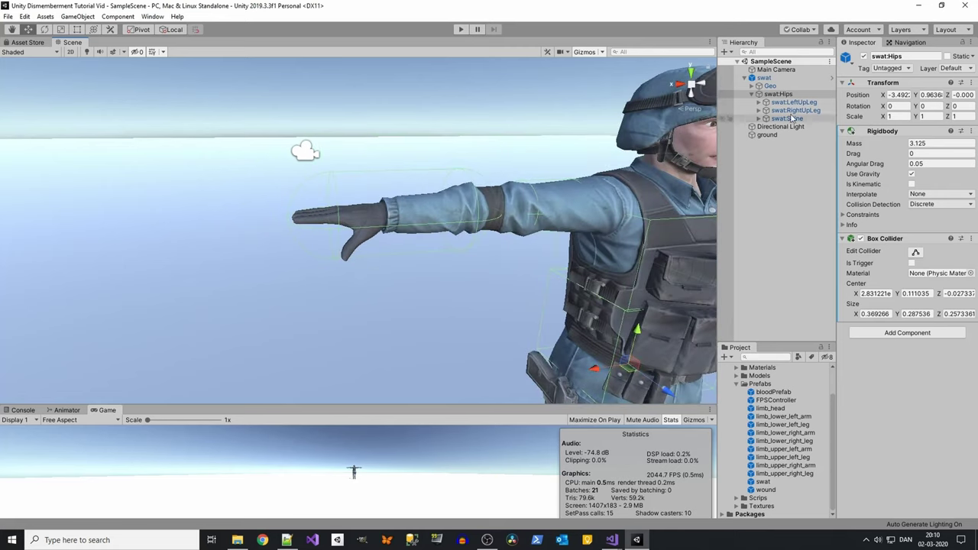
- Expand the spine bone tree, then select and frame swat:LeftForeArm
left_click(759, 120)
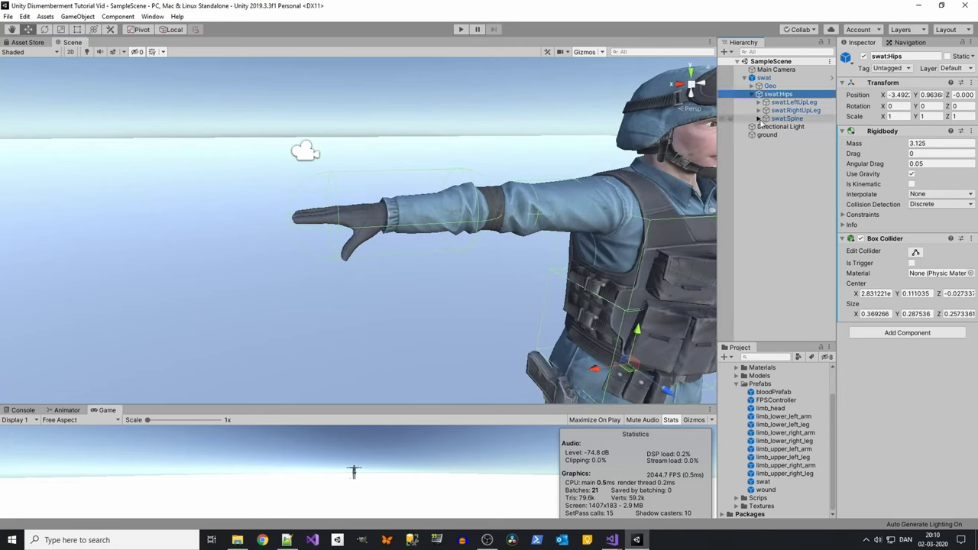
left_click(759, 119, "alt")
left_click(820, 151)
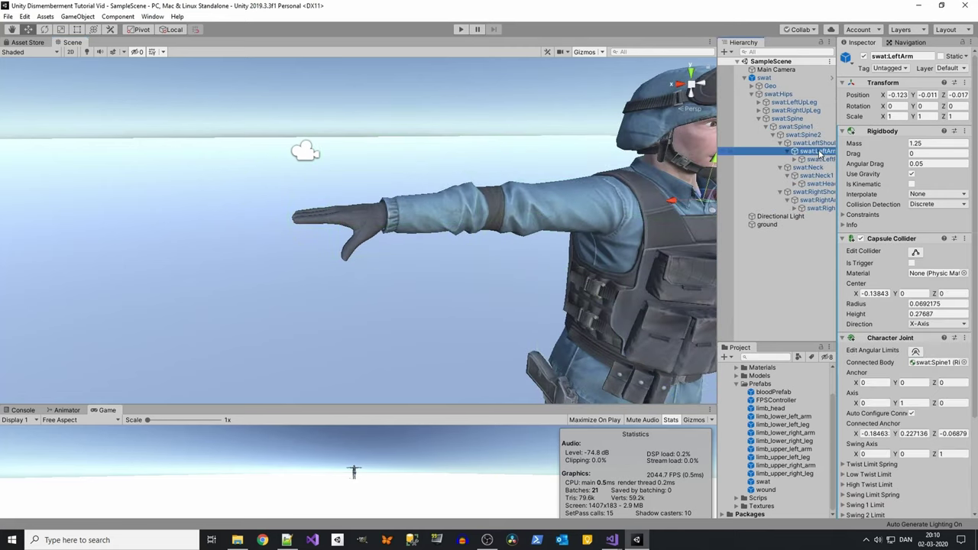
left_click(821, 159)
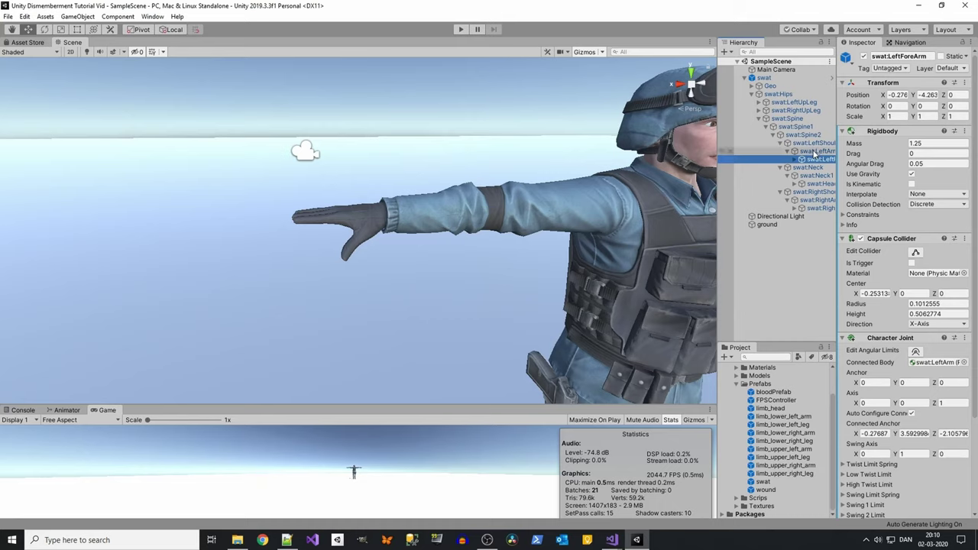
key("f")
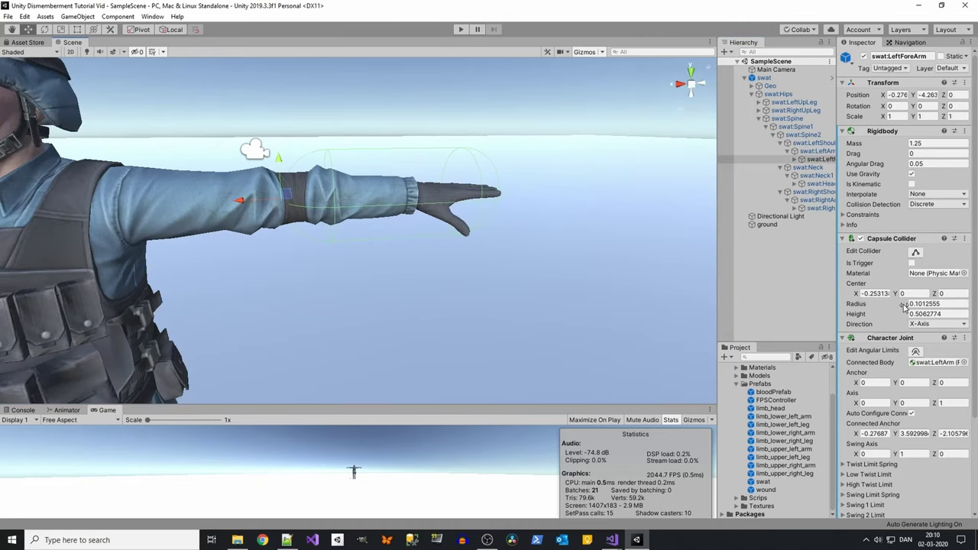
- Set the left forearm's Capsule Collider radius to 0.05
left_click_drag(901, 306, 896, 307)
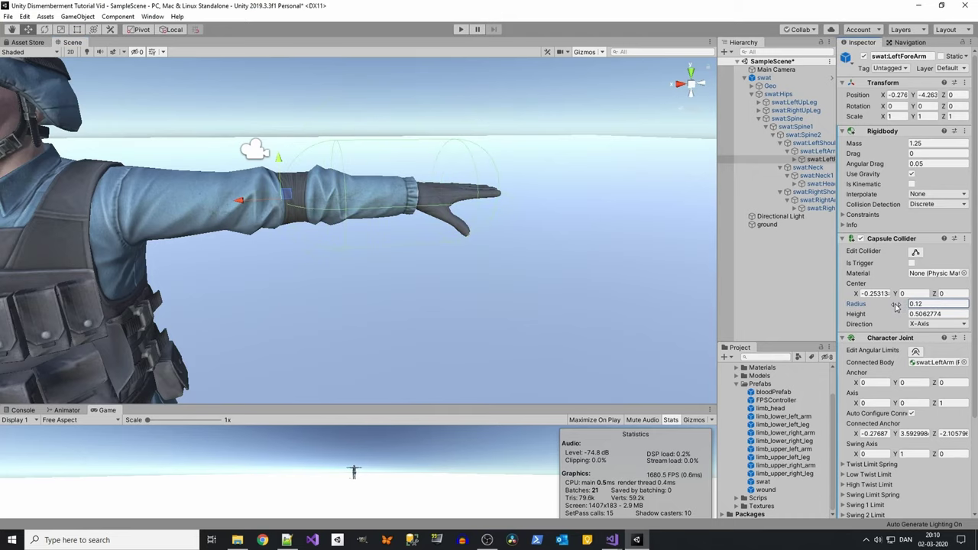
left_click(933, 303)
type("0.05")
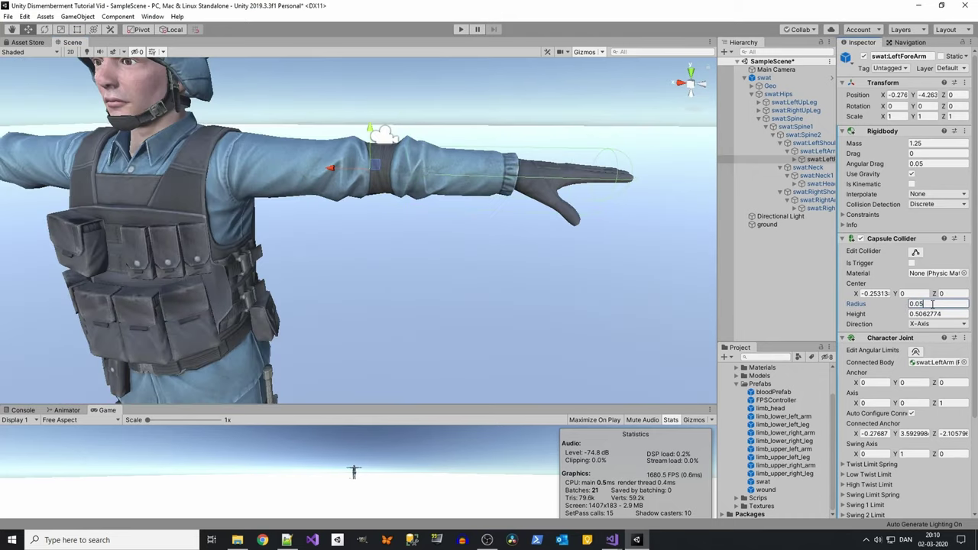
left_click_drag(504, 270, 176, 214, "alt")
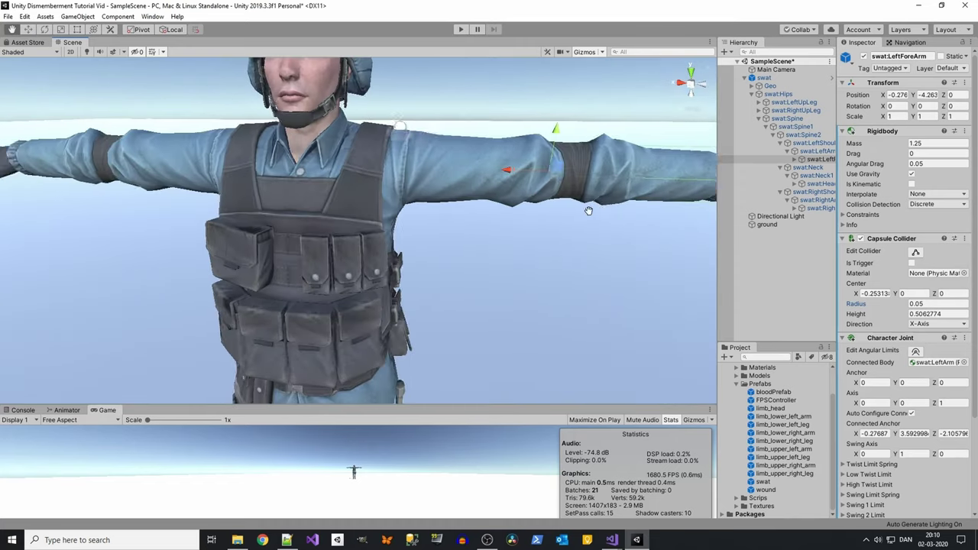
left_click_drag(177, 214, 596, 208, "alt")
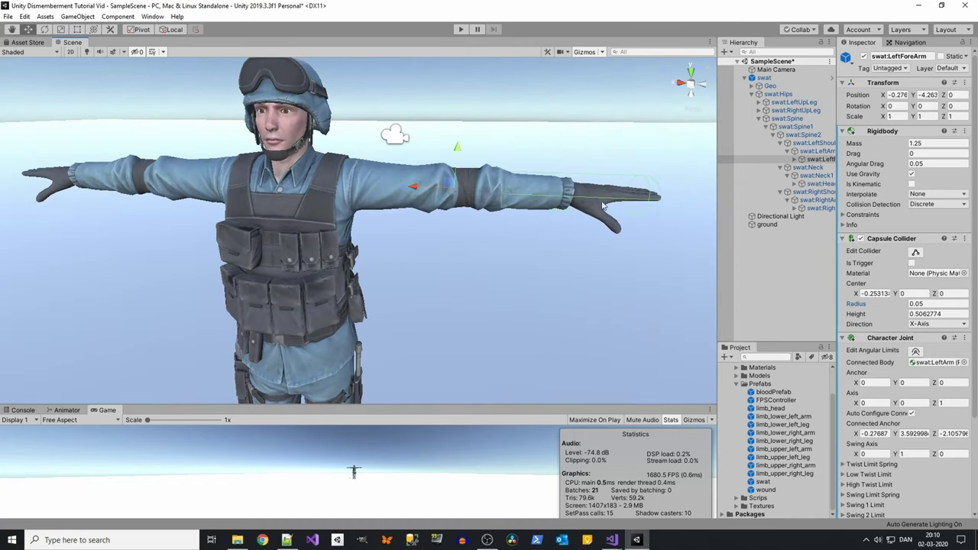
- Set swat:RightForeArm's Capsule Collider radius to 0.05
left_click(816, 209)
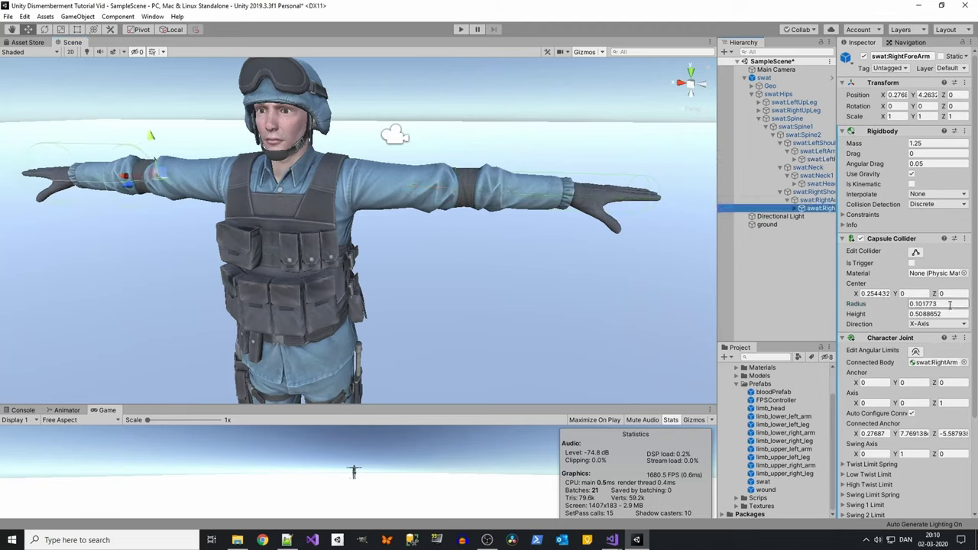
left_click_drag(919, 300, 944, 313)
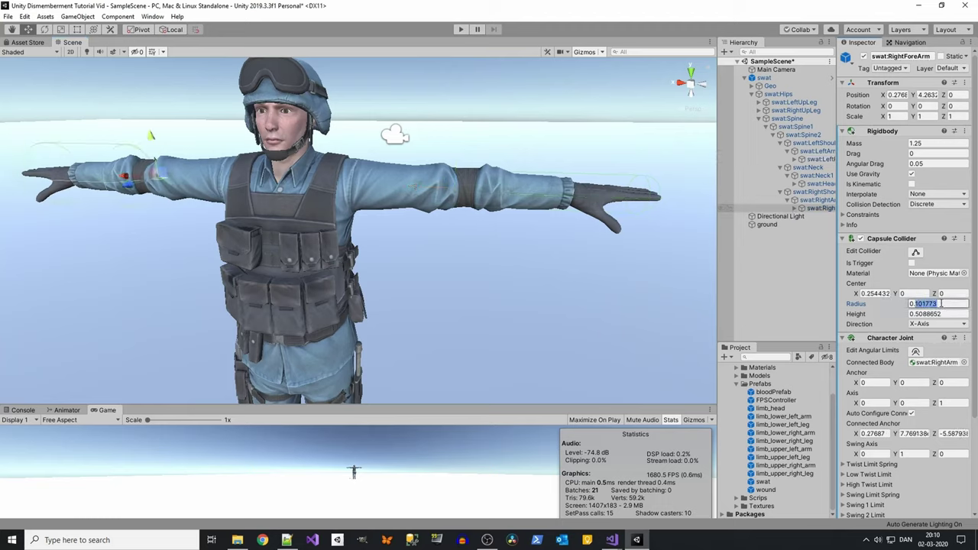
type("05")
mouse_move(289, 259)
left_mouse_down("alt")
mouse_move(367, 225)
mouse_move(428, 221)
left_mouse_up("alt")
- Select the swat root and bring the character's legs up close in the Scene view
left_click(765, 77)
middle_click_drag(544, 263, 523, 196)
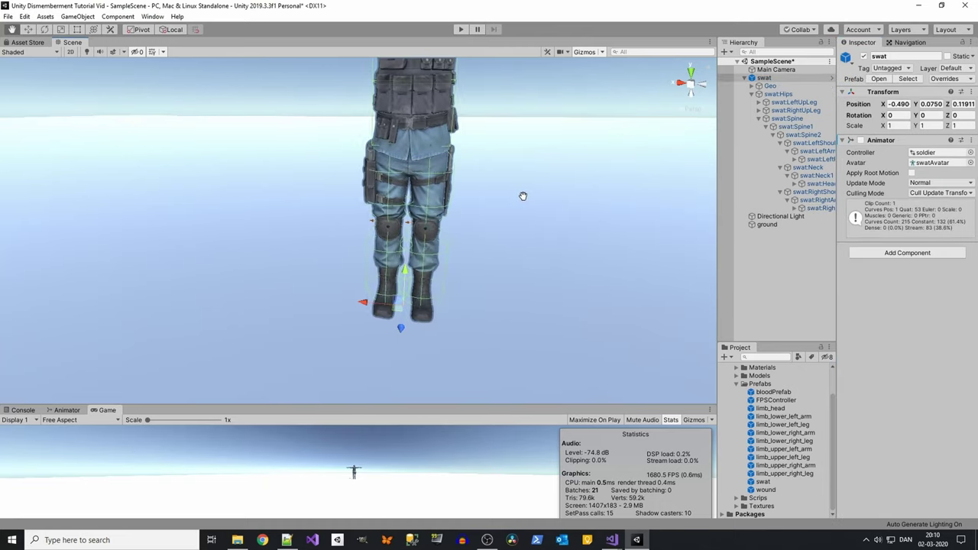
scroll(523, 197, "down", 3)
mouse_move(523, 197)
left_mouse_down("alt")
mouse_move(323, 212)
mouse_move(229, 191)
left_mouse_up("alt")
scroll(147, 169, "up", 3)
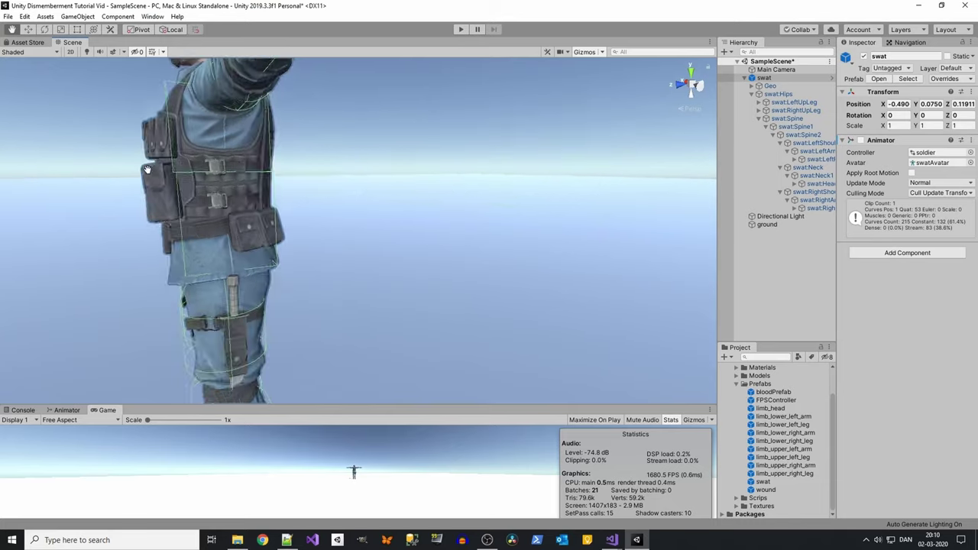
left_click_drag(147, 169, 275, 199, "alt")
middle_click_drag(293, 233, 303, 153)
scroll(462, 194, "up", 2)
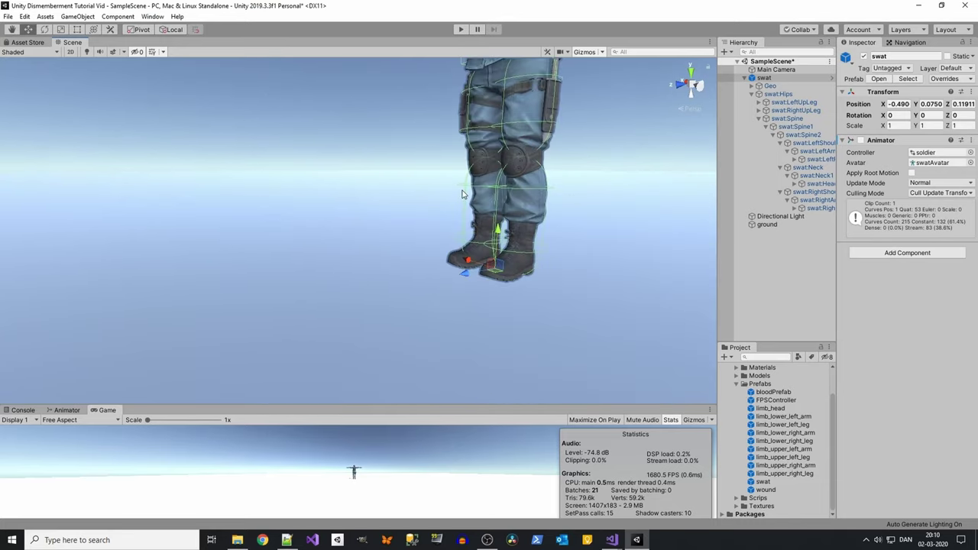
left_click_drag(462, 194, 530, 158, "alt")
mouse_move(531, 158)
middle_mouse_down()
mouse_move(469, 253)
mouse_move(315, 277)
middle_mouse_up()
scroll(315, 278, "up", 2)
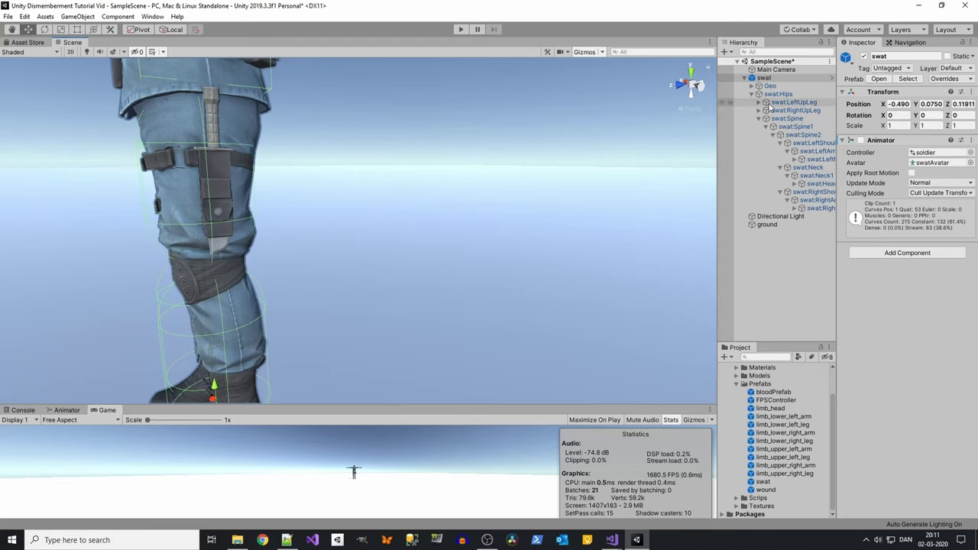
- Set the Capsule Collider radius of swat:LeftUpLeg and swat:RightUpLeg to 0.1
left_click(791, 103)
mouse_move(401, 203)
left_mouse_down("alt")
mouse_move(653, 202)
mouse_move(637, 192)
left_mouse_up("alt")
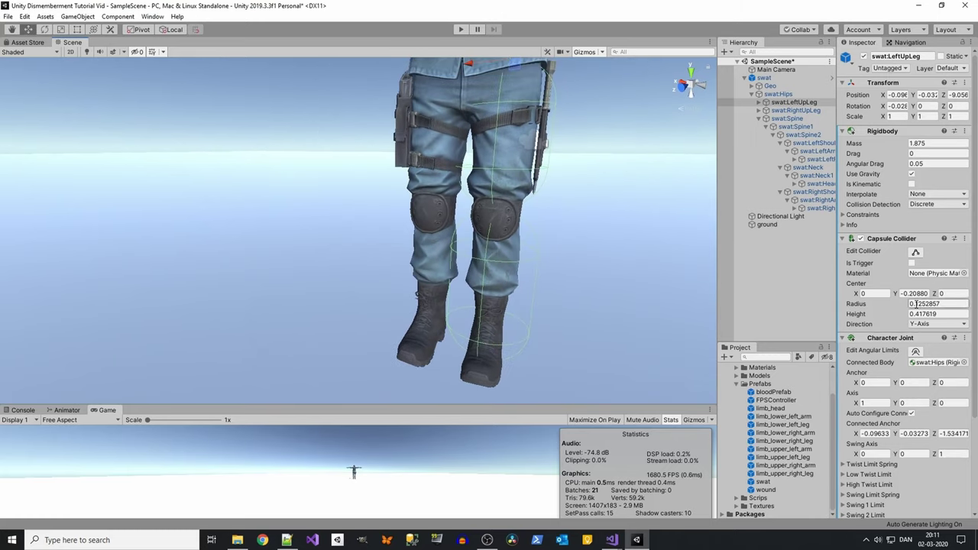
type("0.1")
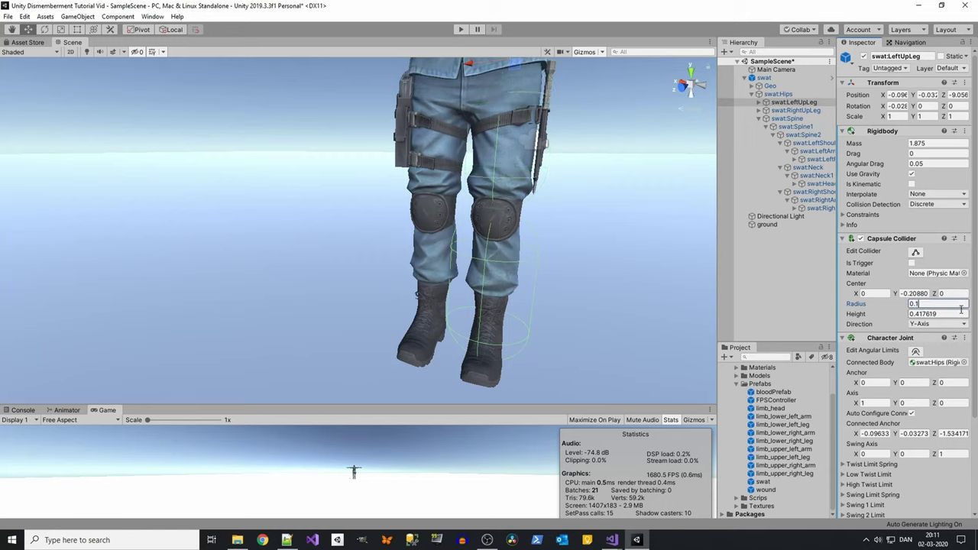
left_click(799, 111)
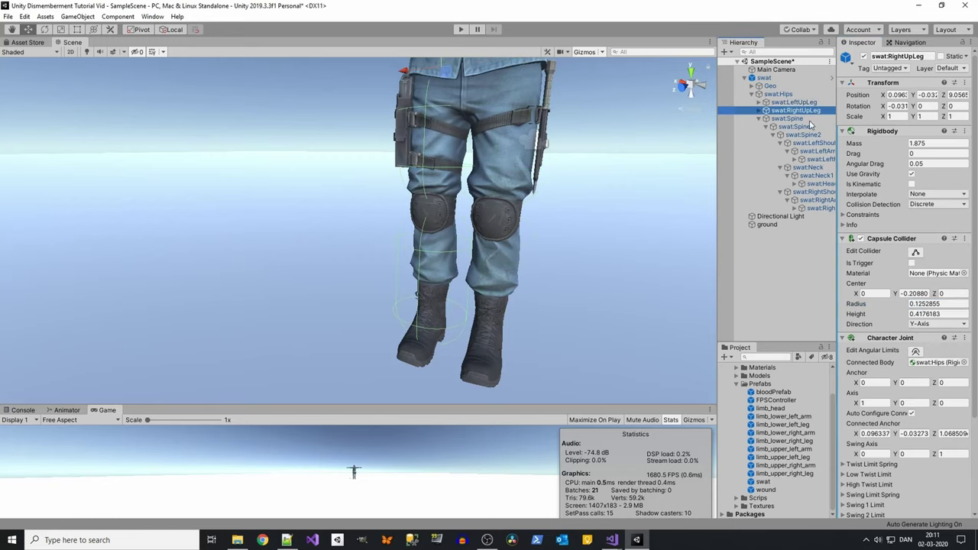
left_click(915, 304)
type("0.1")
middle_click_drag(610, 212, 674, 174)
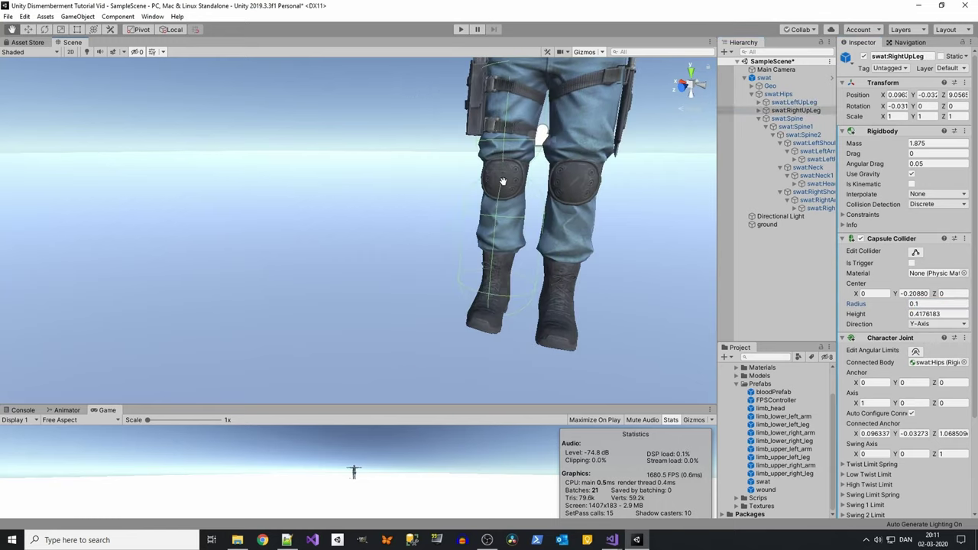
- Set the Capsule Collider radius of swat:RightLeg and swat:LeftLeg to 0.07
left_click(759, 111)
left_click(799, 119)
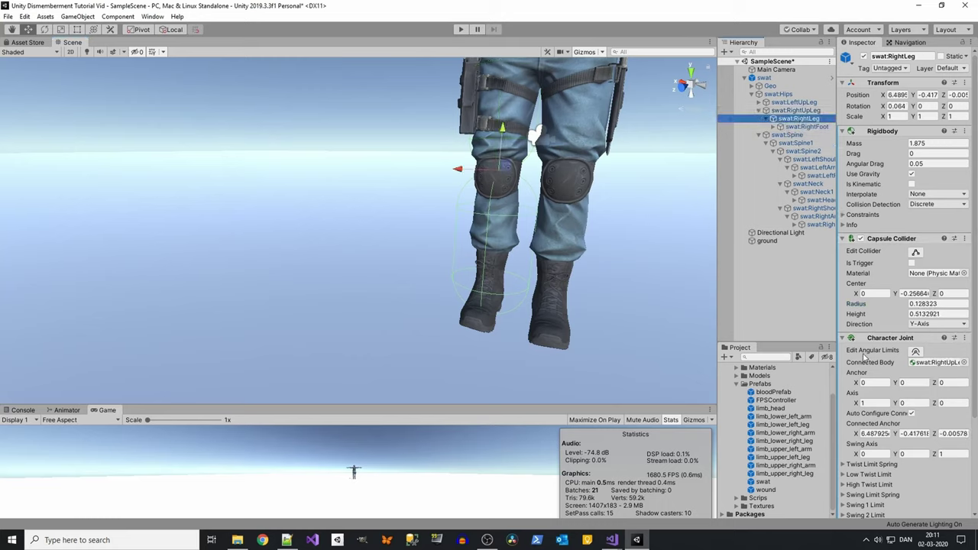
left_click(934, 304)
type("0.05")
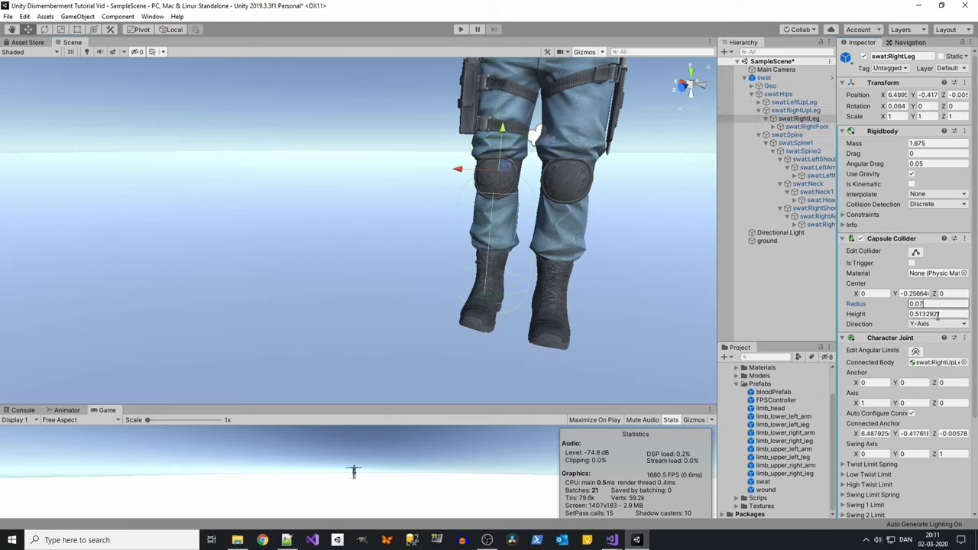
left_click(767, 102)
left_click(800, 111)
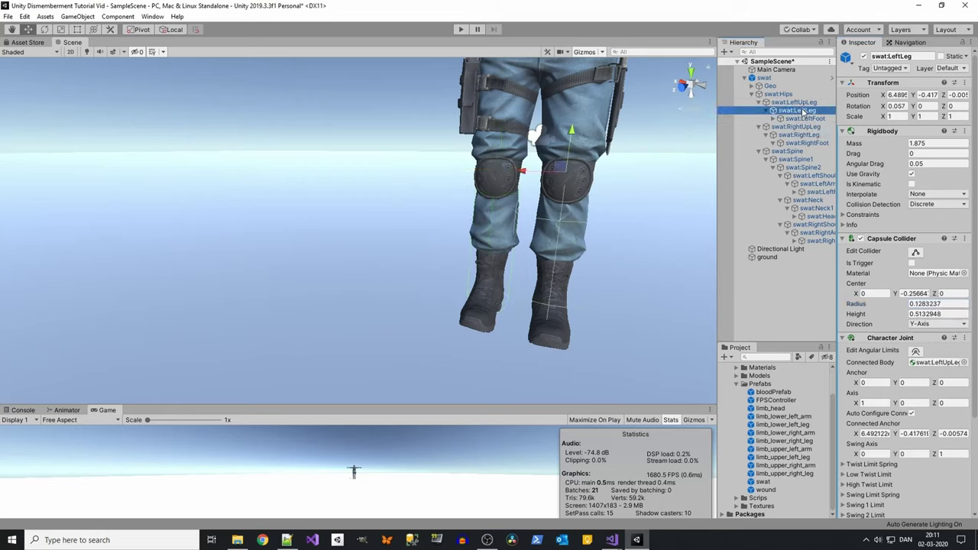
left_click(917, 304)
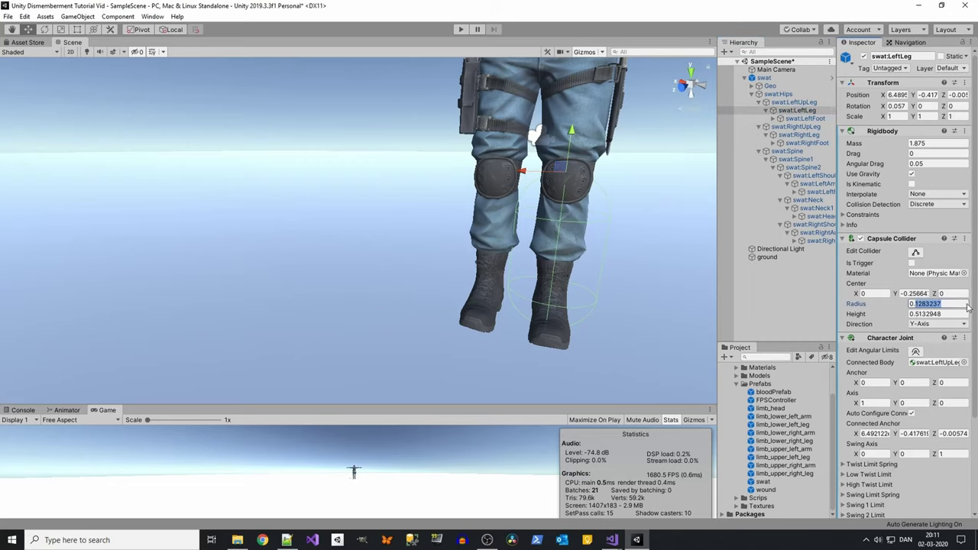
type("0.07")
mouse_move(659, 275)
right_mouse_down()
mouse_move(604, 242)
mouse_move(541, 256)
right_mouse_up()
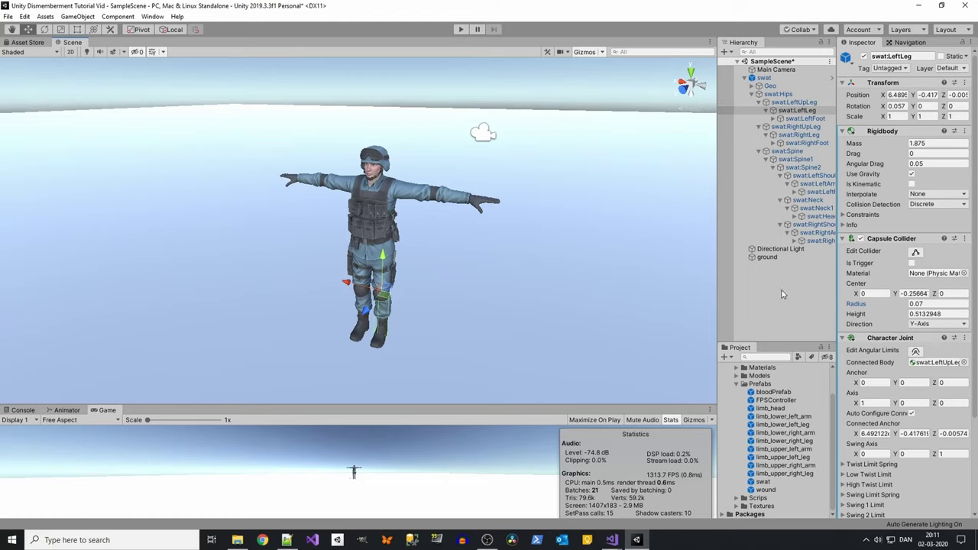
- Deselect the bones and play-test the scene, following the slimmed ragdoll as it falls, then stop
left_click(782, 295)
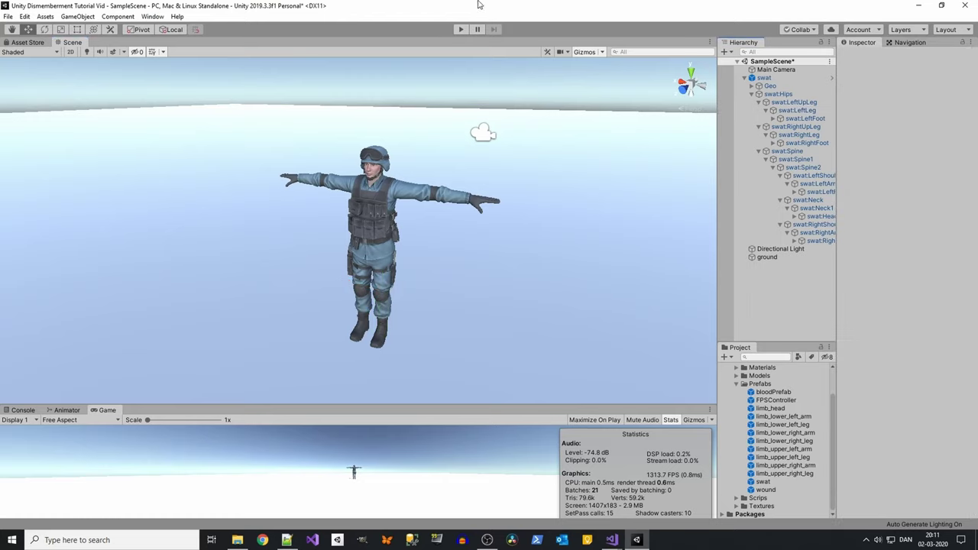
left_click(461, 30)
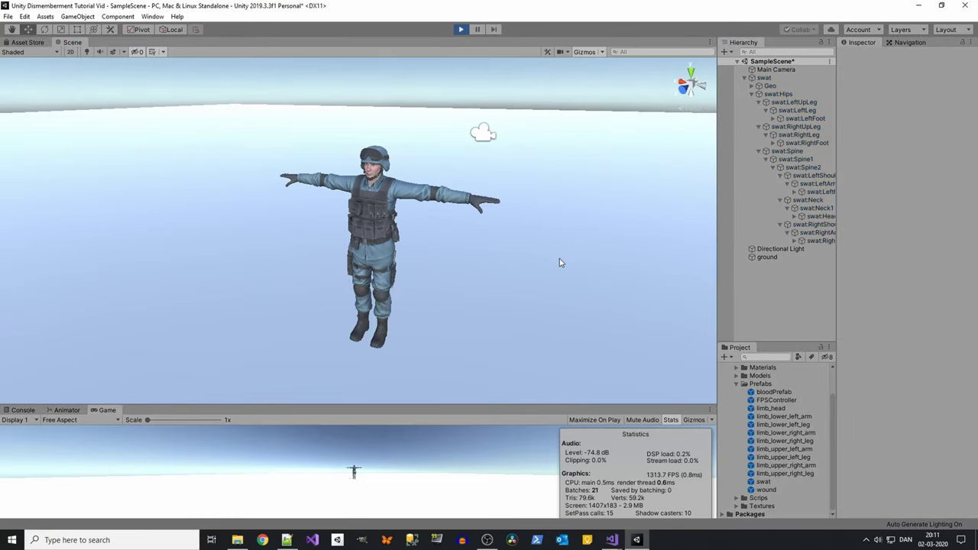
right_click_drag(539, 250, 476, 281)
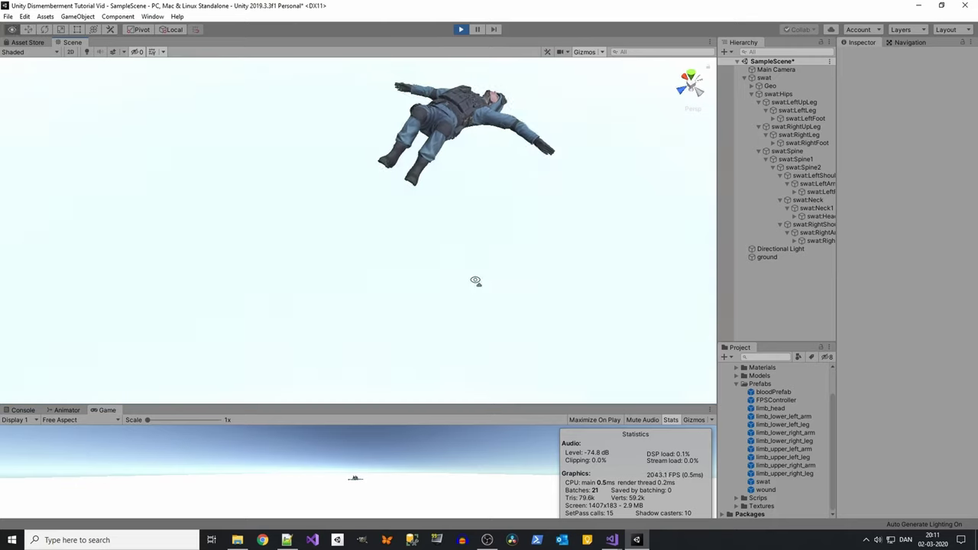
middle_click_drag(476, 282, 481, 290)
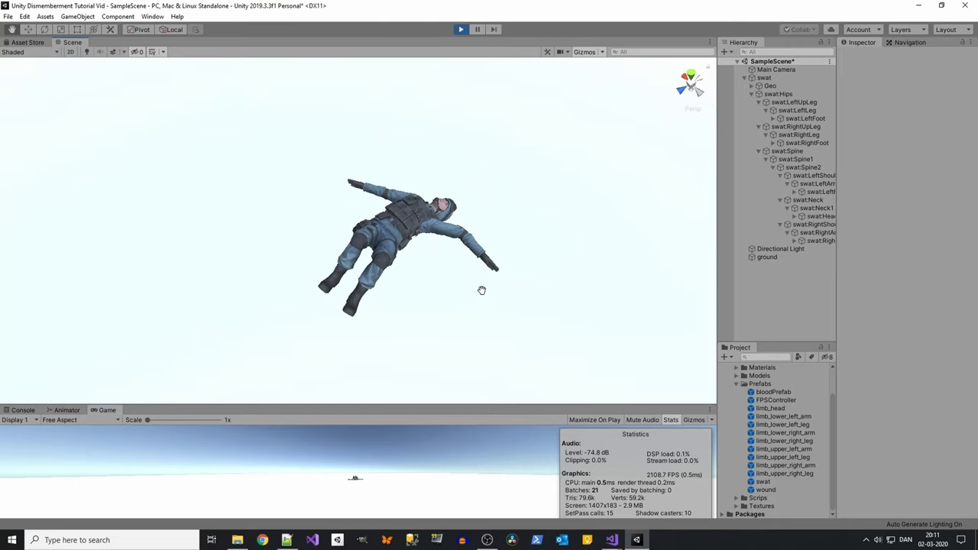
left_click(461, 33)
- Create a new folder named Scripts under Assets
right_click(738, 371)
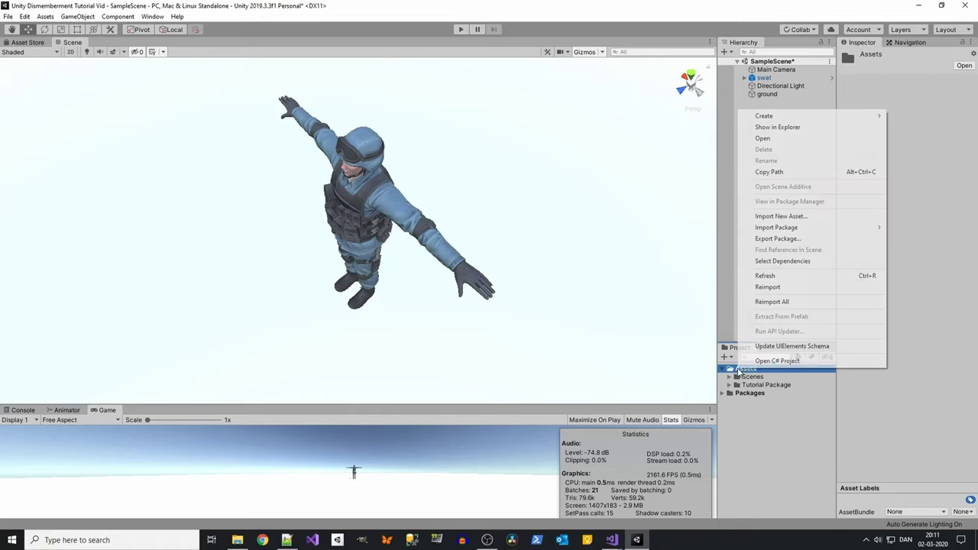
mouse_move(816, 117)
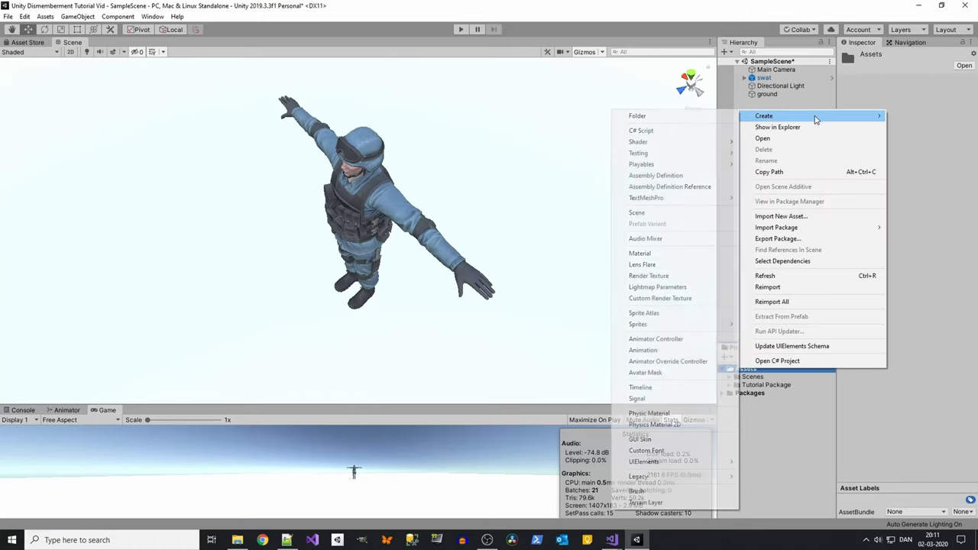
left_click(701, 119)
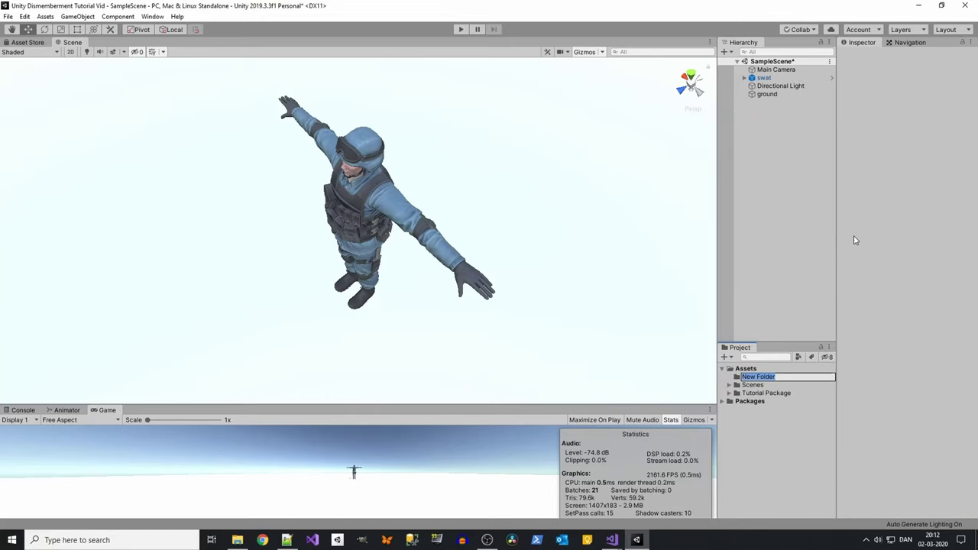
type("Scripts")
key("Return")
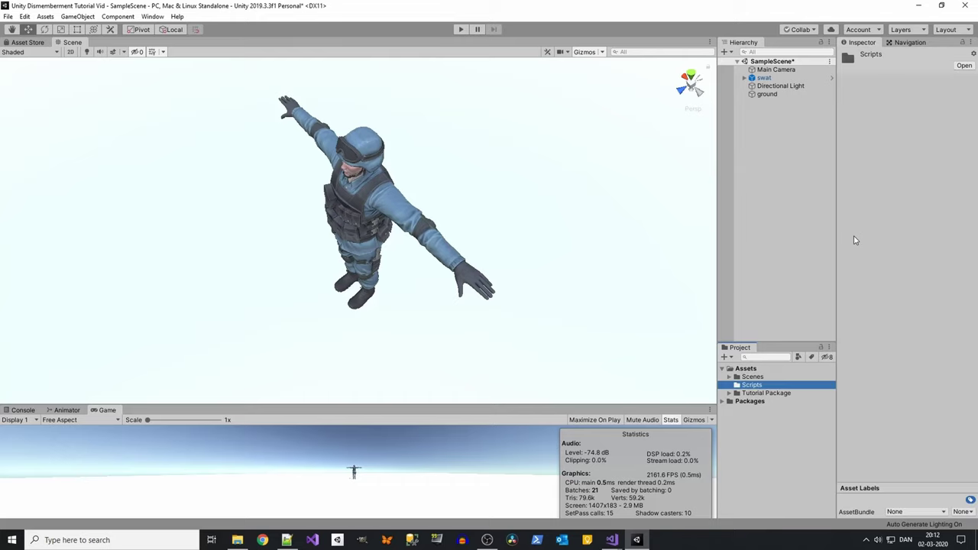
- Add a C# script named Enemy inside Scripts and open it in Visual Studio
right_click(770, 385)
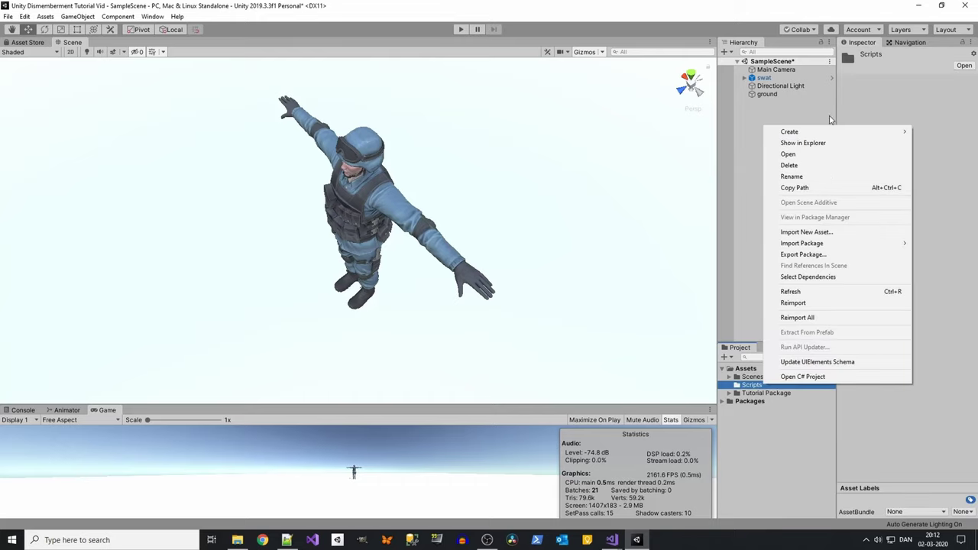
mouse_move(828, 132)
left_click(738, 146)
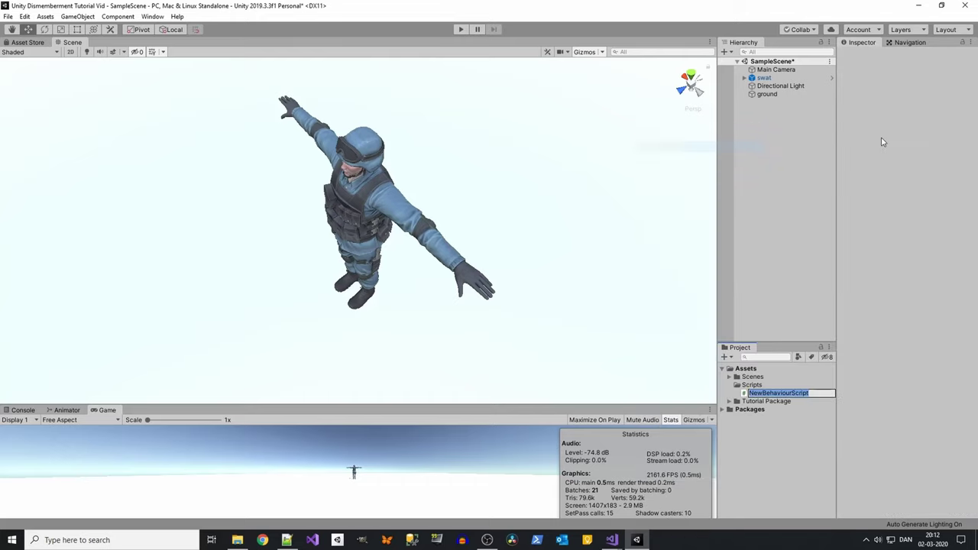
type("Enemy")
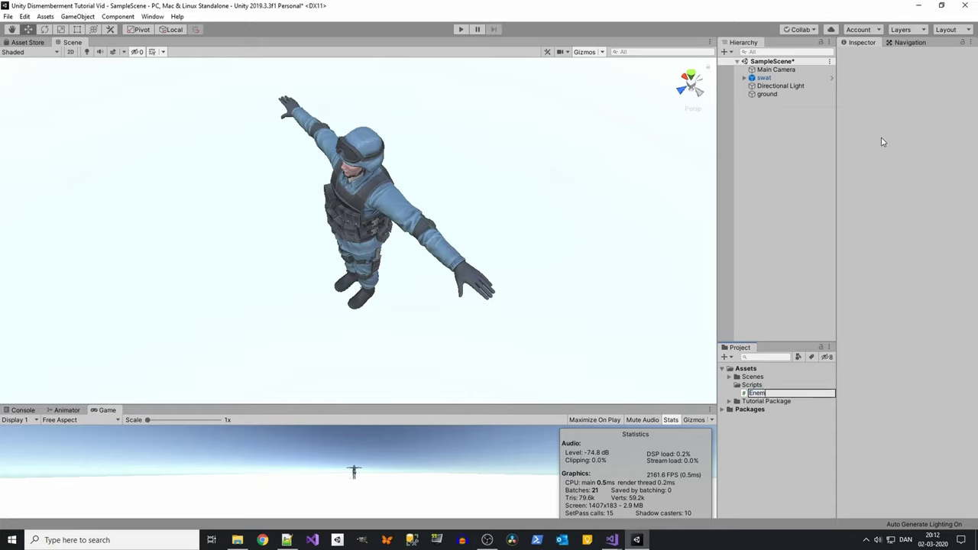
double_click(756, 394)
- Declare an 'Animator myAnim;' field at the top of the Enemy class
left_click(289, 133)
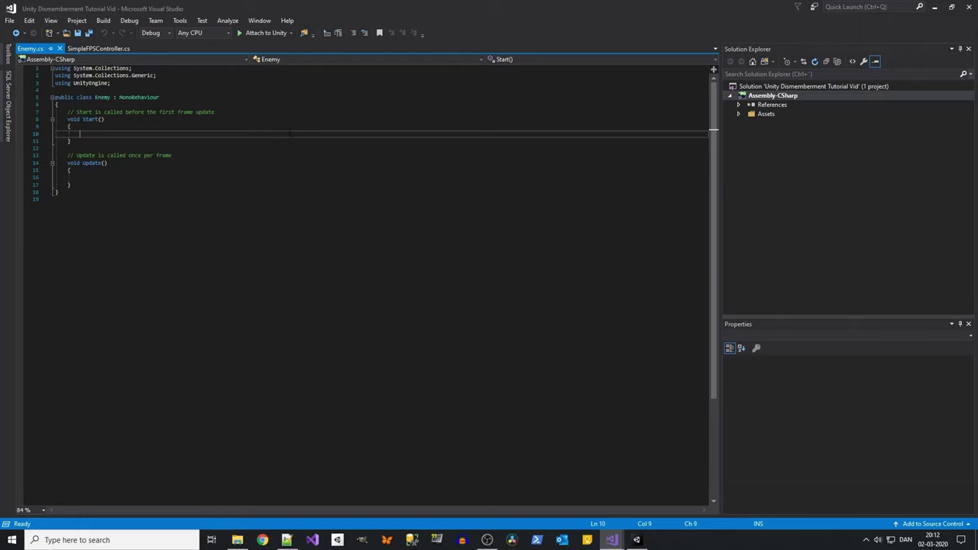
left_click(314, 104)
key("Return")
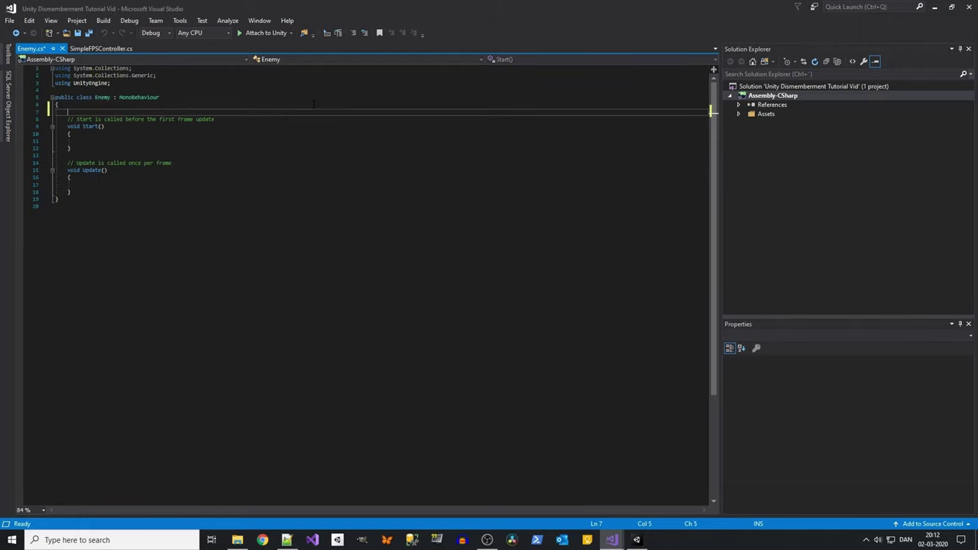
key("Return")
key("Up")
type("A")
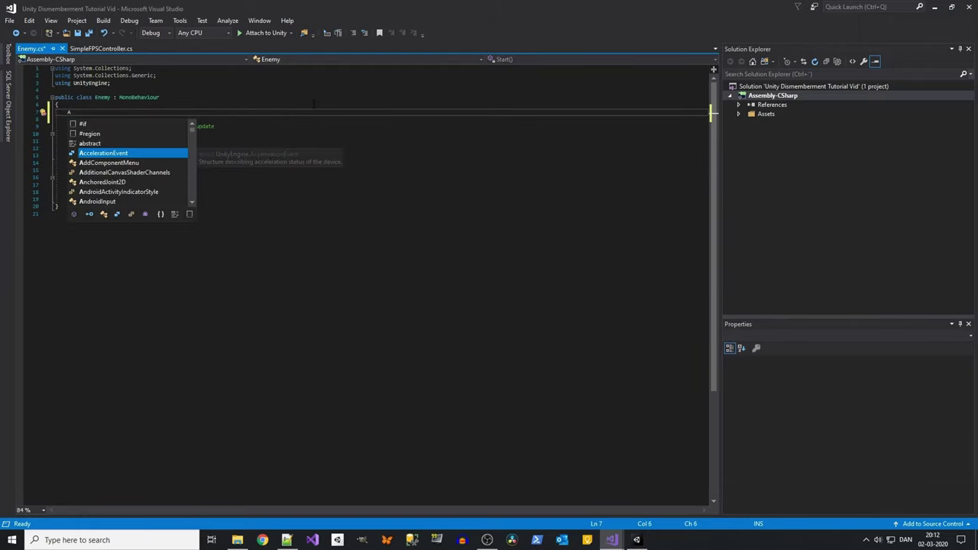
type("nimator myAni")
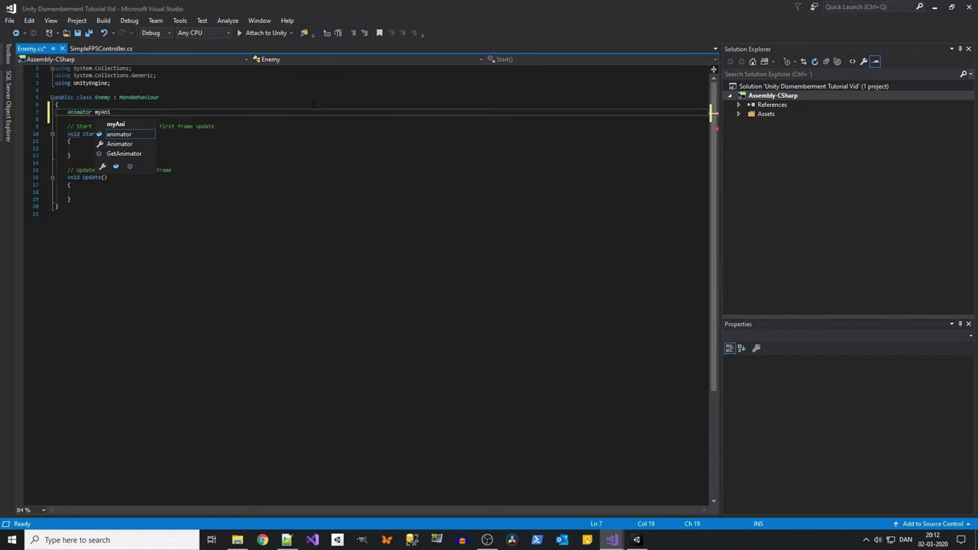
type("m;")
key("Down")
key("Down")
- In Start, assign myAnim = GetComponent<Animator>();
key("Down")
key("Down")
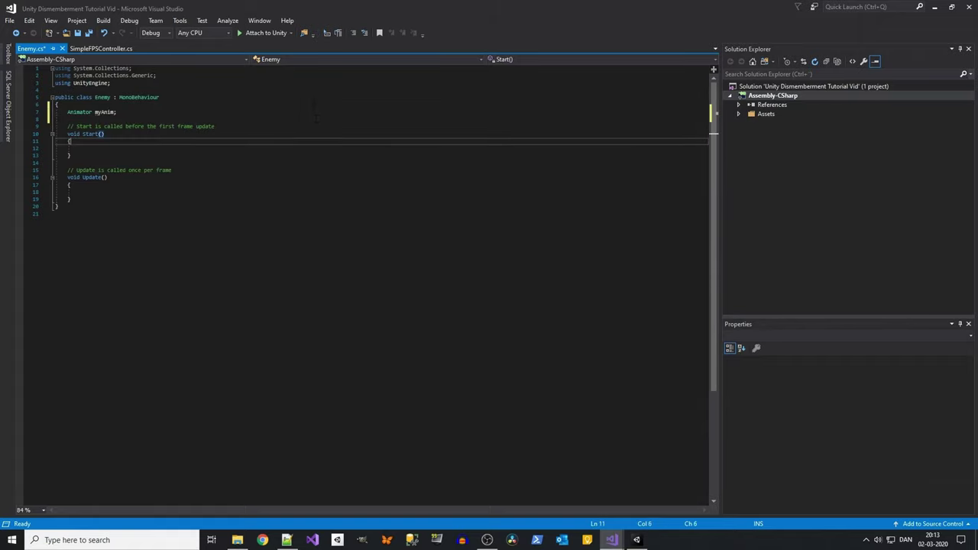
key("Down")
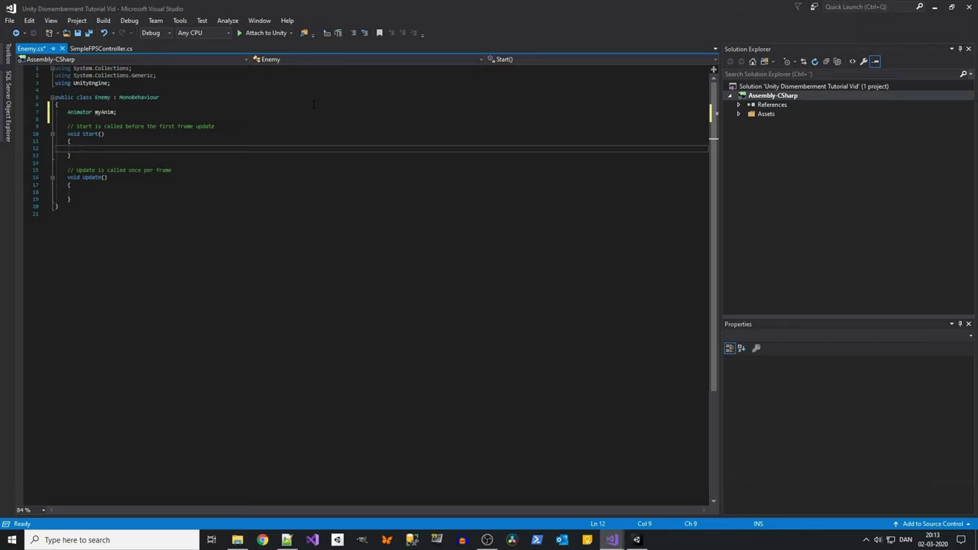
type("mya")
key("Tab")
type("= ge")
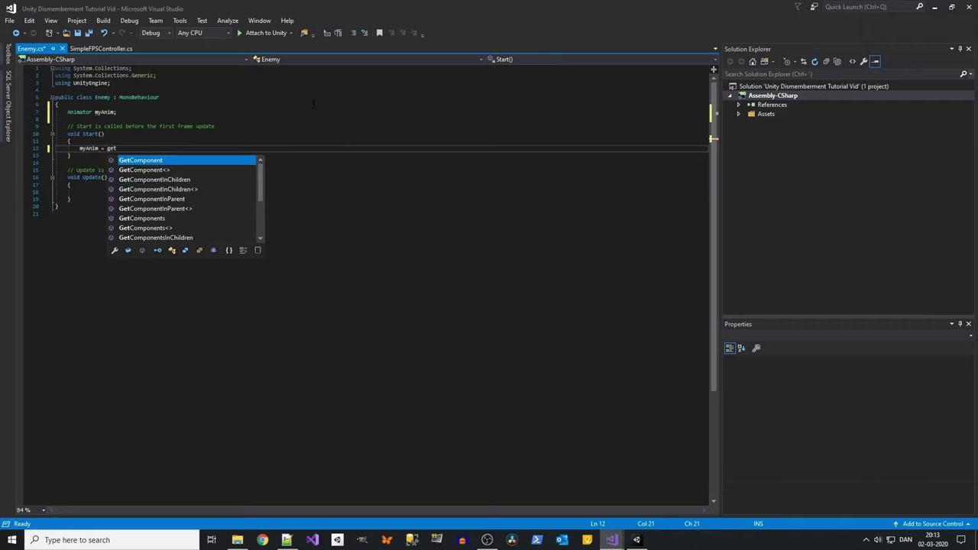
type("t")
key("Tab")
type("Anim")
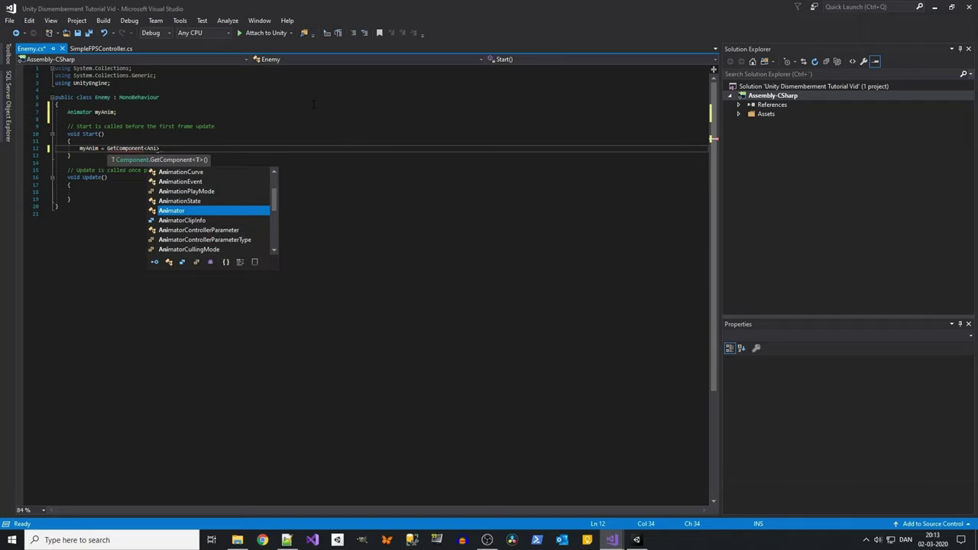
key("Tab")
type(">();")
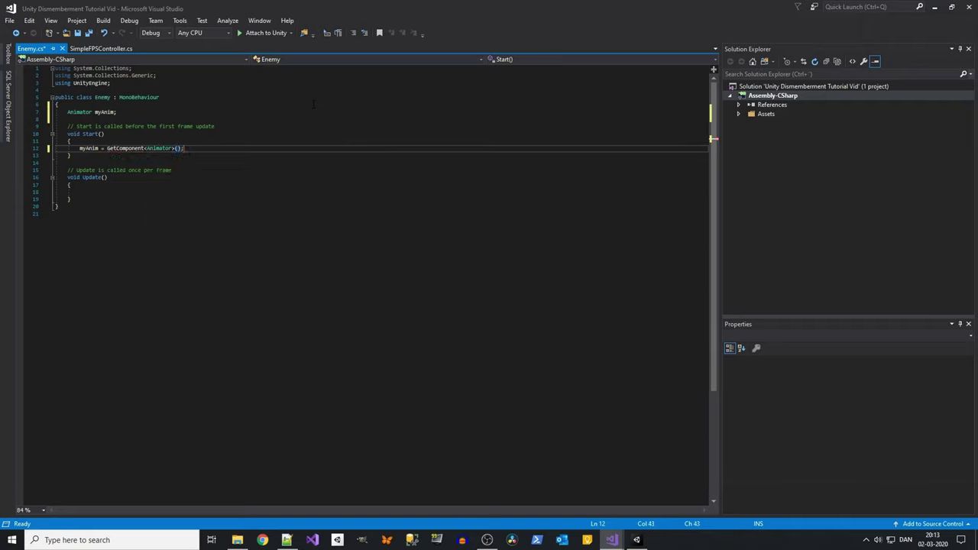
- Declare a 'List<Rigidbody> ragdollRigids;' field below myAnim
key("Up")
key("Up")
key("Up")
key("Up")
key("Up")
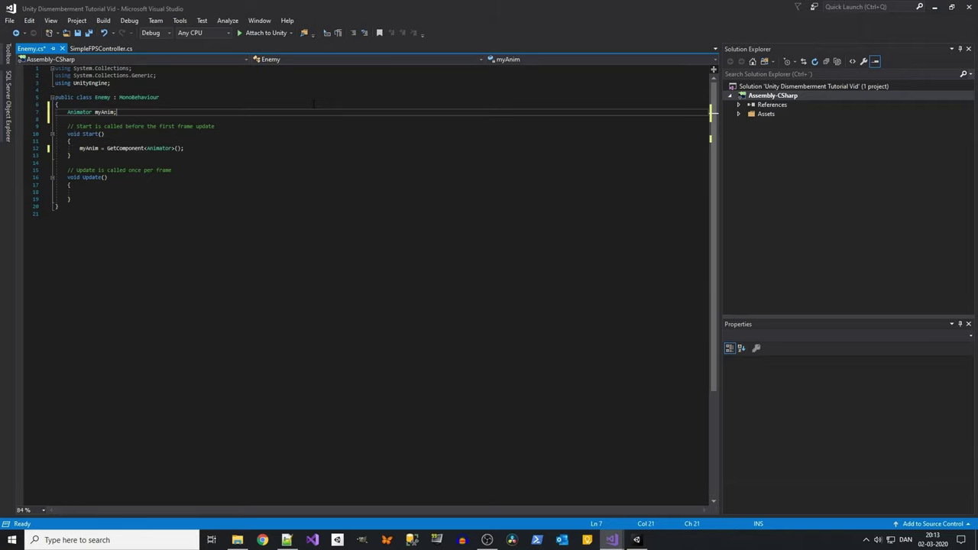
key("Return")
key("Return")
type("List")
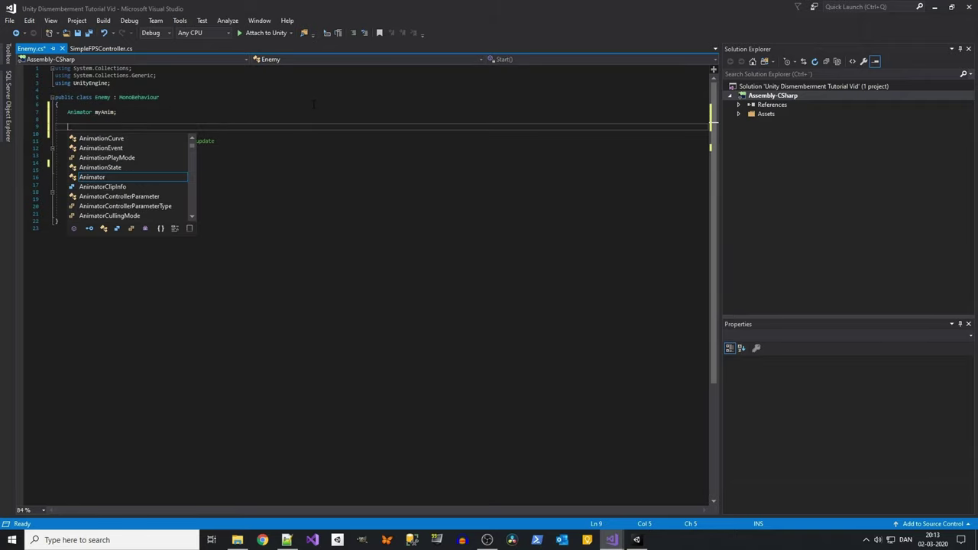
type("<R")
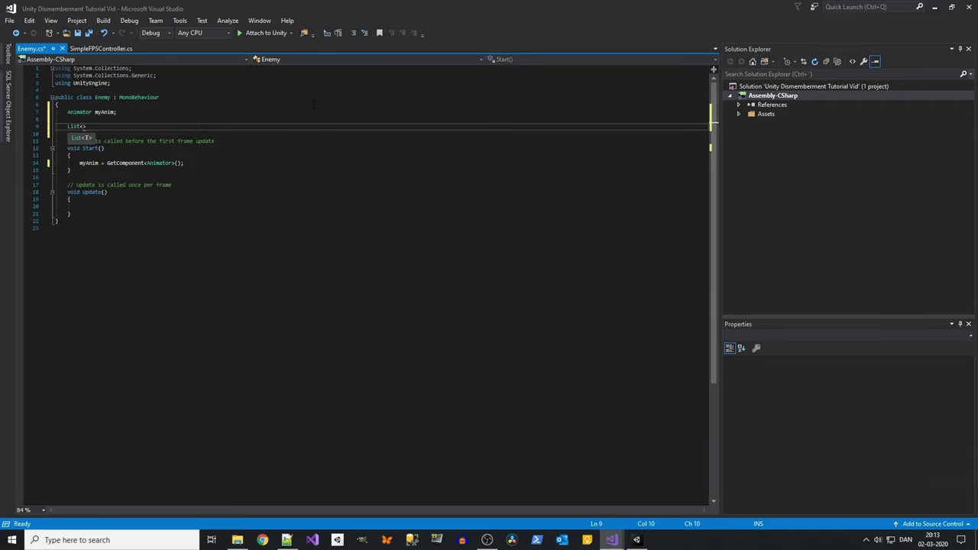
type("ig")
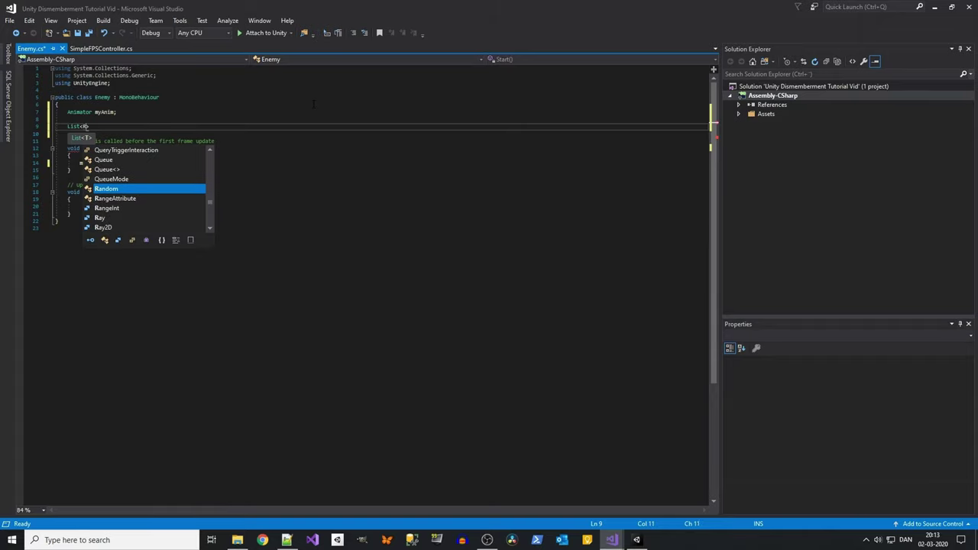
type("idbody>")
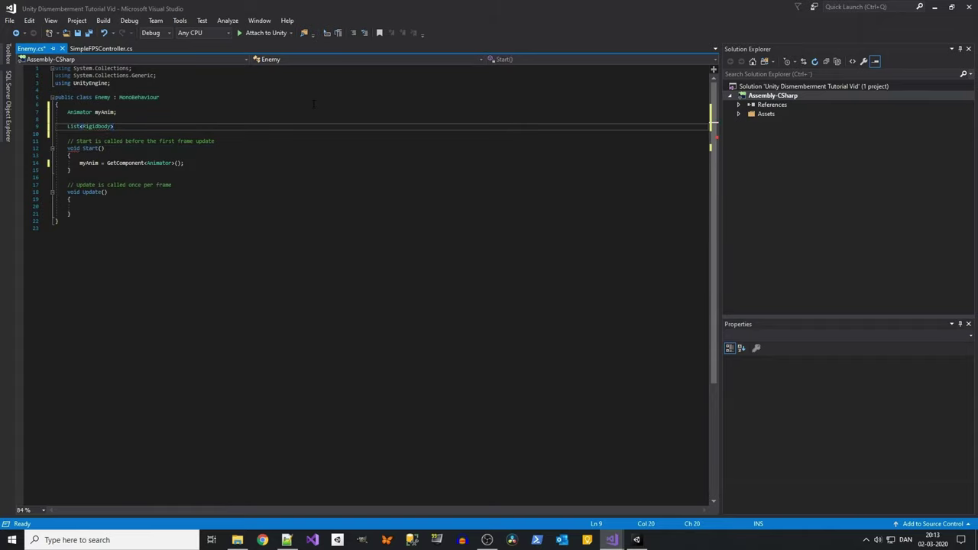
type(" ragd")
type("ol")
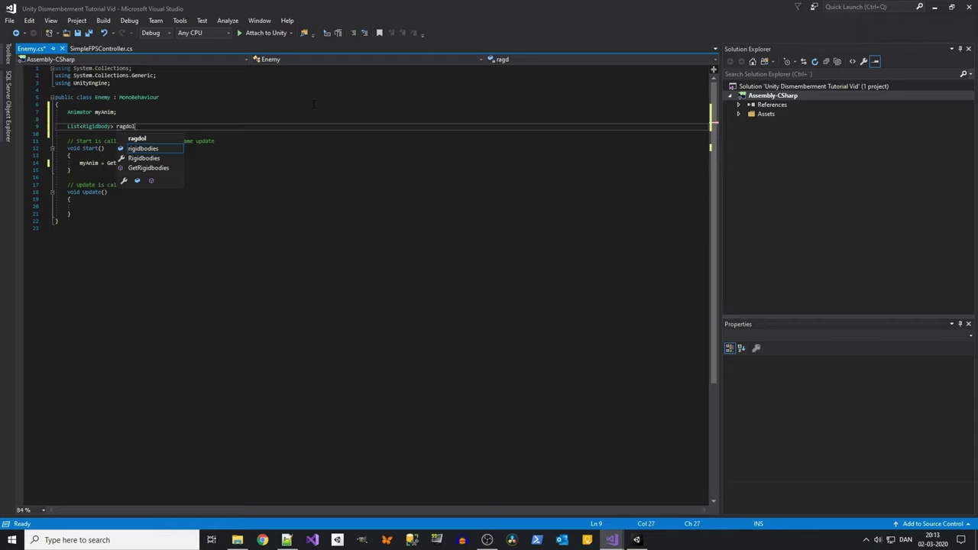
type("lRigids;")
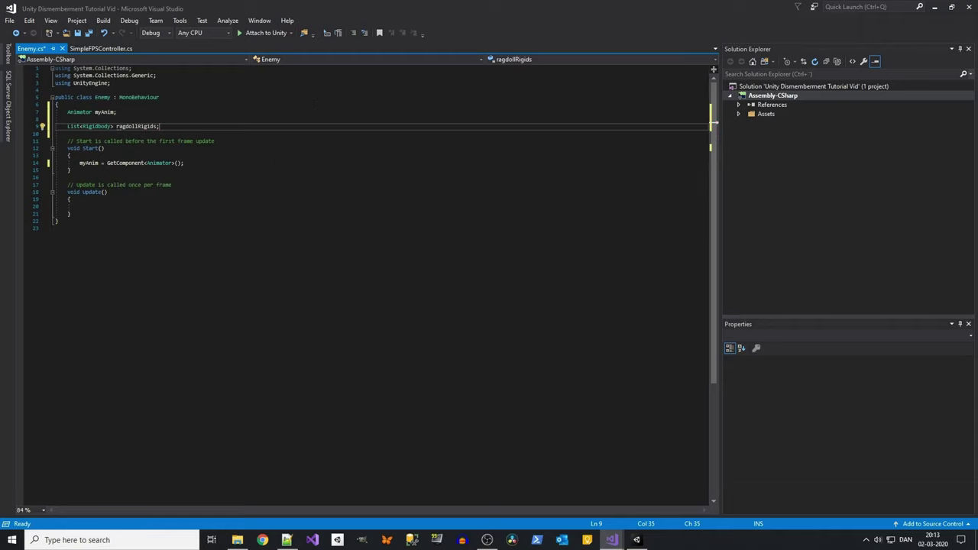
double_click(96, 126)
- Initialise ragdollRigids as new List<Rigidbody>(transform.GetComponentsInChildren<Rigidbody>()) in Start
left_click(268, 163)
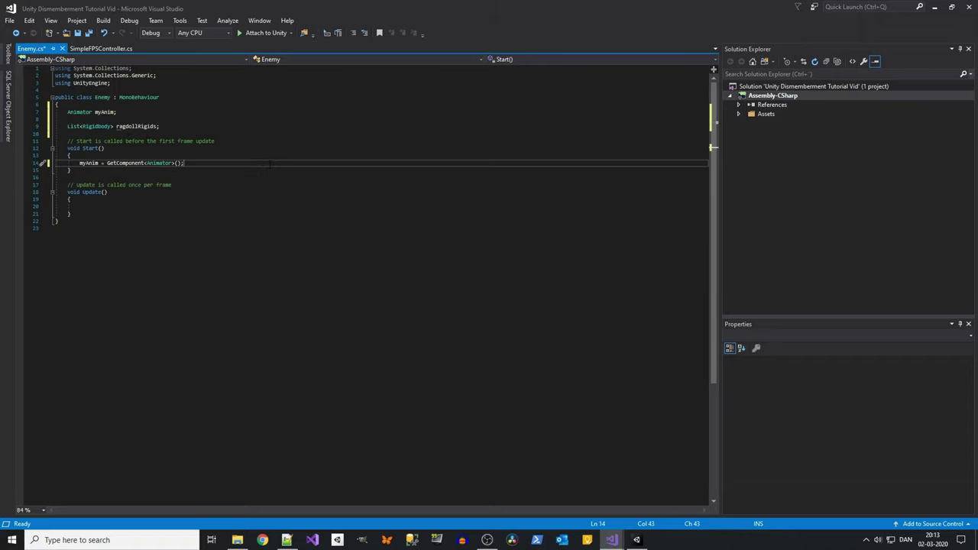
key("Return")
key("Return")
type("rag")
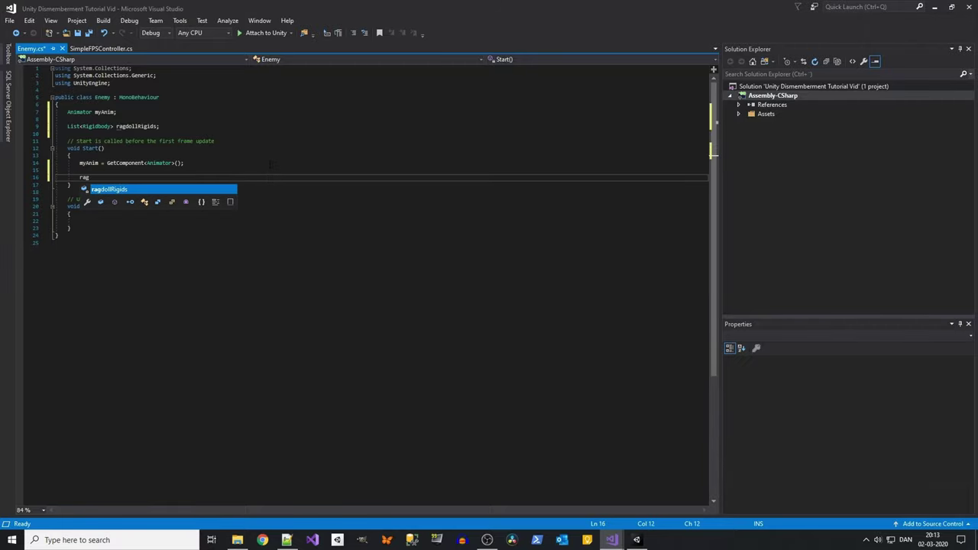
key("space")
type("= ")
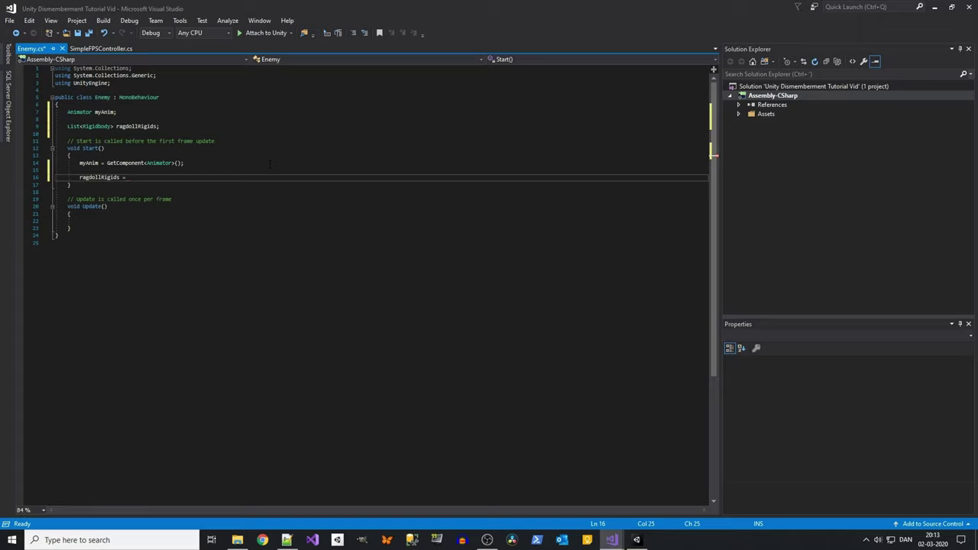
type("new List<Rigidbody>")
type("(transform")
type(".")
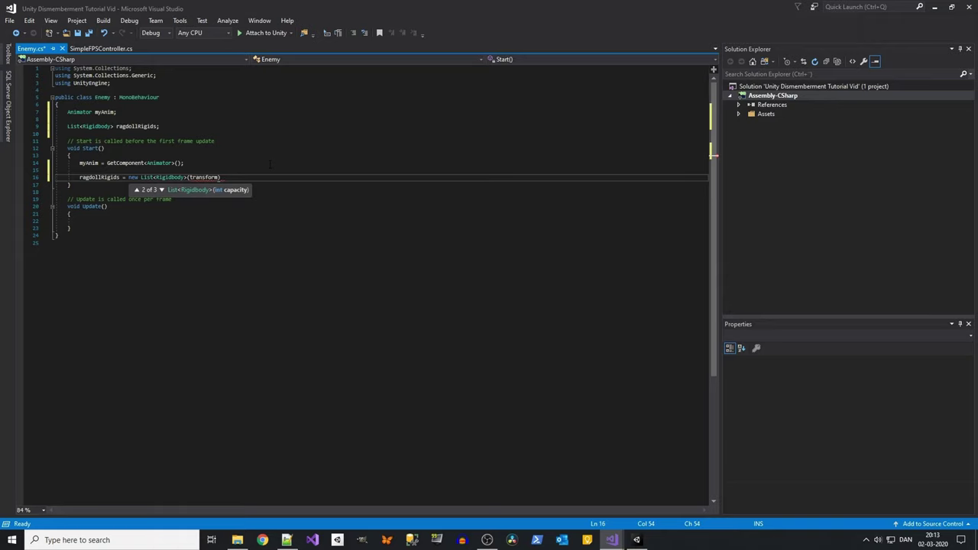
type("get")
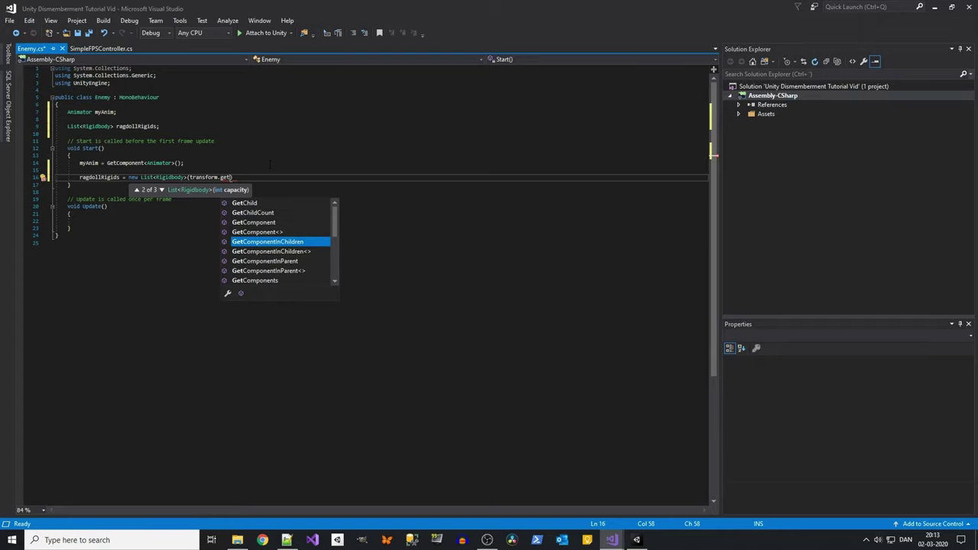
key("Tab")
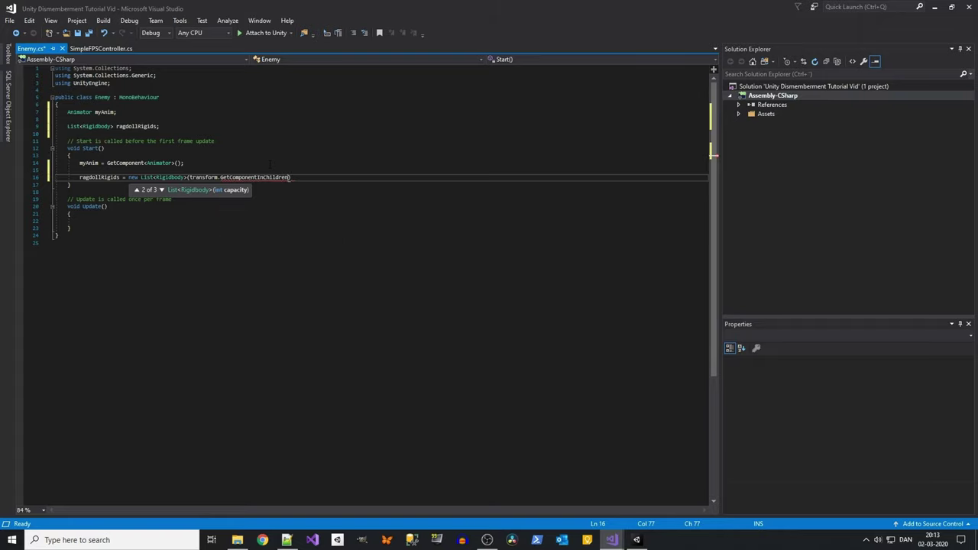
key("Left")
key("Left")
type("s")
key("ctrl+Right")
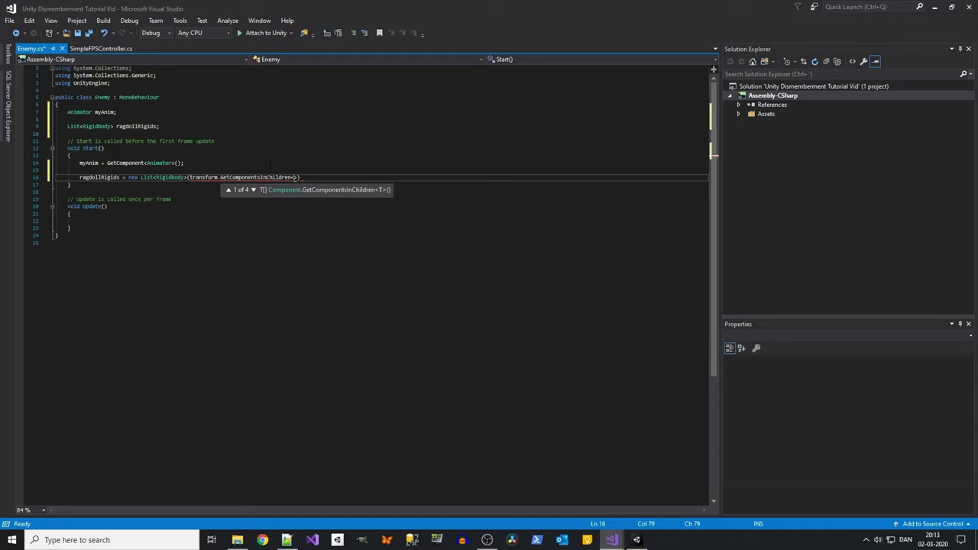
type("<>")
key("Left")
type("Rig")
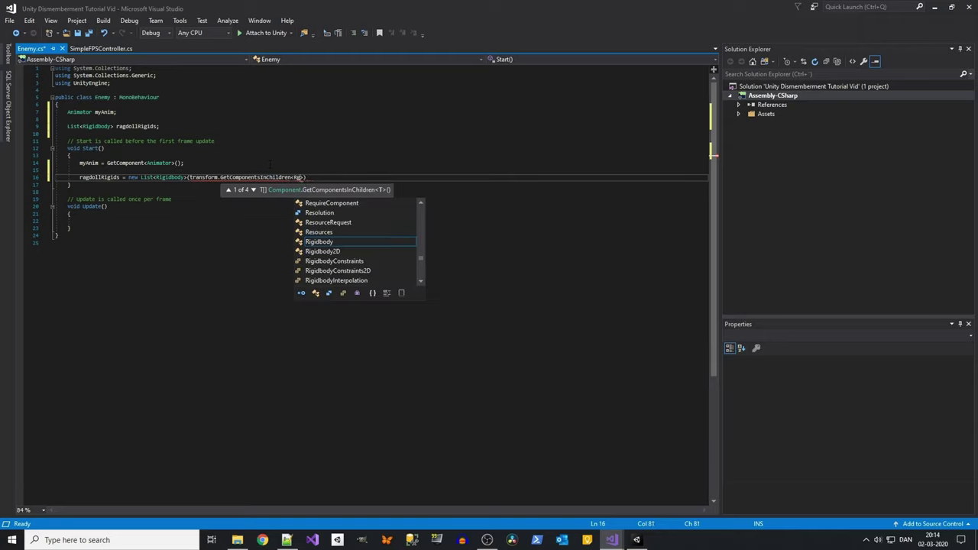
key("Tab")
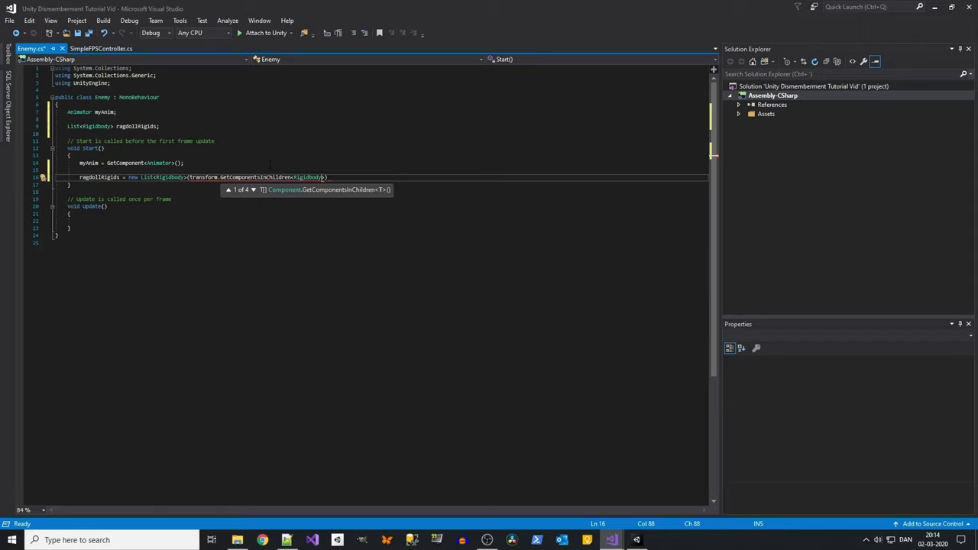
type(")")
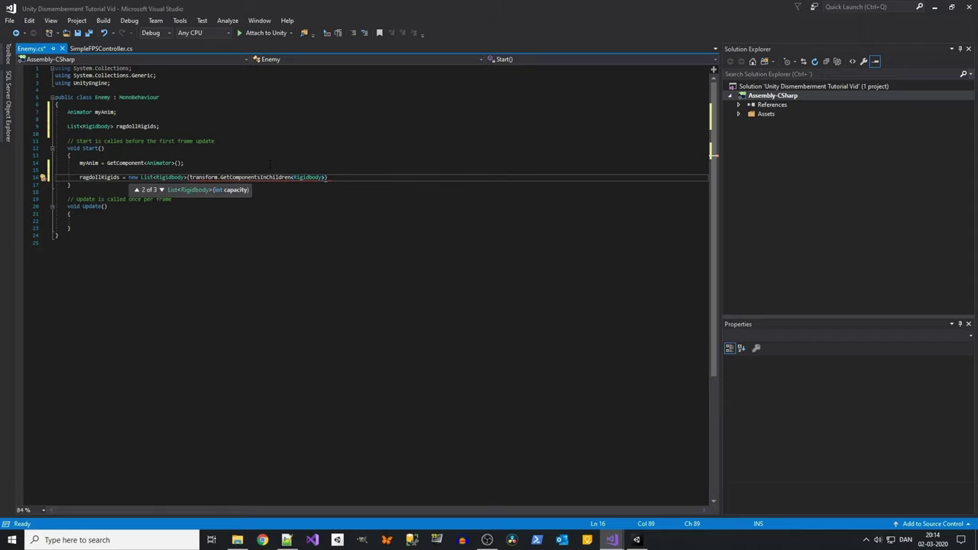
type("())")
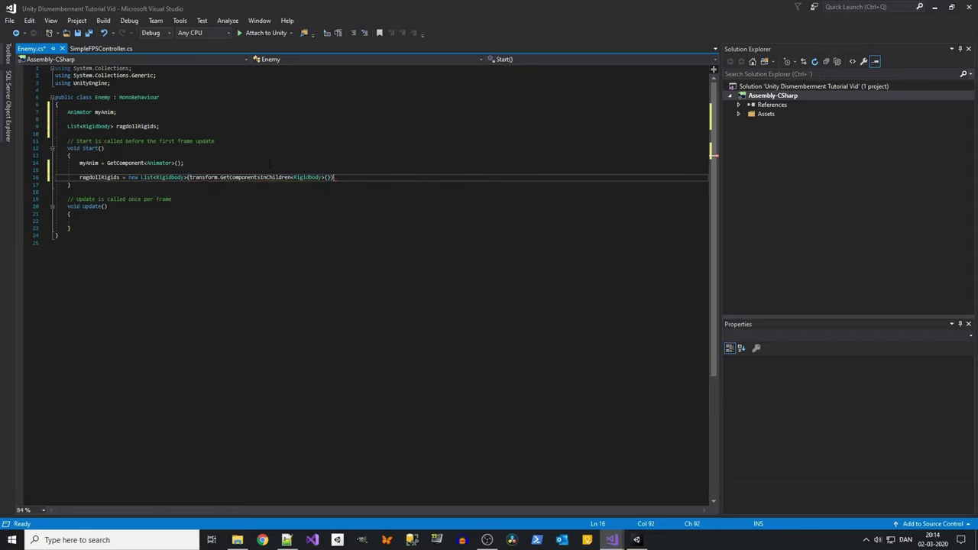
type(";")
- Add ragdollRigids.Remove(GetComponent<Rigidbody>()); to drop the root's own Rigidbody
key("End")
key("ctrl+shift+Left")
key("ctrl+shift+Left")
key("ctrl+shift+Left")
key("ctrl+shift+Left")
key("ctrl+shift+Left")
key("ctrl+shift+Left")
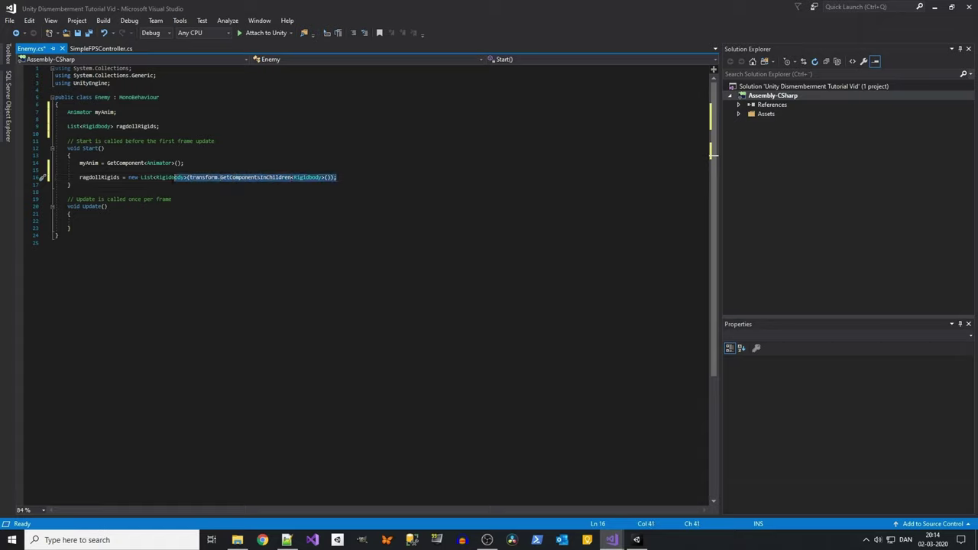
key("ctrl+shift+Left")
key("ctrl+shift+Left")
key("End")
key("Return")
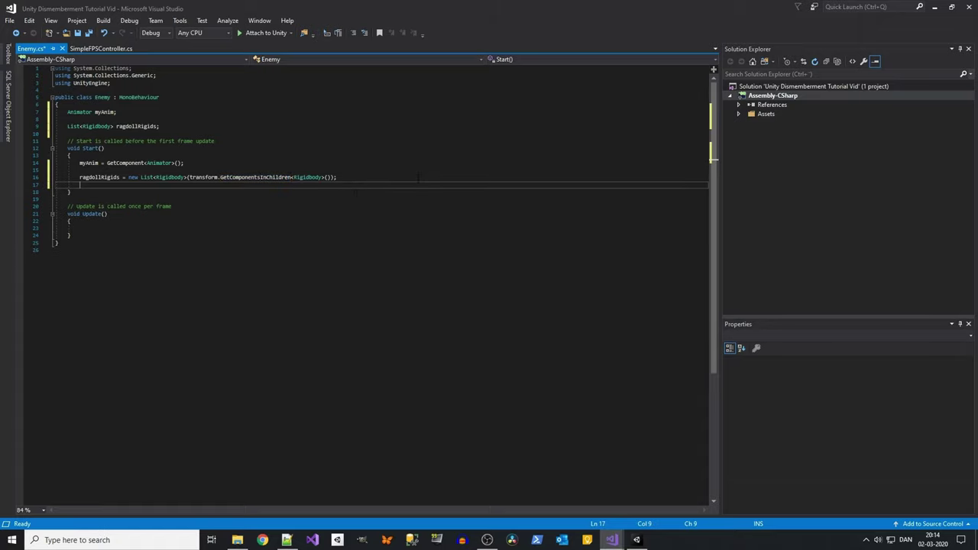
type("rag")
key("Tab")
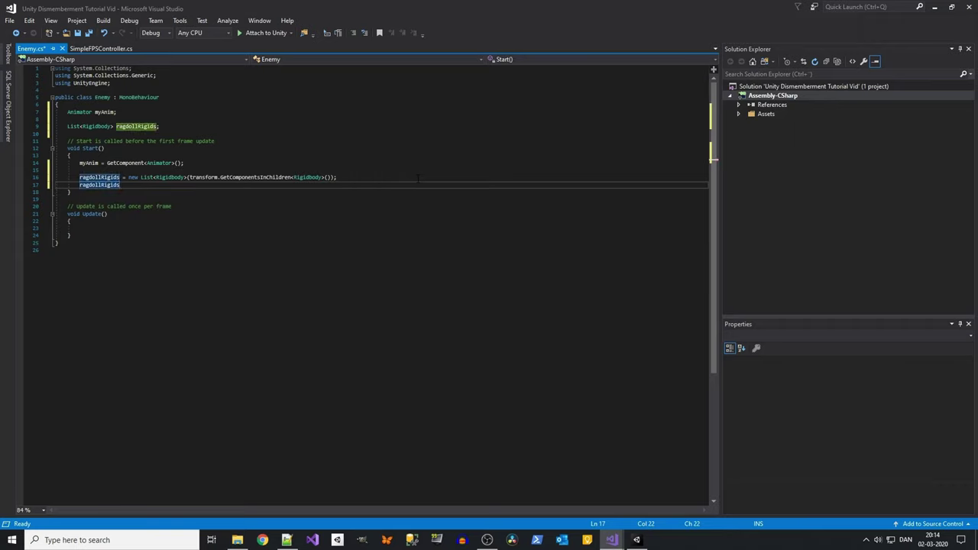
type(".rem")
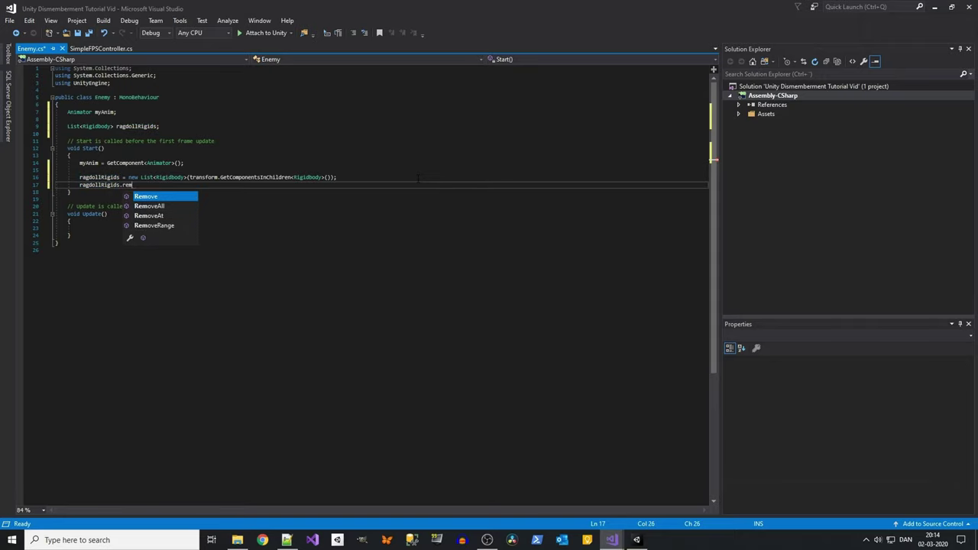
type("(get")
key("Up")
key("Up")
key("Tab")
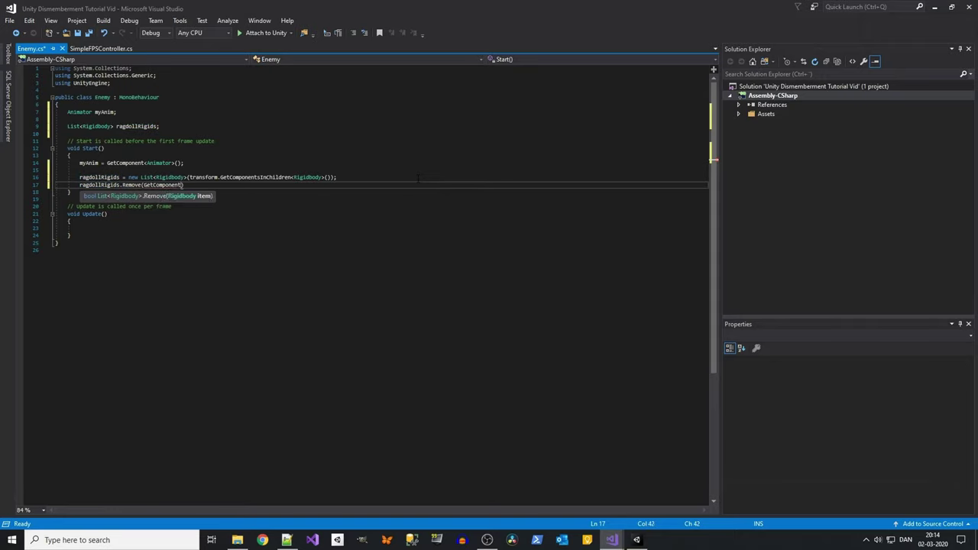
type("<Rigidbody>")
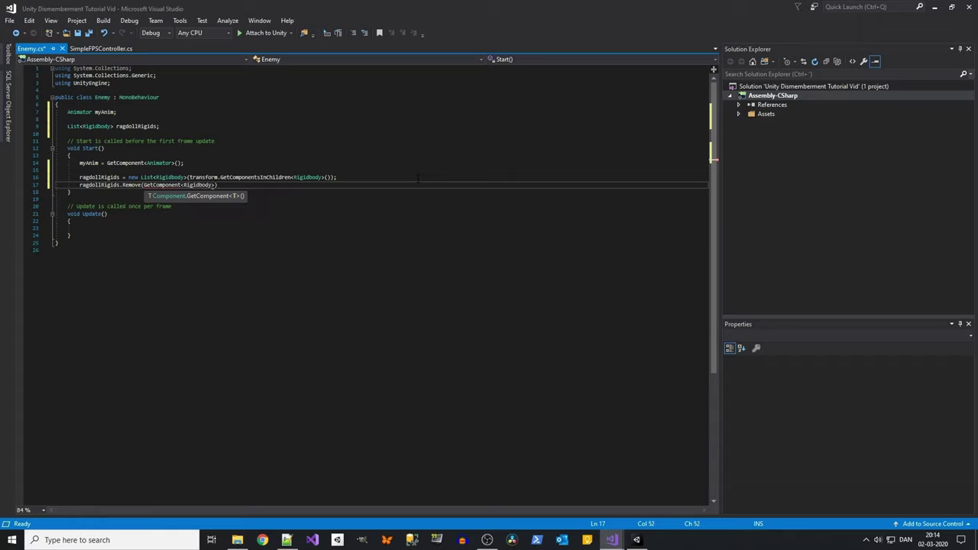
type("());")
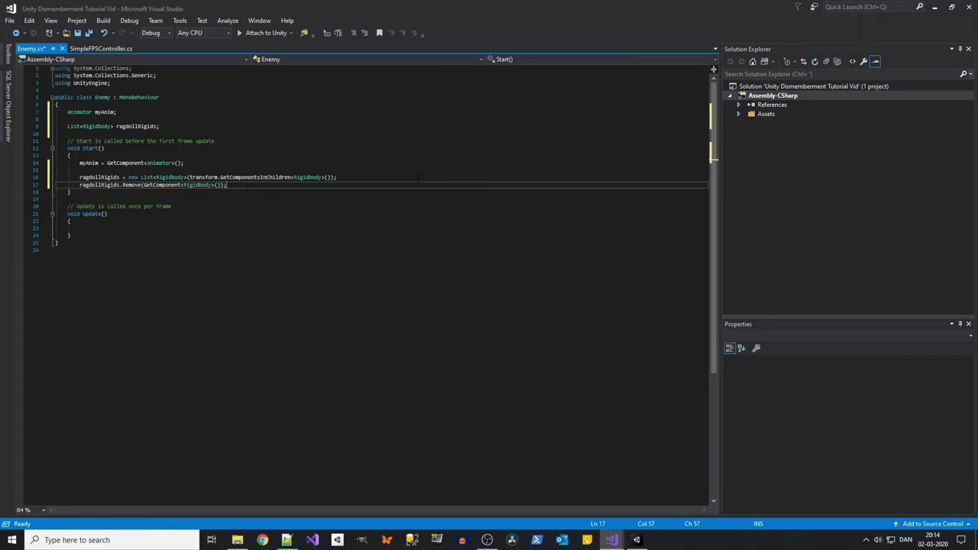
left_click(368, 245)
- Declare a new void ActivateRagdoll() method with an opening brace
key("Up")
key("Return")
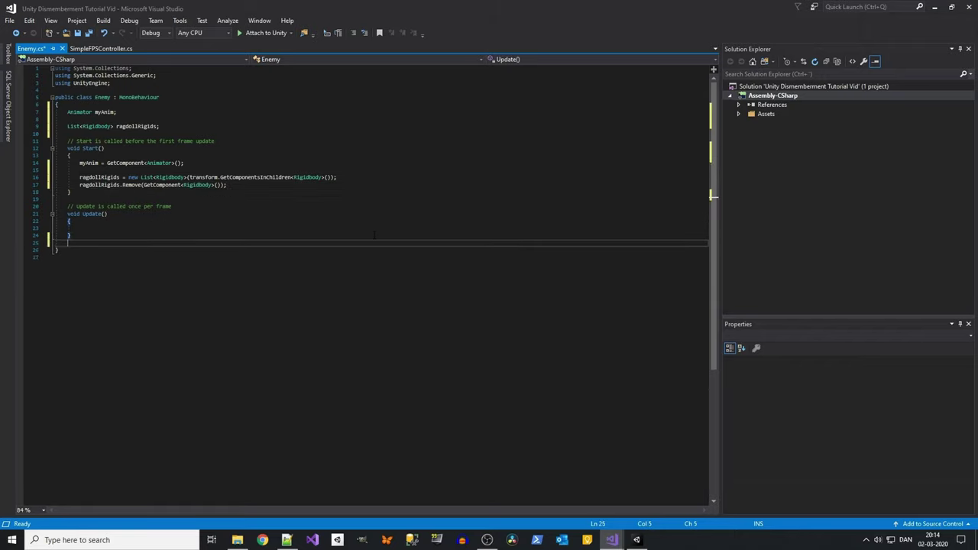
key("Return")
type("v")
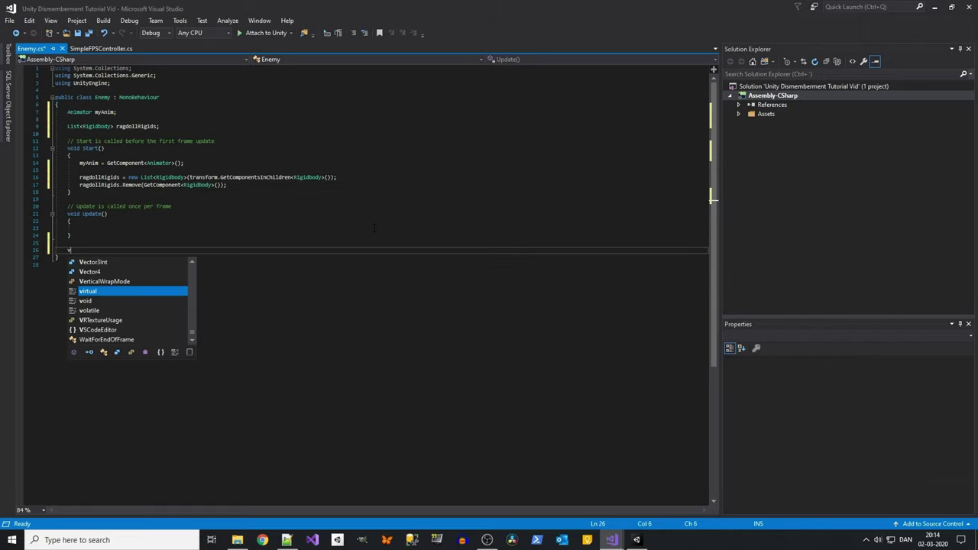
type("oid")
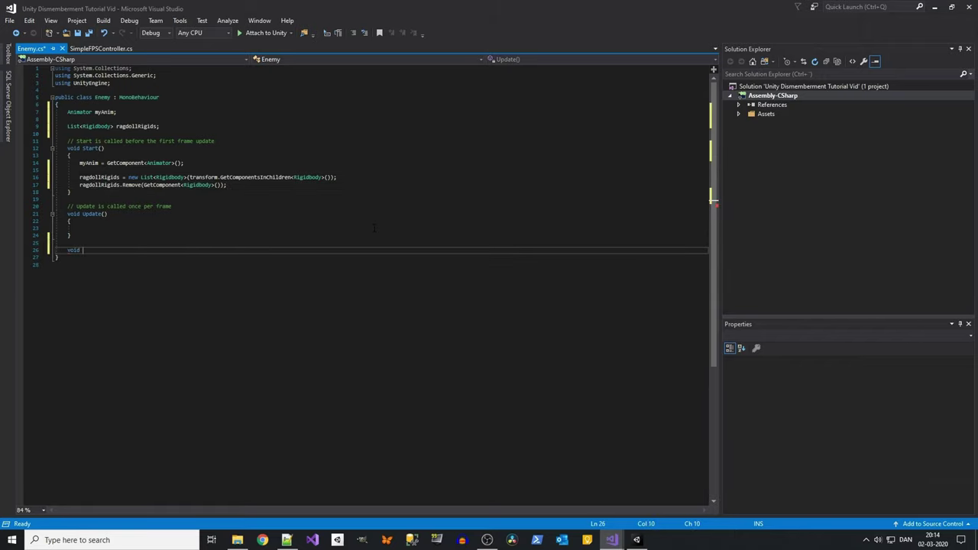
type(" Acv")
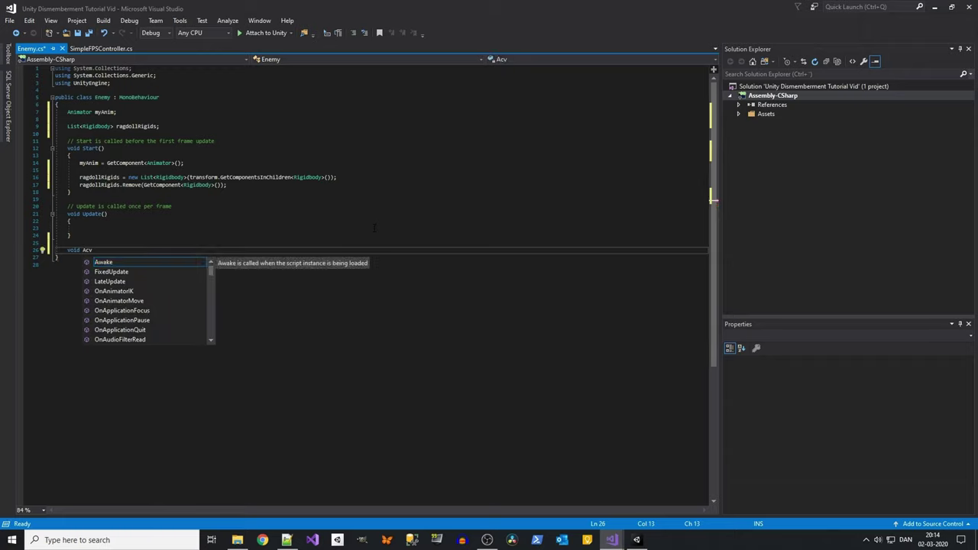
key("BackSpace")
type("tivat")
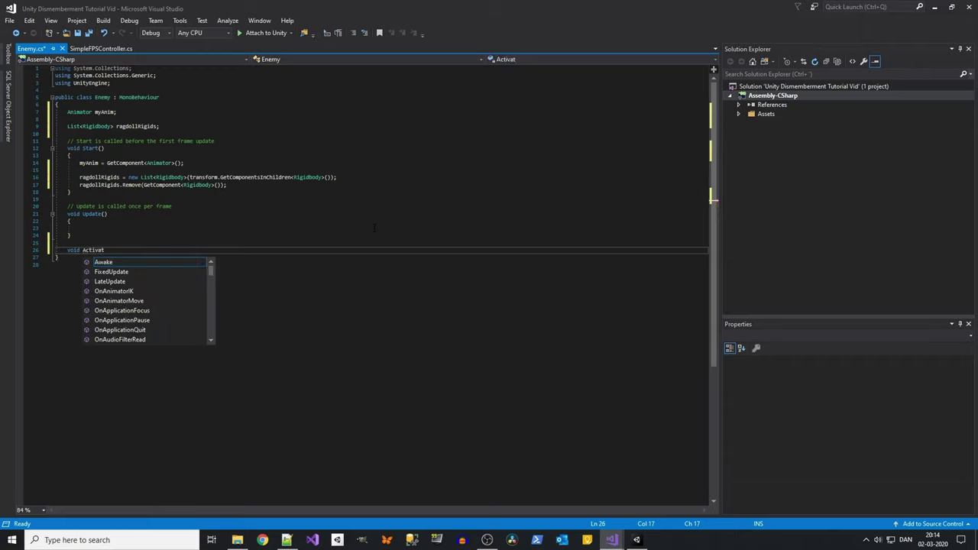
type("eRagdo")
type("ll()")
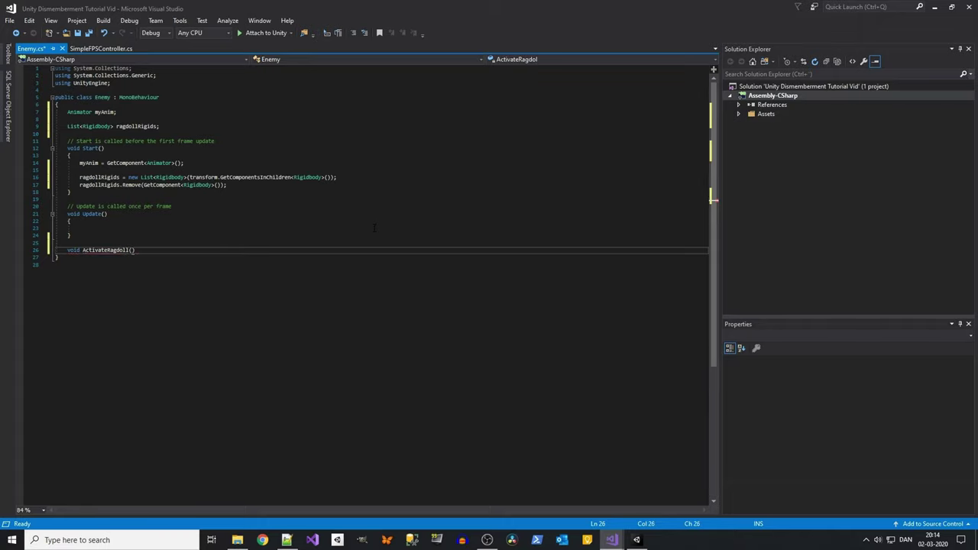
key("Return")
type("{")
key("Return")
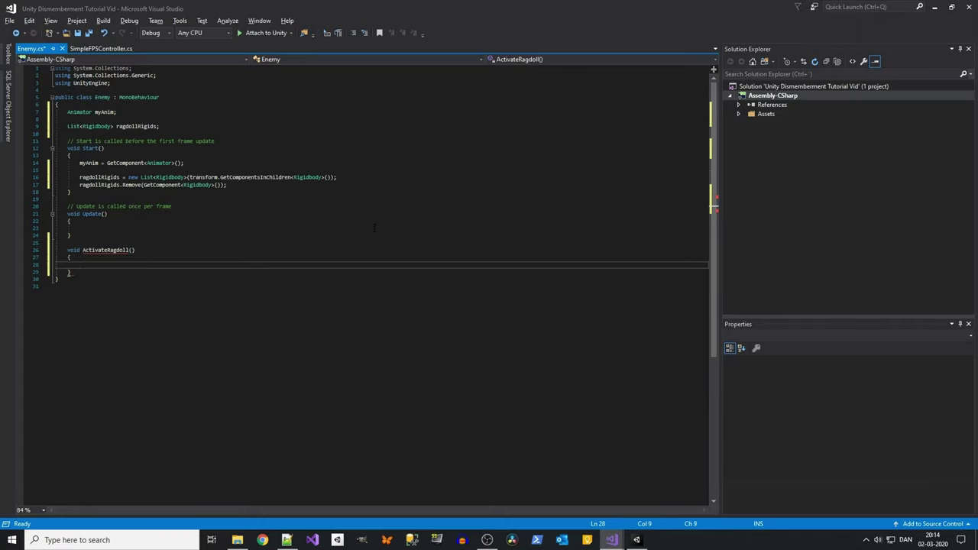
- Disable the animator in ActivateRagdoll with myAnim.enabled = false;
type("mya")
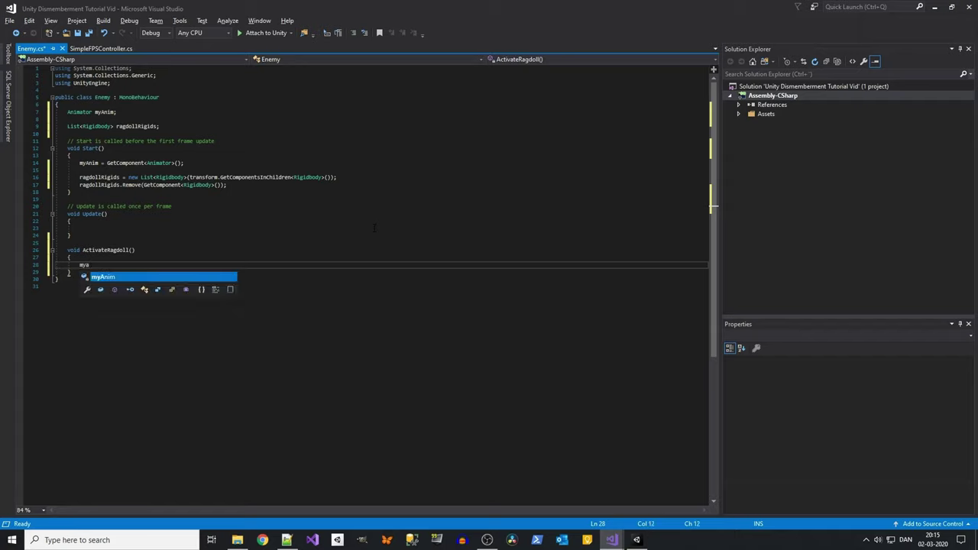
key("Tab")
type(".")
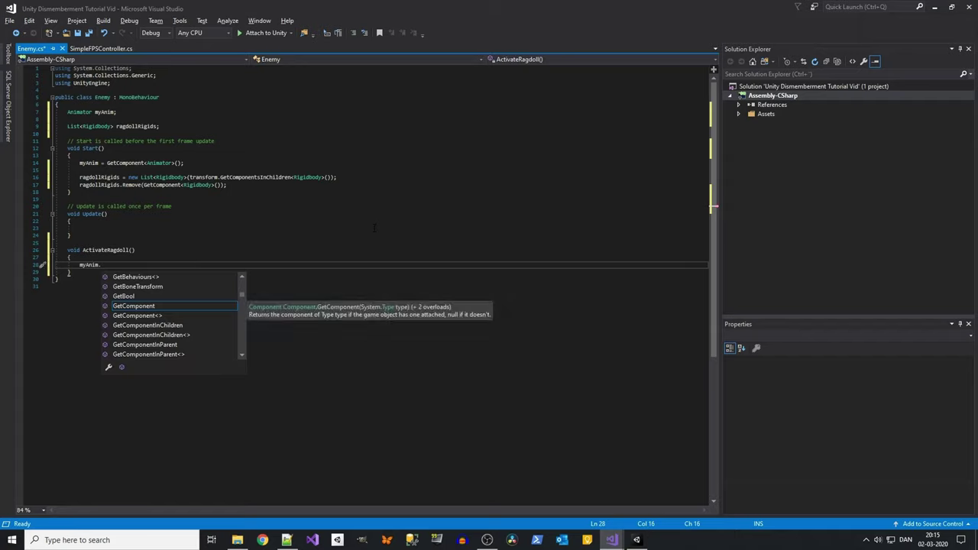
type("ena")
key("Tab")
type("= fa")
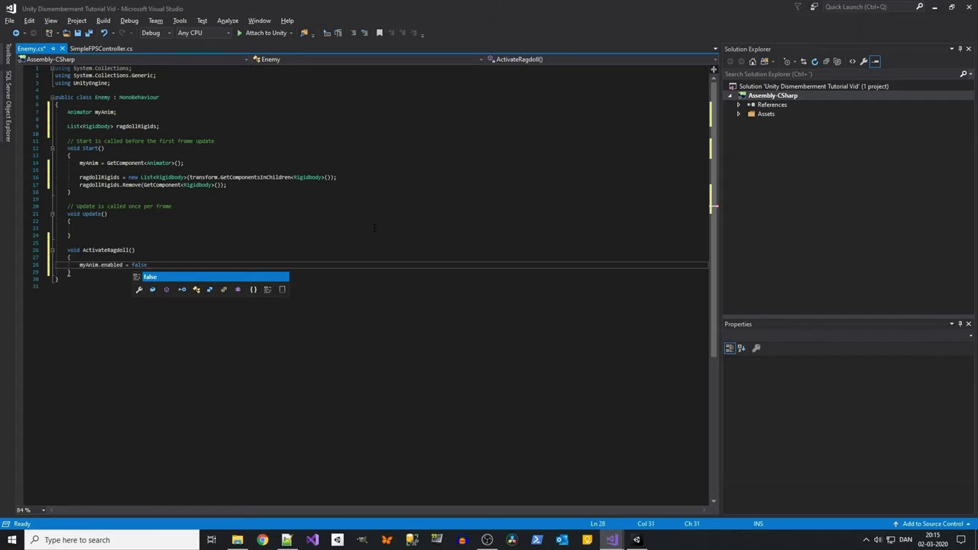
key("Tab")
type(";")
key("Return")
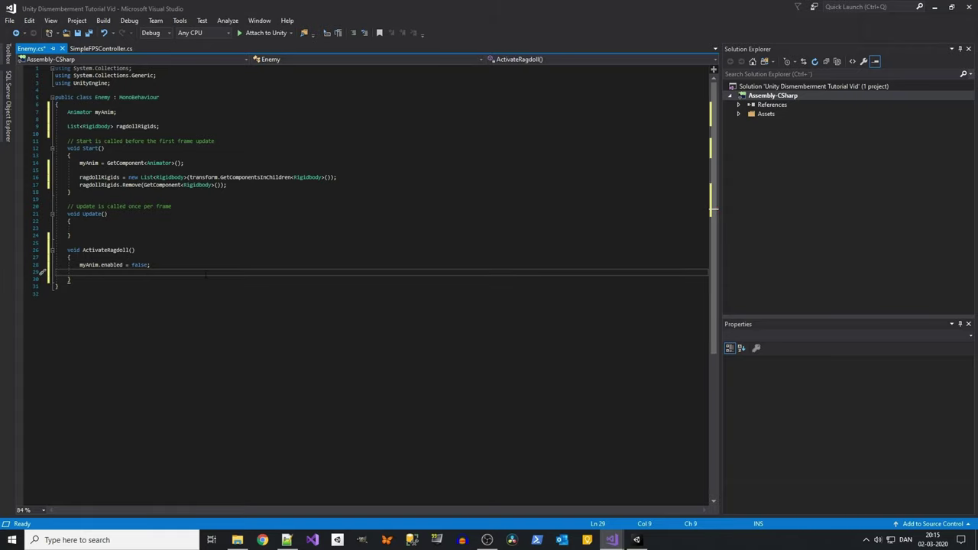
- Add a for loop running i from 0 to ragdollRigids.Count
type("for")
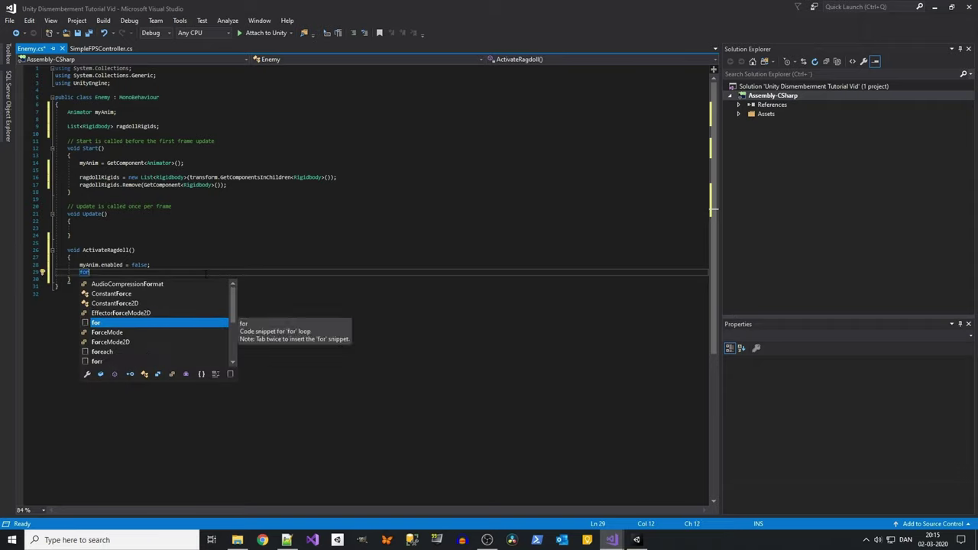
type("(int i = 0")
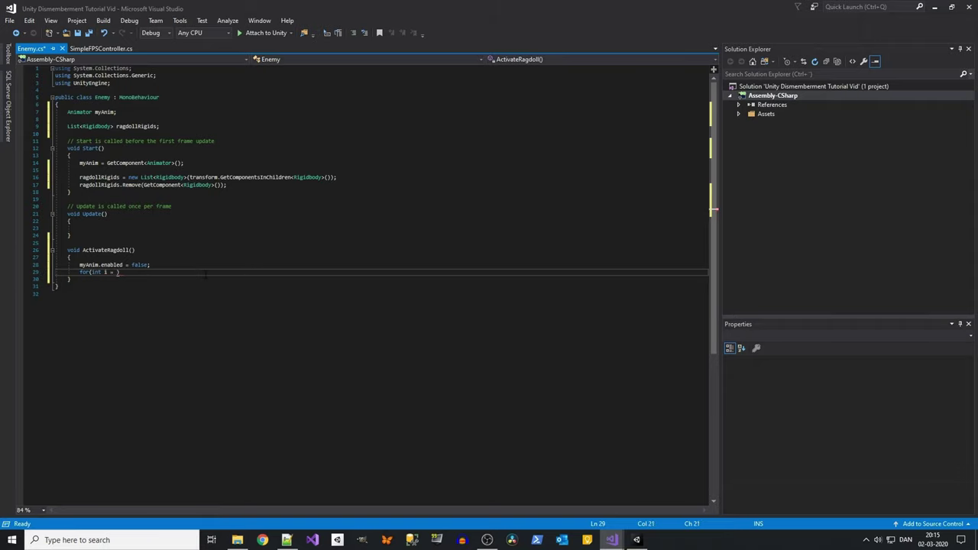
type("; i < ")
type("ragdollRigids.")
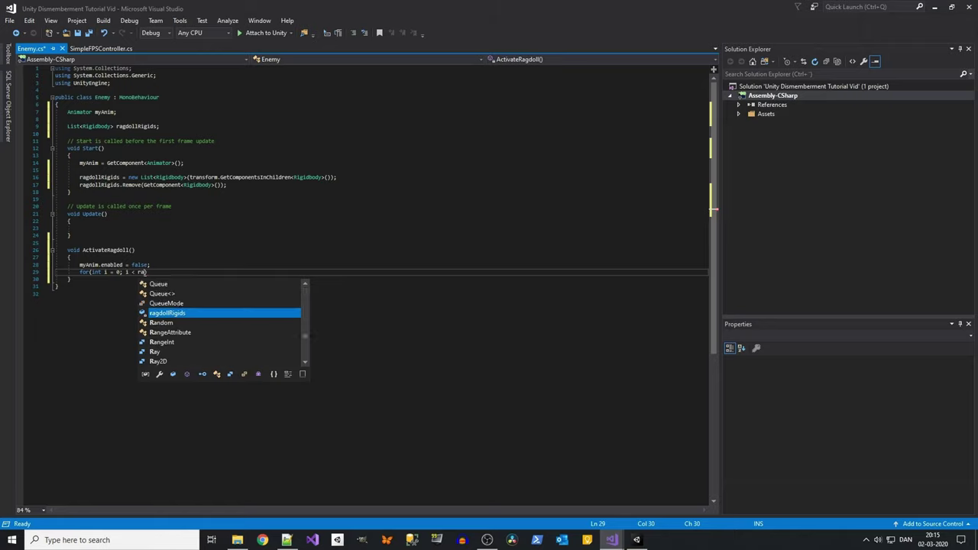
type("l")
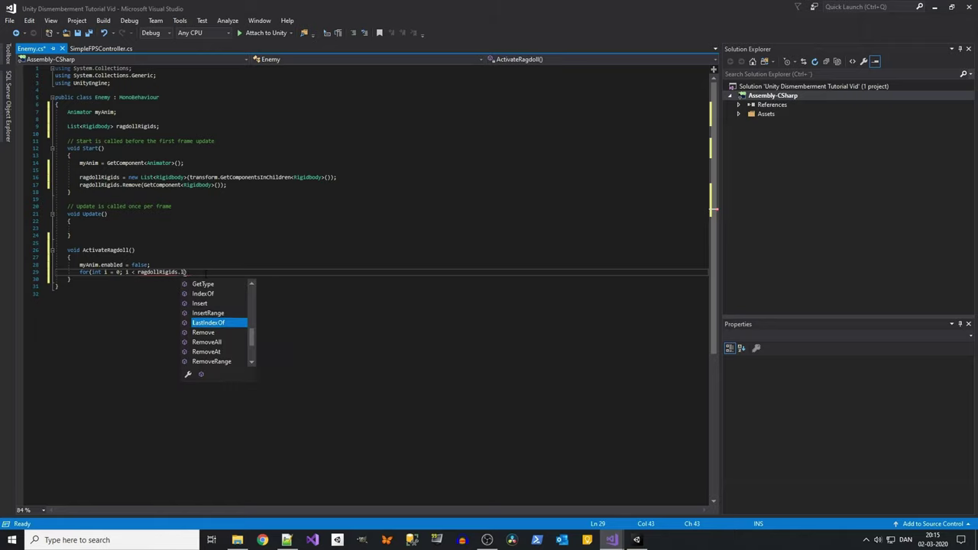
key("BackSpace")
type("c")
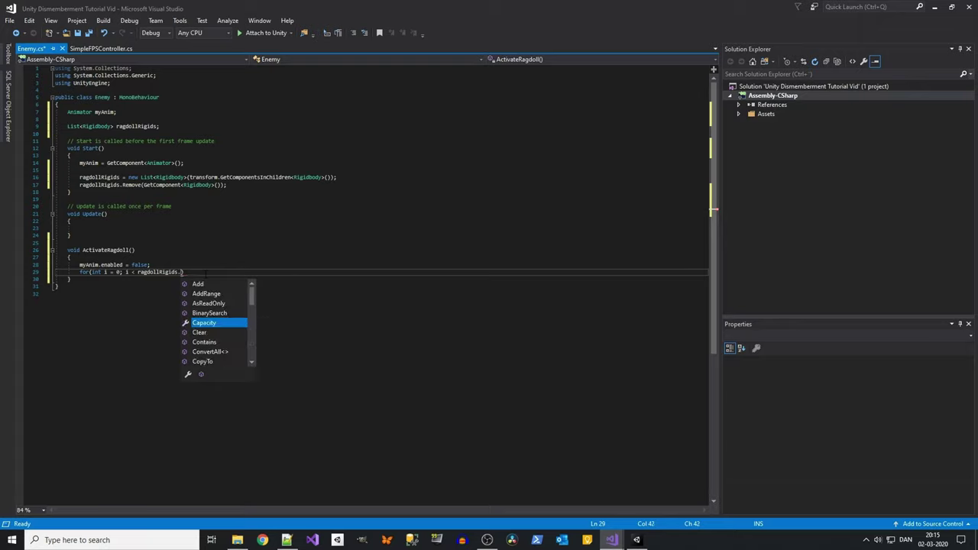
type("ou")
key("Tab")
type(";")
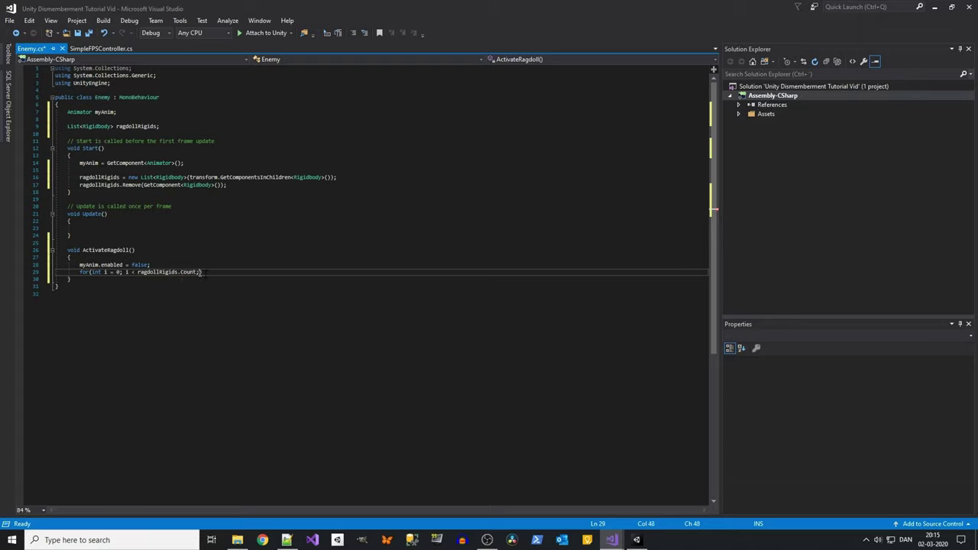
type(" i++")
type("{")
key("Return")
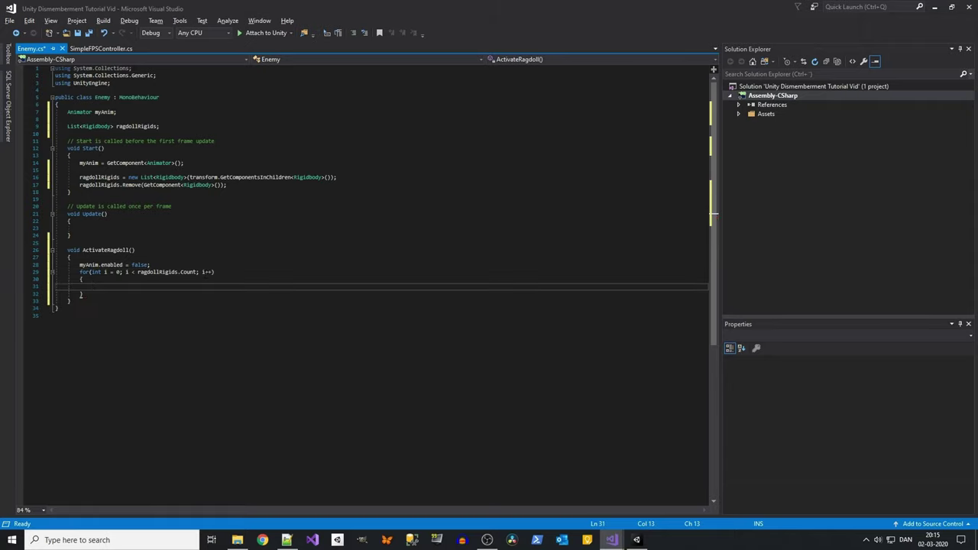
- Inside the loop, set ragdollRigids[i].useGravity = true and ragdollRigids[i].isKinematic = false
type("rag")
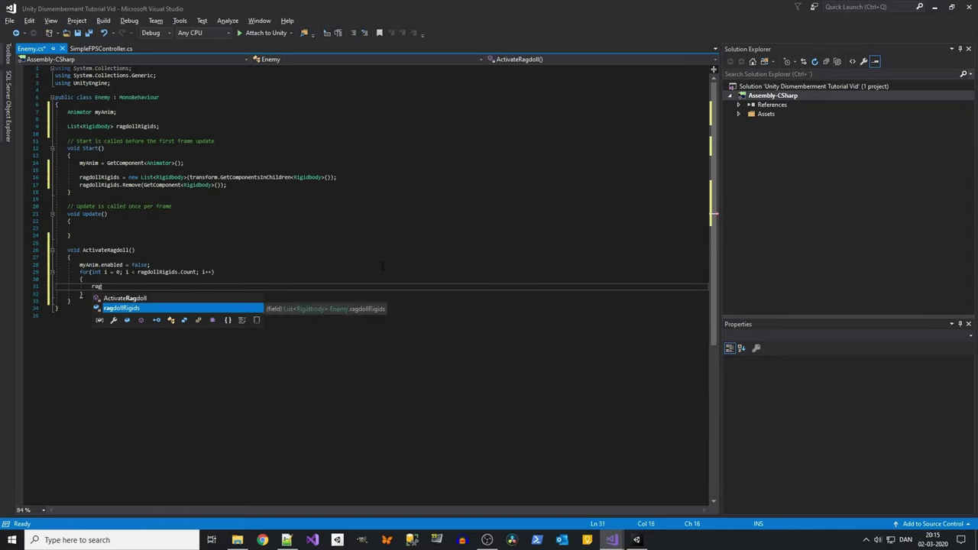
key("Tab")
type("[")
type("i")
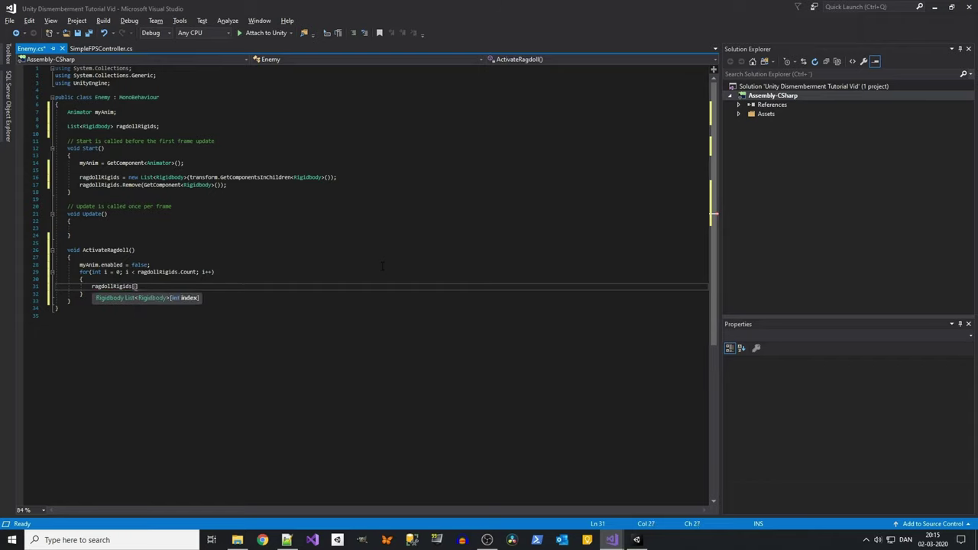
type("].")
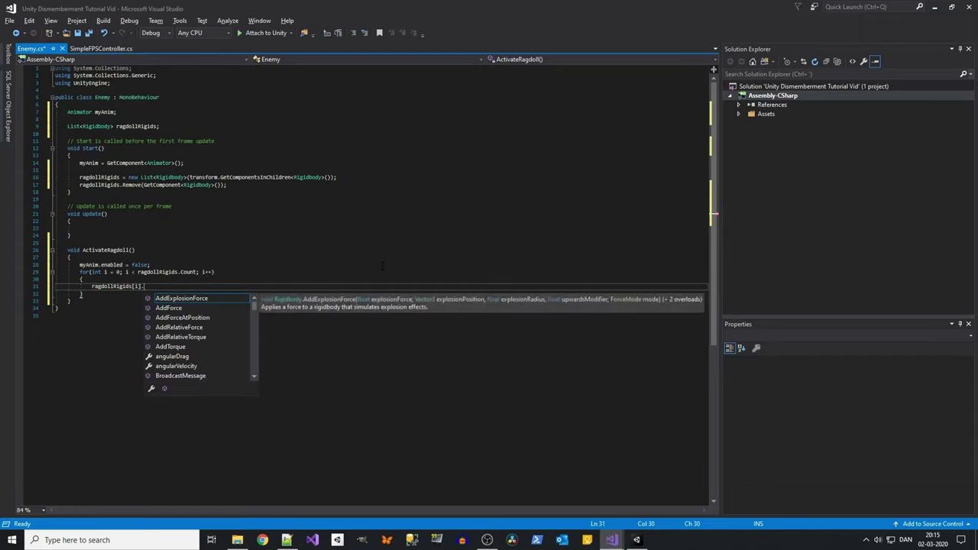
type("use")
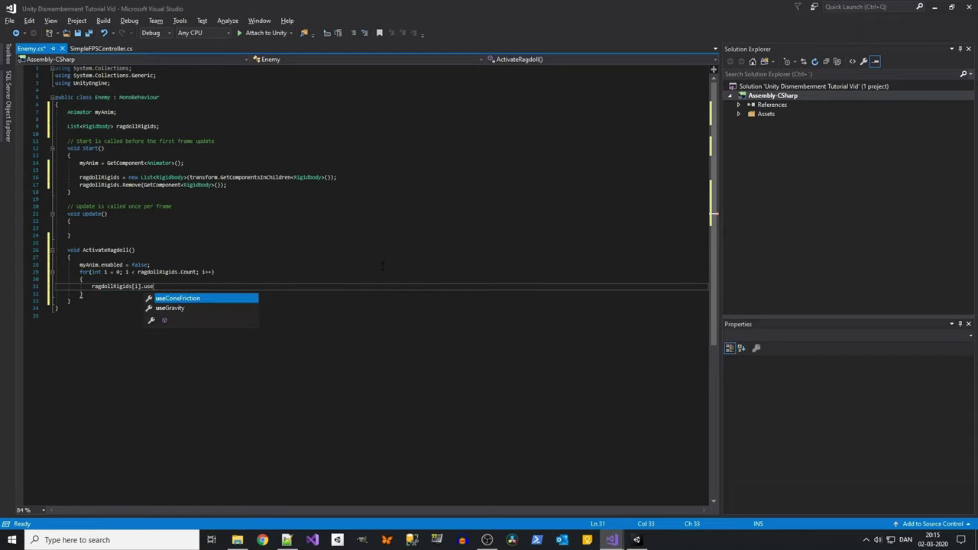
key("Tab")
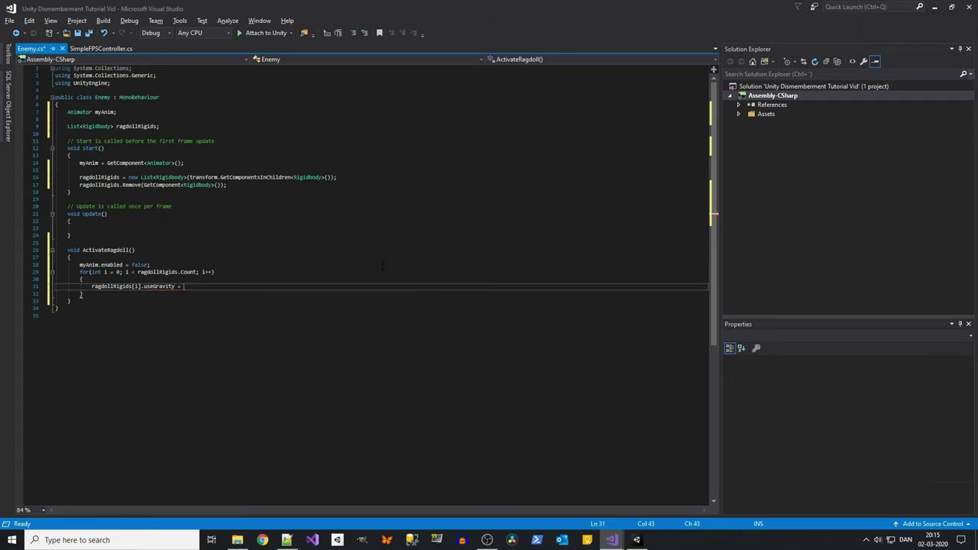
type("true")
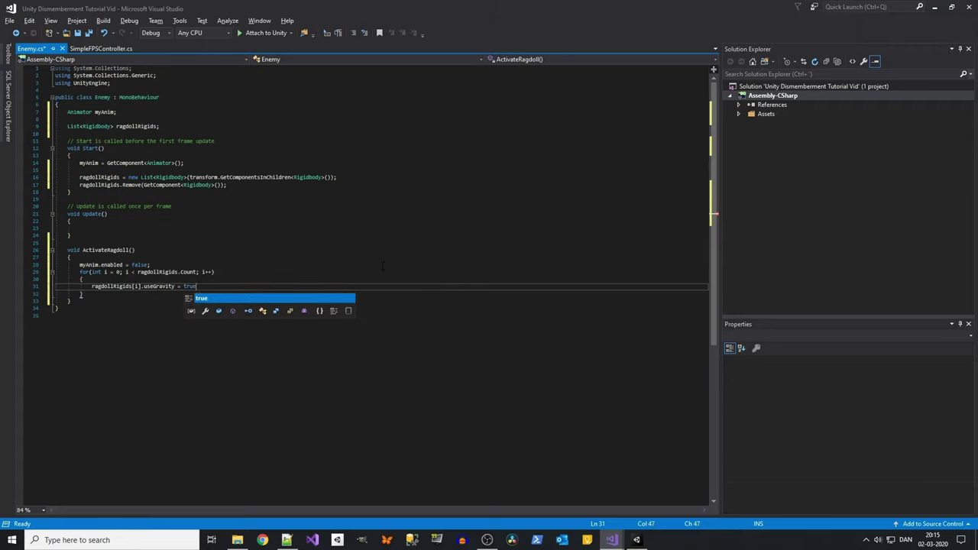
type(";")
key("Return")
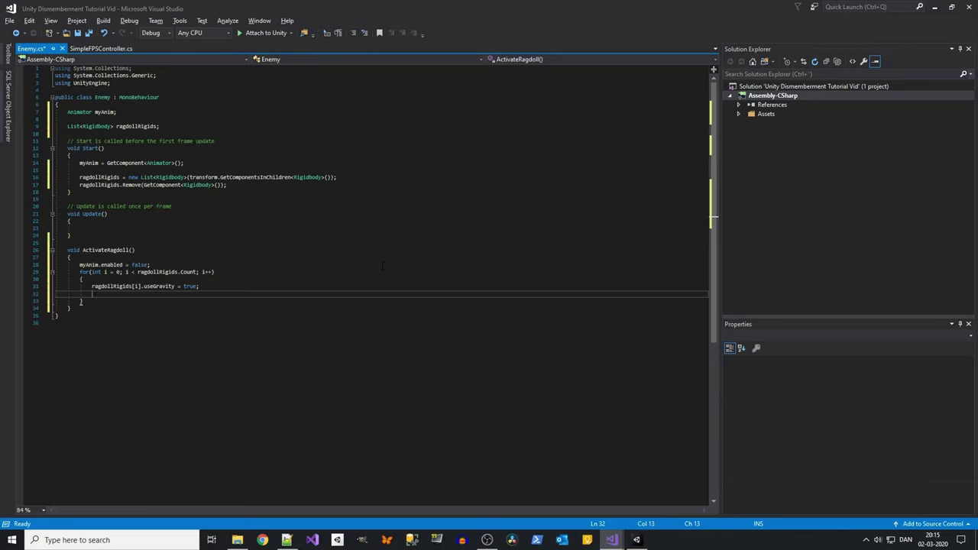
type("rag")
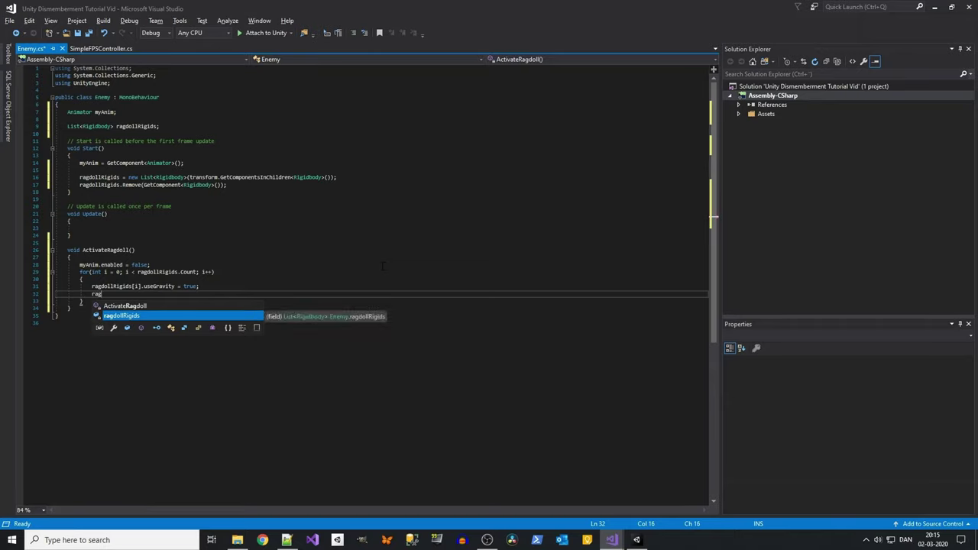
key("Tab")
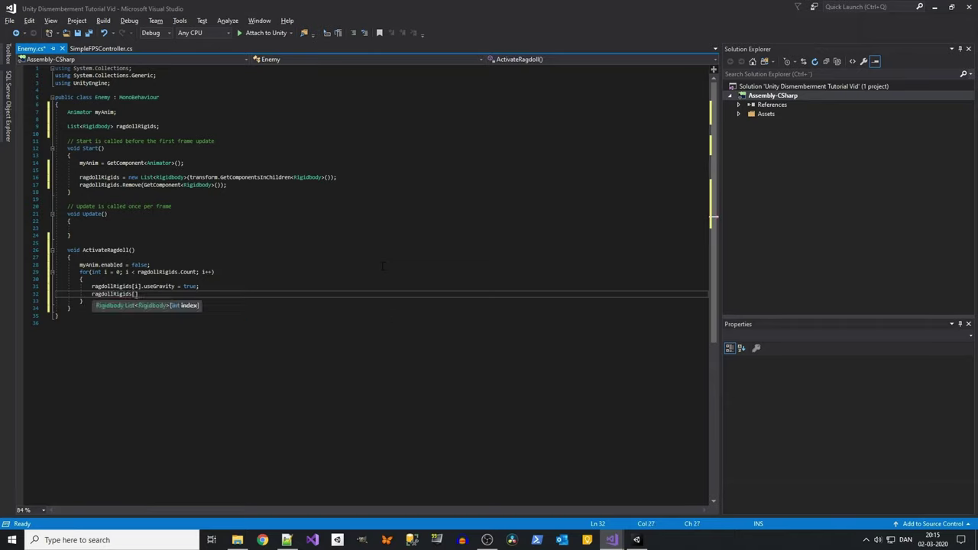
type("[i]")
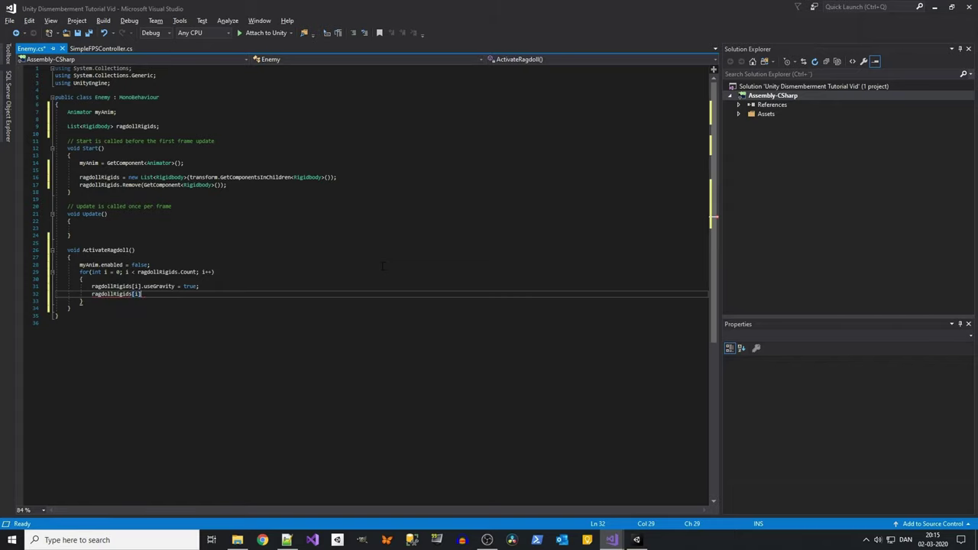
type(".isk")
key("Tab")
type("= ")
type("fa")
key("Tab")
key("Up")
key("Up")
key("Up")
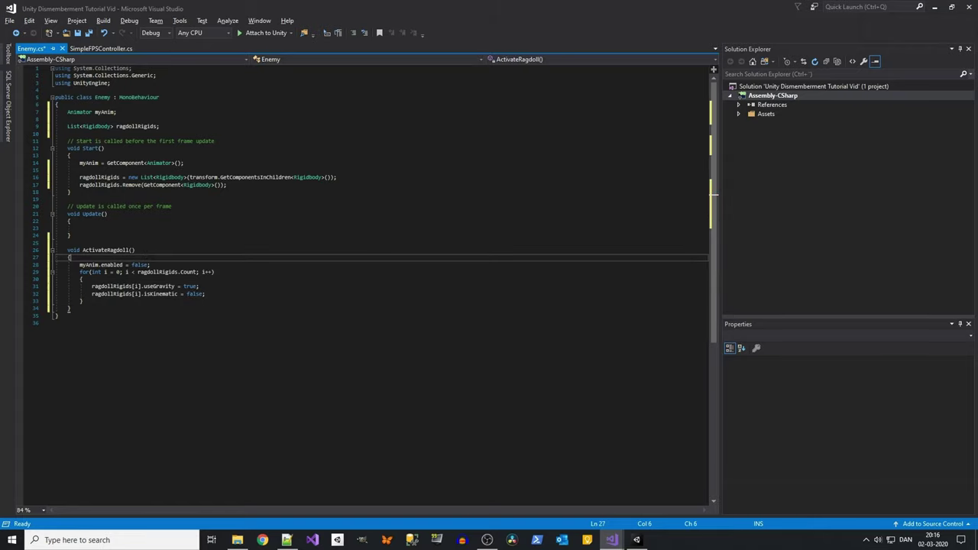
- Duplicate the ActivateRagdoll method and rename the copy to DeactivateRagdoll
left_click_drag(72, 309, 68, 250)
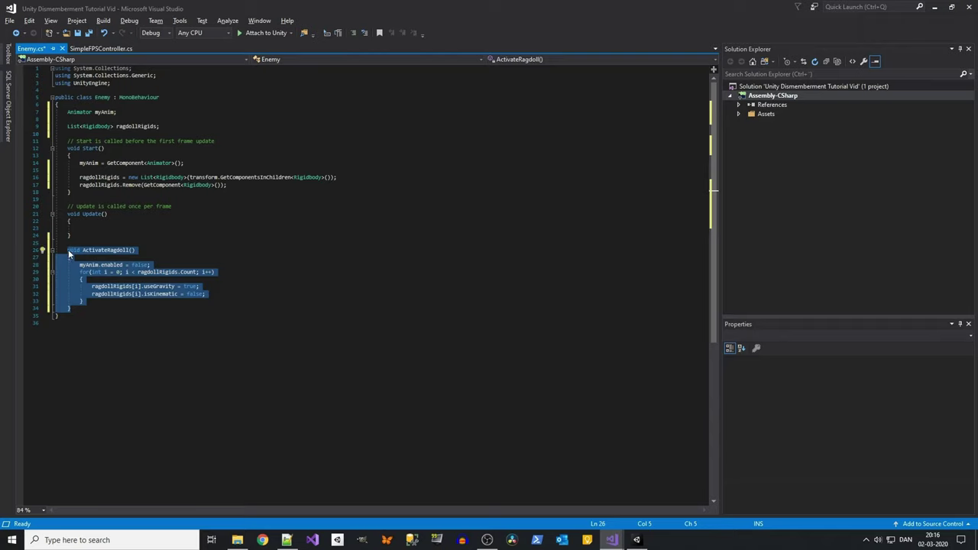
key("Right")
key("Return")
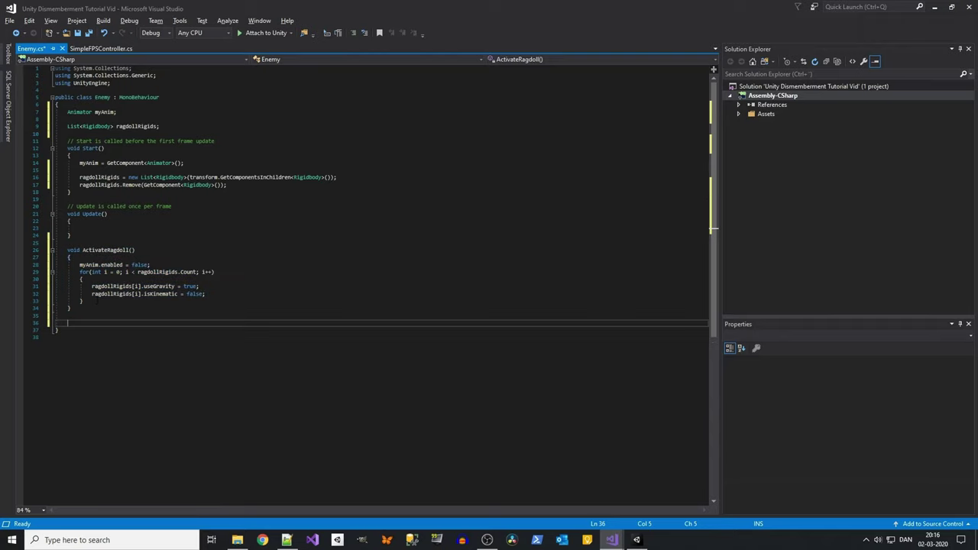
type("void ActivateRagdoll()     {         myAnim.enabled = false;         for (int i = 0; i < ragdollRigids.Count; i++)         {             ragdollRigids[i].useGravity = true;             ragdollRigids[i].isKinematic = false;         }     }")
left_click(86, 323)
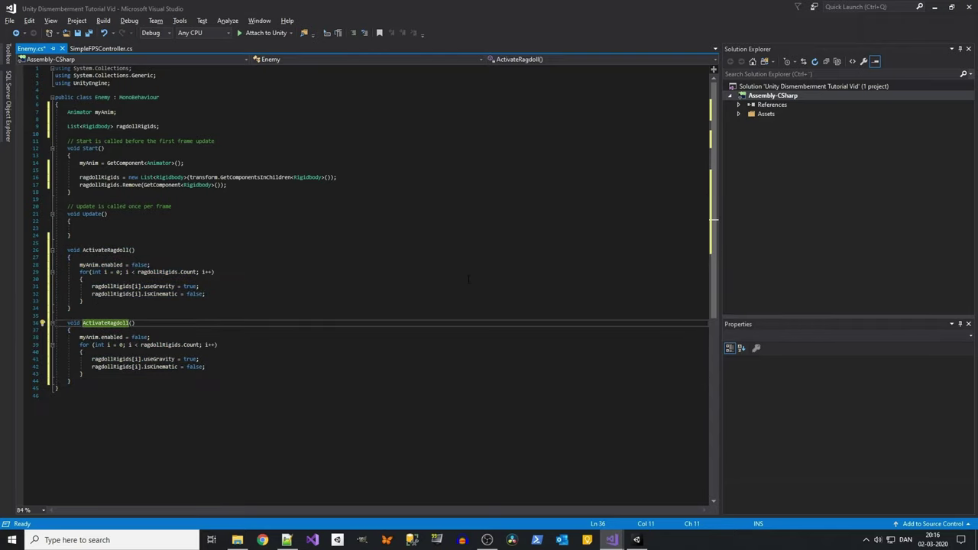
key("BackSpace")
type("Dea")
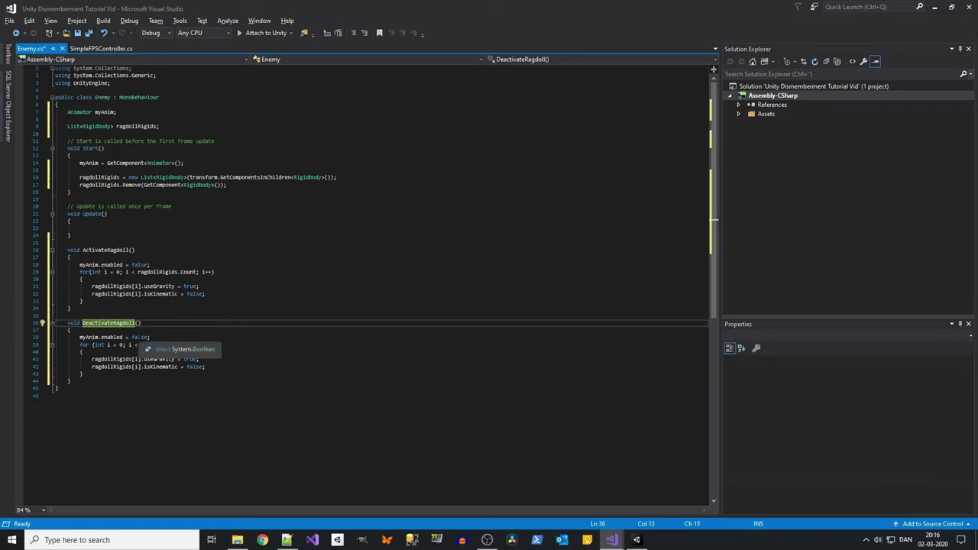
- In DeactivateRagdoll, set myAnim.enabled to true, useGravity to false, and isKinematic to true
left_click(138, 337)
double_click(139, 337)
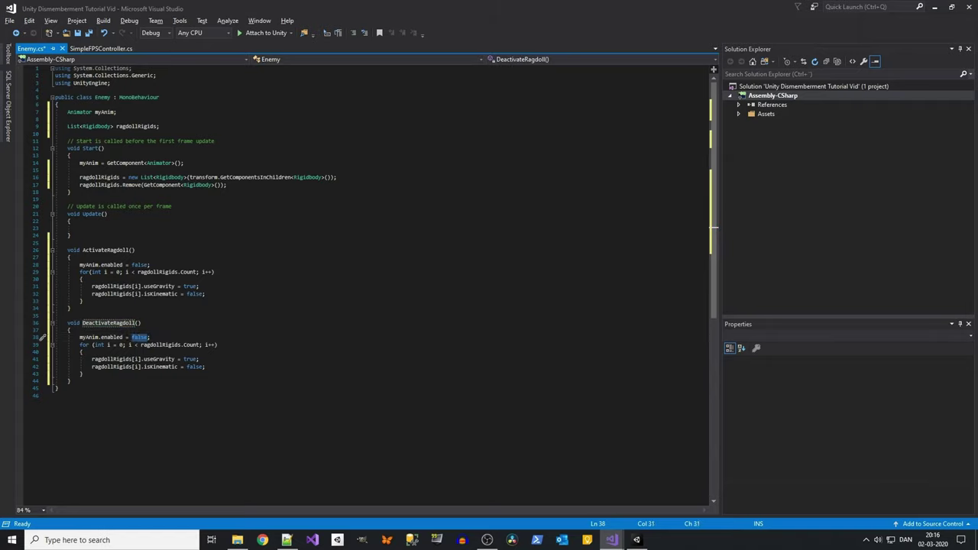
type("tr")
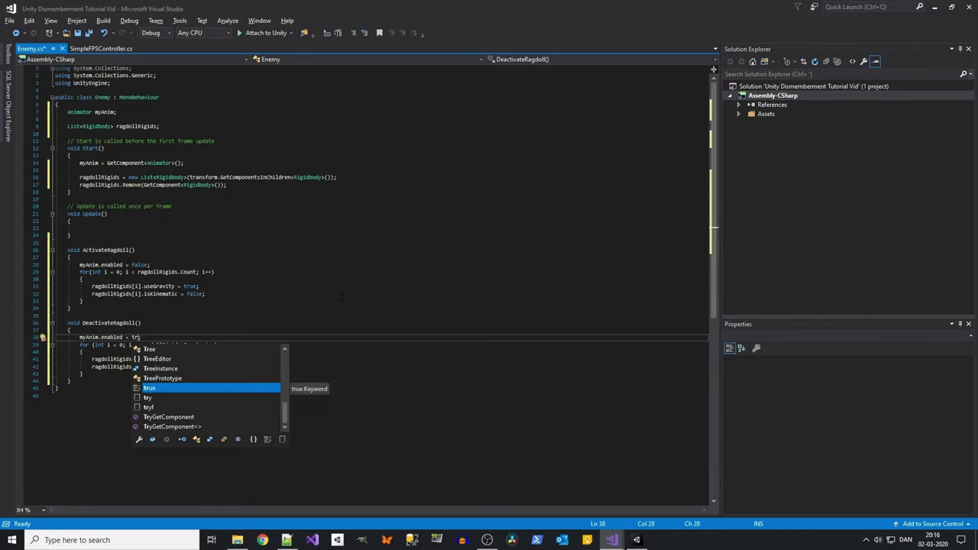
key("Tab")
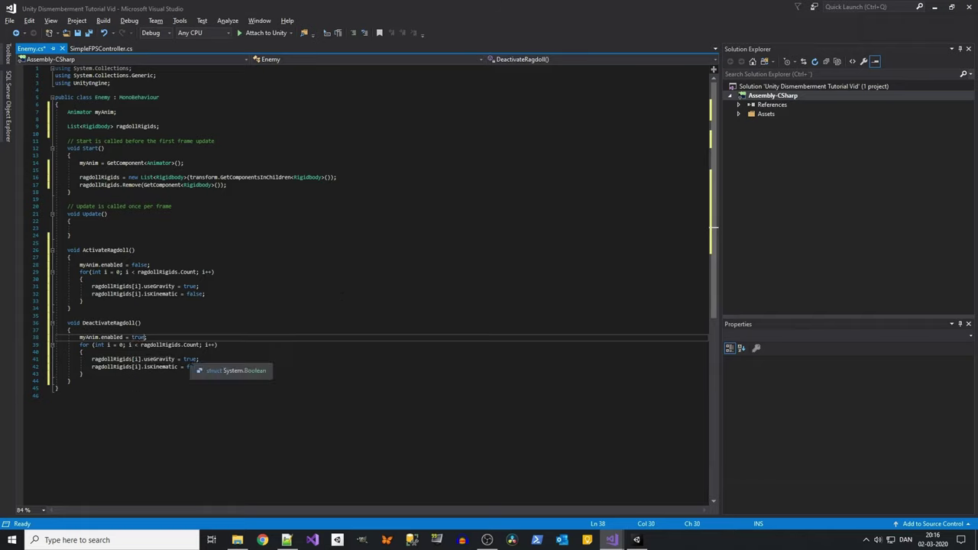
double_click(190, 359)
type("false")
key("Escape")
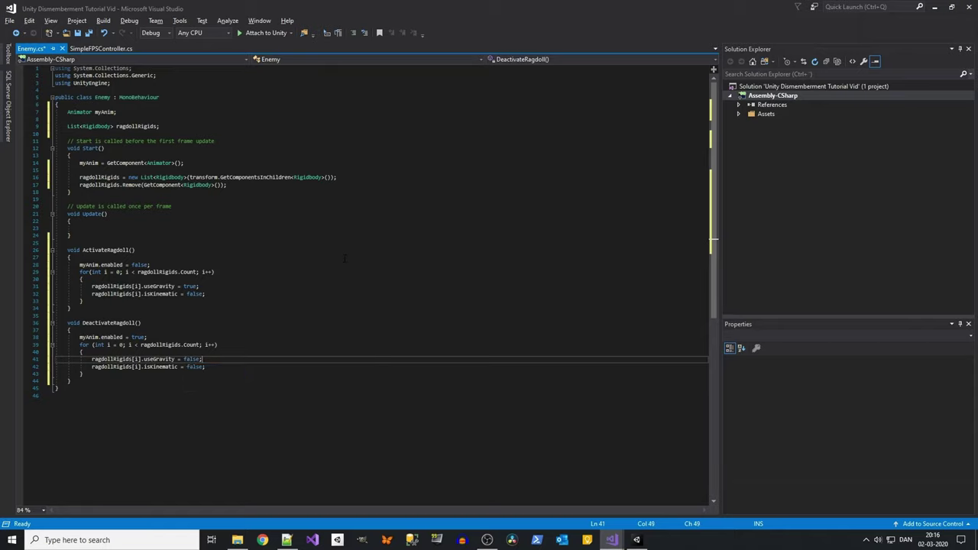
key("Down")
key("ctrl+shift+Left")
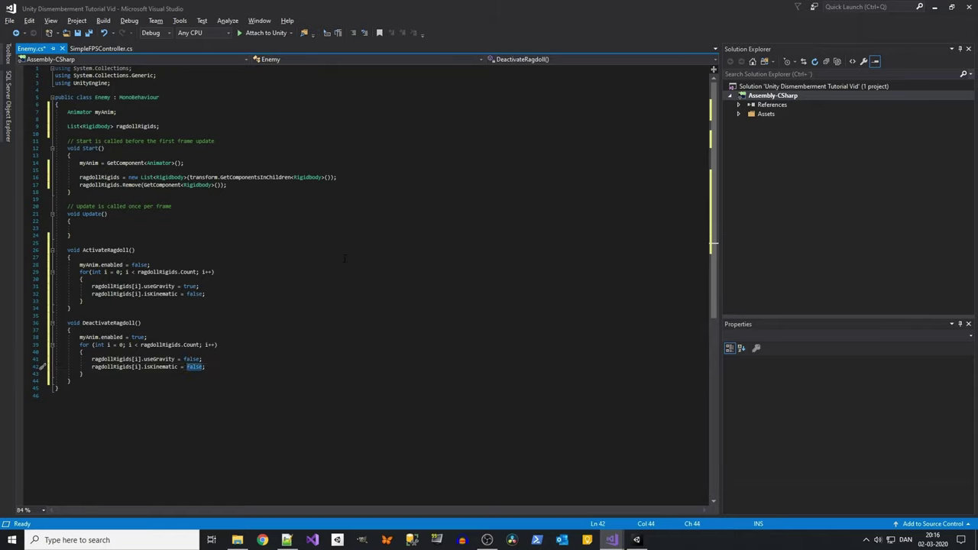
type("true")
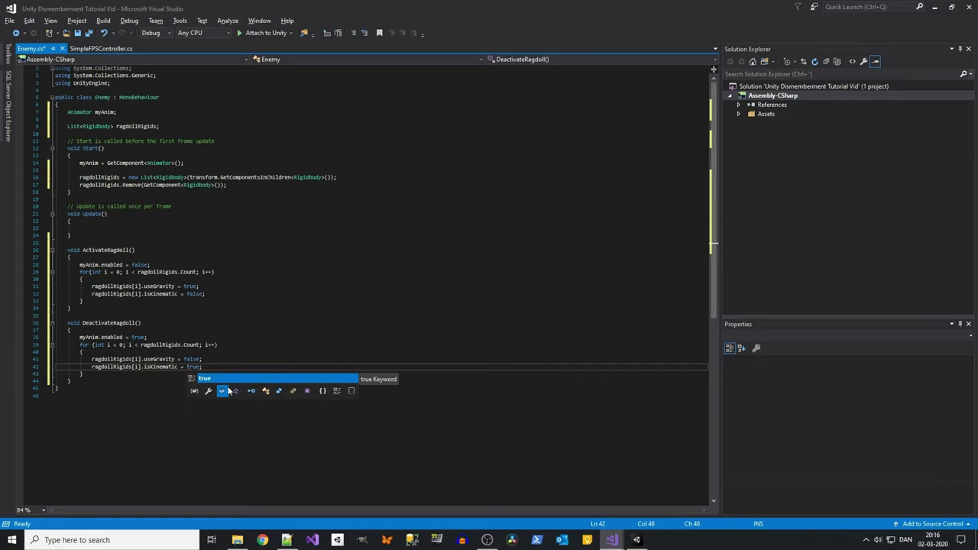
key("Escape")
- Call DeactivateRagdoll(); at the end of Start and save Enemy.cs
key("Up")
key("Up")
key("Up")
key("End")
left_click(268, 186)
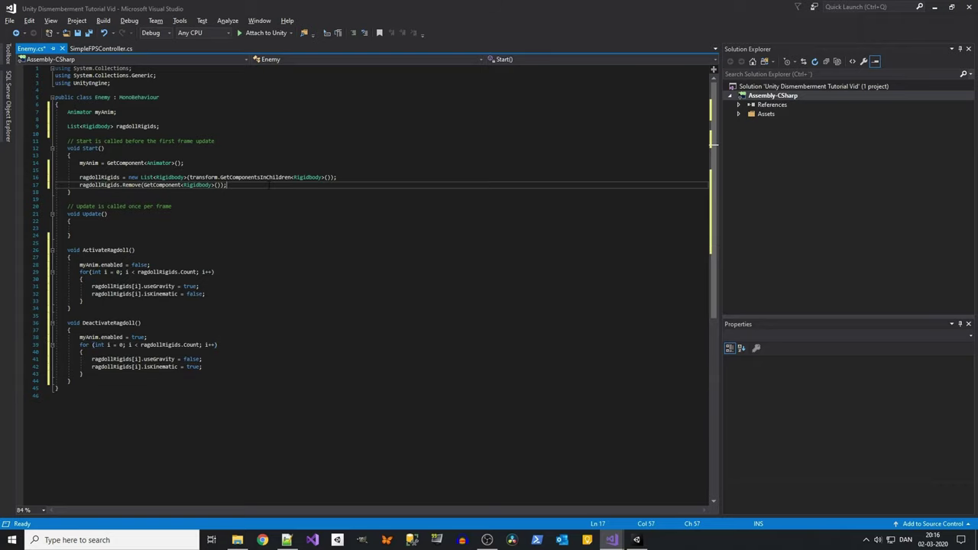
key("Return")
key("Return")
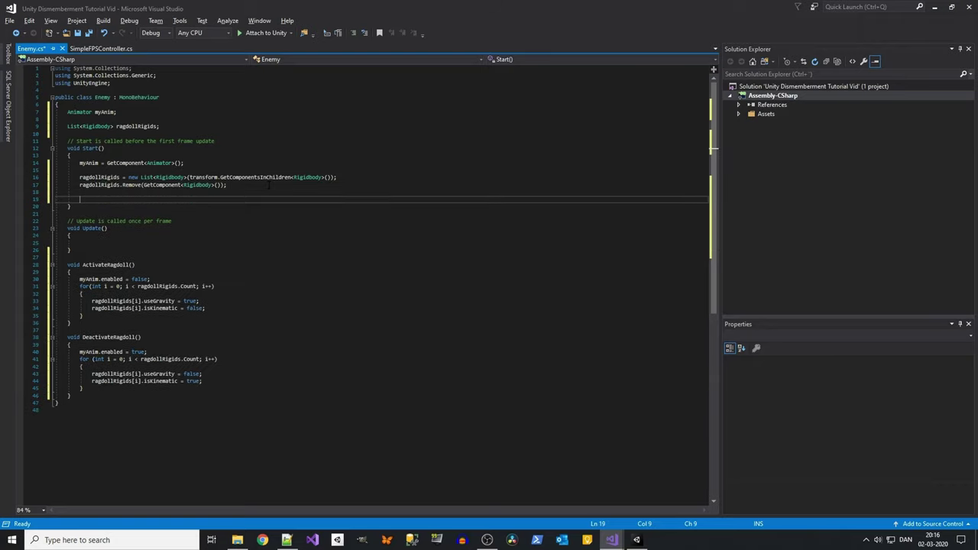
type("Dea")
key("Tab")
type("()")
type(";")
key("ctrl+s")
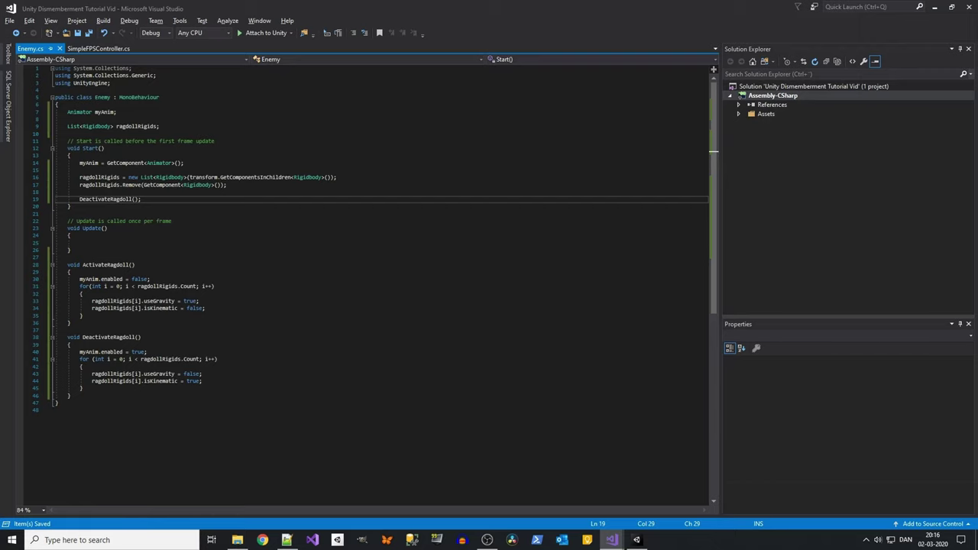
- In Unity, add the Enemy script to the swat character in the Inspector
left_click(638, 540)
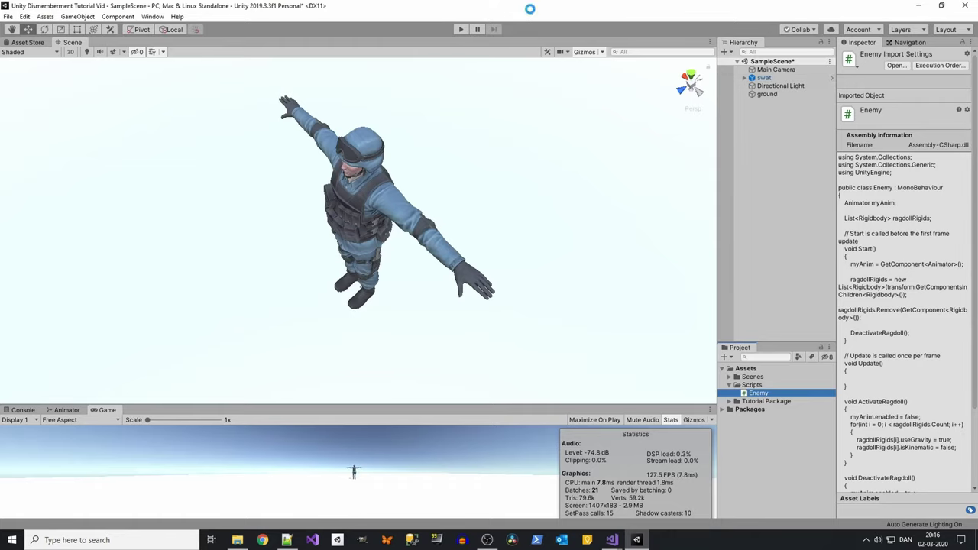
right_click_drag(402, 111, 407, 146)
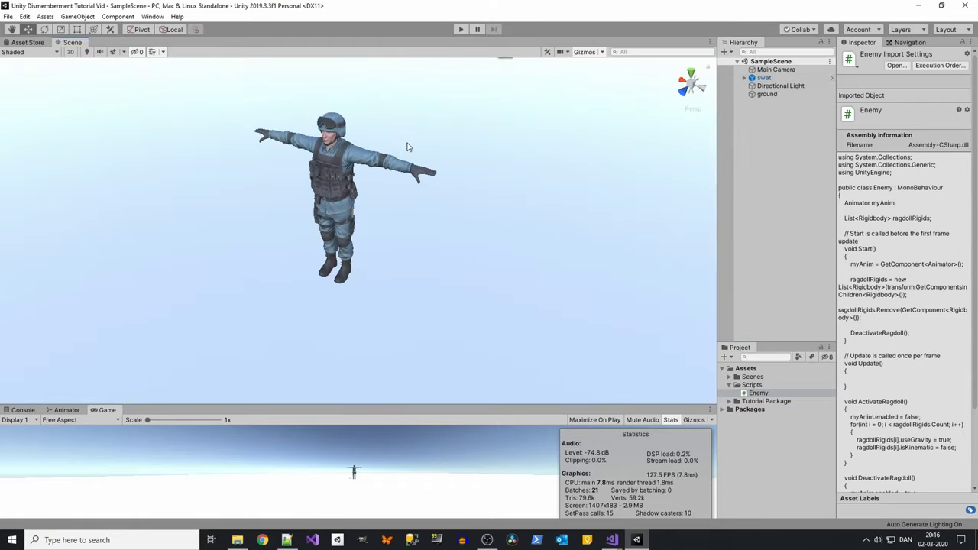
scroll(407, 147, "up", 2)
scroll(411, 125, "up", 2)
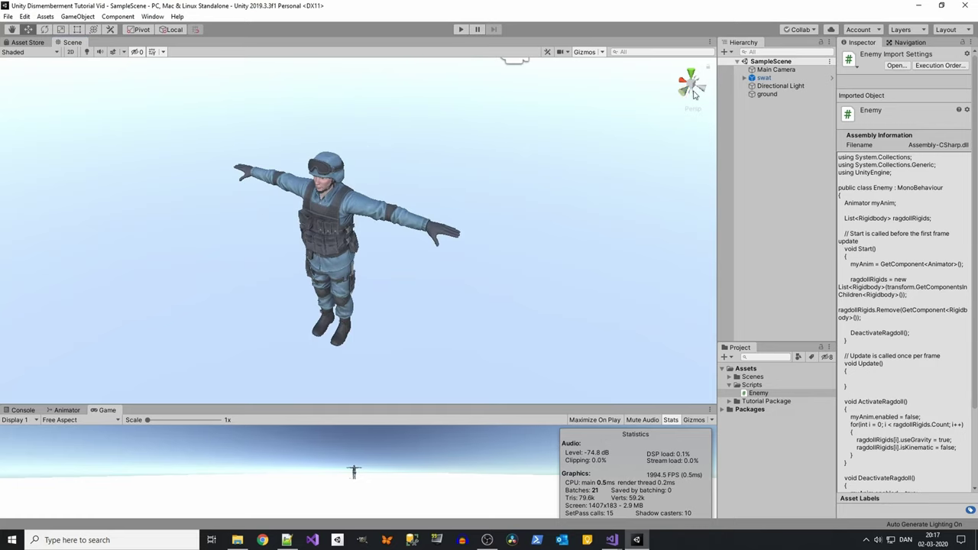
left_click(765, 78)
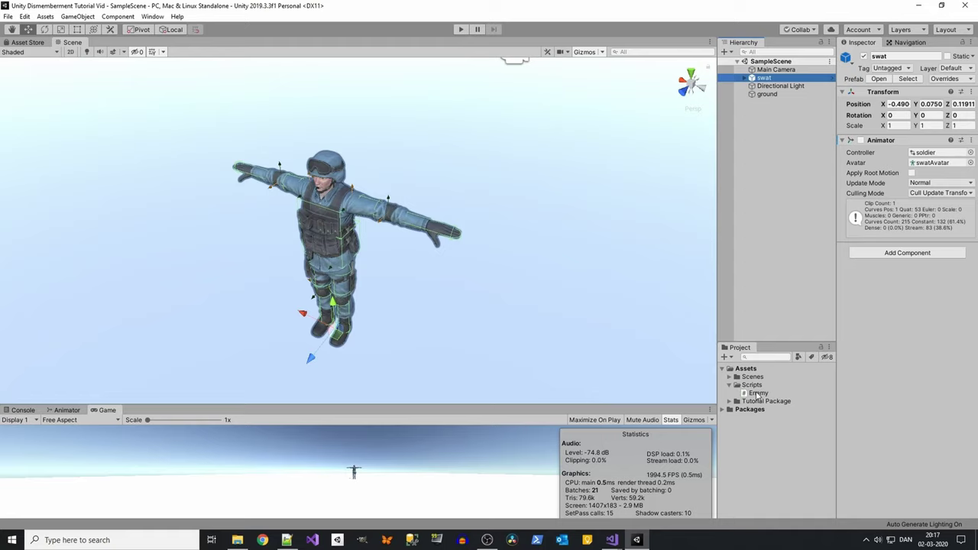
left_click_drag(760, 396, 899, 332)
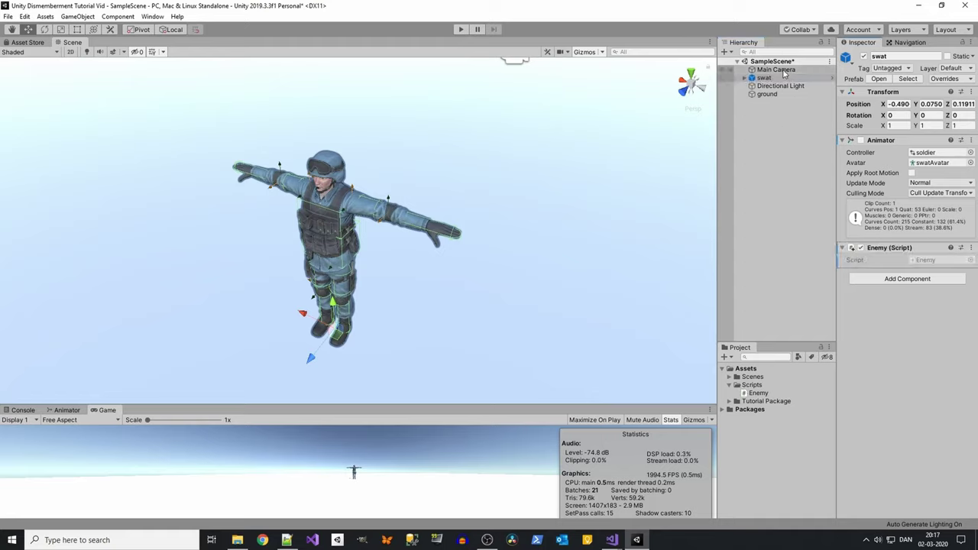
- Play the scene briefly to test the swat character, then stop
left_click(457, 30)
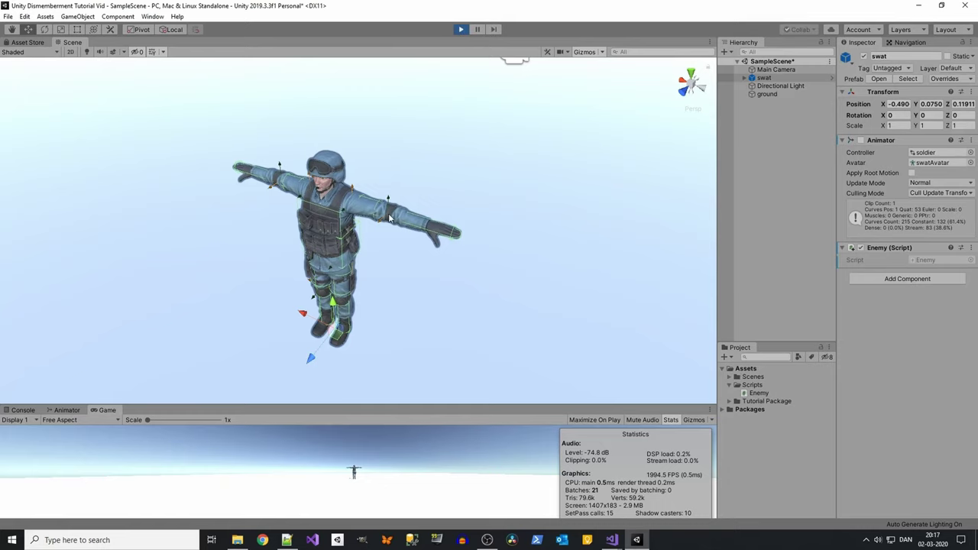
left_click_drag(383, 280, 470, 218, "alt")
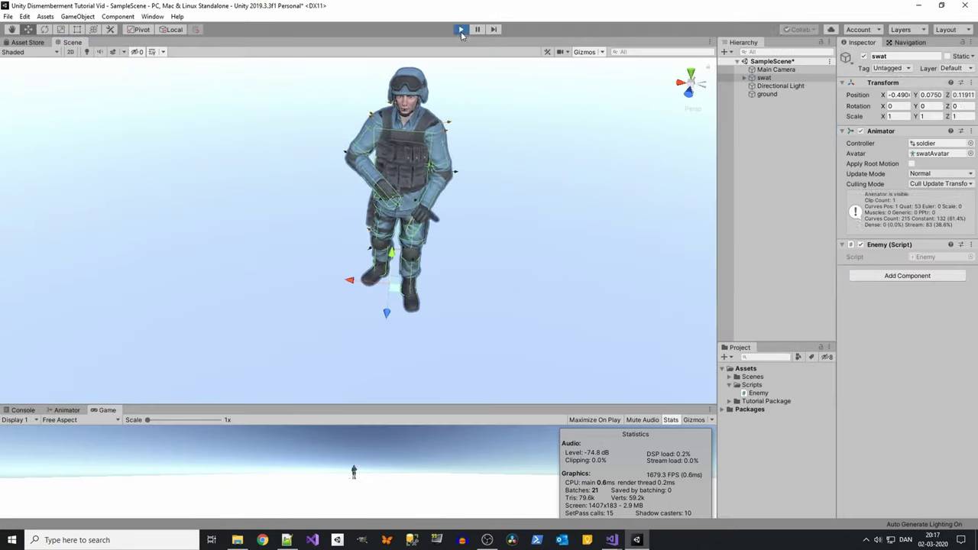
left_click(461, 31)
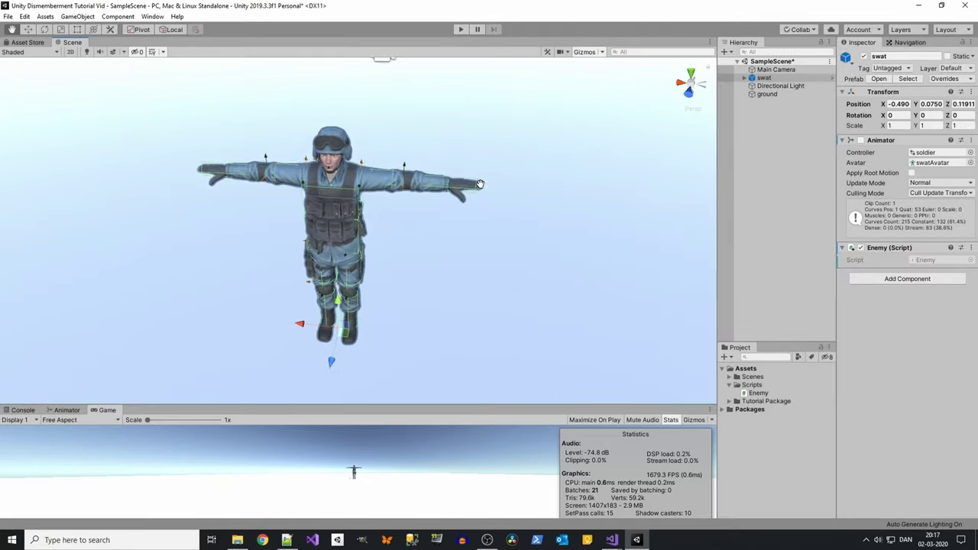
- Open the soldier controller's state graph in the Animator and inspect its idle state
left_click(928, 153)
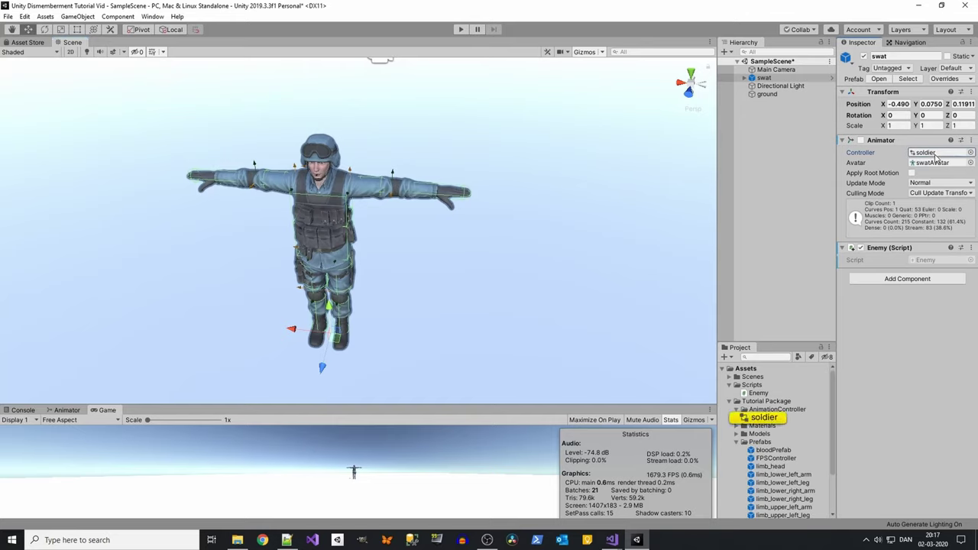
left_click(769, 418)
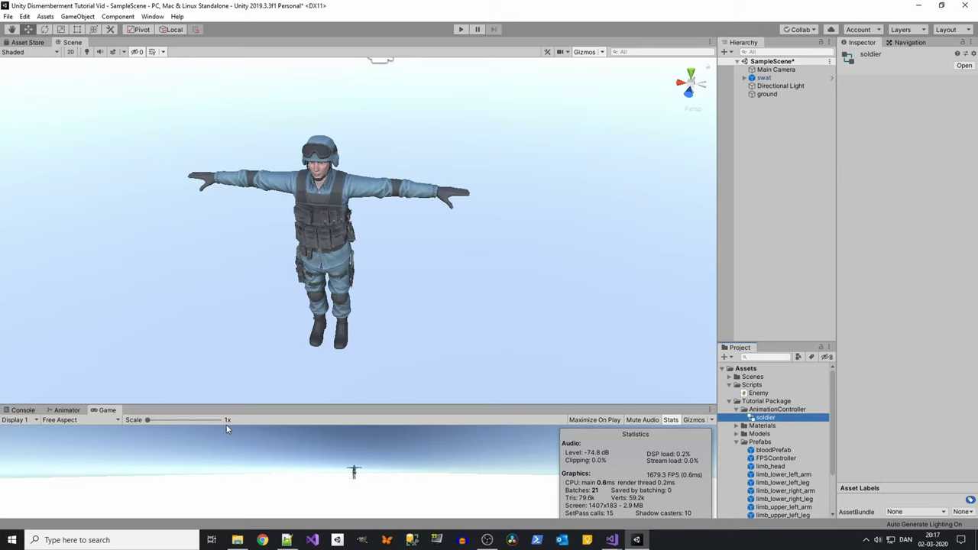
left_click(66, 411)
left_click_drag(180, 403, 181, 226)
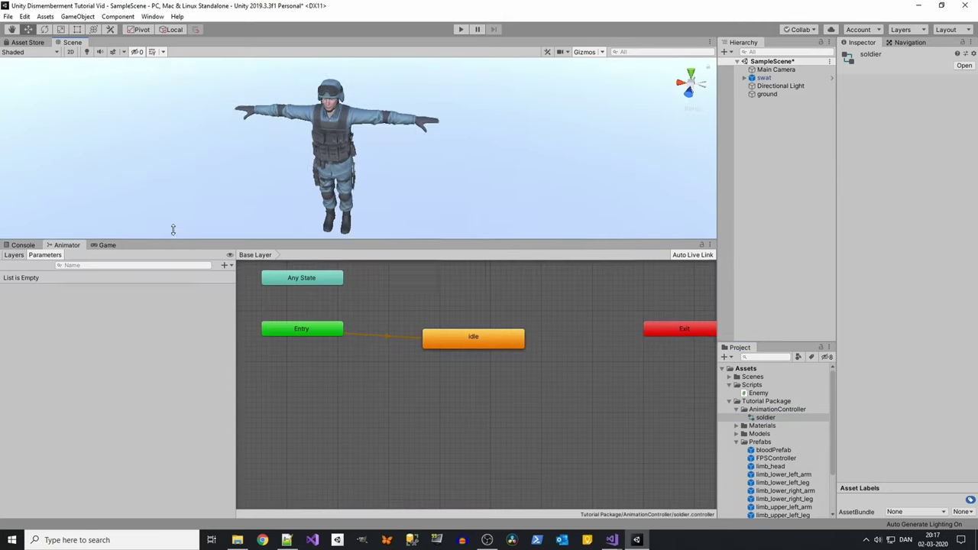
left_click(474, 329)
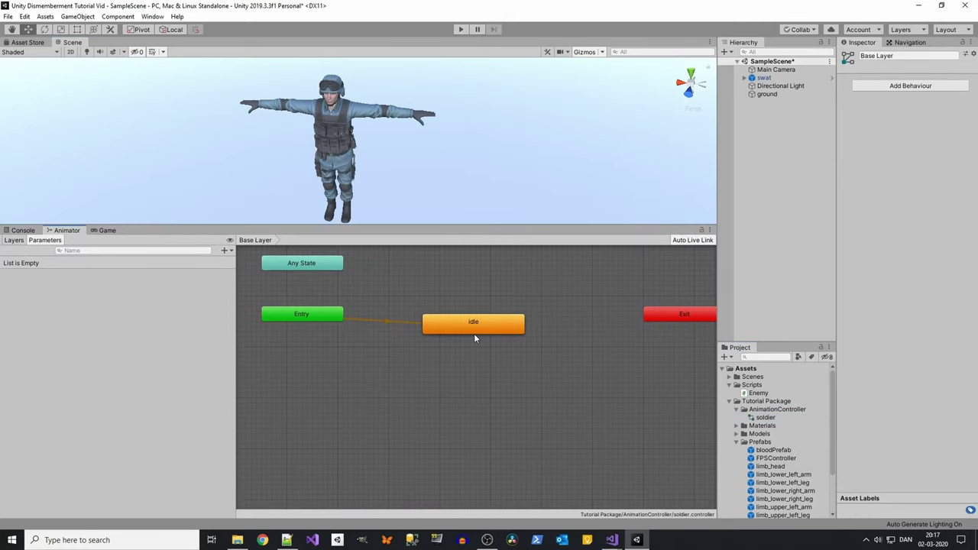
- Play the scene to watch the idle animation, then enlarge the scene view
left_click(461, 29)
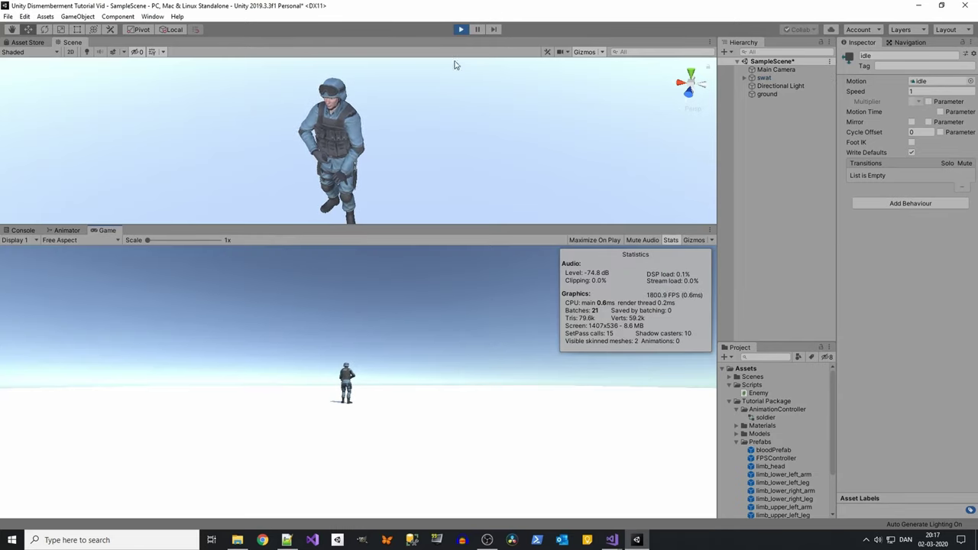
left_click(70, 230)
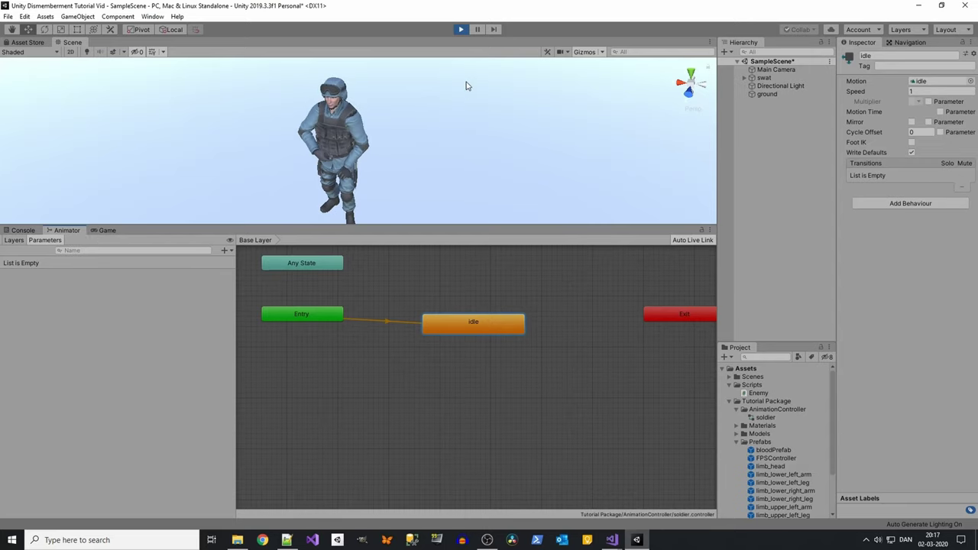
left_click_drag(459, 226, 465, 458)
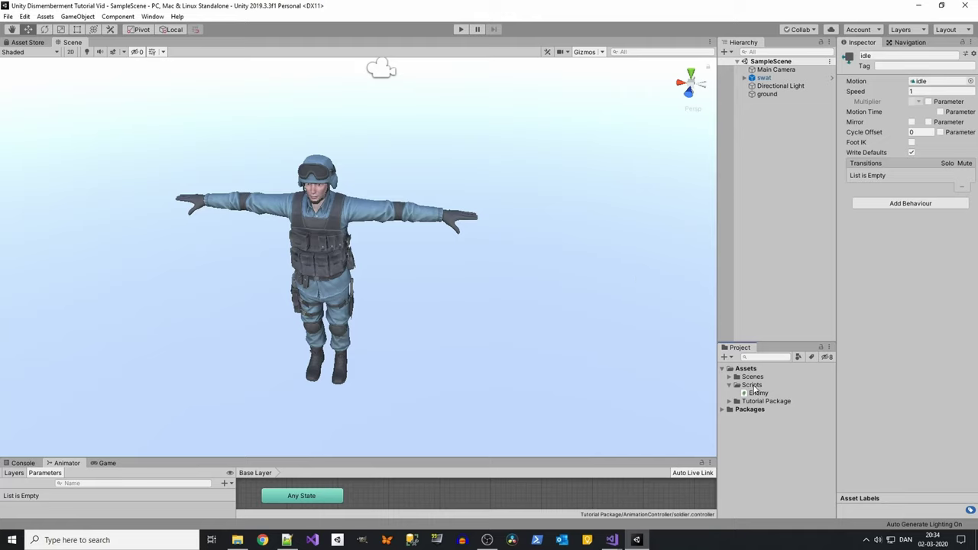
- Create a C# script named Limb in the Scripts folder and open it in Visual Studio
right_click(753, 387)
mouse_move(830, 135)
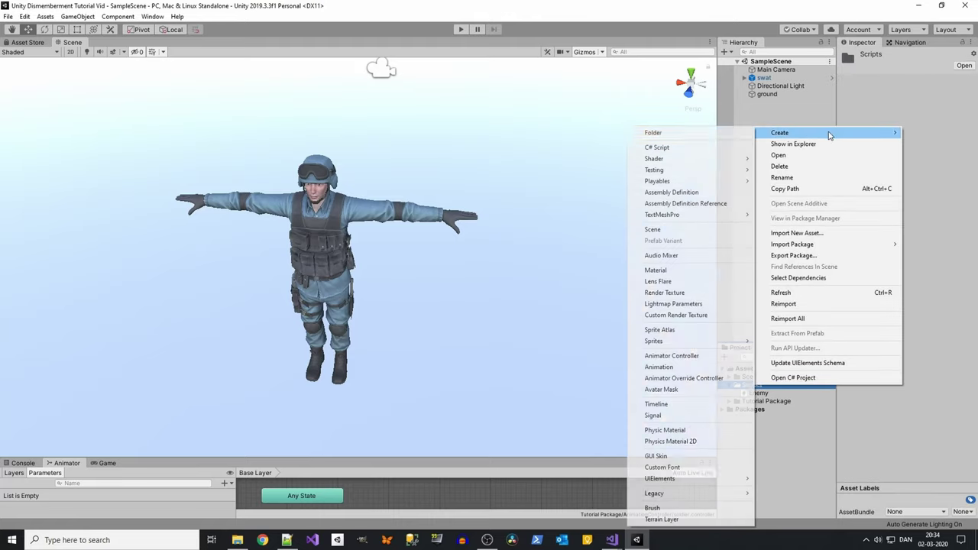
left_click(711, 149)
type("L")
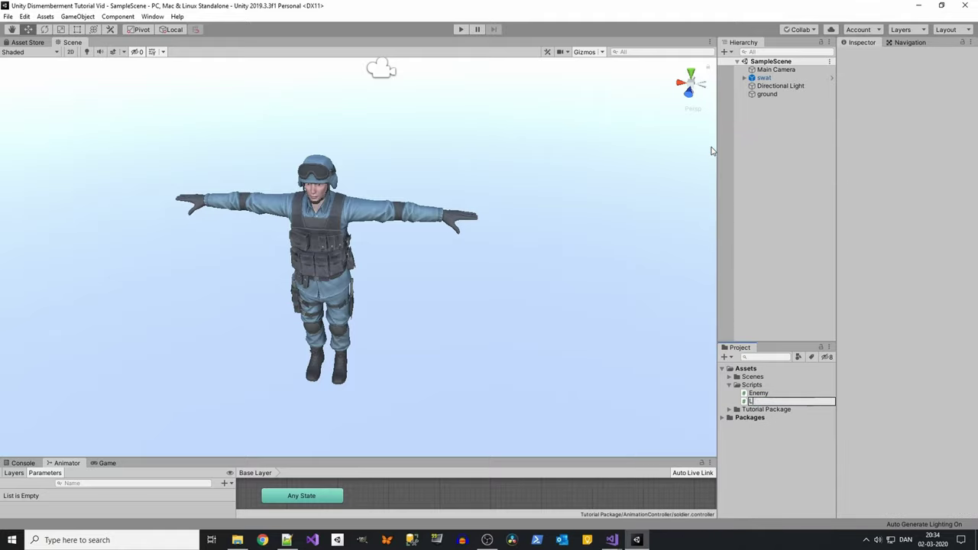
type("imb")
key("Return")
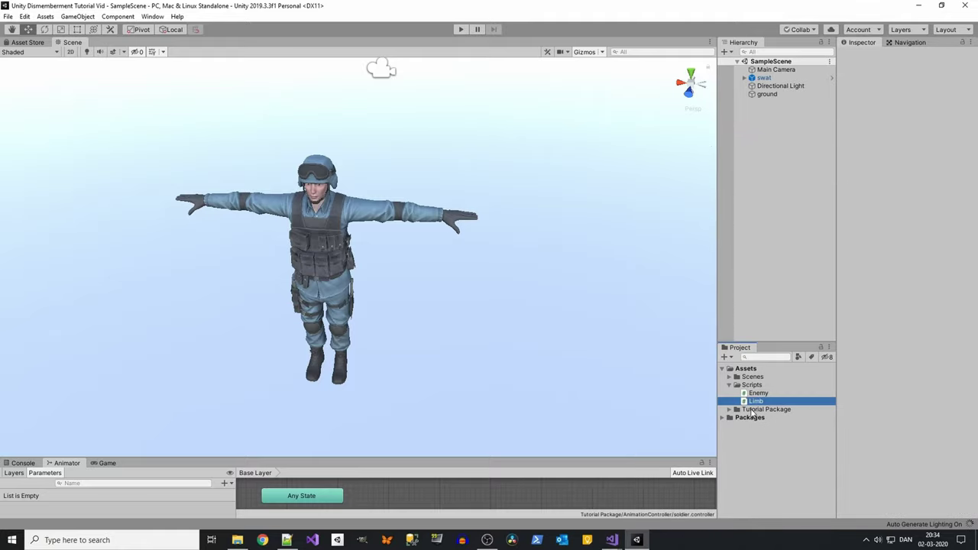
double_click(762, 402)
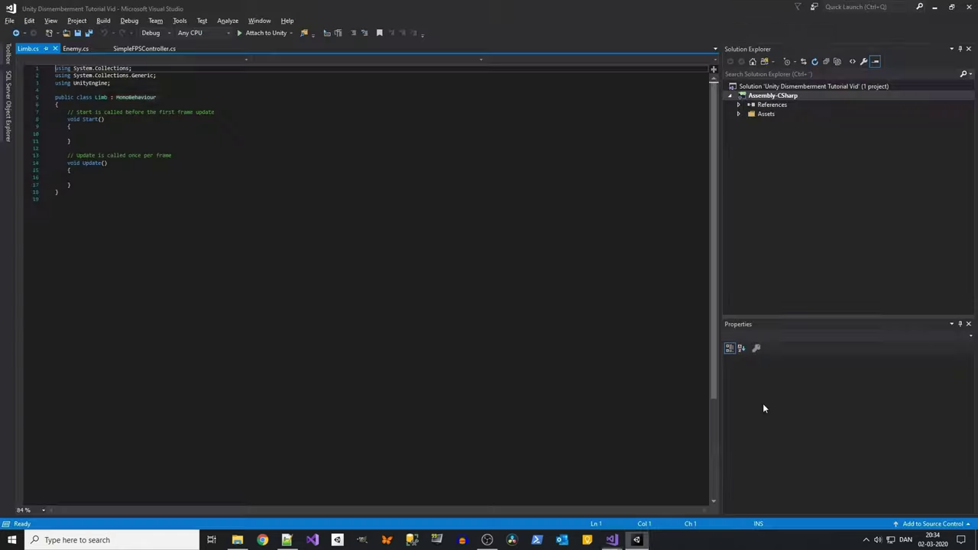
- Add a [SerializeField] Limb[] childLimbs; field at the top of the Limb class
left_click(311, 104)
key("Return")
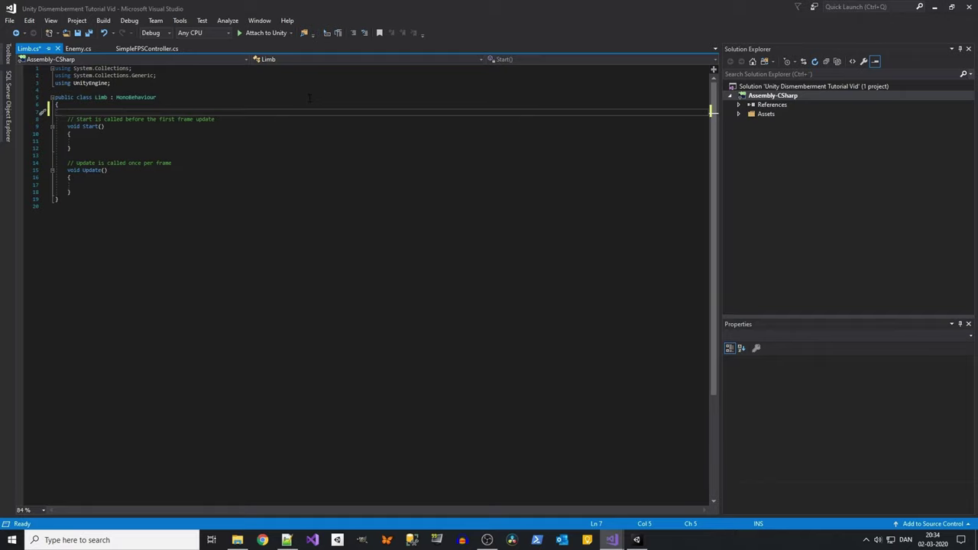
key("Return")
type("[")
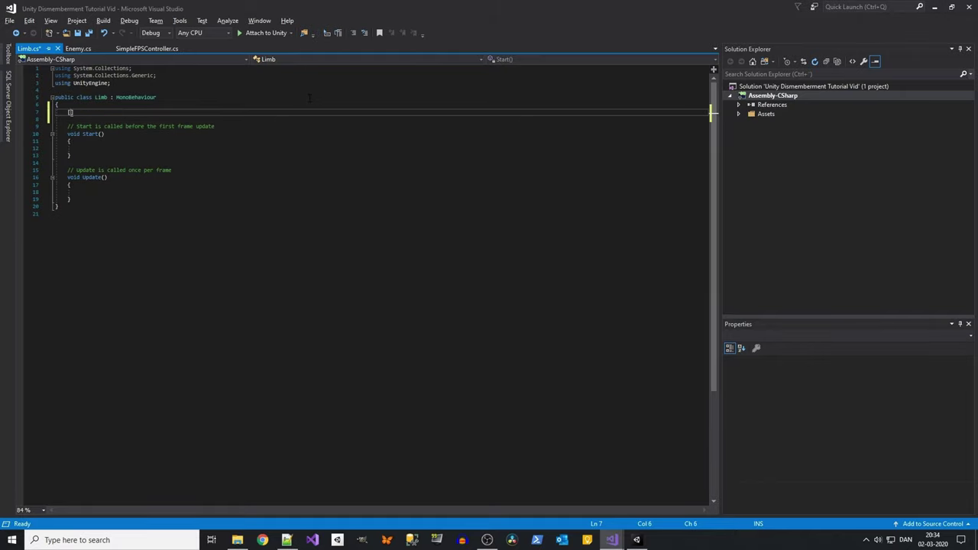
type("Ser")
type("]")
key("ctrl+shift+Left")
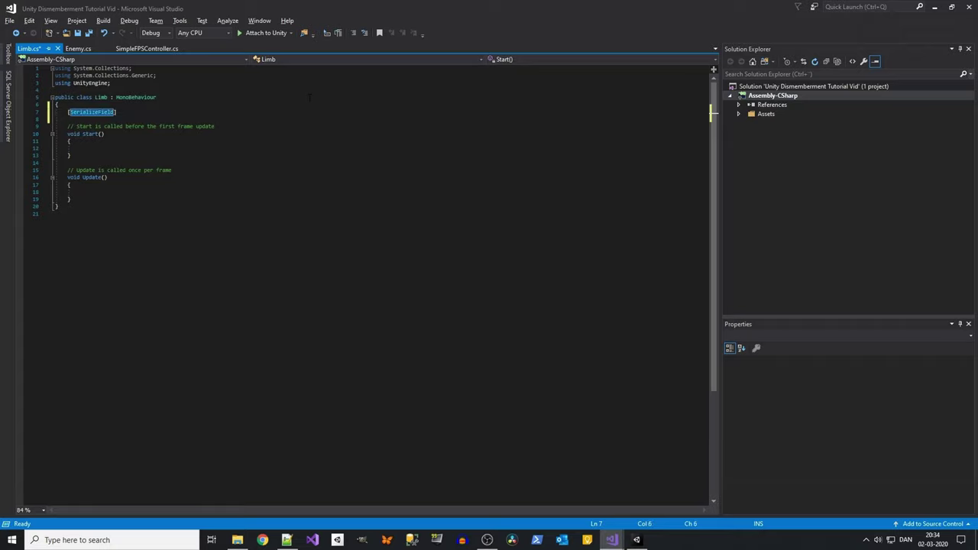
key("End")
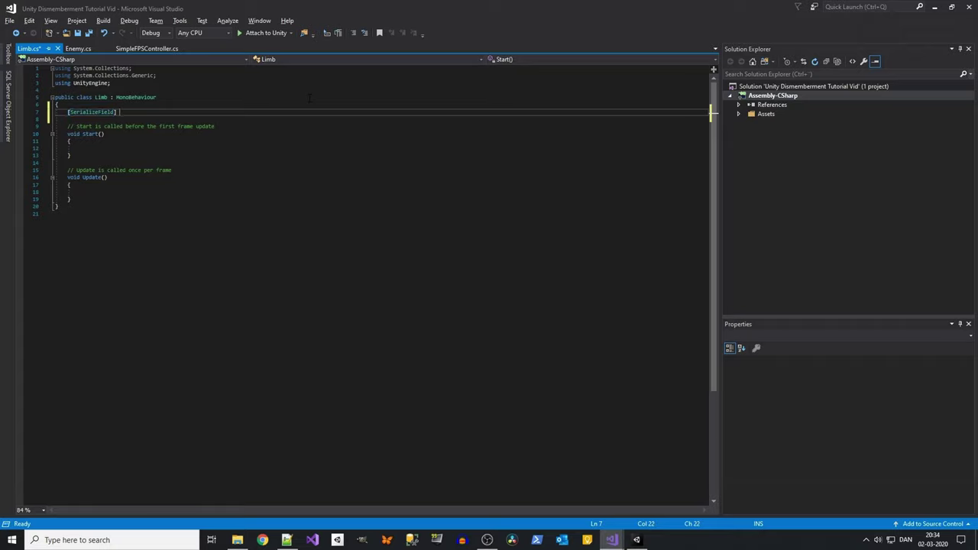
type("Lim")
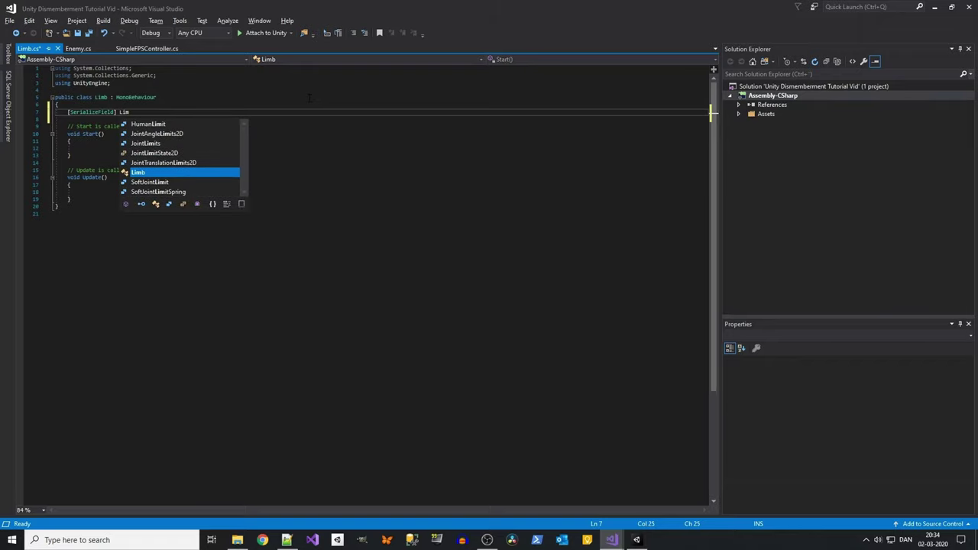
key("Tab")
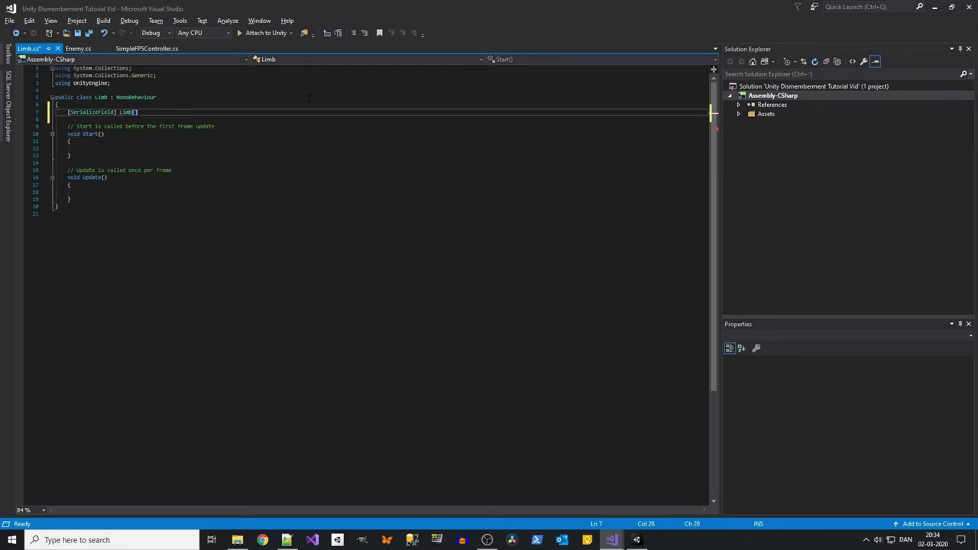
type(" ch")
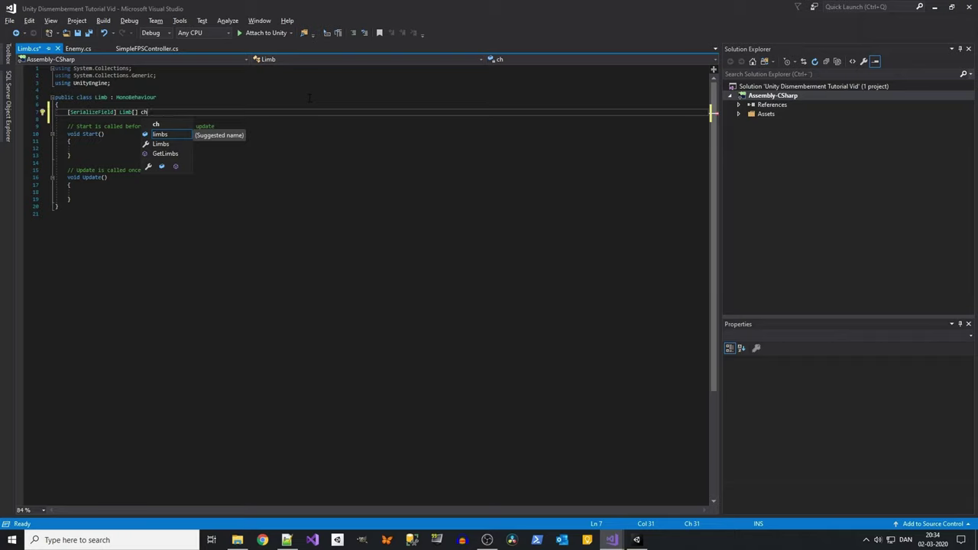
type("ildLi")
type("mb")
type("s;")
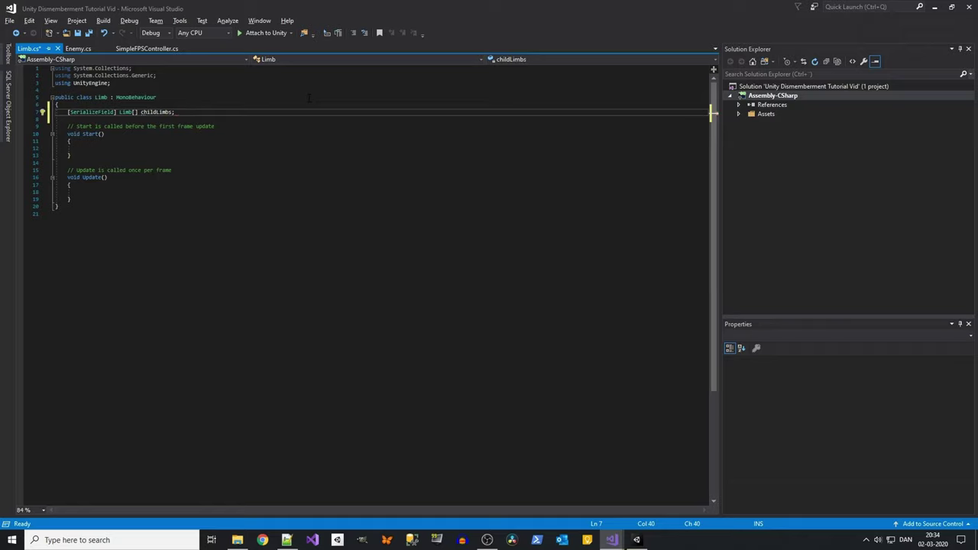
- Add an empty public void GetHit() method below Update
left_click(134, 199)
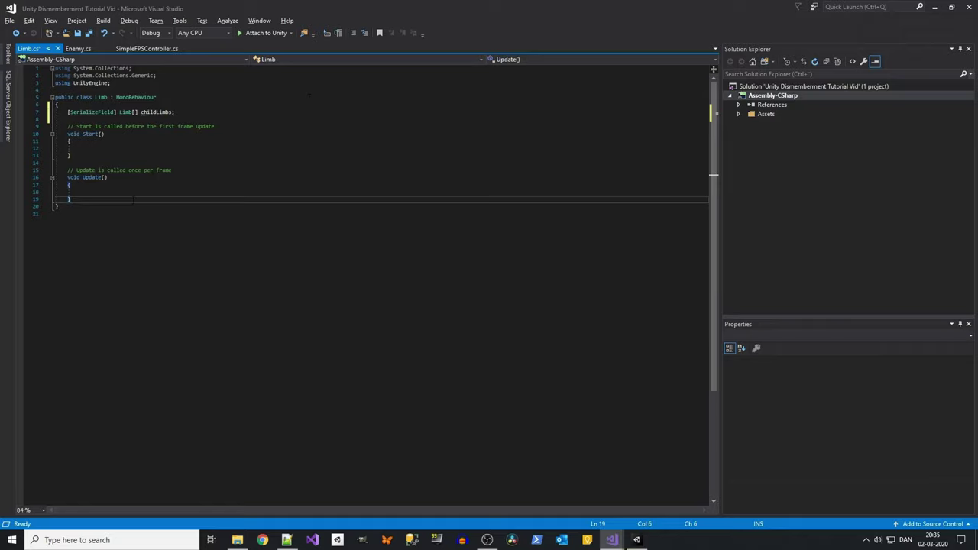
key("Return")
key("Return")
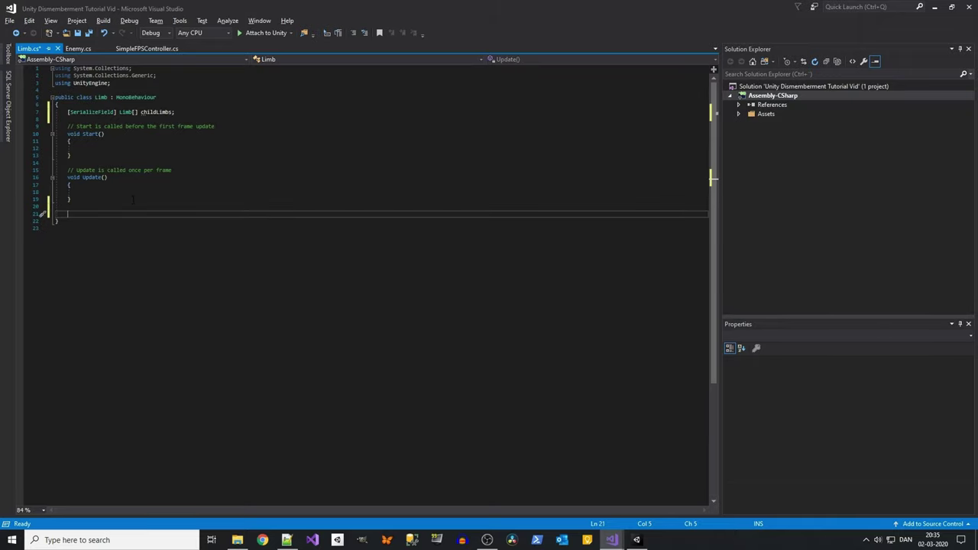
type("public vbo")
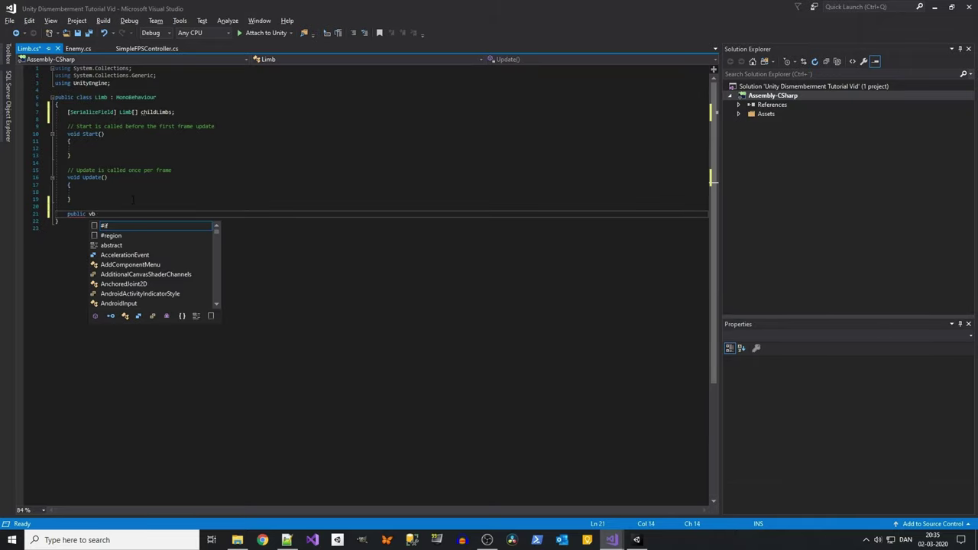
key("BackSpace")
type("oid ")
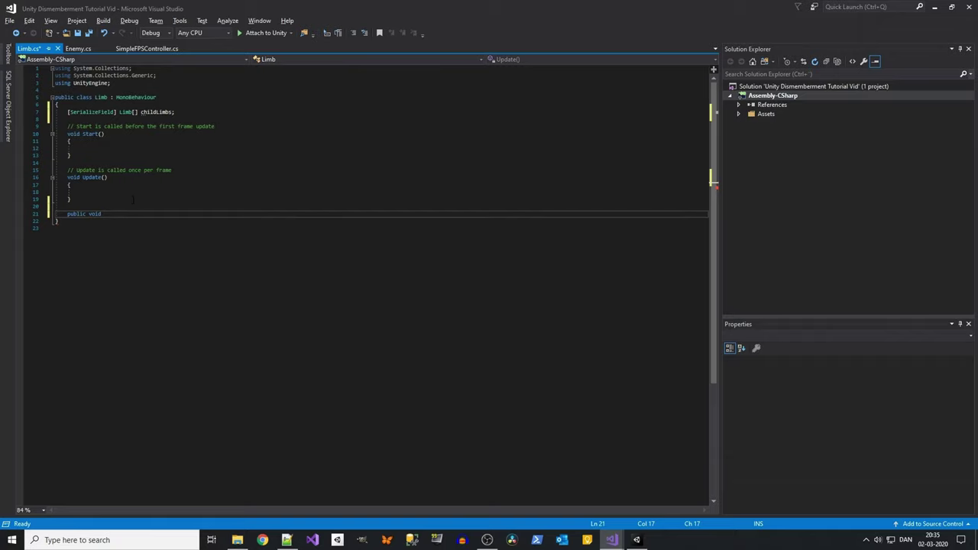
type("Ge")
key("BackSpace")
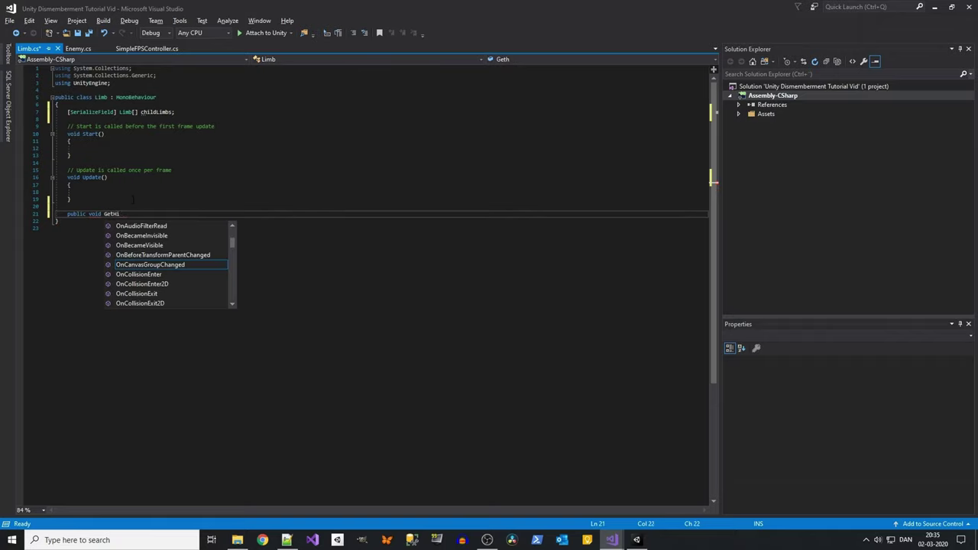
type("t(")
key("Return")
type("{")
key("Return")
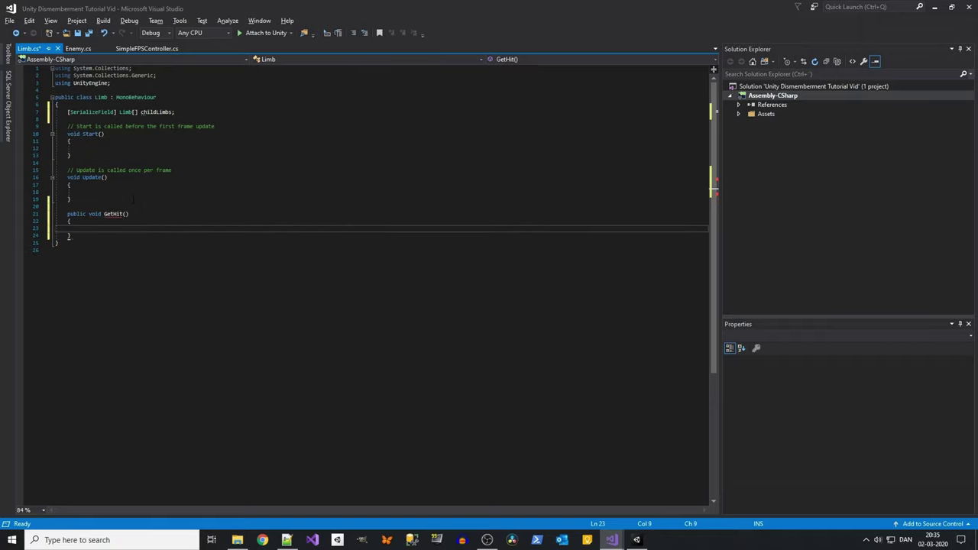
left_click(156, 206)
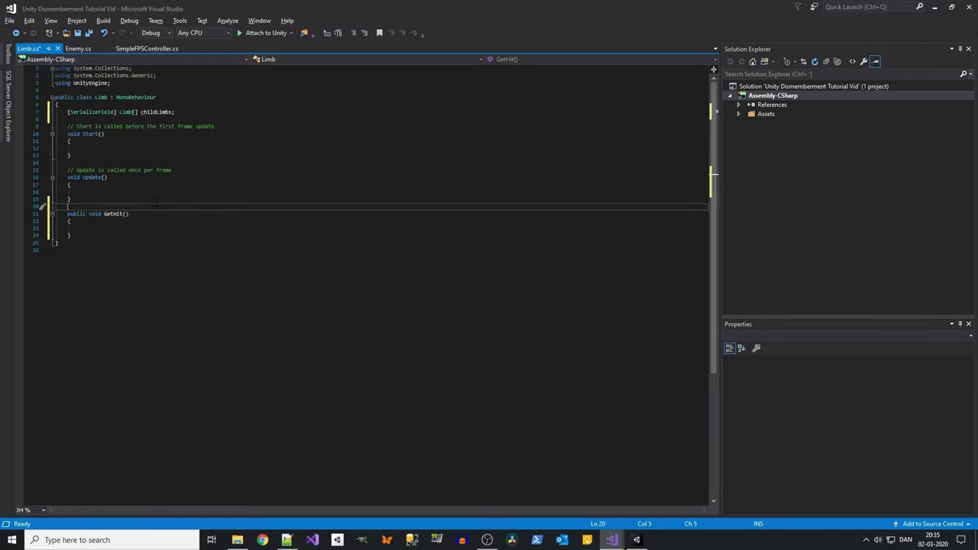
left_click(151, 228)
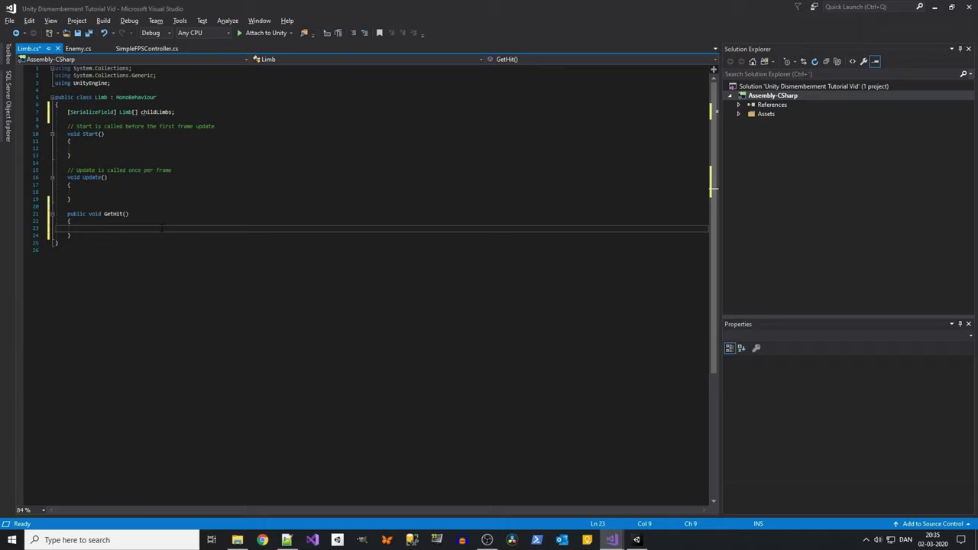
- Add an if (childLimbs.Length > 0) block to GetHit in Limb.cs
type("if(")
type("chil")
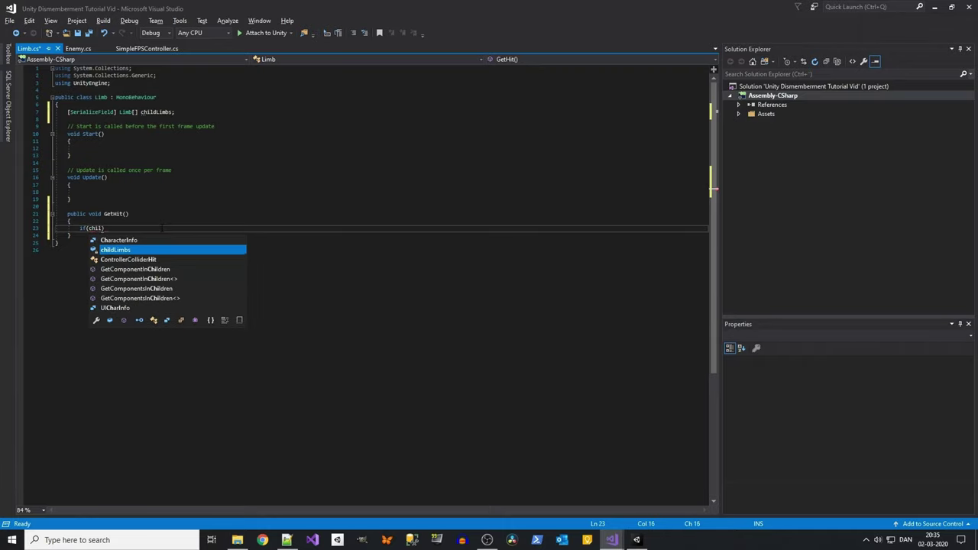
key("Tab")
type(".le")
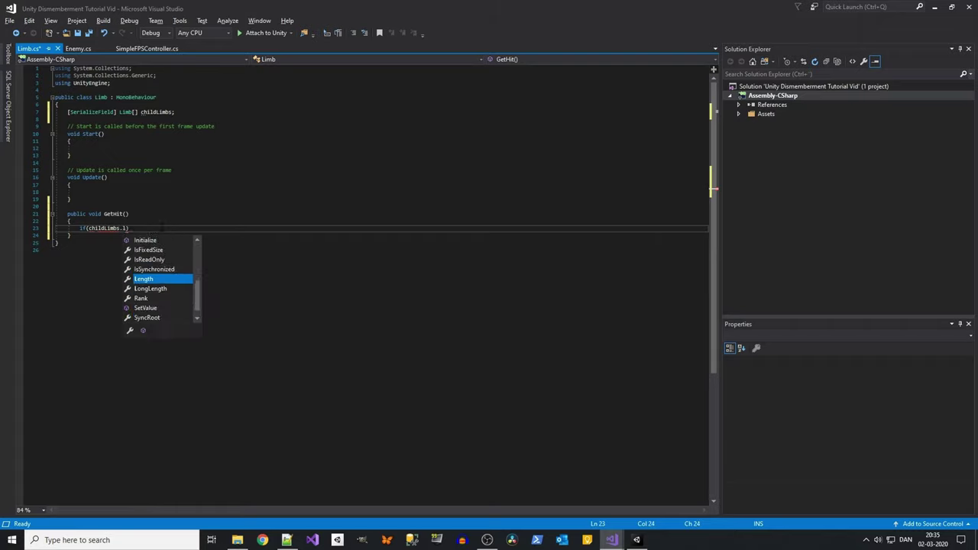
key("Tab")
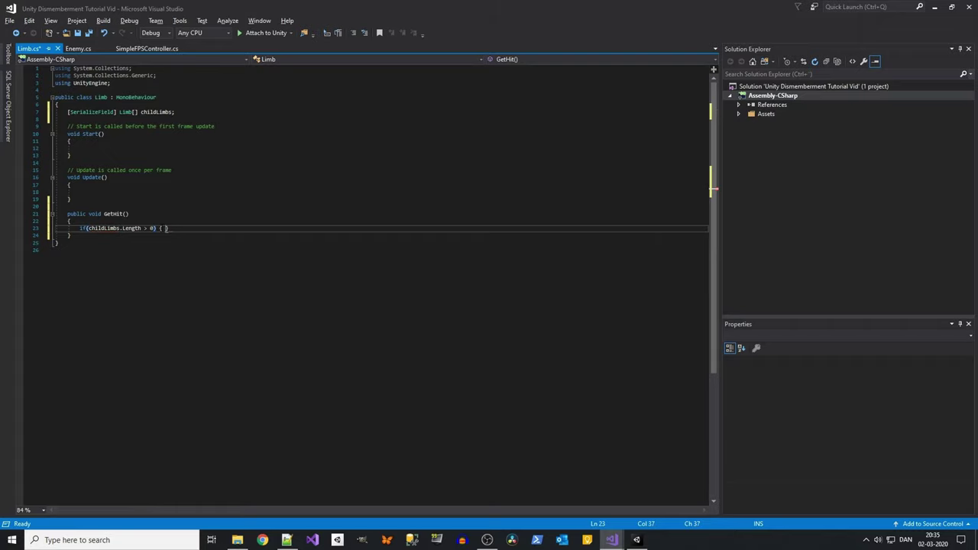
key("Return")
- Inside it, loop over childLimbs calling limb.GetHit() on each non-null limb, then save Limb.cs
type("foreach(")
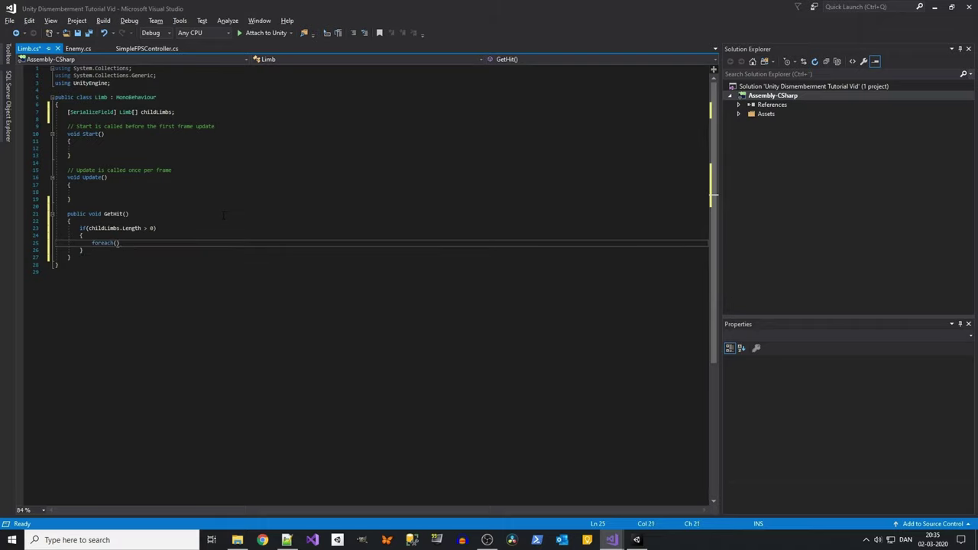
type("Limb lim")
type("b ")
type("in ")
type("childLimbs")
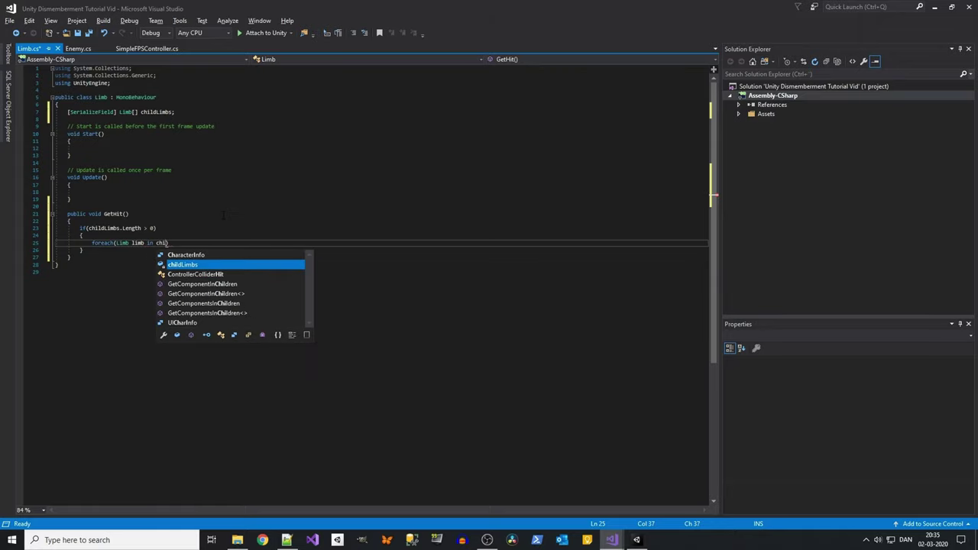
type(")")
key("Return")
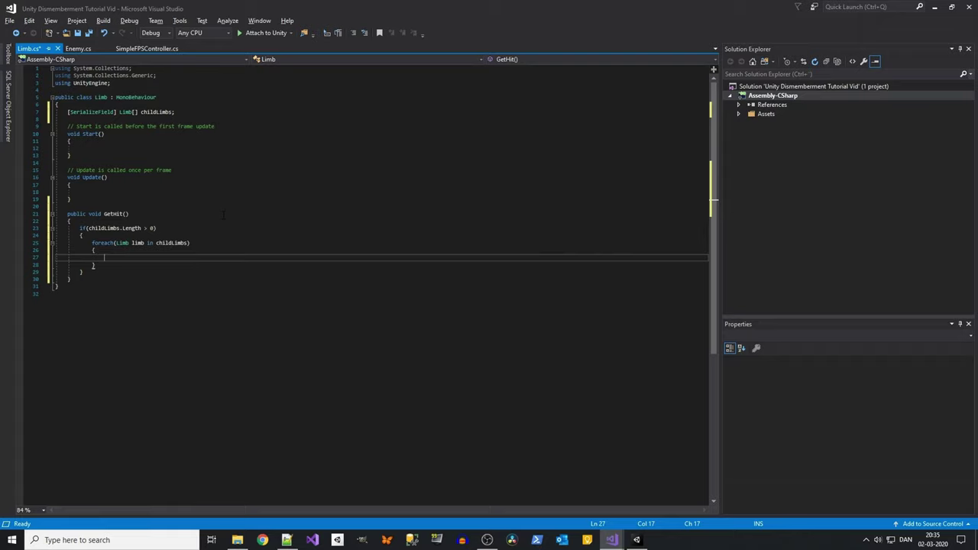
type("if(lim")
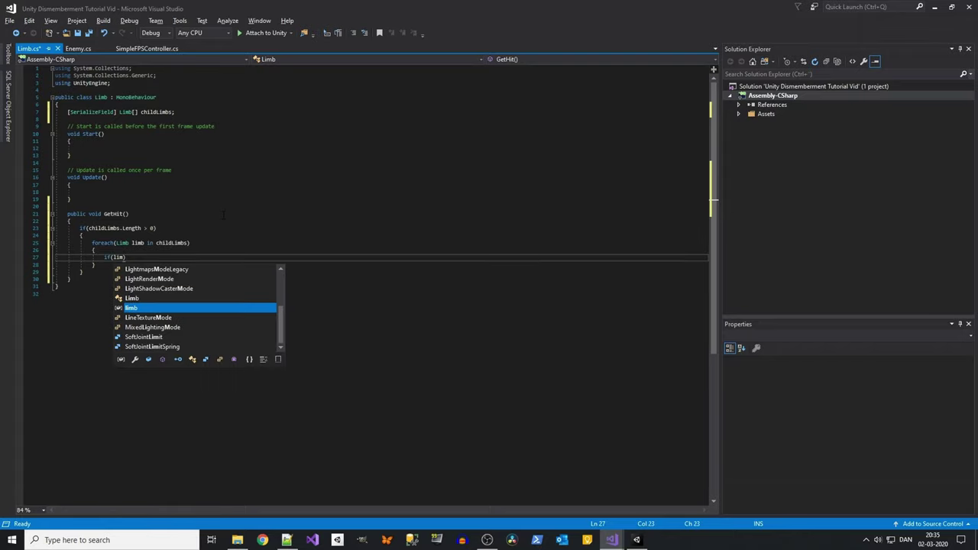
type("b !=")
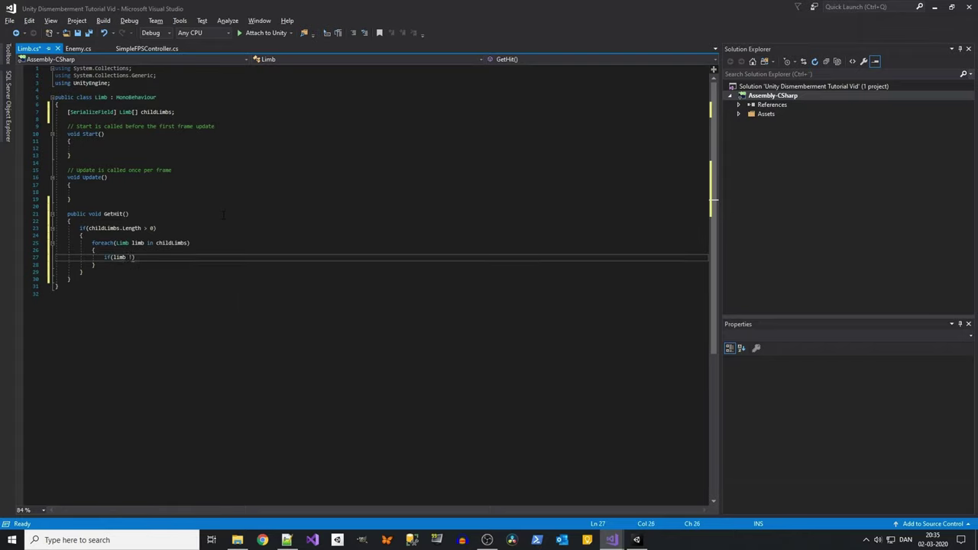
type("=")
type(" null")
key("Return")
type("{")
key("Return")
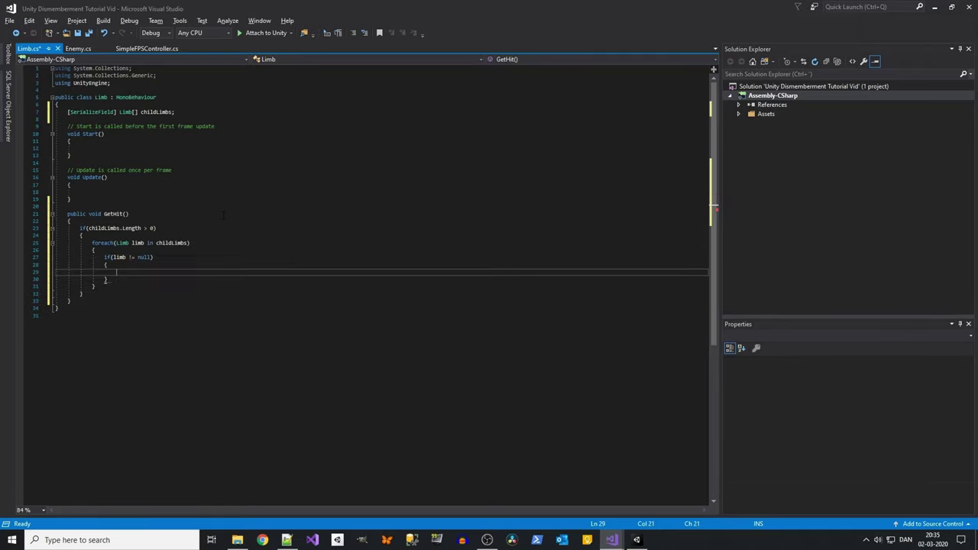
type("limb")
type(".get")
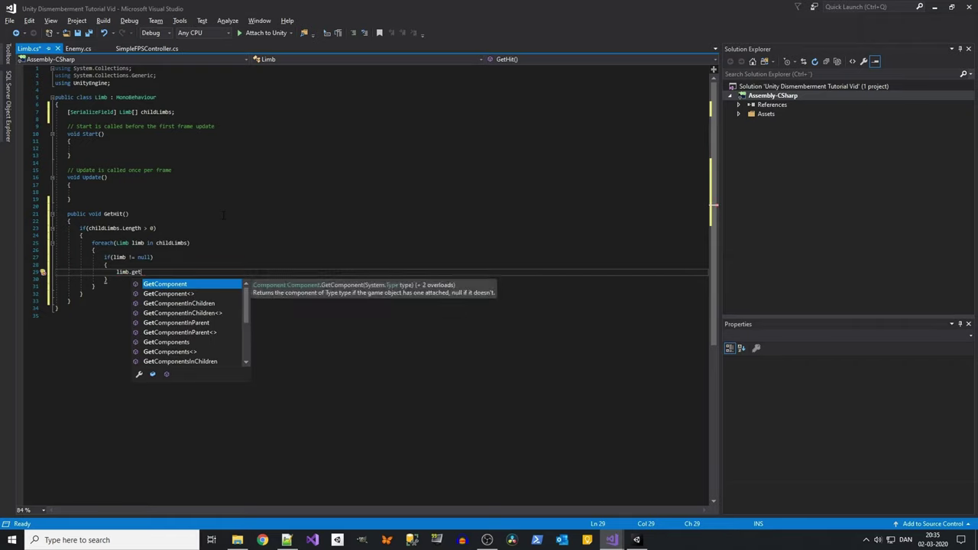
type("t")
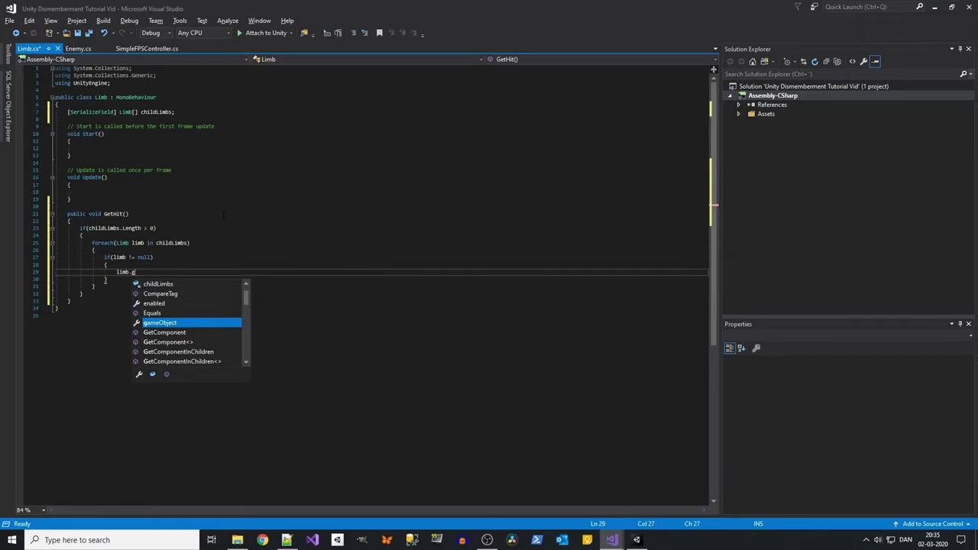
type("Hi")
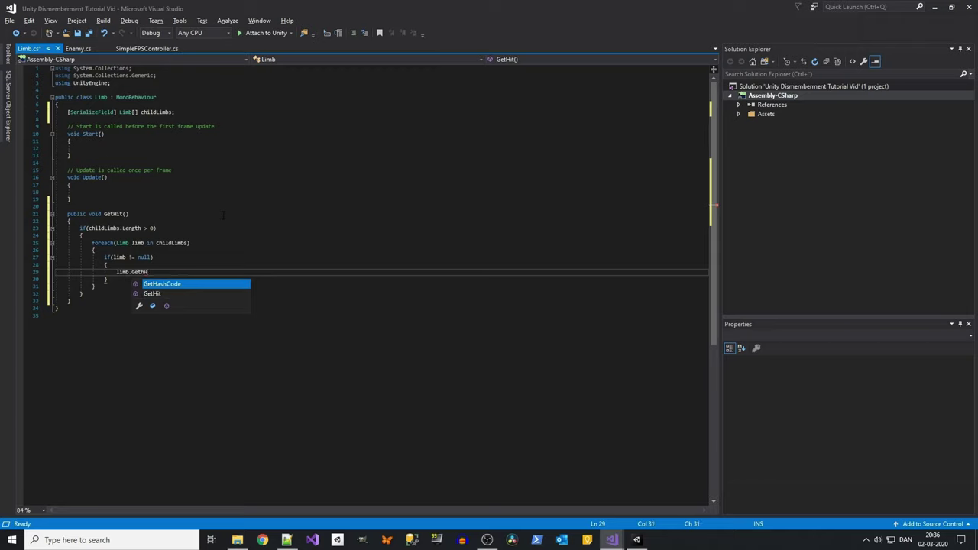
type("t();")
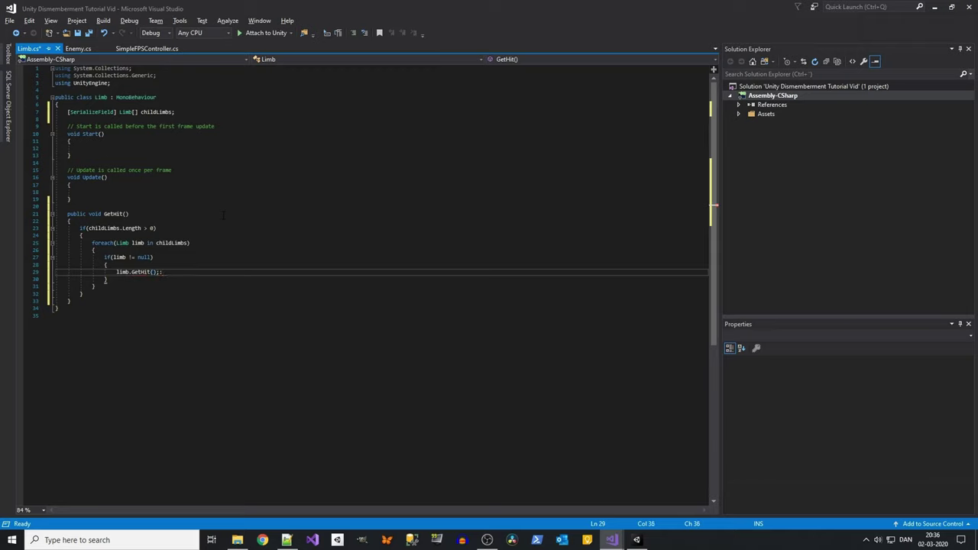
left_click(264, 293)
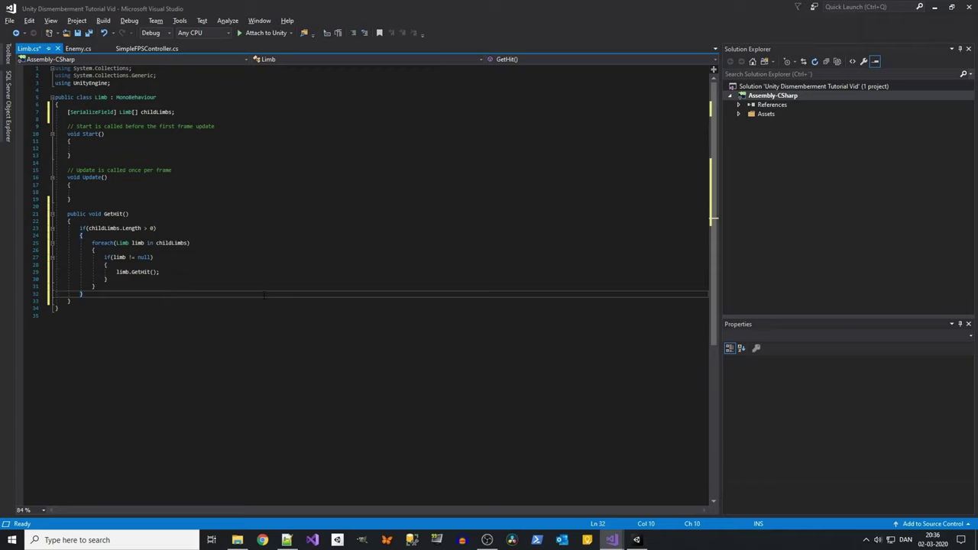
key("ctrl+s")
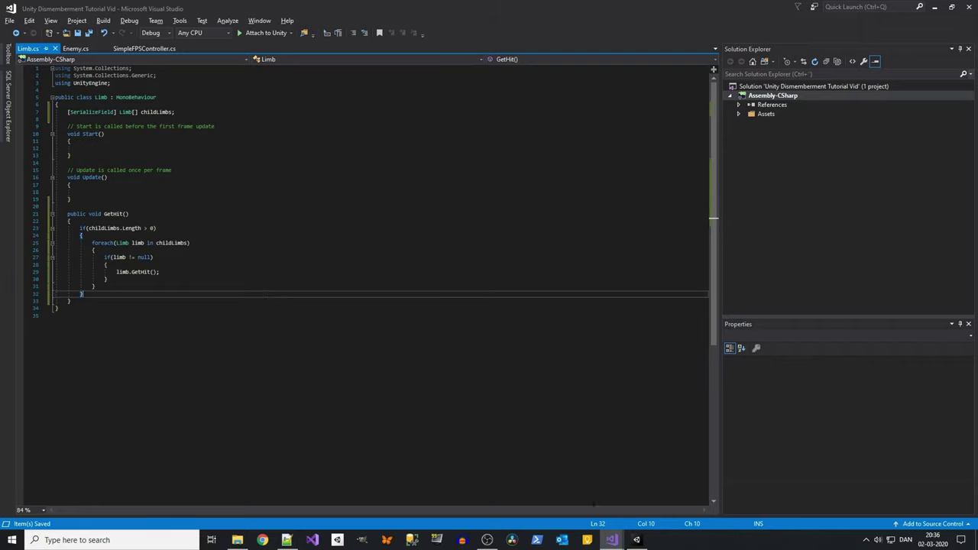
- In Unity, select the swat:RightLeg bone and frame it in the Scene view
left_click(636, 539)
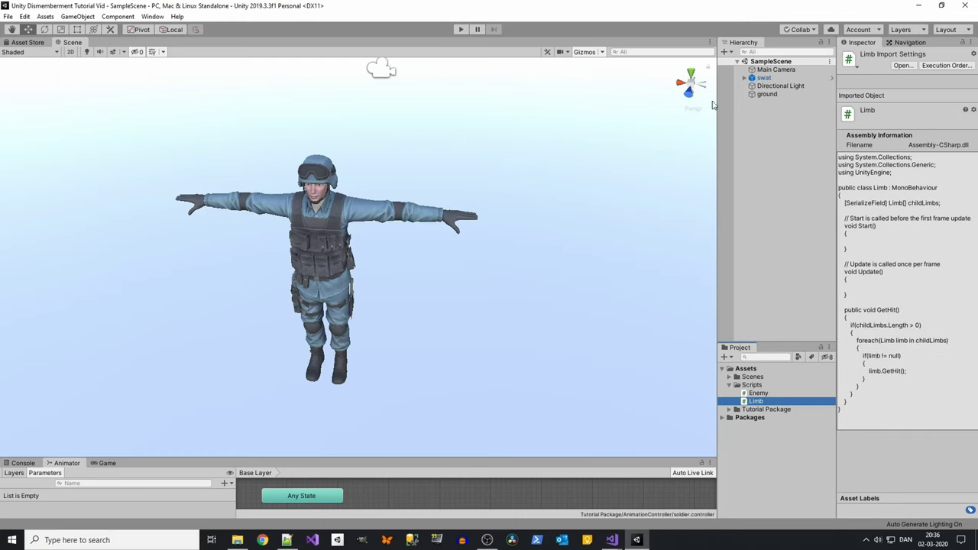
left_click(746, 78)
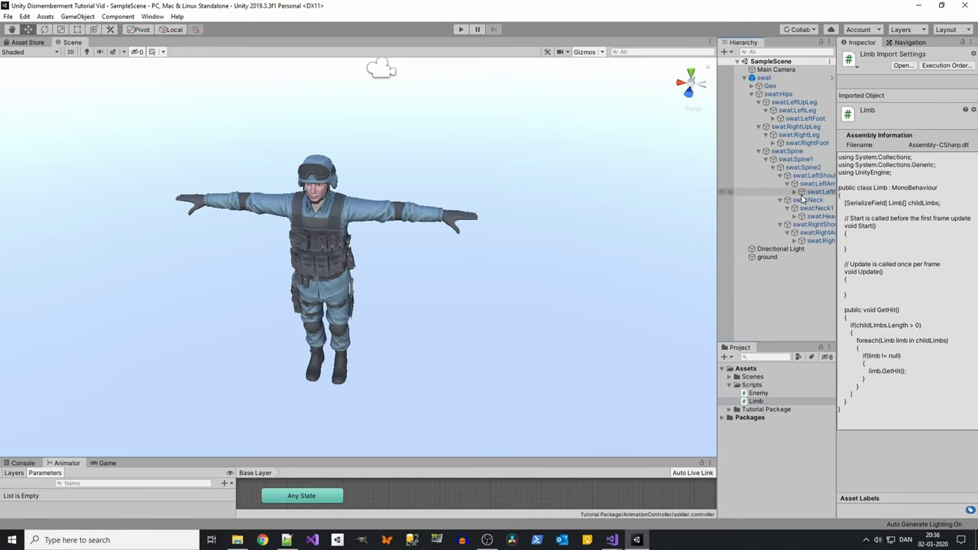
left_click(799, 135)
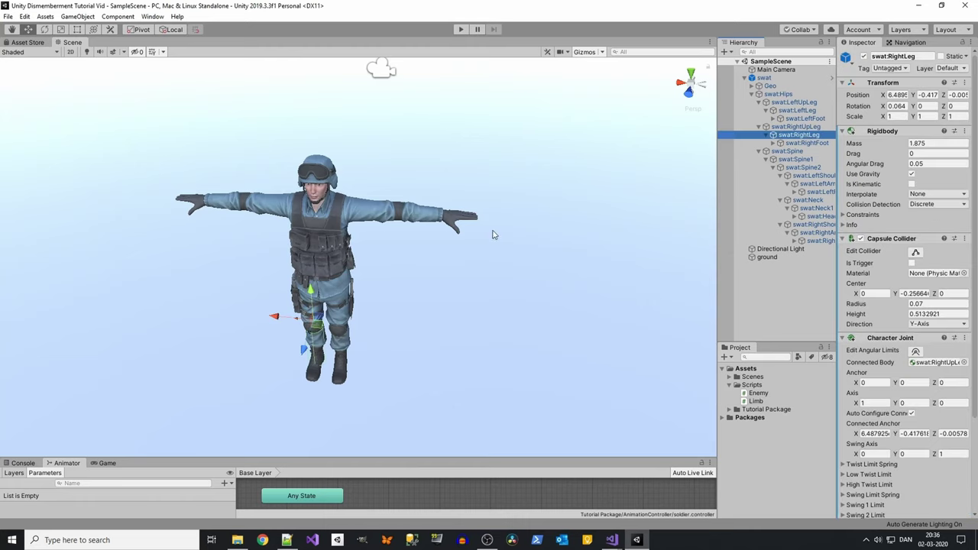
scroll(364, 339, "up", 3)
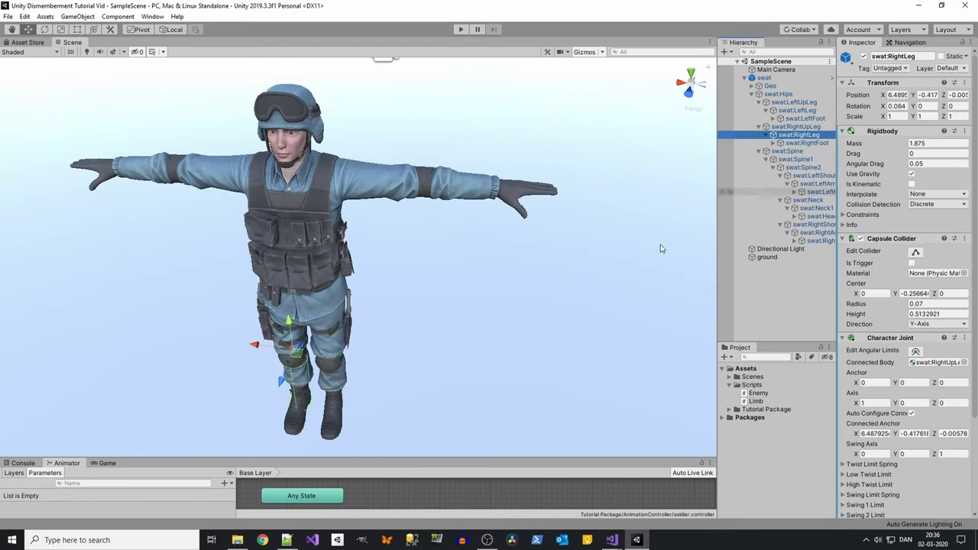
key("f")
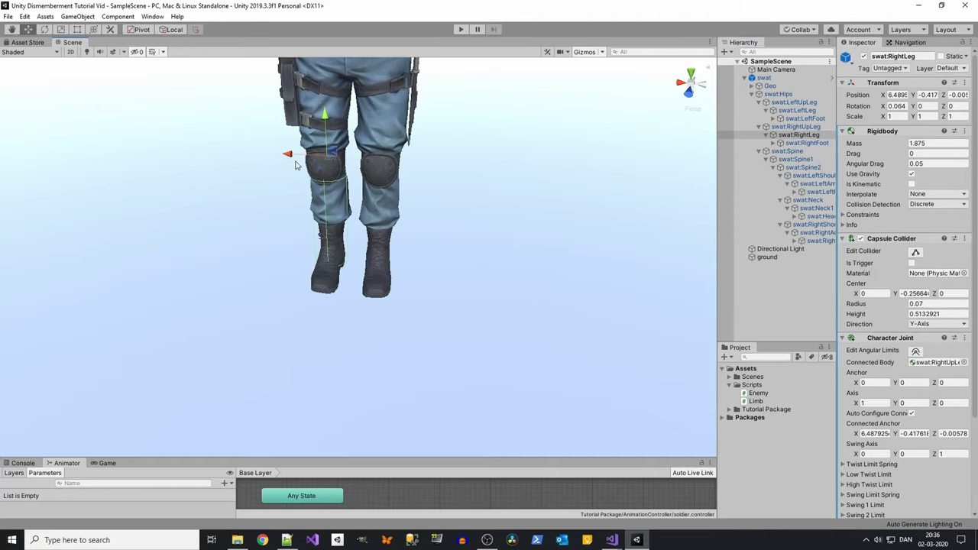
- Set swat:RightLeg's scale to 0,0,0 and orbit to confirm the lower leg disappears
left_click(907, 117)
type("0")
key("Tab")
type("0")
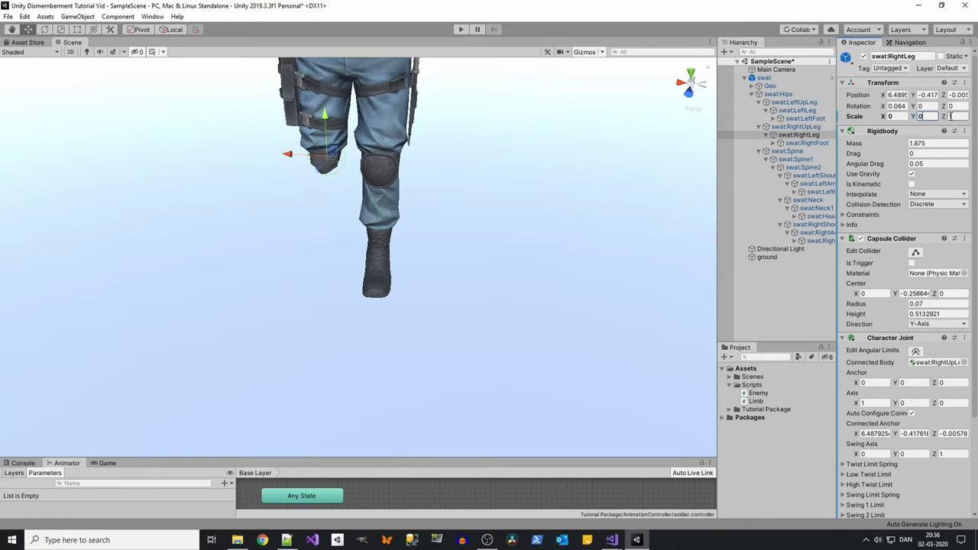
key("Tab")
type("0")
mouse_move(485, 233)
left_mouse_down("alt")
mouse_move(469, 166)
mouse_move(448, 179)
left_mouse_up("alt")
middle_click_drag(448, 179, 483, 199)
left_click_drag(483, 199, 565, 252, "alt")
- Restore swat:RightLeg's scale to 1,1,1 and return to Visual Studio
left_click(896, 116)
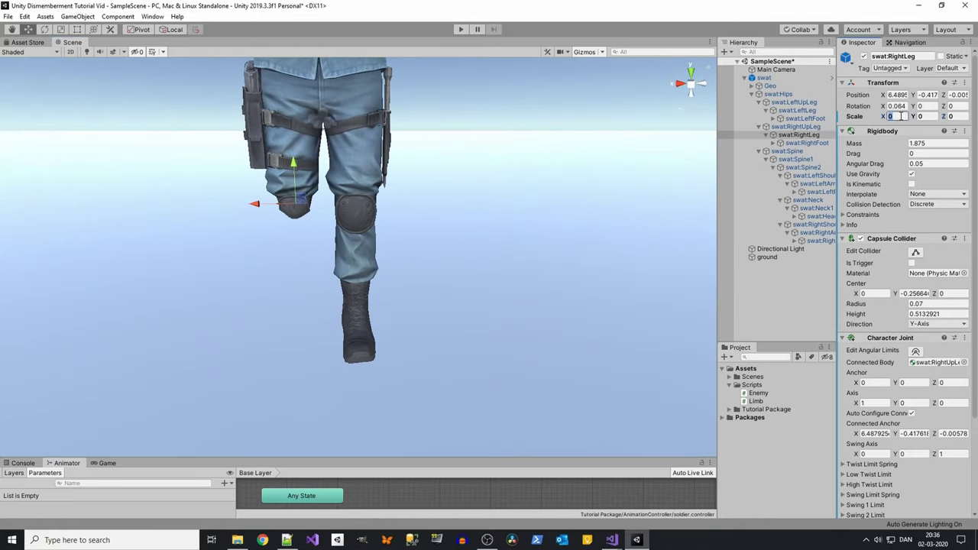
type("1")
key("Tab")
type("1")
key("Tab")
type("1")
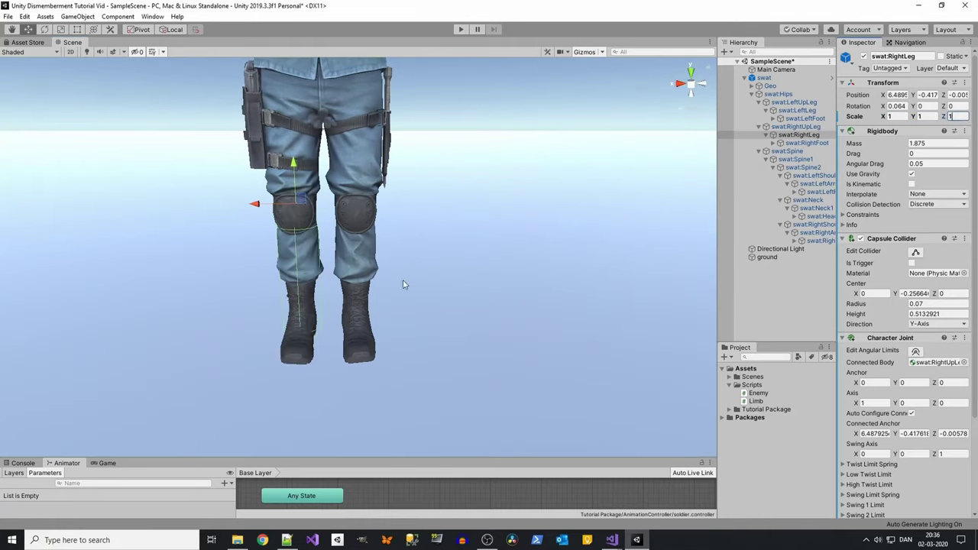
left_click(604, 541)
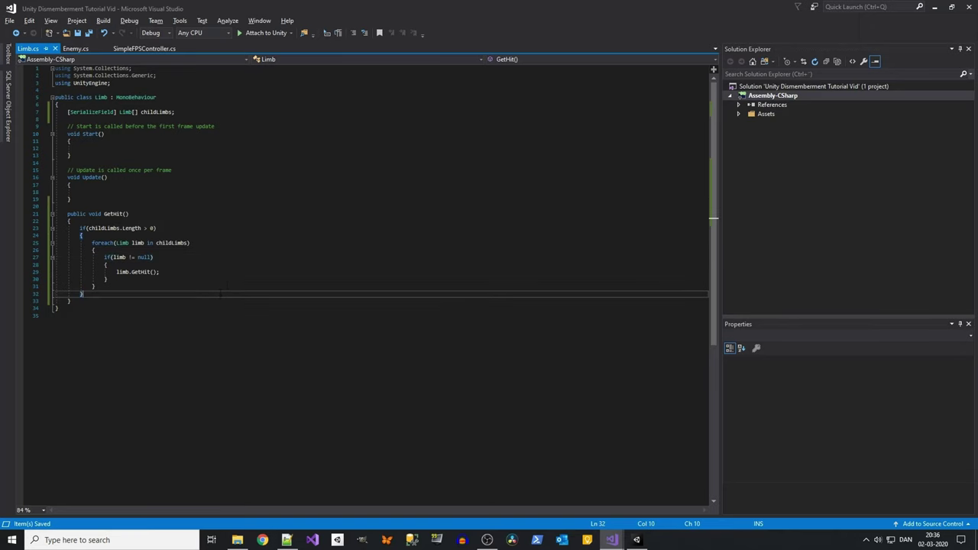
- Add transform.localScale = Vector3.zero; after the child-limb block in GetHit
key("Return")
key("Return")
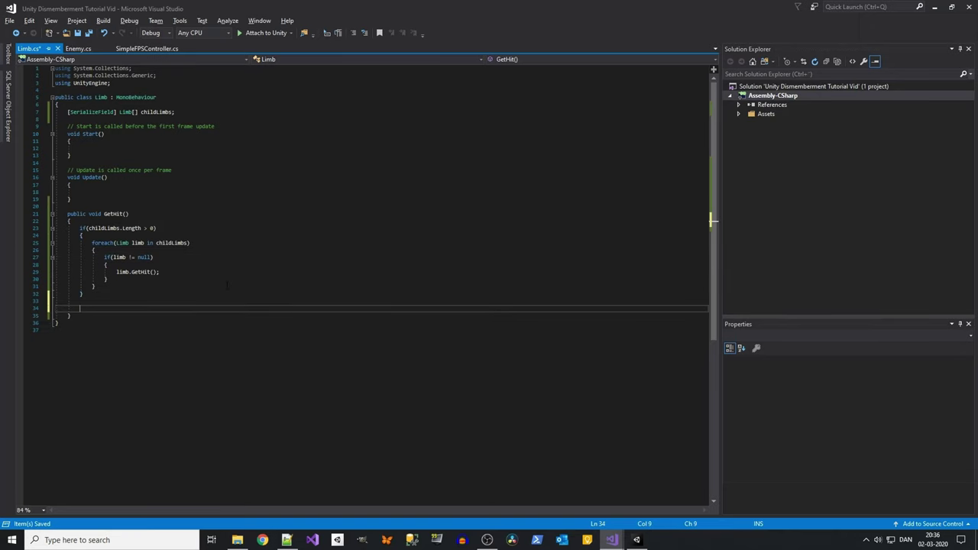
type("tra")
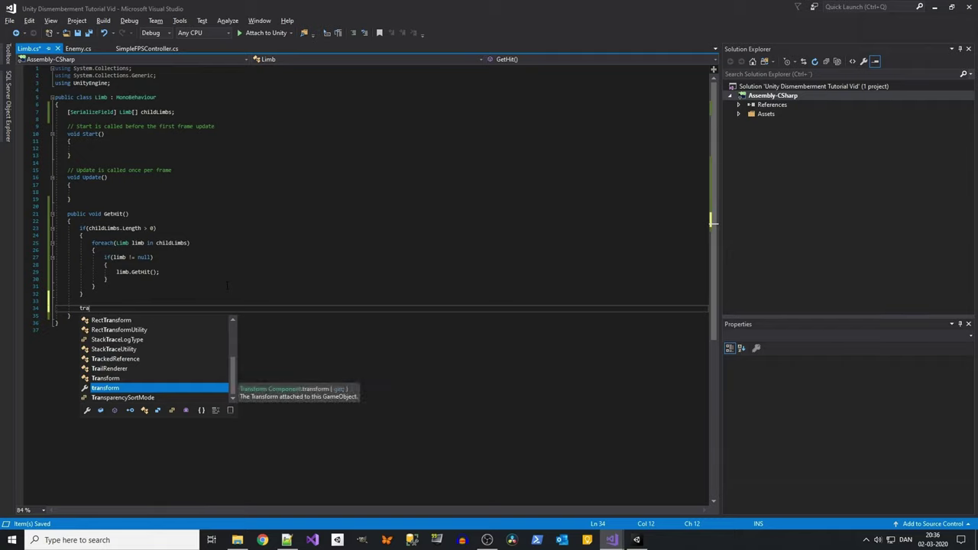
type("nsform.loca")
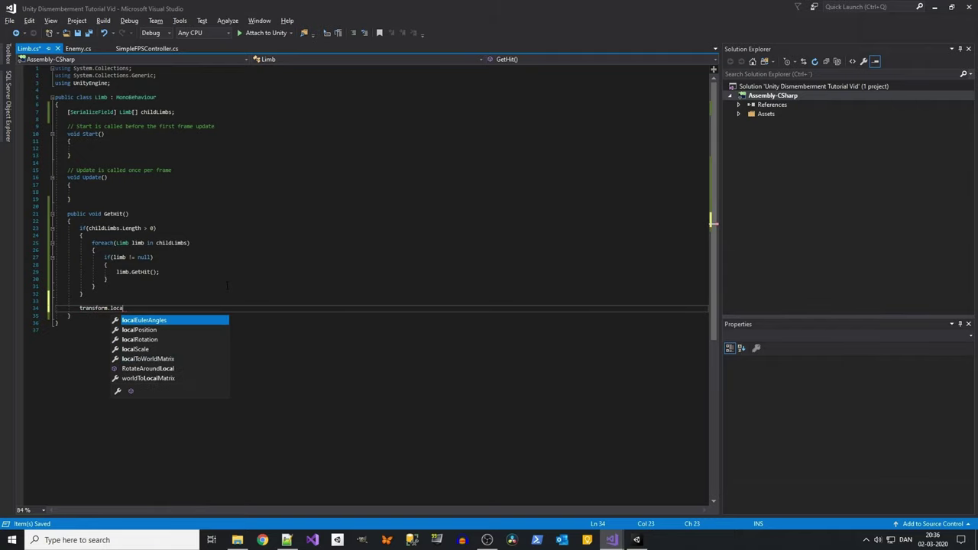
key("Down")
key("Down")
key("Down")
key("Tab")
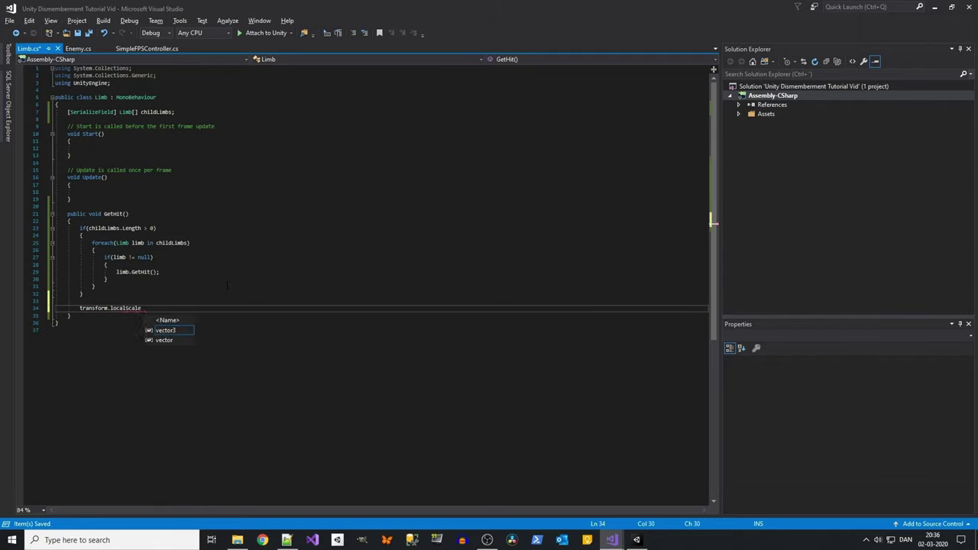
type("= Vec")
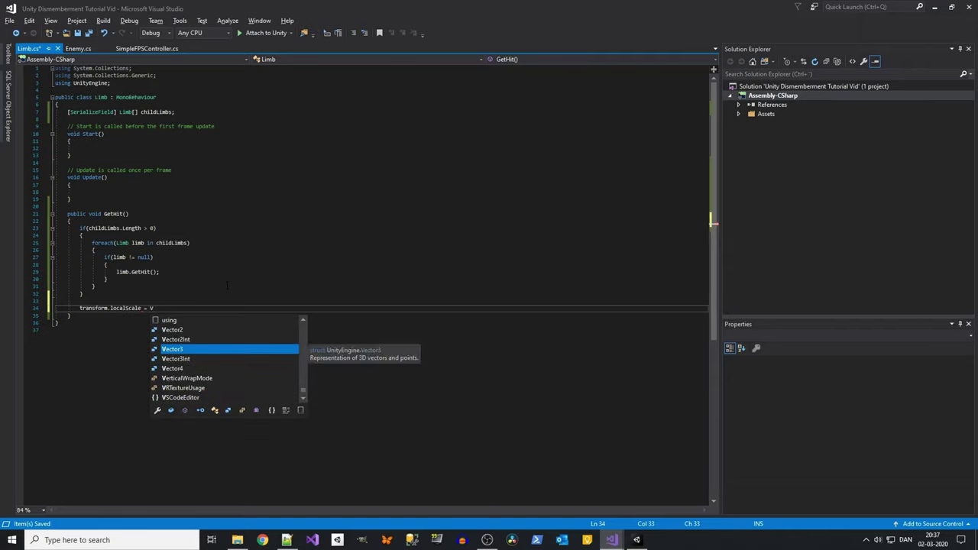
key("Tab")
type(".z")
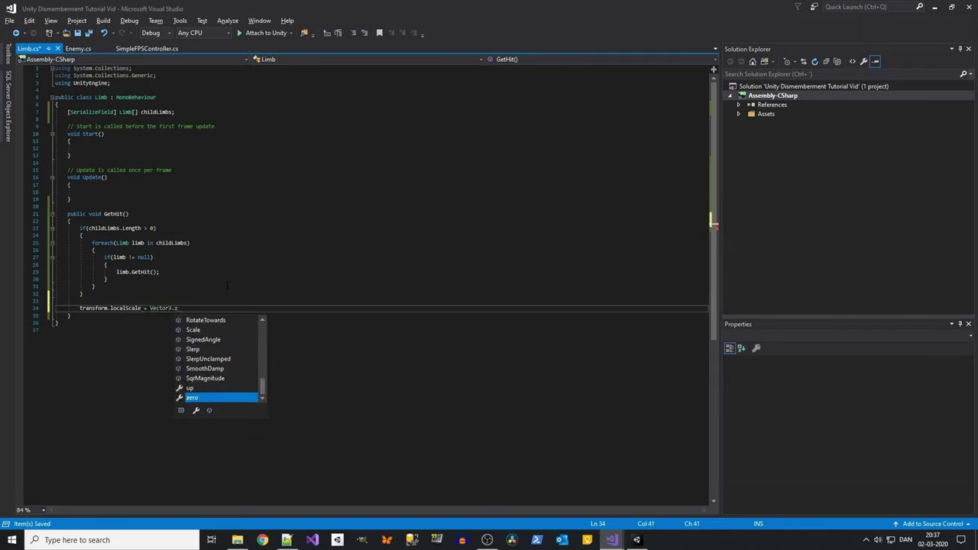
type("ero;")
key("Up")
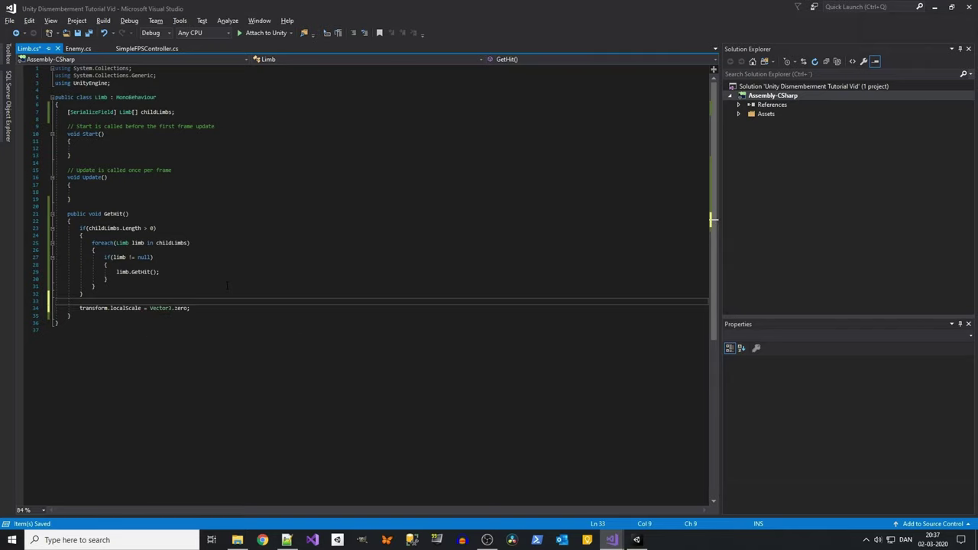
key("Down")
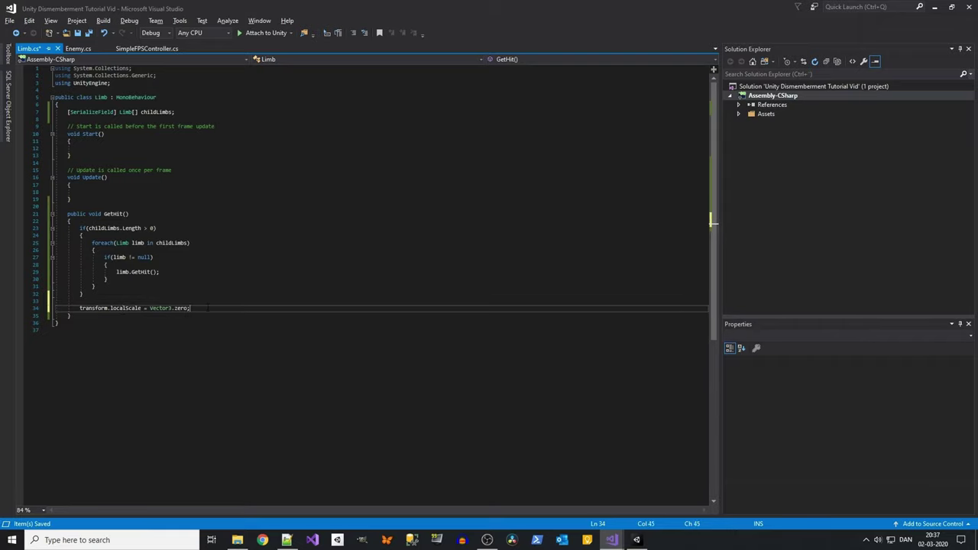
- Add Destroy(this) below the scale line and save Limb.cs
key("Return")
key("Return")
type("Dest")
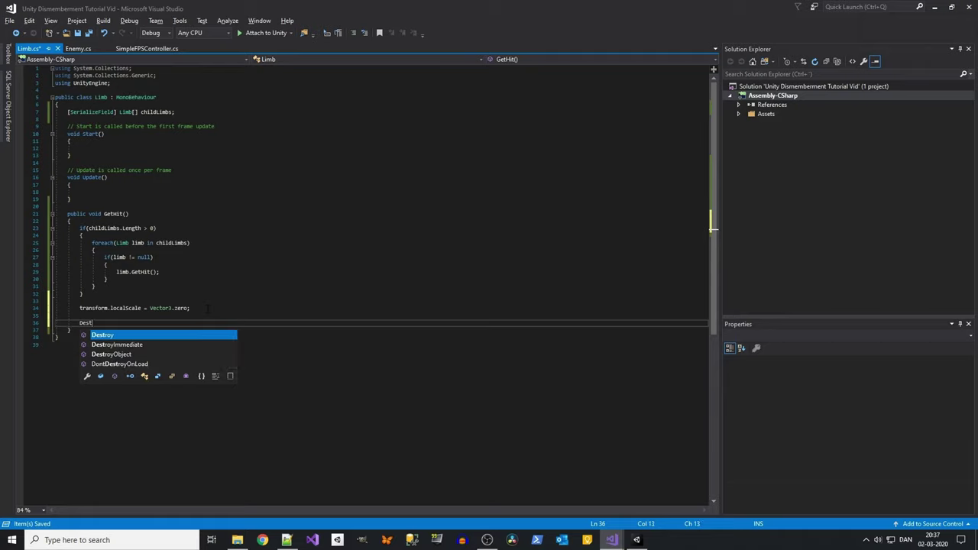
type("roy(this")
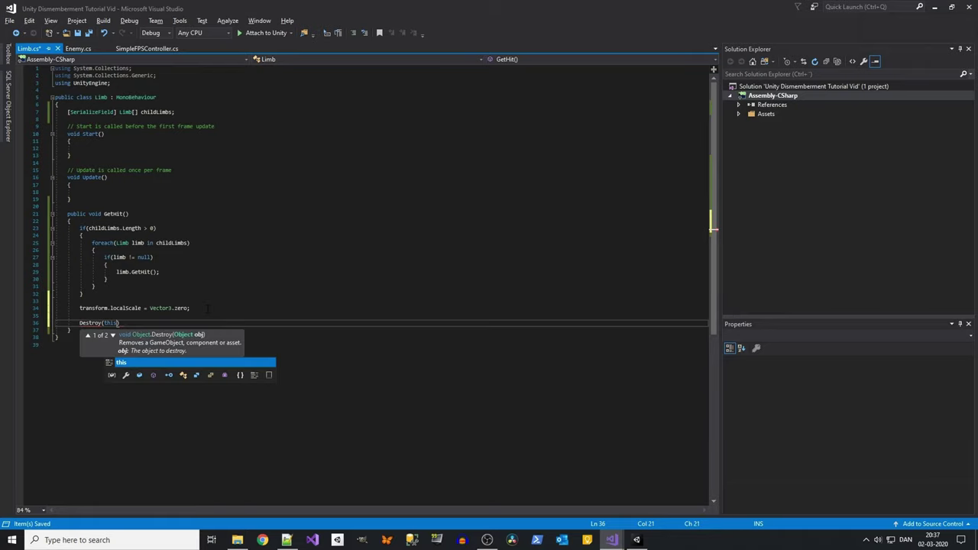
type(")")
key("ctrl+s")
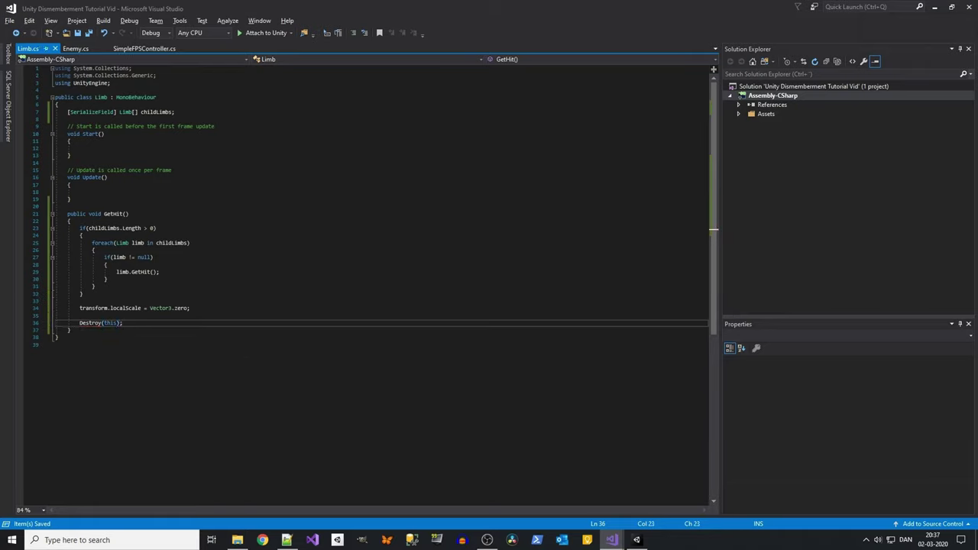
key("ctrl+End")
- Select swat:LeftUpLeg and collapse its Character Joint, Rigidbody and Capsule Collider components
left_click(636, 540)
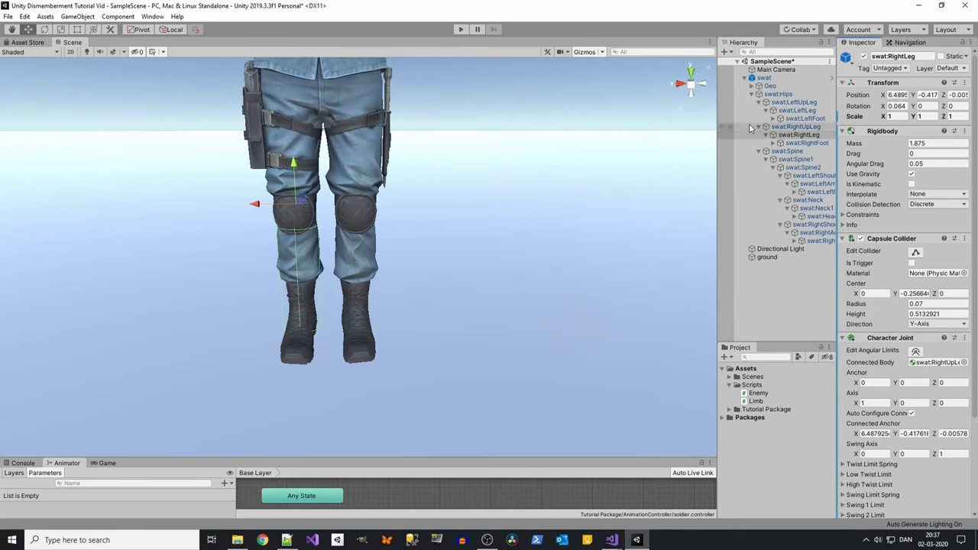
middle_click_drag(474, 221, 508, 282)
left_click(755, 402)
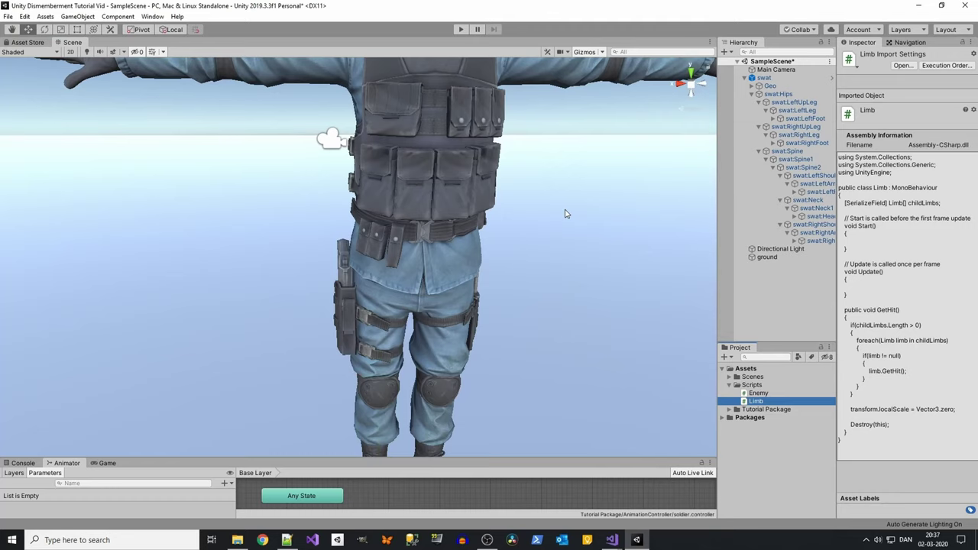
scroll(564, 211, "down", 5)
middle_click_drag(502, 258, 609, 258)
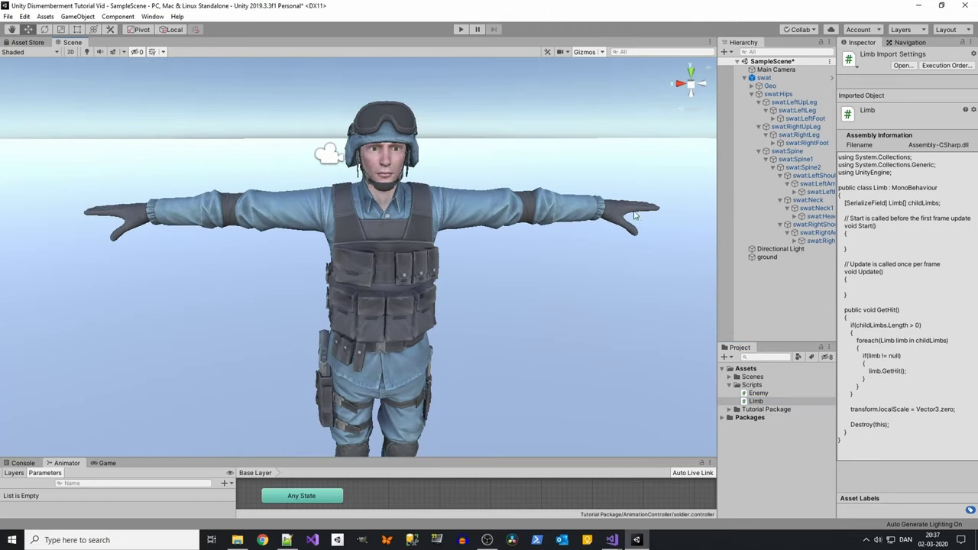
left_click(794, 103)
left_click(806, 119)
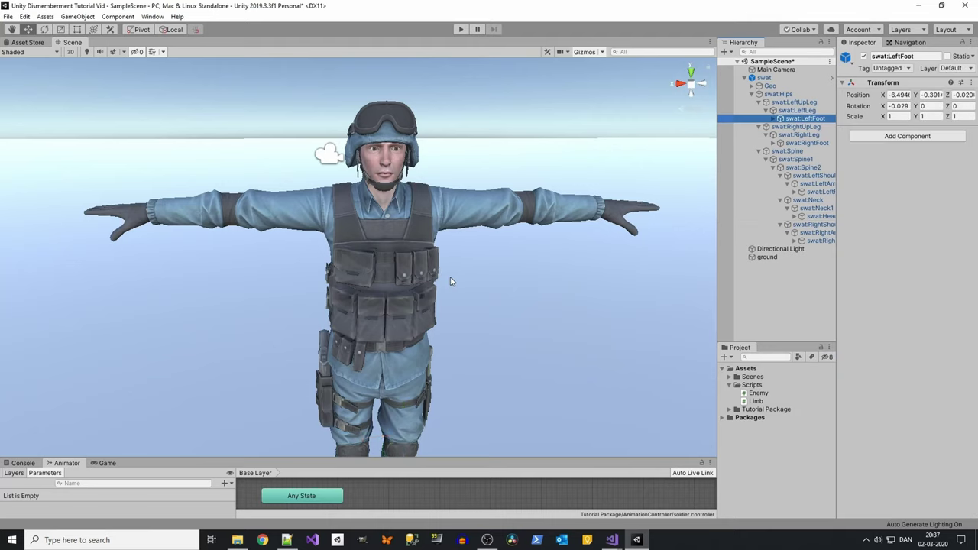
scroll(688, 229, "down", 3)
middle_click_drag(707, 230, 683, 149)
left_click(791, 102)
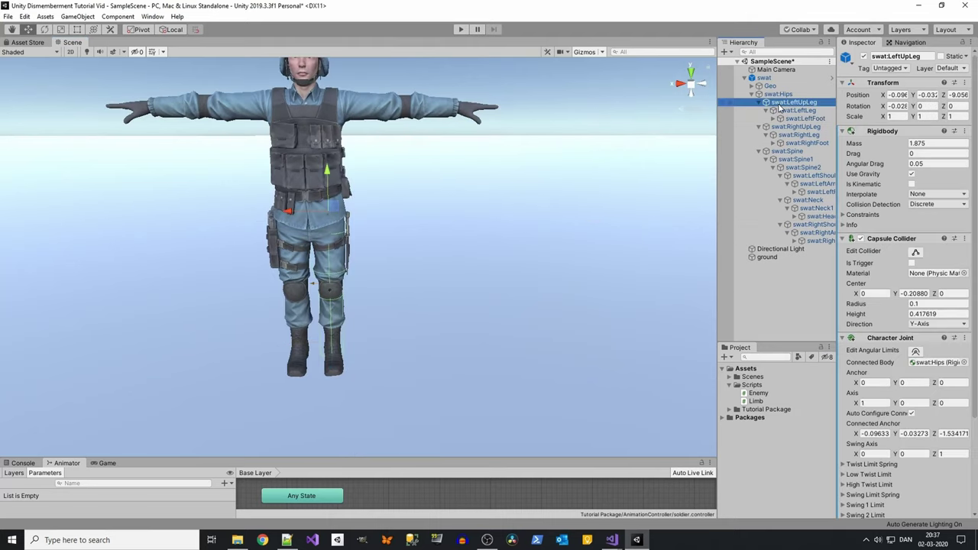
middle_click_drag(561, 240, 591, 221)
scroll(852, 337, "down", 3)
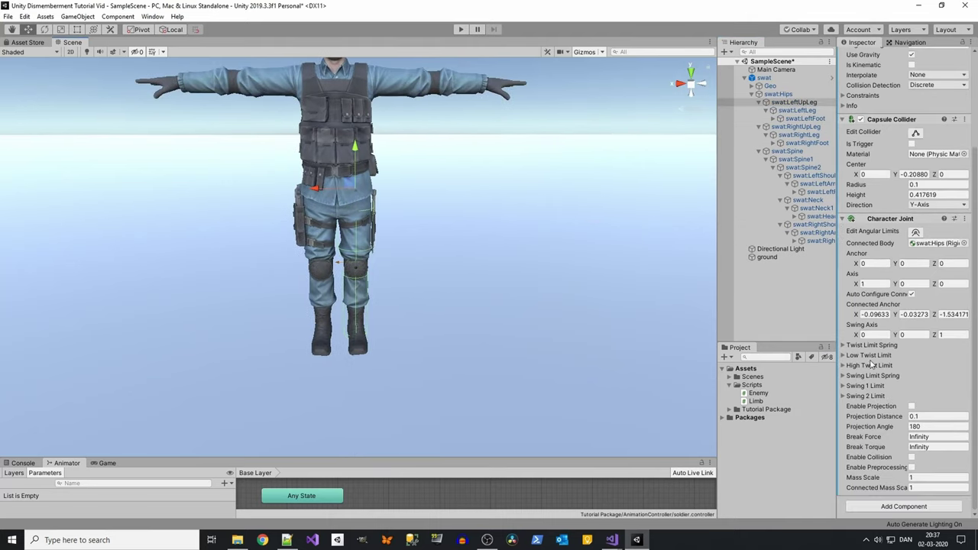
left_click(844, 219)
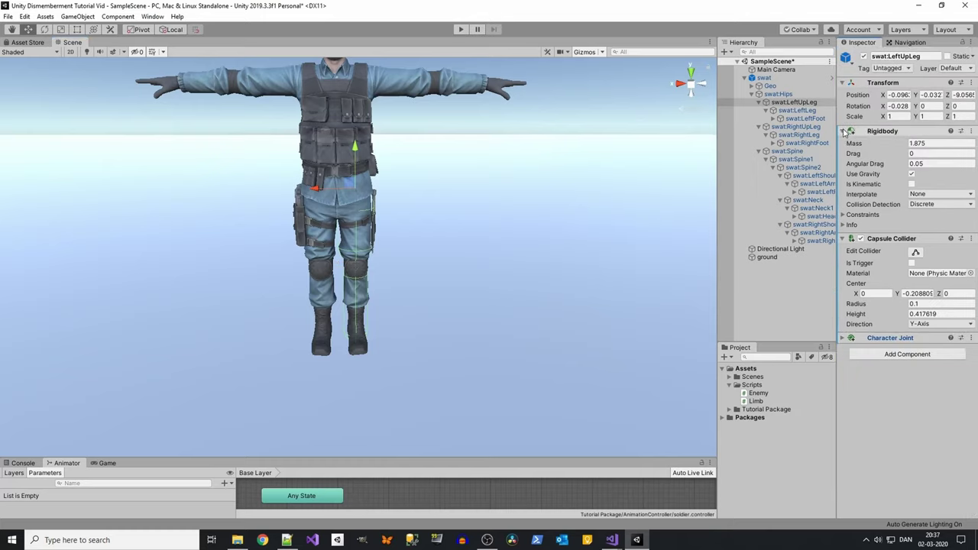
left_click(844, 132)
left_click(844, 143)
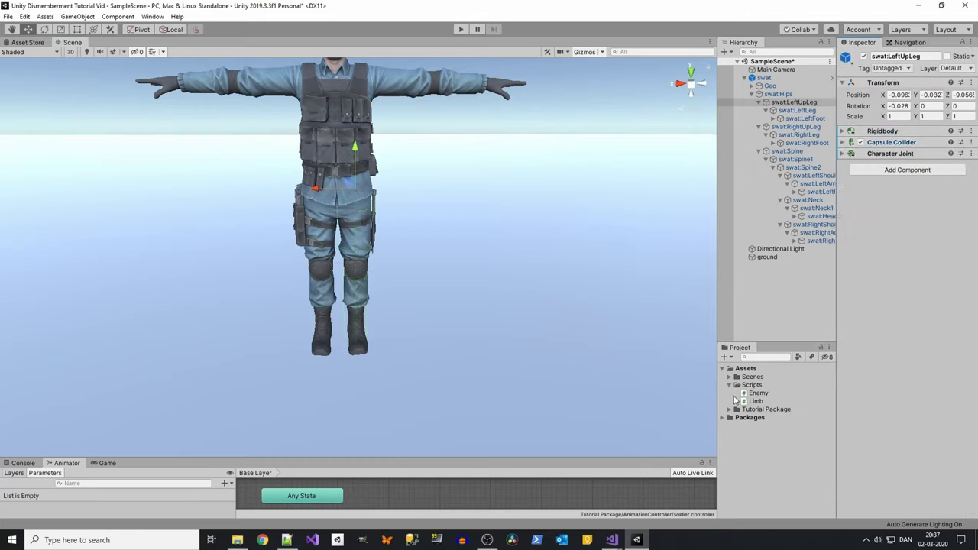
- Attach the Limb script to swat:LeftUpLeg and swat:LeftLeg
left_click_drag(746, 406, 908, 172)
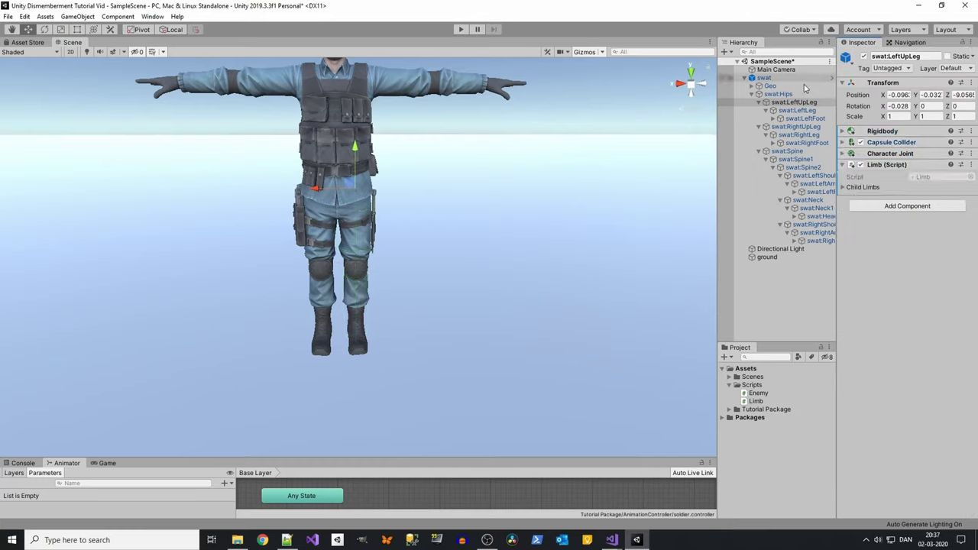
left_click(798, 111)
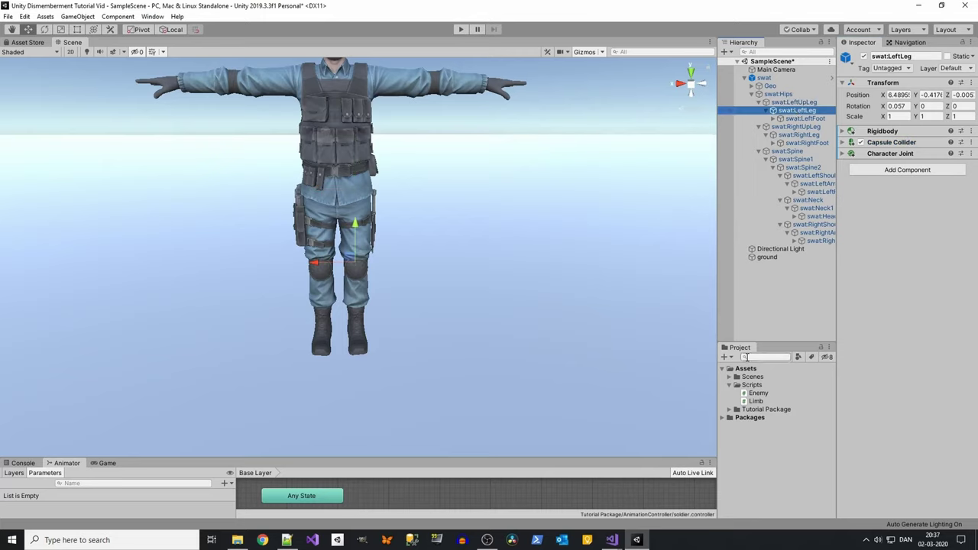
left_click(757, 409)
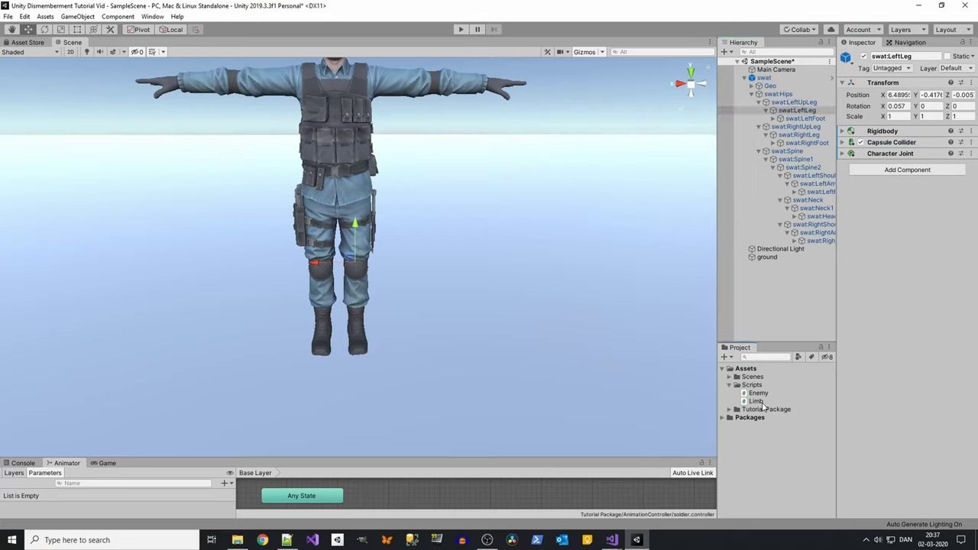
left_click_drag(762, 406, 897, 360)
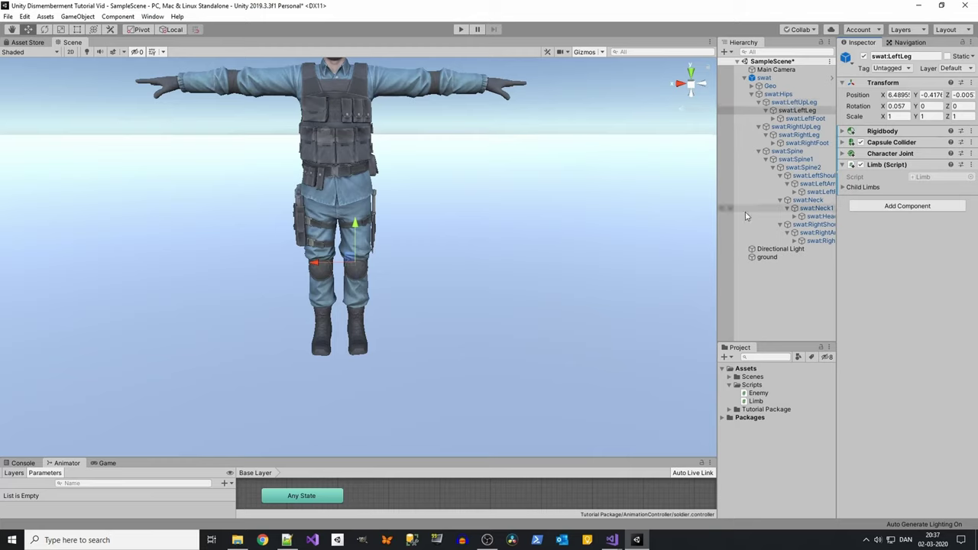
scroll(459, 272, "up", 5)
scroll(607, 245, "down", 3)
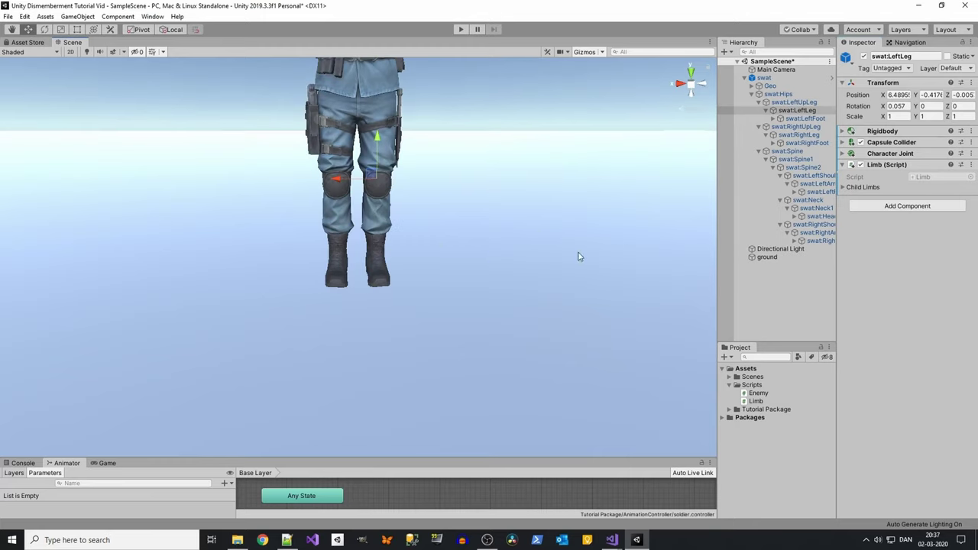
- Assign swat:LeftLeg as swat:LeftUpLeg's child limb
left_click(795, 102)
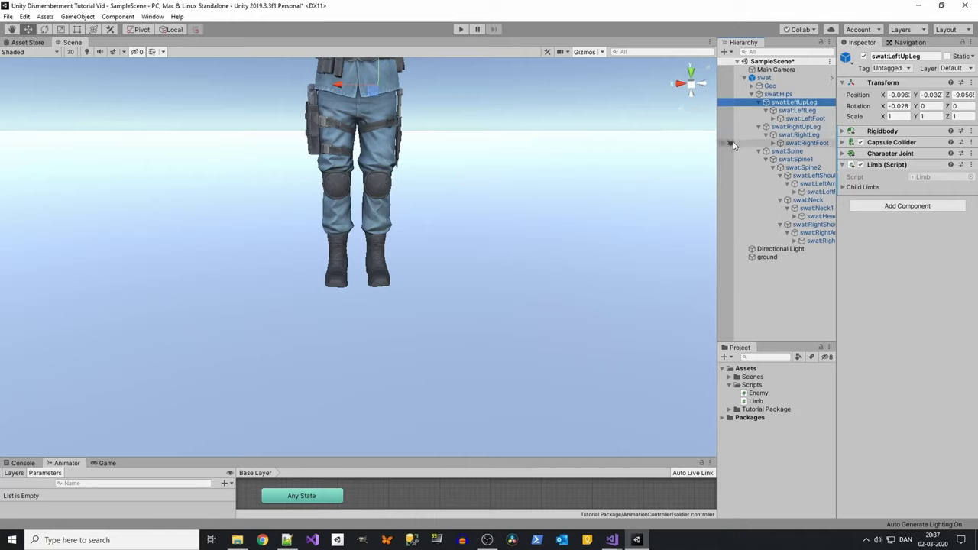
mouse_move(803, 115)
left_mouse_down()
mouse_move(841, 184)
mouse_move(814, 122)
mouse_move(921, 196)
left_mouse_up()
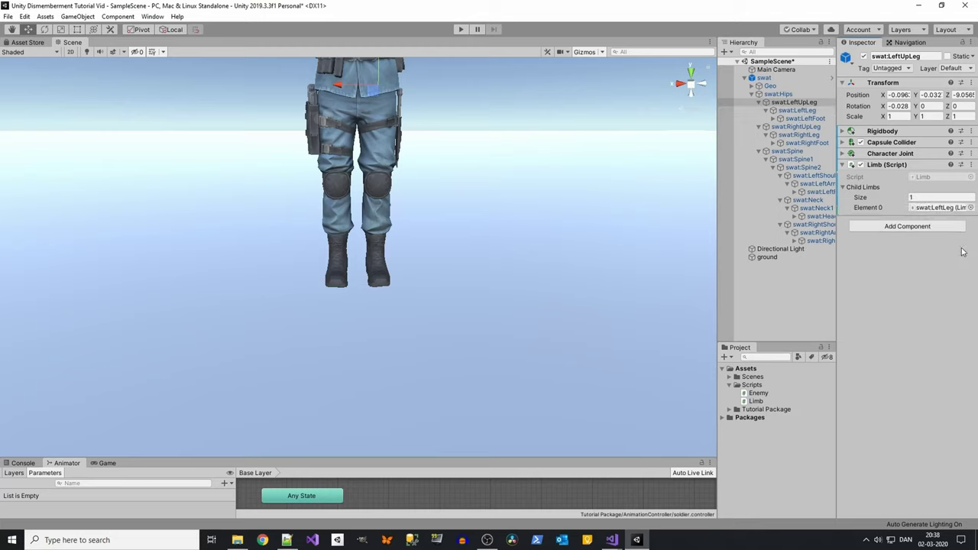
left_click(940, 208)
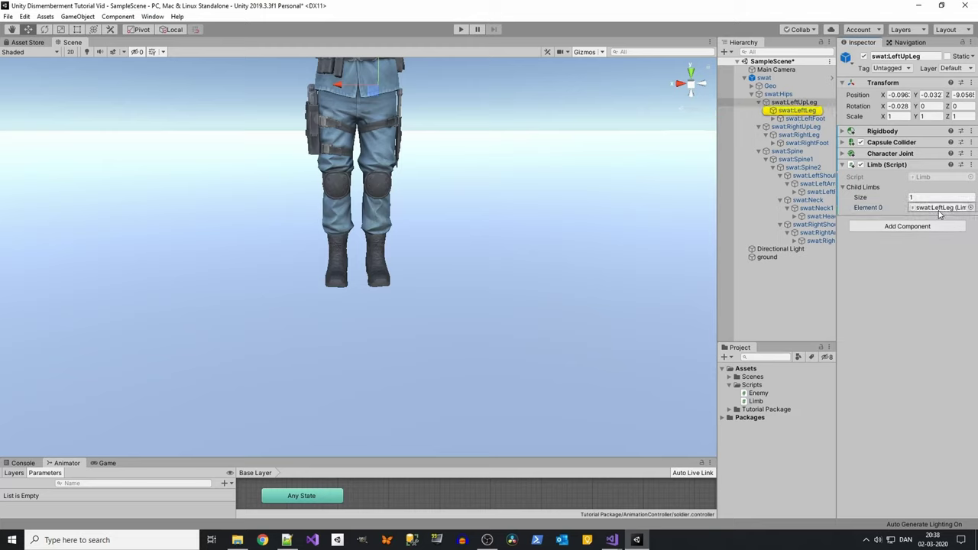
left_click(808, 112)
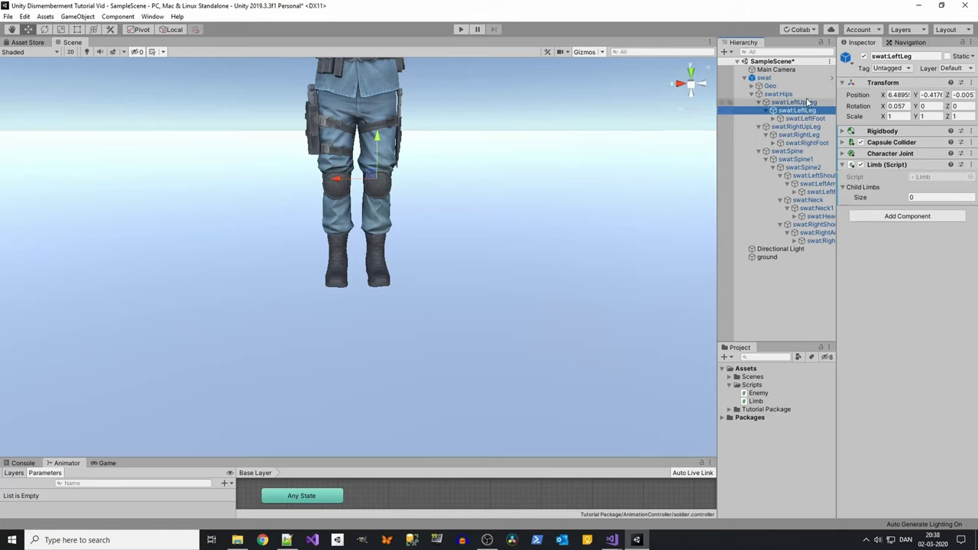
left_click_drag(805, 119, 871, 187)
double_click(940, 208)
mouse_move(566, 163)
left_mouse_down()
mouse_move(569, 216)
mouse_move(559, 198)
left_mouse_up()
- Attach the Limb script to swat:RightLeg and swat:RightUpLeg
left_click(775, 128)
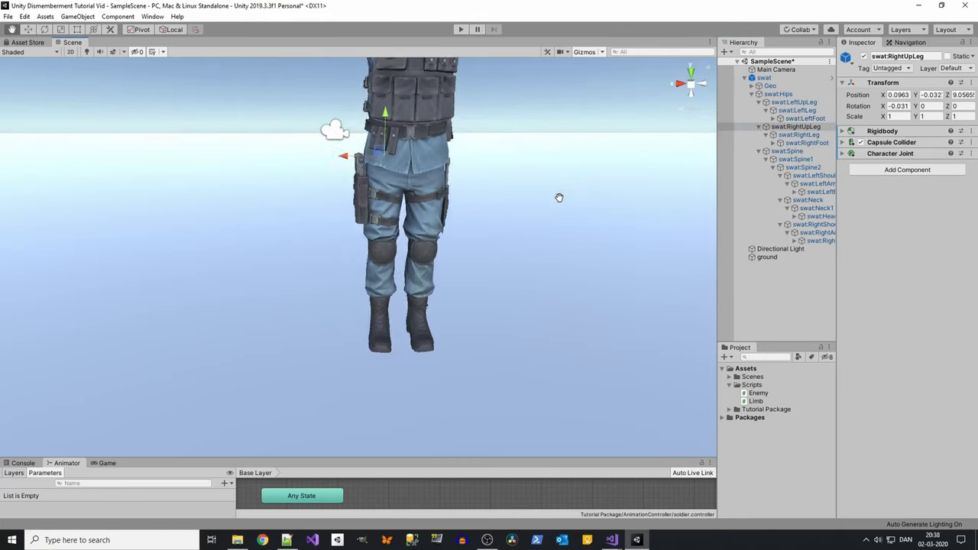
left_click(813, 135)
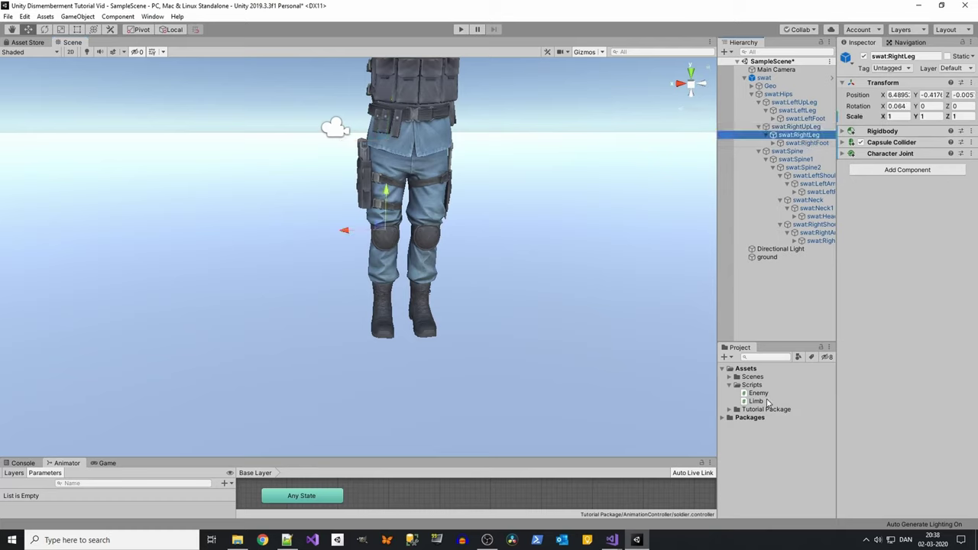
left_click_drag(768, 404, 799, 135)
left_click(797, 127)
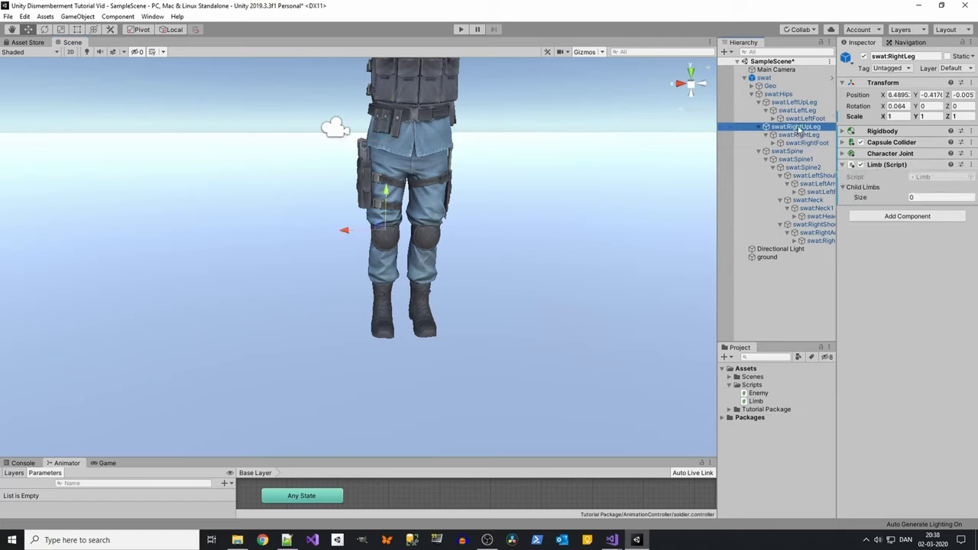
mouse_move(756, 402)
left_mouse_down()
mouse_move(798, 128)
mouse_move(927, 174)
mouse_move(934, 195)
left_mouse_up()
left_click(816, 138)
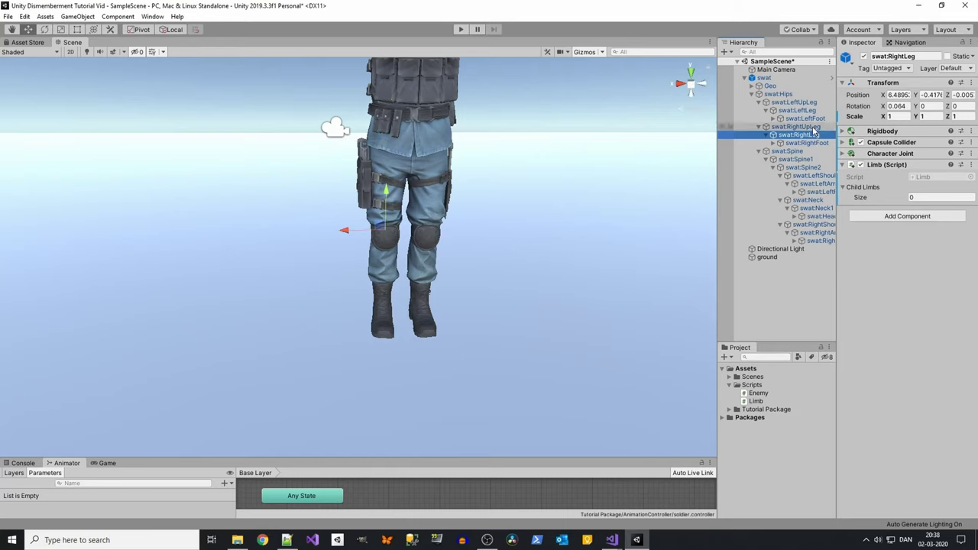
mouse_move(519, 203)
middle_mouse_down()
mouse_move(512, 218)
mouse_move(596, 352)
middle_mouse_up()
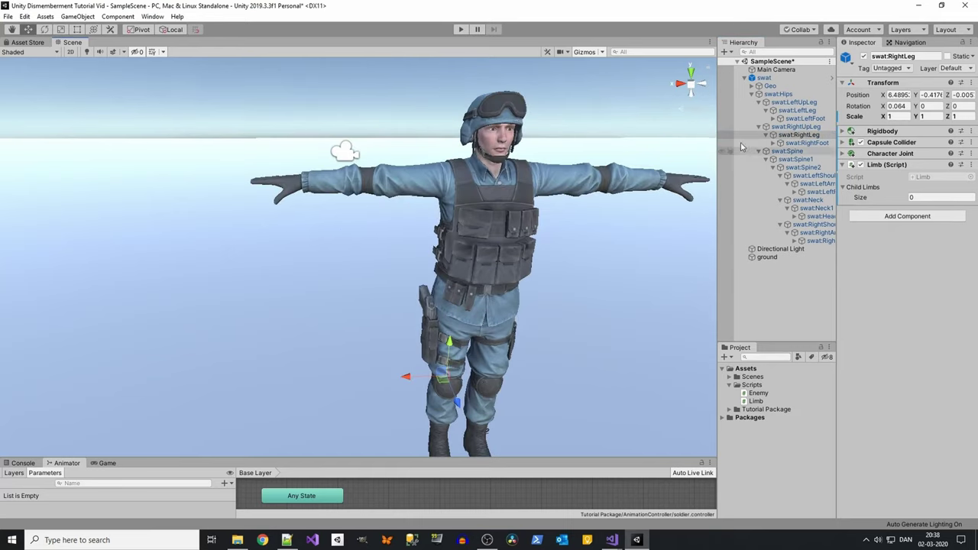
- Attach the Limb script to the swat left forearm and left arm bones
left_click(783, 159)
middle_click_drag(612, 208, 572, 184)
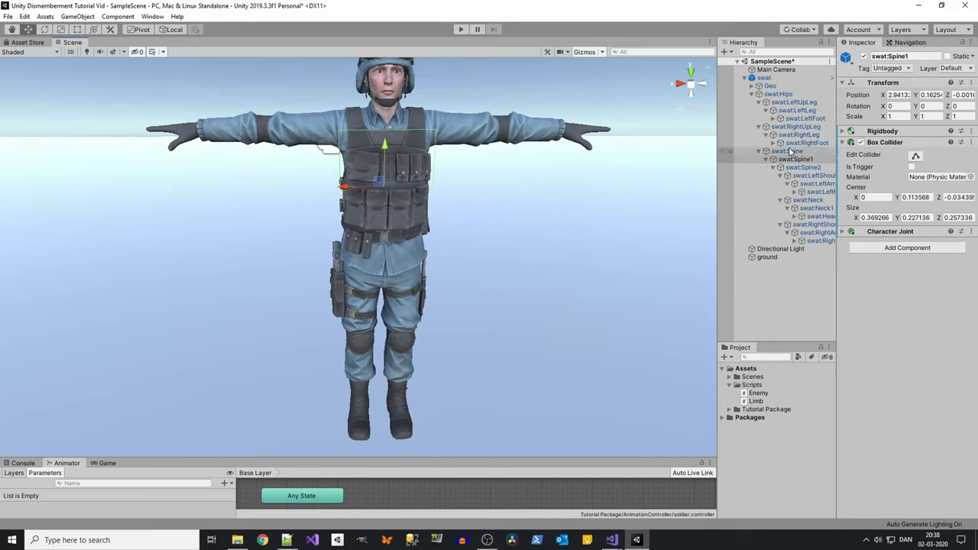
left_click(815, 176)
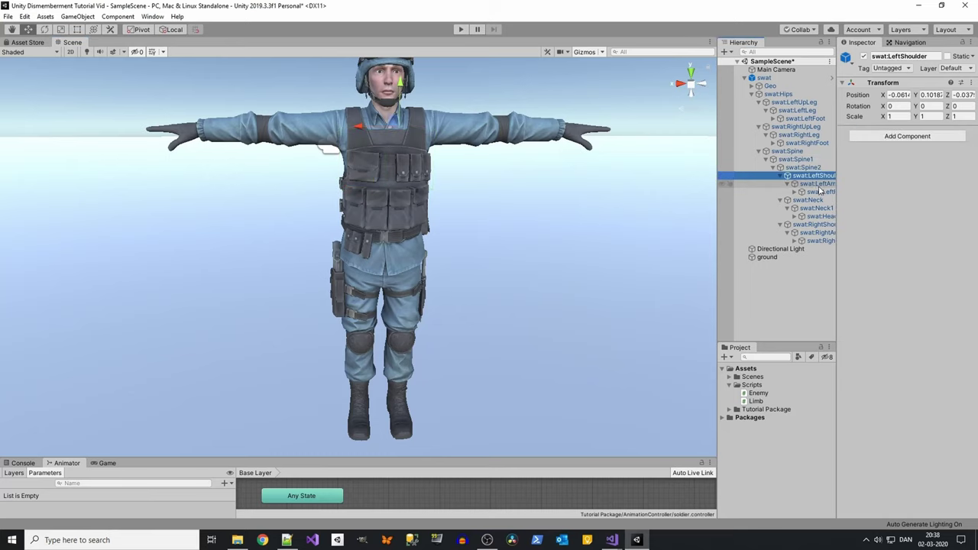
left_click(819, 192)
middle_click_drag(707, 200, 614, 203)
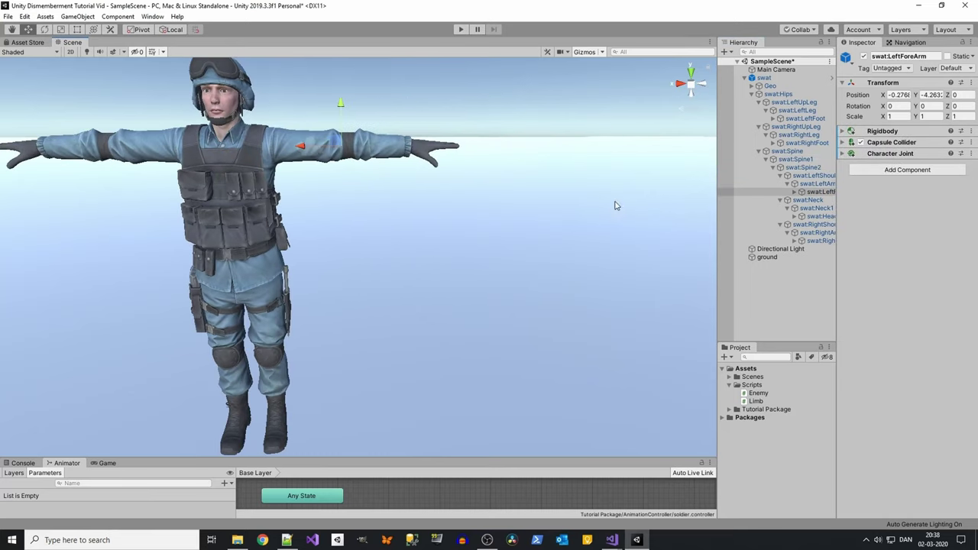
left_click(796, 192)
left_click(824, 201)
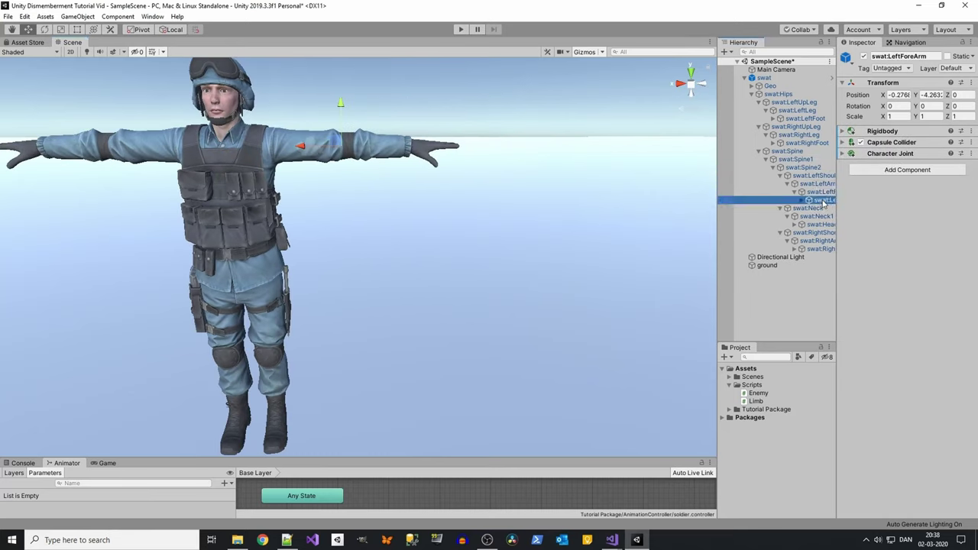
left_click(825, 193)
left_click_drag(755, 401, 899, 319)
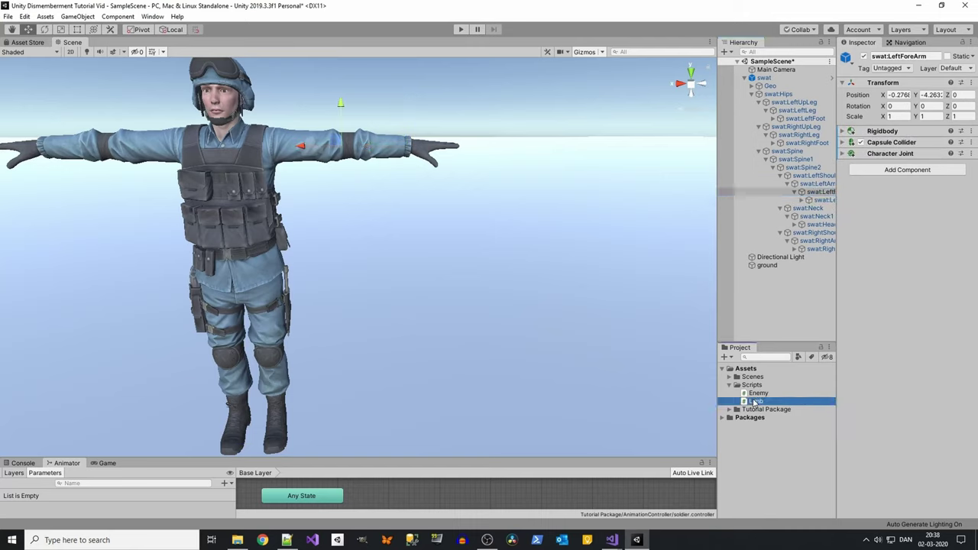
left_click(818, 183)
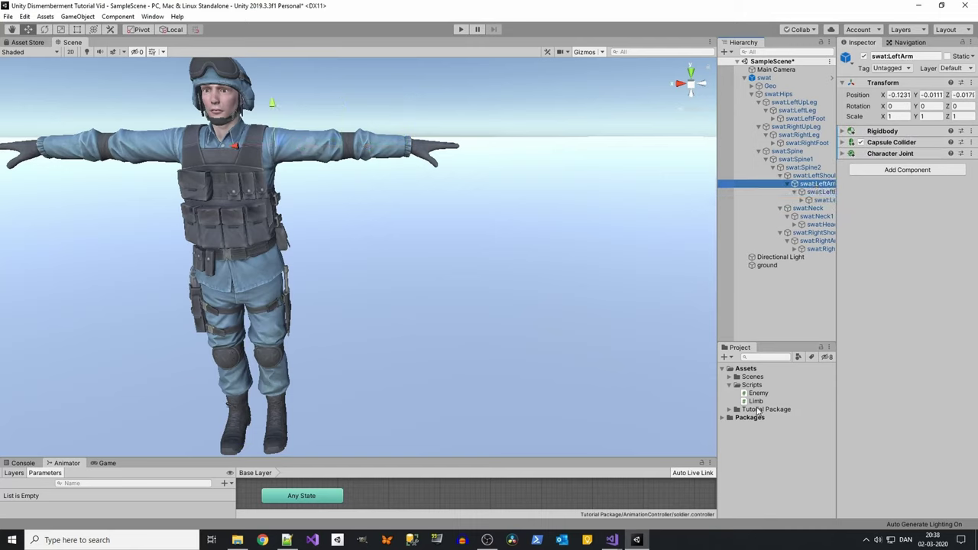
left_click_drag(756, 401, 821, 185)
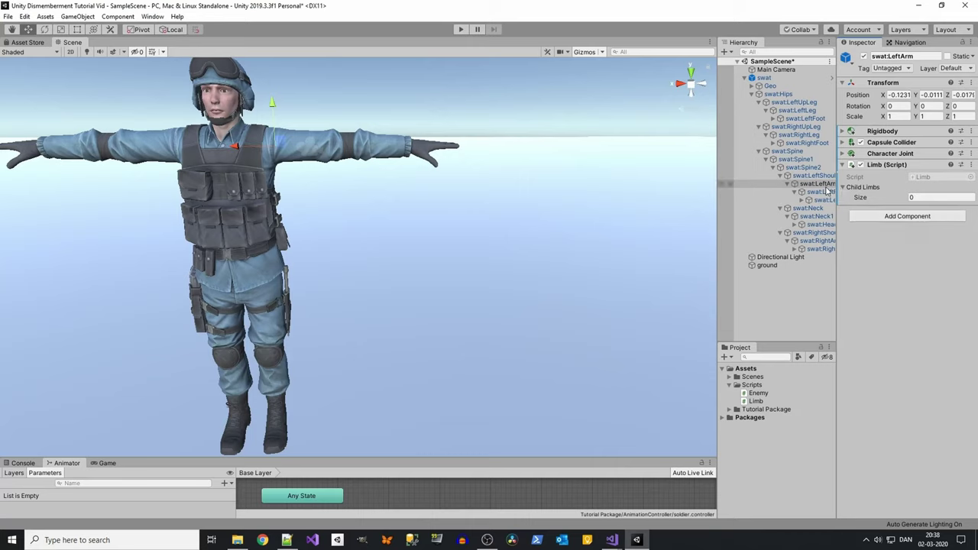
- Set swat:LeftForeArm as the left arm's child limb
left_click(827, 192)
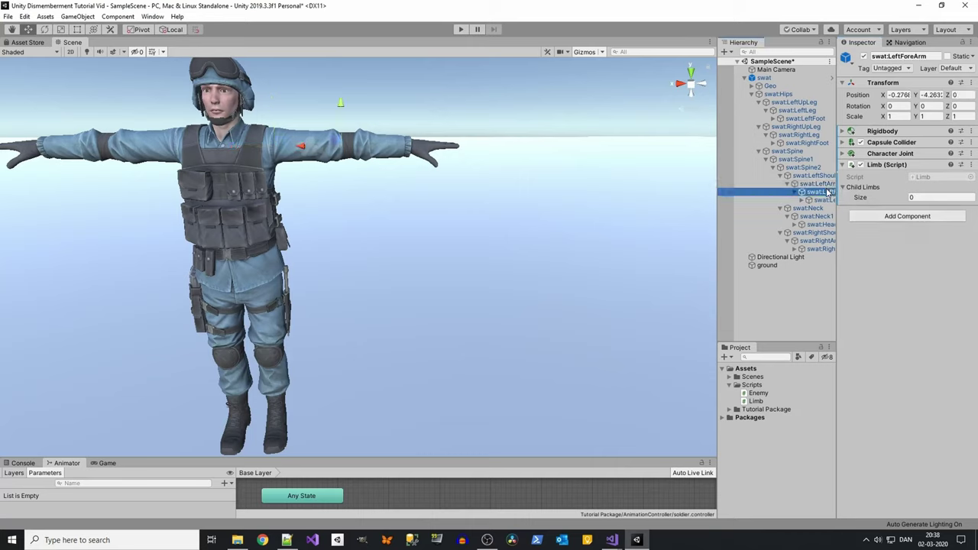
left_click(819, 184)
left_click_drag(824, 192, 951, 191)
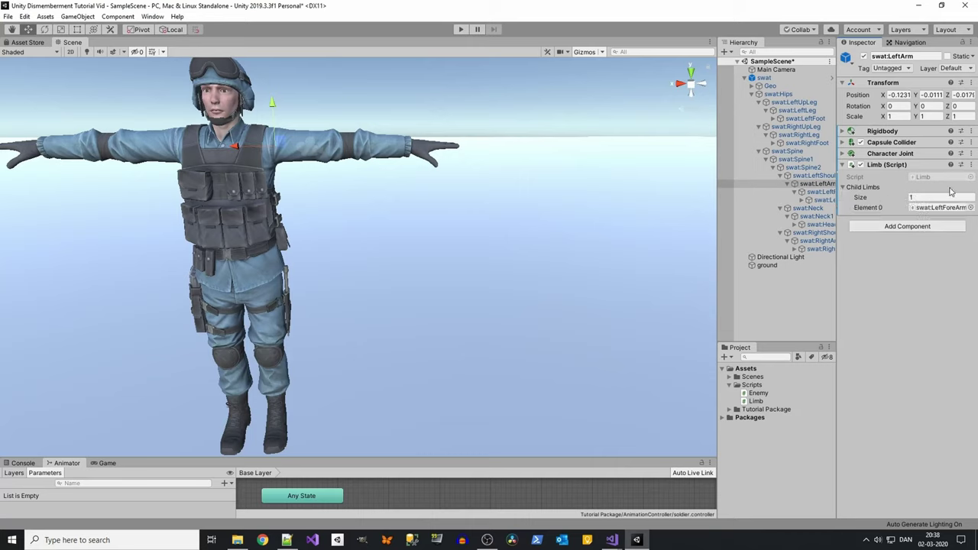
middle_click_drag(467, 215, 558, 210)
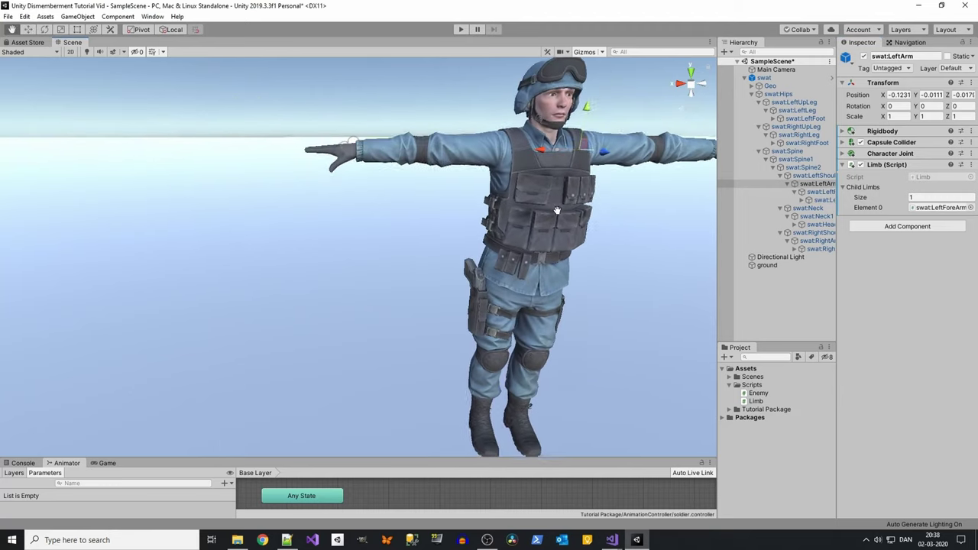
- Attach the Limb script to swat:RightForeArm and swat:RightArm
left_click(815, 234)
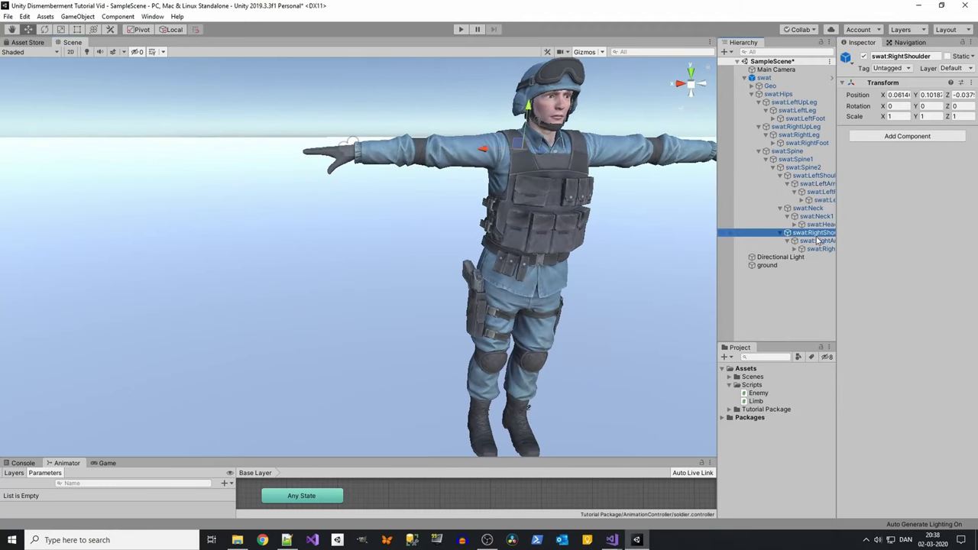
left_click(818, 241)
left_click(819, 249)
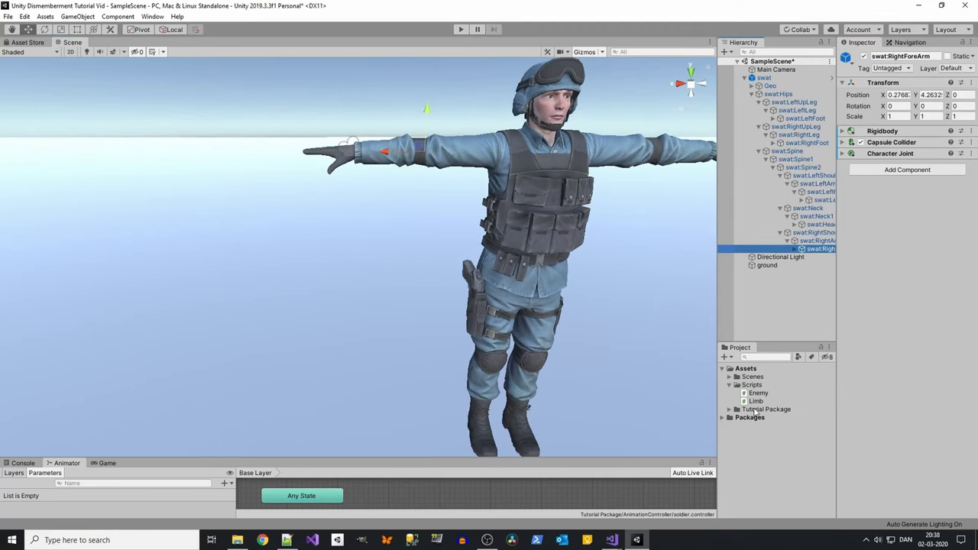
left_click_drag(756, 403, 930, 315)
left_click(818, 241)
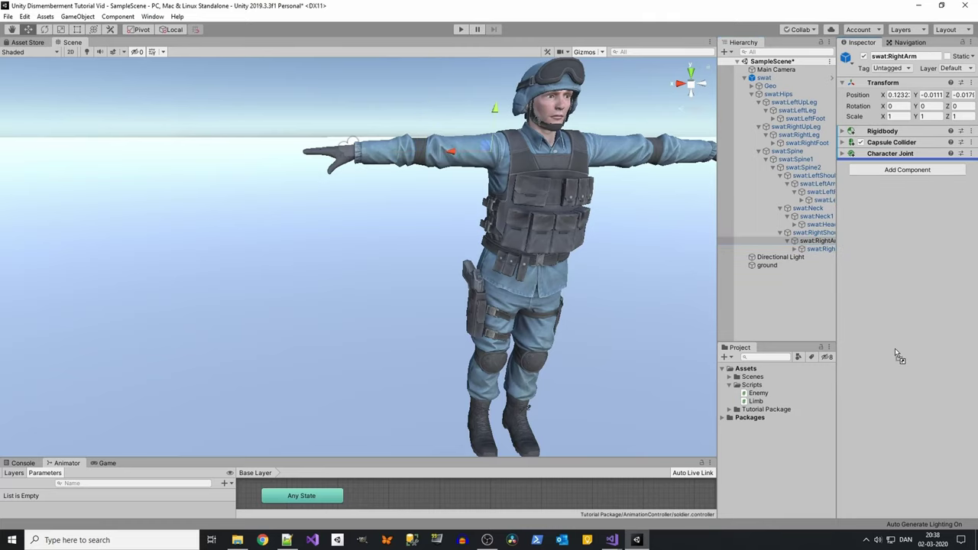
left_click_drag(770, 403, 896, 348)
- Set swat:RightForeArm as swat:RightArm's child limb and verify it
middle_click_drag(549, 250, 541, 250)
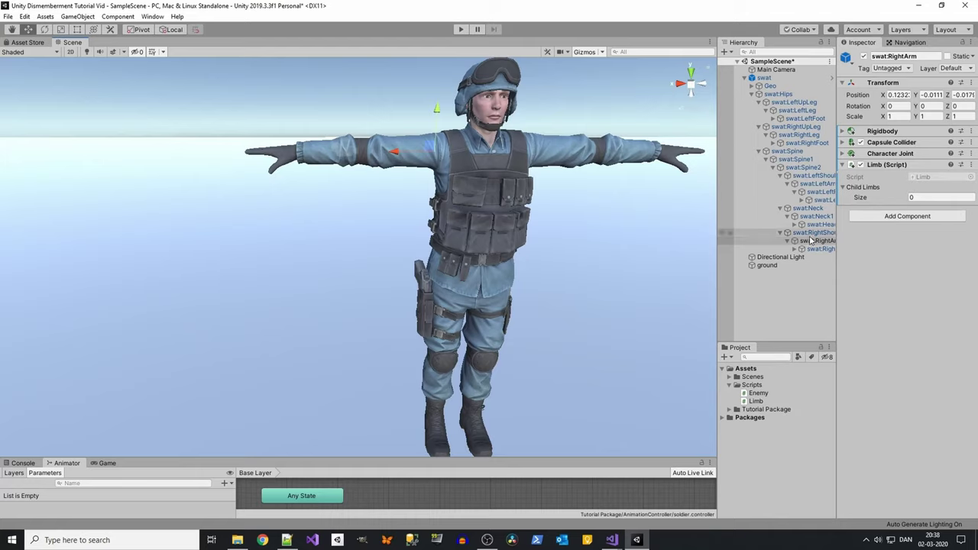
left_click_drag(820, 249, 914, 196)
scroll(579, 204, "down", 1)
scroll(568, 208, "down", 2)
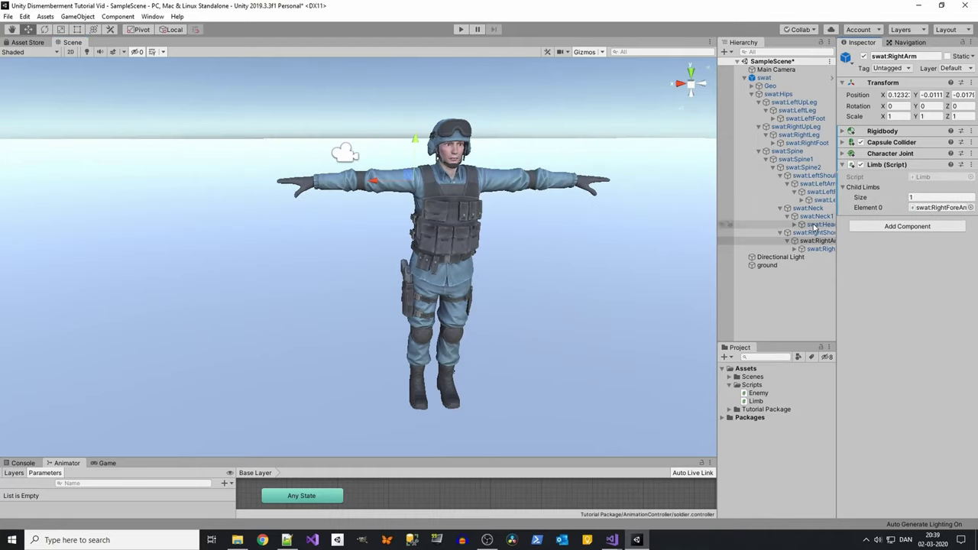
left_click(824, 233)
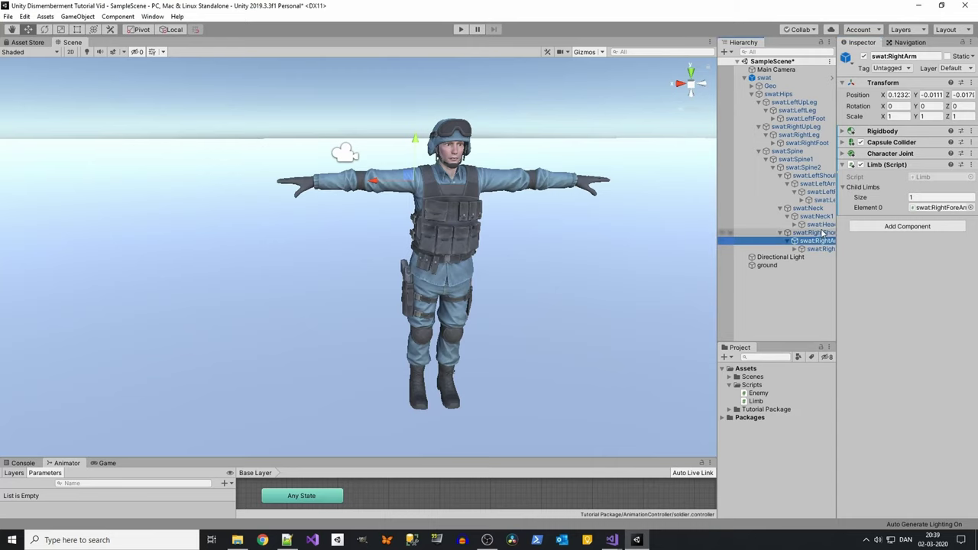
left_click_drag(818, 240, 812, 217)
left_click(807, 225)
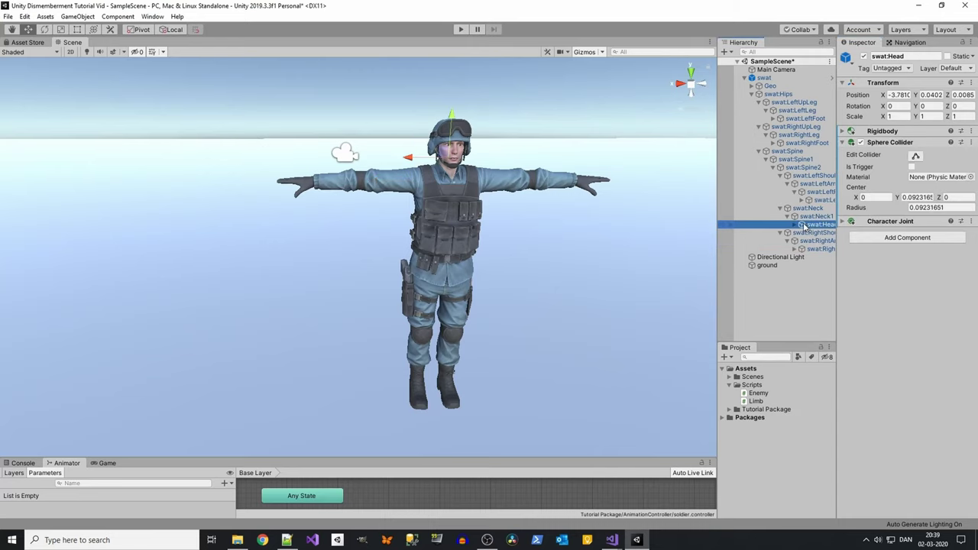
- Attach the Limb script to swat:Head and frame the head
middle_click_drag(620, 234, 554, 247)
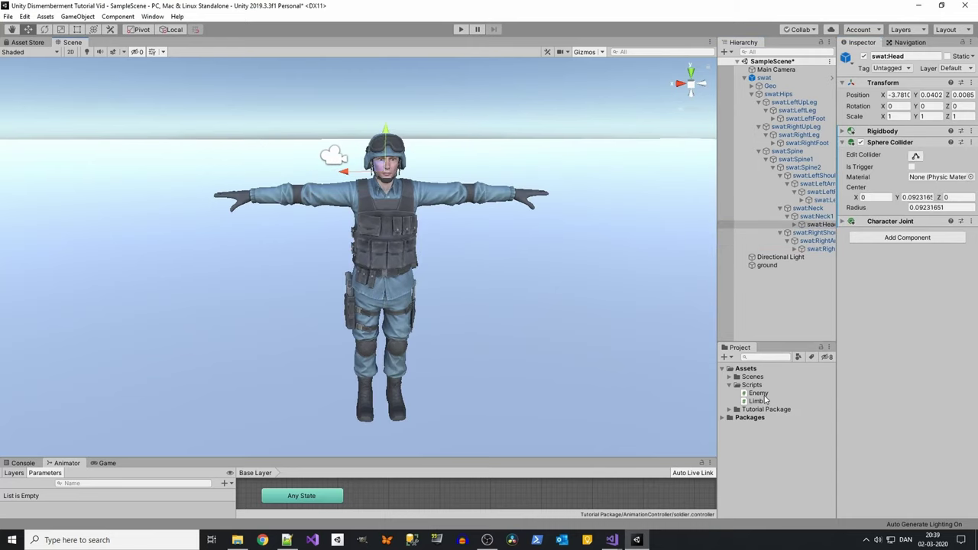
left_click_drag(756, 401, 914, 359)
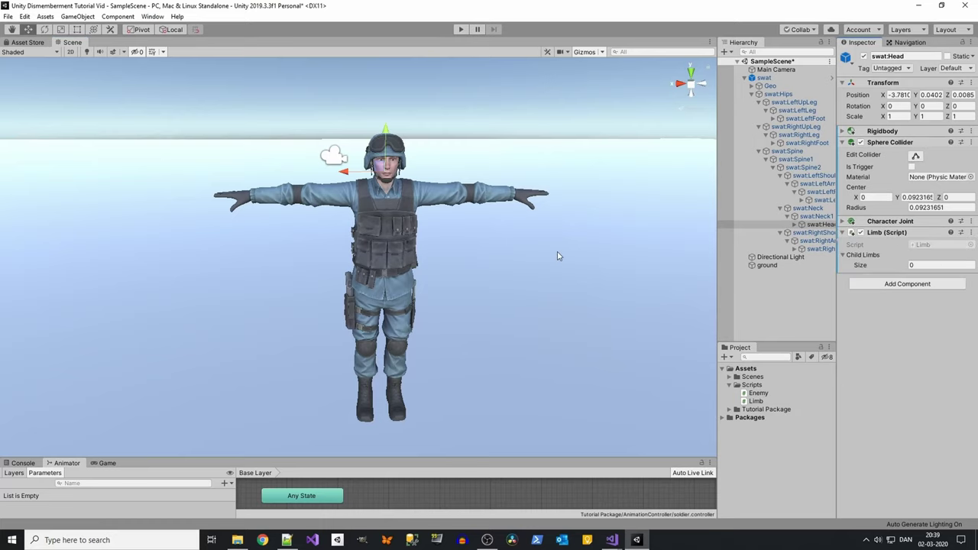
key("f")
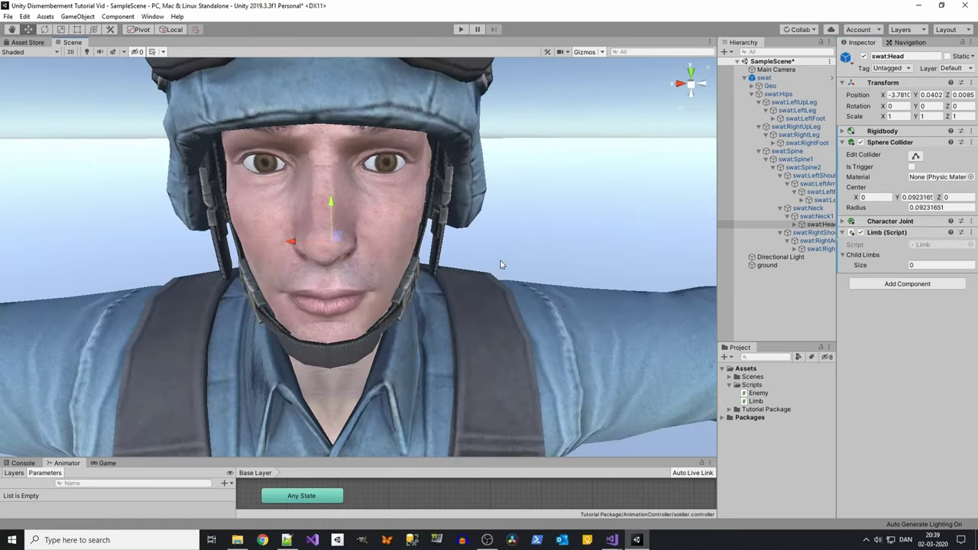
scroll(501, 265, "down", 5)
left_click_drag(500, 265, 531, 216, "alt")
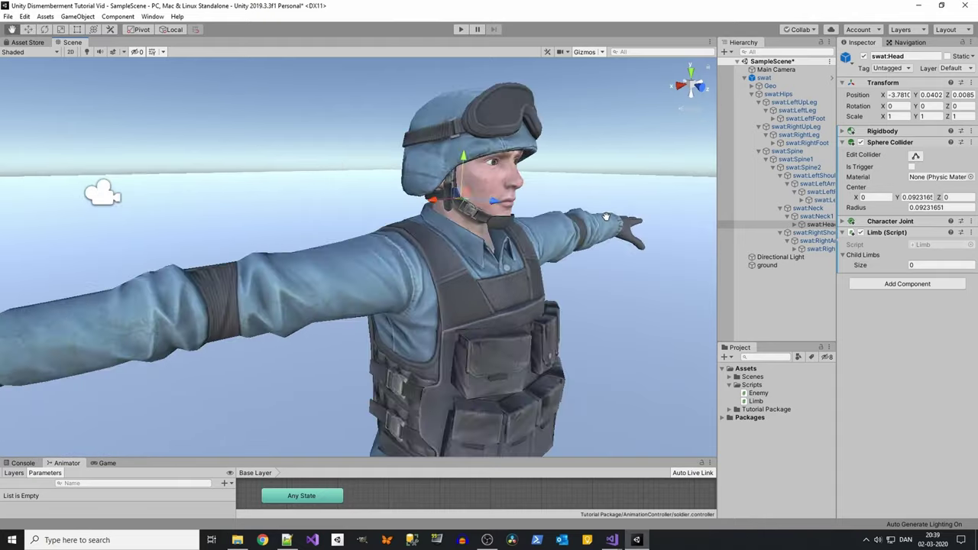
- Switch the Scene view to Wireframe to inspect the head collider, then back to Shaded
left_click(30, 52)
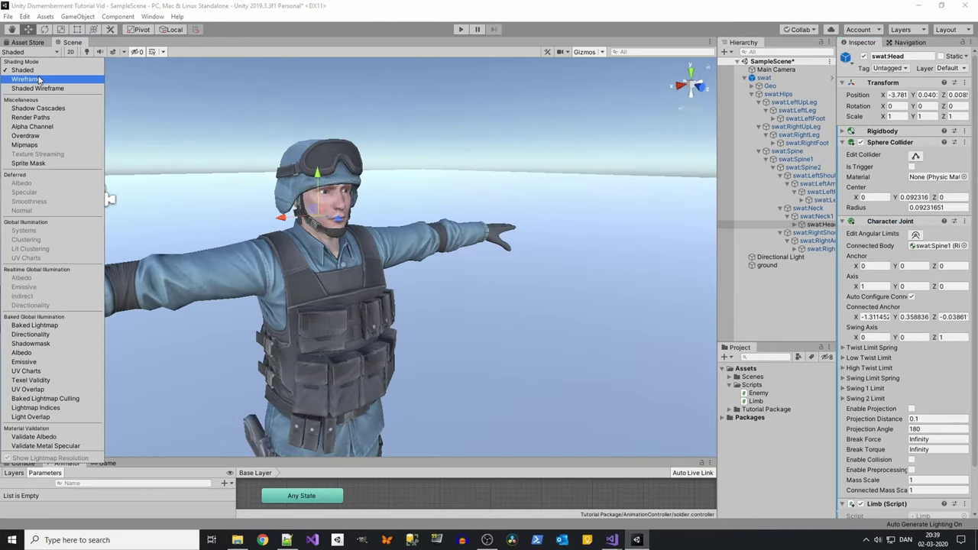
left_click(31, 80)
mouse_move(129, 126)
middle_mouse_down()
mouse_move(308, 168)
mouse_move(177, 105)
middle_mouse_up()
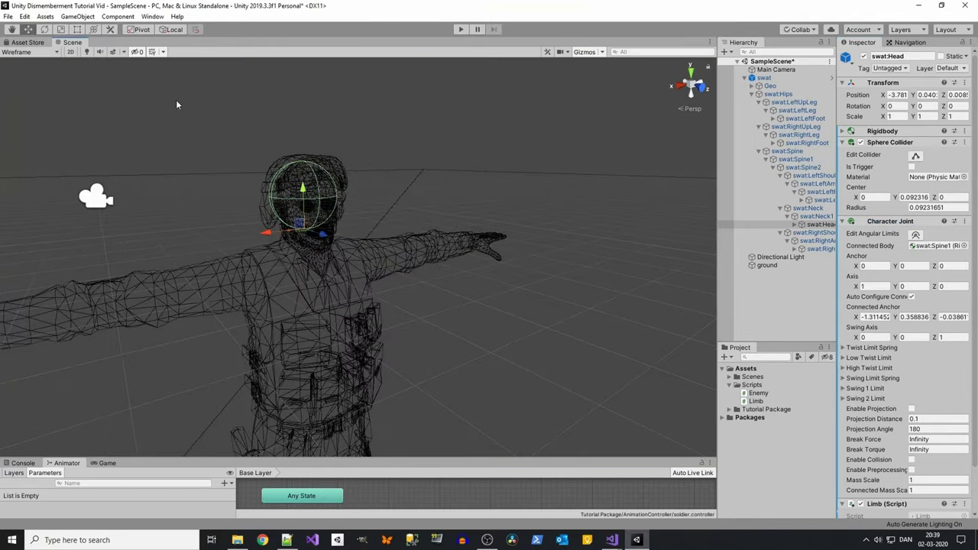
left_click(51, 53)
left_click(46, 68)
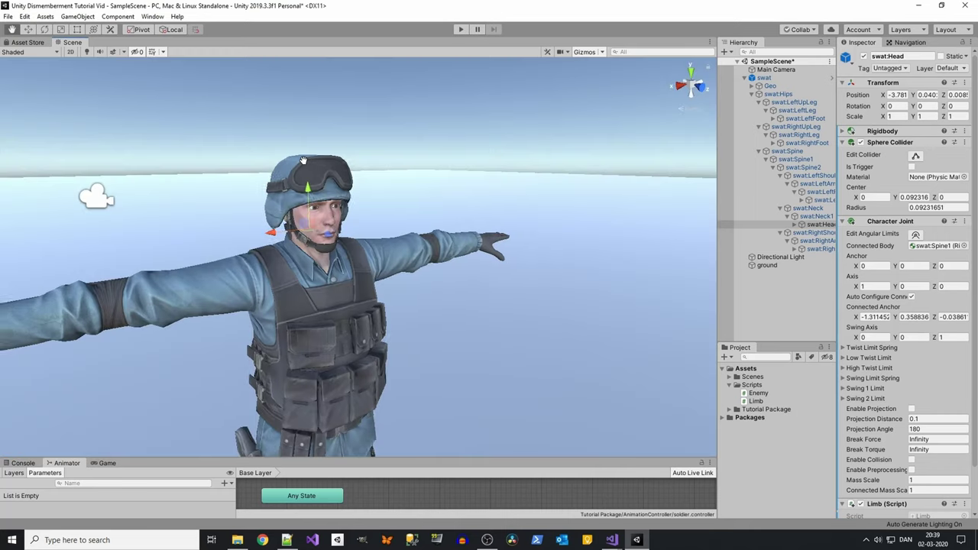
- Set the head's Sphere Collider radius to 0.12
left_click(914, 207)
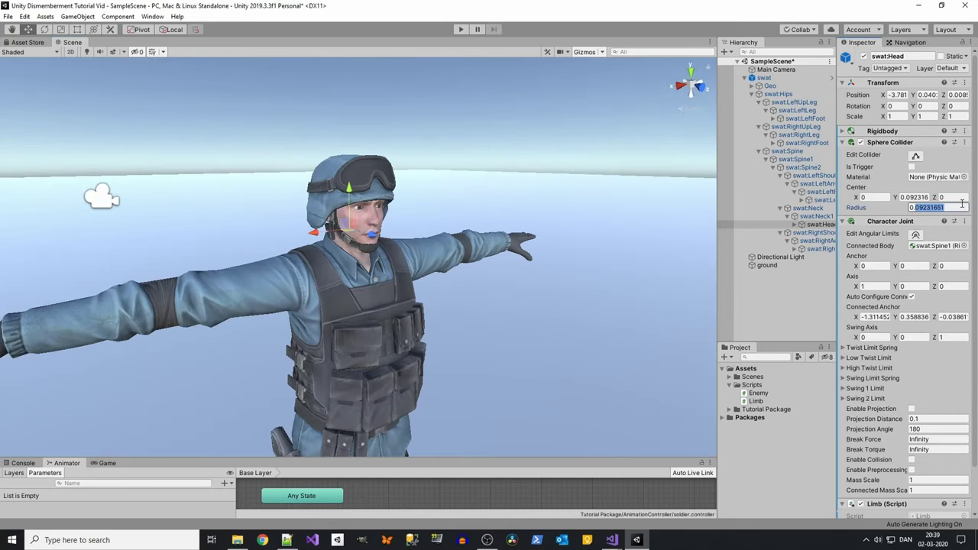
type("0.1")
key("BackSpace")
type("2")
type("5")
left_click_drag(257, 231, 398, 229, "alt")
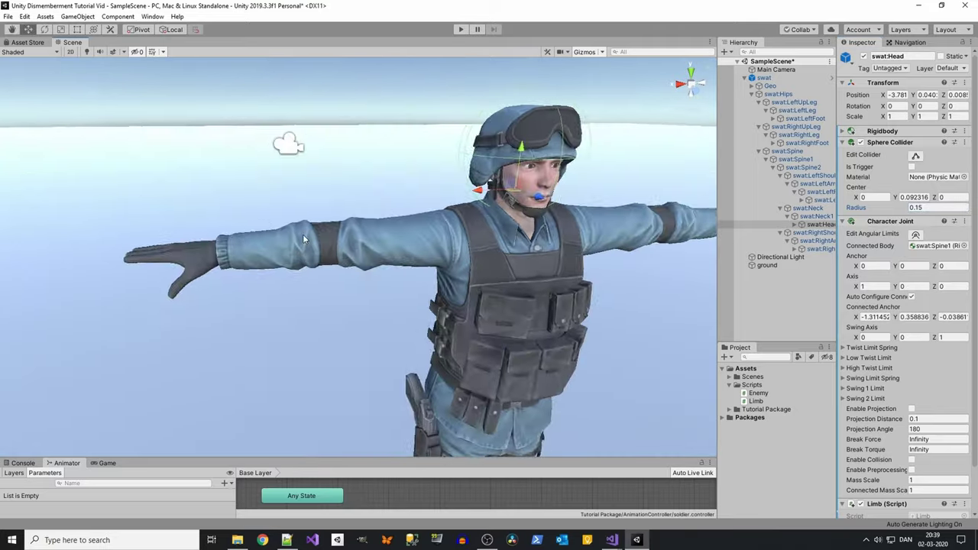
left_click(919, 207)
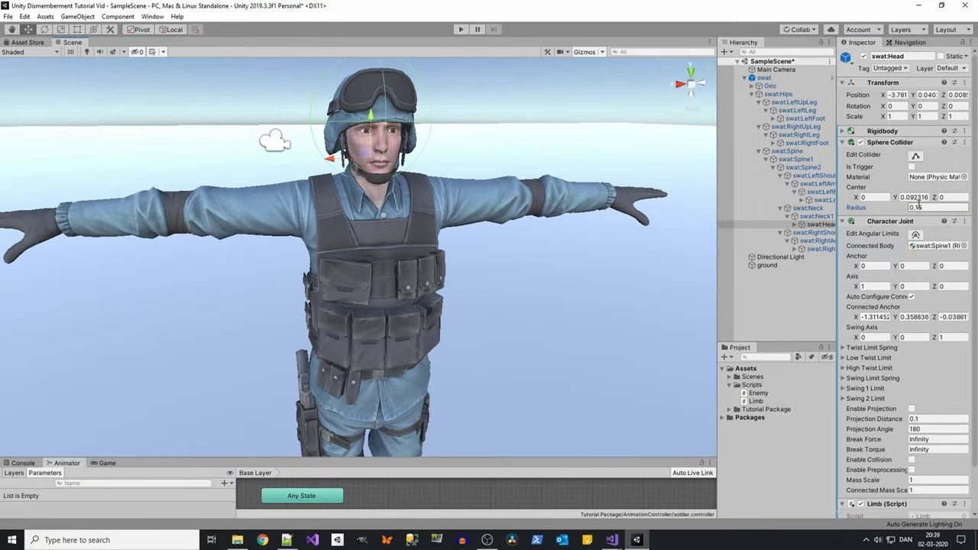
type("0.12")
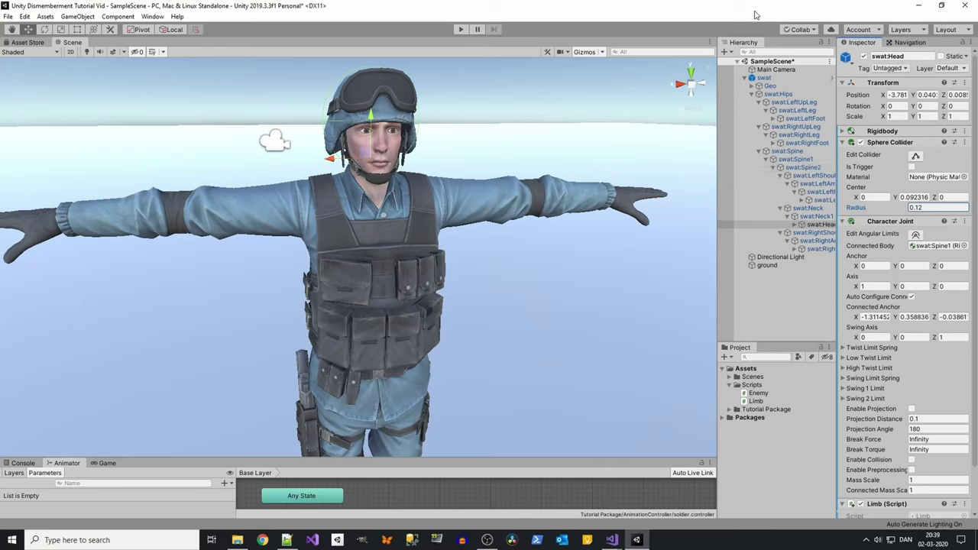
scroll(604, 235, "down", 5)
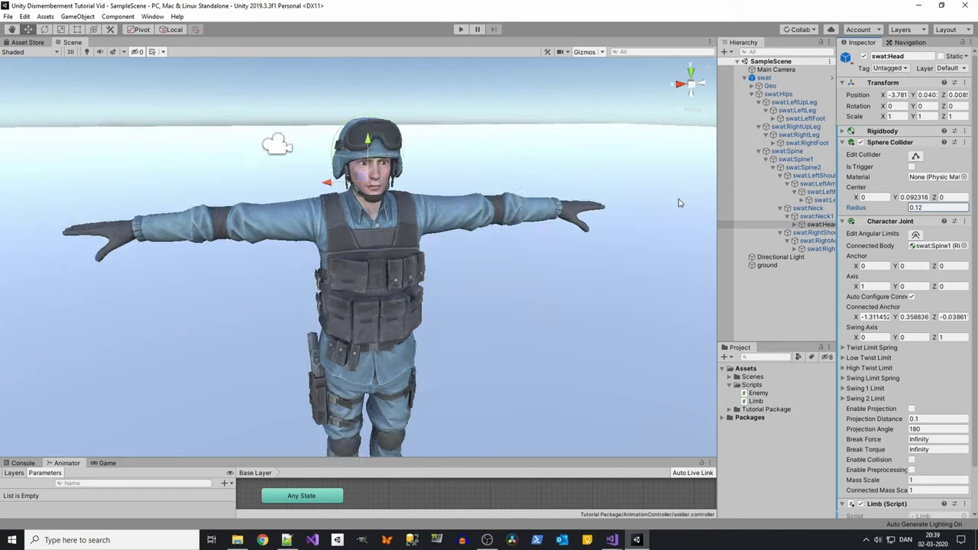
left_click(738, 409)
- Drag the FPSController prefab from the Tutorial Package into the scene
left_click(734, 410)
scroll(747, 420, "down", 3)
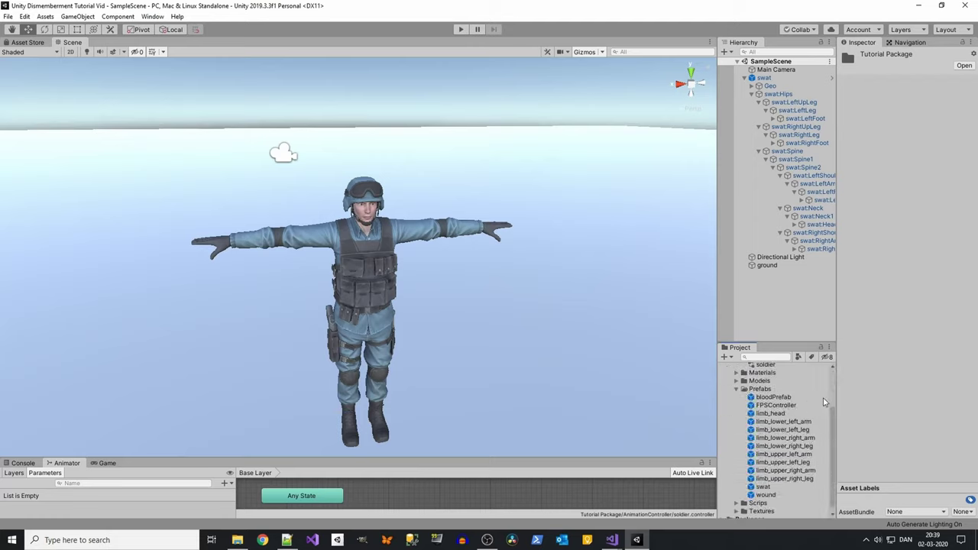
scroll(671, 293, "down", 2)
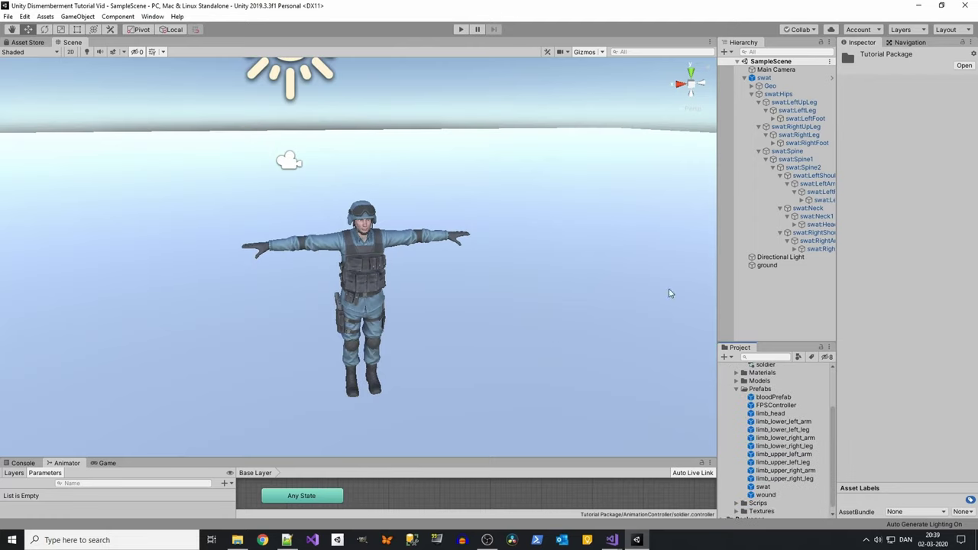
left_click(745, 77)
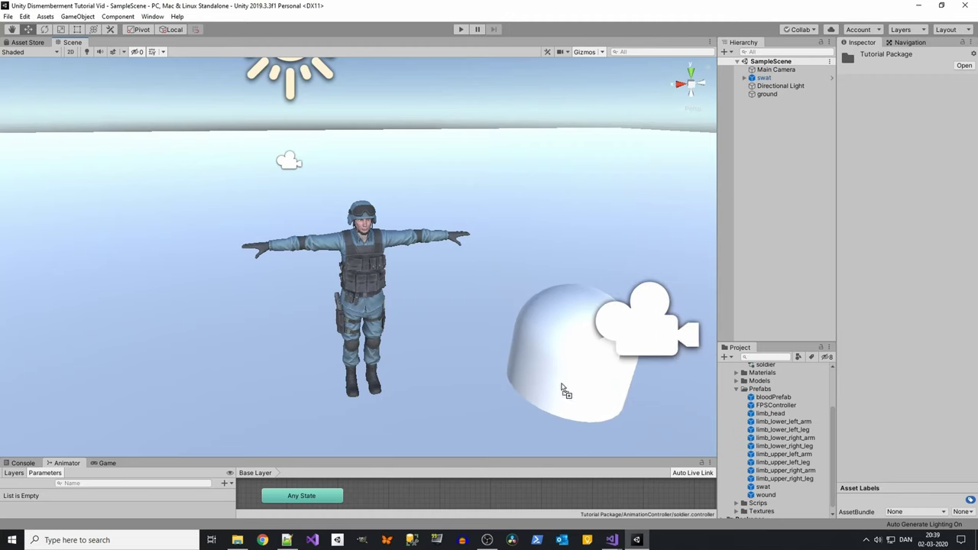
mouse_move(772, 412)
left_mouse_down()
mouse_move(525, 331)
mouse_move(616, 270)
left_mouse_up()
- Move the FPSController capsule down and forward to Z 4.143, then deselect it
scroll(616, 270, "down", 2)
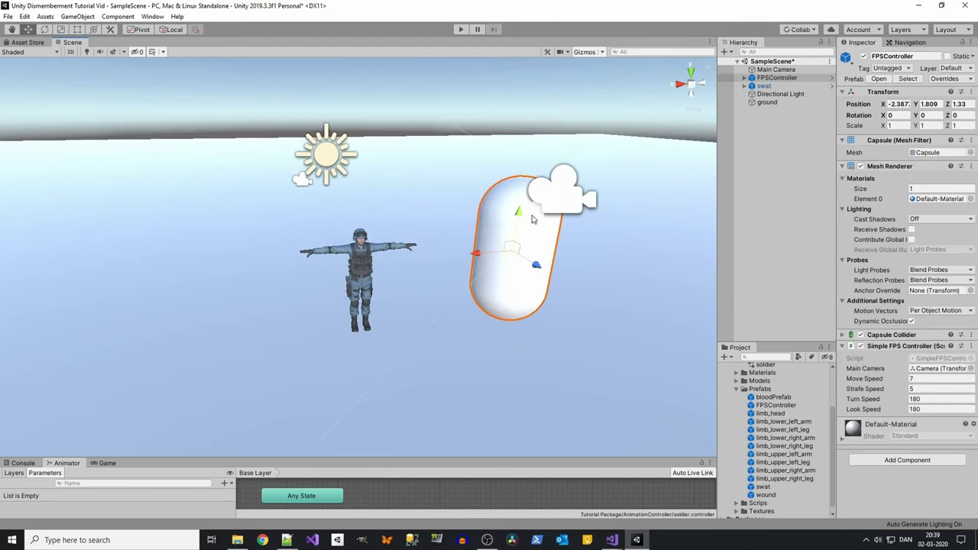
left_click_drag(533, 219, 490, 298)
scroll(490, 298, "down", 1)
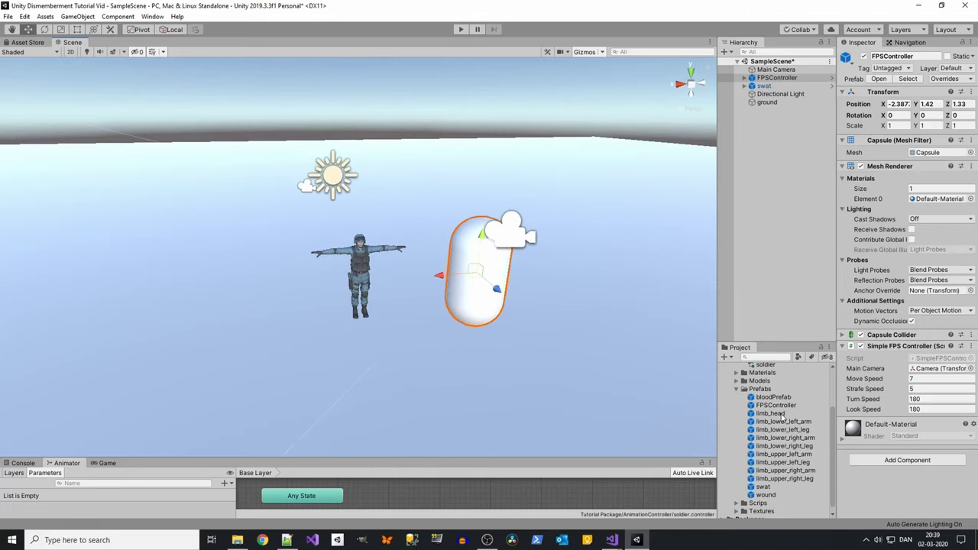
left_click_drag(497, 294, 604, 382)
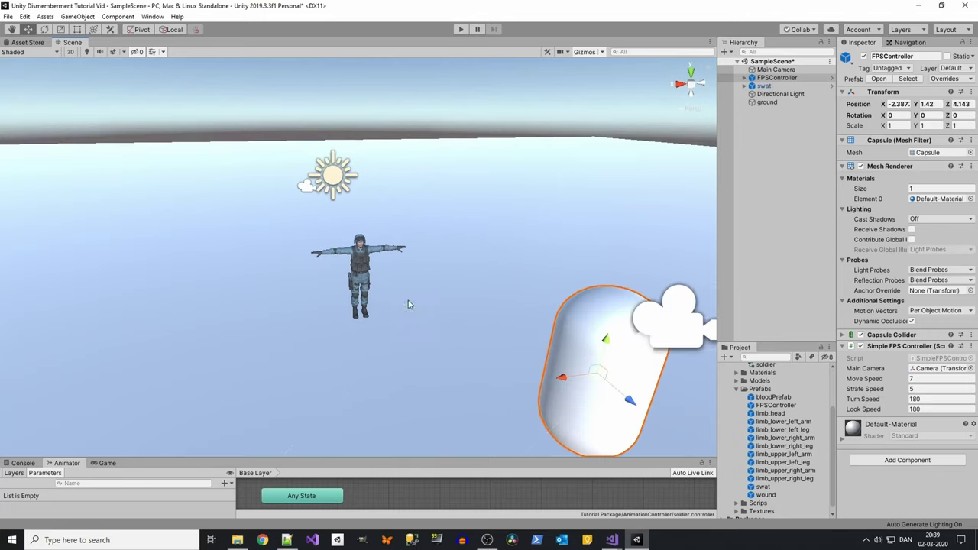
mouse_move(353, 340)
left_mouse_down("alt")
mouse_move(409, 382)
mouse_move(763, 189)
left_mouse_up("alt")
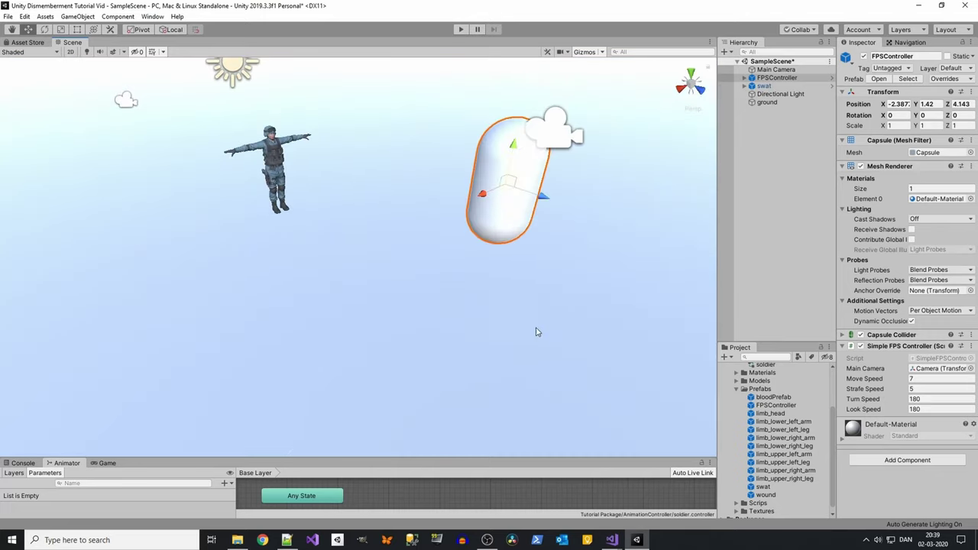
left_click(788, 143)
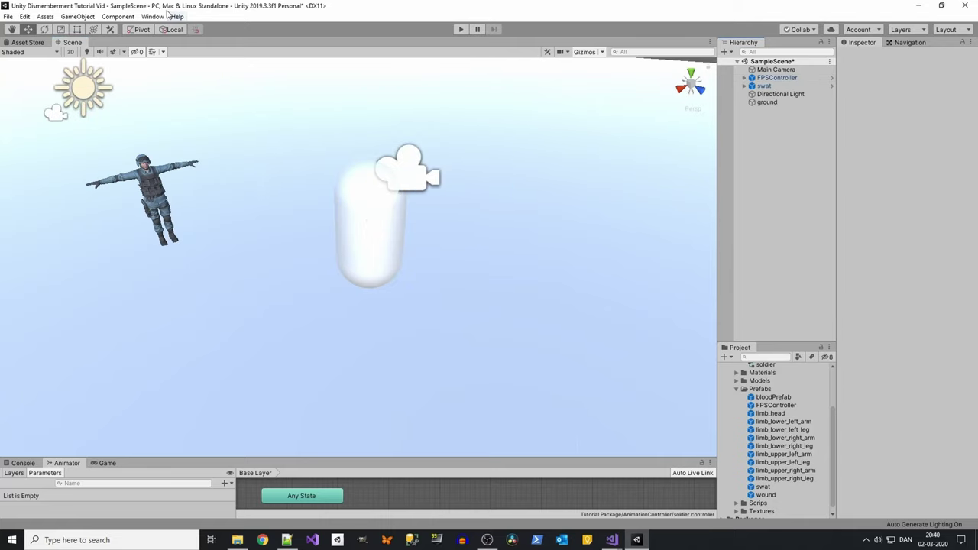
- Create a UI Image on a new Canvas and enlarge the Game view preview
left_click(78, 16)
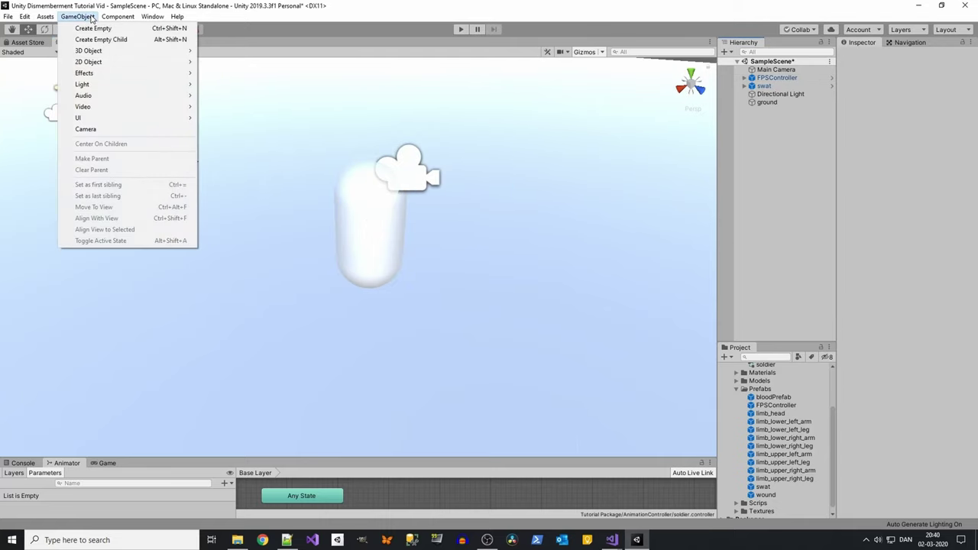
mouse_move(121, 119)
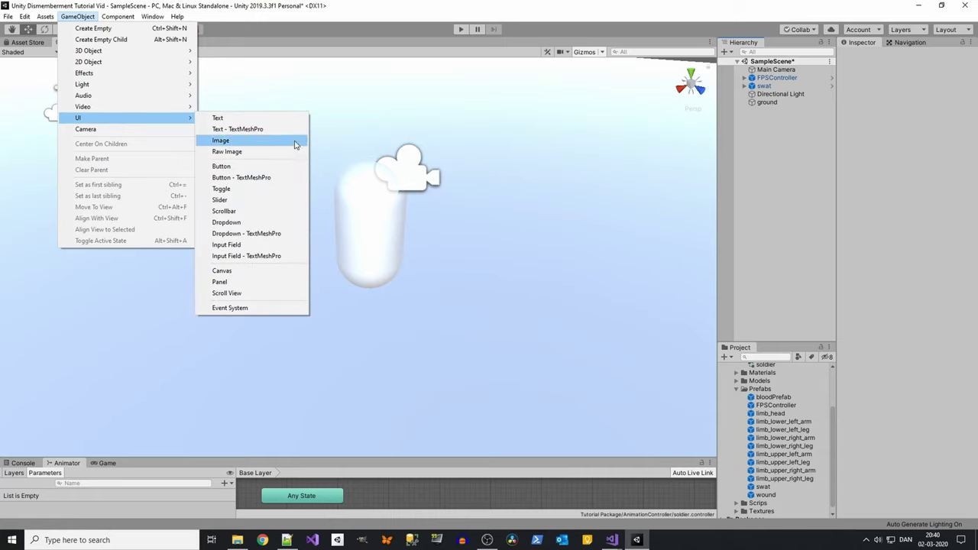
left_click(295, 143)
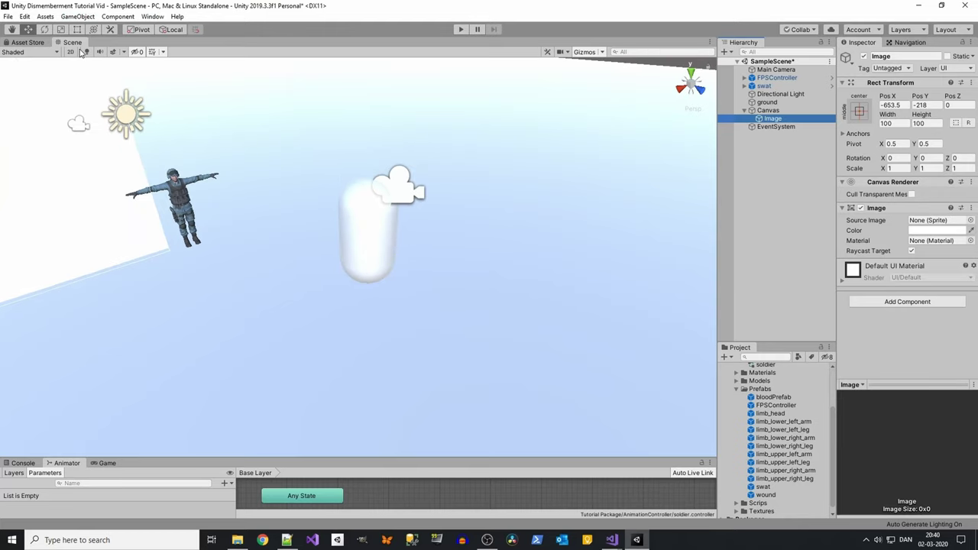
left_click(104, 463)
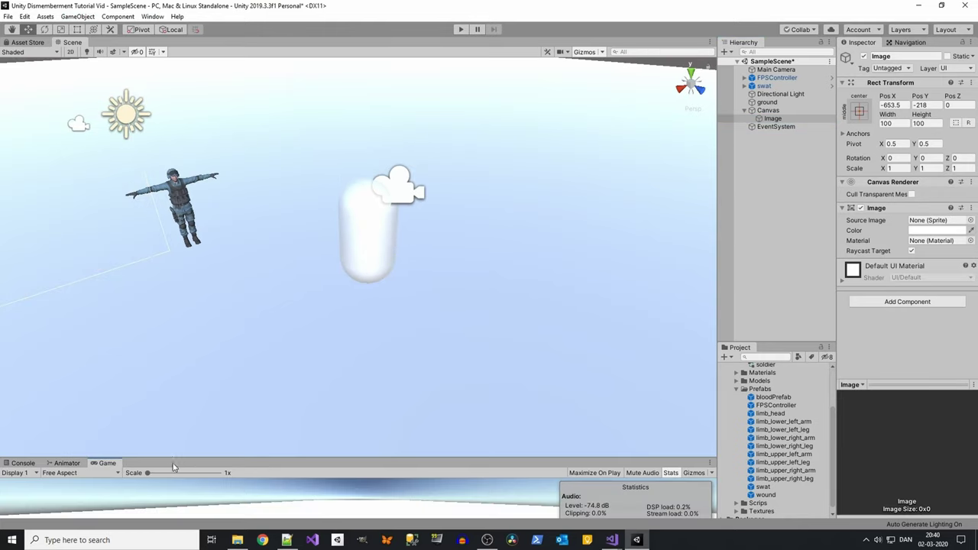
left_click_drag(175, 458, 321, 115)
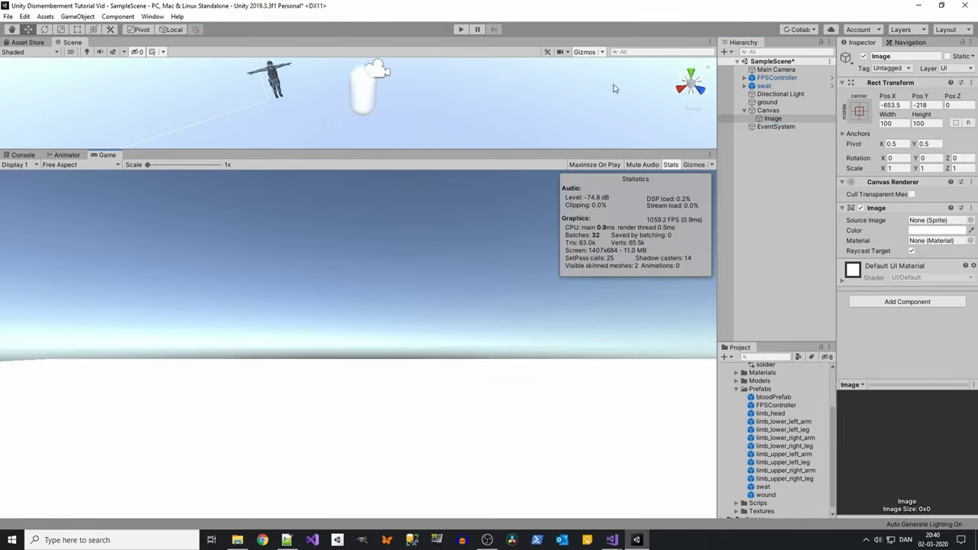
- Centre the Image at Pos X 0 / Pos Y 0 and make its colour pure red
left_click(788, 110)
left_click(793, 118)
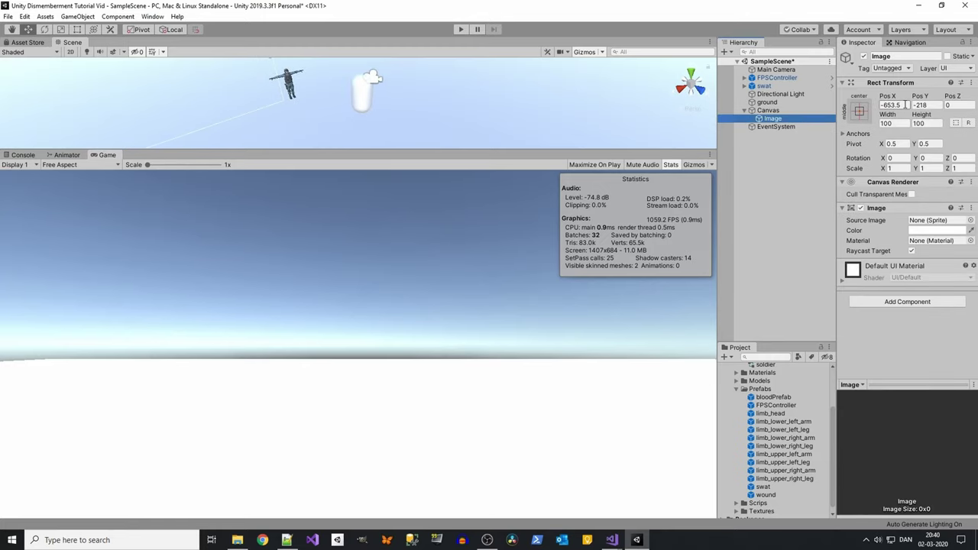
double_click(906, 105)
type("0")
double_click(926, 105)
type("0")
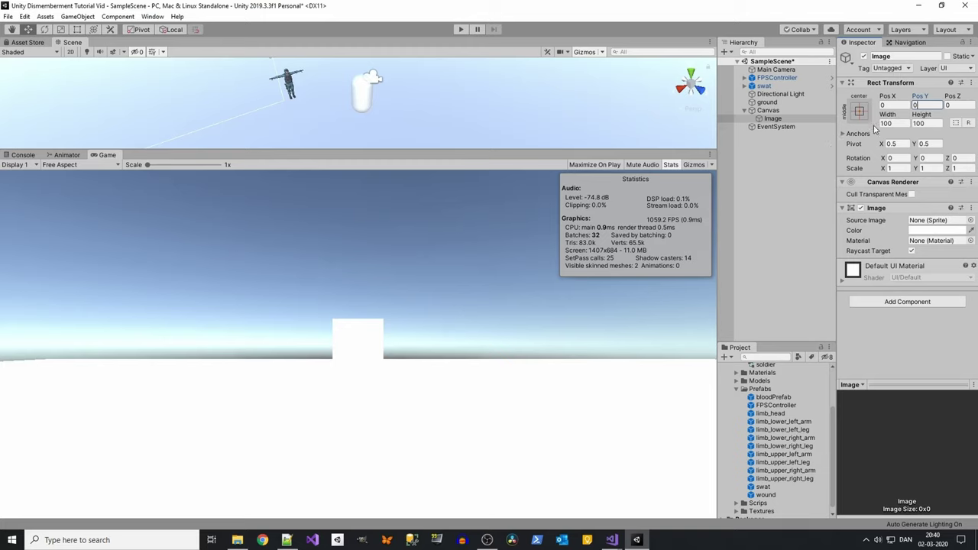
left_click(941, 231)
left_click_drag(572, 122, 692, 29)
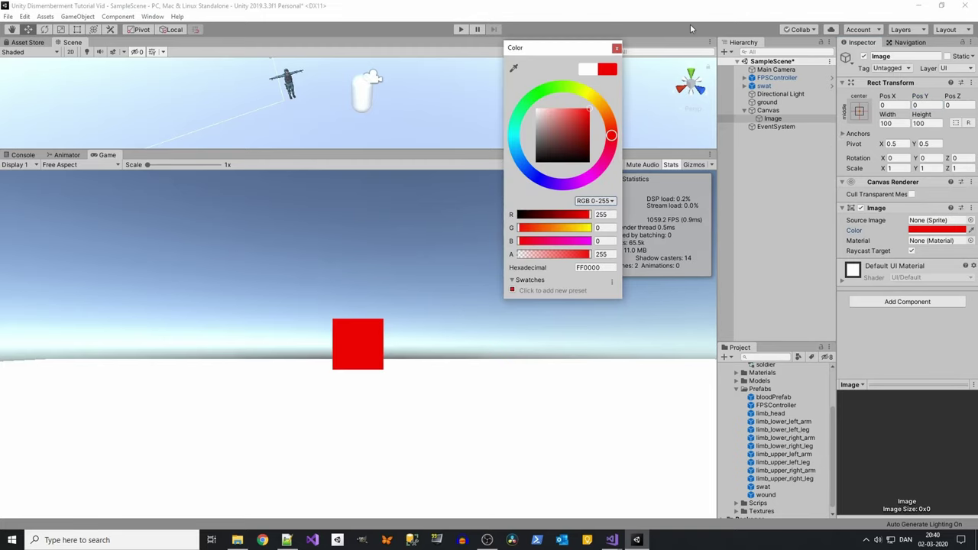
- Set the Image's width and height to 5
double_click(907, 122)
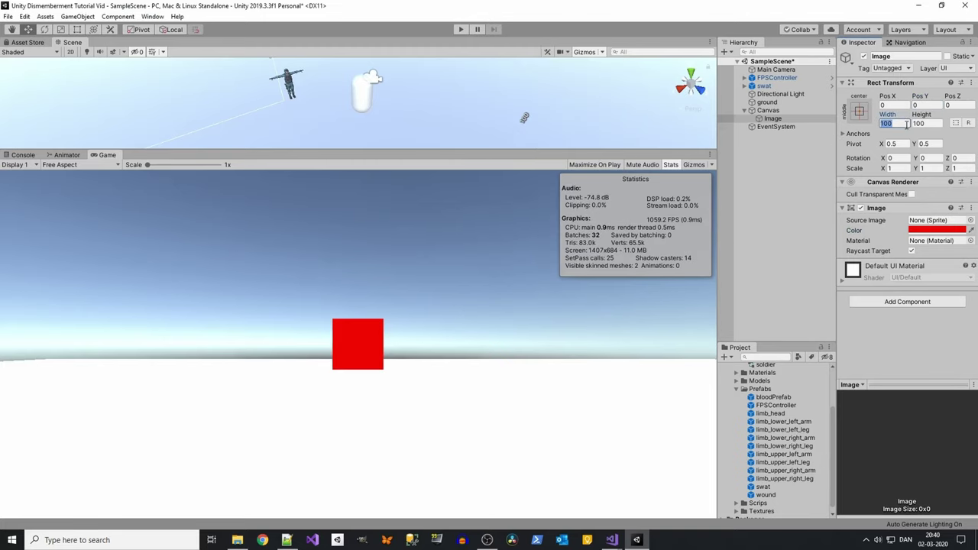
type("1")
double_click(936, 124)
type("1")
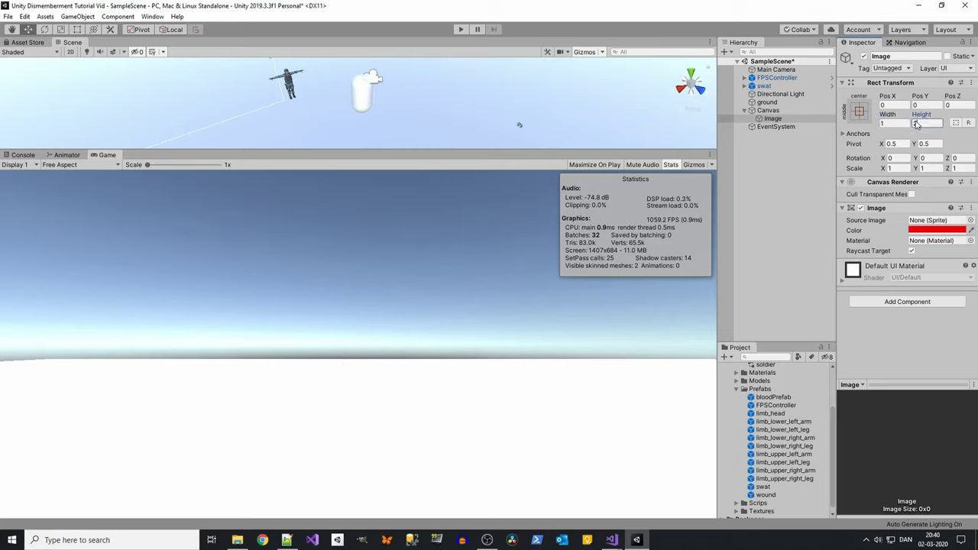
type("5")
double_click(897, 123)
type("5")
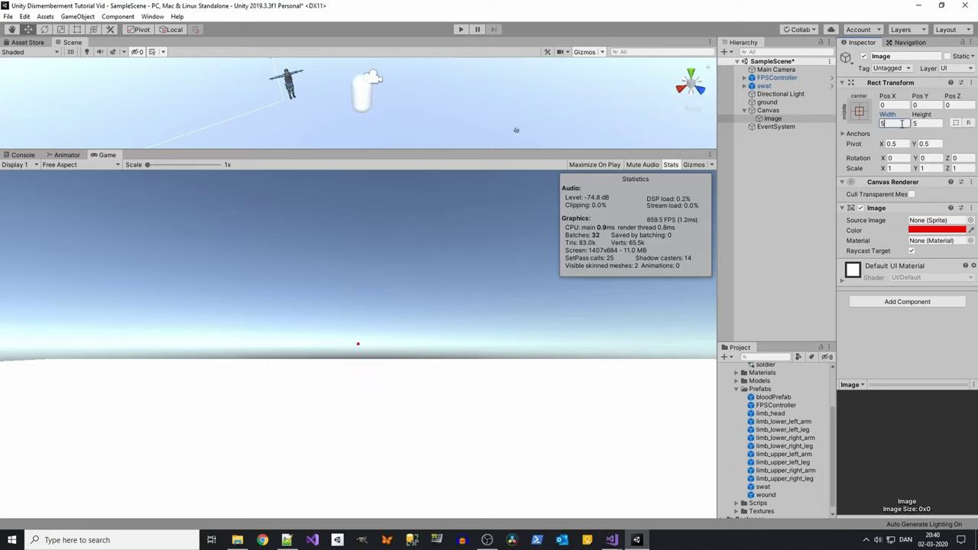
- Select FPSController and locate its SimpleFPSController script in the project assets
left_click_drag(578, 157, 533, 392)
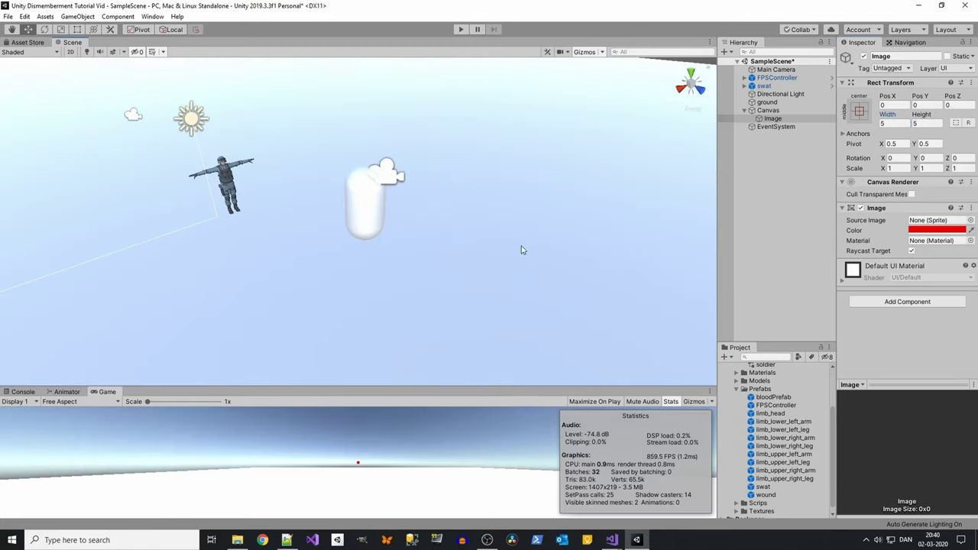
middle_click_drag(441, 227, 694, 214)
left_click(745, 110)
mouse_move(386, 183)
middle_mouse_down()
mouse_move(470, 180)
mouse_move(324, 153)
middle_mouse_up()
left_click(325, 153)
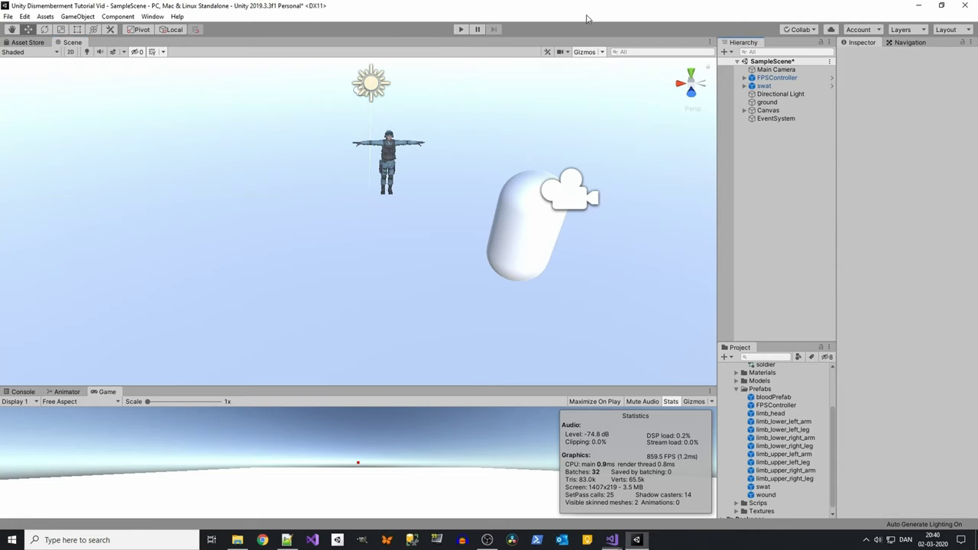
left_click(774, 78)
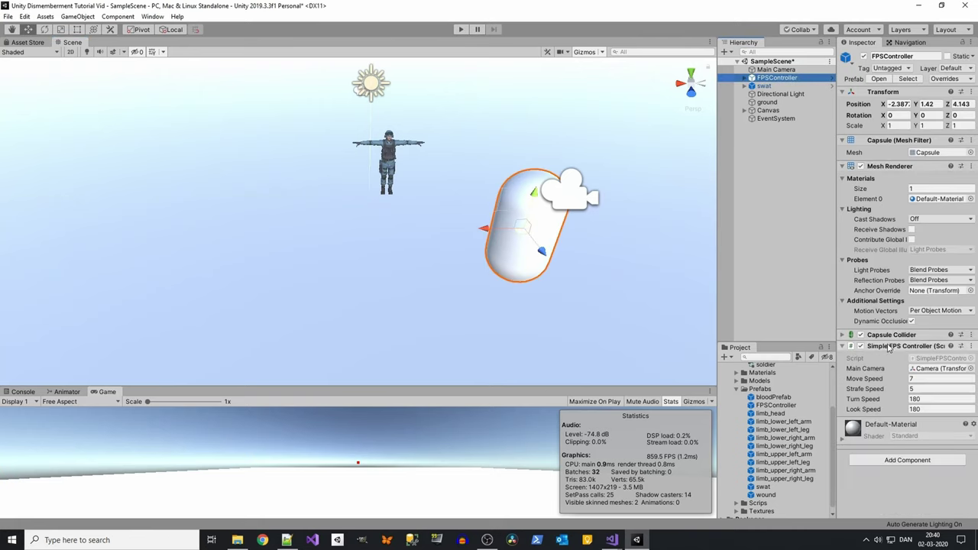
left_click(927, 359)
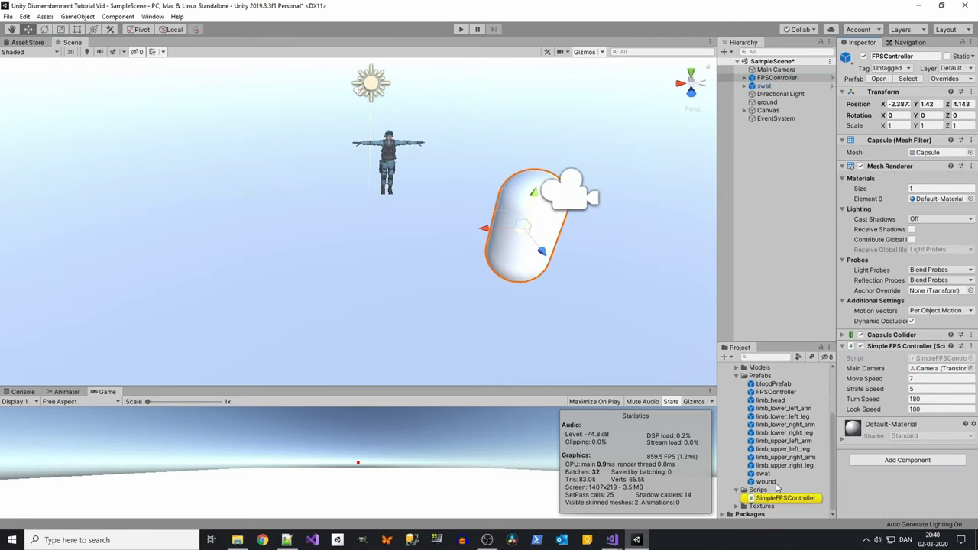
- Open SimpleFPSController.cs and go to the empty line inside the raycast block
double_click(774, 499)
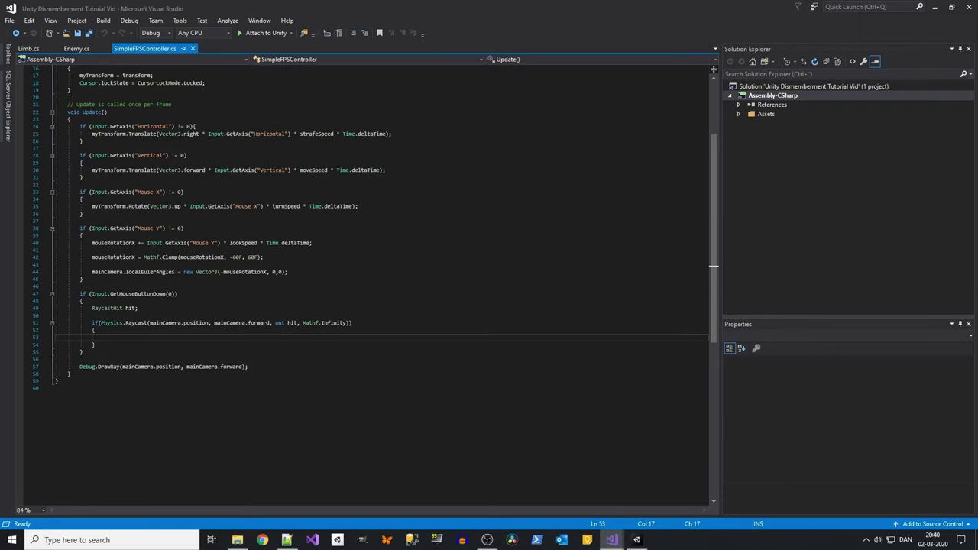
left_click(119, 294)
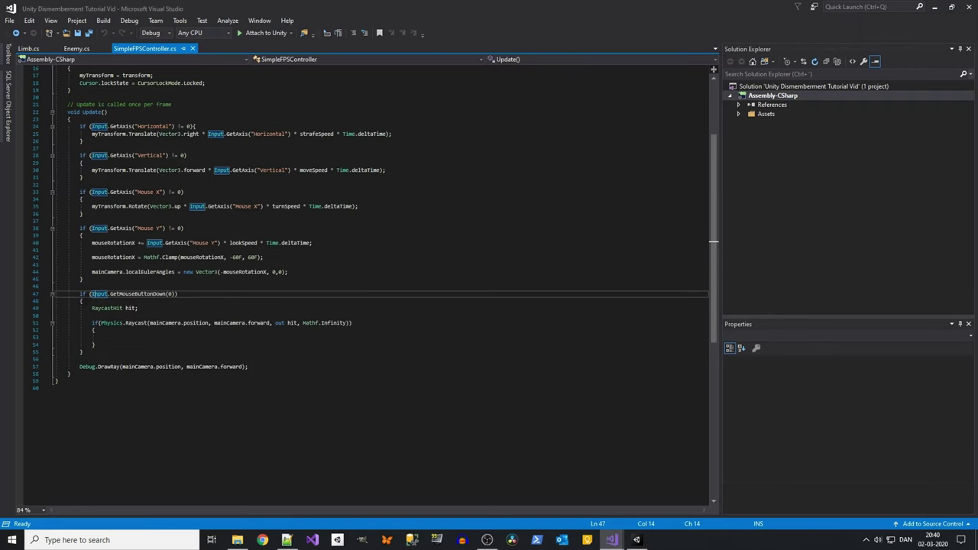
key("Down")
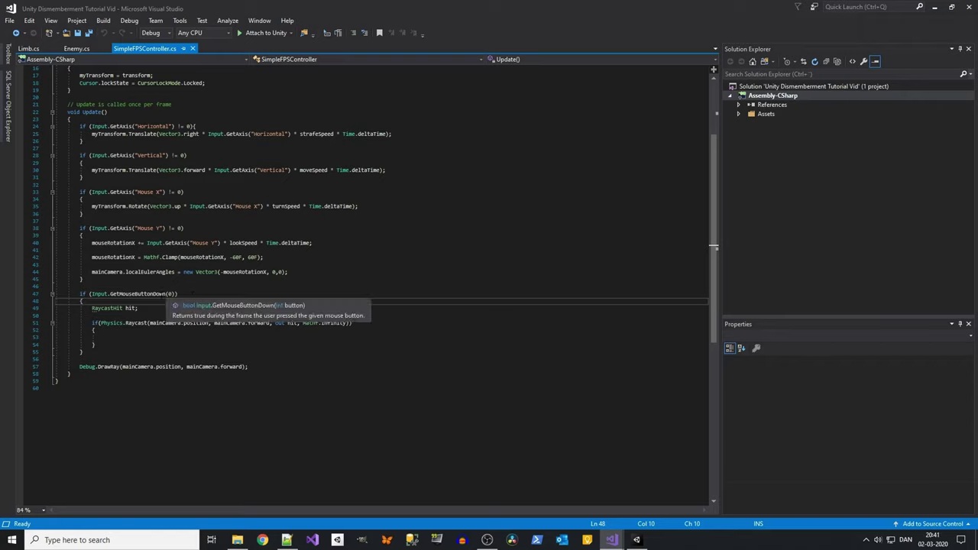
left_click(184, 294)
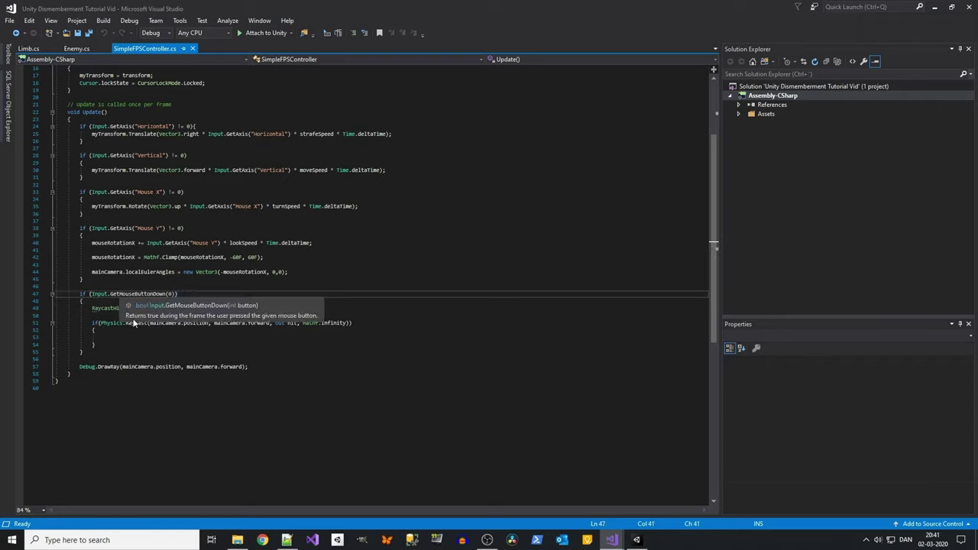
key("Down")
key("Down")
key("Home")
key("Up")
key("Up")
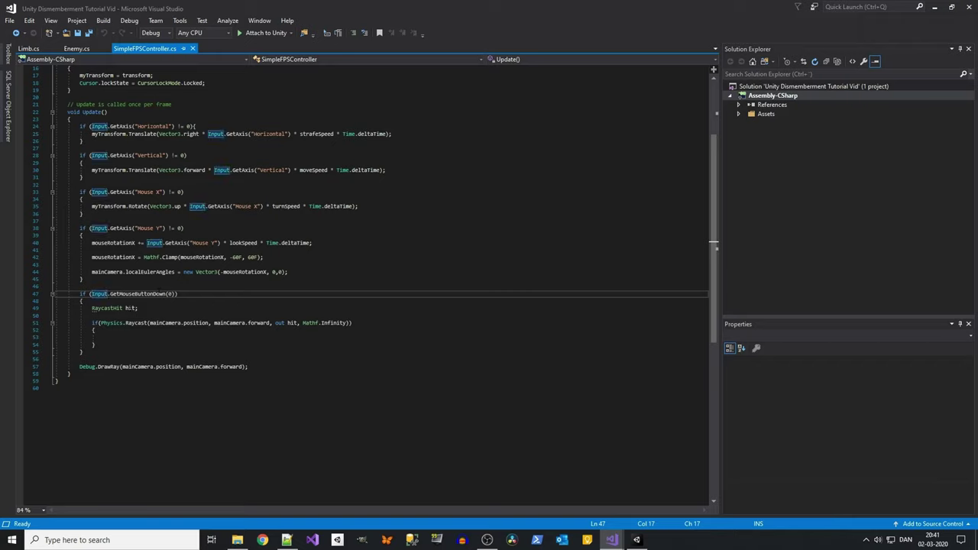
left_click(163, 294)
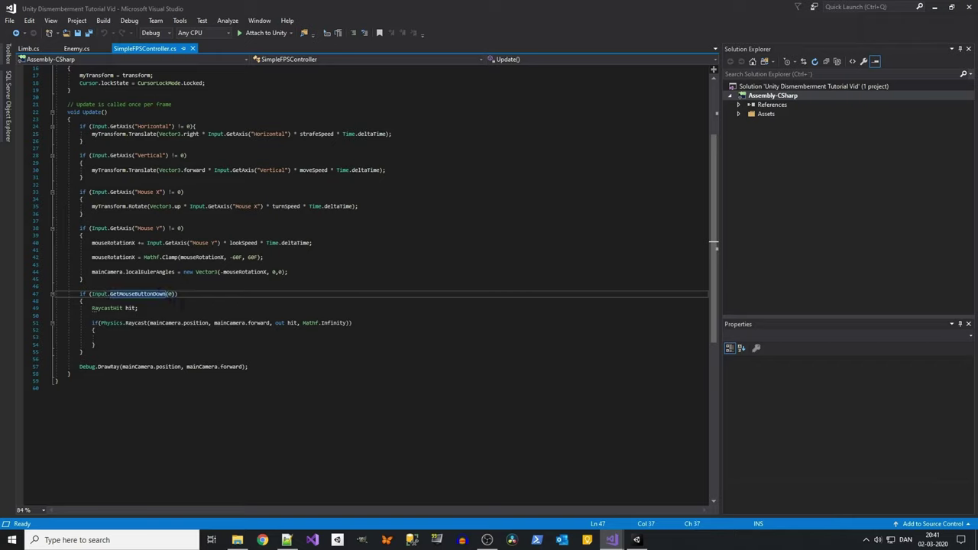
left_click(198, 339)
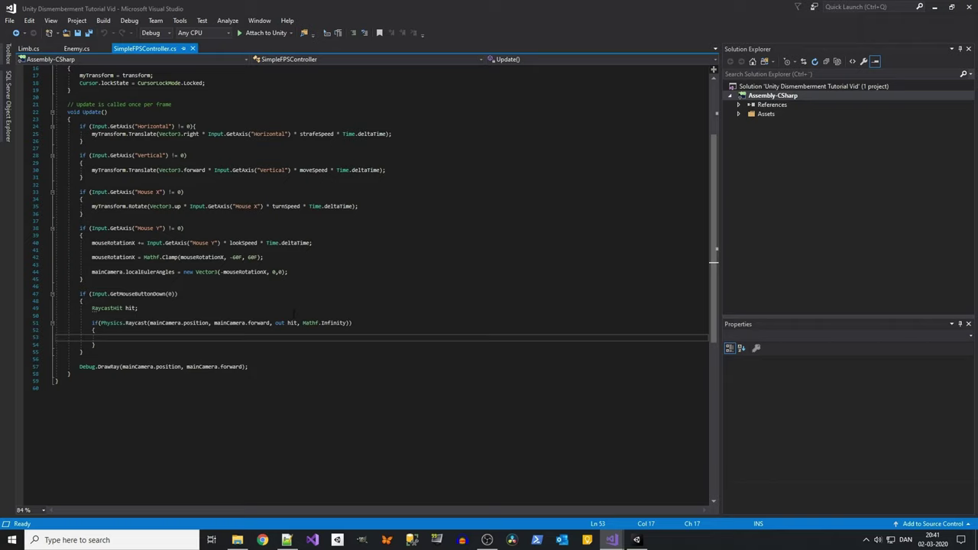
- Add an if (hit.transform.GetComponent<Limb>()) check with a braced block
type("if(")
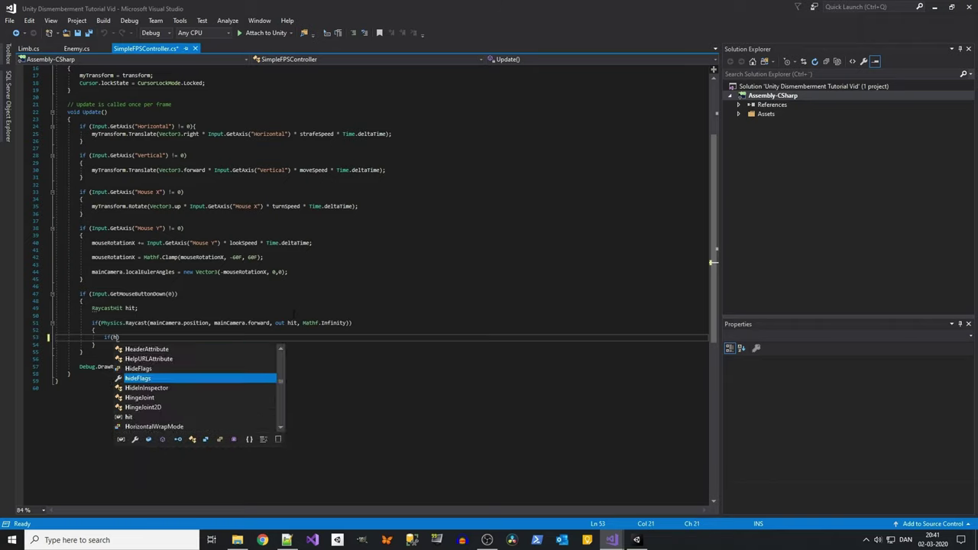
type("hit.")
type("transform")
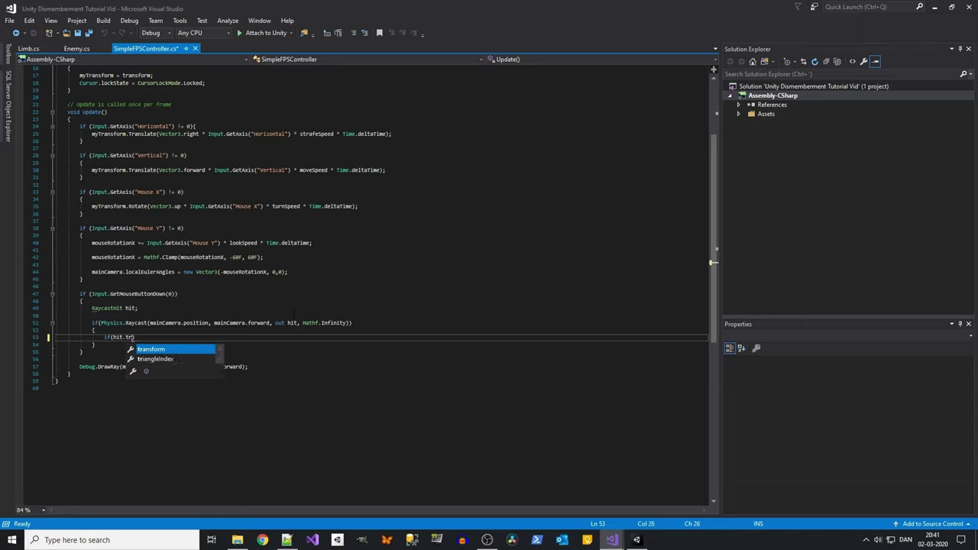
type(".get")
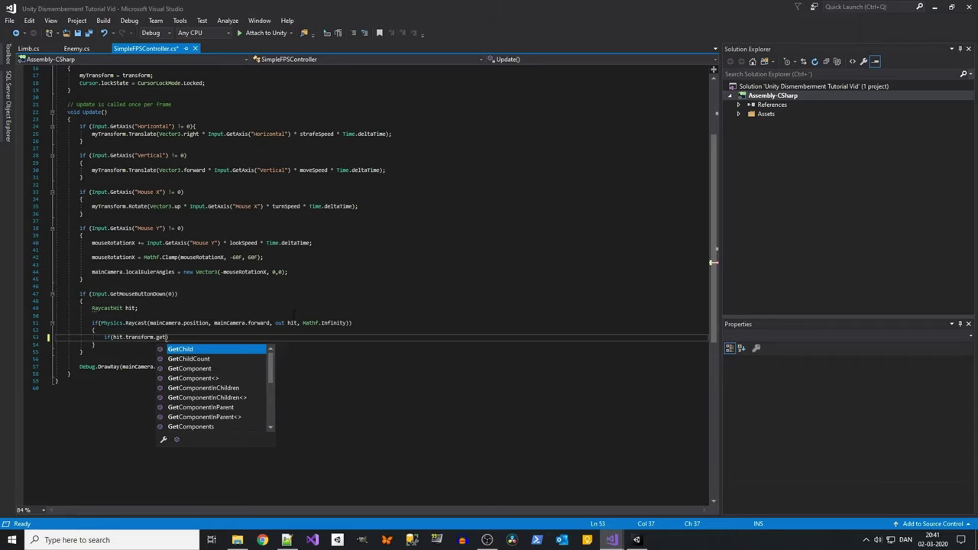
key("Down")
key("Down")
key("Down")
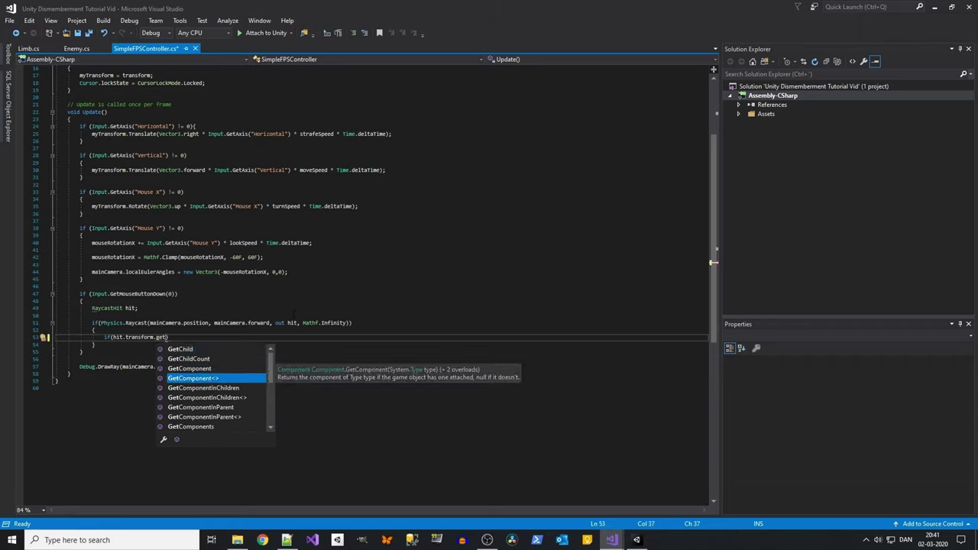
key("Tab")
type("Lim")
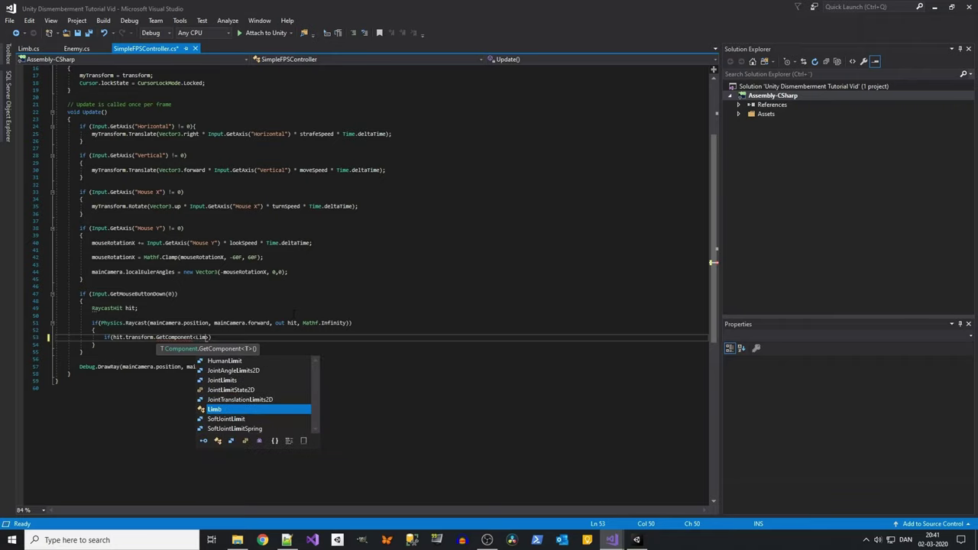
key("Tab")
key("Right")
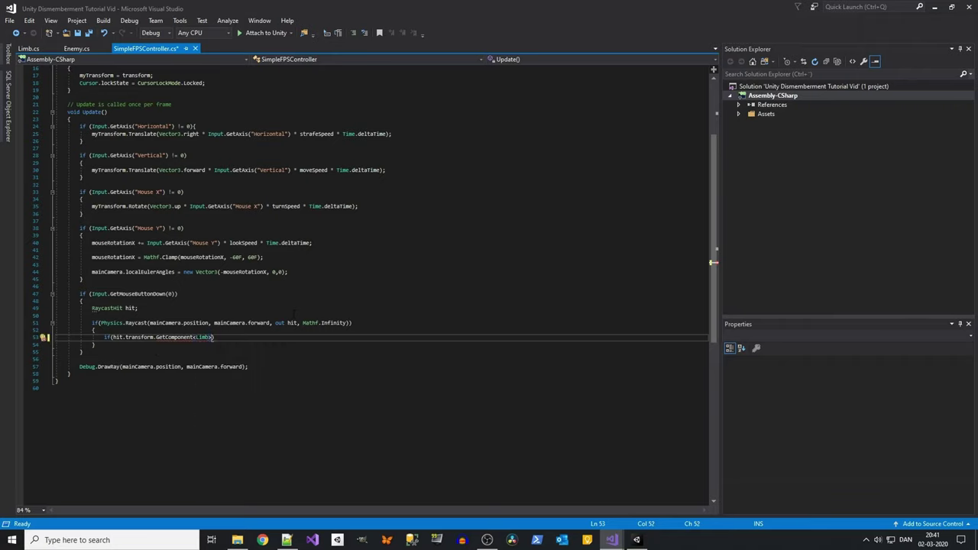
type("()) {")
key("Return")
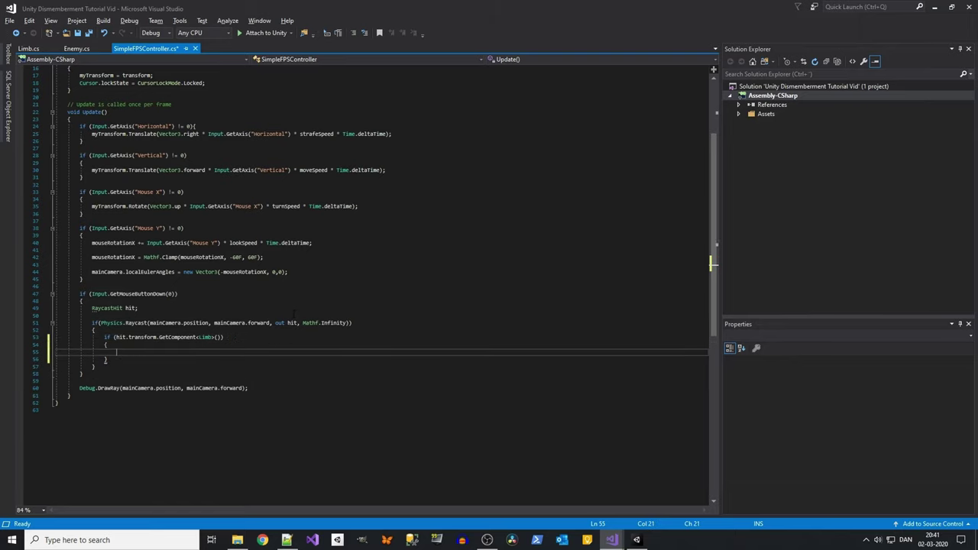
- Declare Limb limb = hit.transform.GetComponent<Limb>(); inside the block
scroll(293, 313, "down", 1)
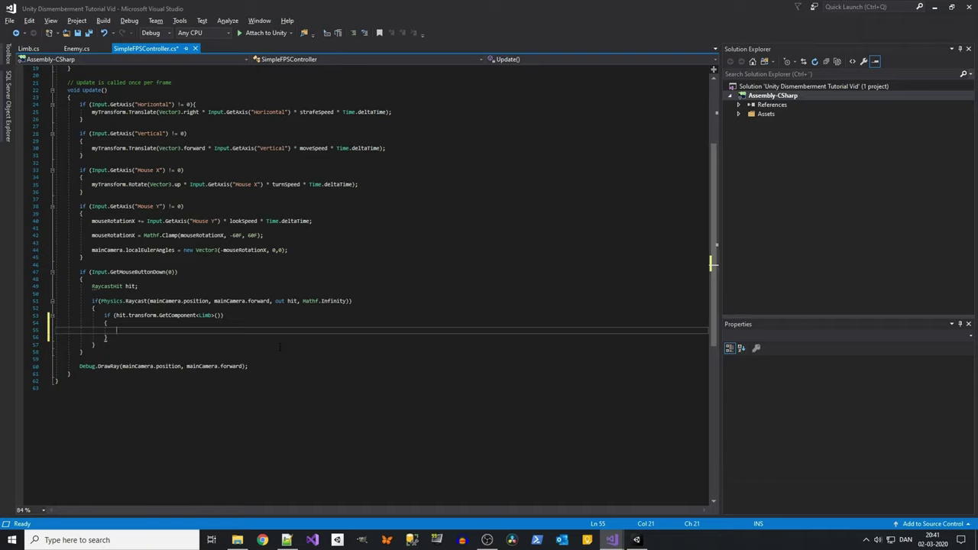
type("Li")
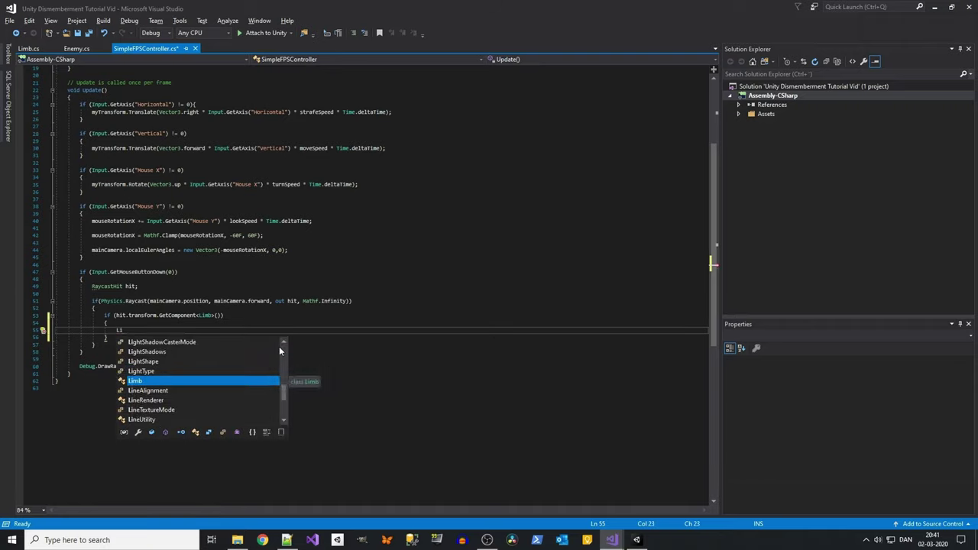
type("m")
key("Tab")
type("limb ")
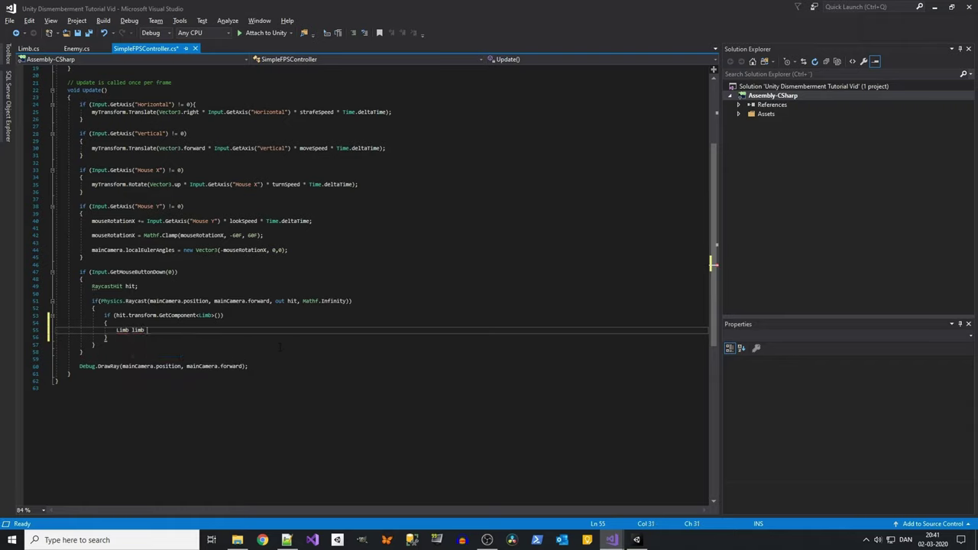
type("= hit.tr")
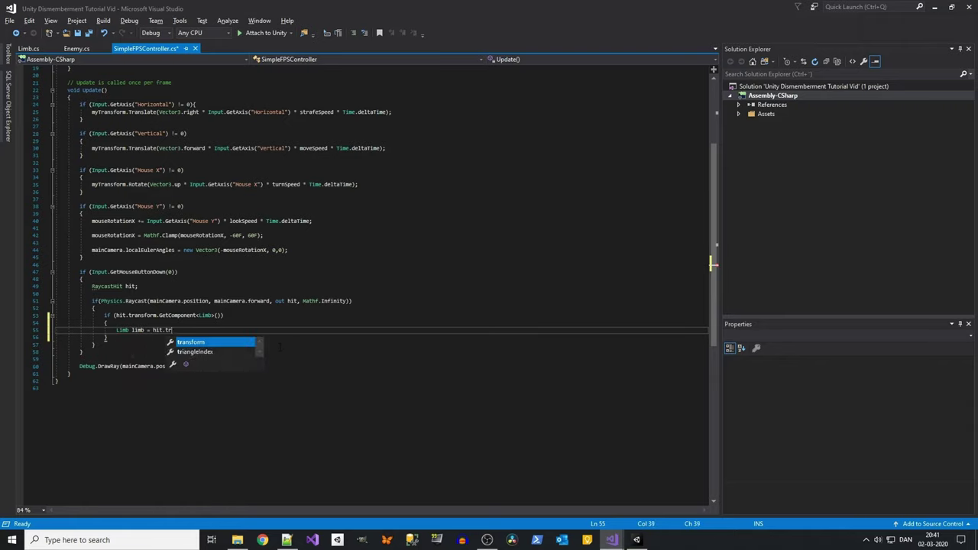
type("ansform.Get")
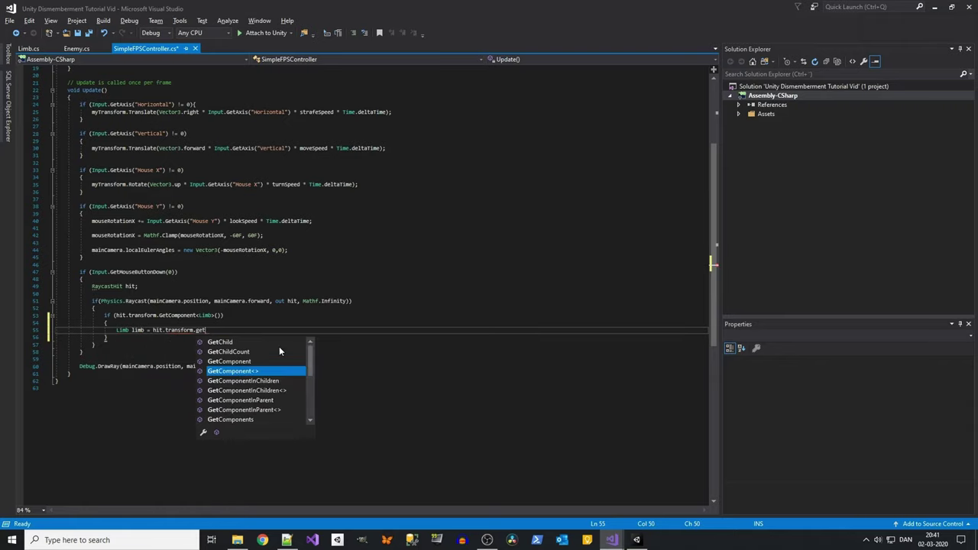
key("Tab")
type("<Limb>")
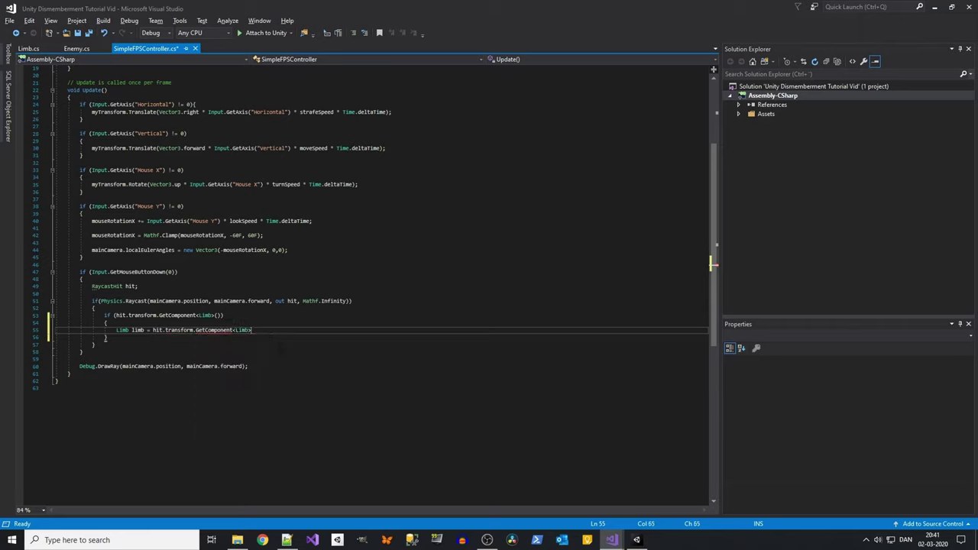
type("();")
key("Return")
- Call limb.GetHit(); and save the controller script
type("limb")
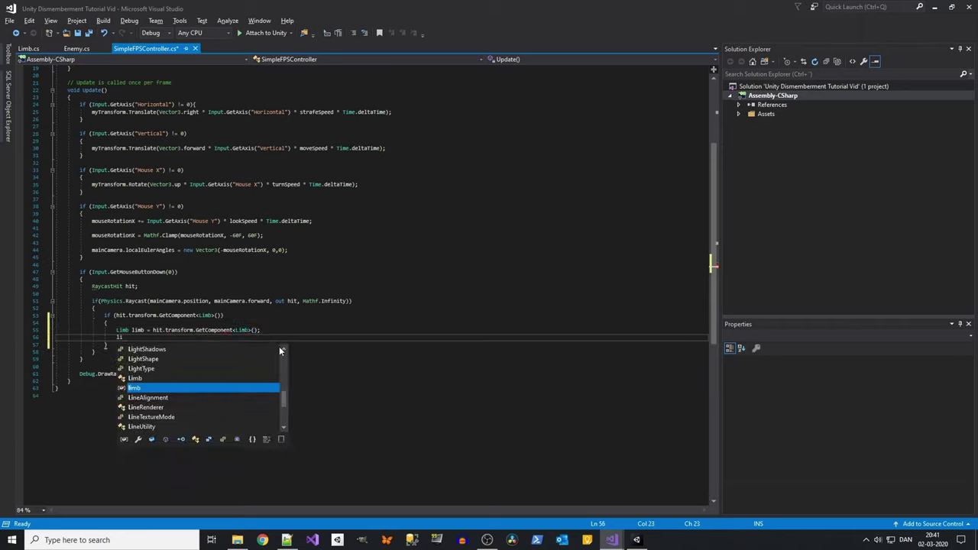
key("Escape")
type(".")
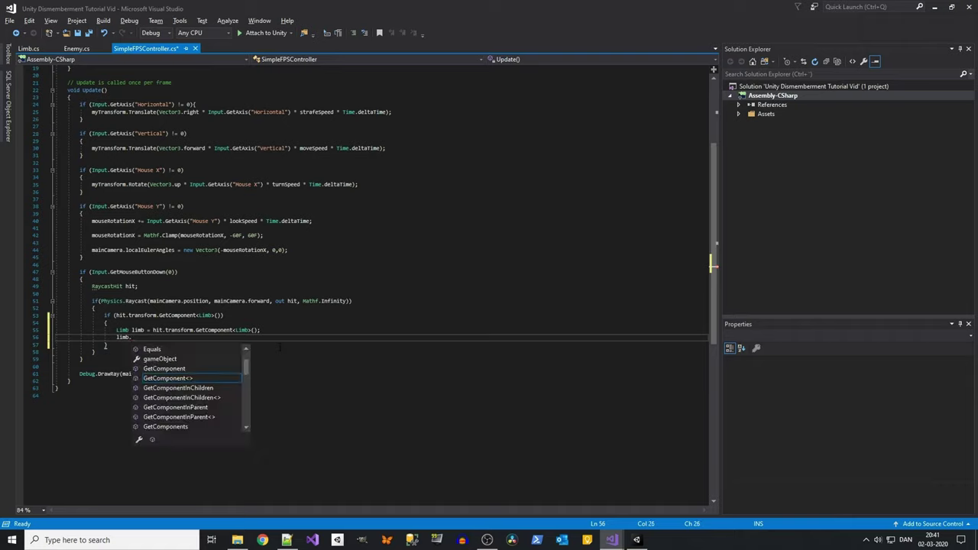
type("geth")
type("i")
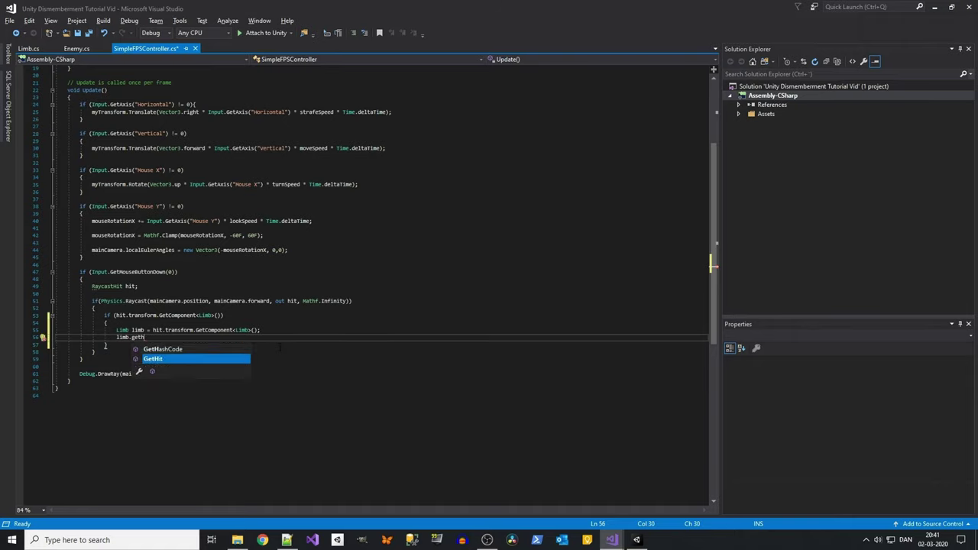
key("Tab")
type("();")
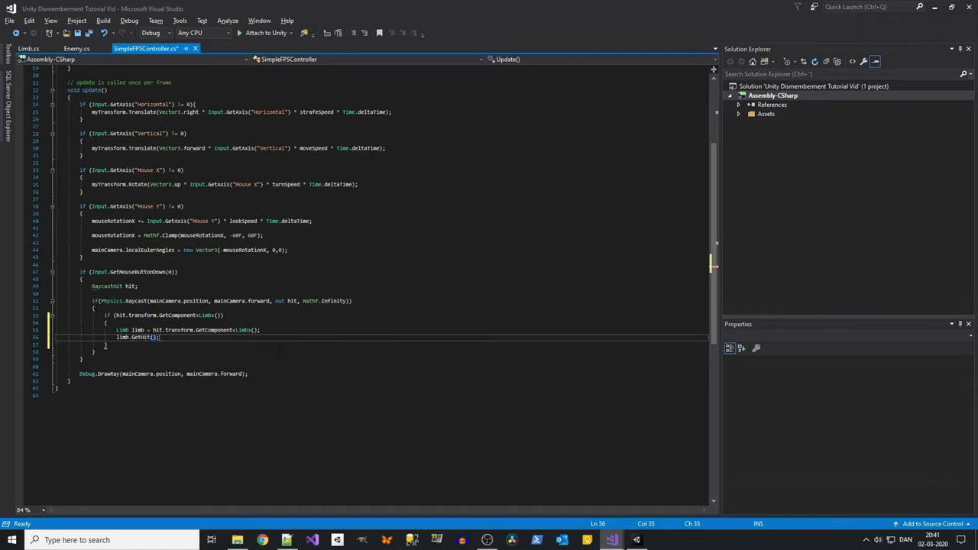
key("ctrl+s")
- Give the Game view more space, save the scene, and enter Play mode
left_click(636, 540)
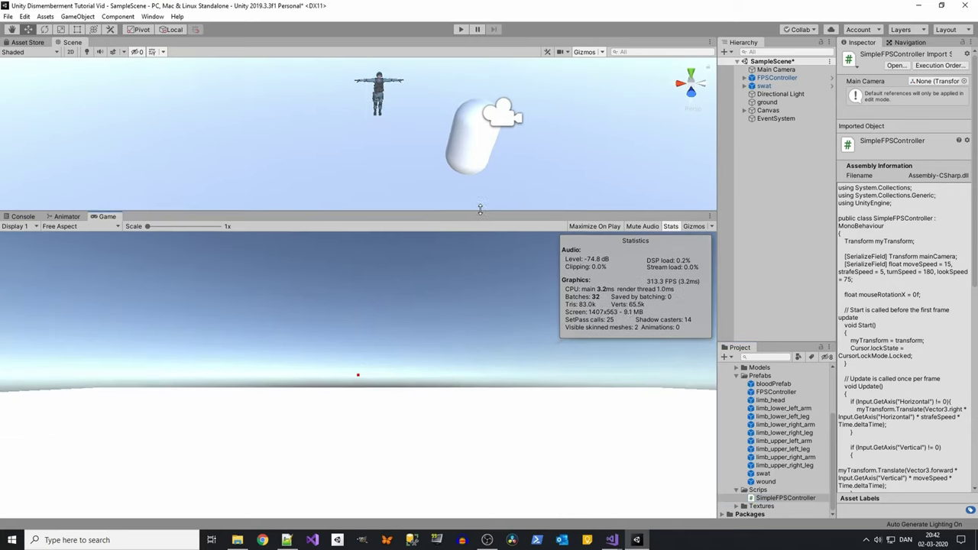
left_click_drag(442, 386, 442, 182)
left_click(794, 158)
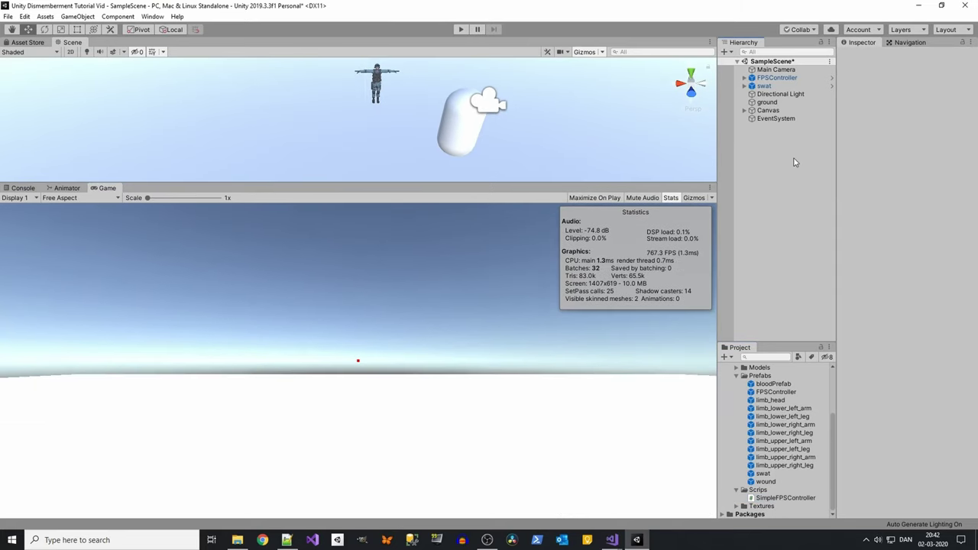
key("ctrl+s")
left_click(459, 30)
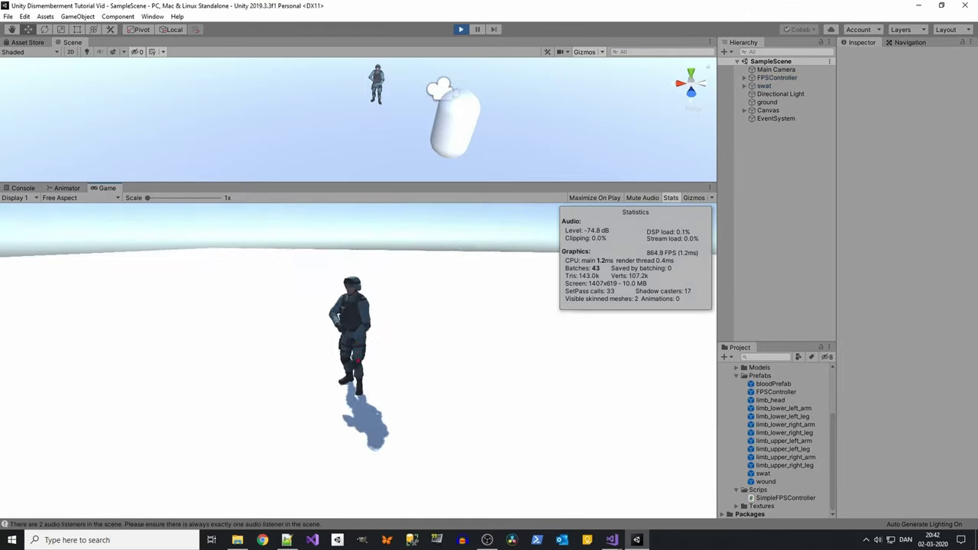
- Walk around the swat shooting off its limbs until only the torso remains, then stop playing
key("w")
key("d")
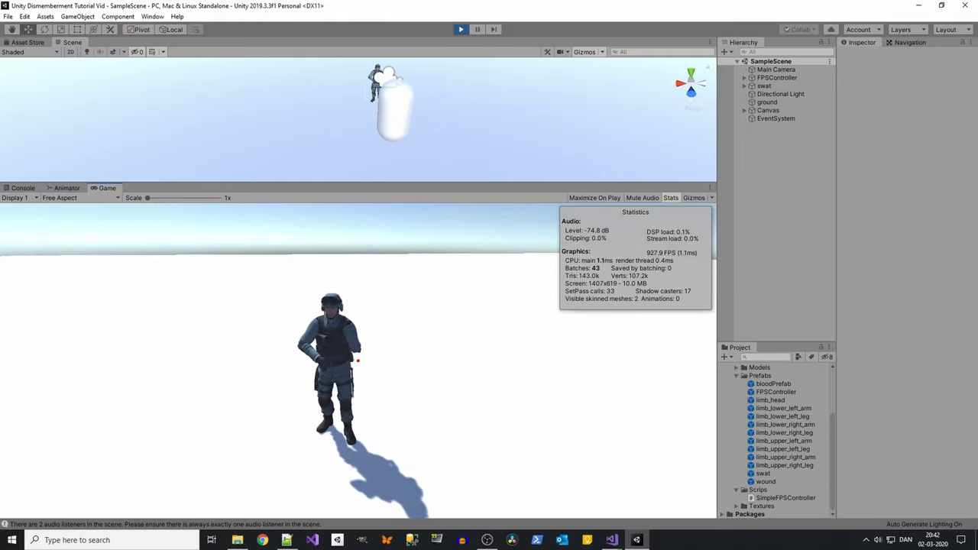
key("w")
key("w")
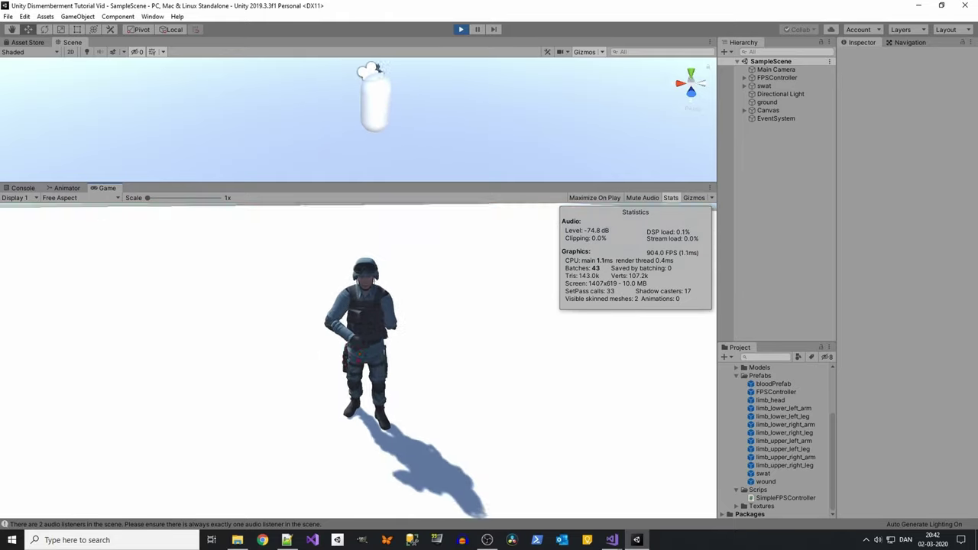
key("w")
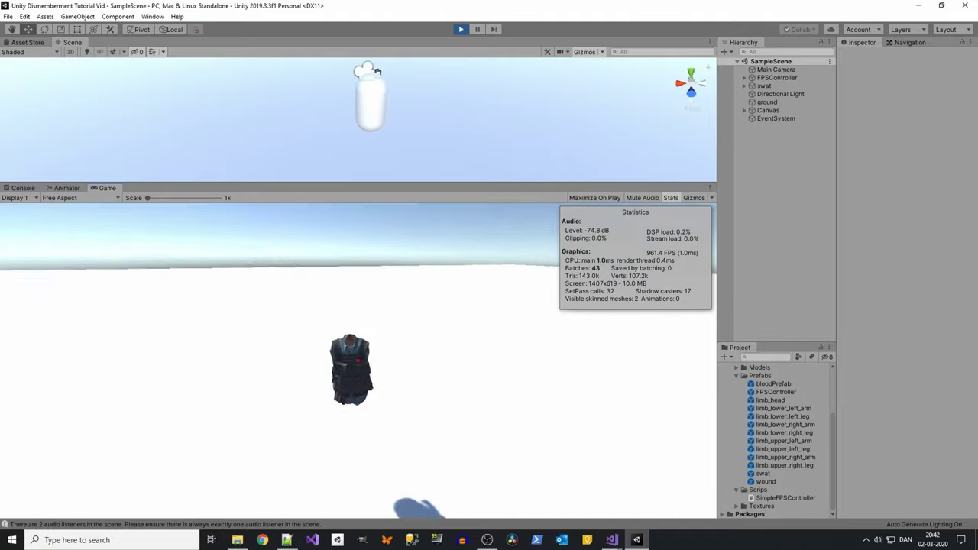
key("w")
key("w")
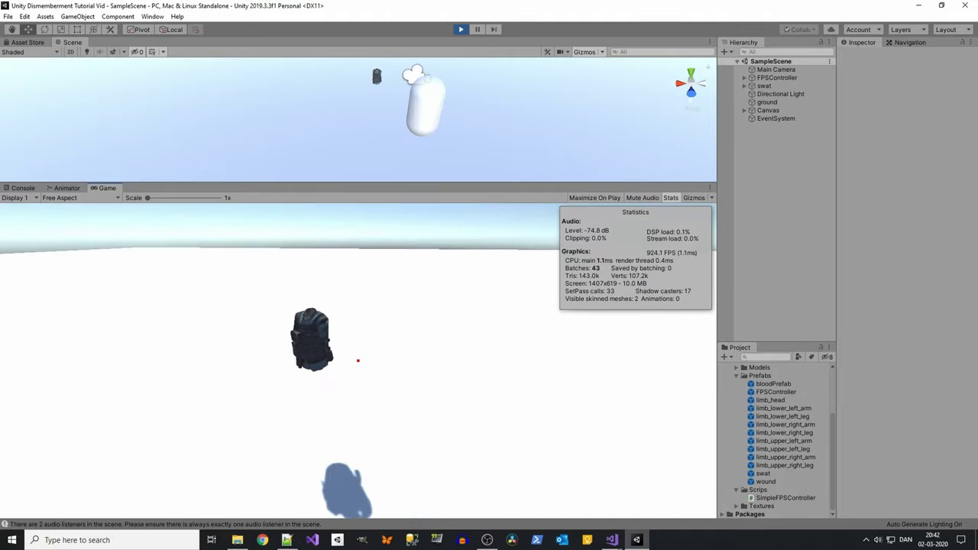
key("s")
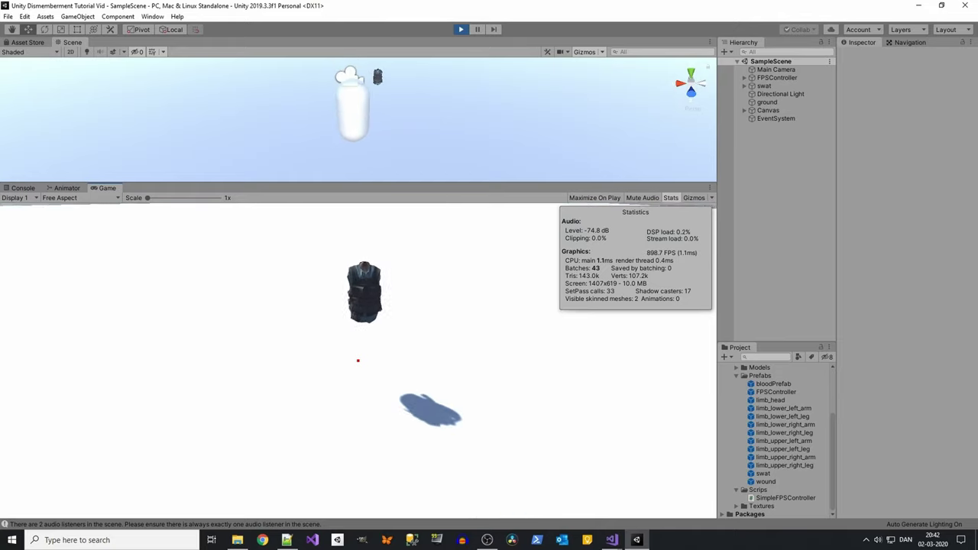
key("w")
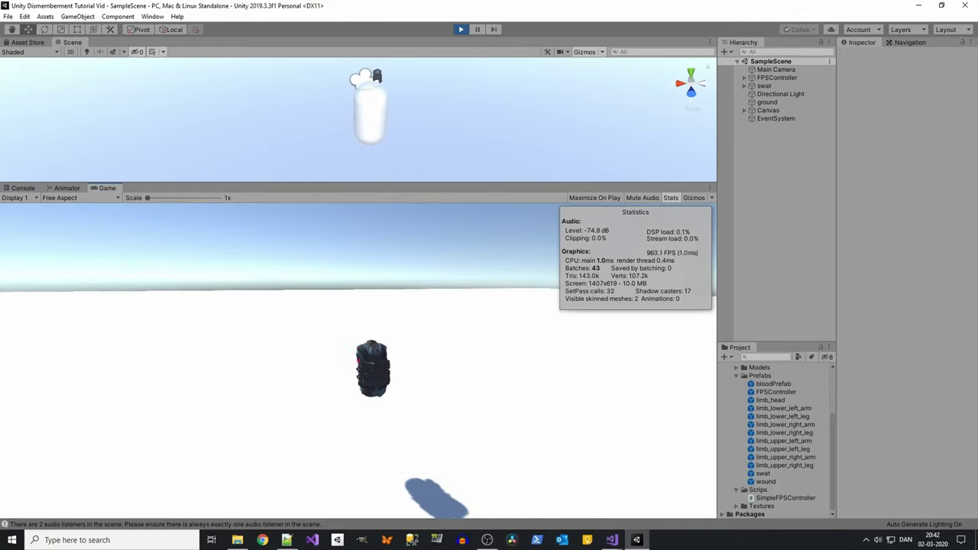
key("d")
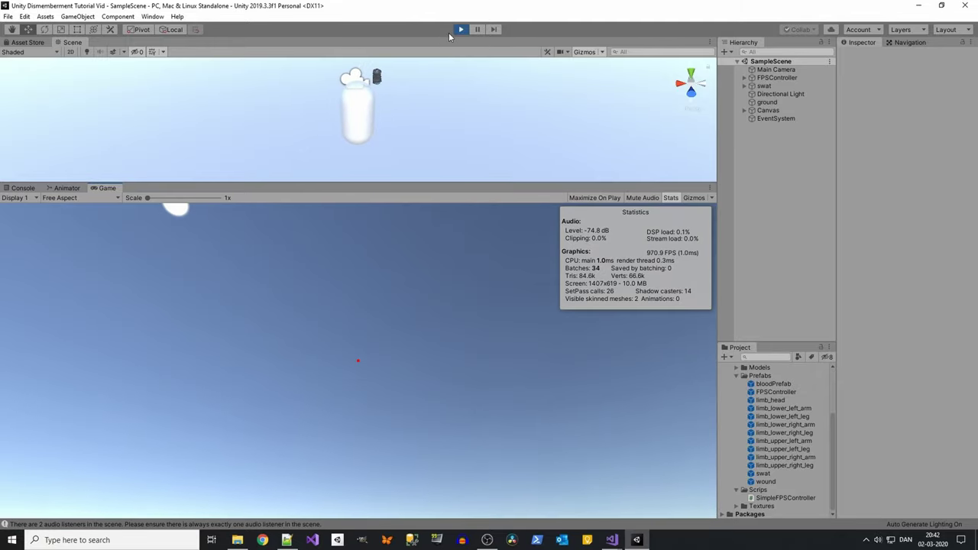
key("ctrl+p")
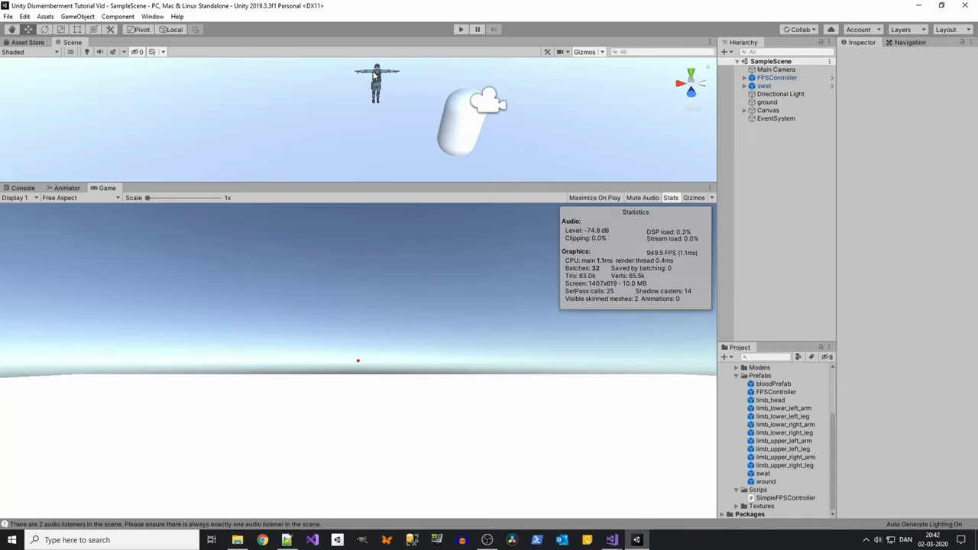
- Place limb_lower_left_arm beside the swat, delete it, then open the Limb script
left_click_drag(393, 184, 416, 408)
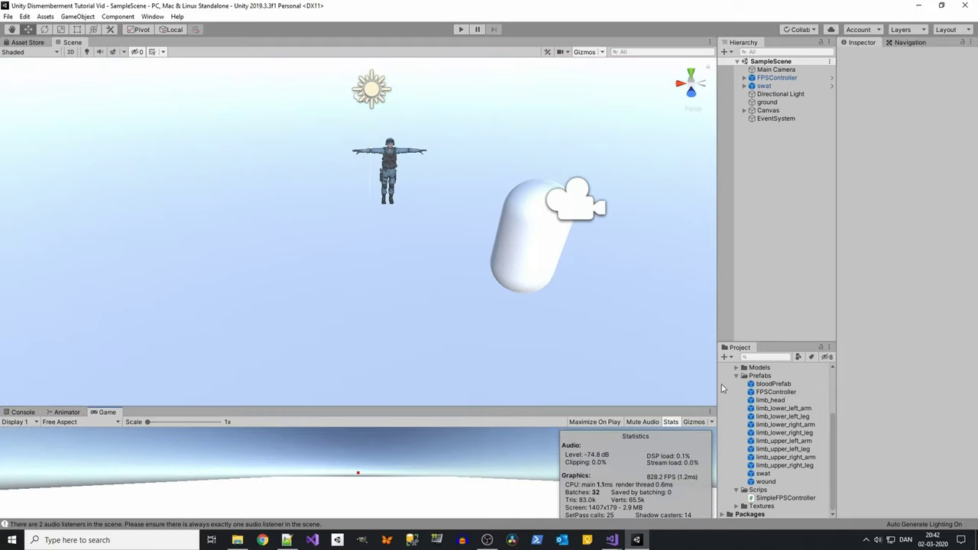
mouse_move(788, 412)
left_mouse_down()
mouse_move(398, 205)
mouse_move(411, 214)
left_mouse_up()
key("f")
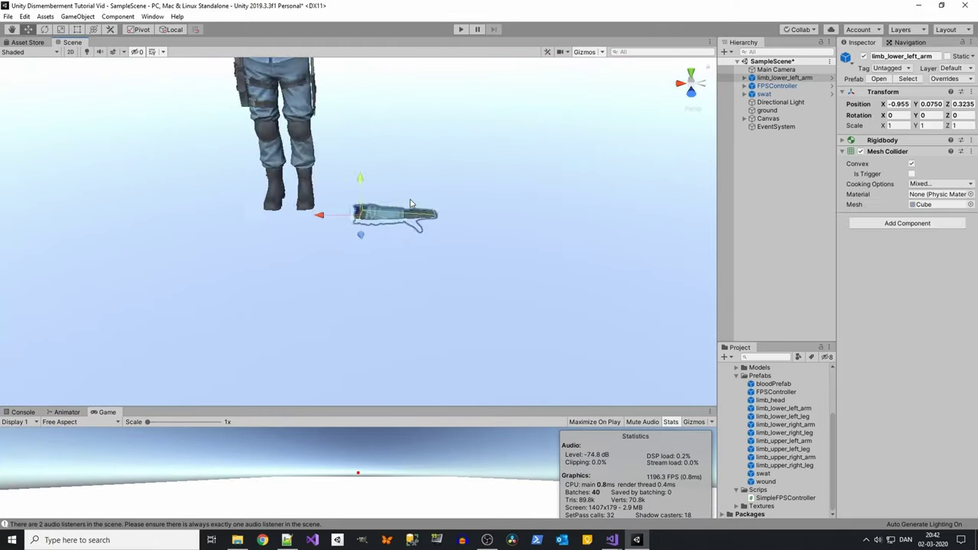
scroll(260, 201, "down", 5)
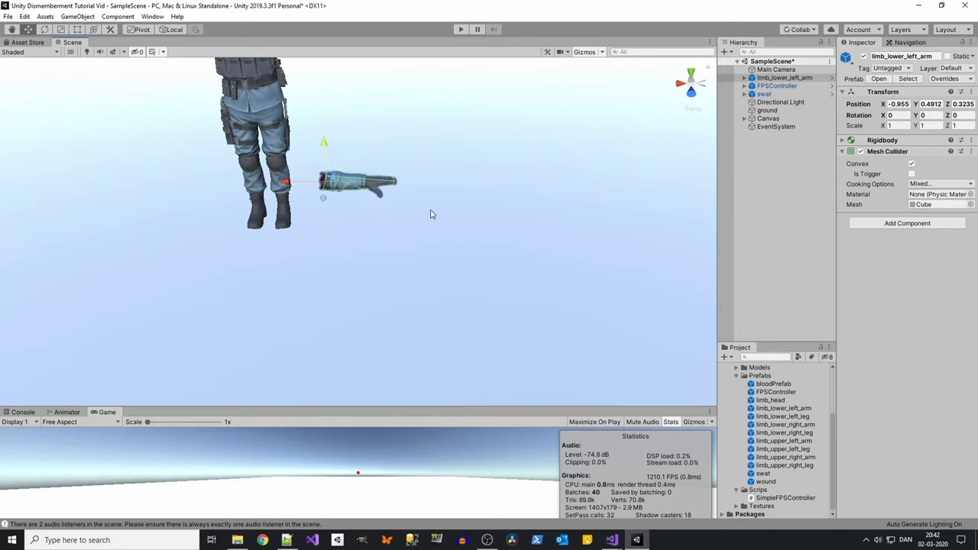
key("Delete")
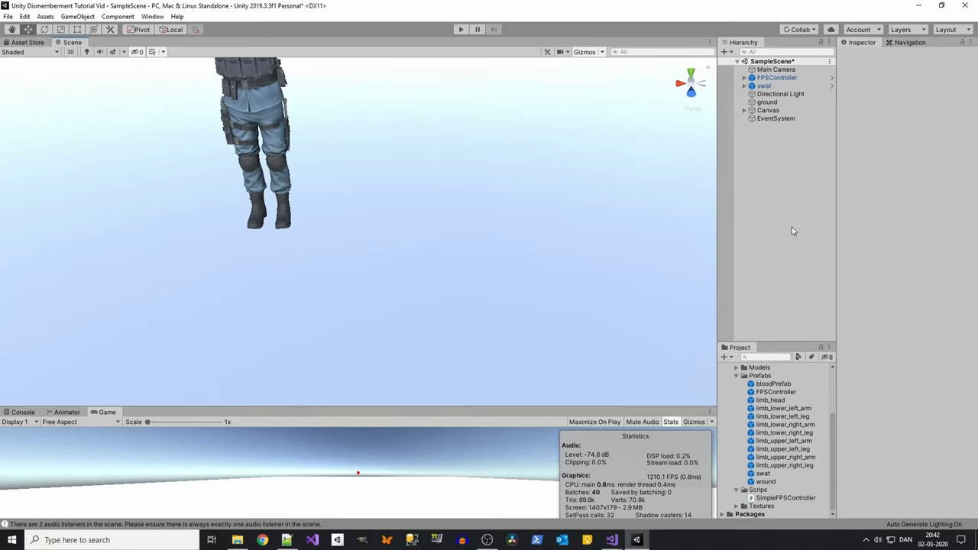
scroll(756, 450, "up", 5)
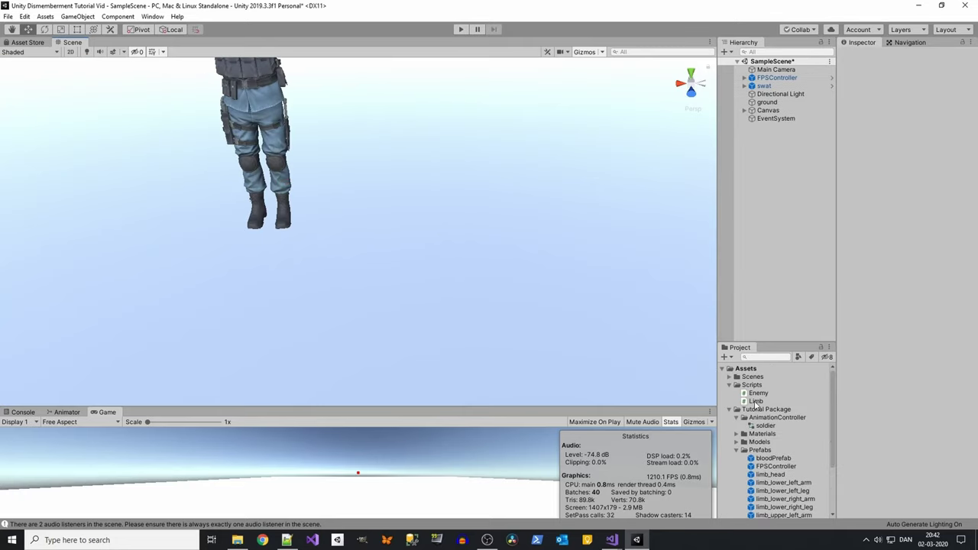
double_click(756, 402)
- Declare [SerializeField] GameObject limbPrefab; and [SerializeField] GameObject woundHole; below childLimbs
left_click(175, 112)
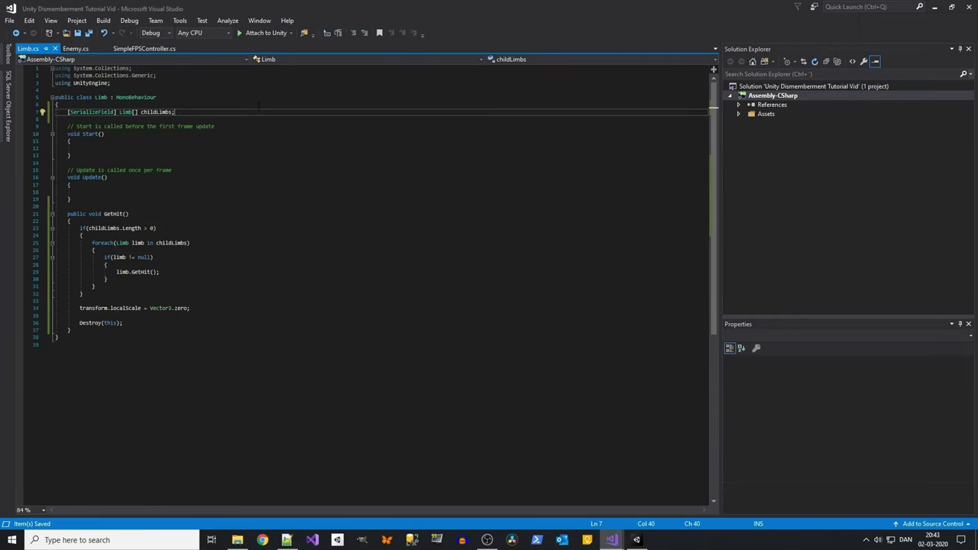
key("Return")
key("Return")
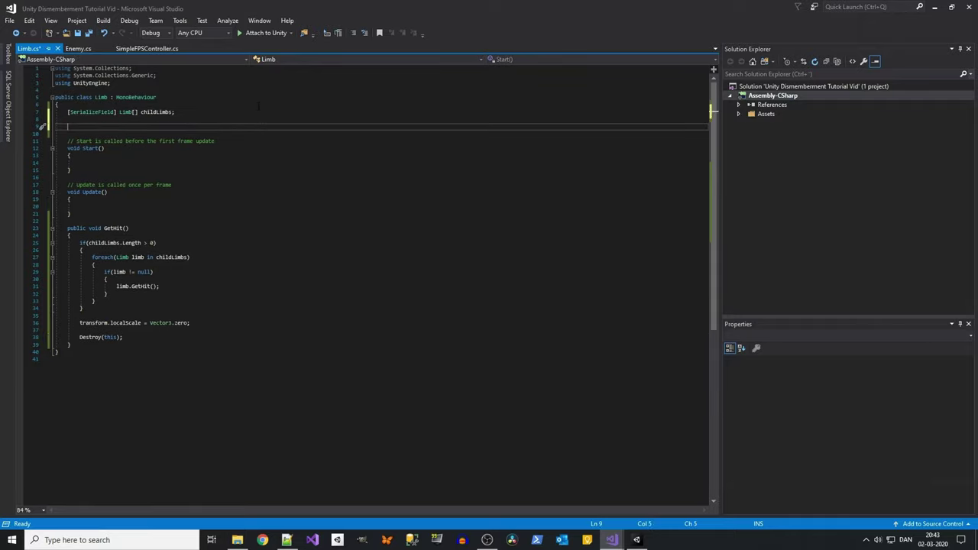
type("[")
type("SerializeField] G")
type("a")
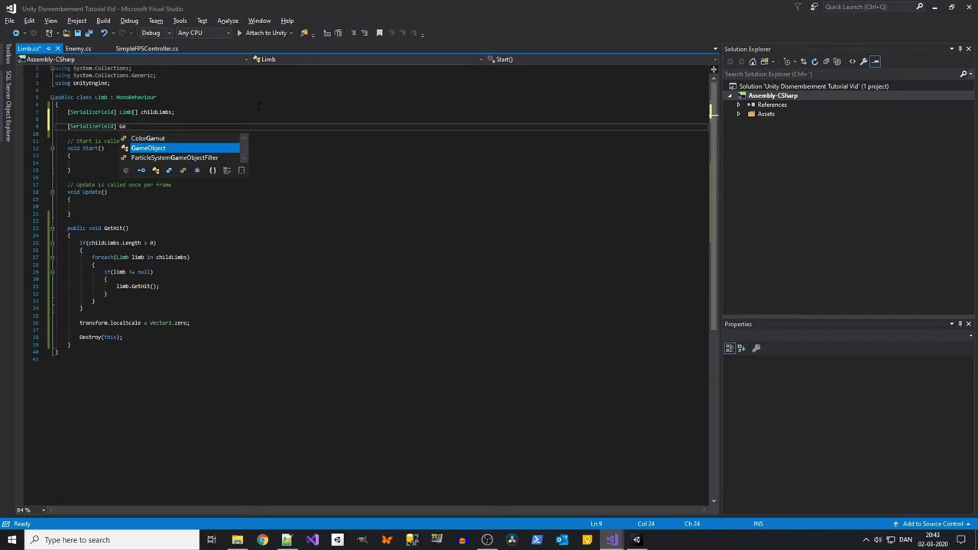
type("meObject limb")
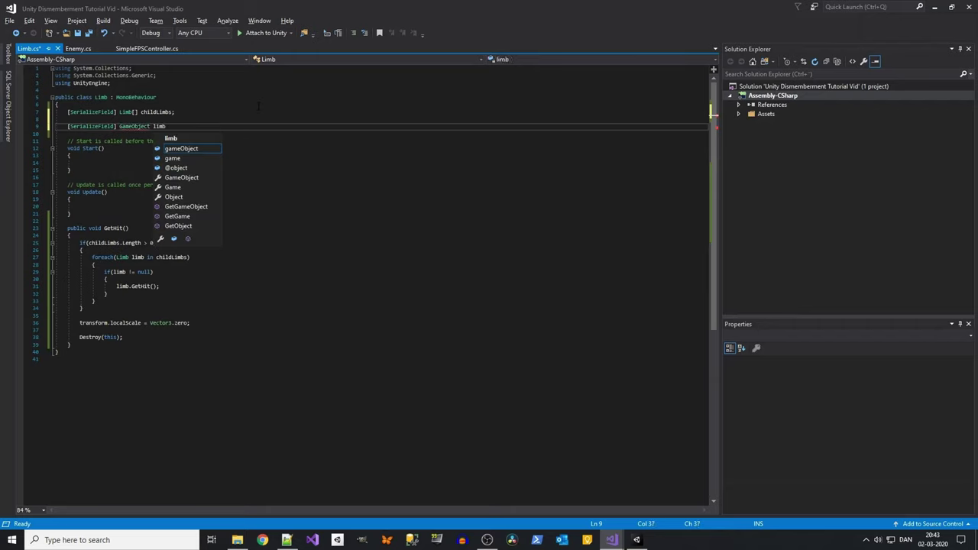
type("Prefab")
type(";")
key("Return")
type("[")
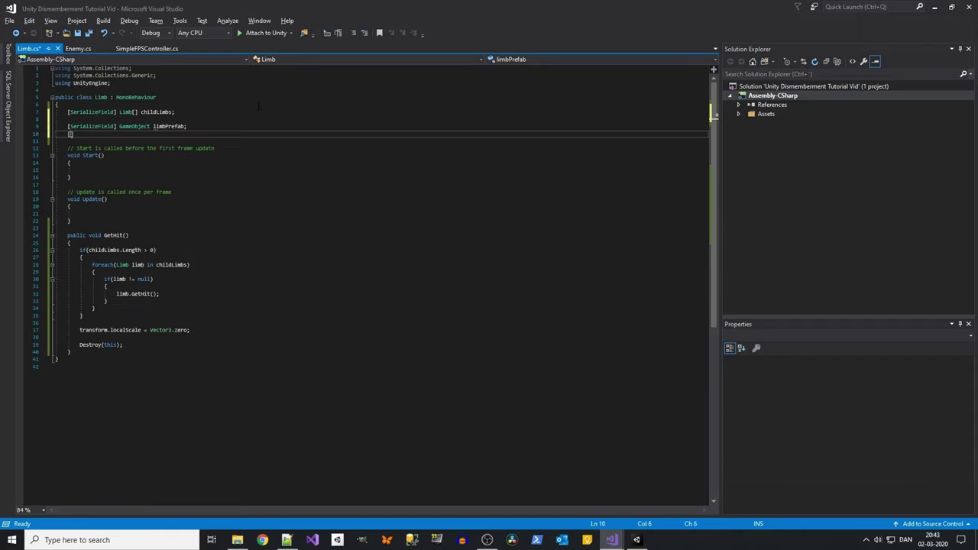
type("Seri")
key("Tab")
type("]")
type(" GameObject")
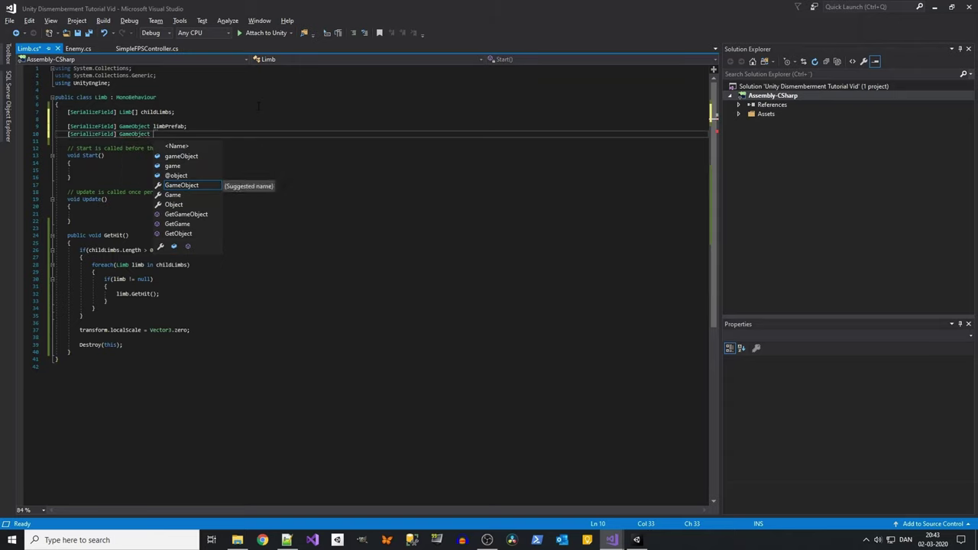
type(" woundHole")
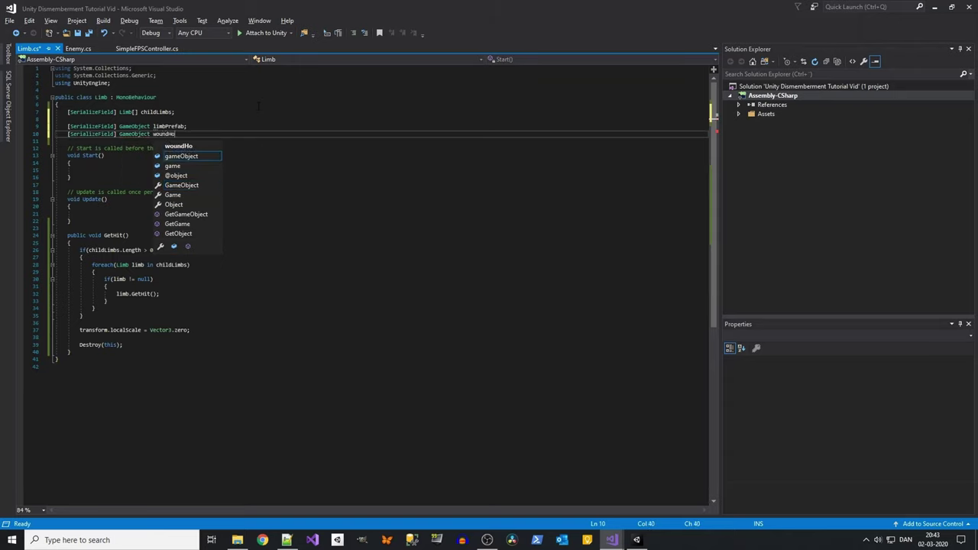
type(";")
left_click(301, 169)
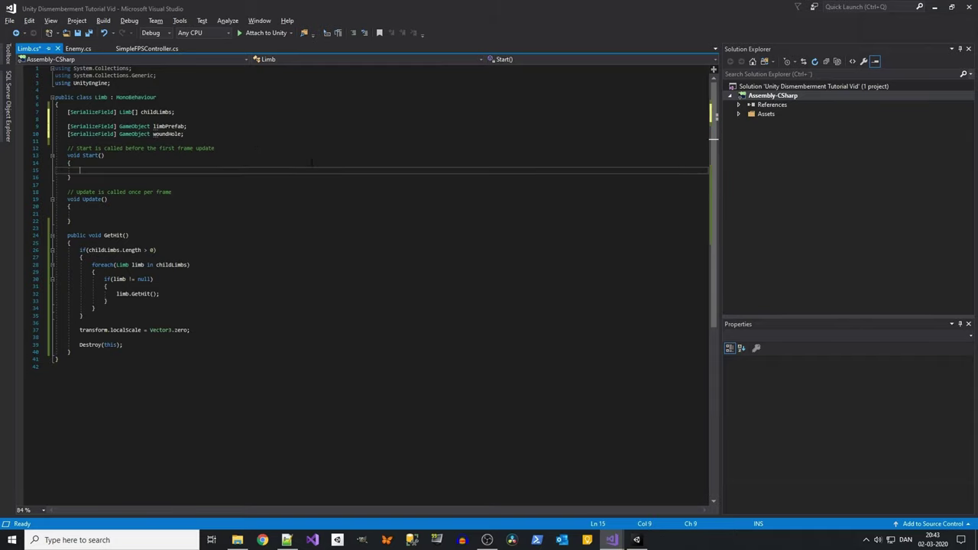
- In Start(), add if (woundHole != null) { woundHole.SetActive(false); }
type("if ")
type("wou")
type(" != null)")
key("Return")
type("wo")
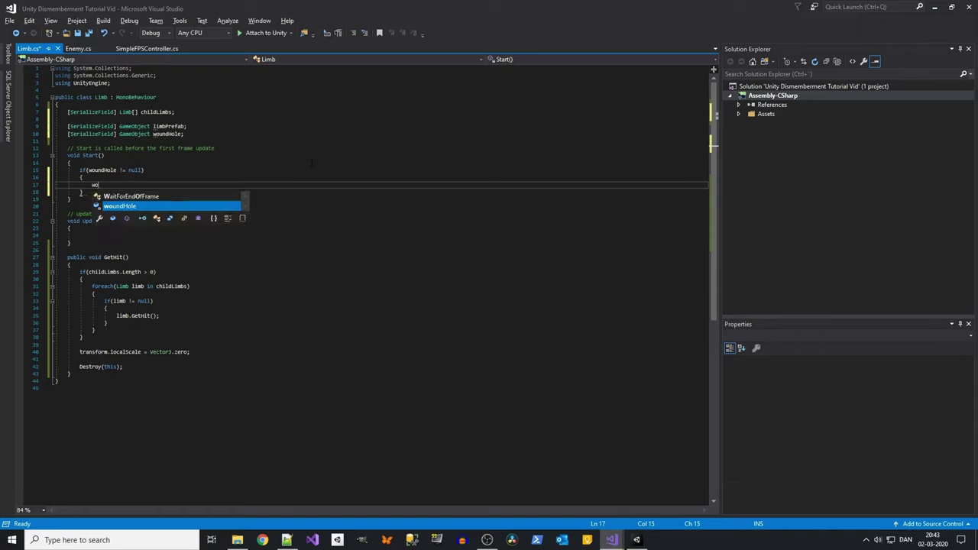
type("undHole.seta(")
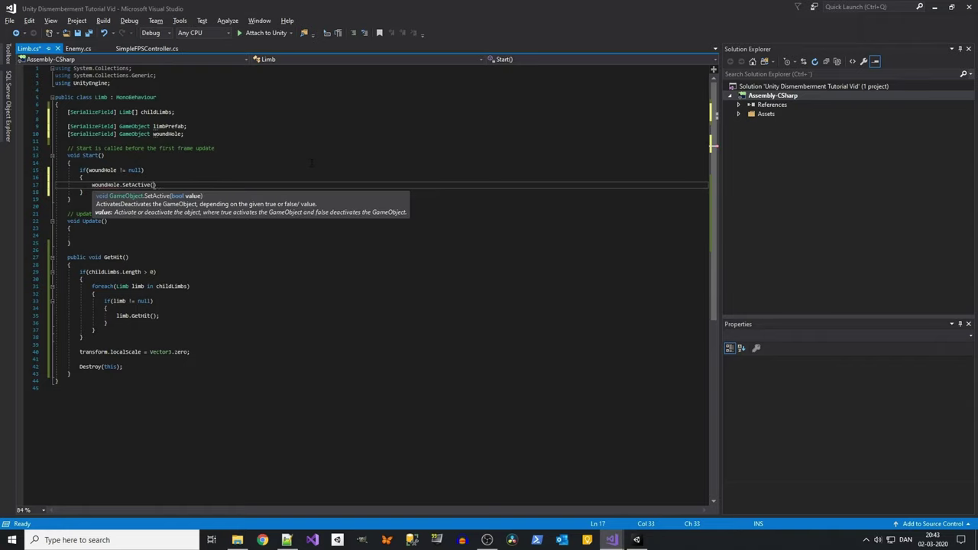
type("false);")
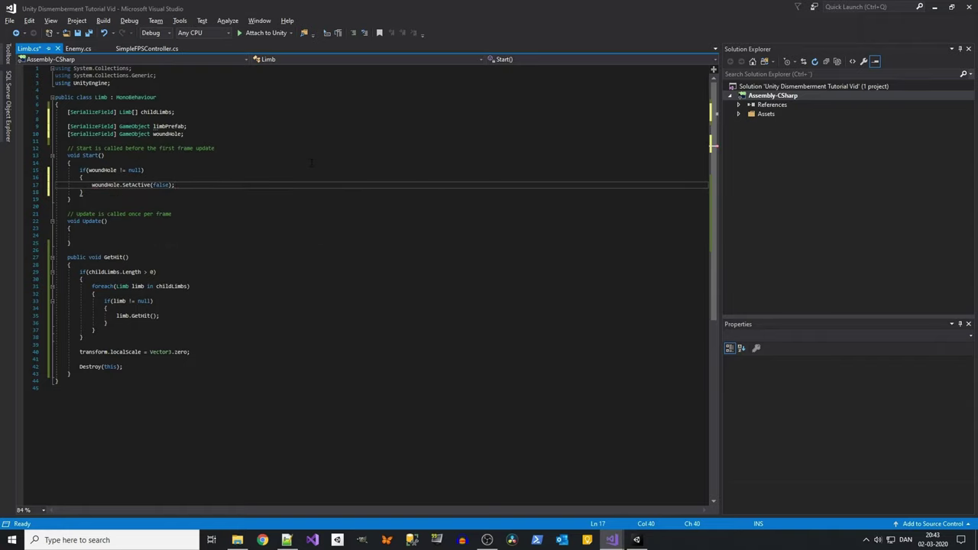
key("Down")
key("Down")
key("Down")
key("Down")
key("Down")
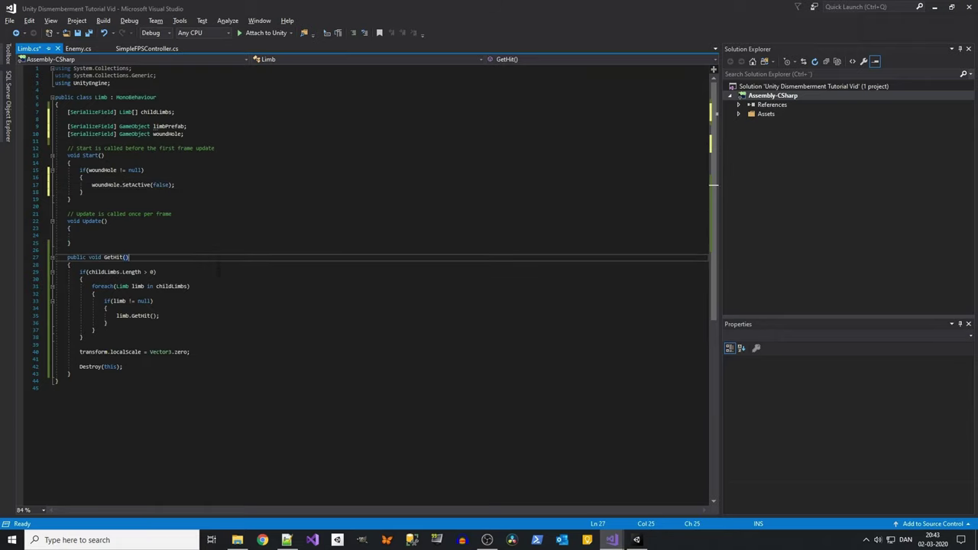
key("Down")
scroll(382, 225, "down", 1)
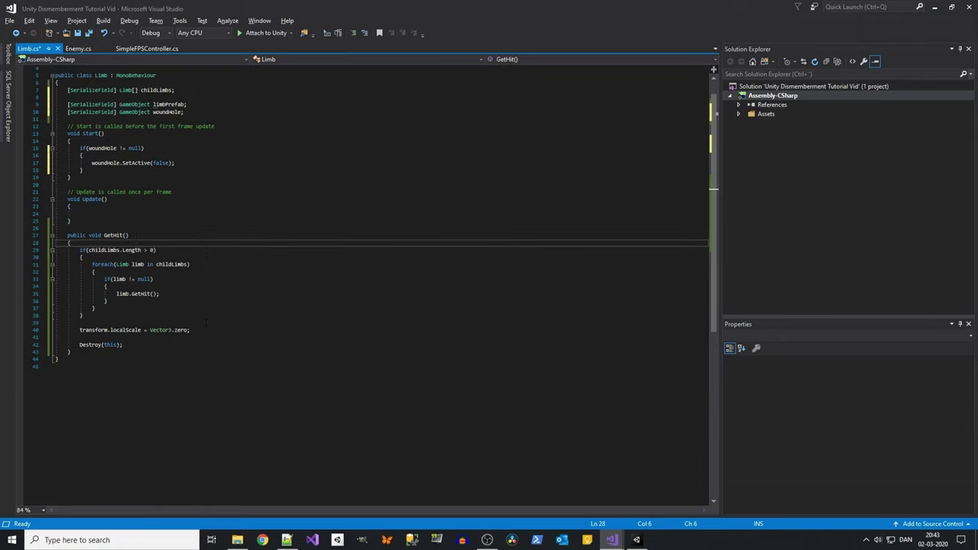
- After the child-limb loop, add if (woundHole != null) { woundHole.SetActive(true); }
left_click(210, 312)
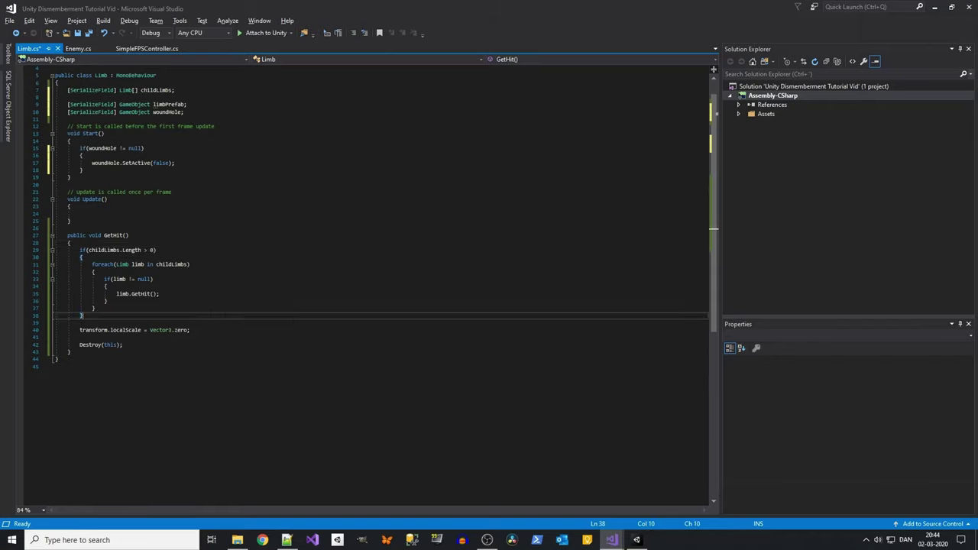
key("Down")
key("Down")
key("Up")
key("Up")
key("Return")
key("Return")
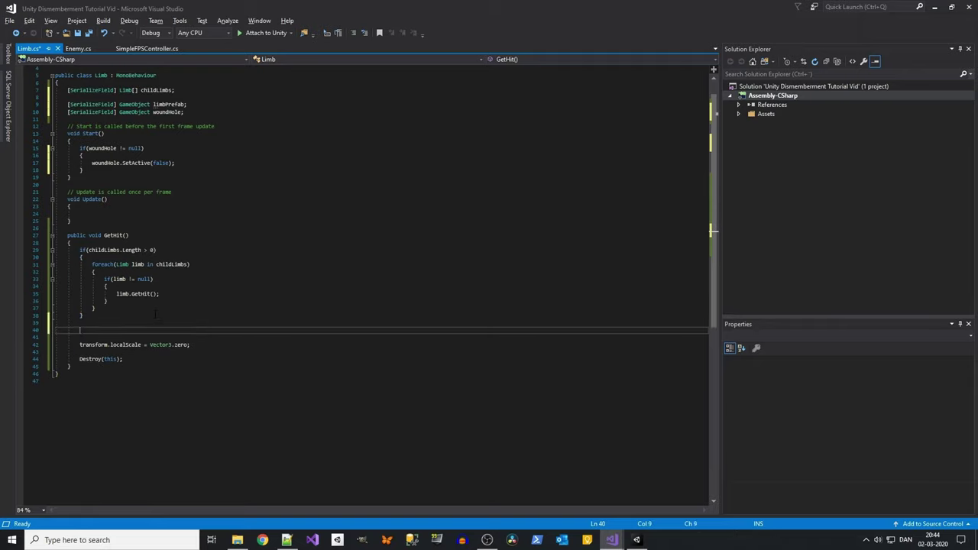
type("if(")
type("wou")
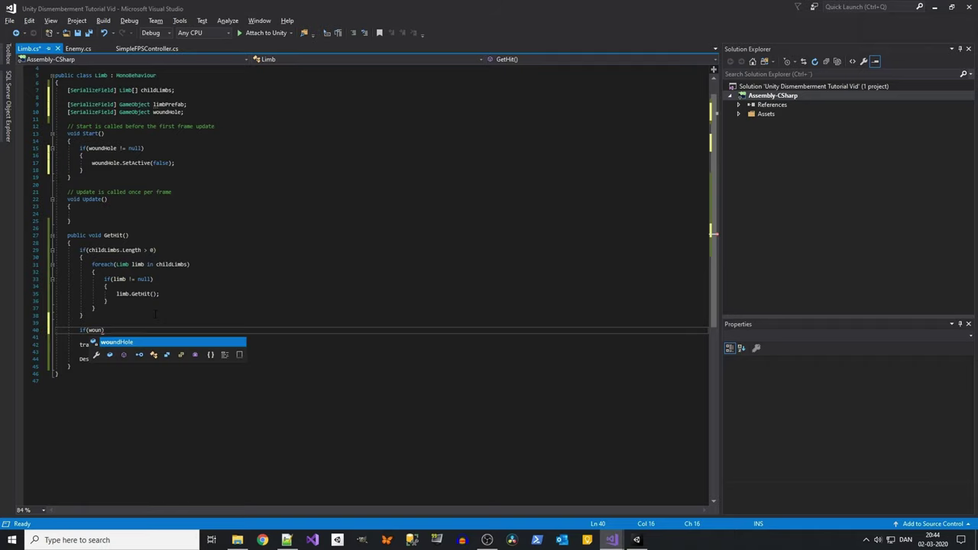
type("ndHole != null)")
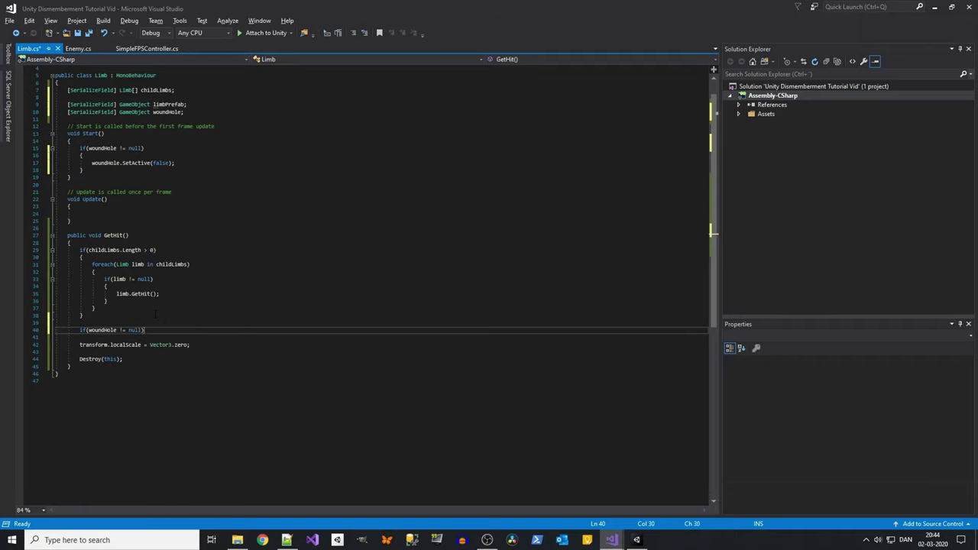
key("Return")
type("{")
key("Return")
type("woundHole")
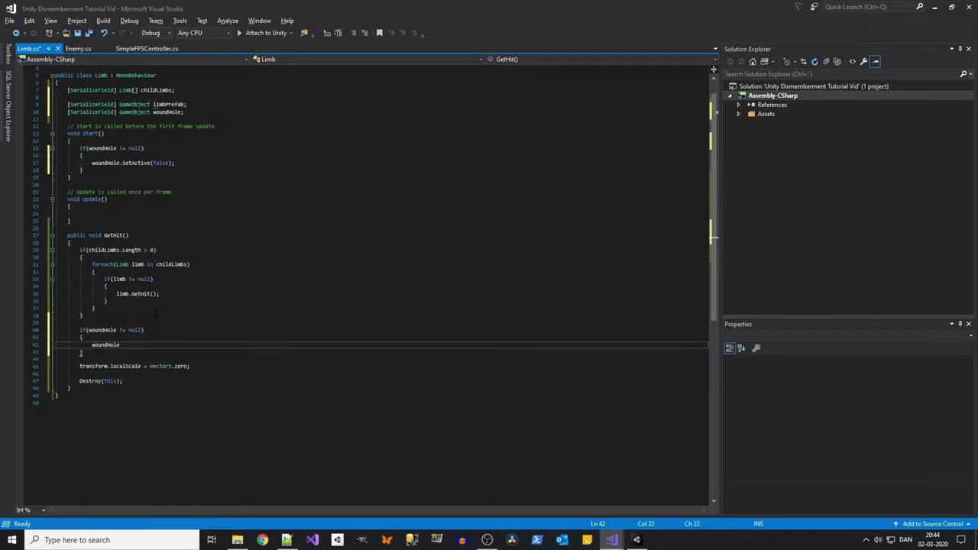
type(".set")
key("Tab")
type("(t")
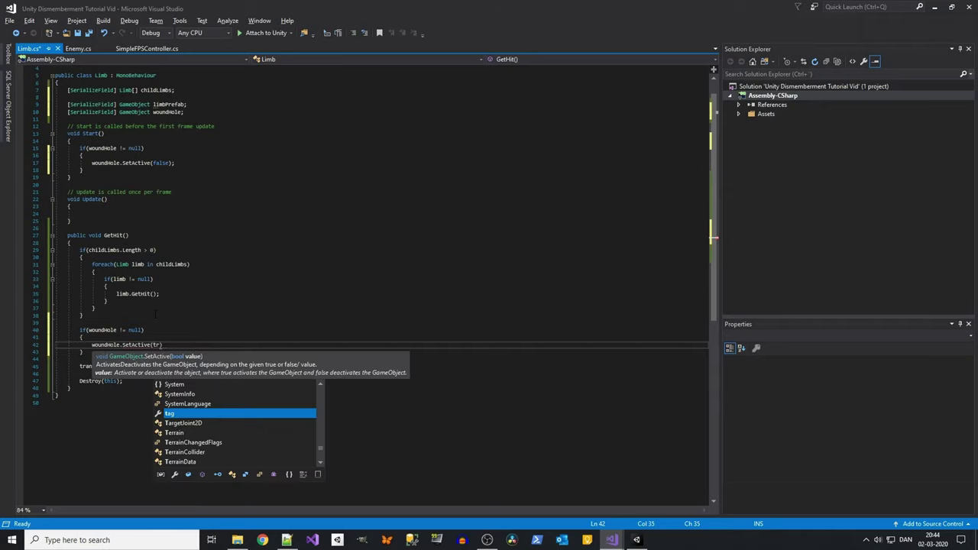
type("rue)")
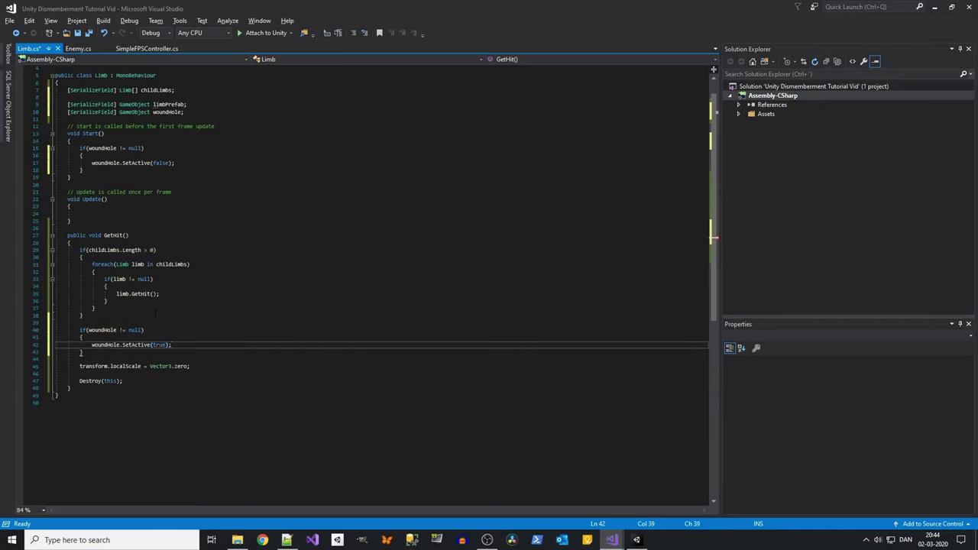
- Begin a limbPrefab != null check below the wound block
key("Down")
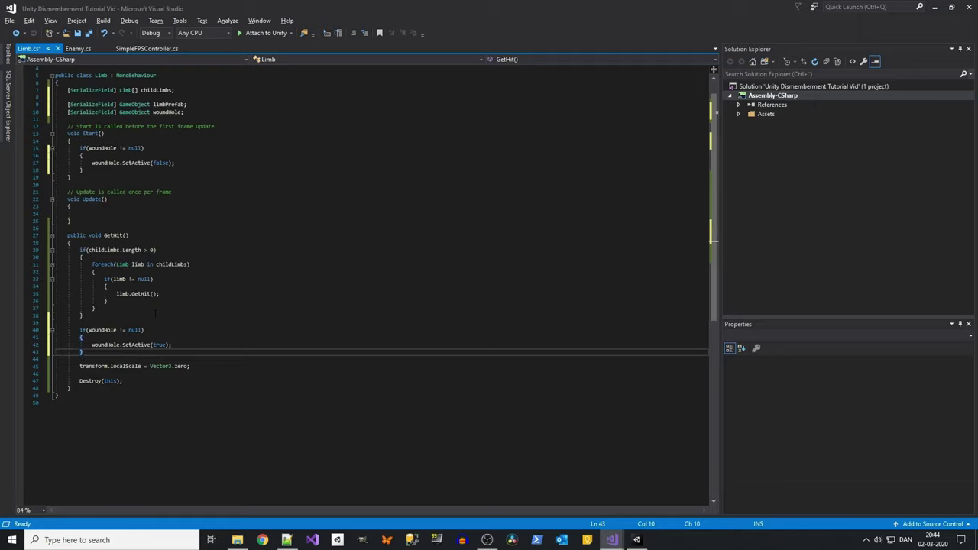
key("Return")
key("Return")
type("if()")
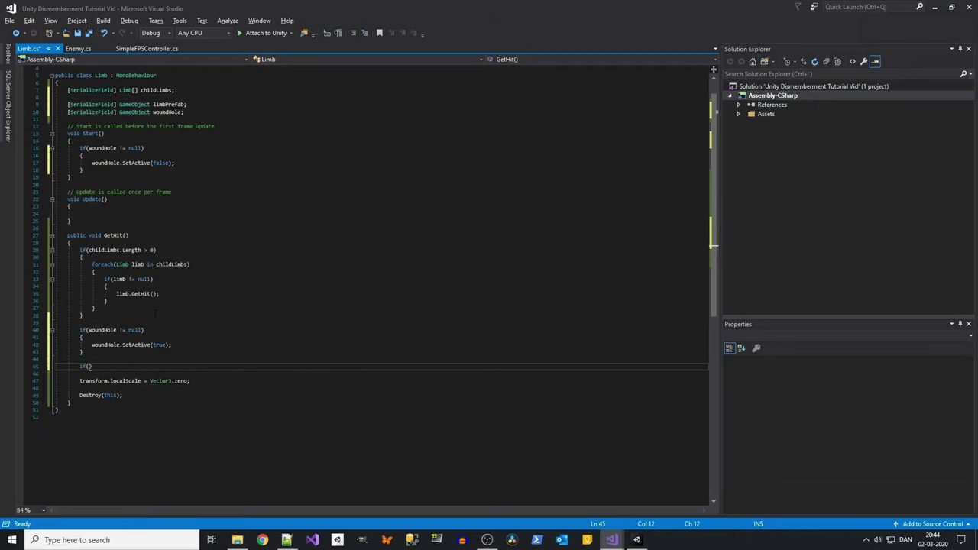
type("lim")
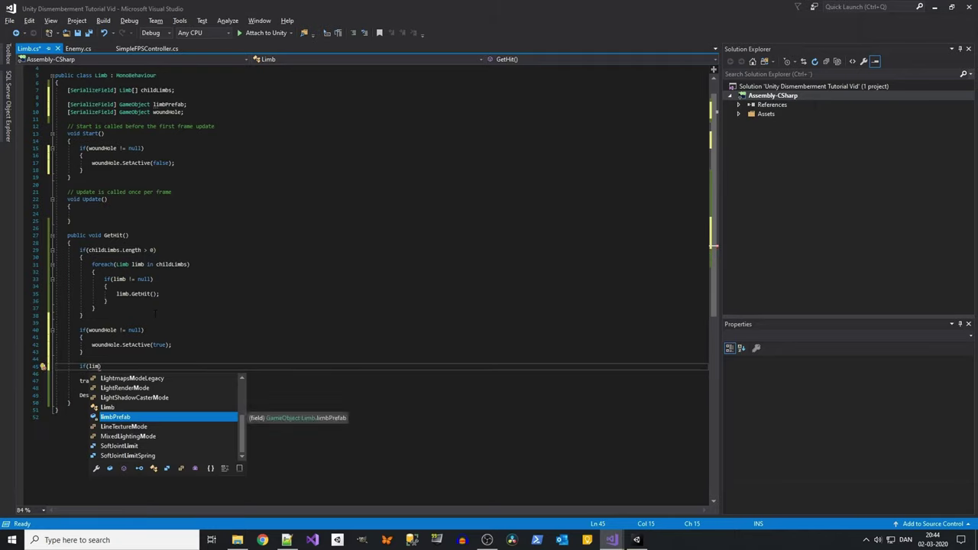
type(" != nu")
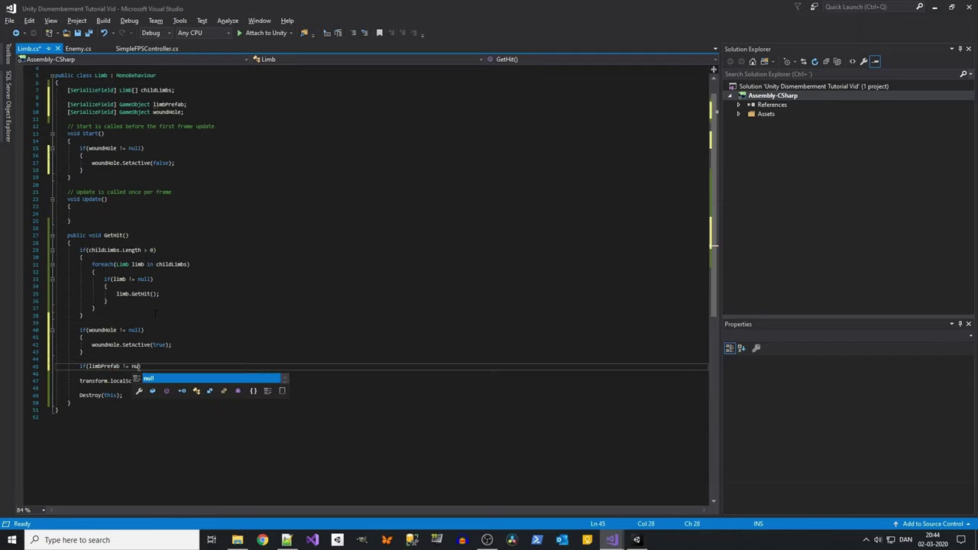
type("ll)")
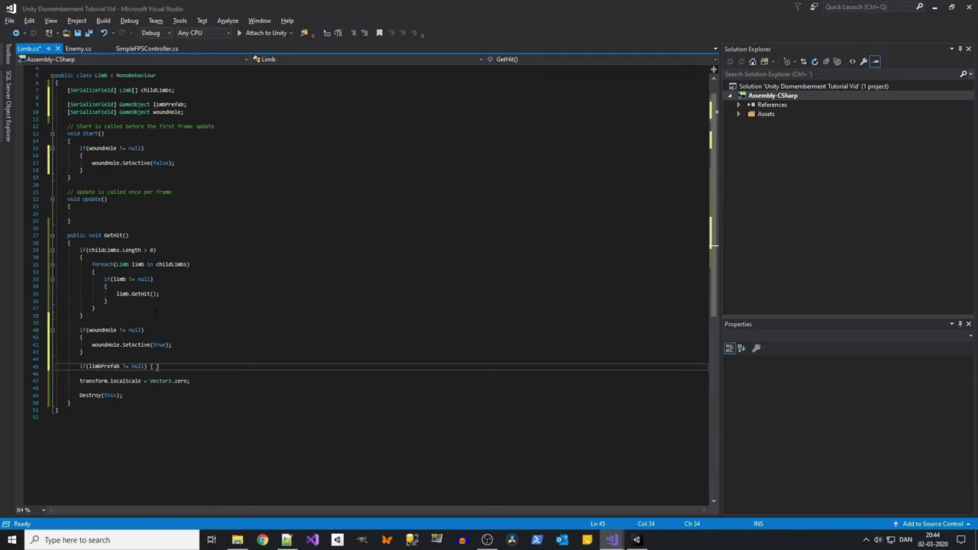
- Inside the check, Instantiate(limbPrefab, transform.position, transform.rotation) and save Limb.cs
key("Return")
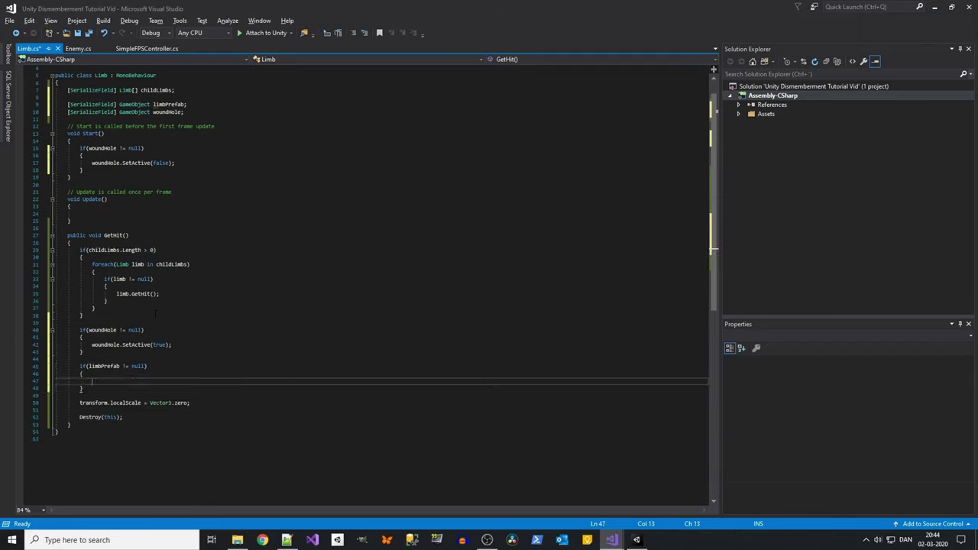
type("Instantiate")
type("(l")
type("imbPrefab")
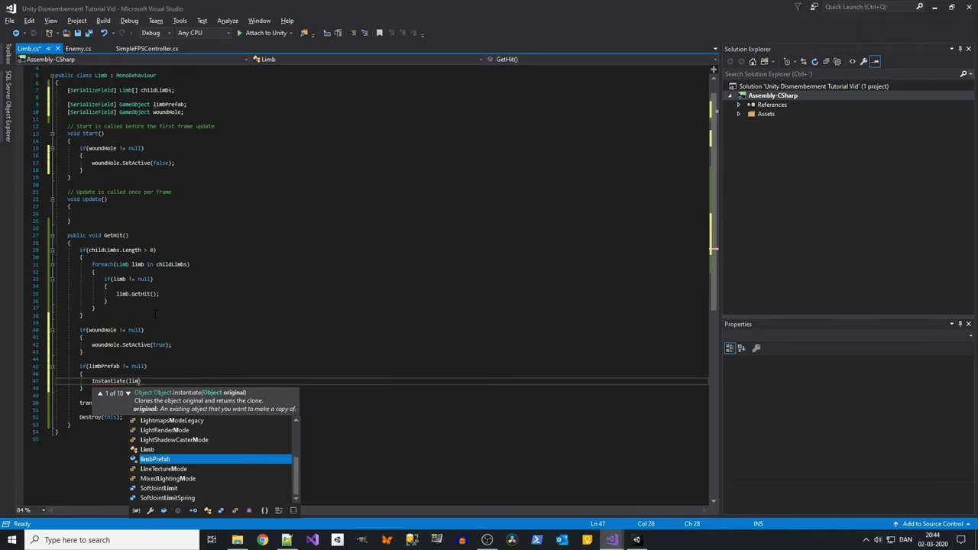
type(", tra")
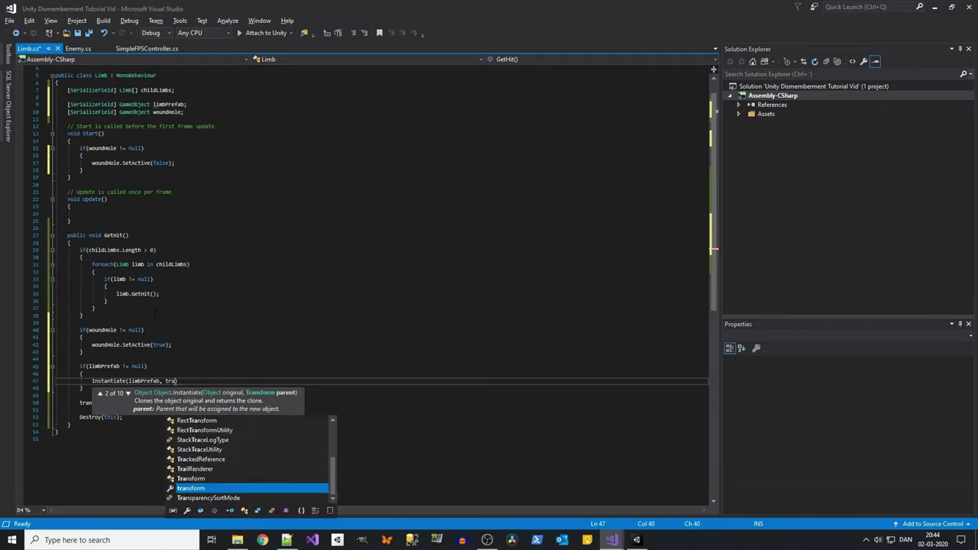
type("nsform.po")
key("Tab")
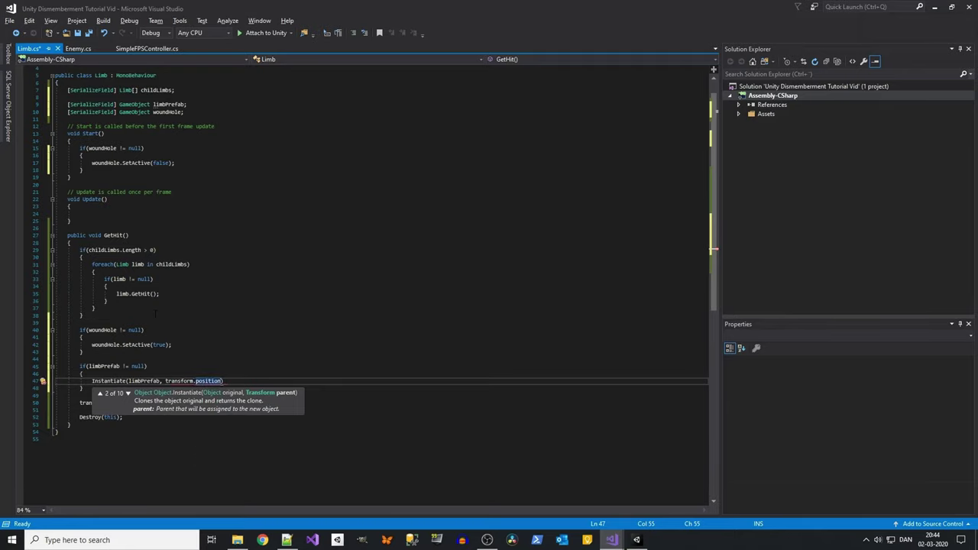
type(", trans")
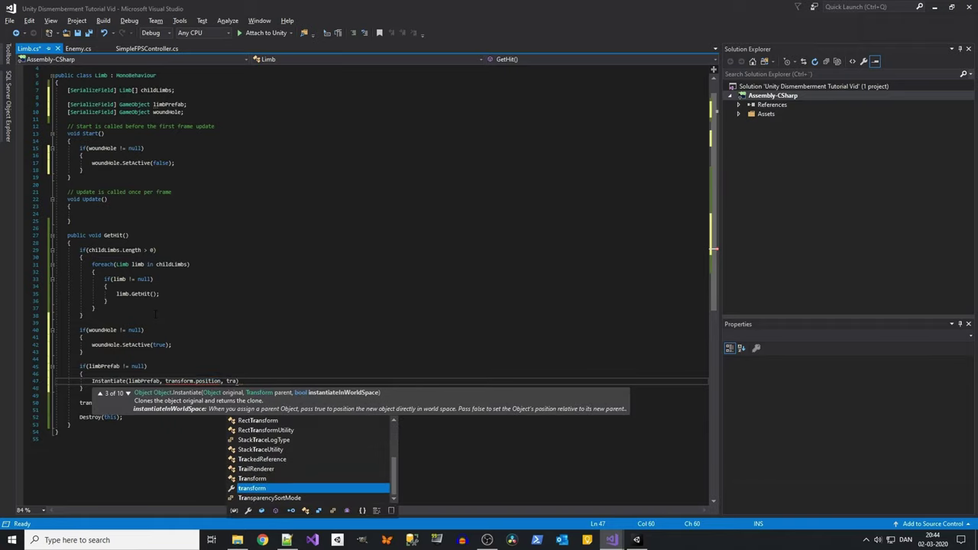
type("form.r")
key("Tab")
type(")")
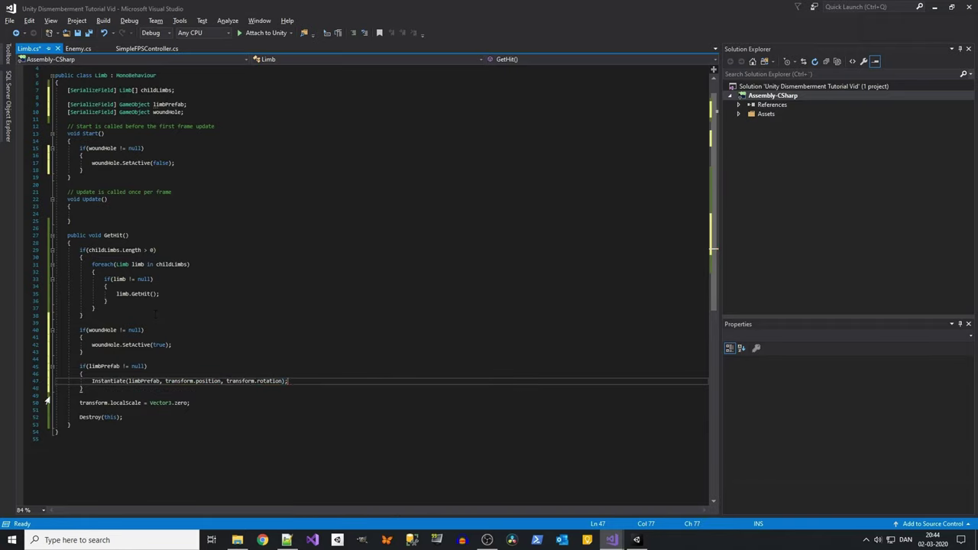
left_click(124, 416)
key("ctrl+s")
scroll(306, 344, "up", 1)
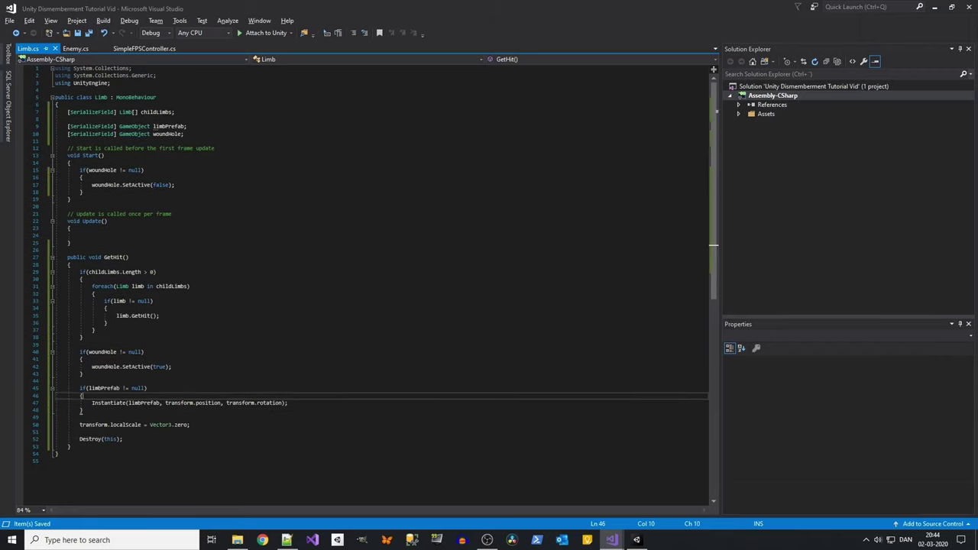
- Select swat:LeftUpLeg, collapse its Character Joint, and bring both legs into the Scene view
left_click(636, 541)
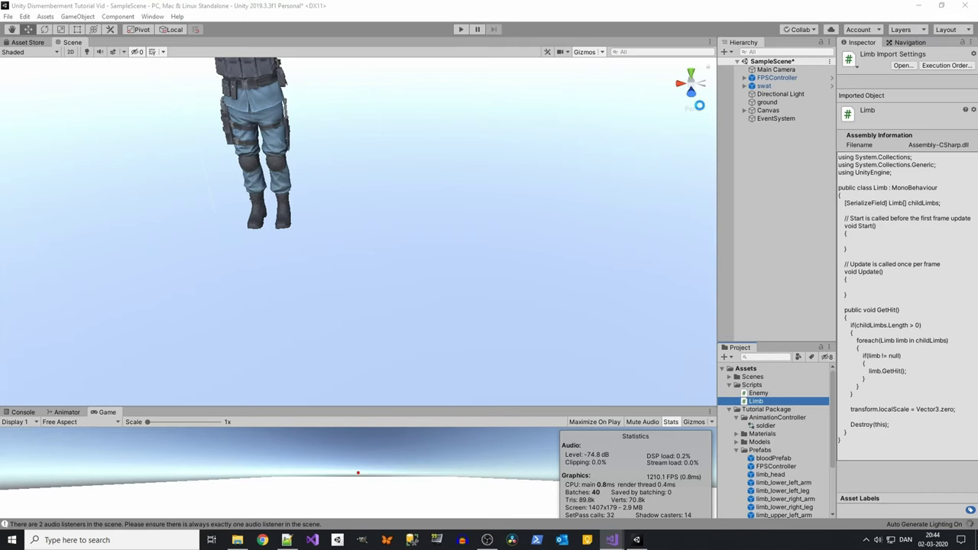
scroll(459, 230, "down", 5)
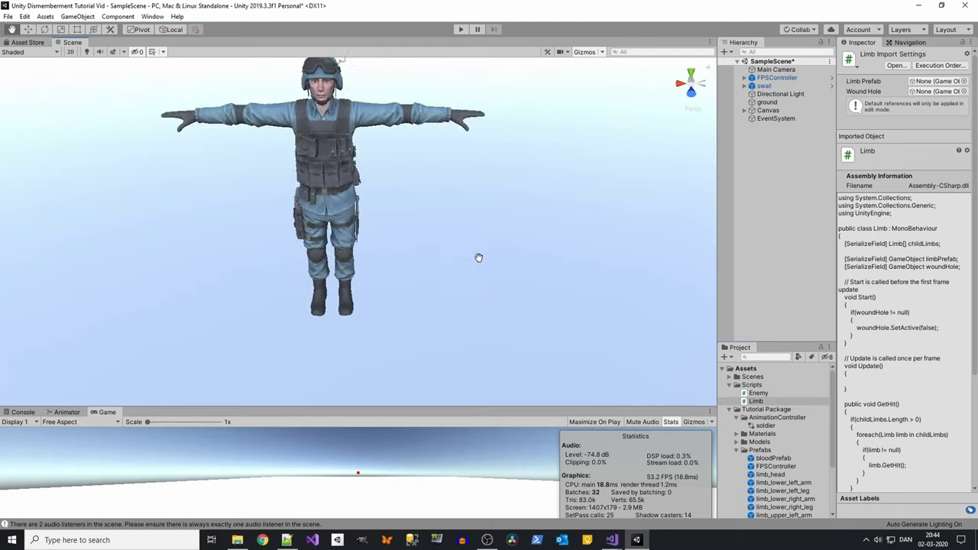
scroll(497, 288, "up", 3)
scroll(502, 283, "down", 3)
left_click_drag(503, 283, 646, 145, "alt")
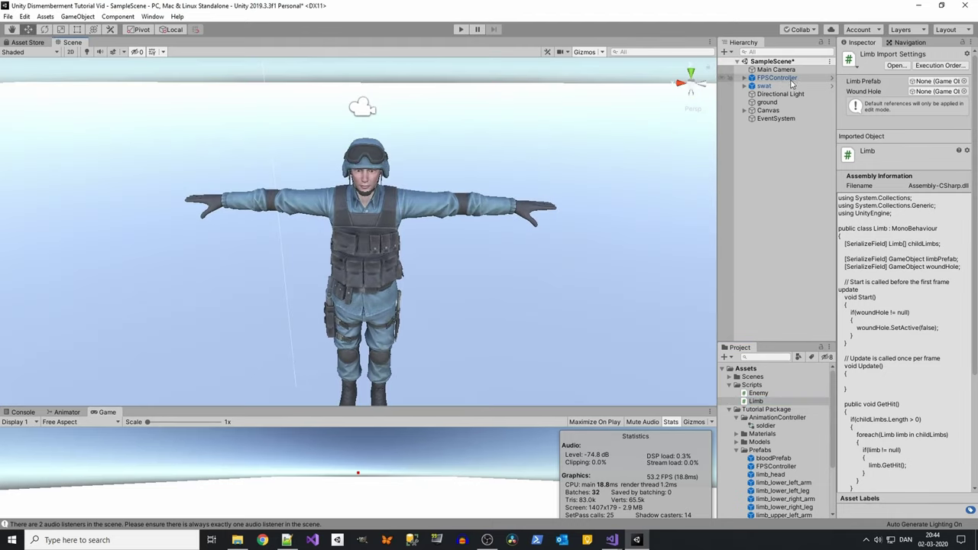
left_click(746, 86, "alt")
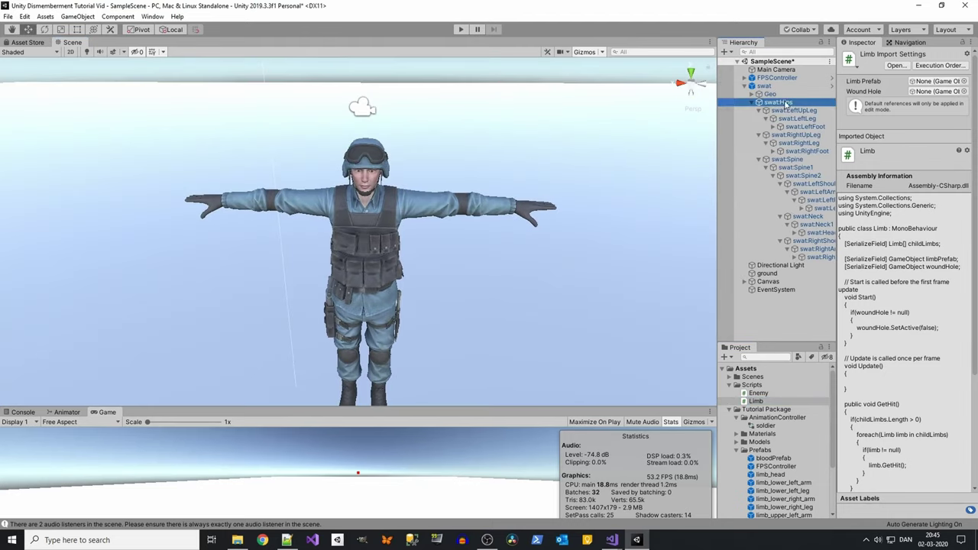
left_click(778, 102)
left_click(794, 110)
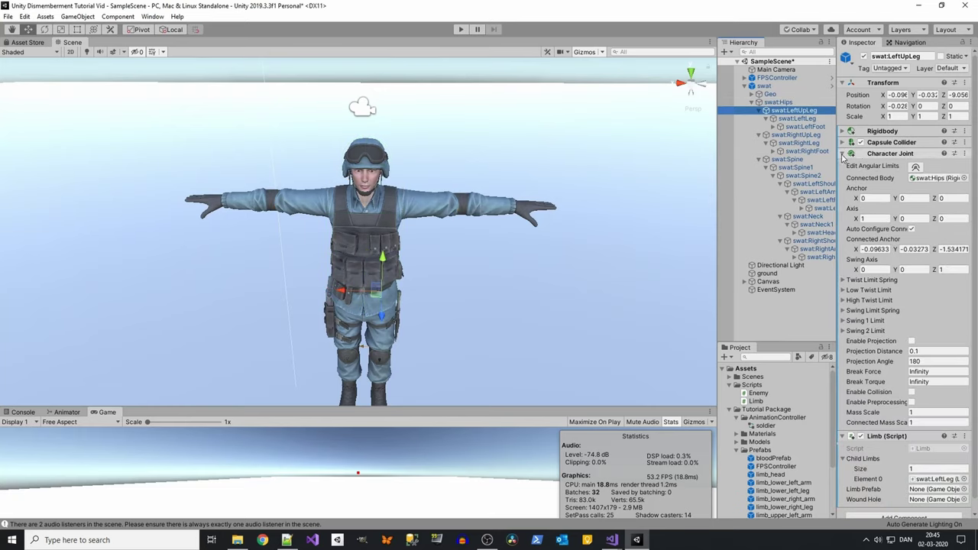
left_click(843, 155)
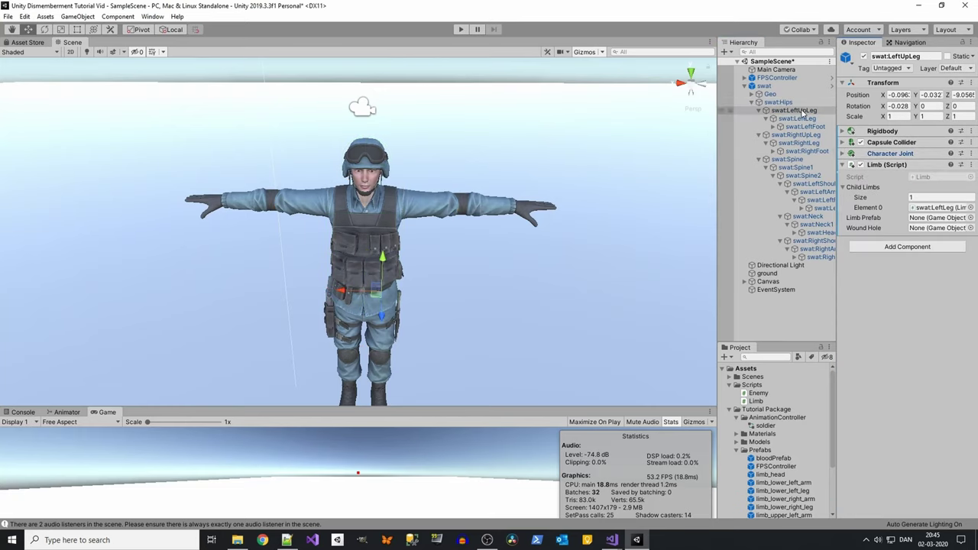
middle_click_drag(613, 239, 567, 131)
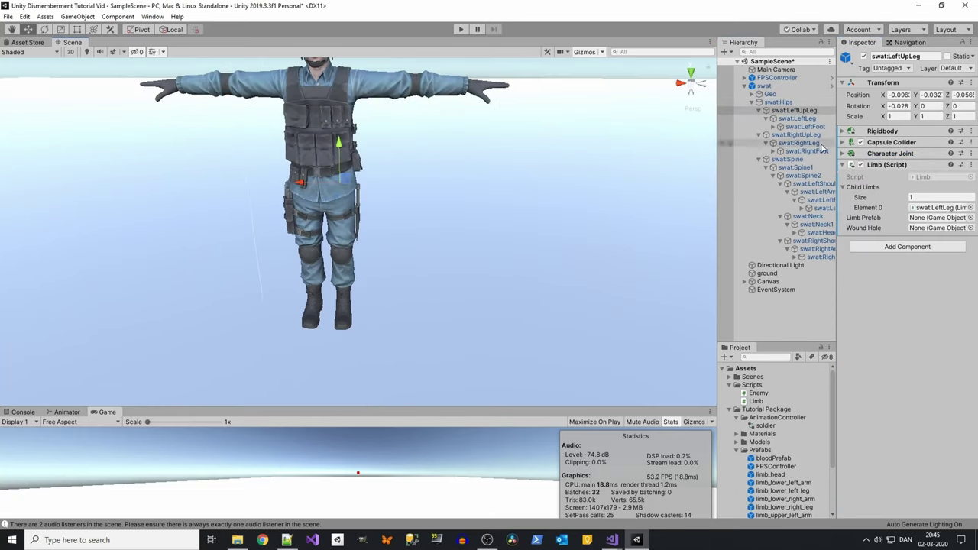
scroll(798, 477, "down", 2)
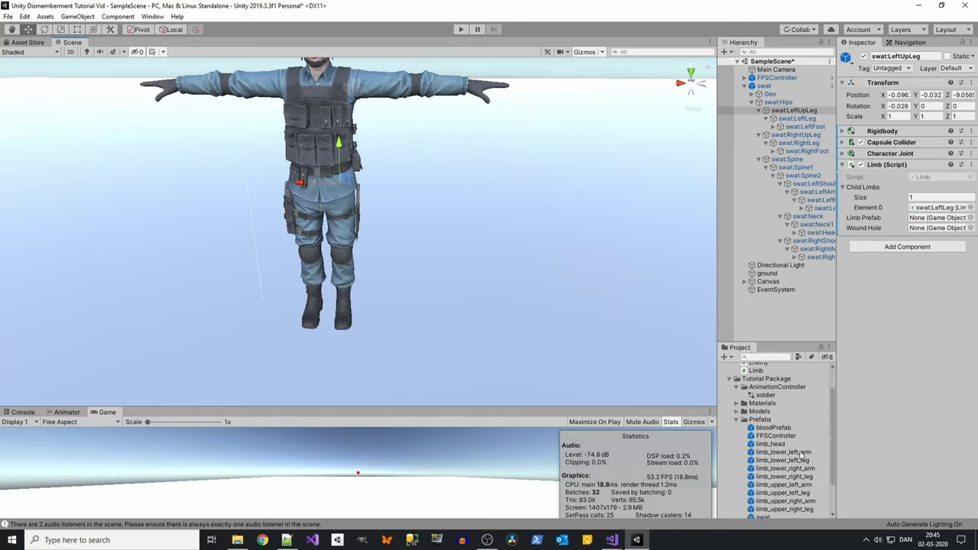
- Assign the upper and lower left and right leg bones their limb prefabs, e.g. limb_lower_left_leg and limb_lower_right_leg
mouse_move(783, 493)
left_mouse_down()
mouse_move(348, 214)
mouse_move(859, 261)
left_mouse_up()
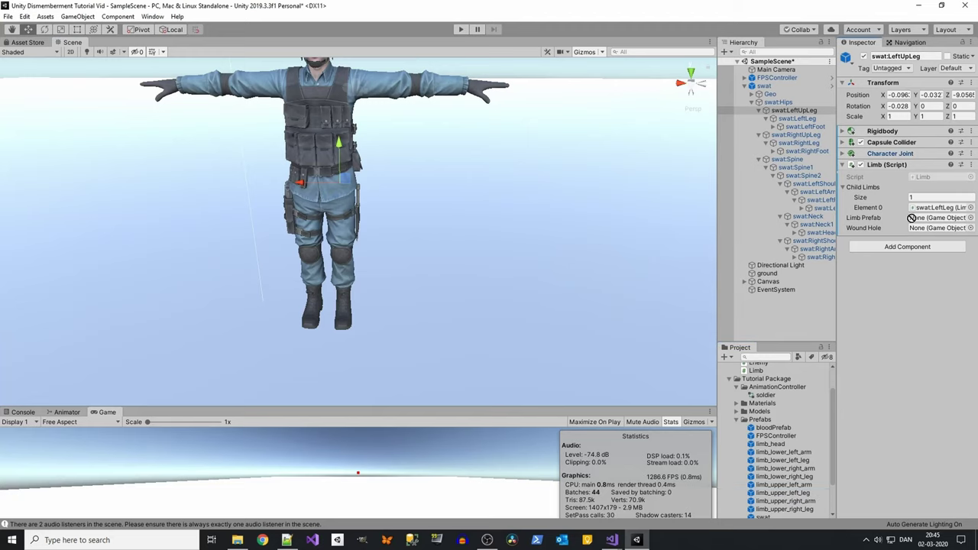
left_click(803, 119)
mouse_move(805, 121)
left_mouse_down()
mouse_move(348, 248)
mouse_move(918, 208)
left_mouse_up()
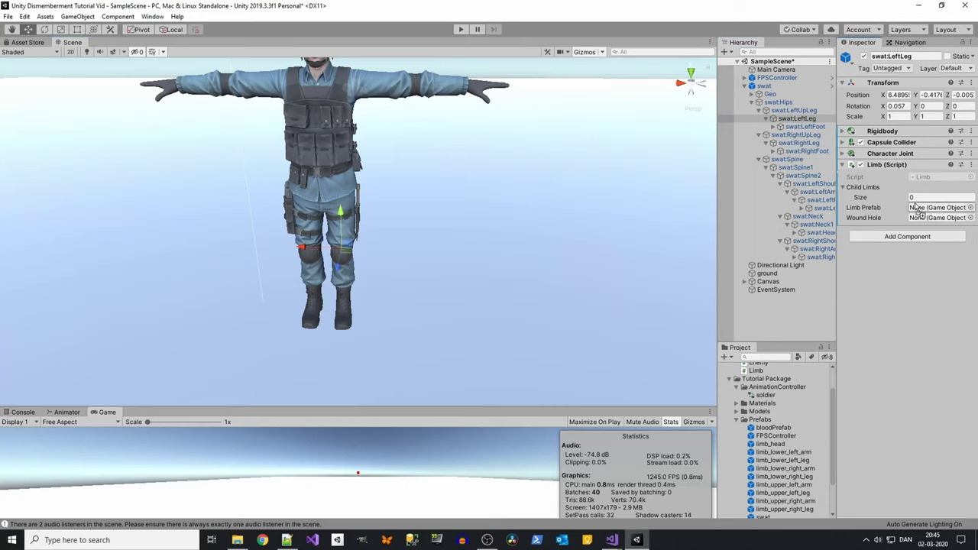
left_click(787, 138)
left_click_drag(783, 476, 919, 207)
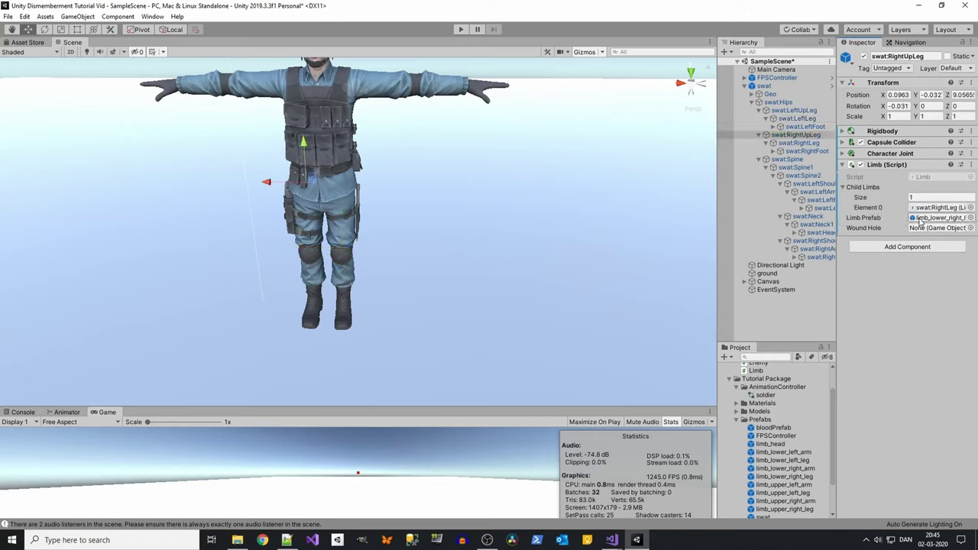
left_click(799, 143)
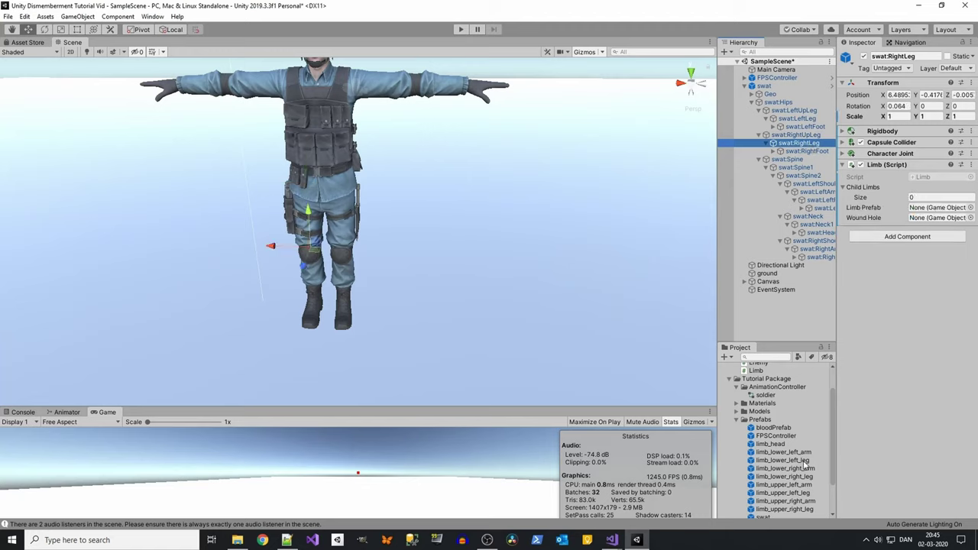
left_click_drag(805, 477, 911, 201)
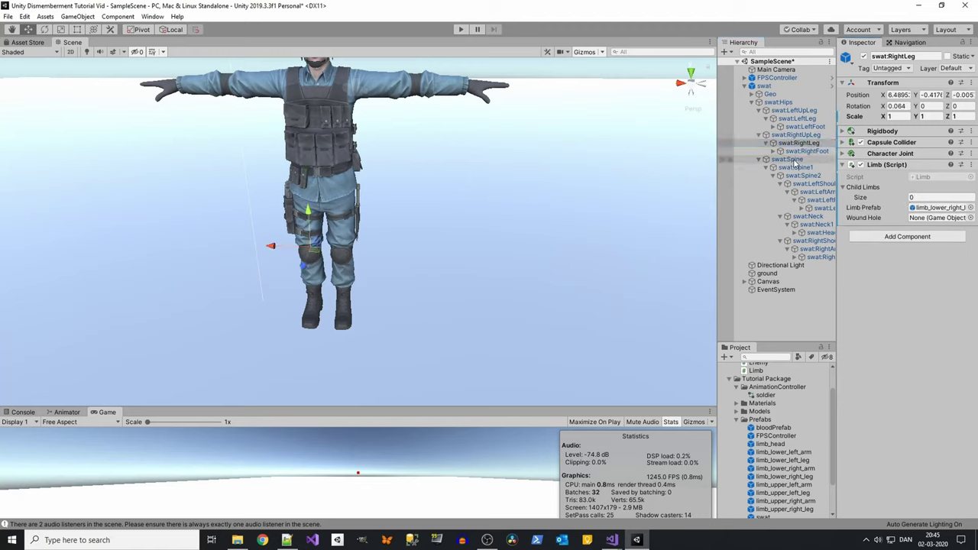
- Assign the upper and lower left arm limb prefabs to swat:LeftArm and swat:LeftForeArm
left_click(816, 192)
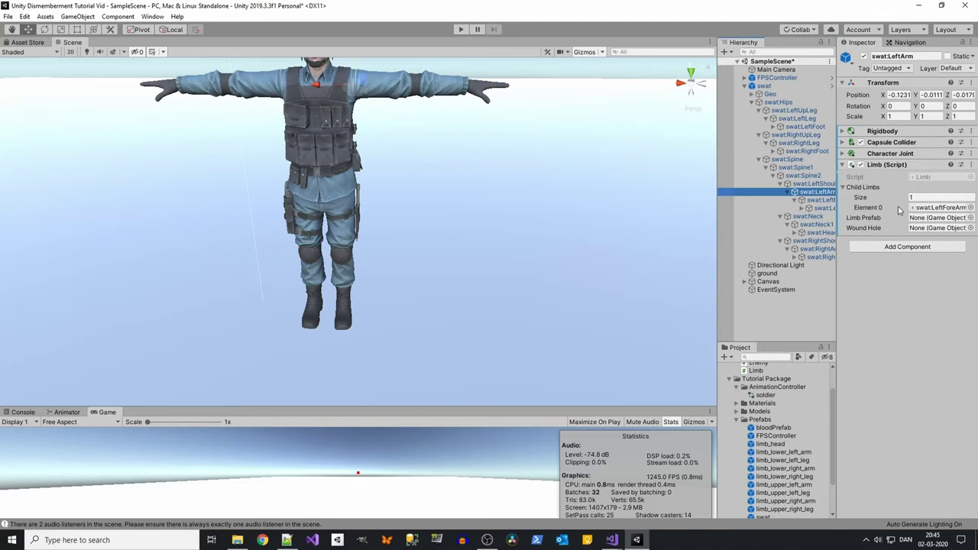
left_click_drag(798, 487, 963, 211)
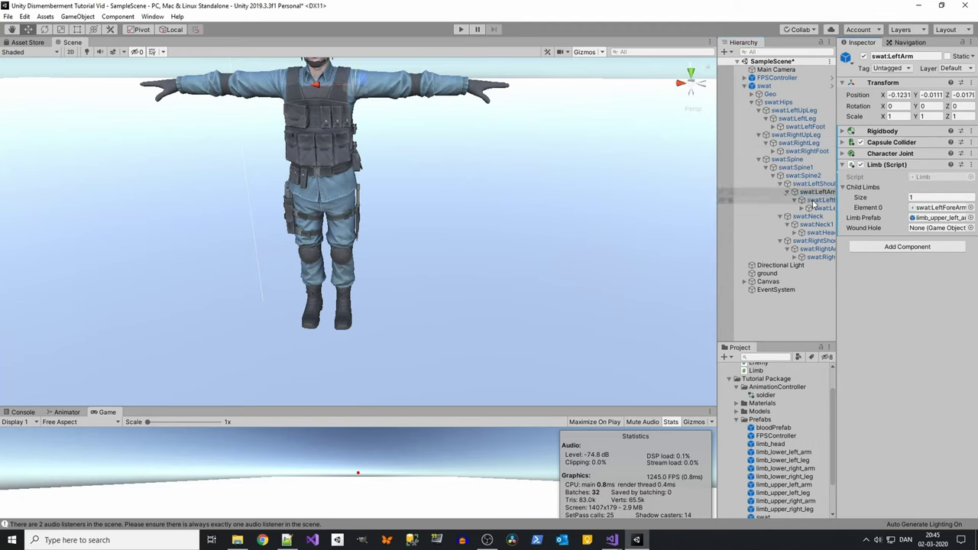
left_click(819, 199)
left_click_drag(806, 453, 965, 210)
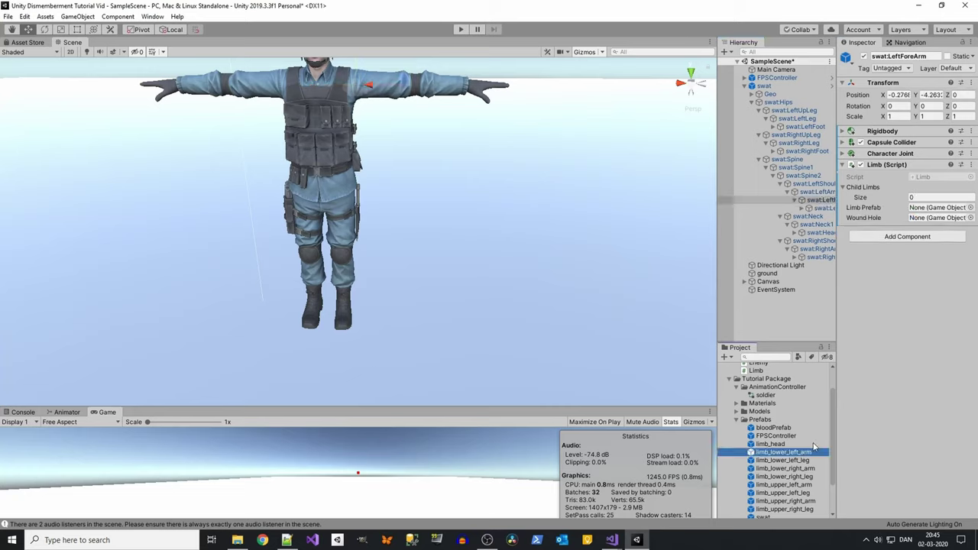
left_click(824, 199)
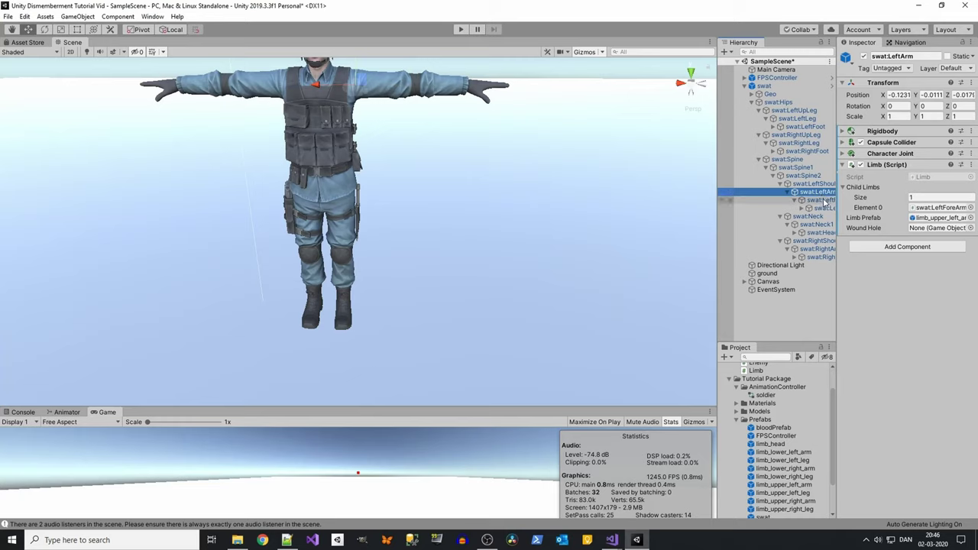
mouse_move(823, 200)
left_mouse_down()
mouse_move(804, 253)
mouse_move(923, 235)
left_mouse_up()
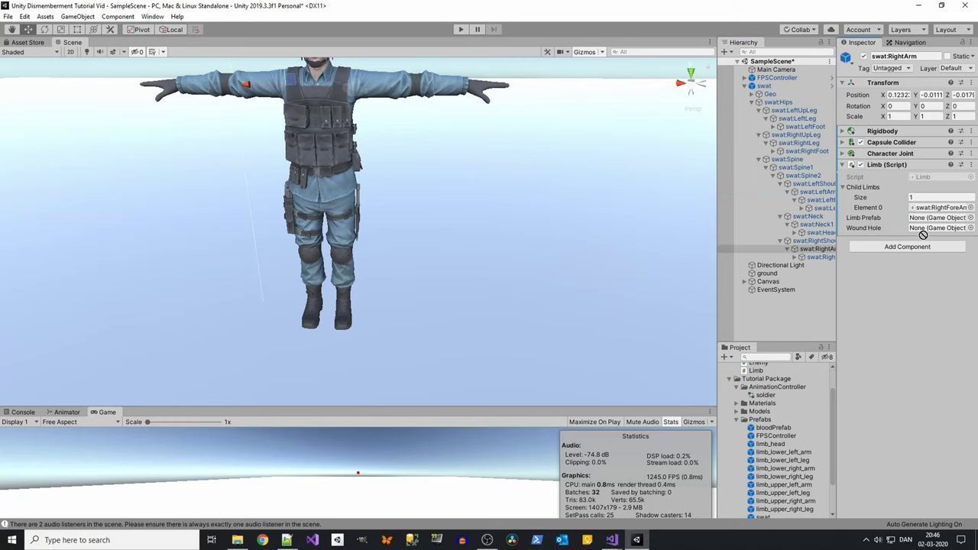
- Assign limb_lower_right_arm to swat:RightForeArm and limb_head to swat:Head
left_click(820, 257)
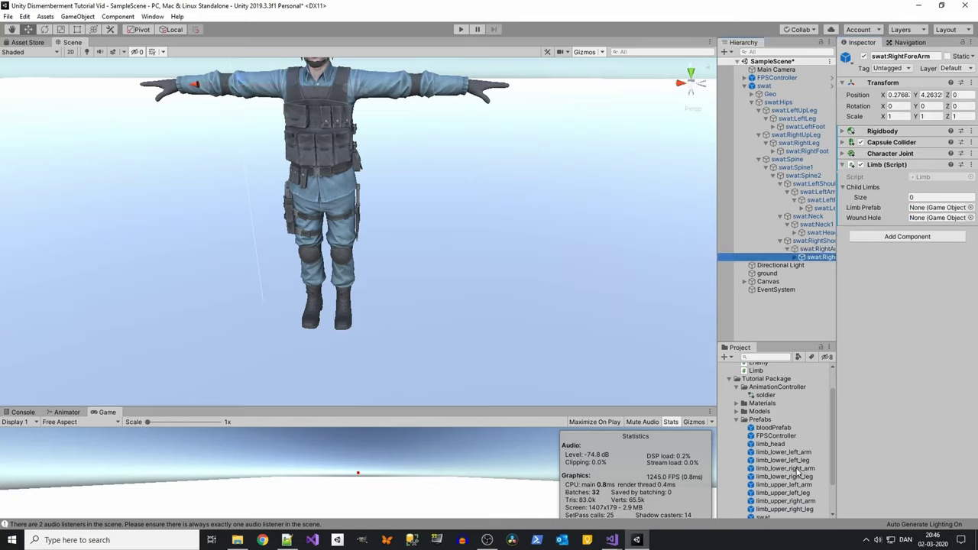
left_click_drag(801, 469, 931, 212)
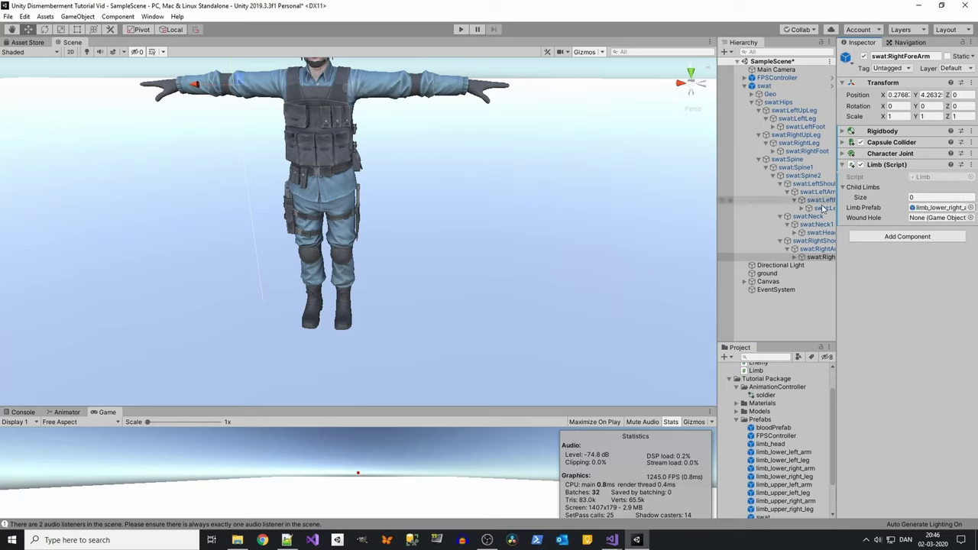
left_click(820, 234)
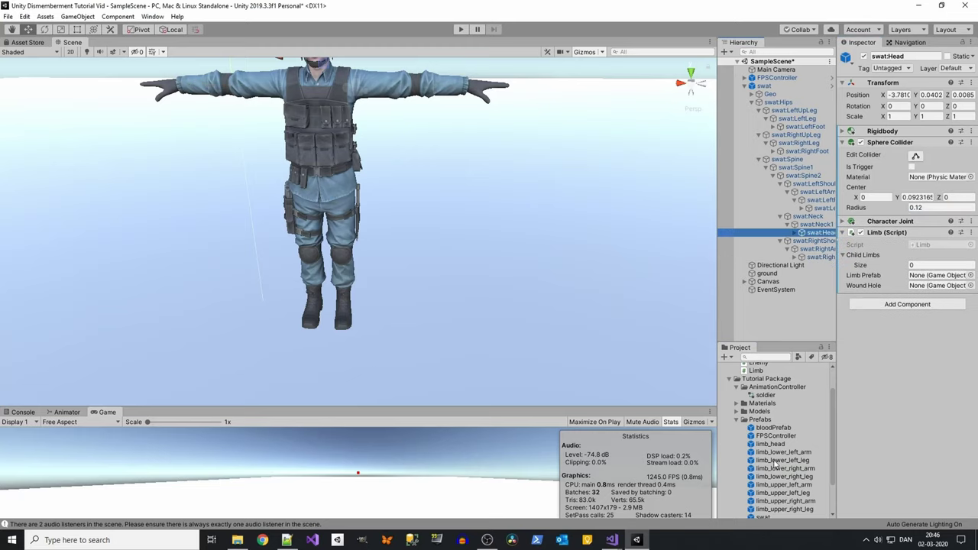
left_click_drag(787, 452, 927, 251)
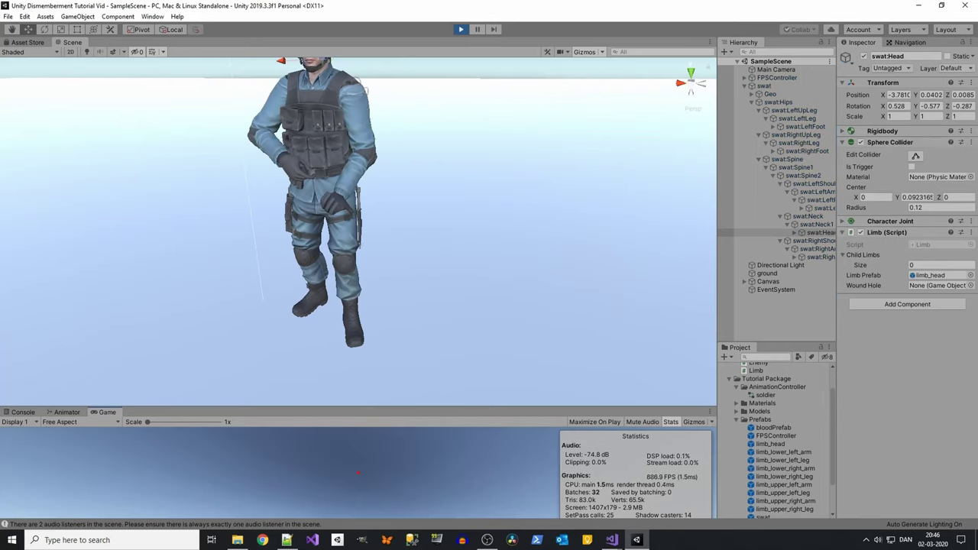
- Play-test in an enlarged Game view, shooting off the soldier's arms, head and legs, then stop
left_click_drag(412, 409, 495, 47)
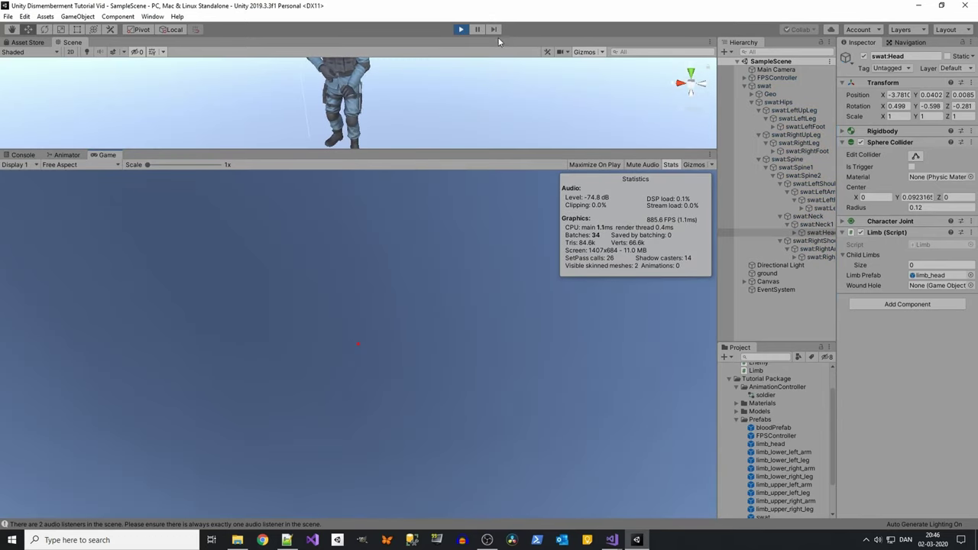
left_click(426, 405)
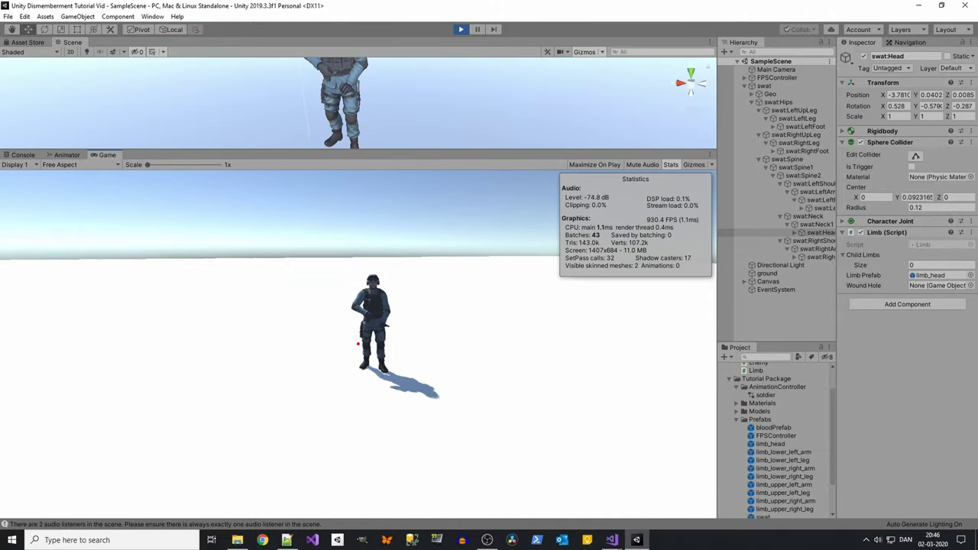
left_click(355, 336)
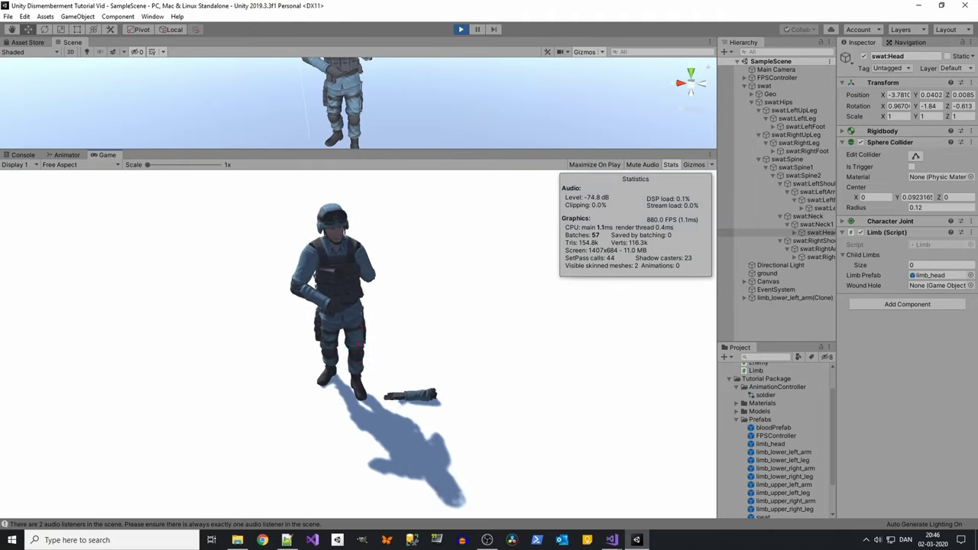
left_click(358, 344)
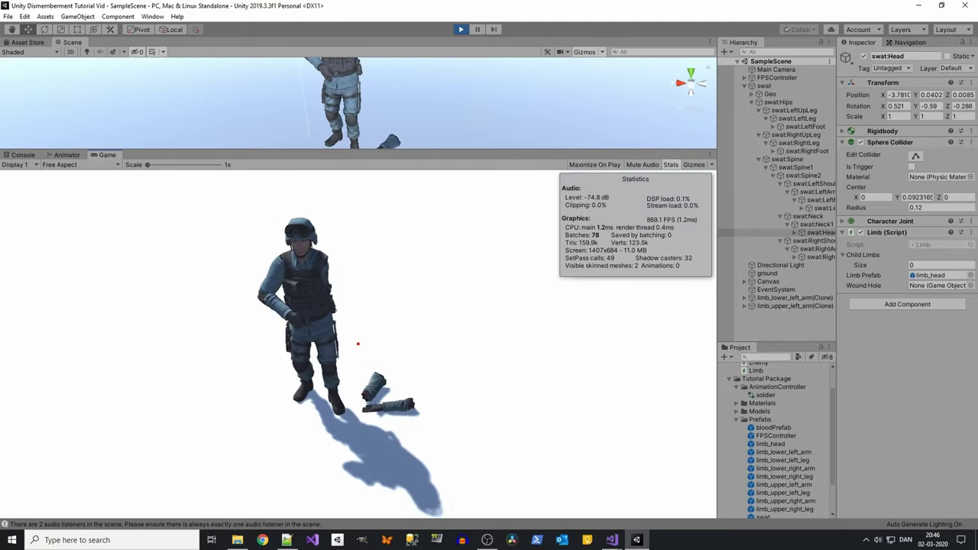
left_click(358, 345)
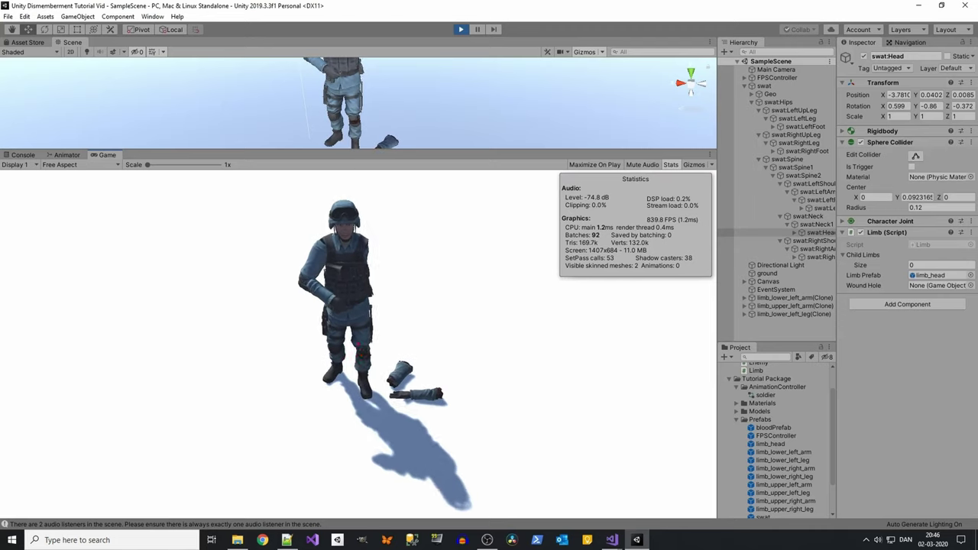
left_click(359, 345)
left_click(357, 344)
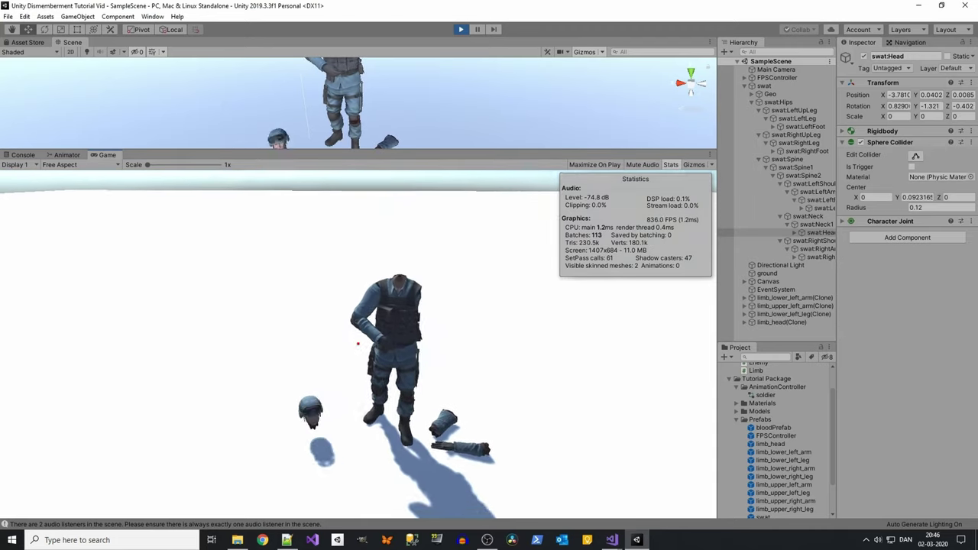
left_click(358, 345)
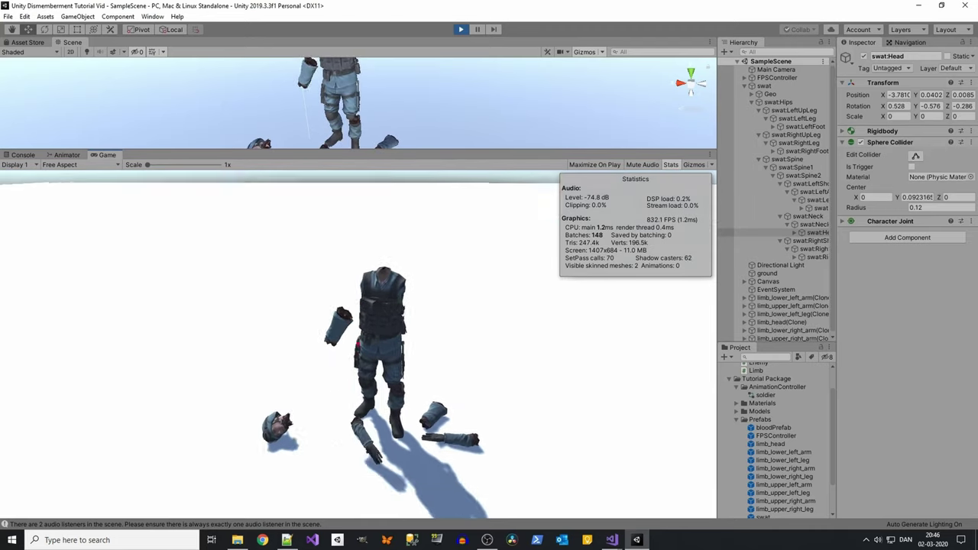
left_click(358, 344)
key("Escape")
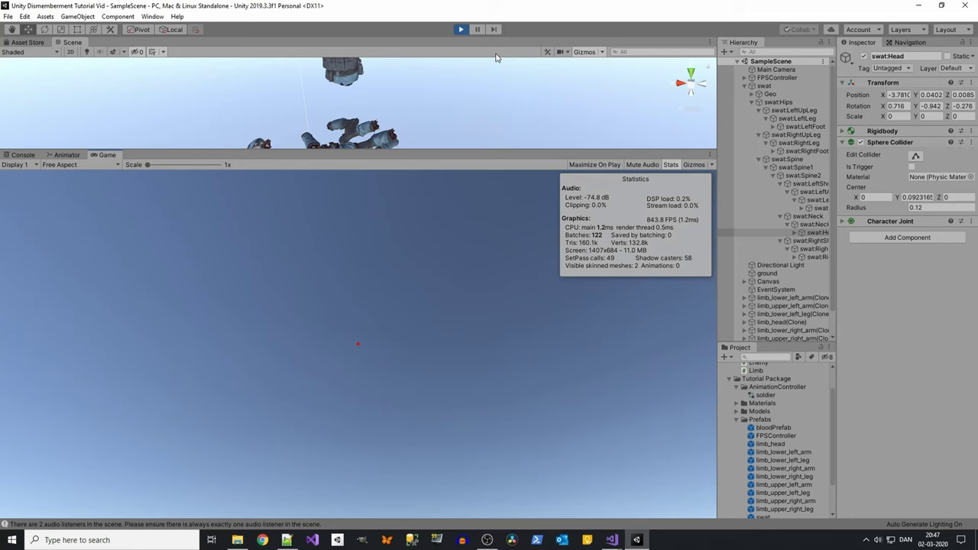
left_click(461, 29)
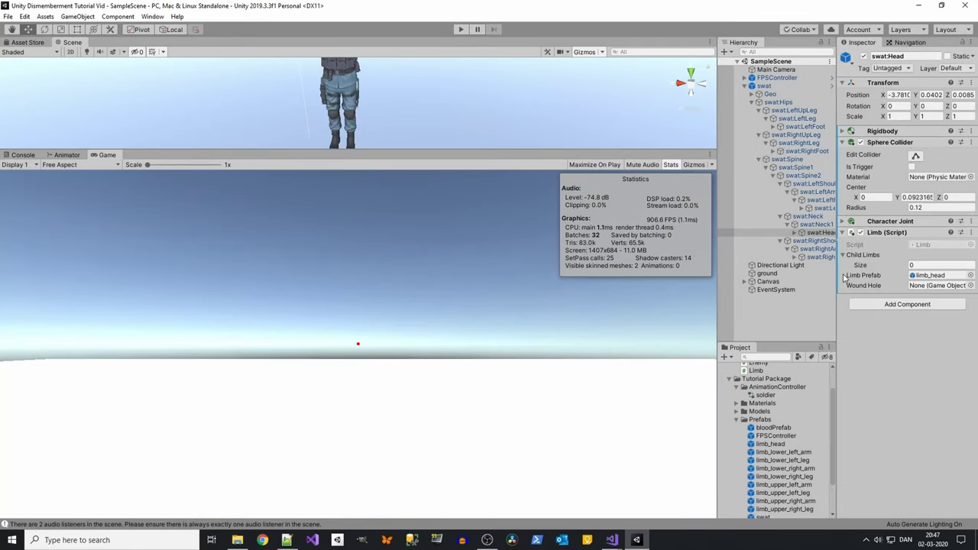
- Restore the large Scene view zoomed on the soldier, then select swat and its swat:LeftUpLeg bone
scroll(773, 463, "down", 3)
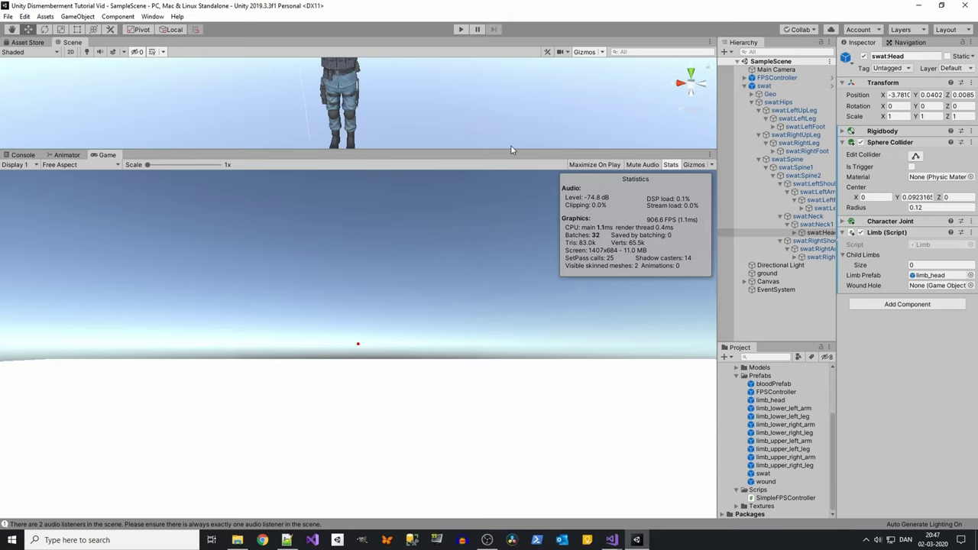
left_click_drag(512, 149, 474, 407)
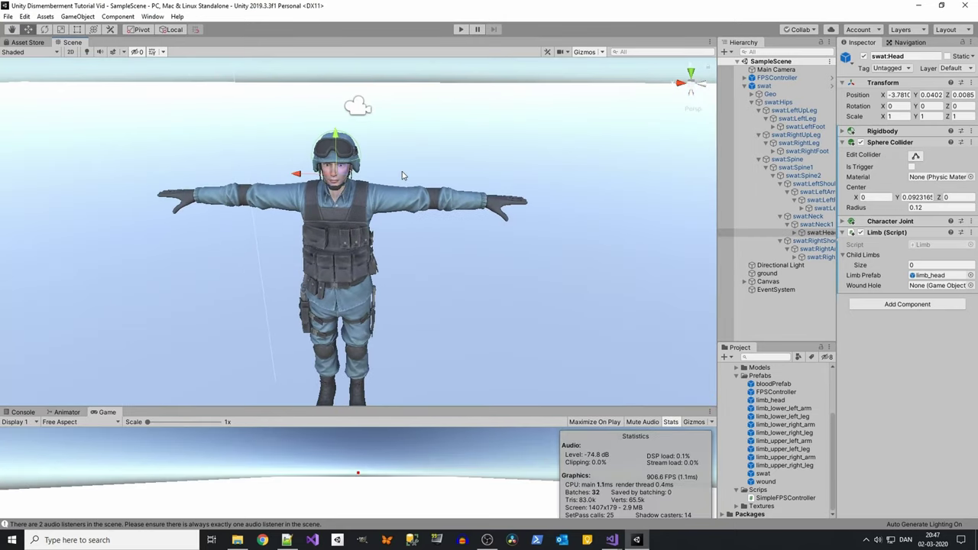
scroll(403, 234, "up", 3)
left_click(438, 201)
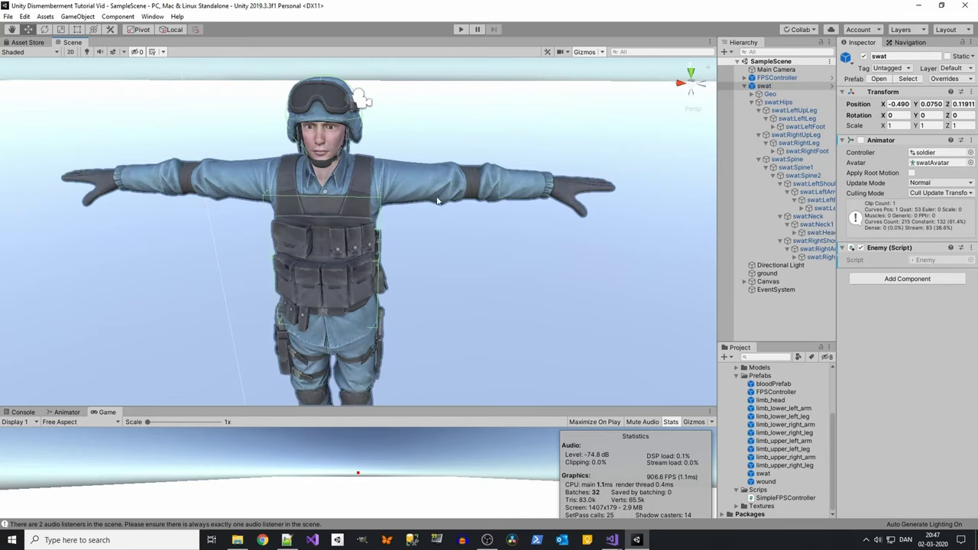
left_click(795, 111)
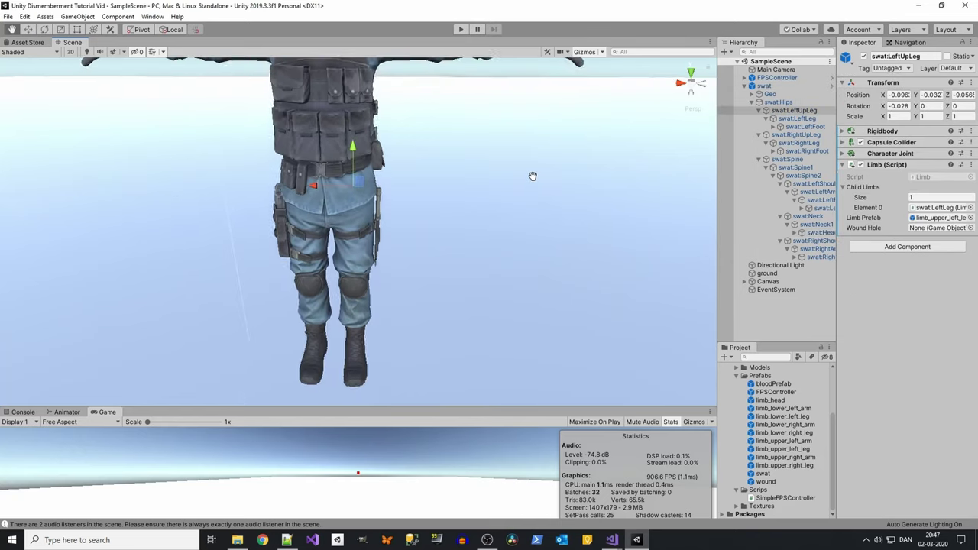
- Set swat:LeftUpLeg's Scale X, Y and Z to 0
double_click(795, 110)
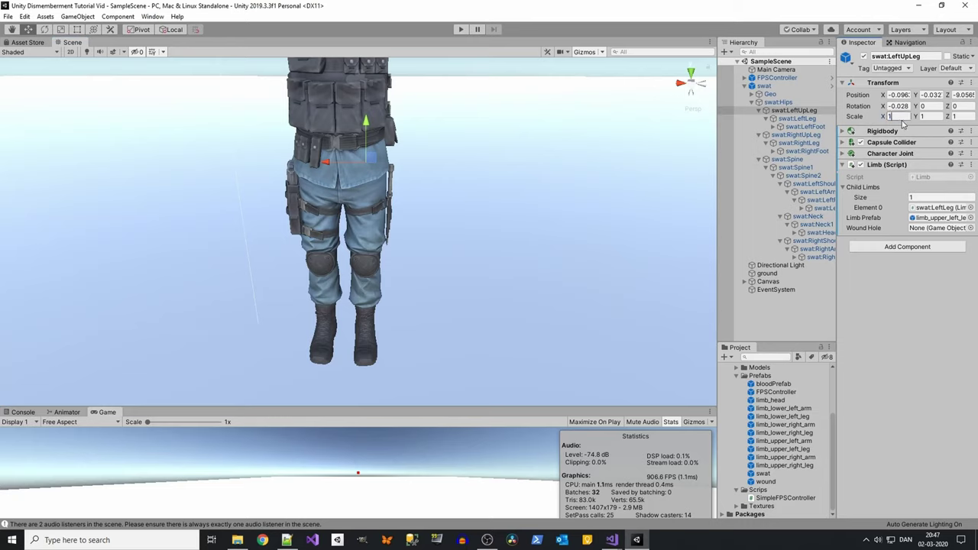
type("0")
key("Tab")
type("0")
key("Tab")
type("0")
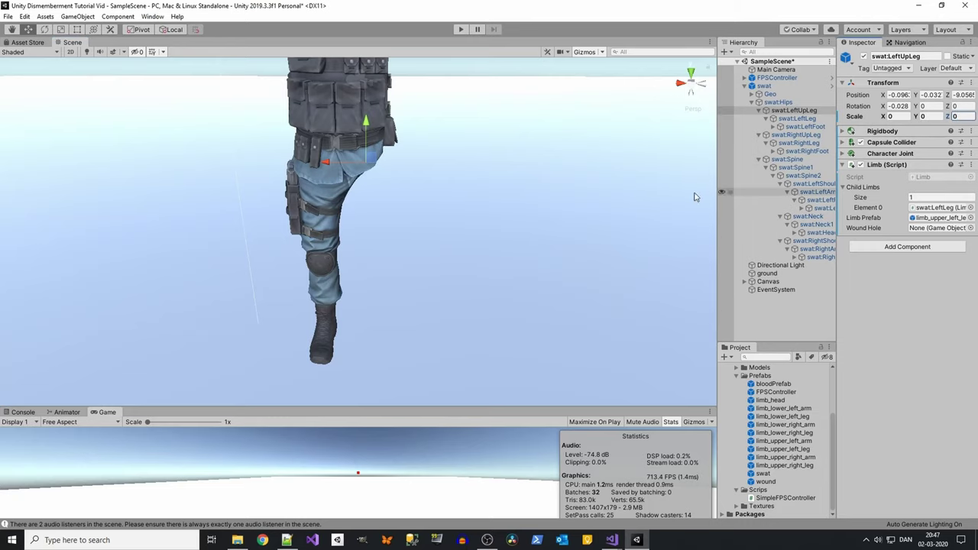
- Zoom in close on the thigh and drag the wound prefab toward the scene
scroll(695, 198, "up", 5)
mouse_move(694, 198)
middle_mouse_down()
mouse_move(365, 161)
mouse_move(459, 234)
middle_mouse_up()
scroll(458, 234, "down", 2)
left_click_drag(764, 482, 432, 188)
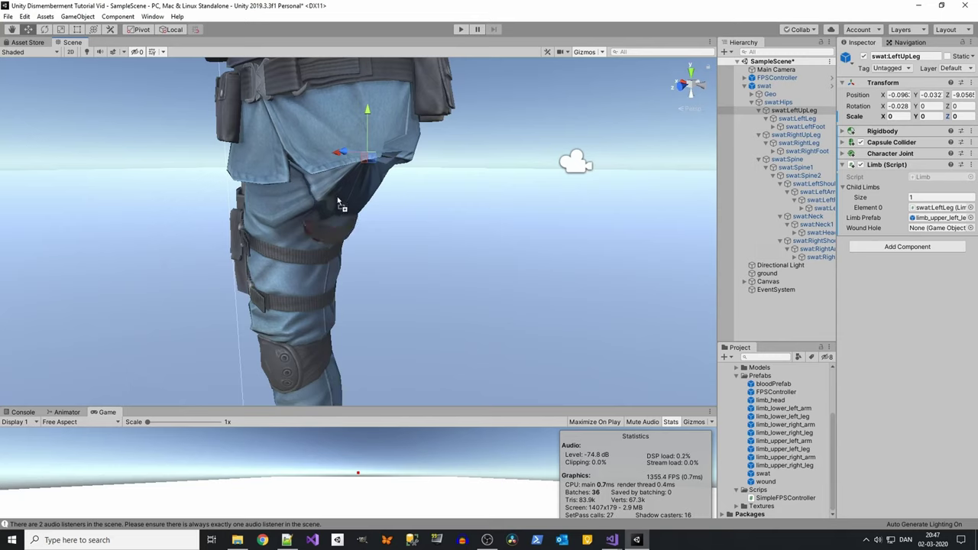
- Drop the wound onto the left thigh, move it to the thigh's edge and rotate it outward
left_click_drag(339, 203, 320, 221)
middle_click_drag(319, 221, 388, 260)
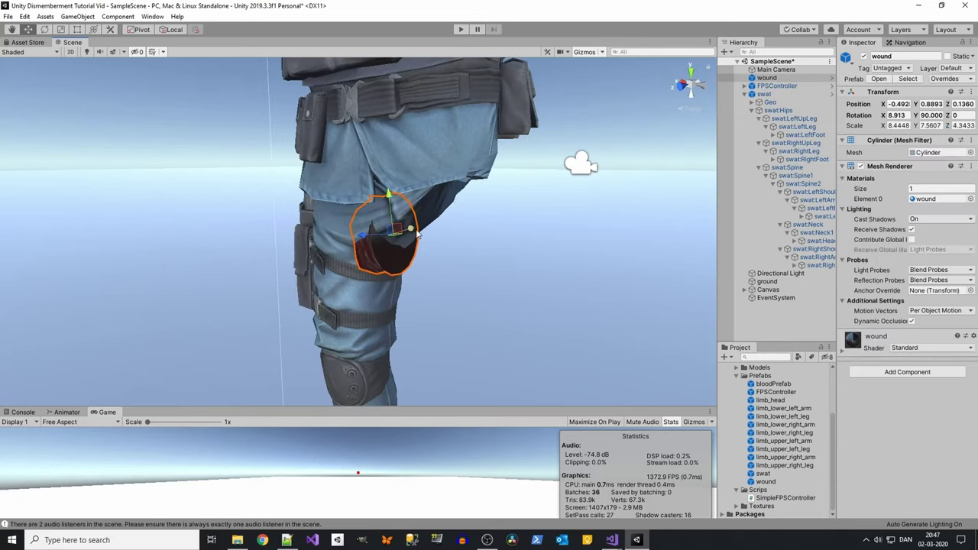
left_click_drag(363, 241, 448, 233)
key("e")
left_click_drag(489, 200, 390, 160)
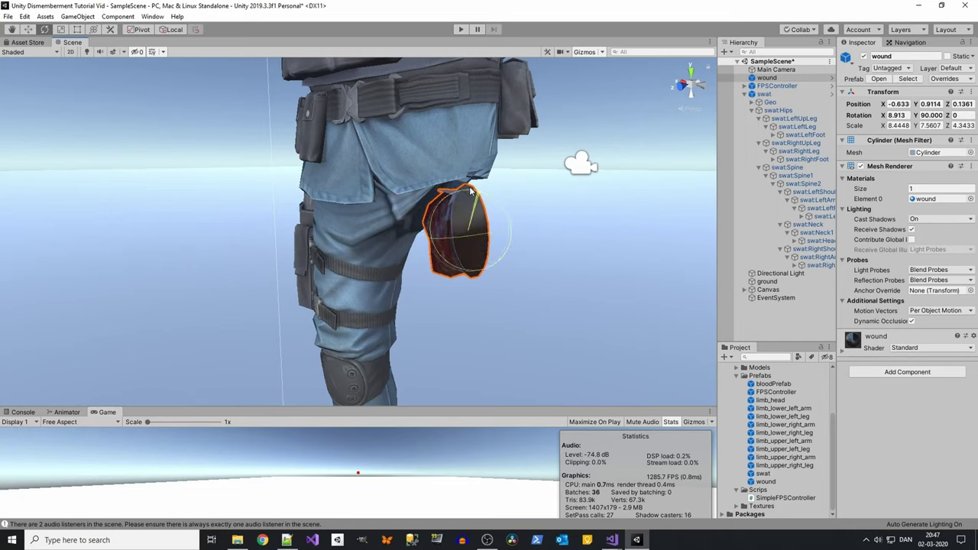
key("w")
- Fine-tune the wound into the hip stump at position -0.565, 0.9426, 0.1102
left_click(483, 250)
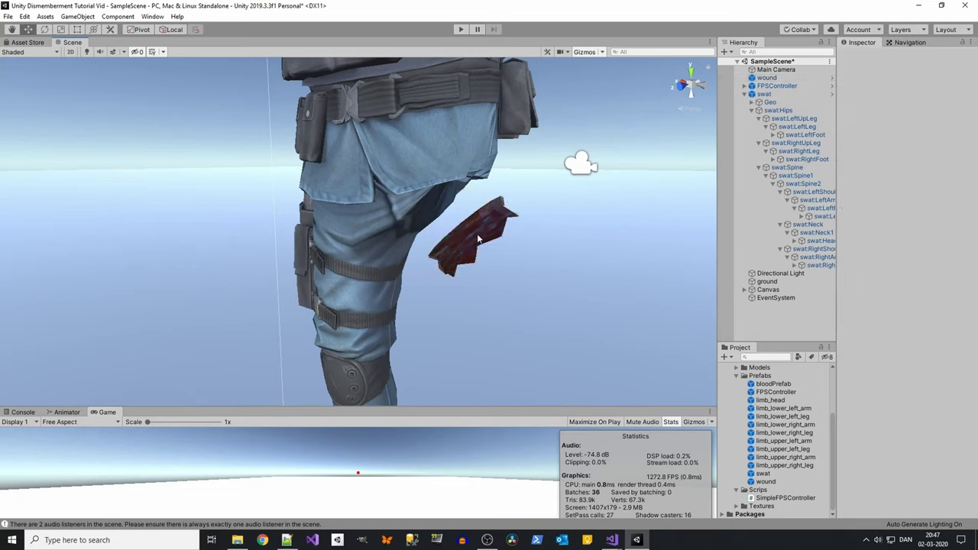
left_click(482, 251)
left_click_drag(483, 251, 459, 230)
right_click_drag(459, 229, 383, 228)
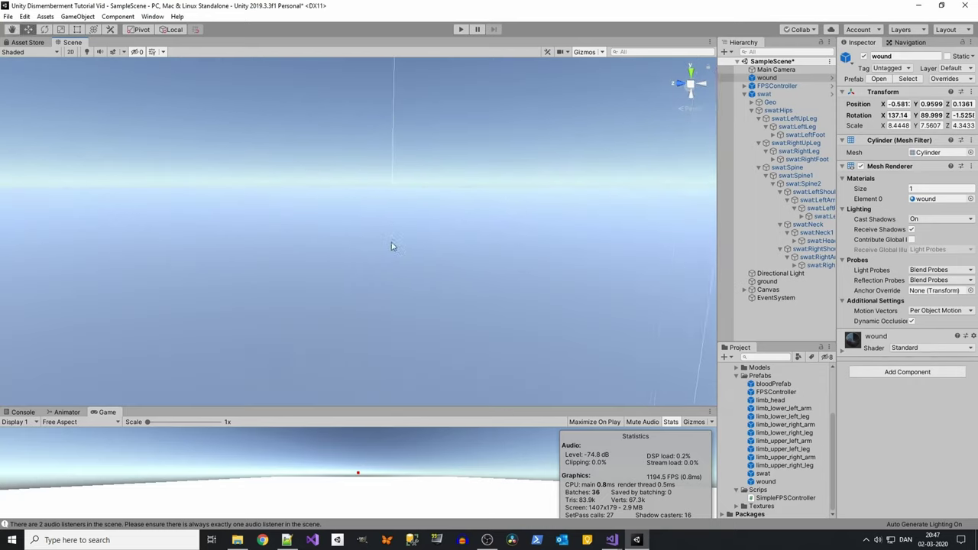
key("f")
left_click_drag(380, 243, 399, 247)
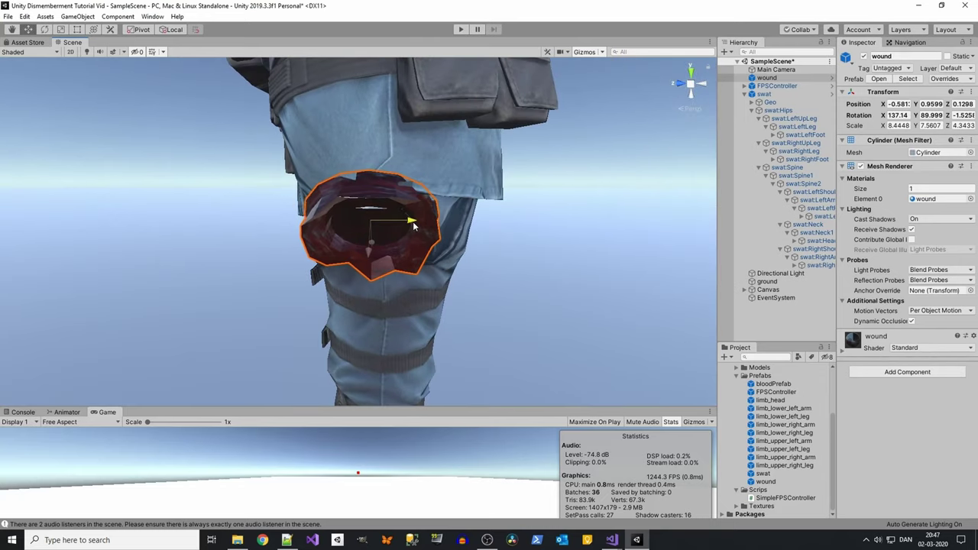
scroll(398, 247, "down", 5)
left_click_drag(568, 185, 639, 234, "alt")
scroll(474, 211, "up", 5)
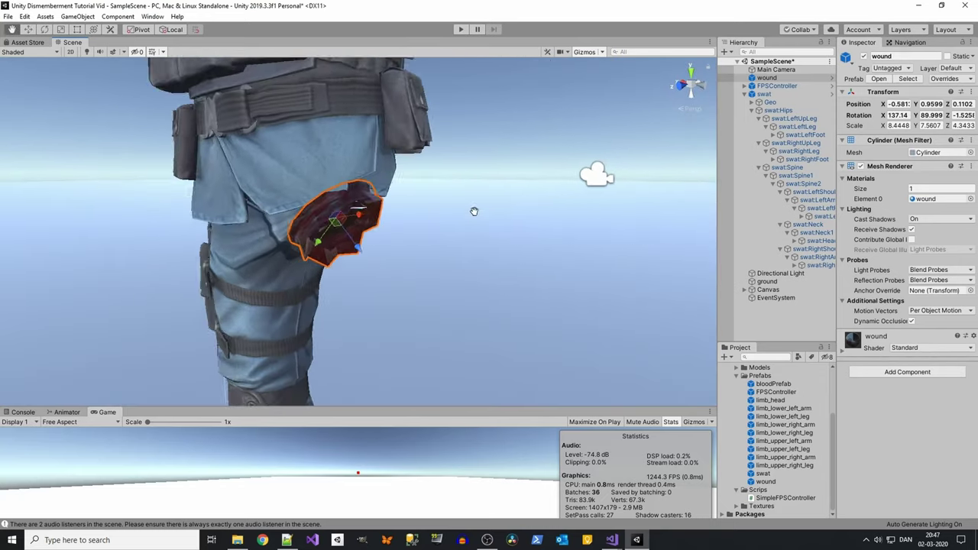
left_click_drag(517, 194, 507, 203)
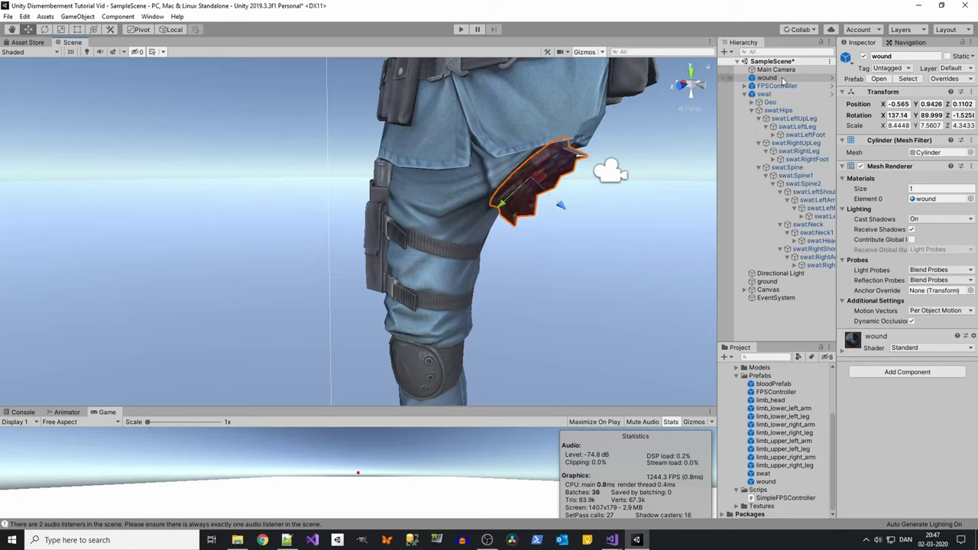
left_click(788, 119)
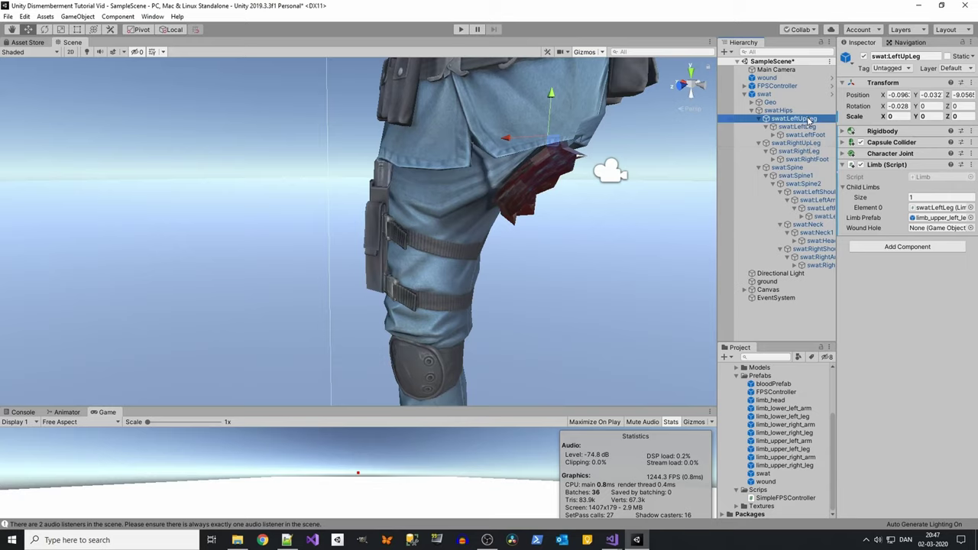
left_click(894, 116)
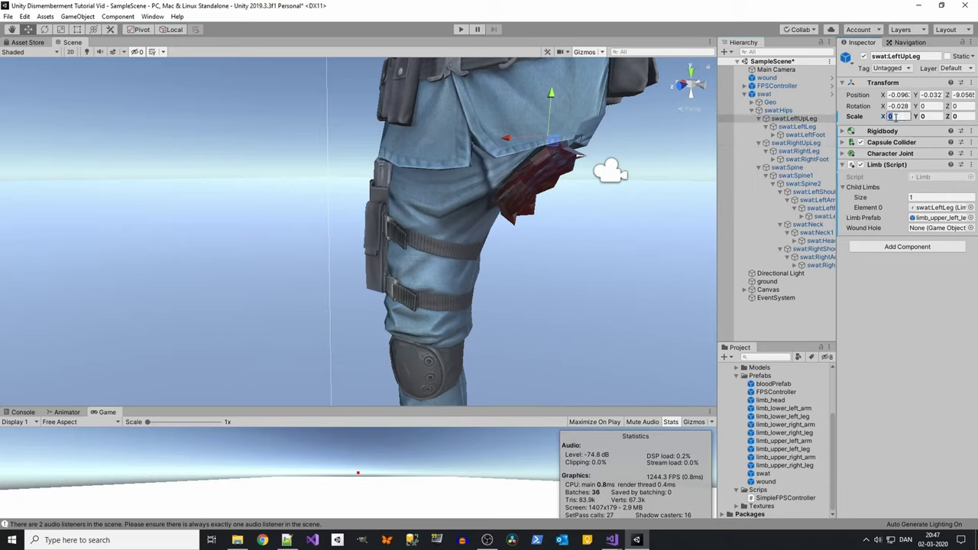
type("1")
key("Tab")
type("1")
key("Tab")
type("1")
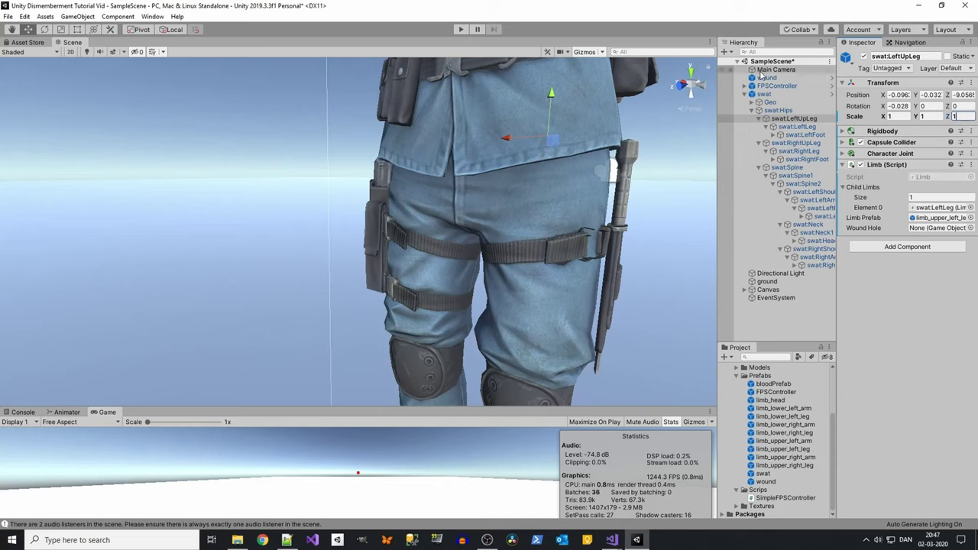
left_click_drag(763, 77, 815, 122)
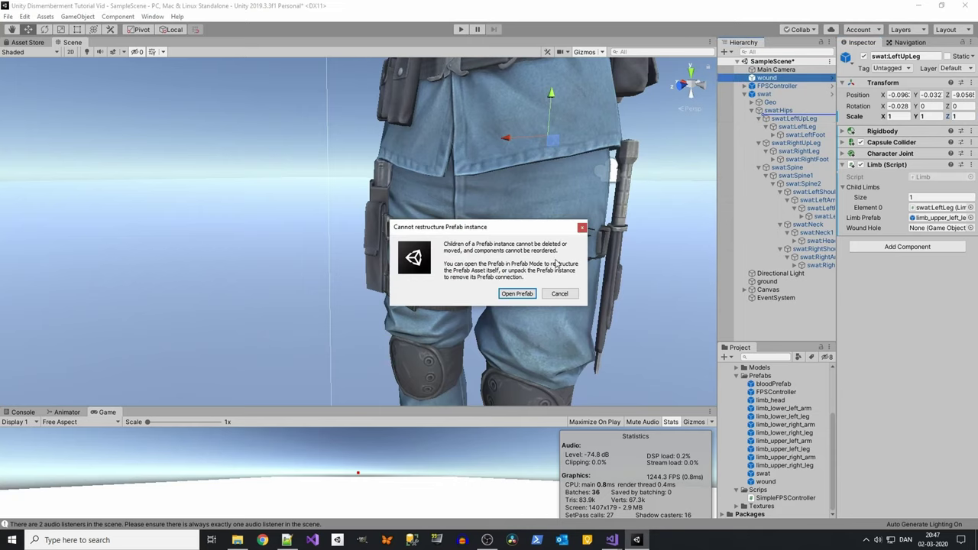
left_click(561, 294)
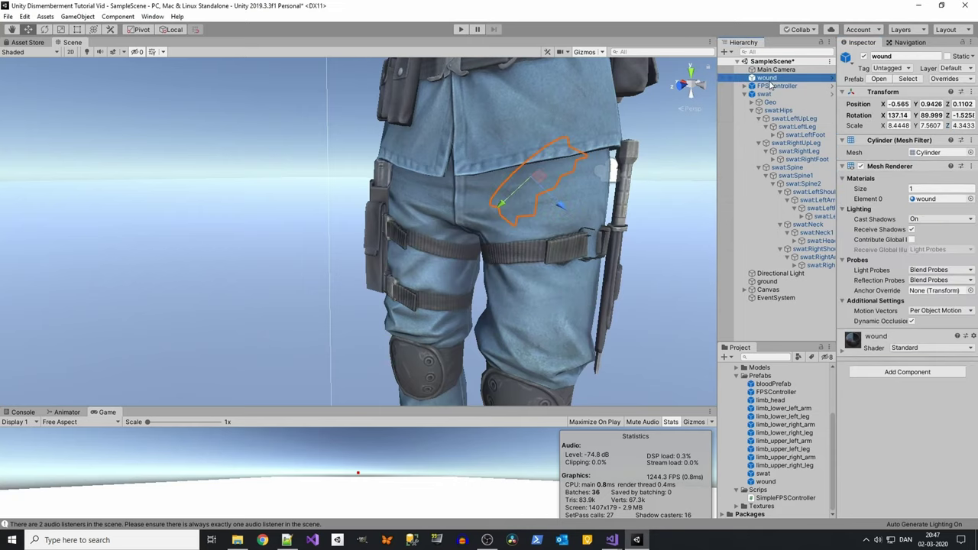
left_click(795, 126)
key("f")
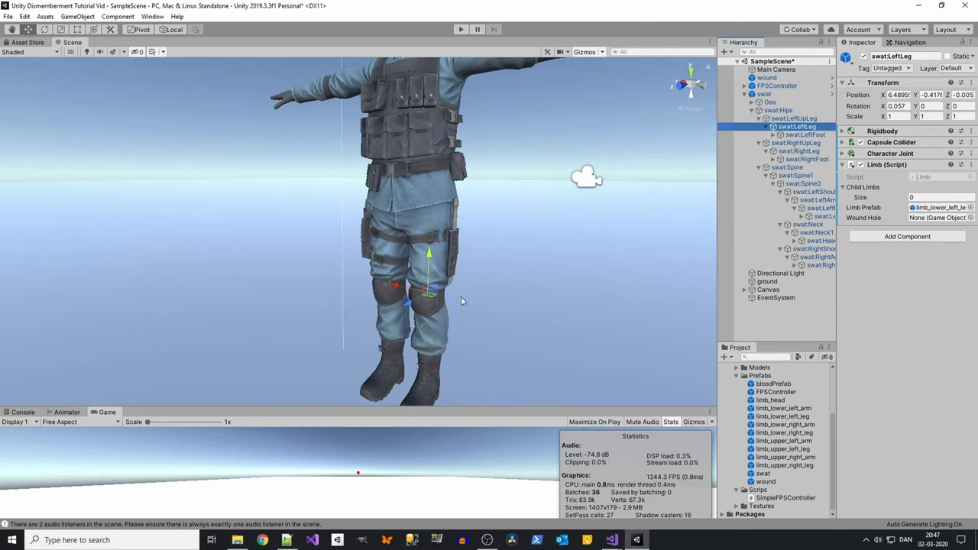
key("Up")
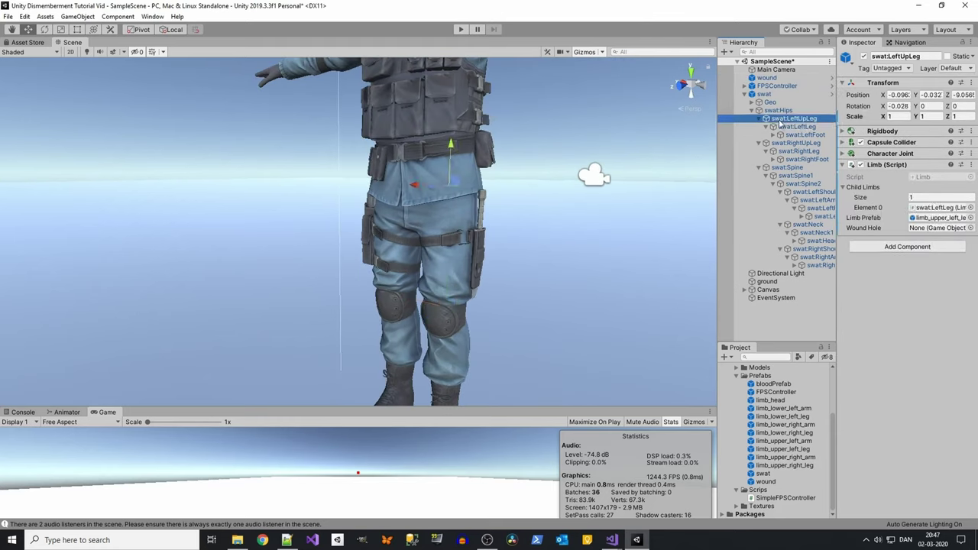
left_click(922, 115)
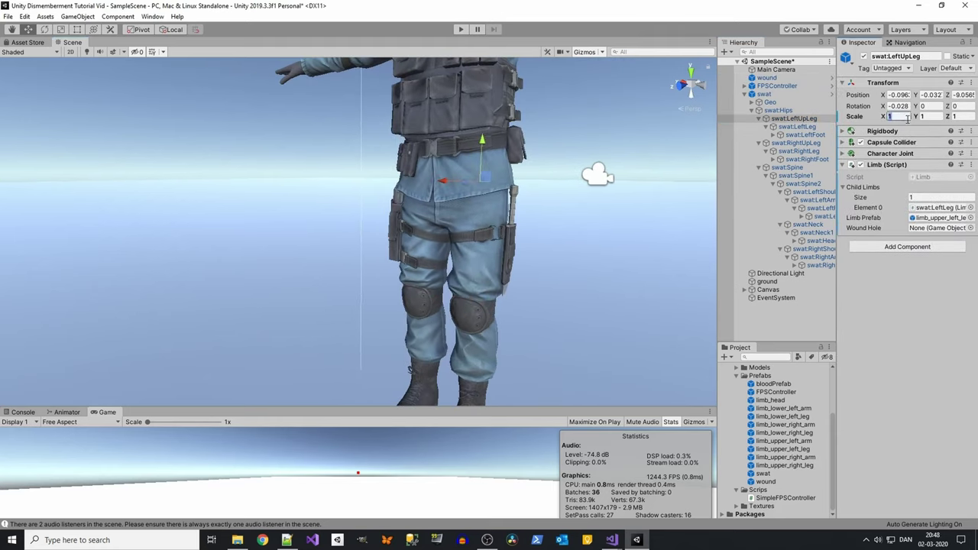
type("0")
key("Tab")
type("0")
key("Tab")
type("0")
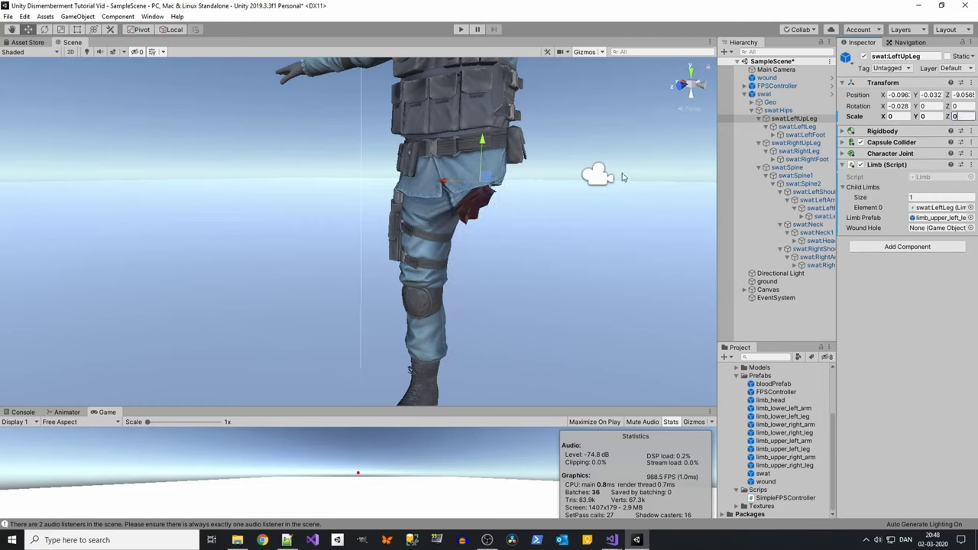
scroll(513, 208, "up", 3)
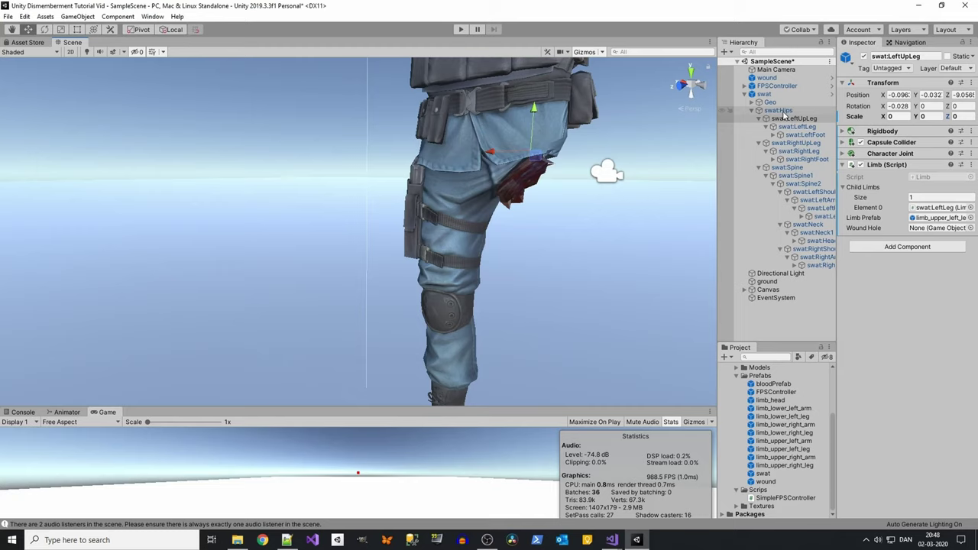
- Parent wound under swat and set it as swat:LeftUpLeg's Wound Hole in the Limb script
left_click(781, 110)
left_click(793, 118)
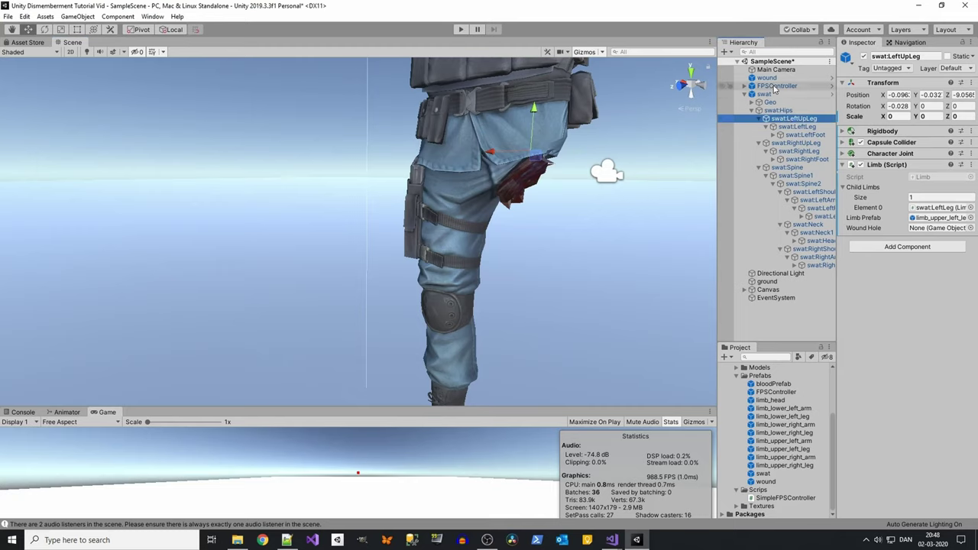
left_click_drag(767, 78, 782, 111)
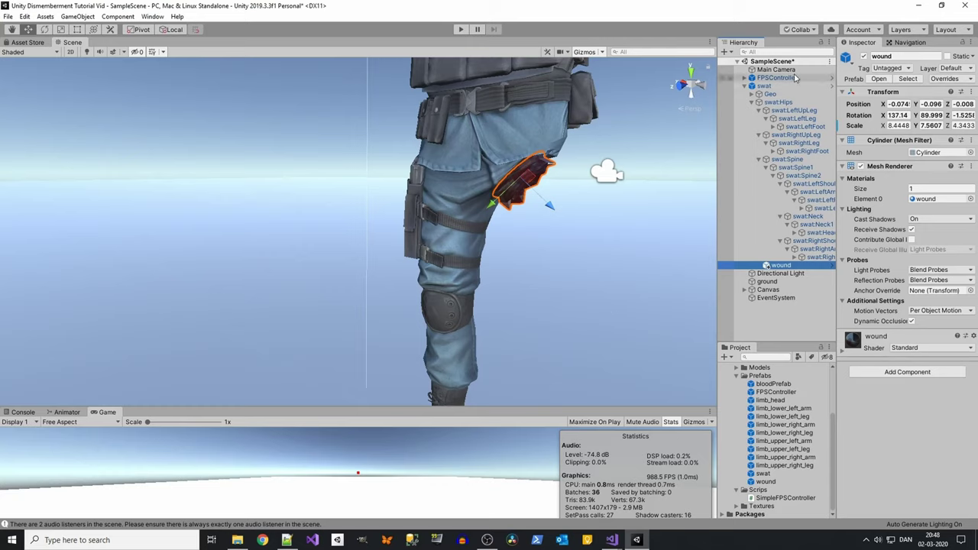
left_click(752, 102)
left_click(752, 103)
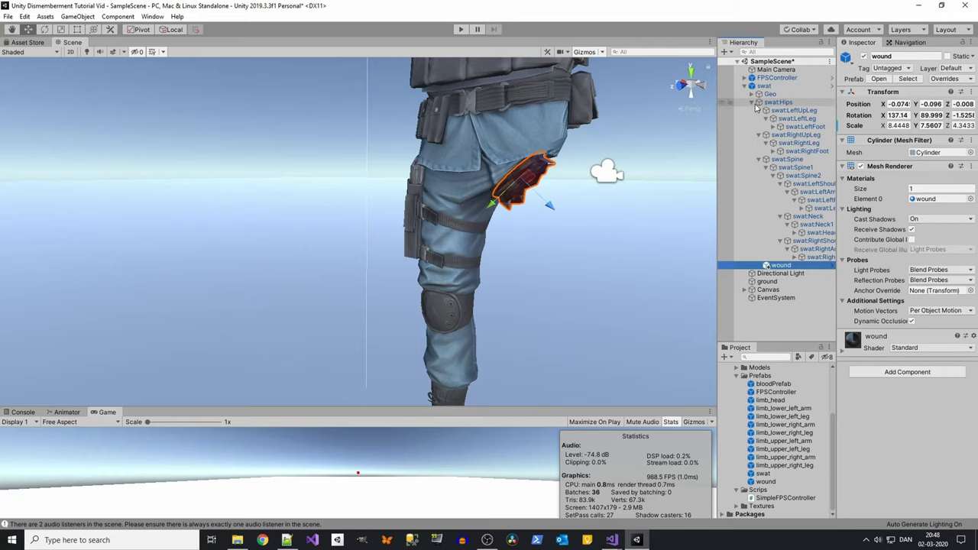
left_click(790, 111)
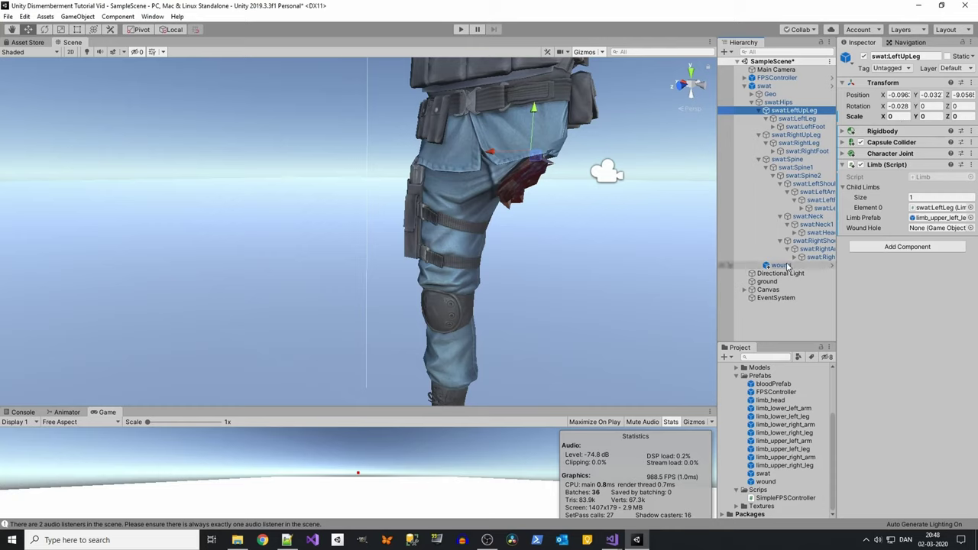
left_click_drag(788, 266, 923, 229)
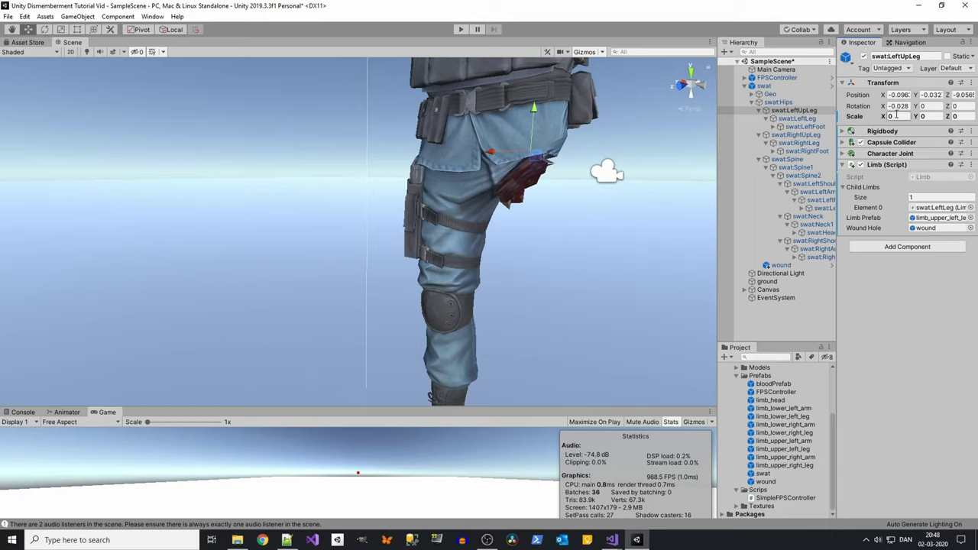
- Restore swat:LeftUpLeg's scale to 1, 1, 1
type("1")
key("Tab")
type("1")
key("Tab")
type("1")
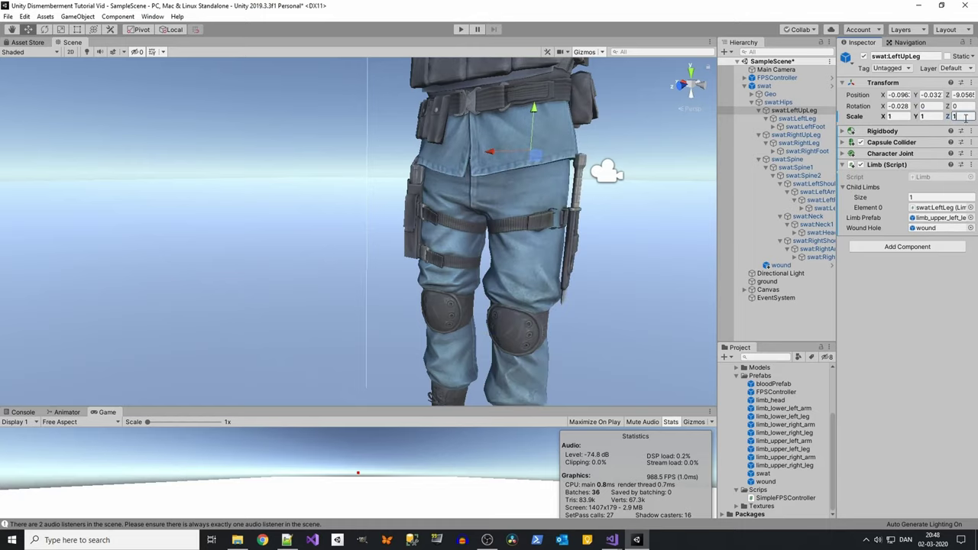
key("Return")
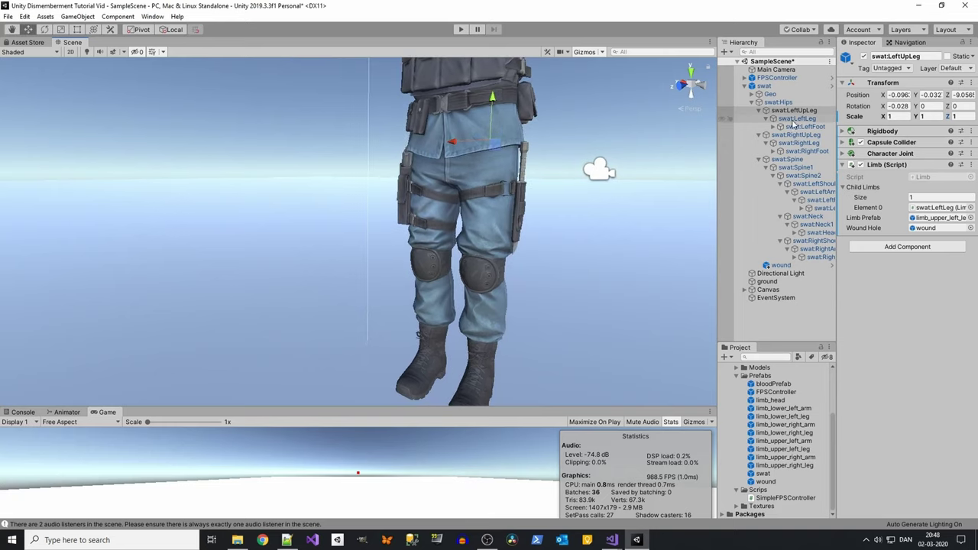
- Frame swat:LeftLeg and set its scale to 0 so the leg vanishes below the knee
left_click(795, 119)
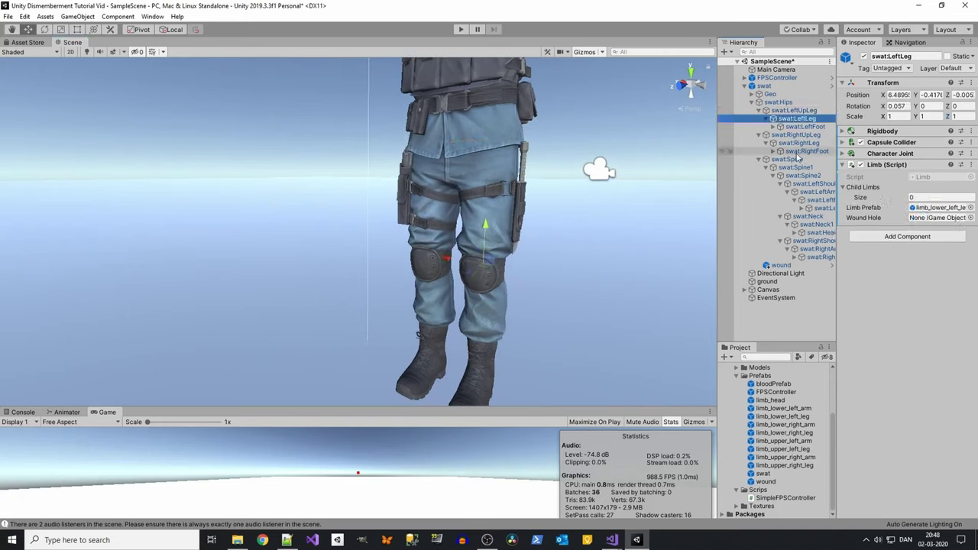
key("f")
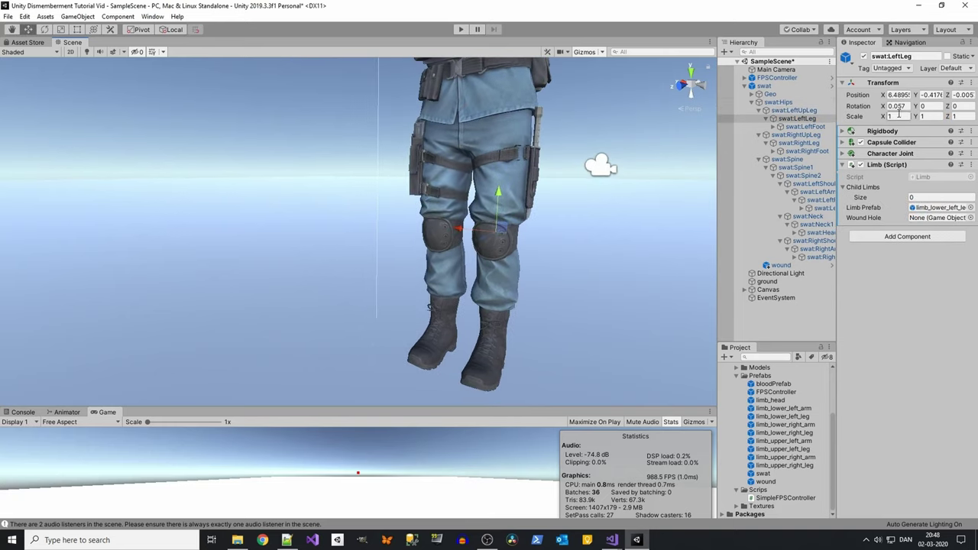
type("00")
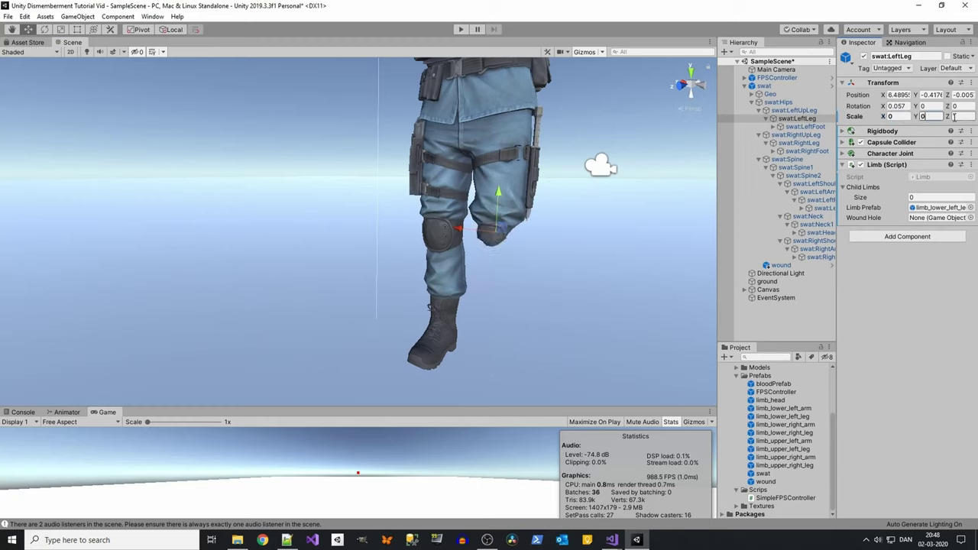
key("Tab")
type("0")
key("Return")
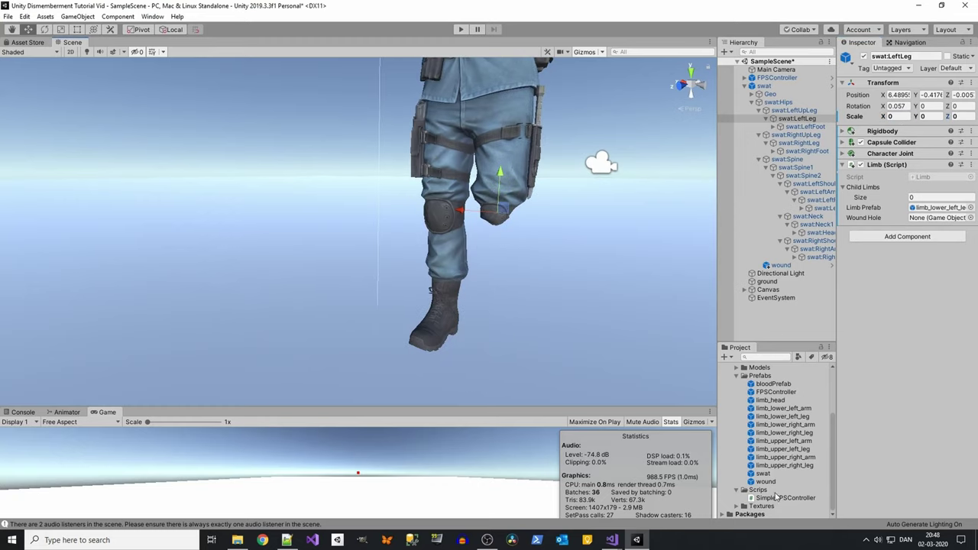
- Add a wound object under swat:LeftLeg, then lower and rotate it onto the leg stump
left_click(803, 119)
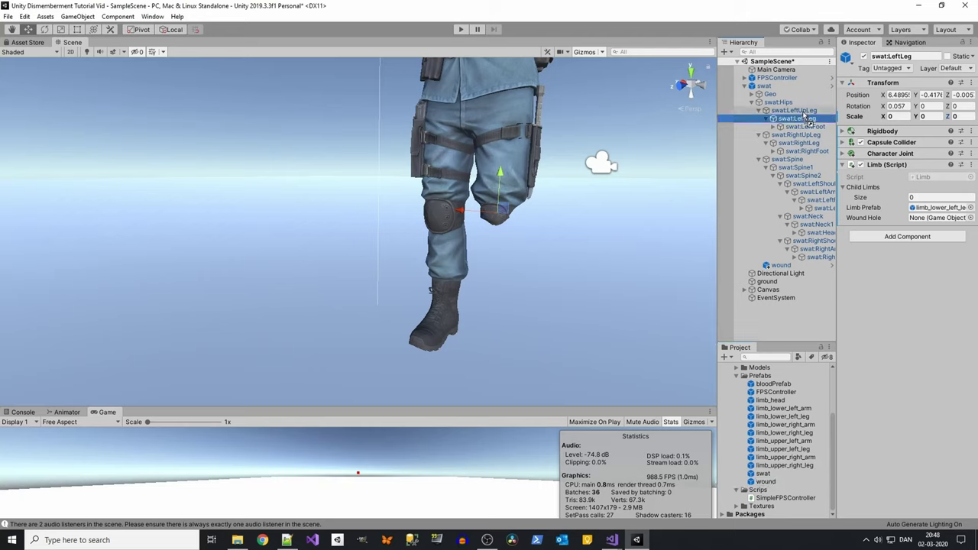
left_click_drag(805, 116, 806, 120)
left_click(895, 104)
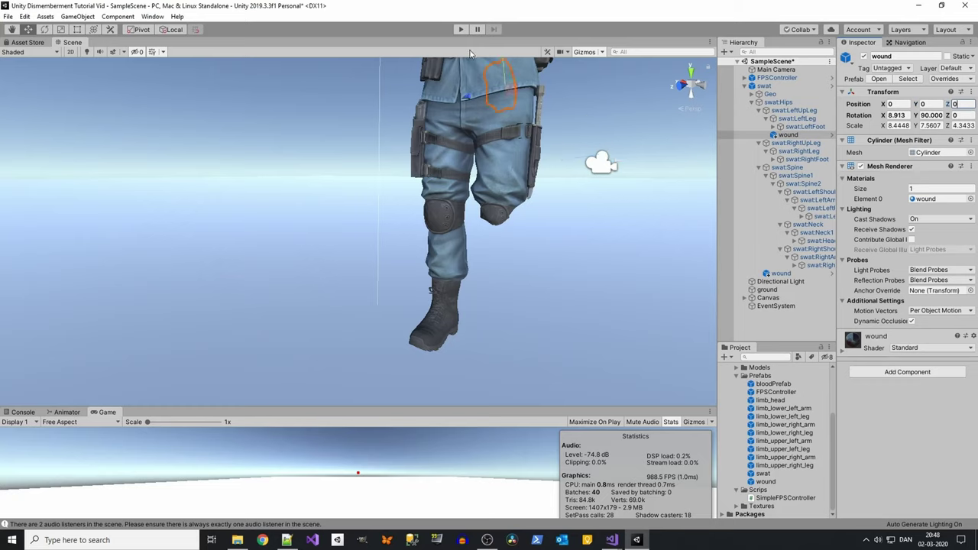
scroll(474, 69, "down", 2)
left_click_drag(474, 157, 475, 181)
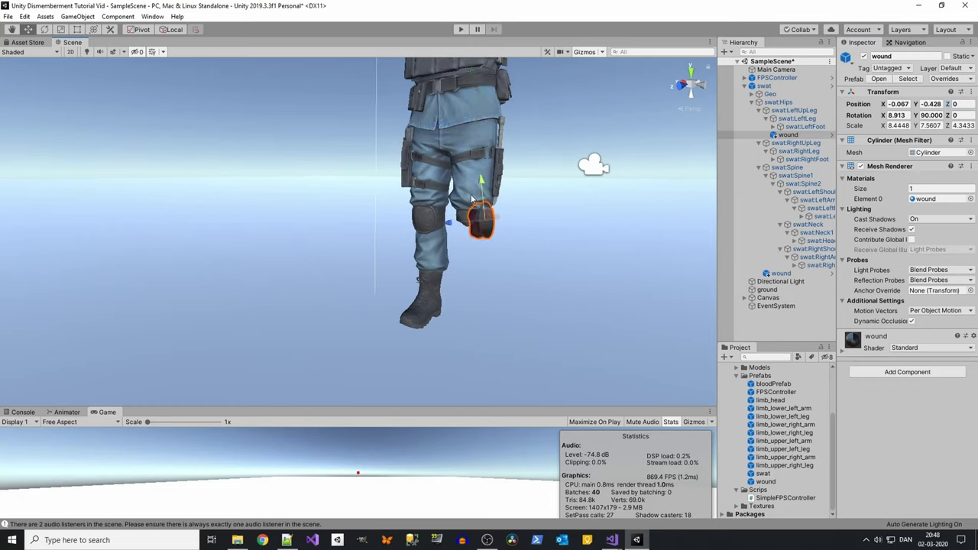
scroll(633, 238, "up", 2)
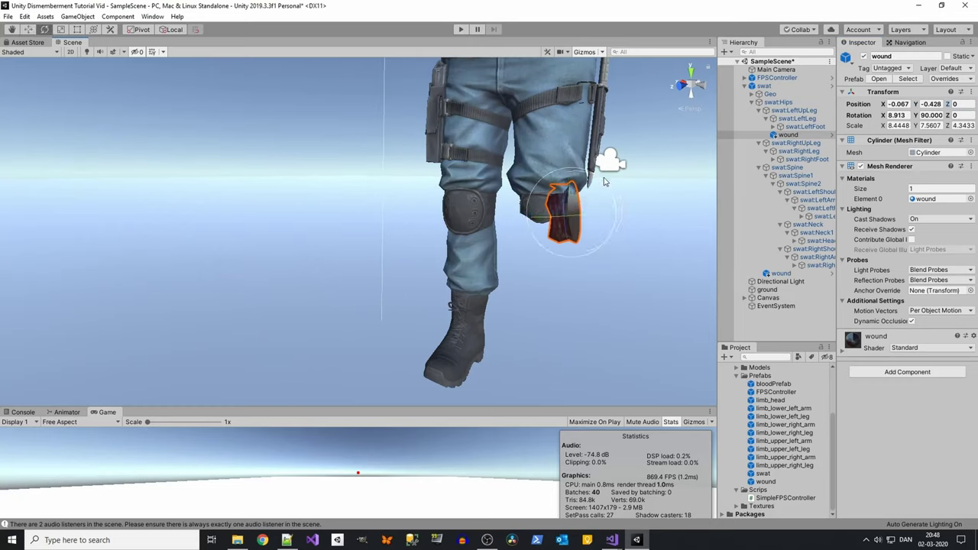
left_click_drag(604, 181, 587, 273)
- Move and tilt the wound so it lies flat across the knee stump
key("w")
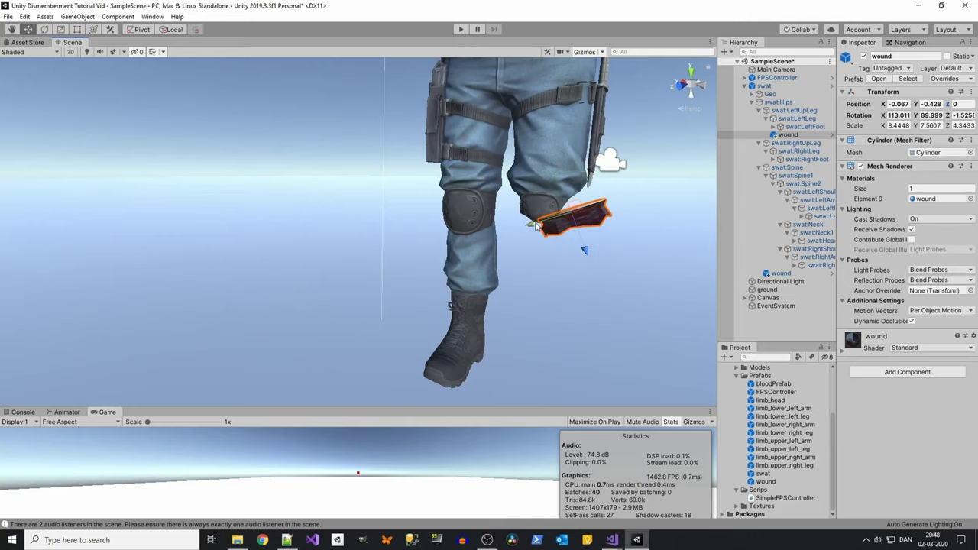
left_click_drag(536, 227, 518, 224)
key("e")
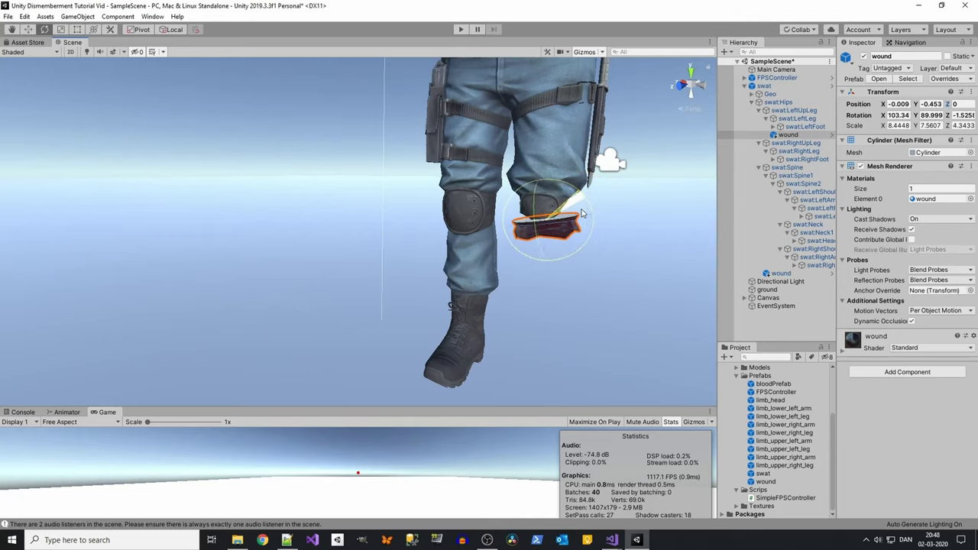
left_click_drag(583, 193, 623, 241)
scroll(624, 242, "up", 3)
scroll(457, 246, "down", 3)
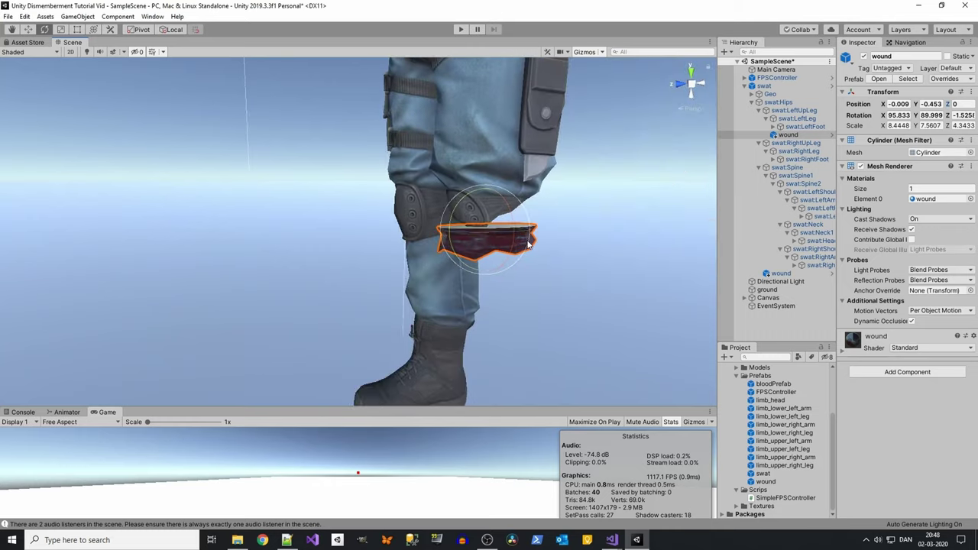
key("w")
mouse_move(483, 256)
left_mouse_down()
mouse_move(483, 233)
mouse_move(481, 259)
left_mouse_up()
key("r")
key("w")
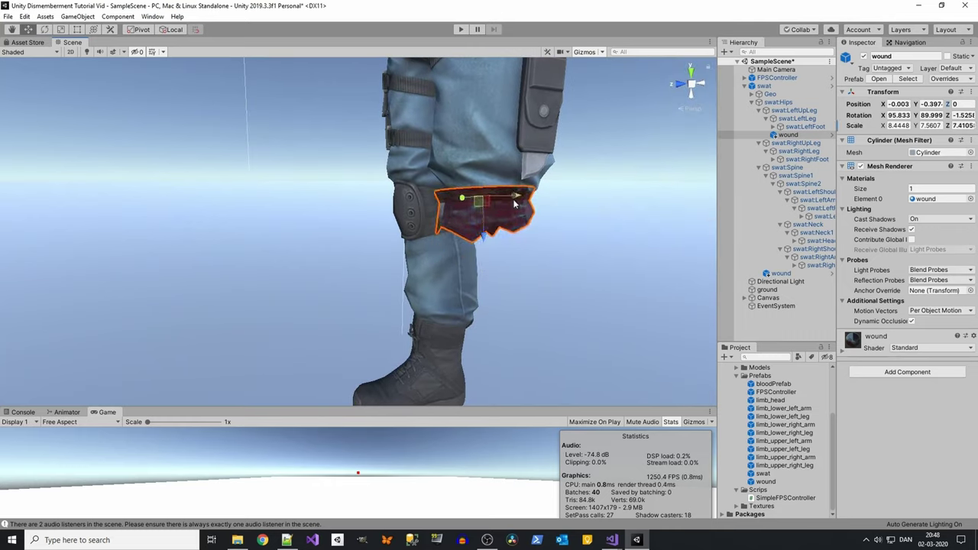
- Narrow the wound to fit the leg and check it from around the leg
left_click_drag(515, 203, 695, 262, "alt")
scroll(695, 263, "down", 3)
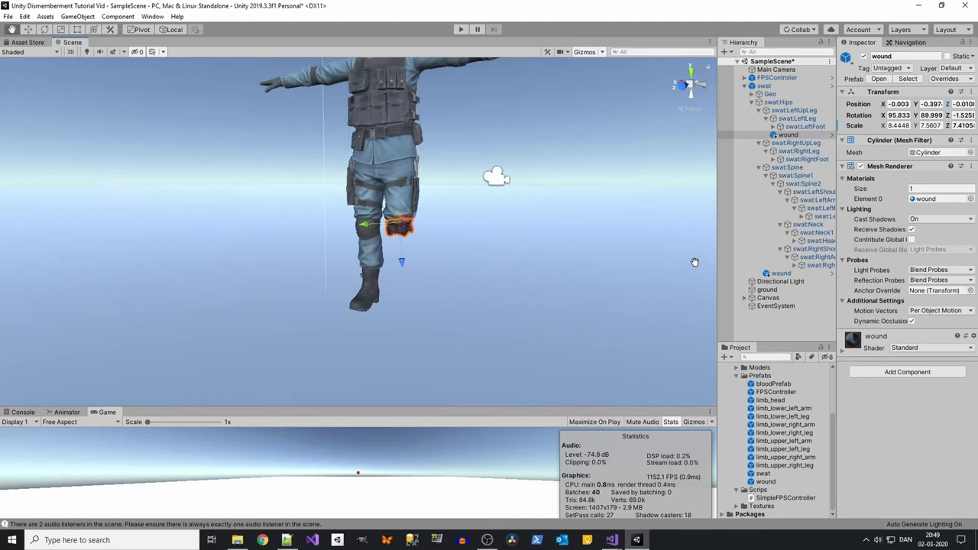
scroll(504, 233, "up", 5)
key("e")
key("r")
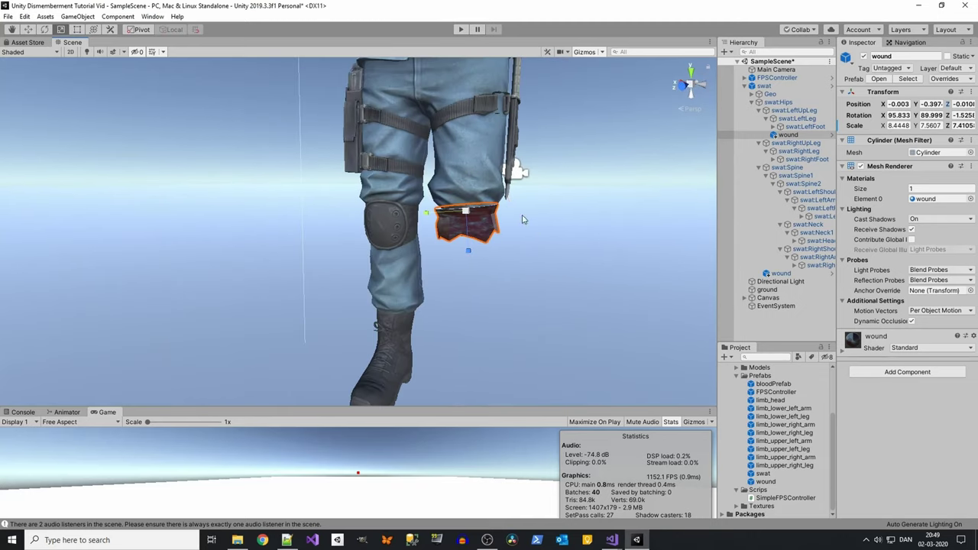
left_click_drag(413, 212, 425, 217)
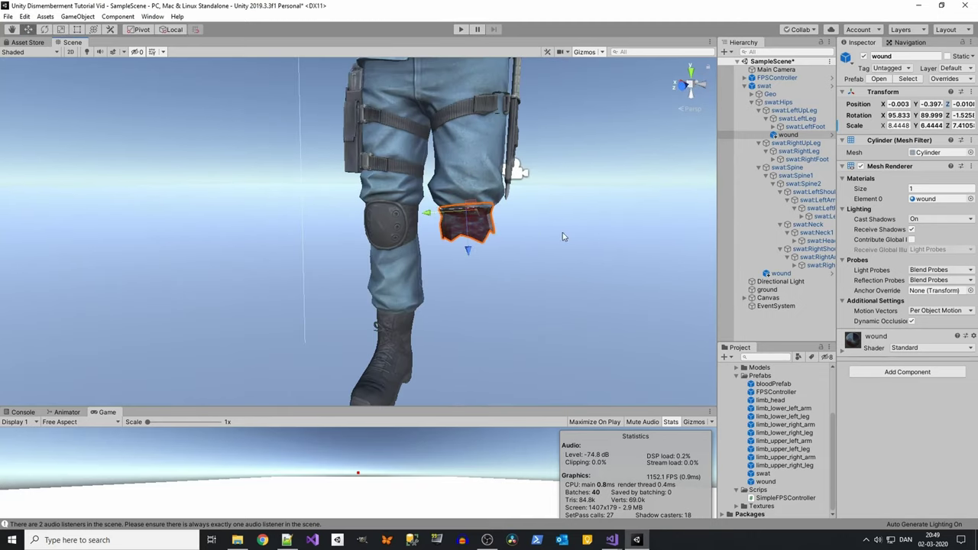
right_click_drag(562, 232, 245, 185)
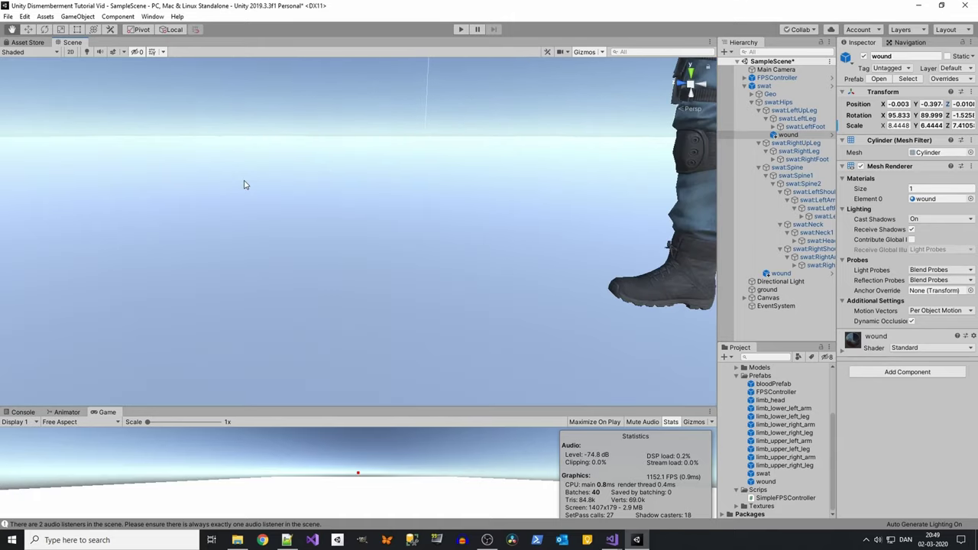
right_click_drag(244, 185, 529, 305)
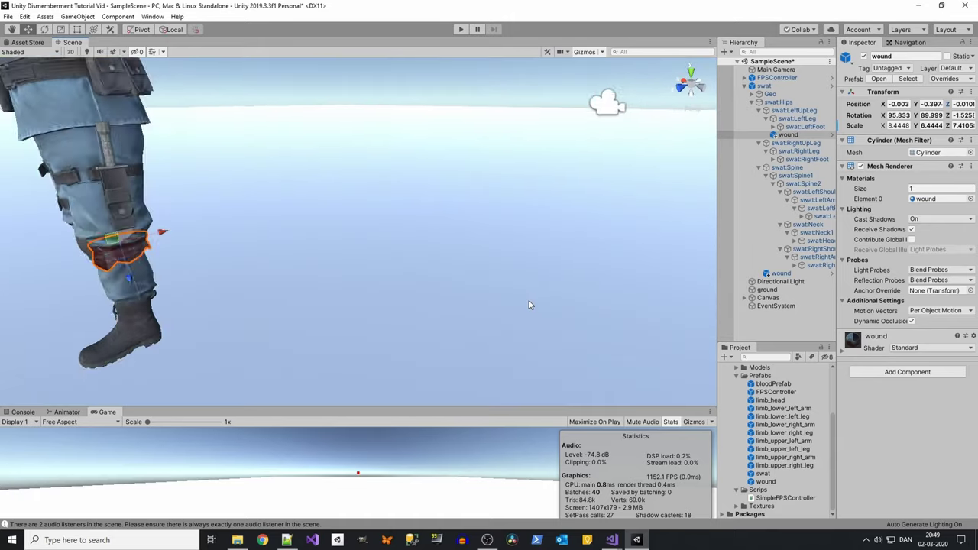
middle_click_drag(529, 305, 659, 298)
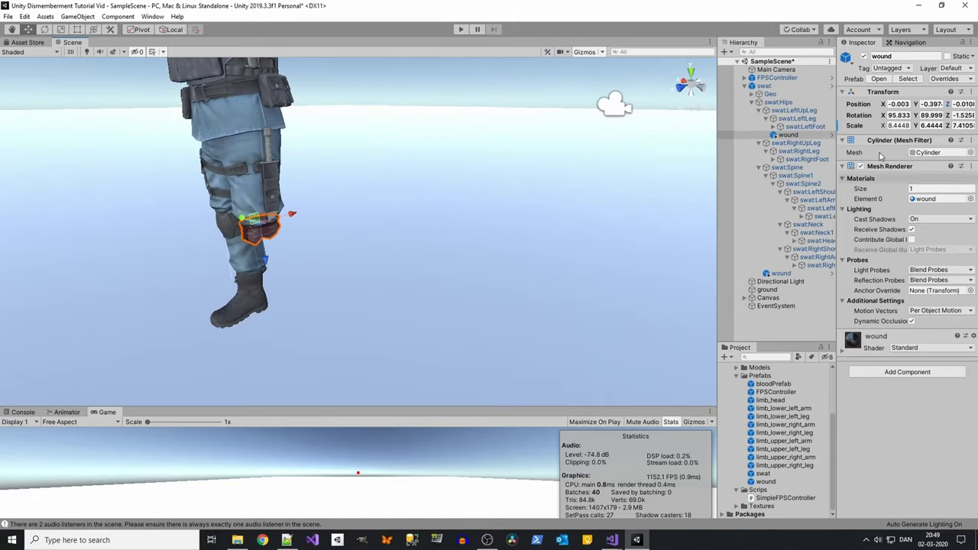
- Assign the wound as swat:LeftLeg's Wound Hole, then select the spare wound at the scene root
left_click(802, 127)
mouse_move(804, 120)
left_mouse_down()
mouse_move(795, 138)
mouse_move(923, 229)
left_mouse_up()
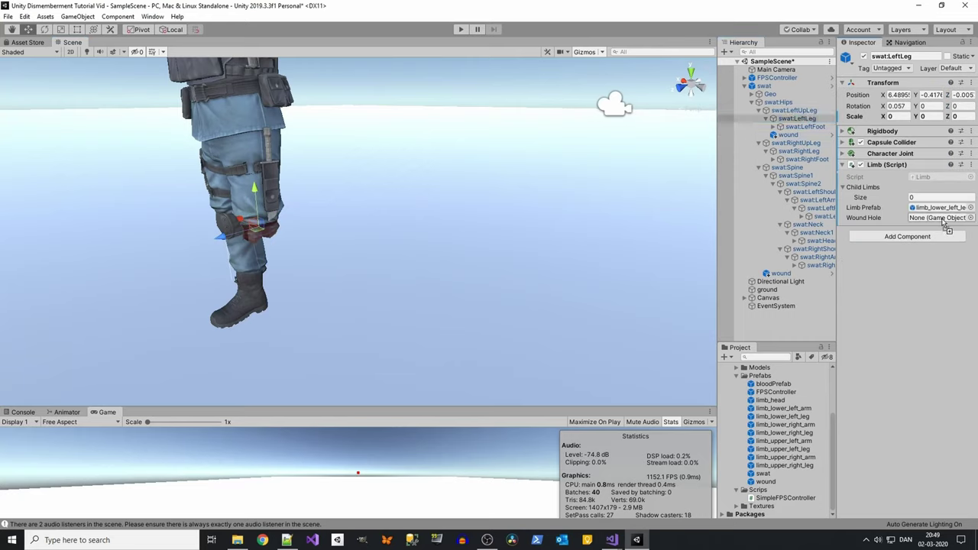
left_click_drag(568, 223, 449, 183, "alt")
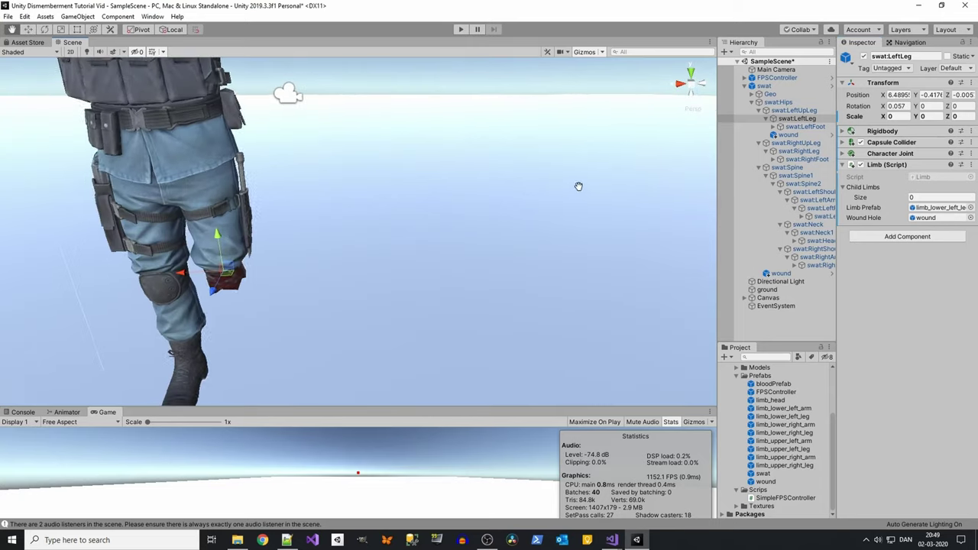
left_click_drag(448, 184, 517, 142, "alt")
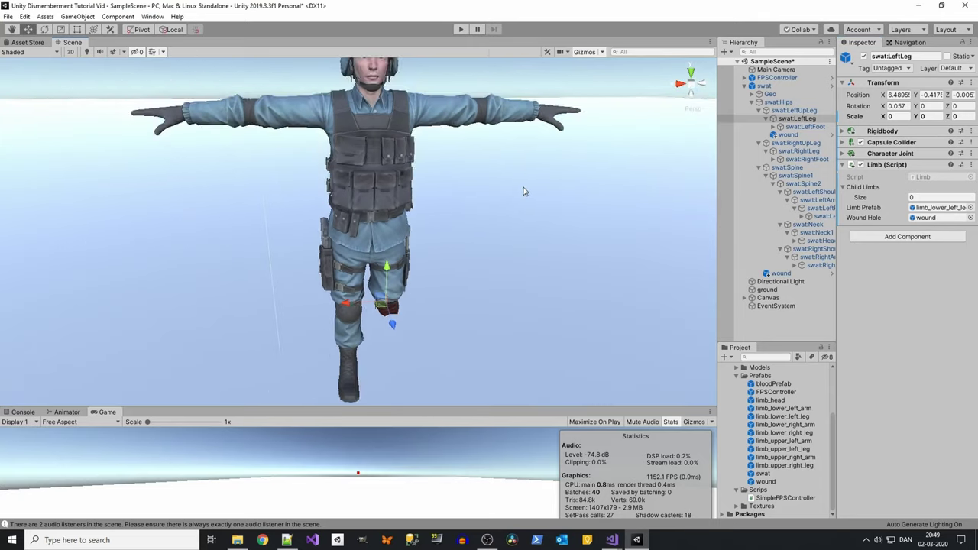
scroll(517, 143, "up", 2)
scroll(522, 184, "up", 2)
scroll(522, 184, "up", 2)
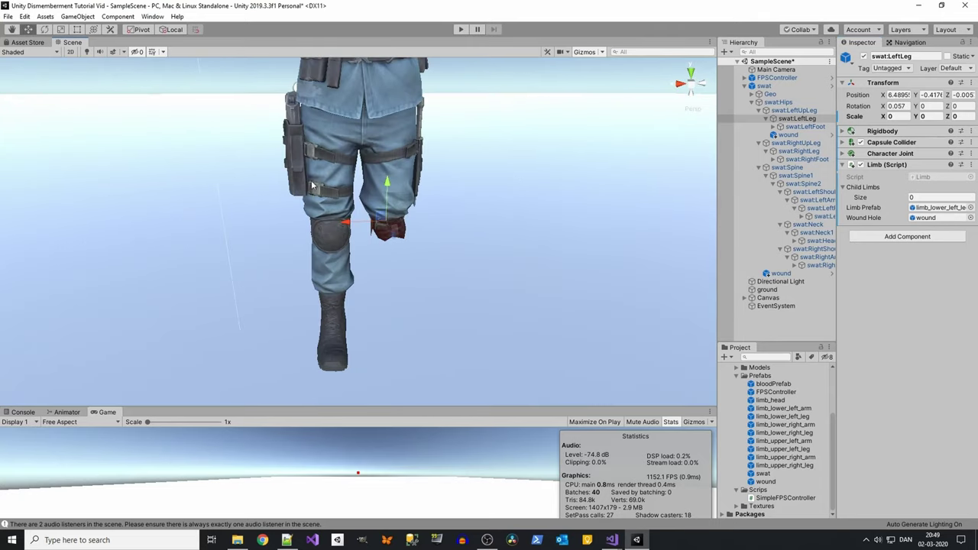
left_click(767, 119)
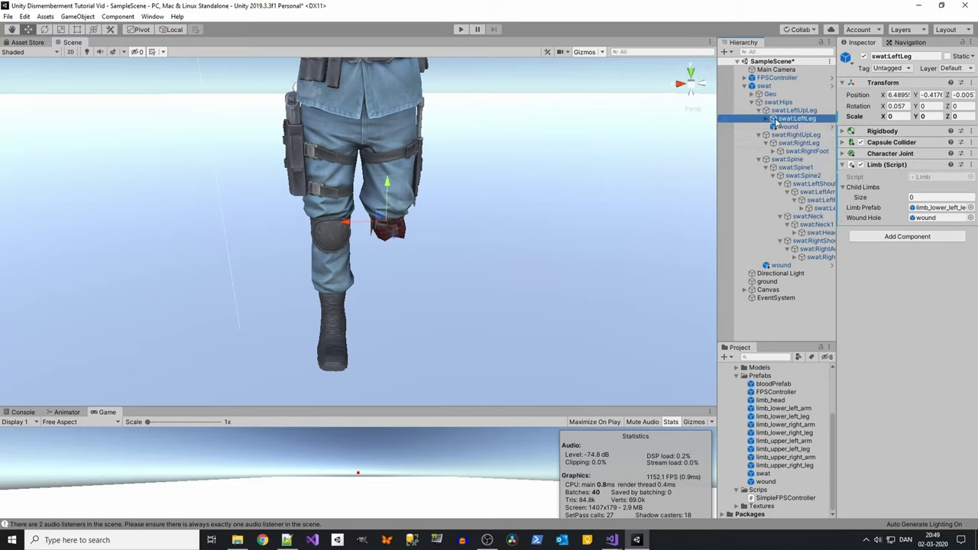
left_click(778, 271)
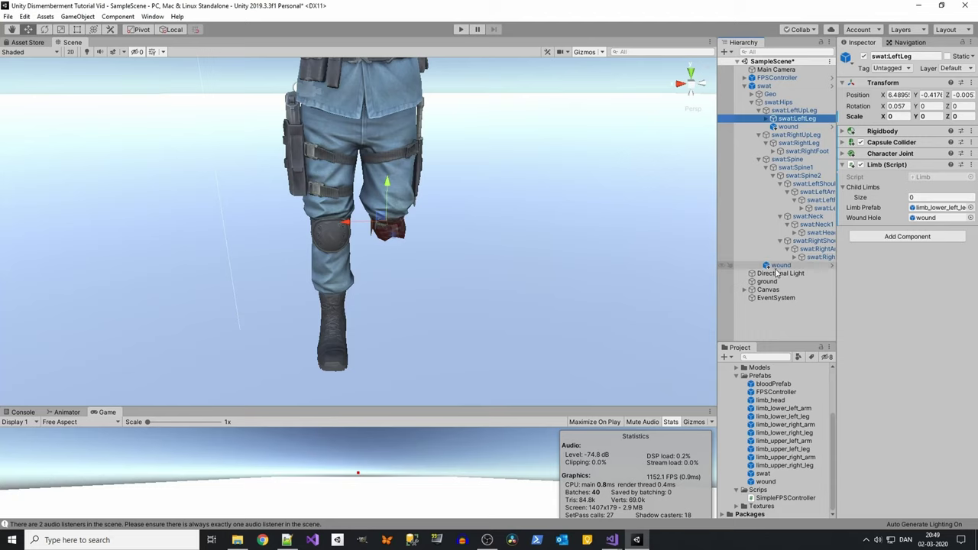
left_click(782, 266)
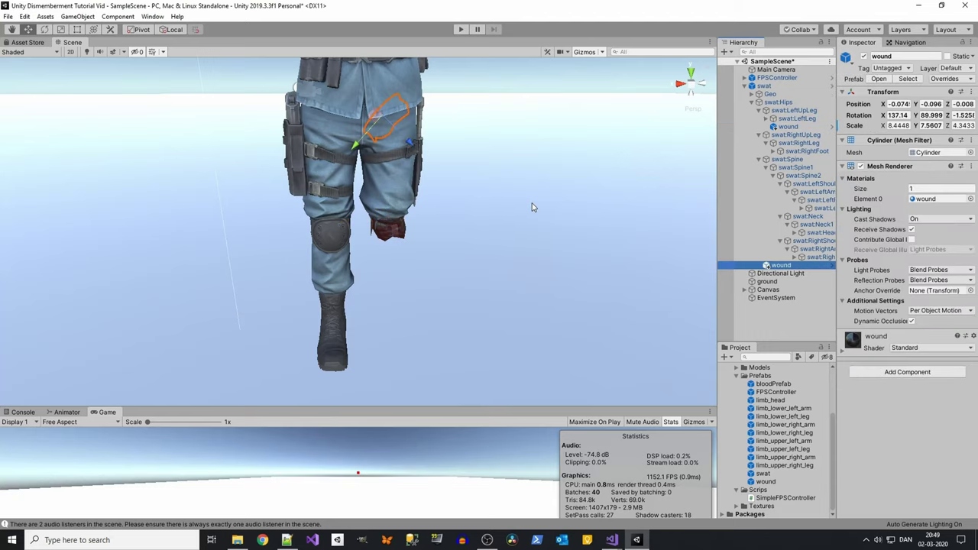
- Set swat:LeftLeg's scale back to 1, 1, 1
left_click(797, 119)
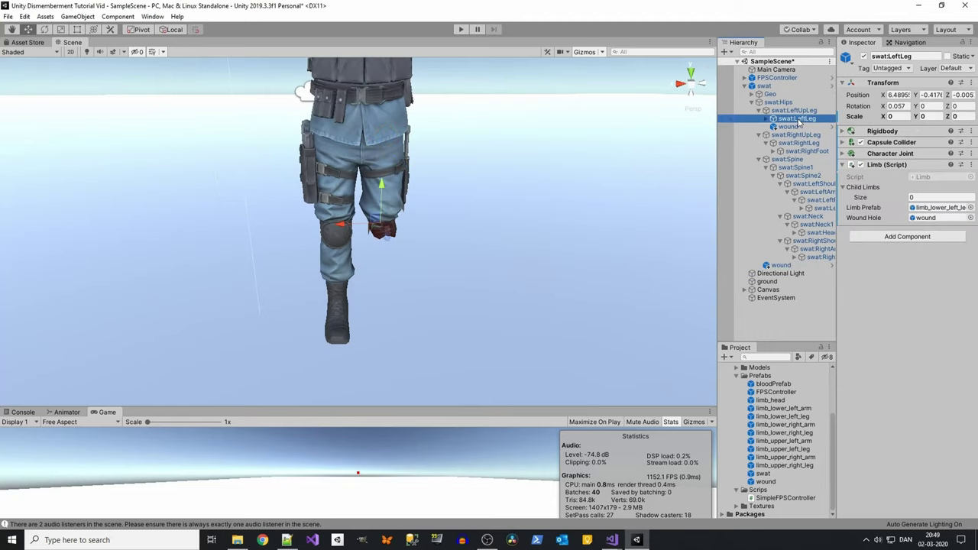
left_click(927, 115)
type("1")
key("Tab")
type("1")
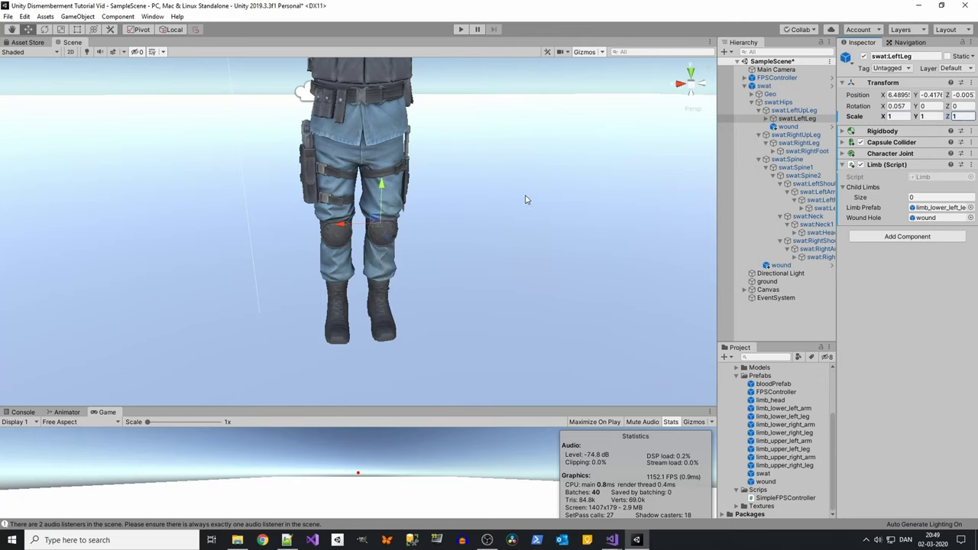
mouse_move(524, 198)
middle_mouse_down()
mouse_move(575, 172)
mouse_move(543, 231)
mouse_move(604, 229)
middle_mouse_up()
- Duplicate the spare wound into wound (1), rotate it to 41.705, 90, 0 and shift X to 0.067
left_click(781, 265)
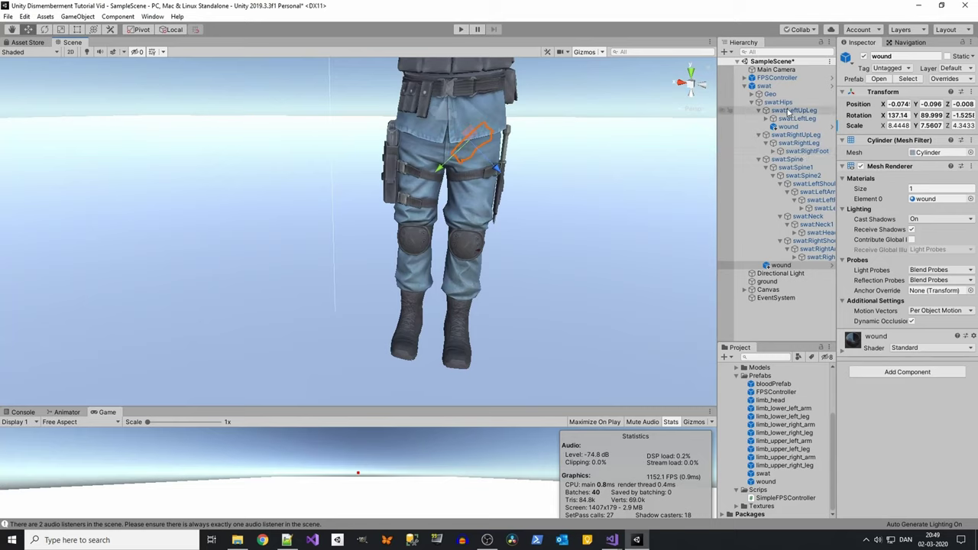
key("ctrl+d")
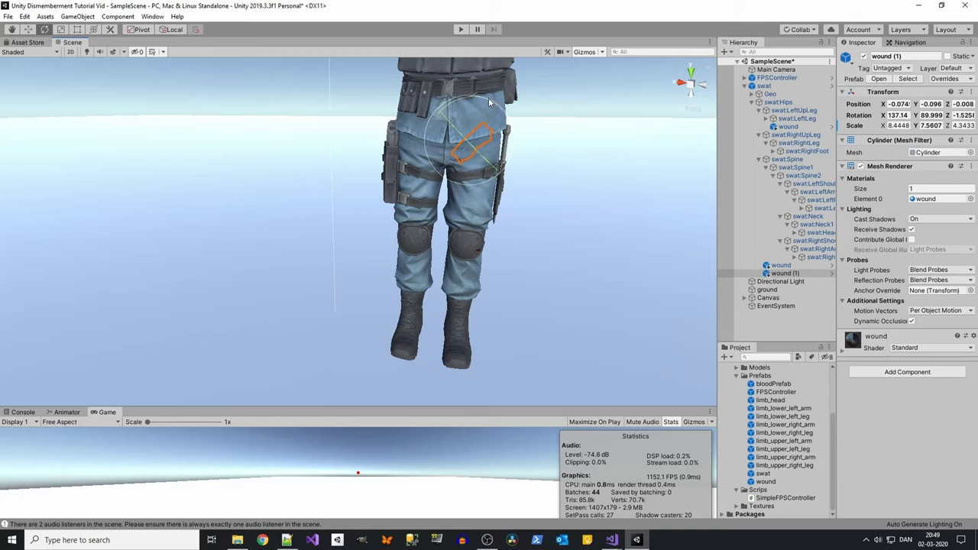
left_click_drag(490, 101, 581, 187)
key("w")
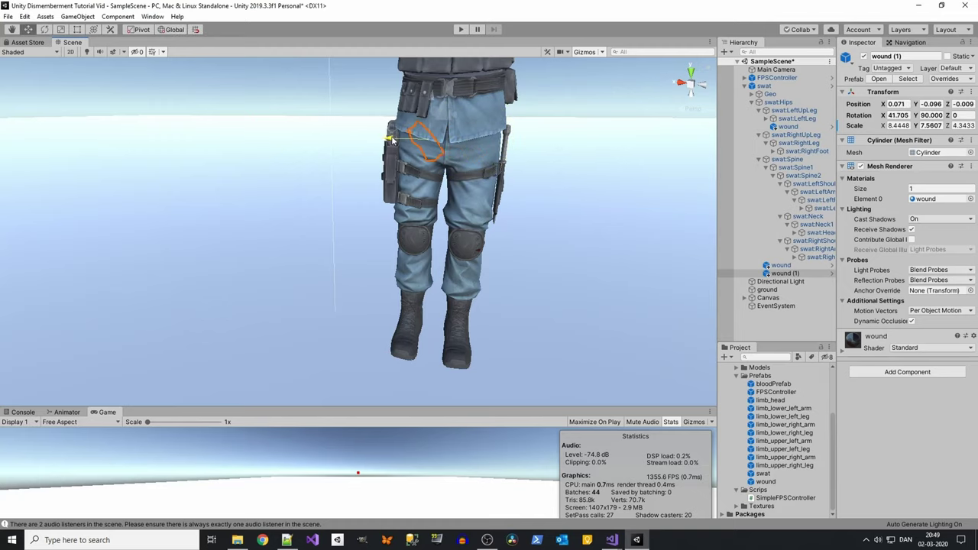
left_click_drag(389, 140, 387, 140)
scroll(525, 197, "up", 3)
scroll(512, 190, "down", 2)
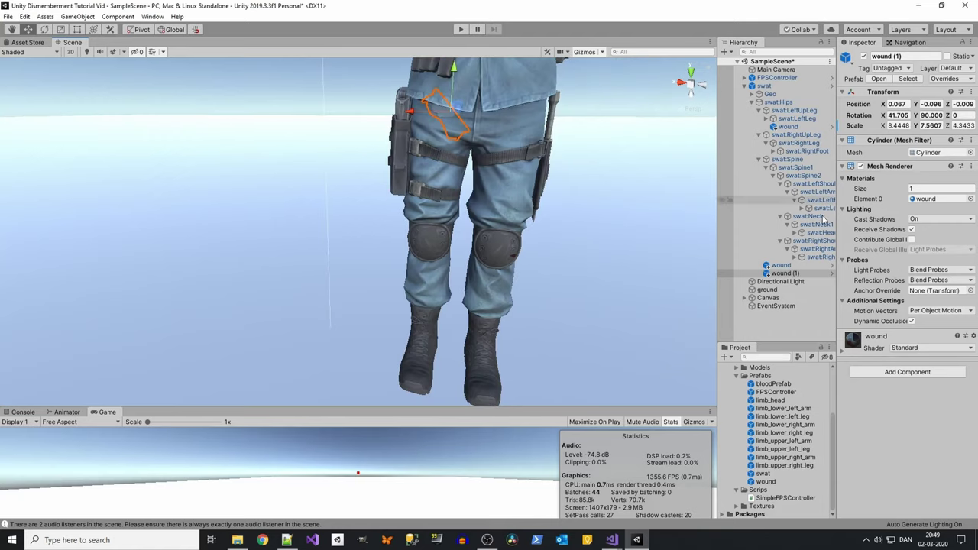
- Collapse swat:LeftUpLeg and set swat:RightUpLeg's scale to 0
left_click(791, 111)
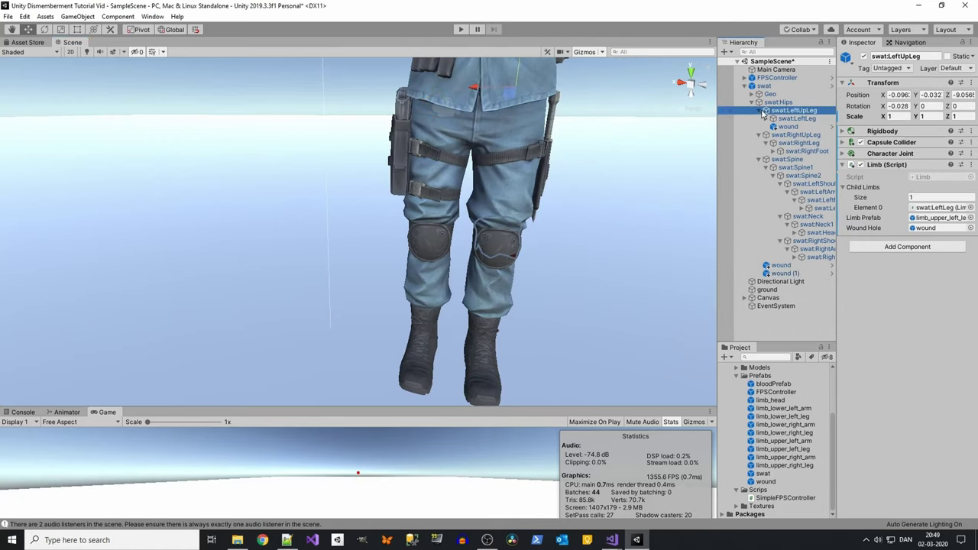
left_click(759, 112)
left_click(795, 119)
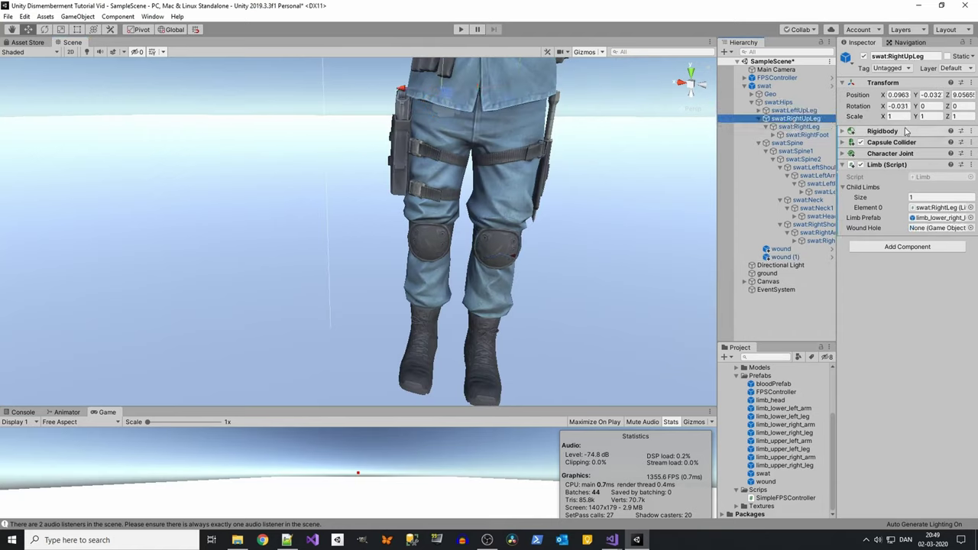
left_click(898, 116)
type("0")
key("Tab")
type("0")
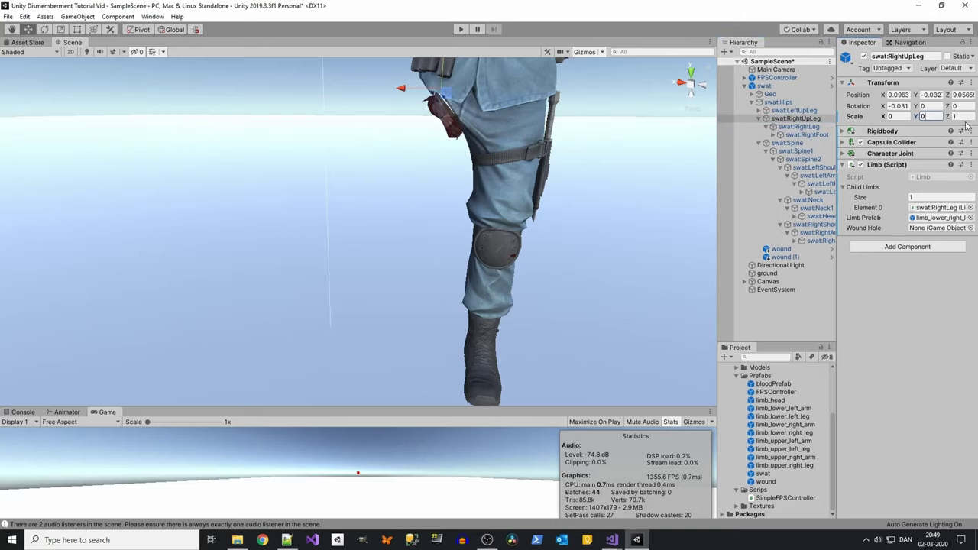
- Fit wound (1) over the right thigh stump using local-orientation handles
middle_click_drag(414, 164, 404, 203)
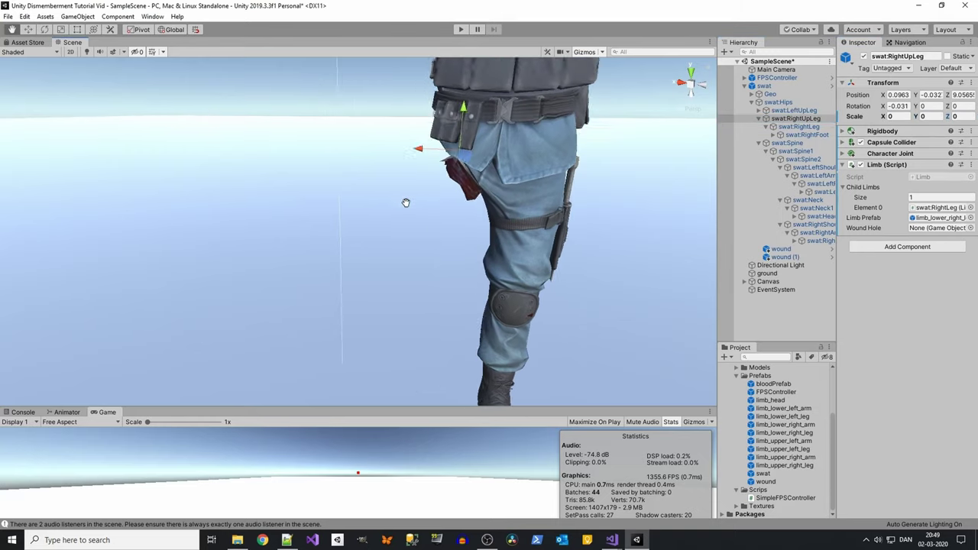
left_click(785, 257)
right_click_drag(395, 233, 565, 212)
mouse_move(565, 212)
middle_mouse_down()
mouse_move(683, 168)
mouse_move(515, 135)
middle_mouse_up()
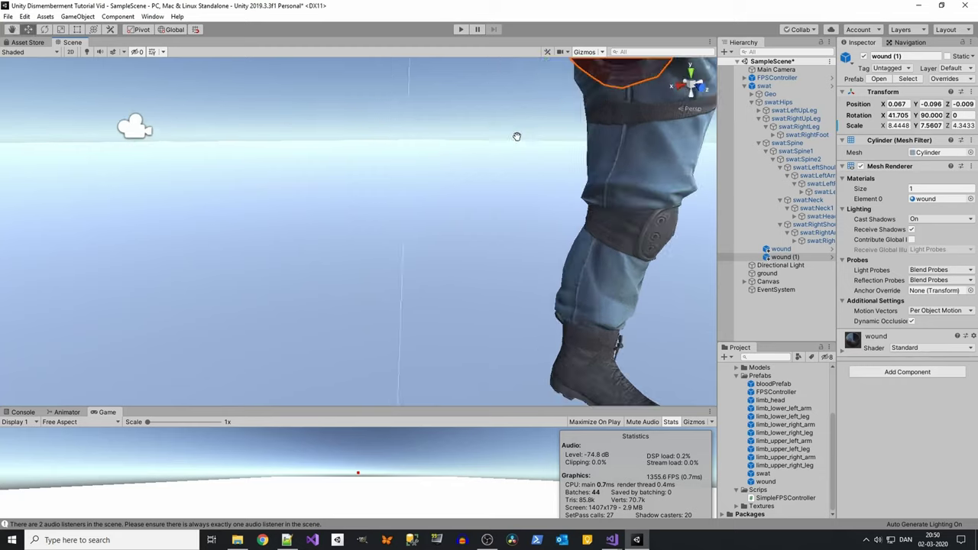
mouse_move(467, 173)
middle_mouse_down()
mouse_move(505, 185)
mouse_move(355, 86)
middle_mouse_up()
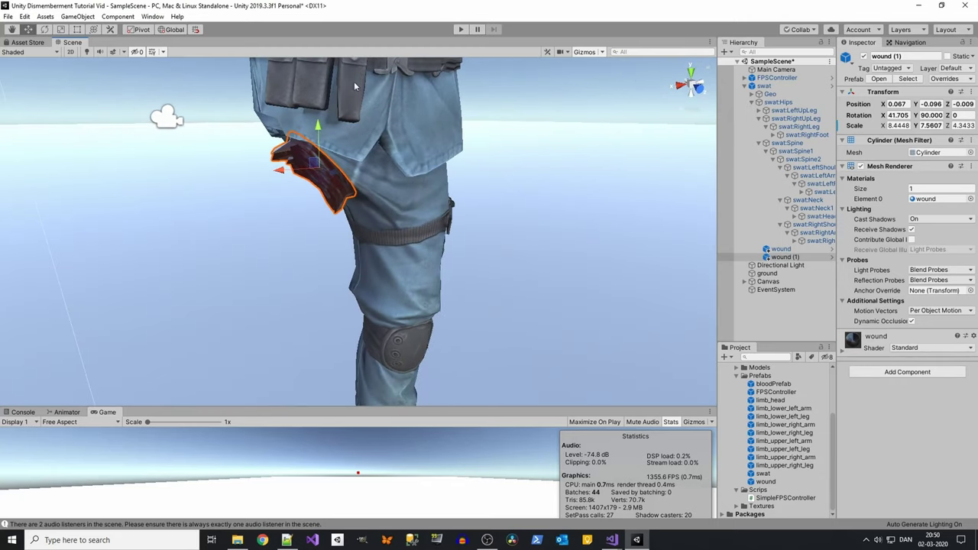
left_click(171, 29)
mouse_move(306, 153)
left_mouse_down("alt")
mouse_move(329, 148)
mouse_move(327, 156)
mouse_move(406, 167)
left_mouse_up("alt")
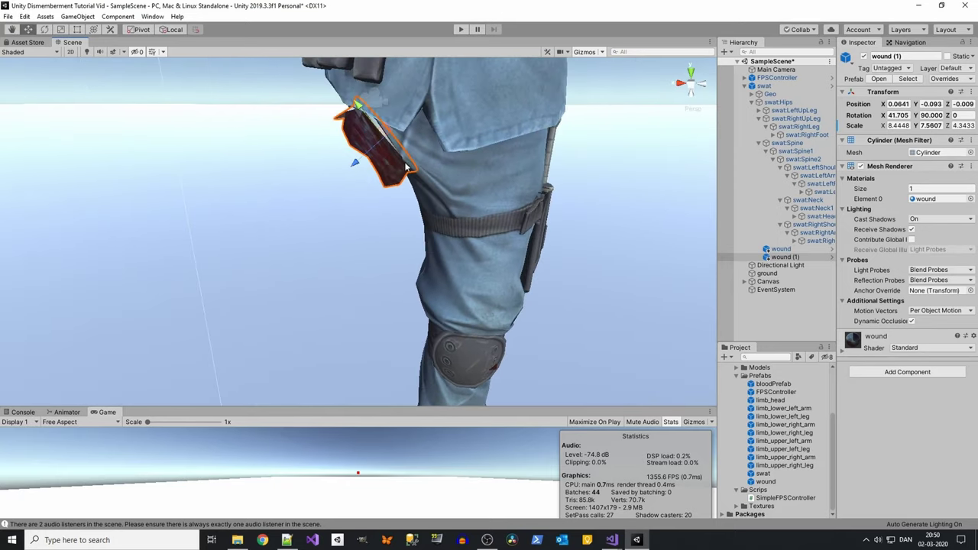
mouse_move(345, 170)
left_mouse_down()
mouse_move(493, 184)
mouse_move(433, 195)
left_mouse_up()
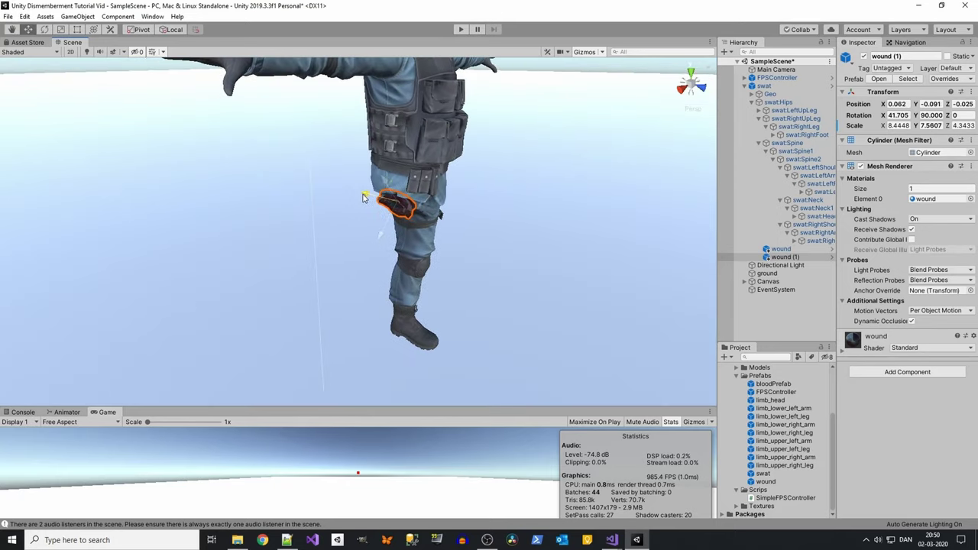
mouse_move(364, 197)
left_mouse_down("alt")
mouse_move(524, 234)
mouse_move(421, 216)
left_mouse_up("alt")
key("r")
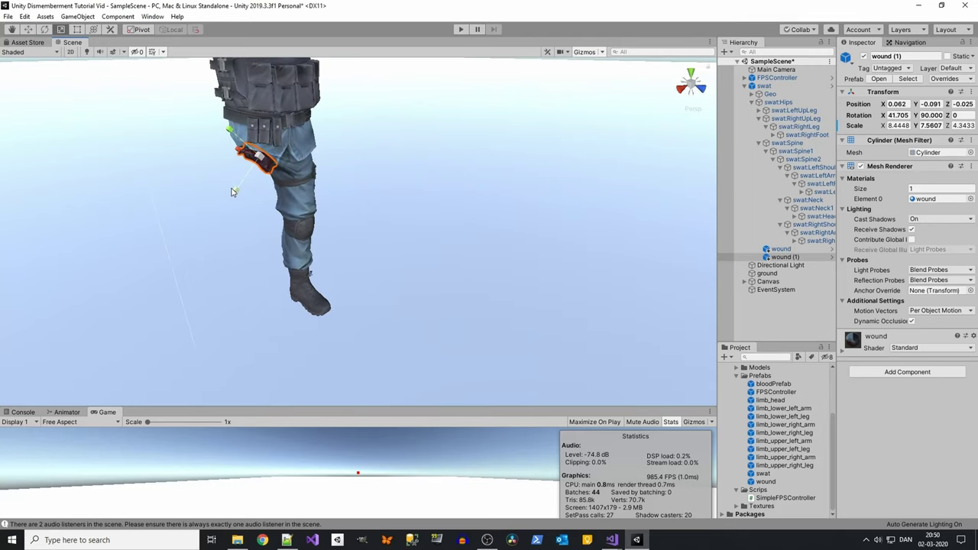
key("w")
left_click_drag(236, 185, 524, 161, "alt")
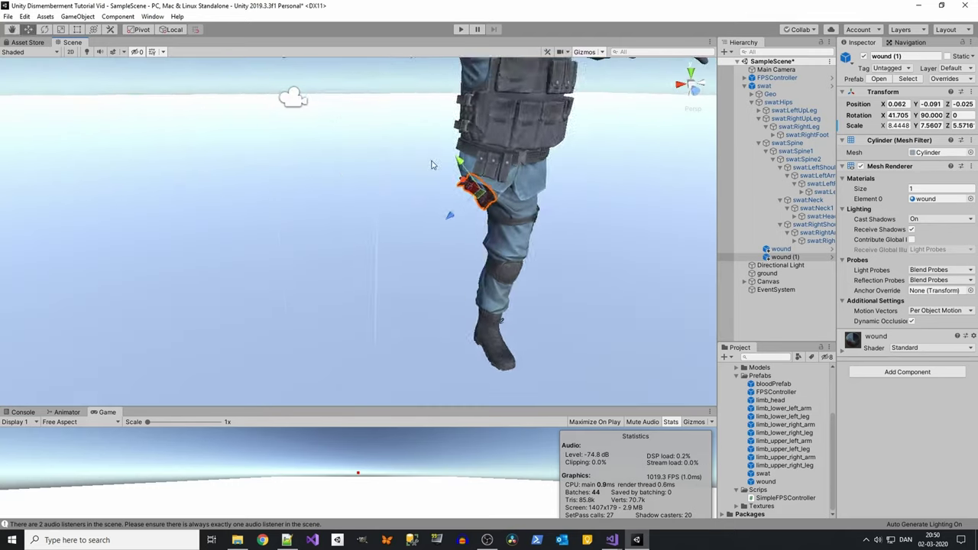
- Assign wound (1) as swat:RightUpLeg's Wound Hole and restore its scale to 1, 1, 1
left_click(798, 120)
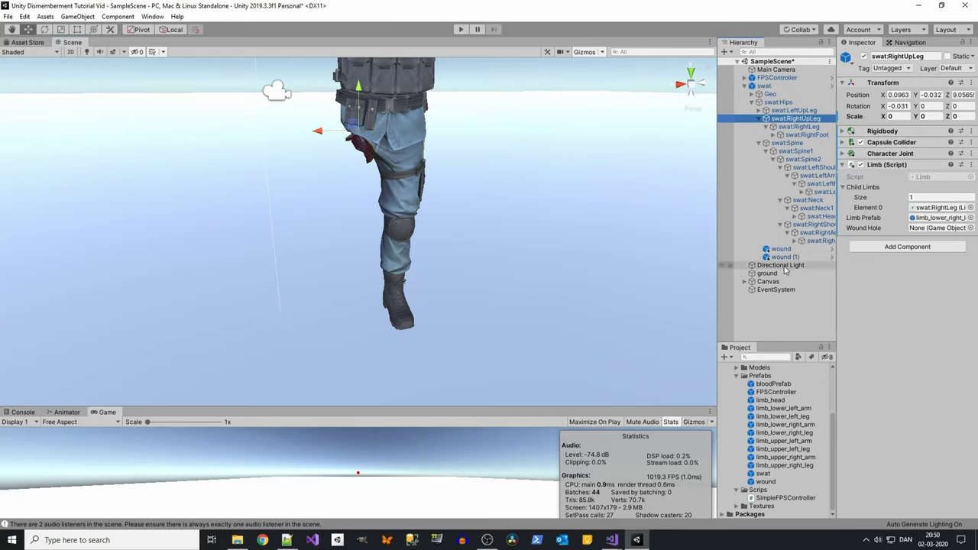
left_click_drag(797, 240, 948, 237)
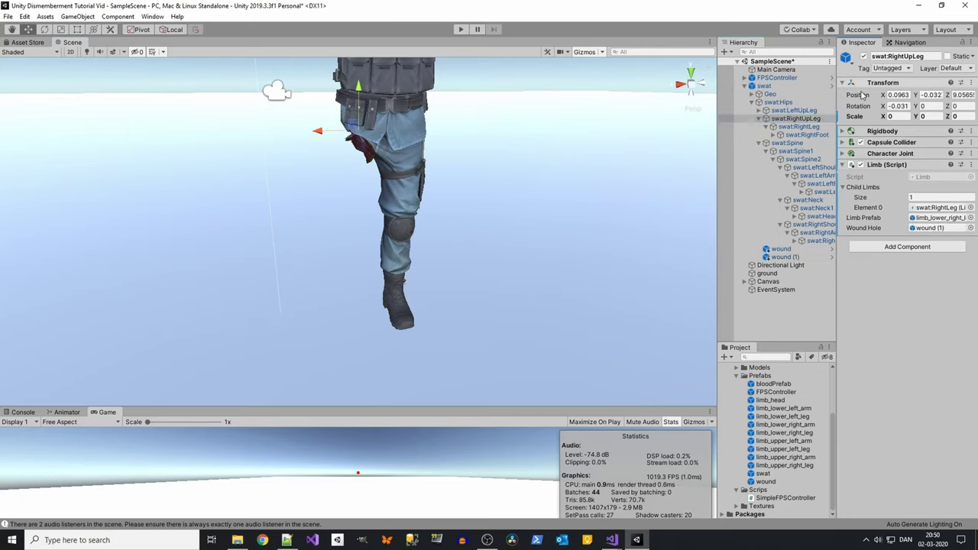
type("1")
key("Tab")
type("1")
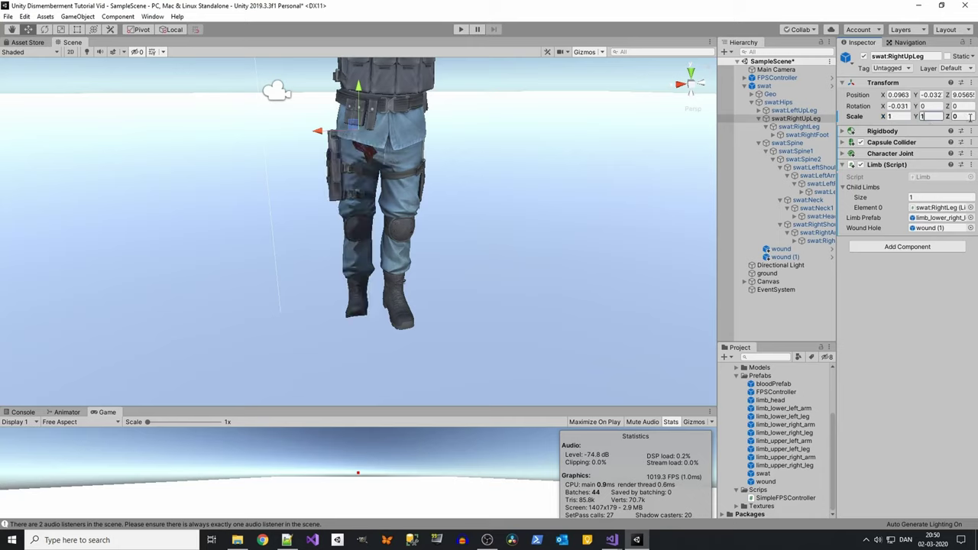
key("Tab")
type("1")
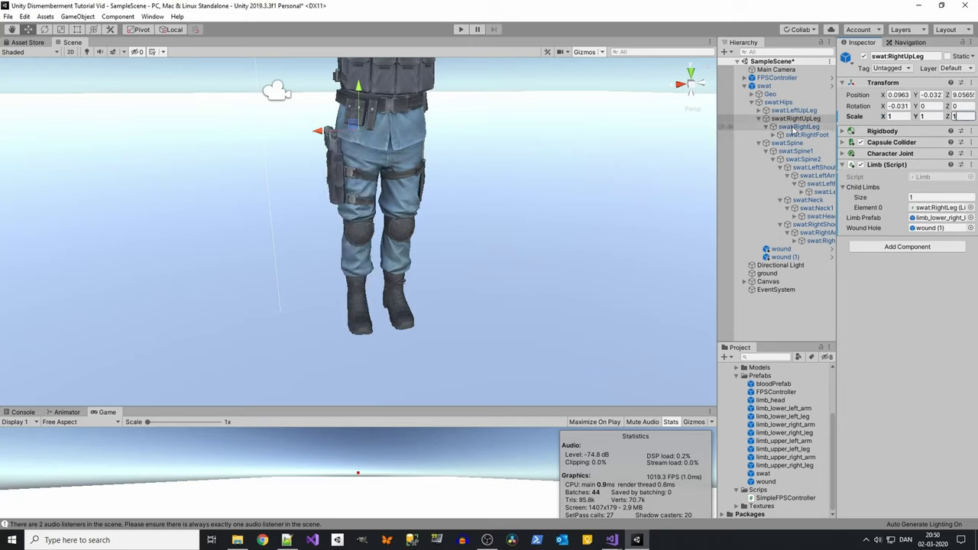
- Set swat:RightLeg's scale to 0 to hide the lower right leg
left_click(792, 128)
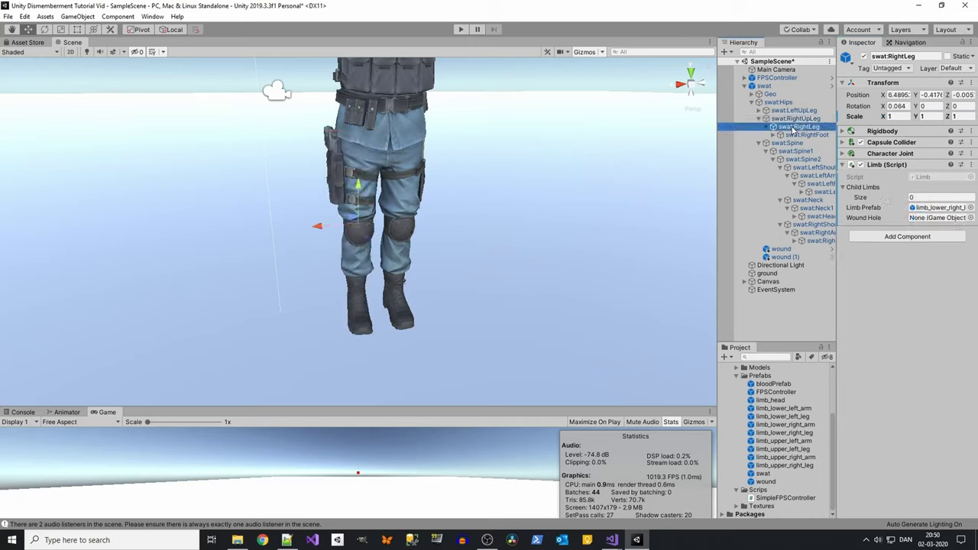
left_click(895, 116)
type("0")
key("Tab")
type("0")
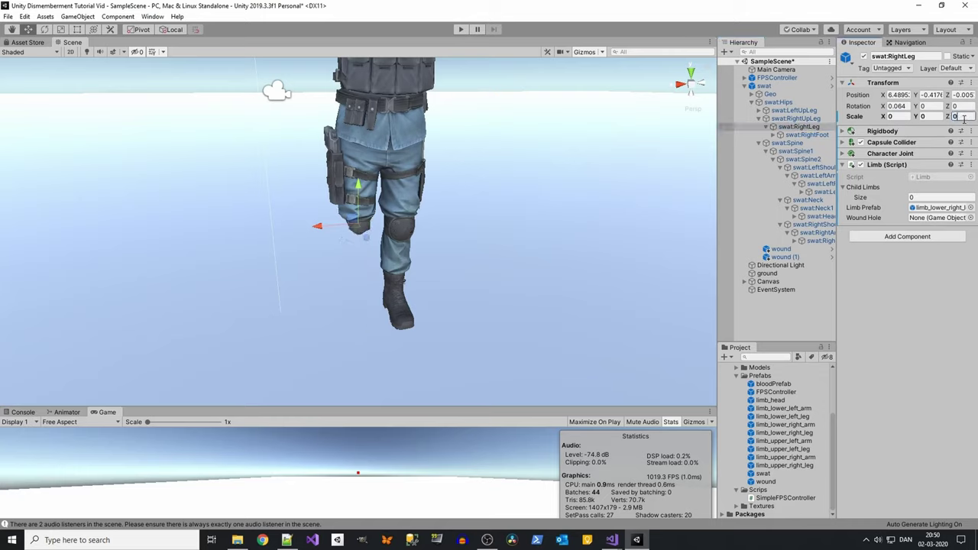
scroll(446, 211, "up", 3)
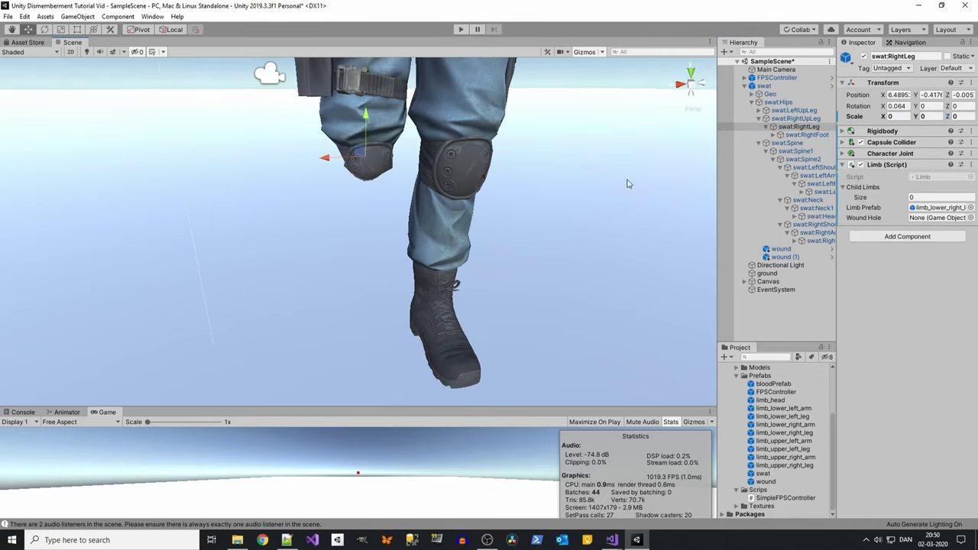
- Place a wound prefab under swat:RightLeg at X position 0 and rotate it around the leg
mouse_move(766, 482)
left_mouse_down()
mouse_move(804, 142)
mouse_move(814, 128)
left_mouse_up()
left_click(898, 104)
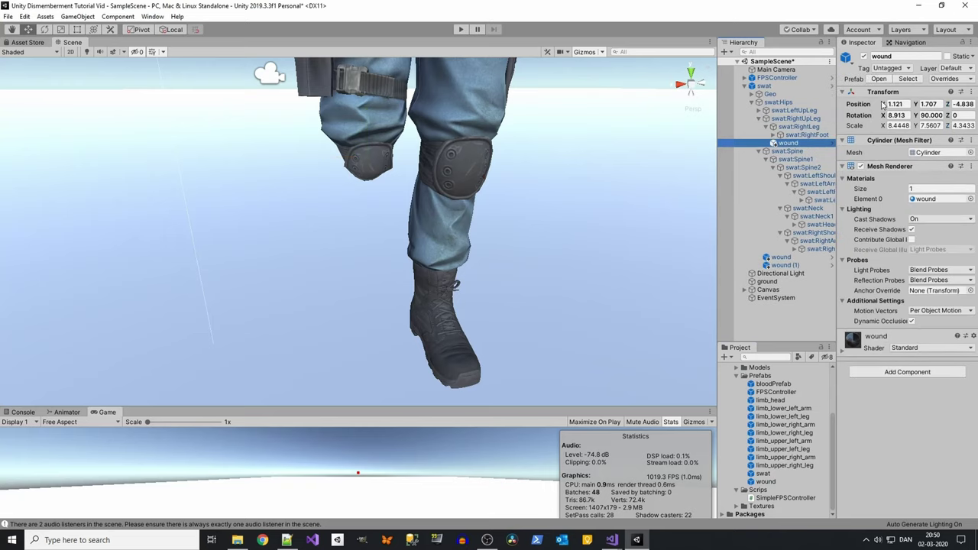
type("0")
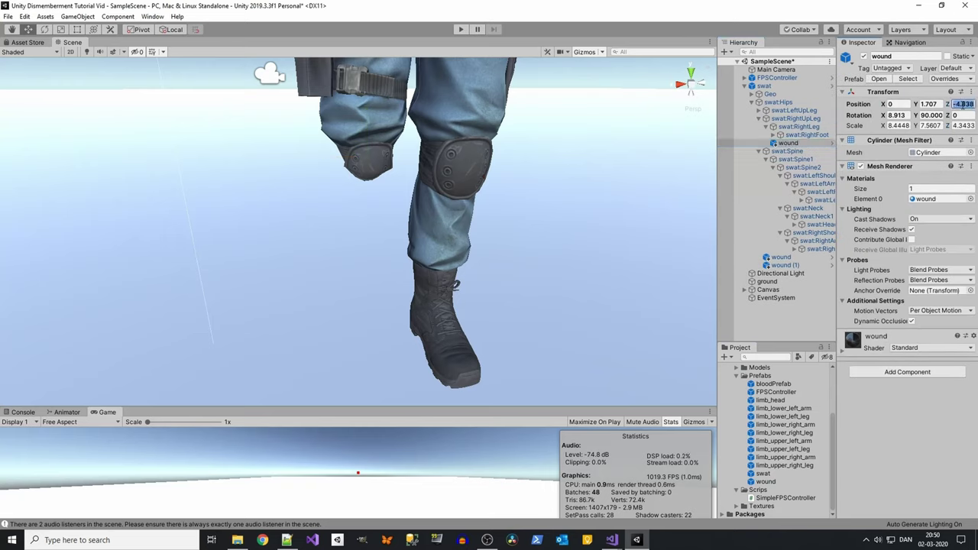
scroll(354, 218, "down", 3)
left_click_drag(354, 218, 350, 186, "alt")
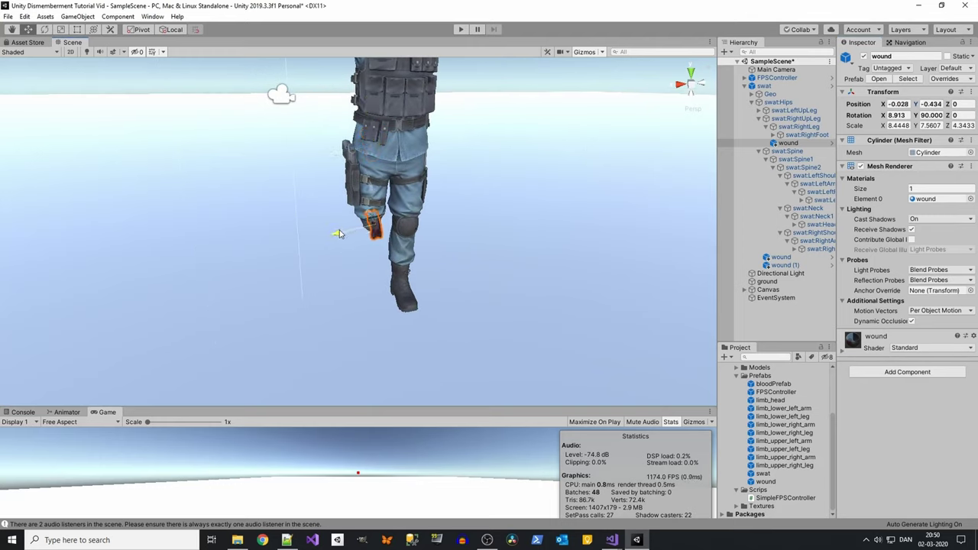
key("e")
left_click_drag(339, 234, 320, 261)
scroll(341, 300, "up", 2)
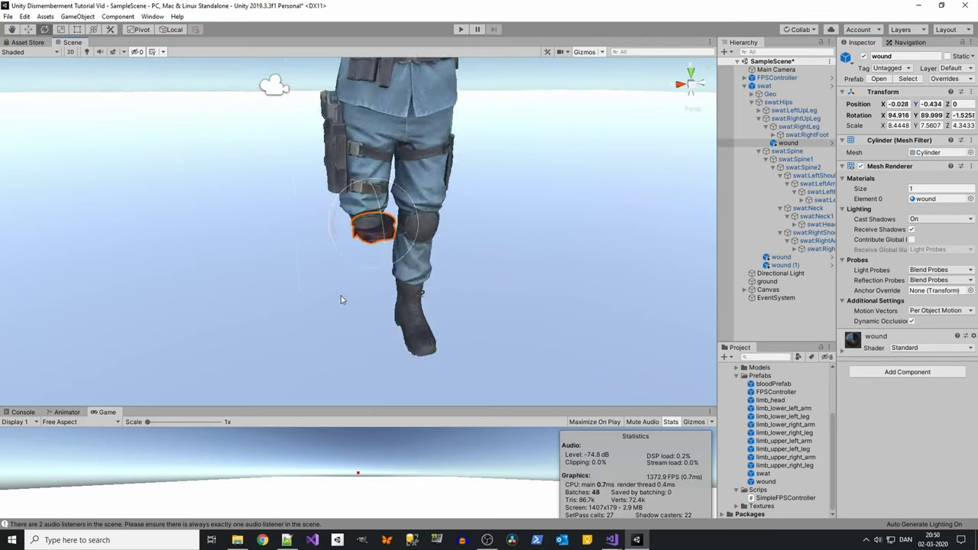
scroll(341, 299, "up", 3)
scroll(592, 250, "down", 3)
- Slide the wound along the knee and stretch it deeper along its Z axis
key("w")
scroll(484, 245, "up", 2)
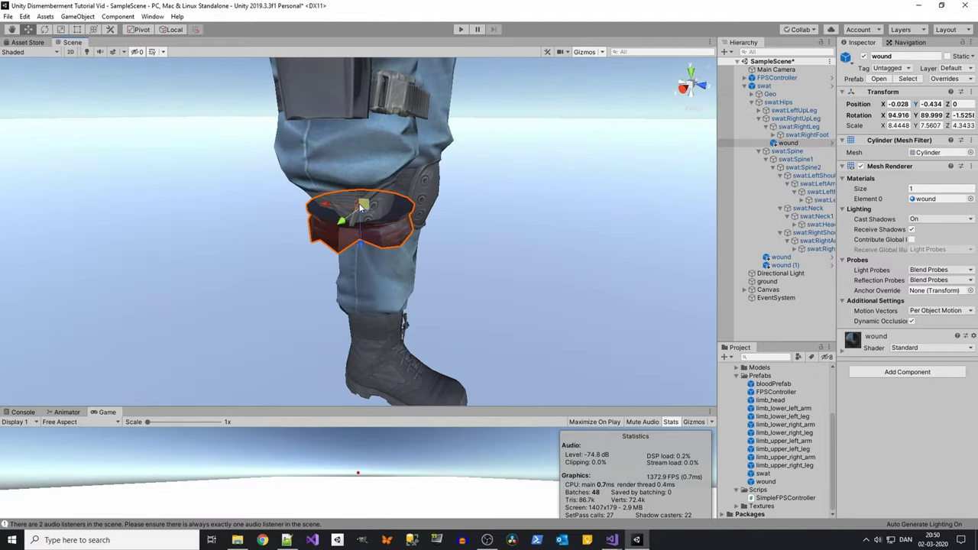
left_click_drag(363, 206, 318, 203)
mouse_move(386, 251)
left_mouse_down("alt")
mouse_move(360, 198)
mouse_move(336, 198)
mouse_move(435, 157)
mouse_move(548, 148)
left_mouse_up("alt")
key("r")
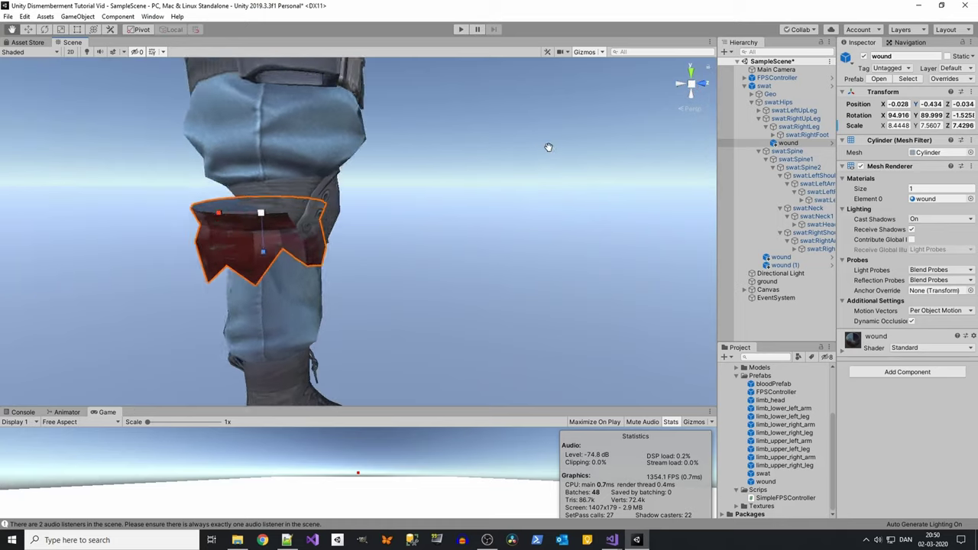
key("w")
mouse_move(251, 181)
left_mouse_down()
mouse_move(448, 240)
mouse_move(280, 221)
mouse_move(426, 219)
left_mouse_up()
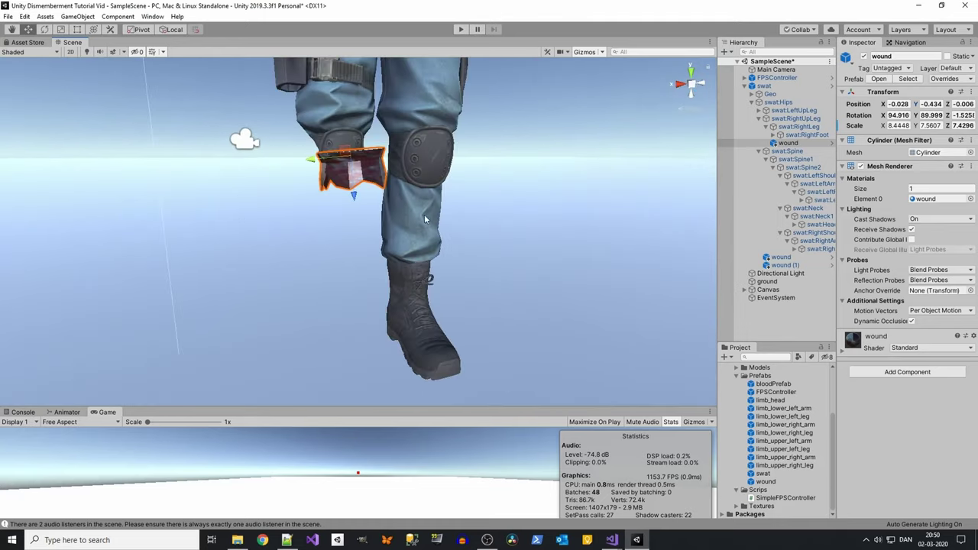
mouse_move(327, 163)
left_mouse_down()
mouse_move(299, 163)
mouse_move(302, 180)
mouse_move(671, 215)
mouse_move(612, 199)
mouse_move(624, 208)
left_mouse_up()
- Raise the wound up to cap the knee stump
key("e")
key("r")
middle_click_drag(624, 208, 535, 207)
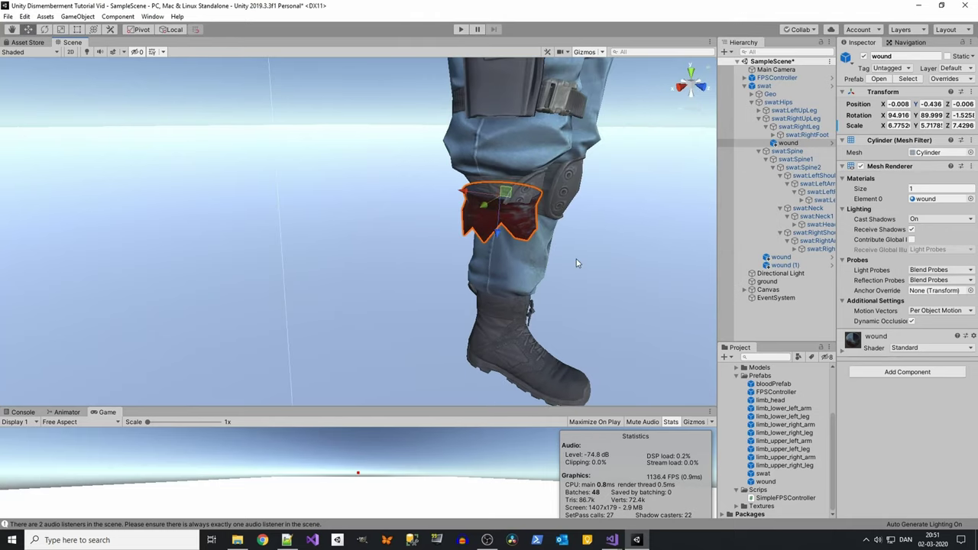
scroll(576, 263, "up", 2)
scroll(522, 231, "down", 4)
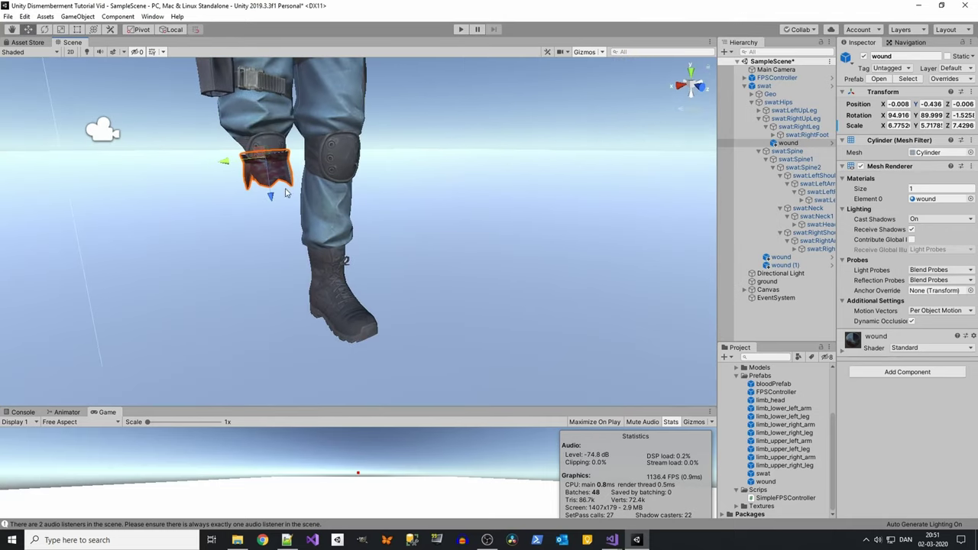
left_click_drag(271, 197, 269, 193)
middle_click_drag(413, 216, 454, 214)
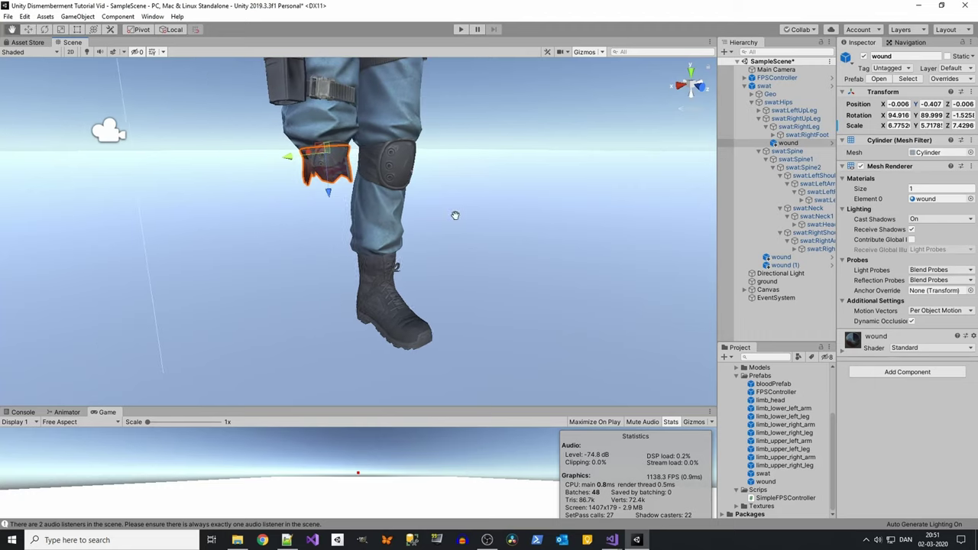
- Assign the new wound as swat:RightLeg's Wound Hole and restore its scale to 1, 1, 1
left_click(812, 127)
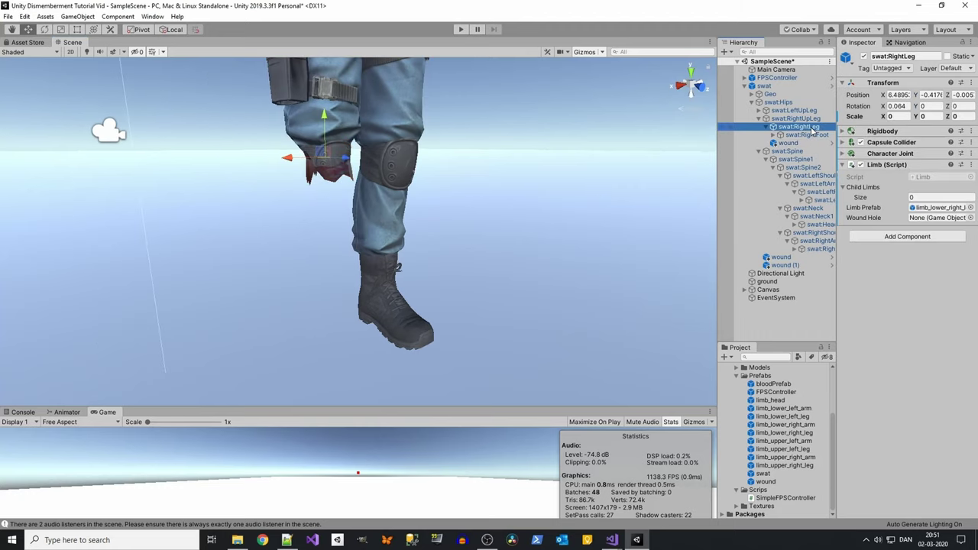
mouse_move(811, 144)
left_mouse_down()
mouse_move(916, 217)
mouse_move(940, 219)
left_mouse_up()
left_click(896, 116)
type("11")
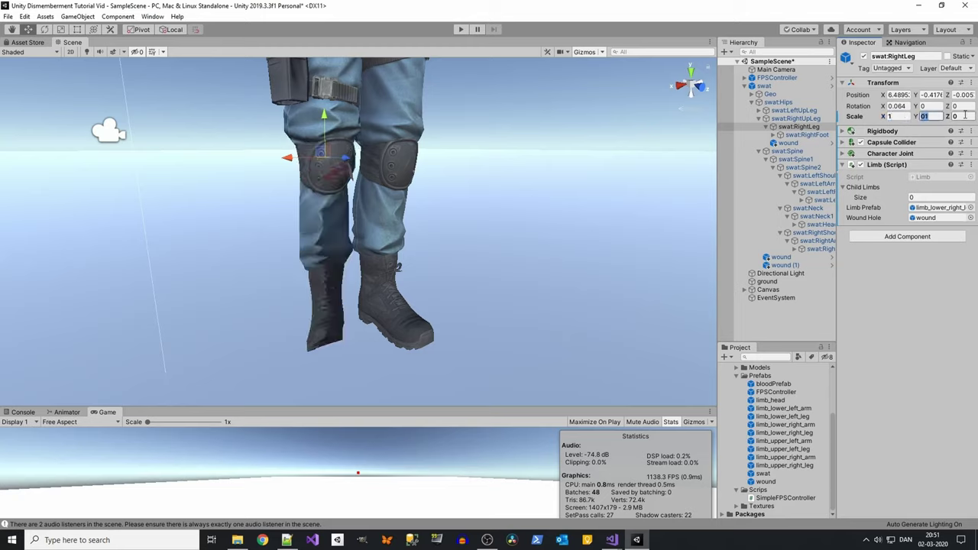
type("1")
scroll(511, 184, "down", 2)
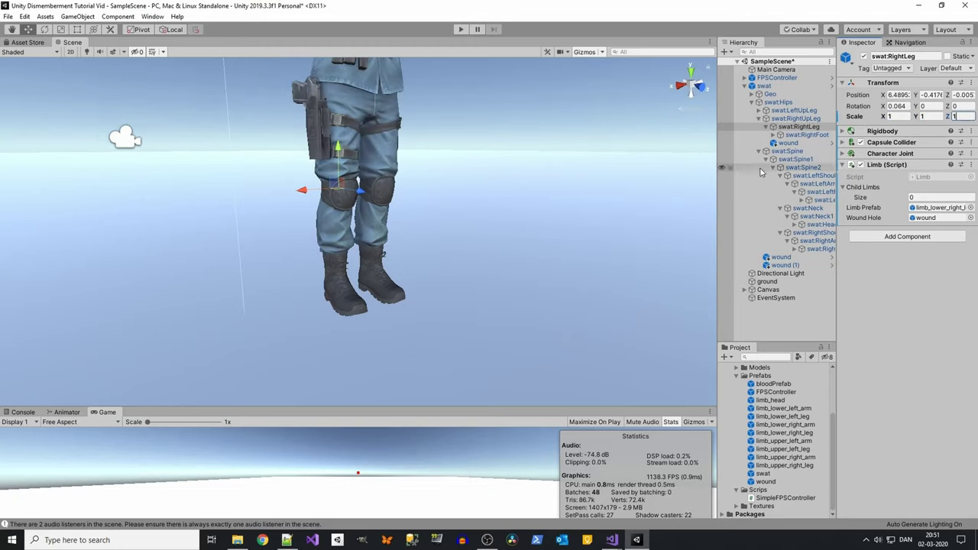
left_click(766, 127)
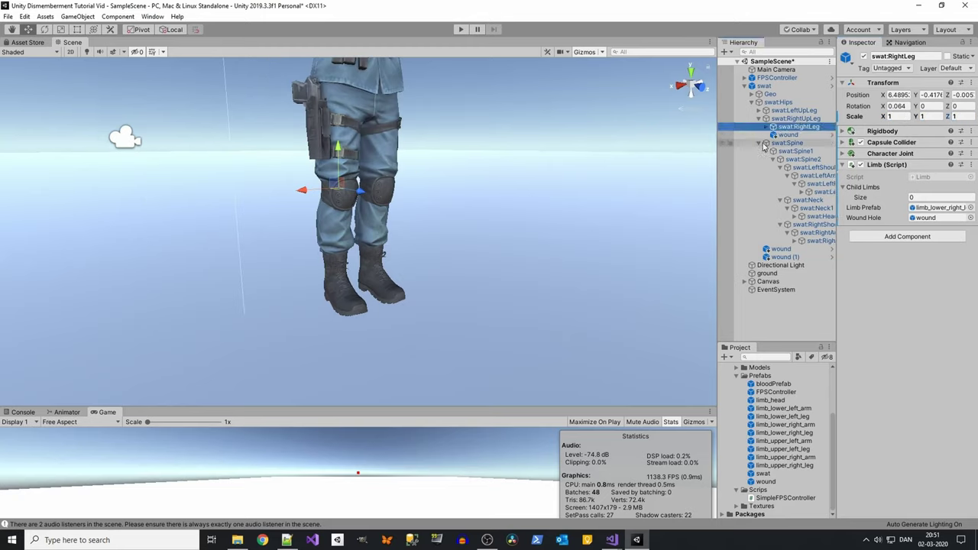
middle_click_drag(695, 145, 601, 181)
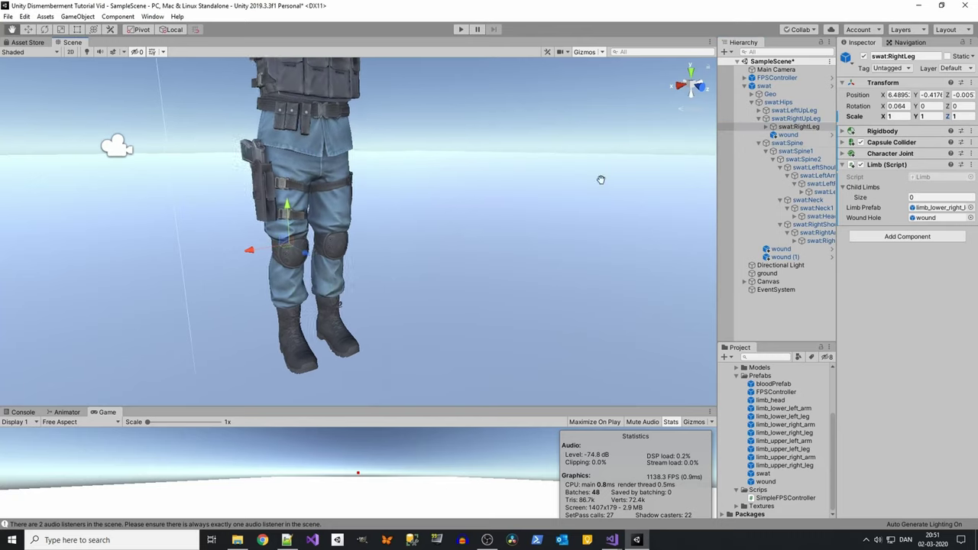
- Attach a wound prefab to swat:LeftArm and set the arm's scale to 0 to hide it
left_click(819, 178)
key("f")
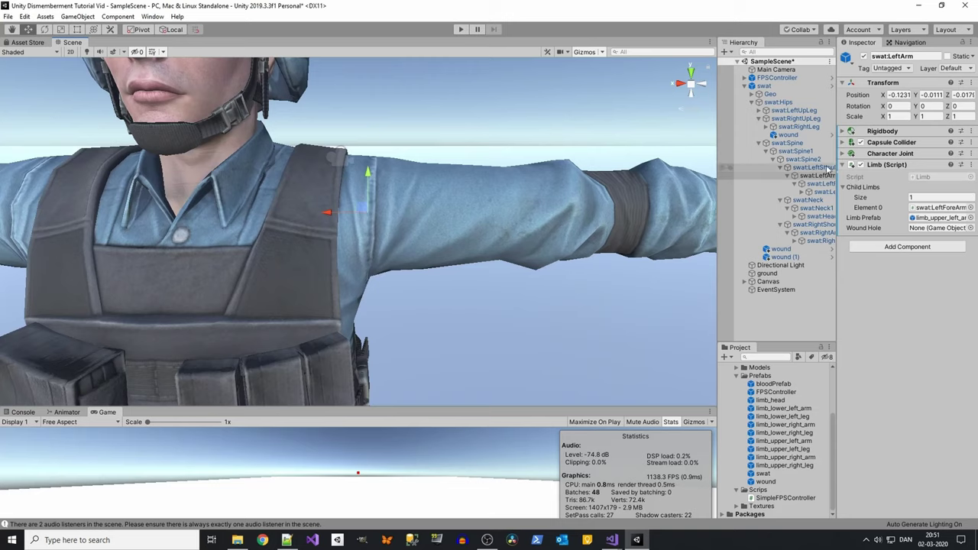
left_click_drag(767, 487, 822, 222)
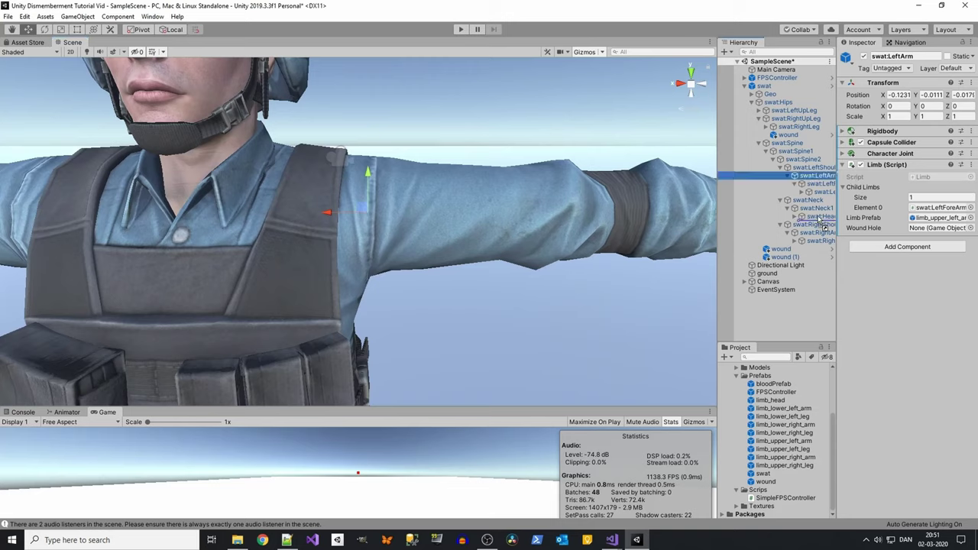
left_click(818, 175)
left_click(900, 116)
type("0")
key("Tab")
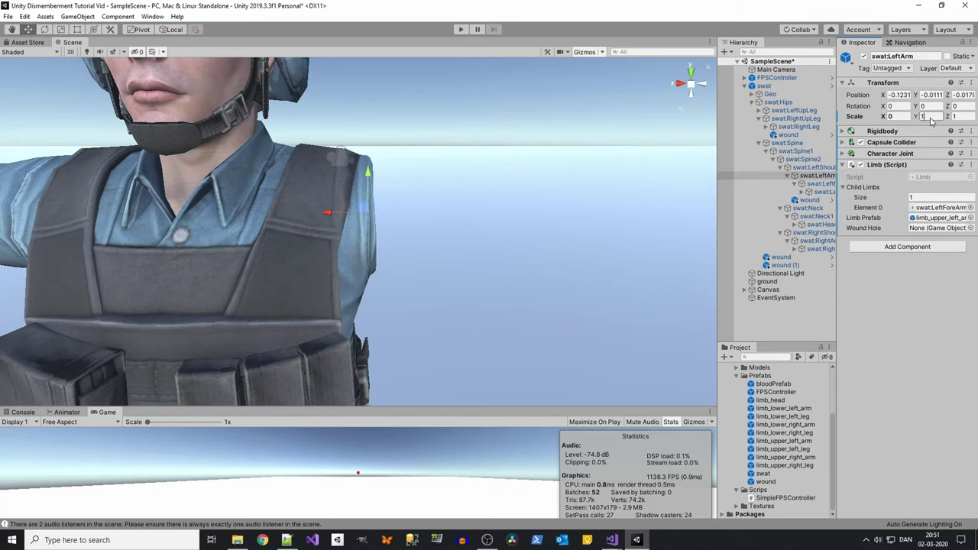
type("00")
- Zero the wound's X and Y position, then move and rotate it onto the left shoulder
left_click(827, 193)
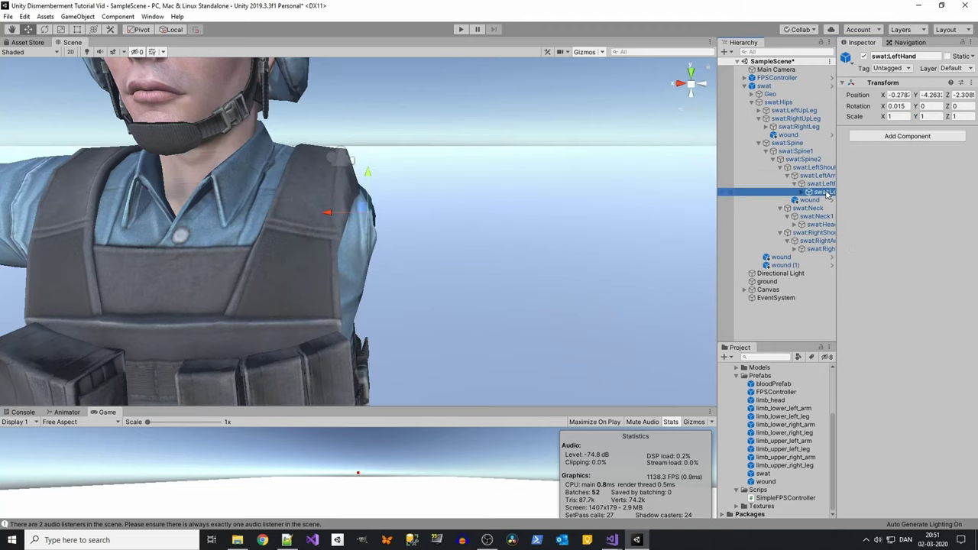
left_click(812, 200)
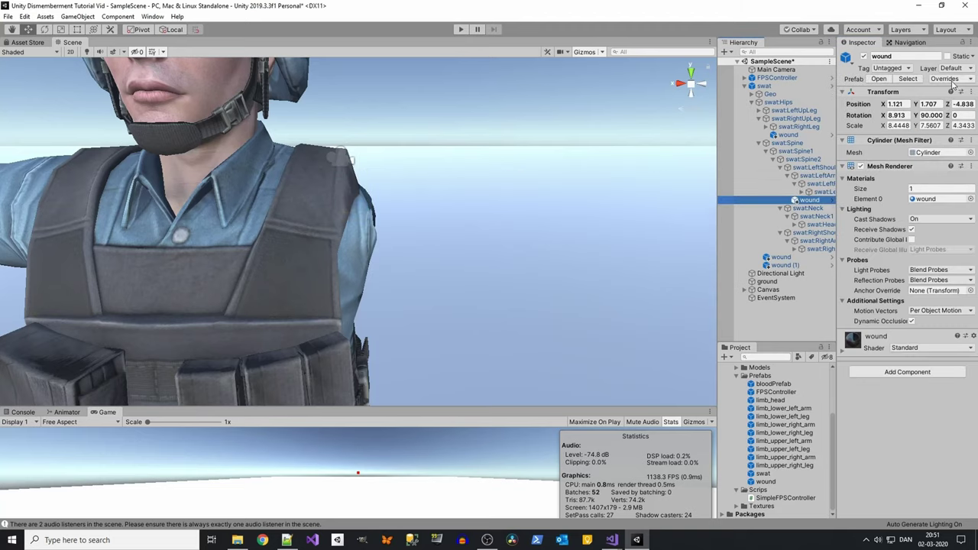
left_click(898, 104)
type("0")
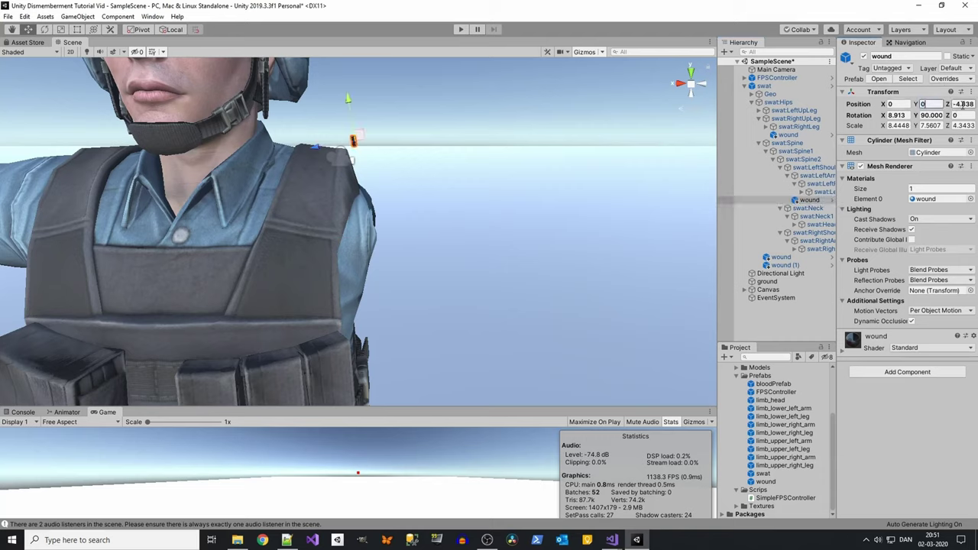
left_click(963, 104)
type("0")
left_click_drag(235, 214, 320, 208)
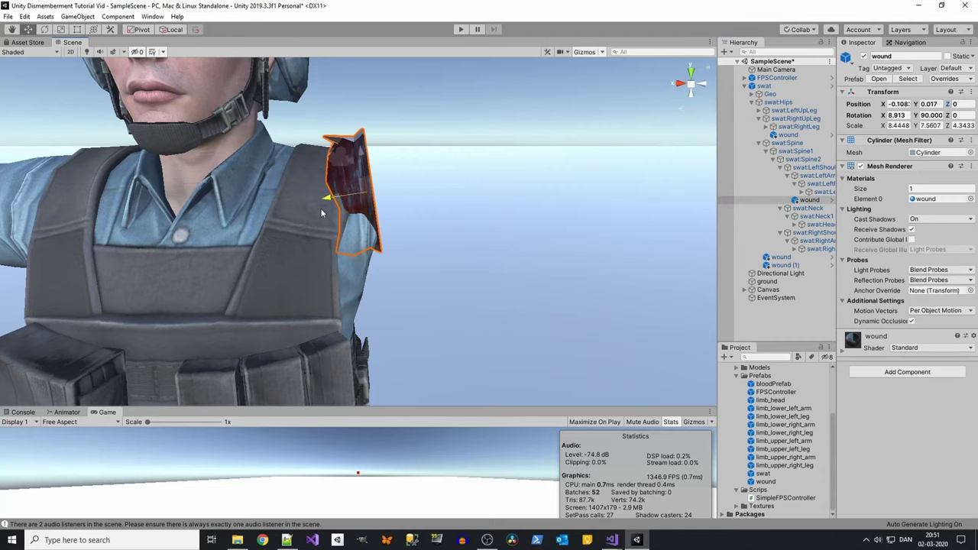
key("e")
mouse_move(346, 164)
left_mouse_down()
mouse_move(131, 315)
mouse_move(175, 250)
mouse_move(378, 254)
mouse_move(291, 202)
mouse_move(300, 234)
left_mouse_up()
- Resize the wound and nudge it into its final spot over the shoulder opening
key("w")
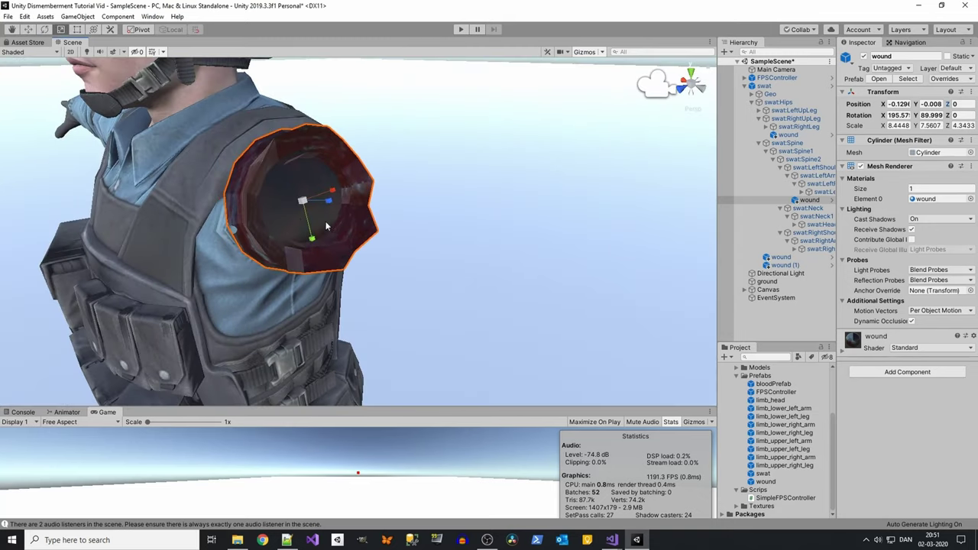
key("e")
key("r")
left_click_drag(343, 193, 341, 193)
left_click_drag(341, 193, 468, 189, "alt")
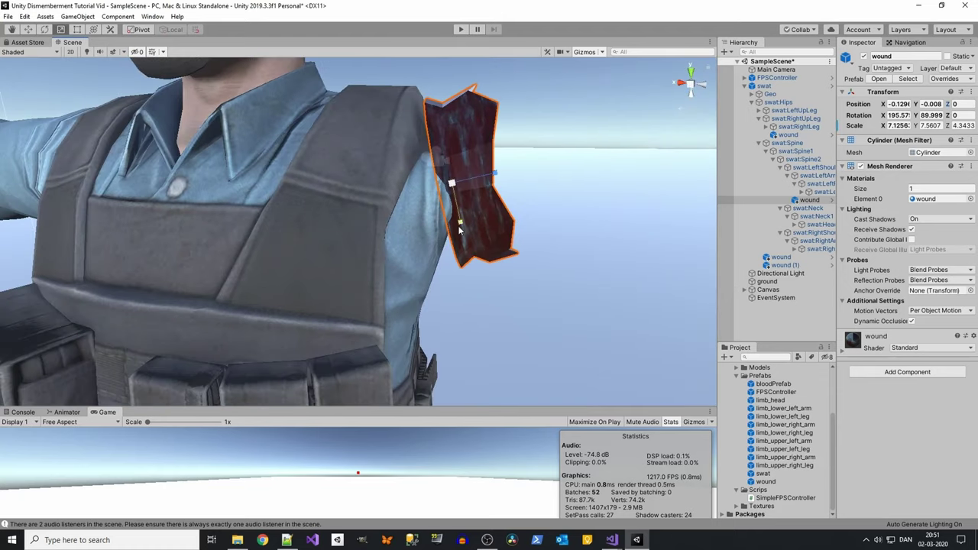
left_click_drag(459, 229, 459, 224)
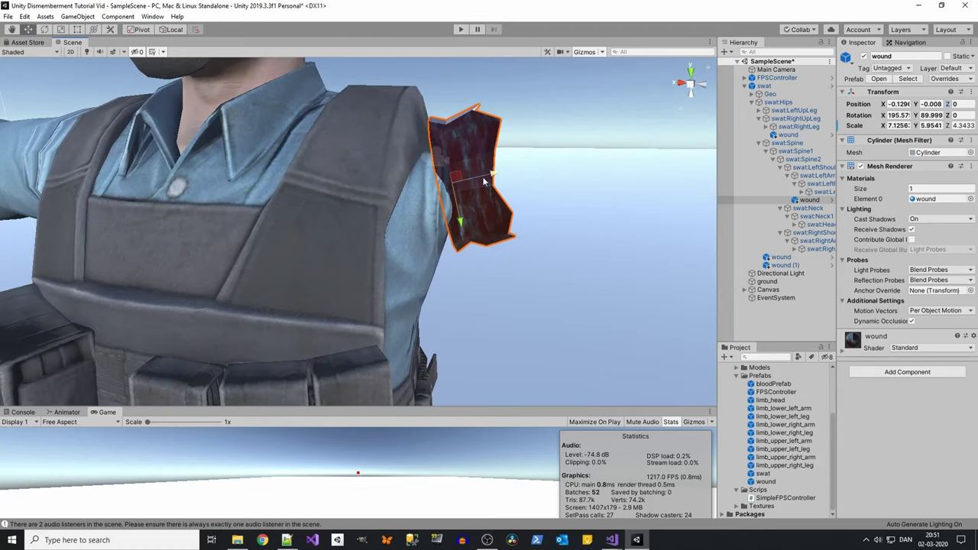
left_click_drag(483, 182, 477, 185)
scroll(418, 219, "down", 5)
scroll(418, 219, "down", 3)
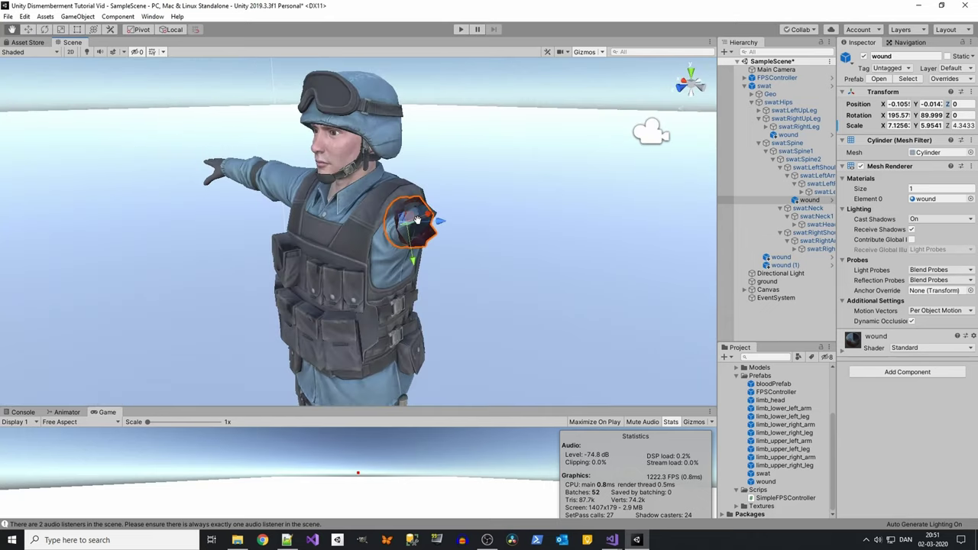
scroll(417, 219, "up", 3)
scroll(405, 210, "up", 3)
right_click_drag(303, 221, 459, 243)
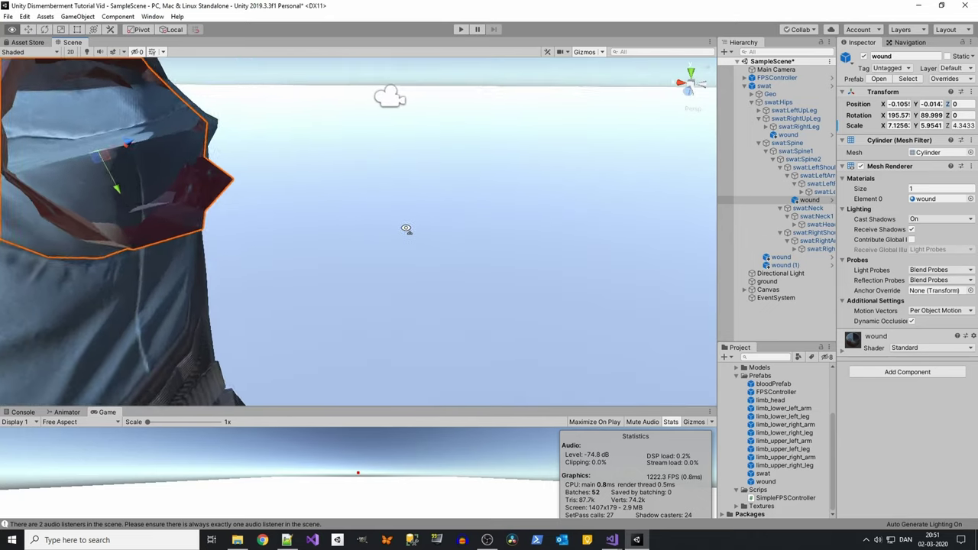
left_click_drag(255, 184, 272, 201)
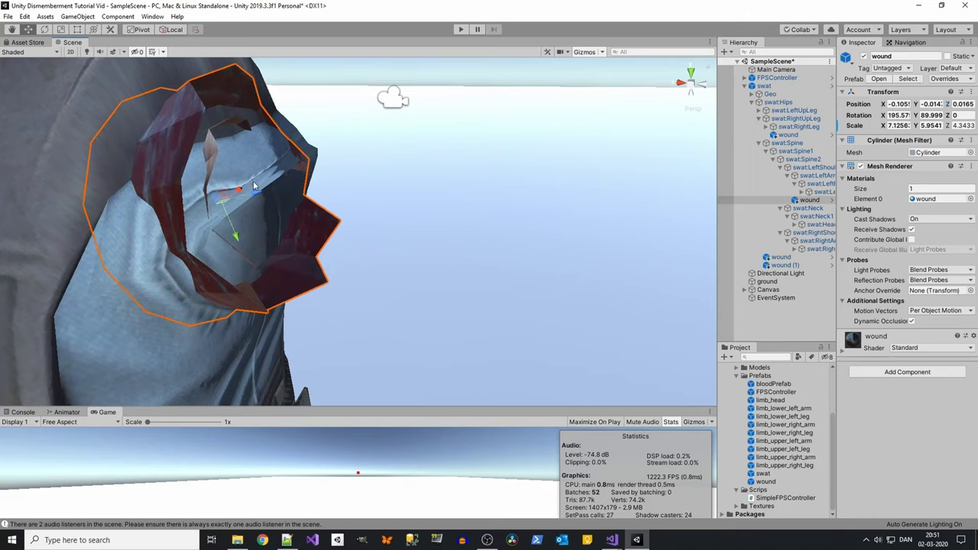
right_click_drag(272, 201, 264, 214)
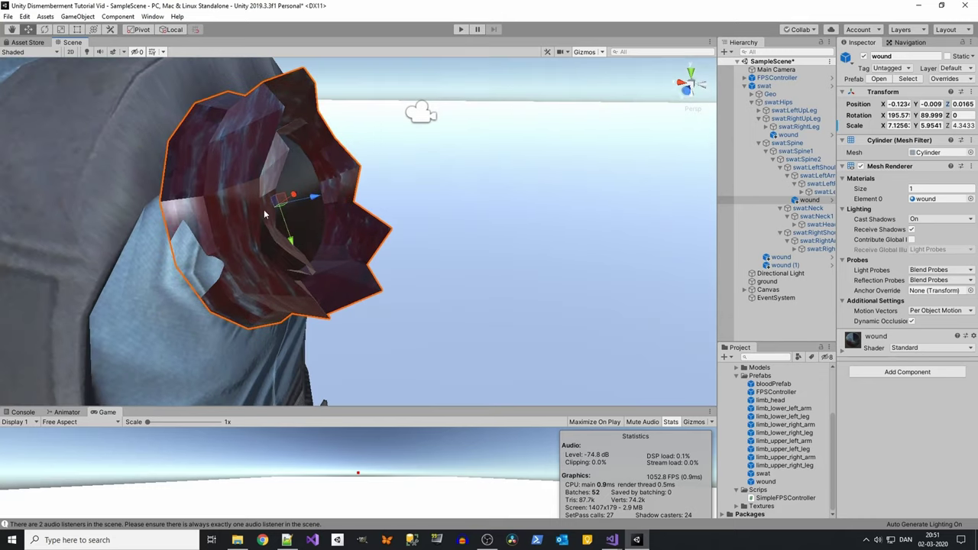
left_click_drag(319, 200, 333, 203)
scroll(268, 257, "down", 10)
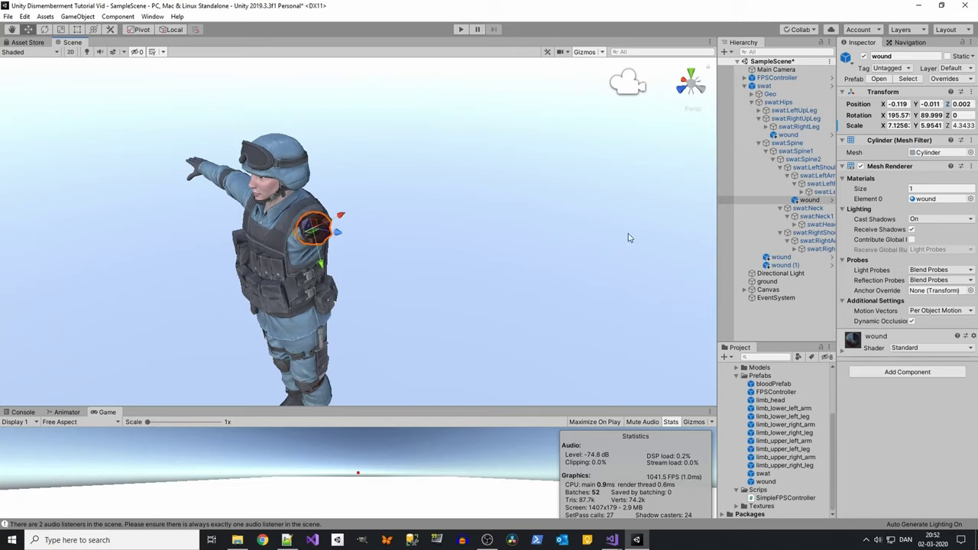
- Assign the wound as swat:LeftArm's Wound Hole and restore the arm's scale to 1
left_click(819, 186)
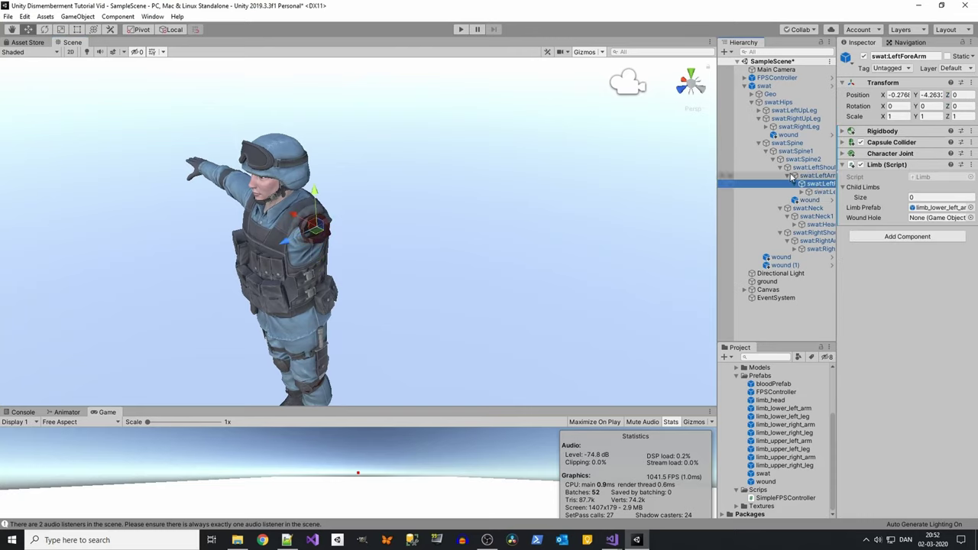
left_click_drag(803, 178, 815, 207)
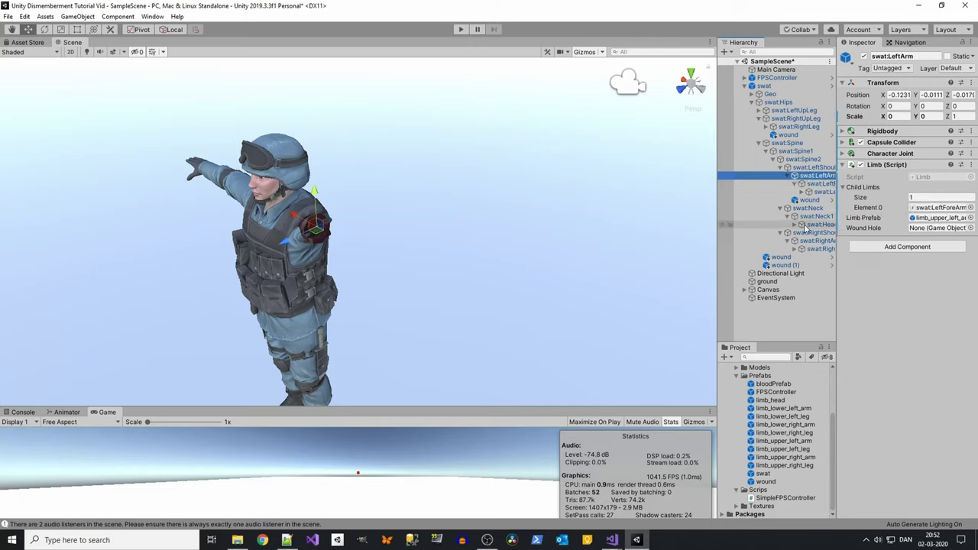
left_click_drag(819, 203, 948, 228)
left_click(899, 116)
type("1")
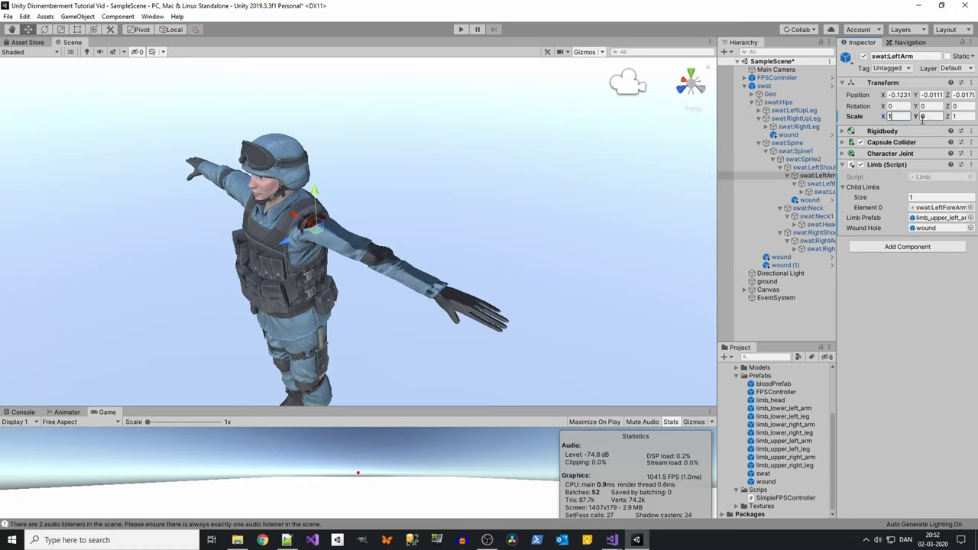
left_click(930, 116)
type("1")
- Check the swat root, player controller and right leg, ending on the left forearm bone
left_click_drag(564, 227, 567, 147, "alt")
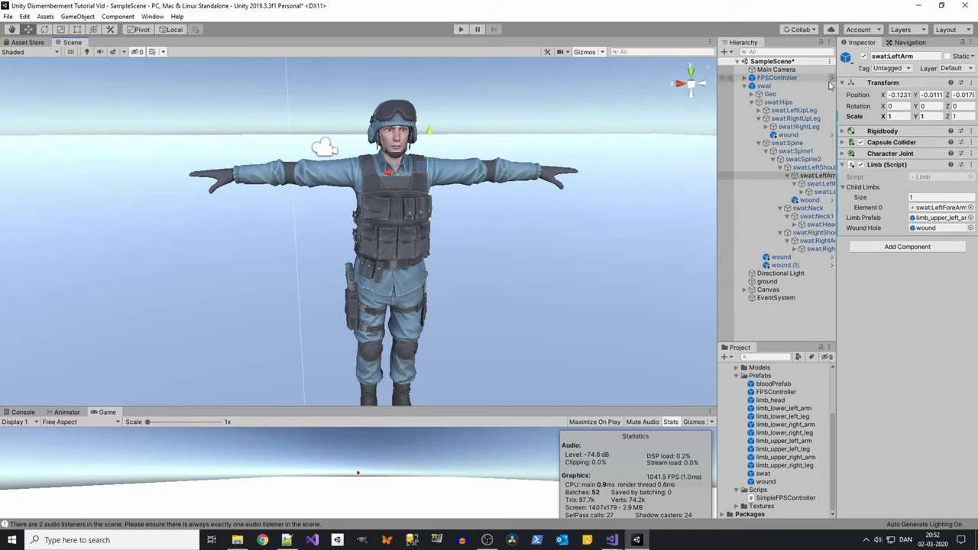
left_click(814, 86)
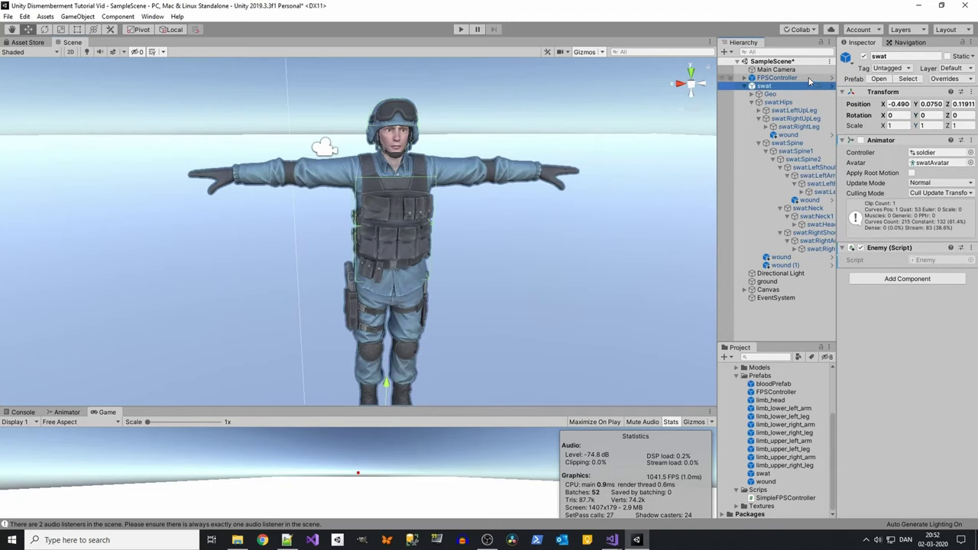
left_click(809, 78)
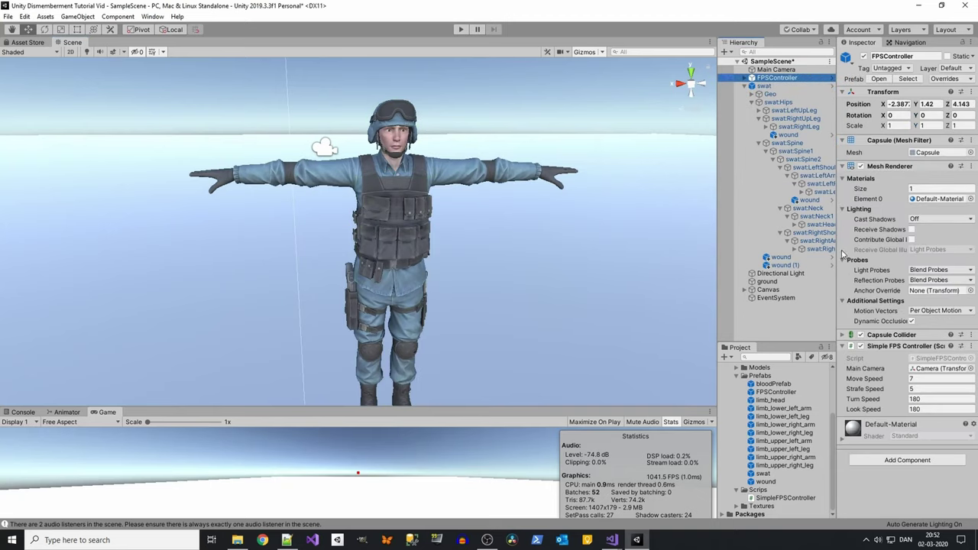
left_click(808, 126)
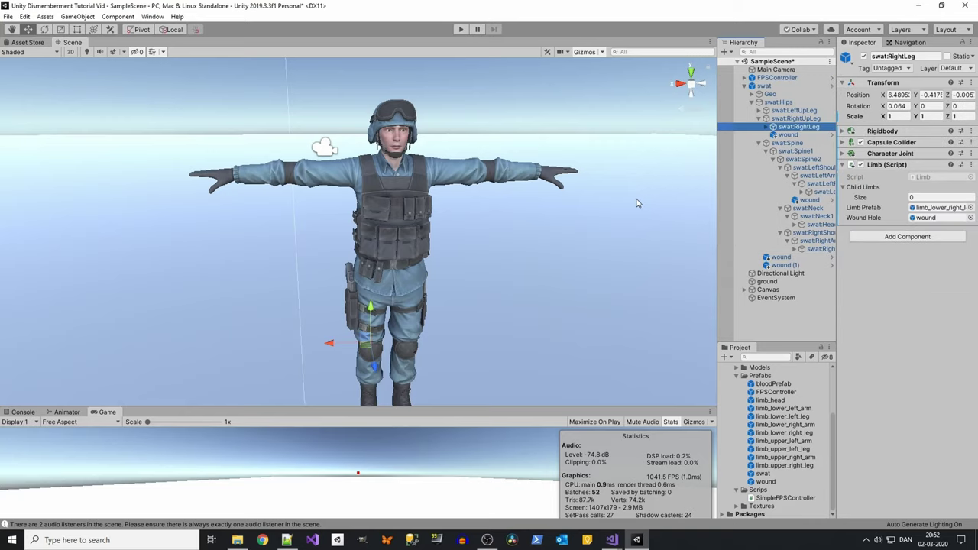
left_click(822, 183)
middle_click_drag(576, 201, 469, 201)
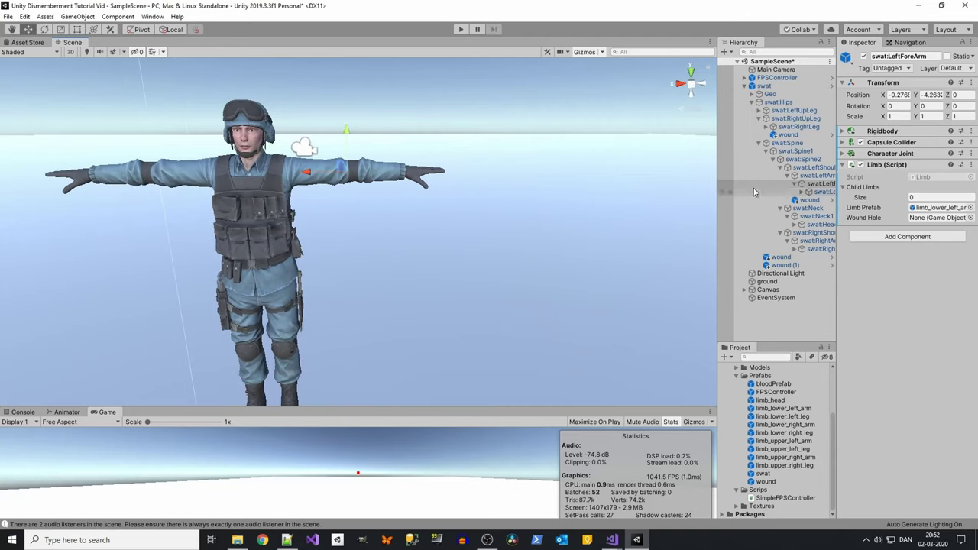
- Attach a wound prefab to the left forearm, zero its X and Y position, and move it to the upper arm's end
type("0")
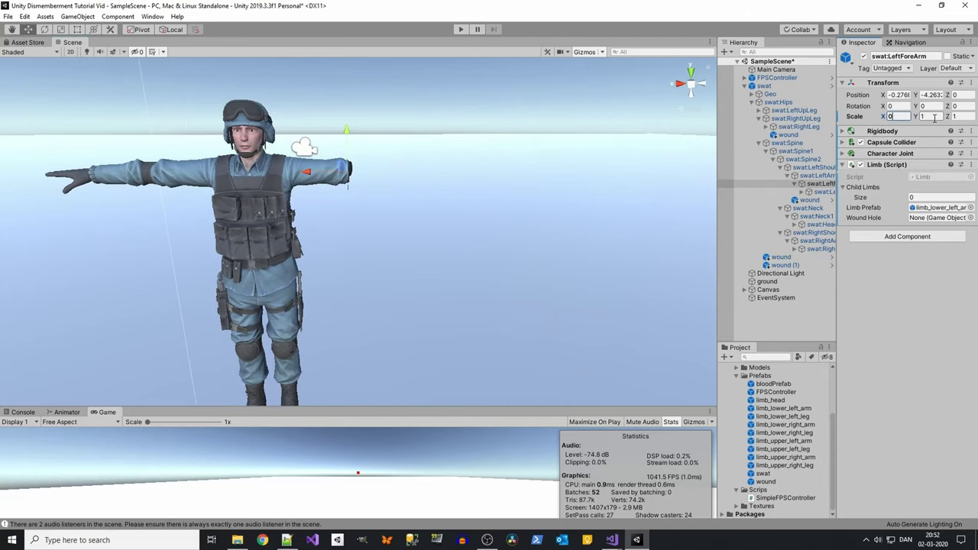
scroll(520, 170, "up", 5)
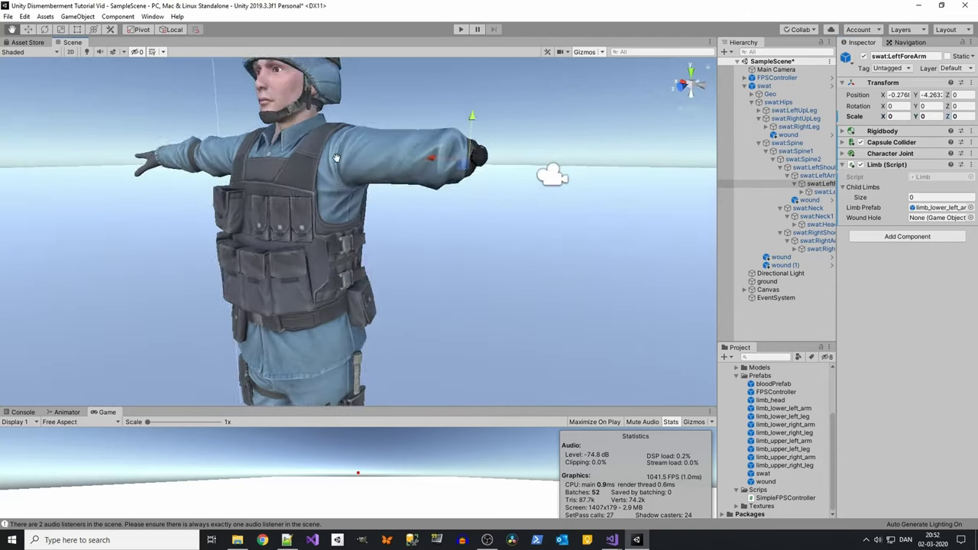
middle_click_drag(519, 170, 566, 249)
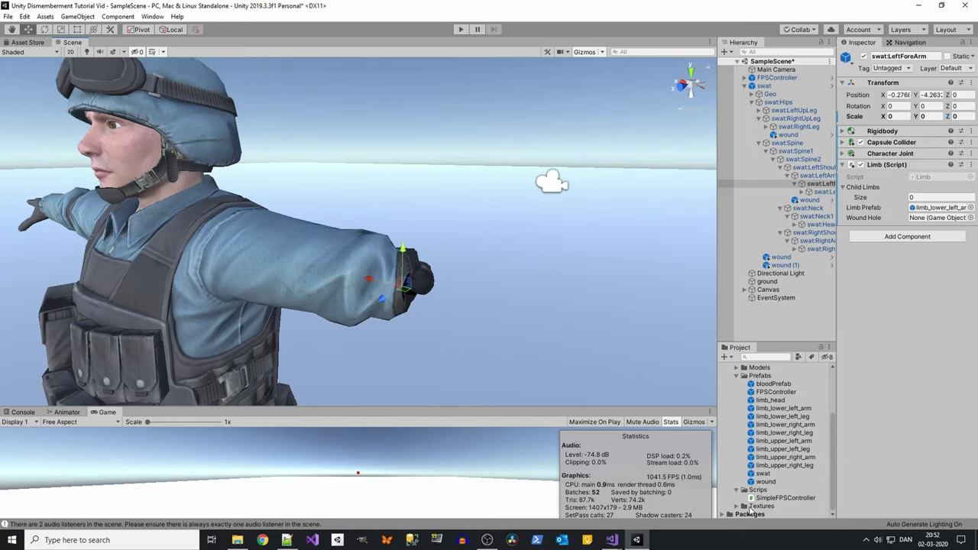
left_click_drag(767, 486, 818, 186)
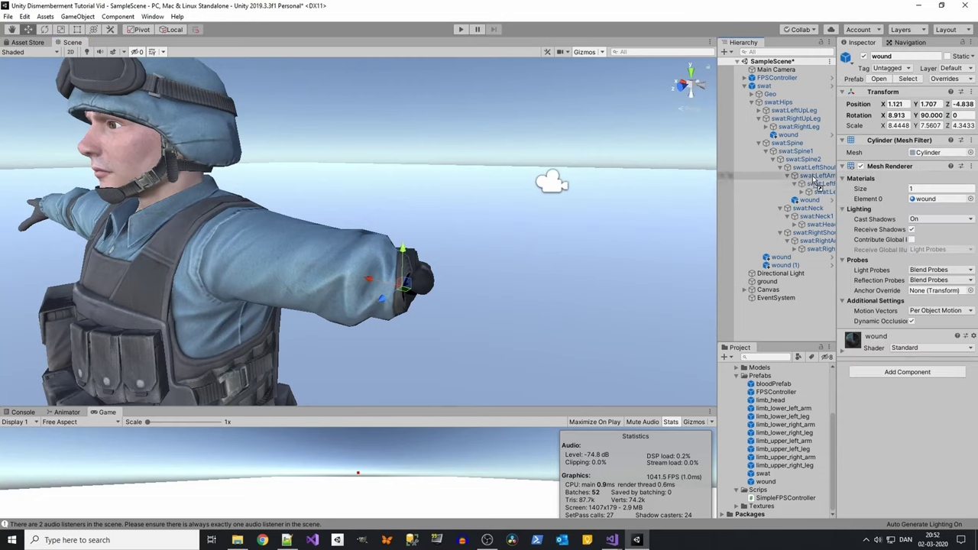
left_click(903, 103)
type("0")
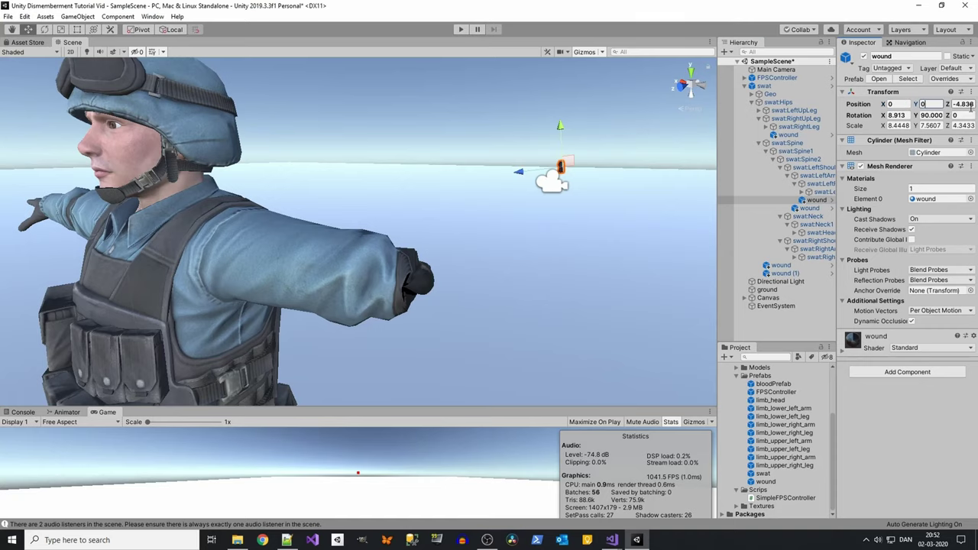
left_click(969, 105)
type("0")
mouse_move(285, 289)
left_mouse_down("alt")
mouse_move(465, 299)
mouse_move(425, 262)
left_mouse_up("alt")
left_click_drag(216, 218, 286, 187)
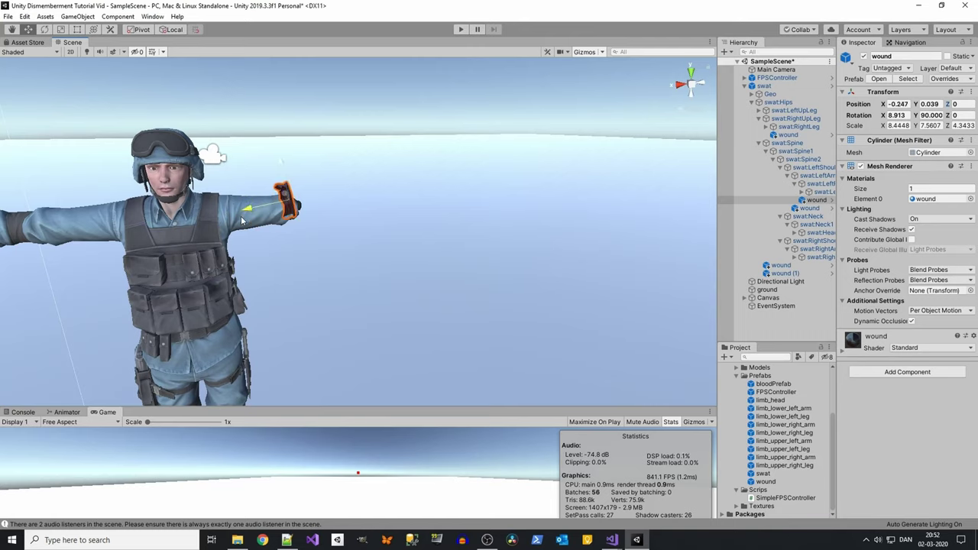
- Flip the wound cap 180° and shrink it to fit the forearm stump
key("f")
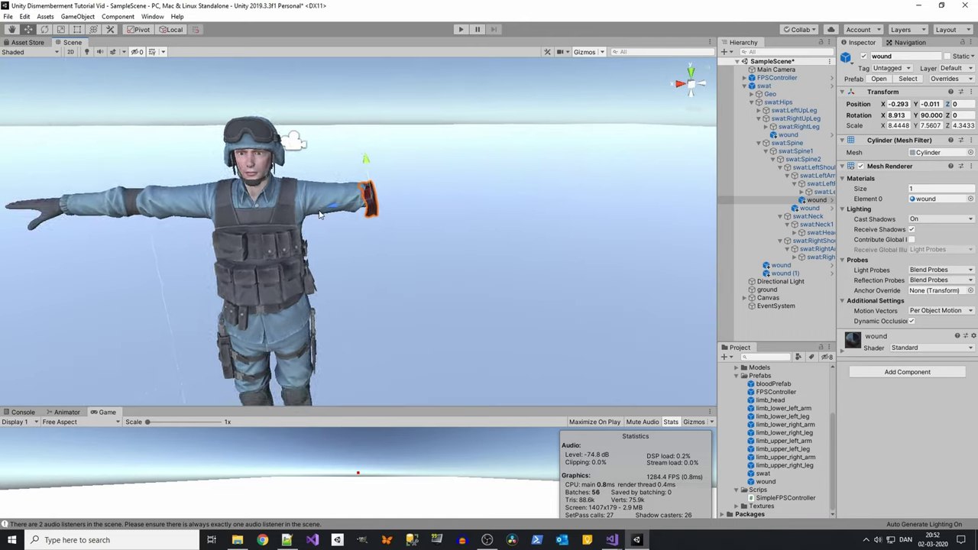
left_click_drag(321, 181, 383, 257, "alt")
key("e")
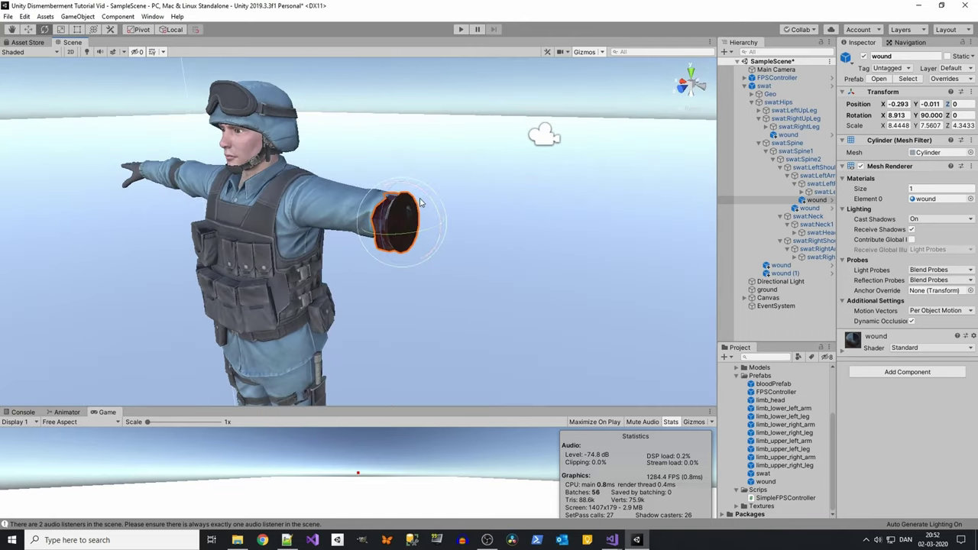
left_click_drag(419, 202, 217, 161)
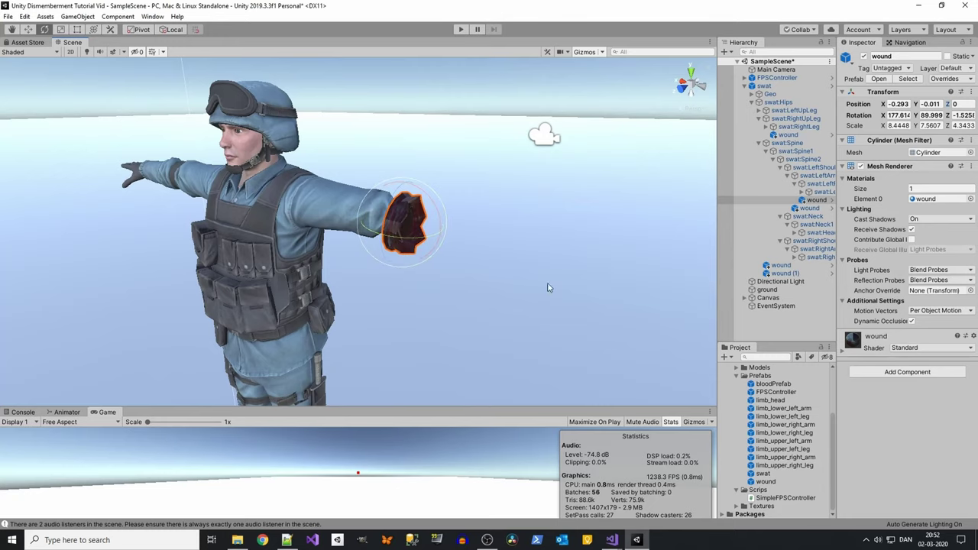
left_click_drag(548, 288, 514, 261, "alt")
key("w")
left_click_drag(674, 242, 466, 236, "alt")
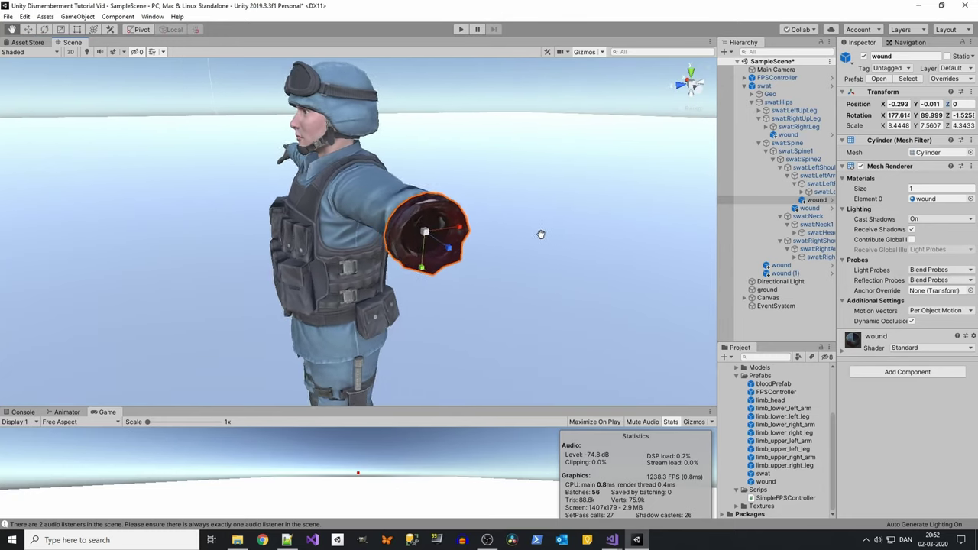
key("r")
mouse_move(387, 266)
left_mouse_down()
mouse_move(394, 275)
mouse_move(389, 262)
mouse_move(585, 252)
left_mouse_up()
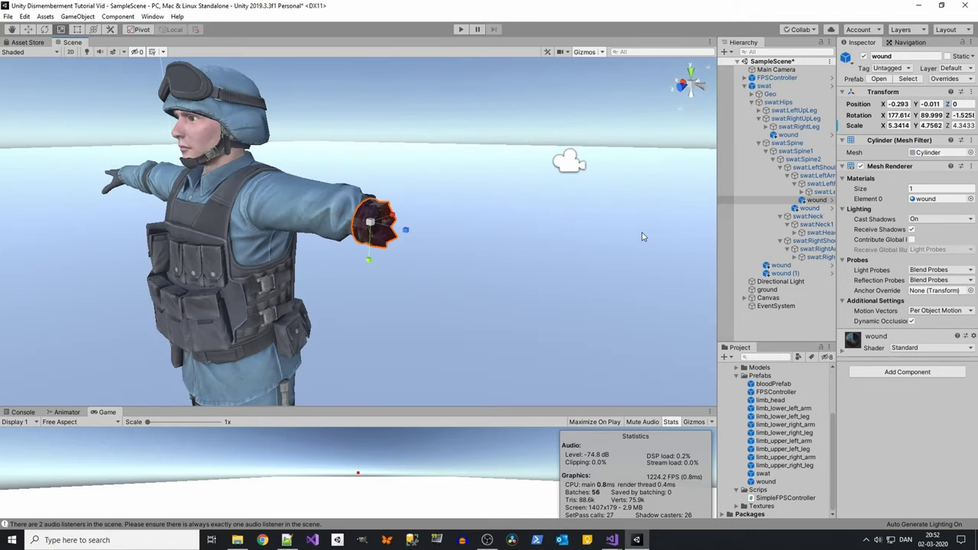
- Nudge the wound cap along the arm until it sits snugly on the stump
scroll(642, 233, "up", 5)
scroll(462, 211, "down", 3)
mouse_move(461, 211)
left_mouse_down("alt")
mouse_move(428, 270)
mouse_move(527, 269)
left_mouse_up("alt")
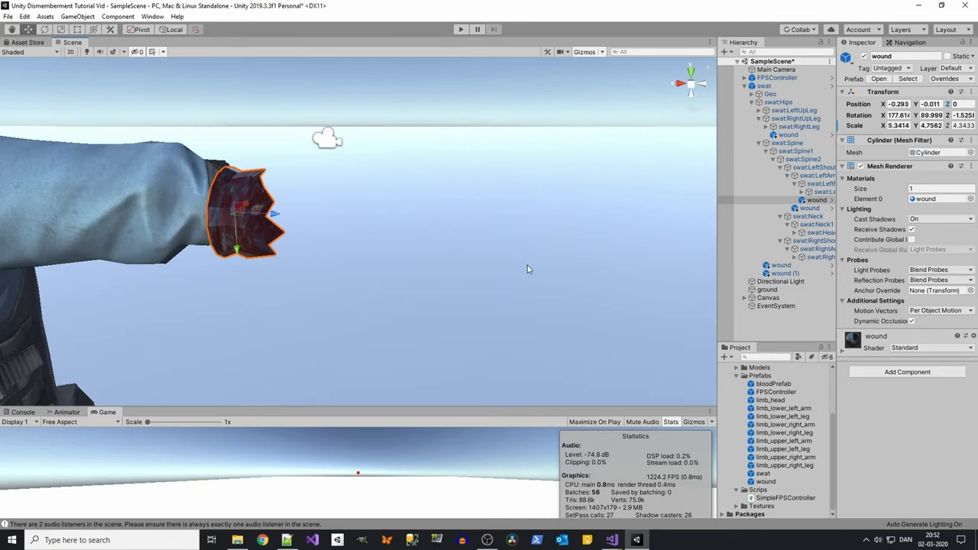
mouse_move(275, 212)
left_mouse_down()
mouse_move(417, 258)
mouse_move(439, 234)
left_mouse_up()
scroll(417, 258, "up", 3)
scroll(386, 239, "down", 3)
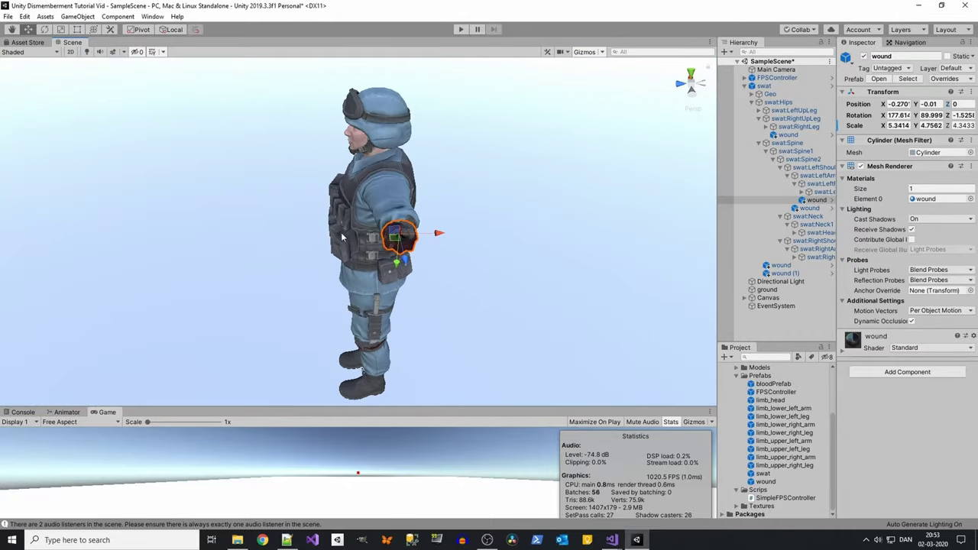
scroll(437, 229, "up", 2)
scroll(409, 225, "up", 2)
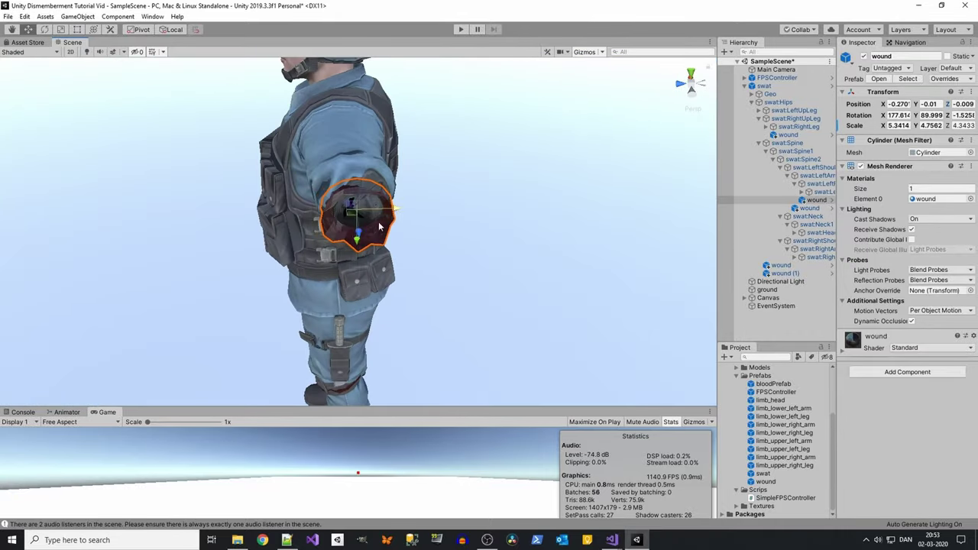
mouse_move(391, 212)
left_mouse_down("alt")
mouse_move(534, 250)
mouse_move(481, 247)
mouse_move(717, 136)
left_mouse_up("alt")
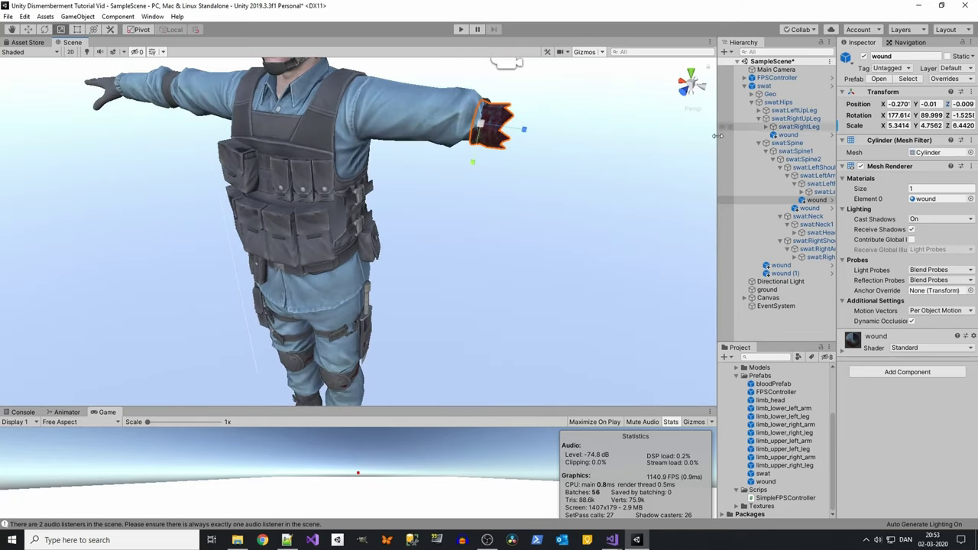
key("w")
left_click_drag(473, 165, 472, 160)
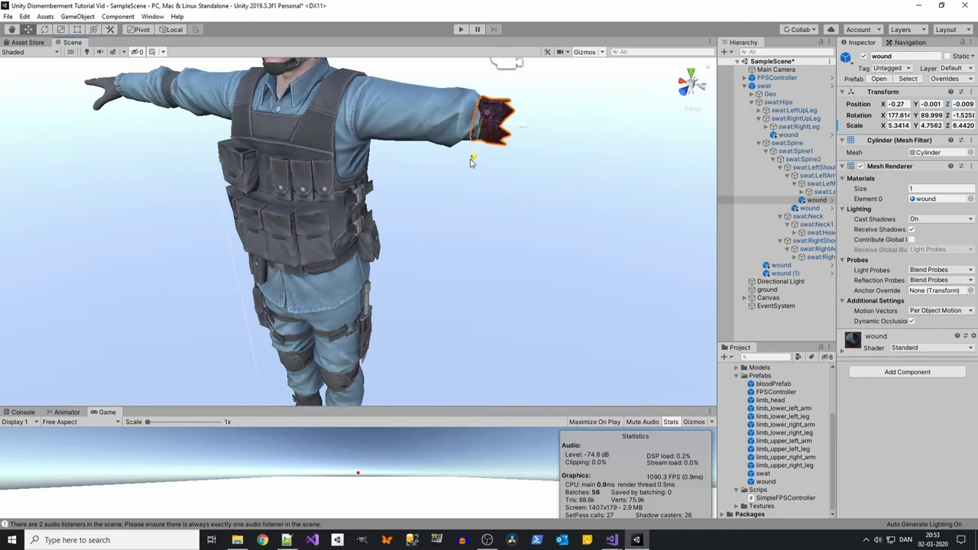
left_click_drag(525, 126, 522, 133)
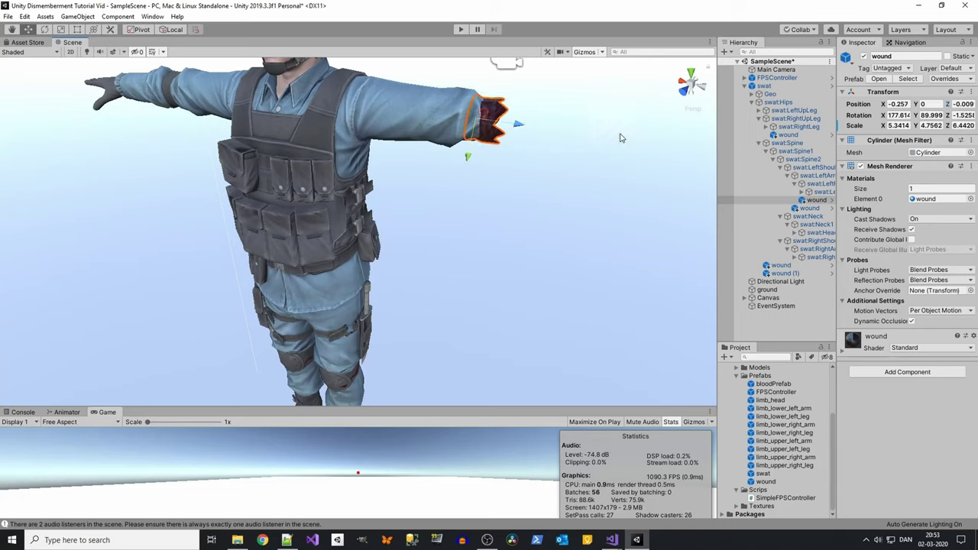
- Drop the wound into swat:LeftForeArm's Wound Hole slot and reset its scale to 1, 1, 1
left_click(821, 185)
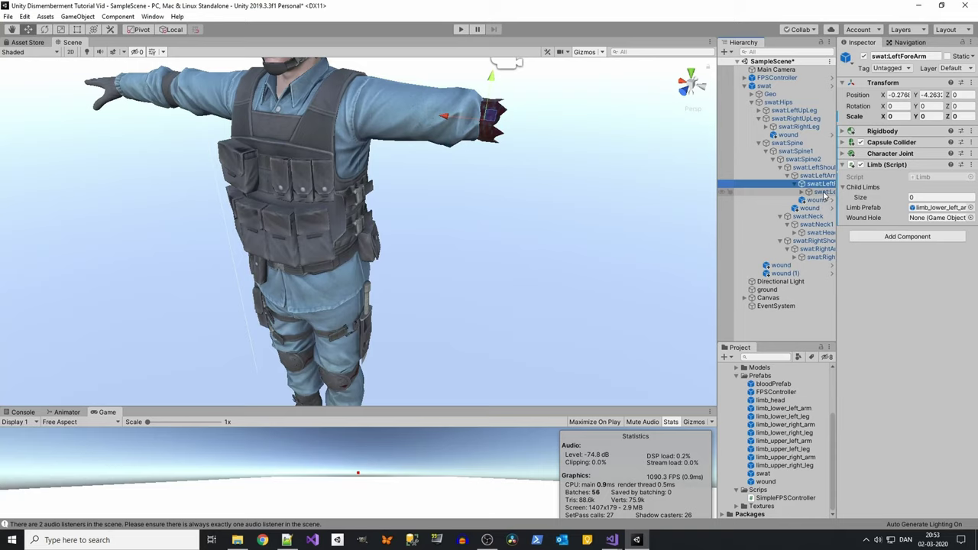
left_click(818, 200)
left_click(814, 185)
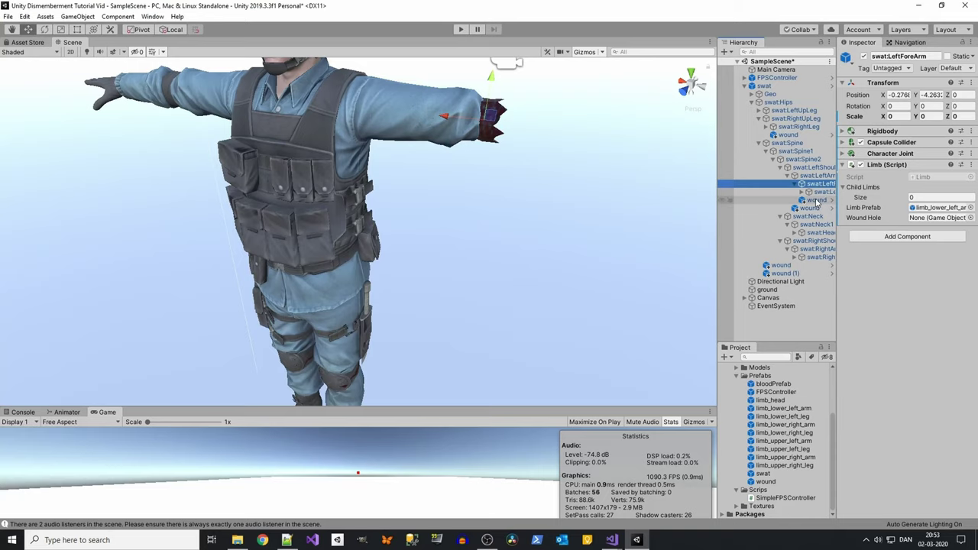
left_click_drag(816, 199, 975, 245)
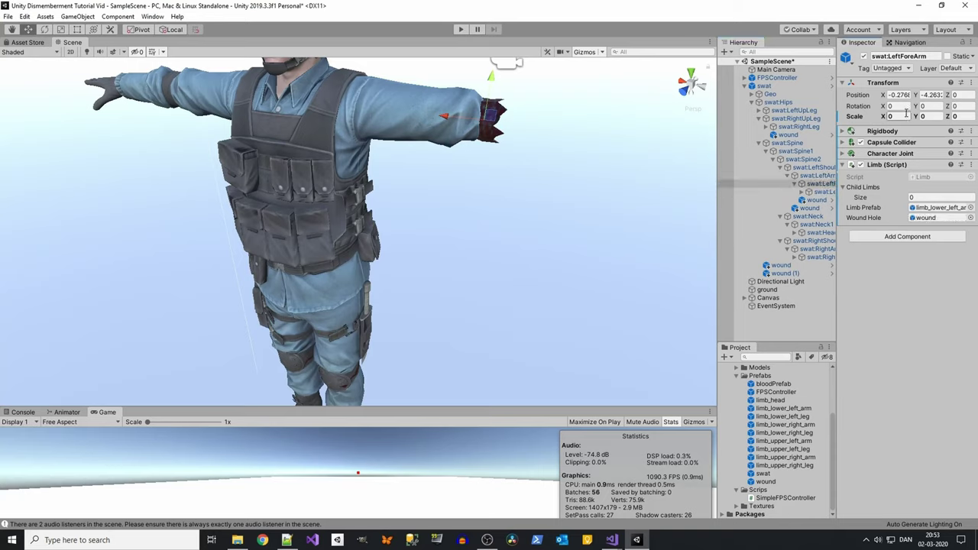
type("1")
key("Tab")
type("1")
key("Tab")
type("1")
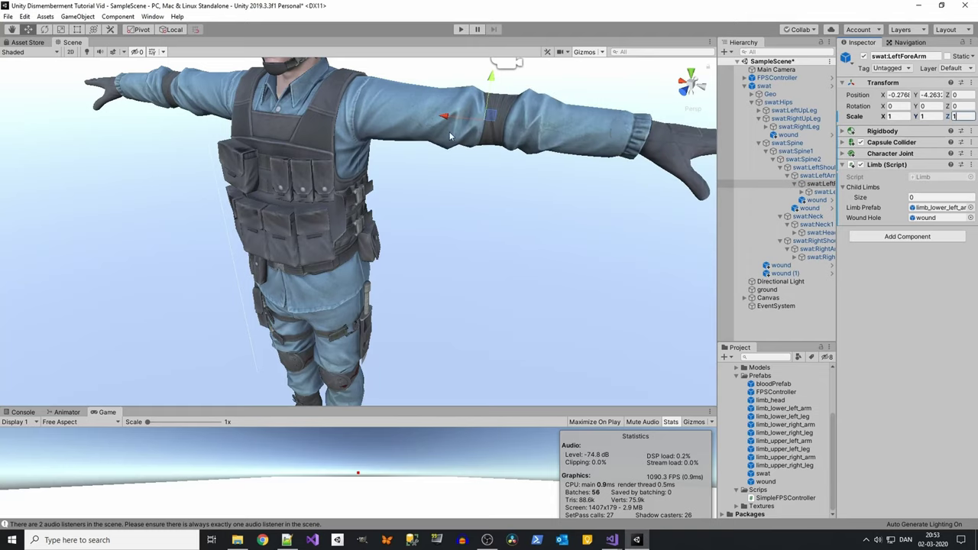
mouse_move(490, 229)
left_mouse_down("alt")
mouse_move(697, 202)
mouse_move(600, 207)
mouse_move(652, 178)
left_mouse_up("alt")
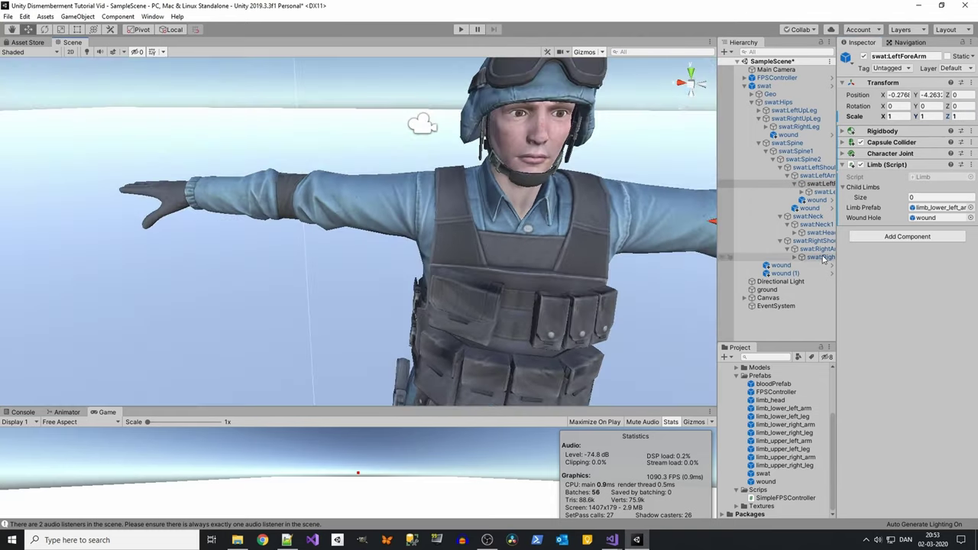
left_click(823, 249)
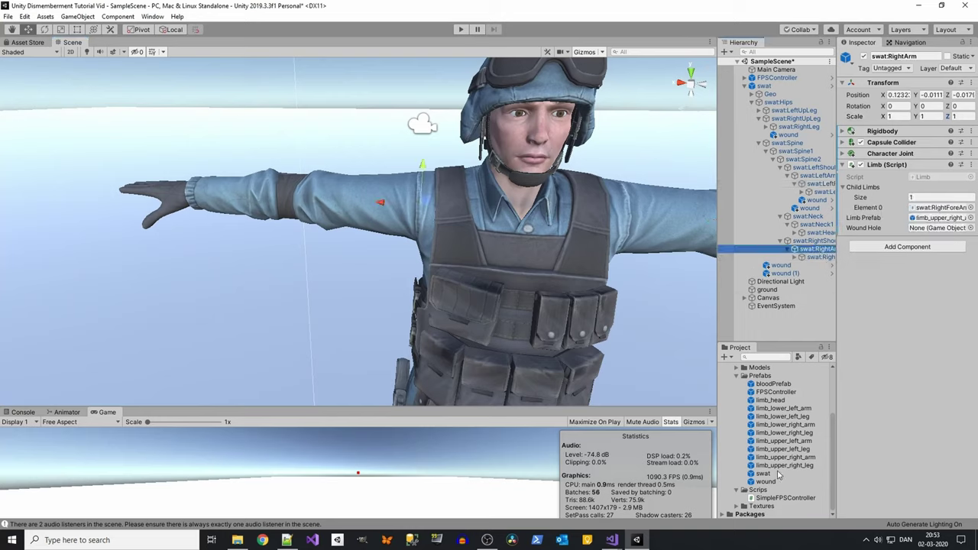
- Add a wound prefab as a child of swat:RightArm and zero its X and Y position
left_click_drag(772, 487, 824, 222)
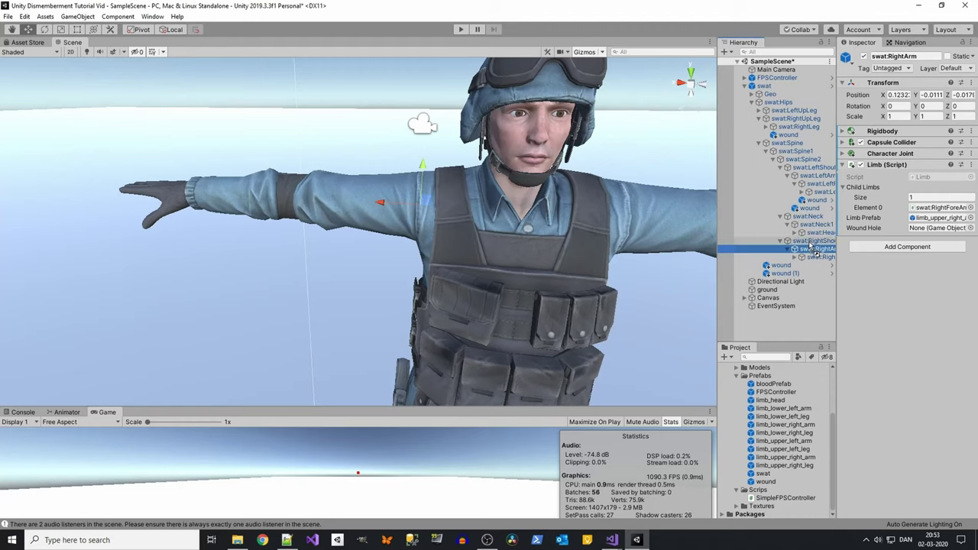
left_click_drag(816, 249, 815, 250)
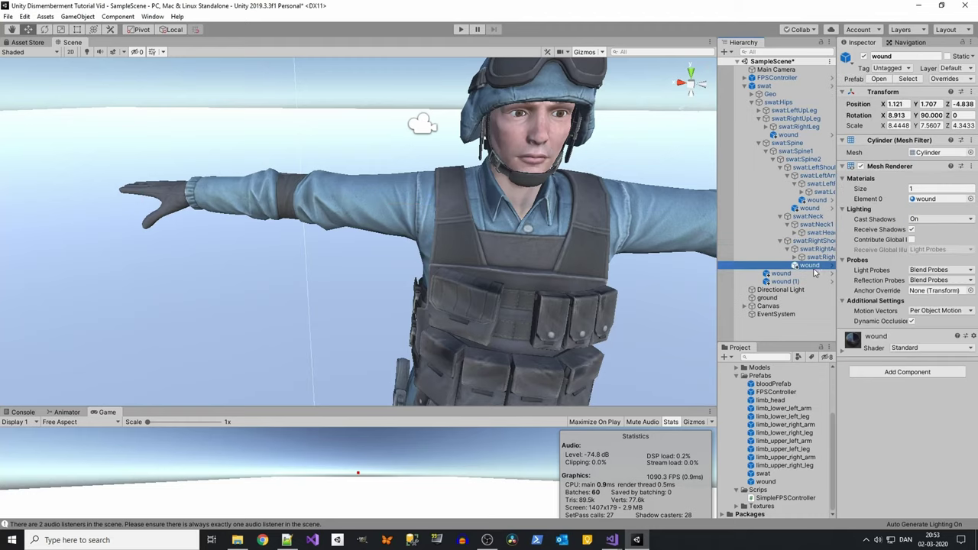
left_click(812, 250)
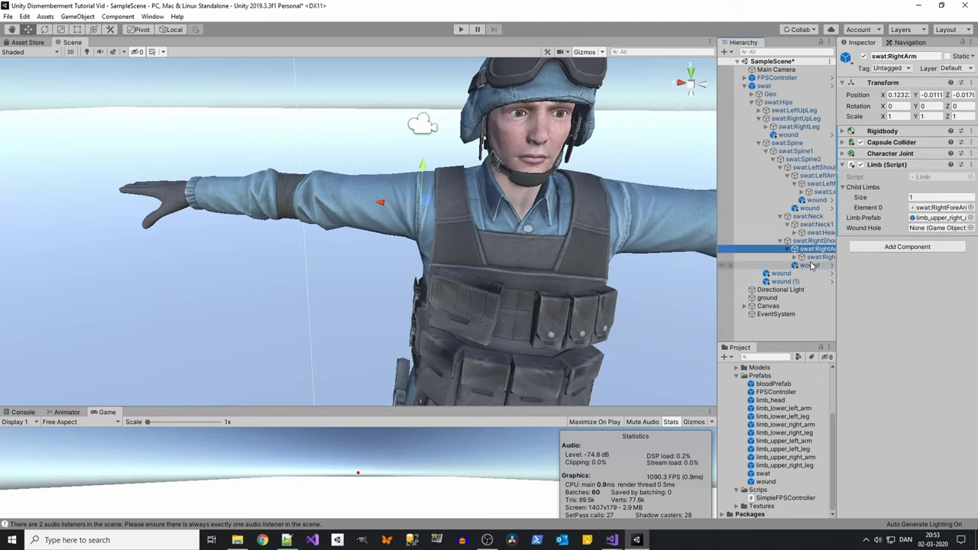
left_click(811, 265)
left_click(902, 103)
type("0")
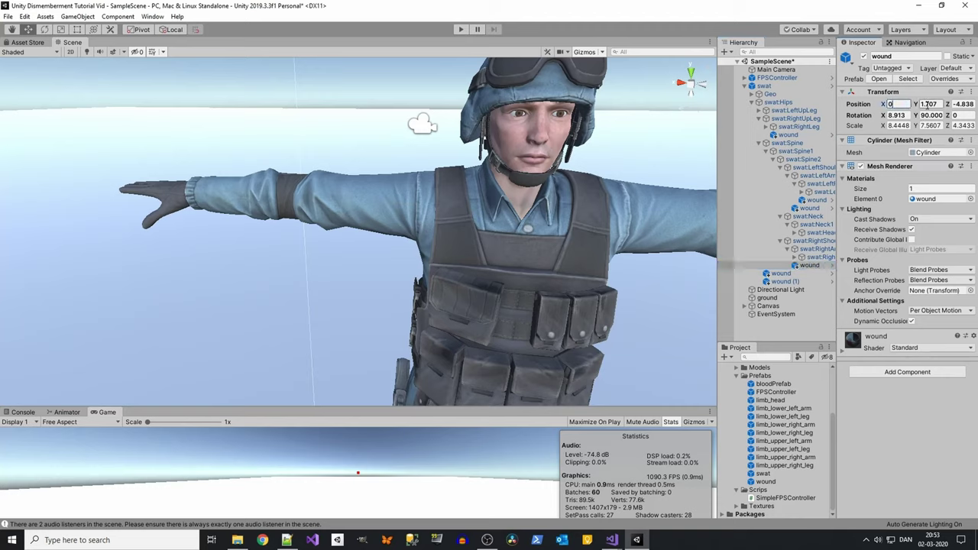
left_click(961, 104)
type("0")
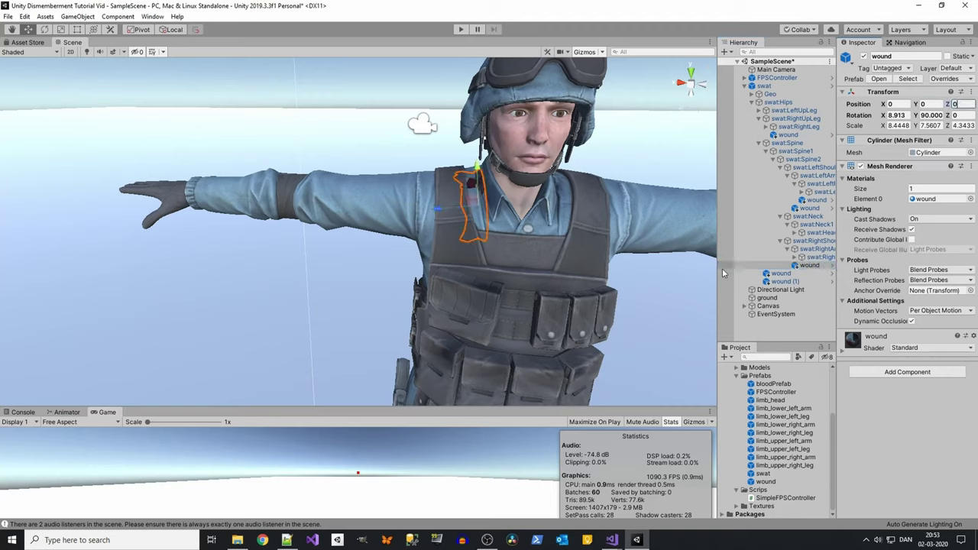
- Set swat:RightArm's scale to 0, 0, 0 to hide the arm
left_click(812, 250)
left_click(899, 116)
type("0")
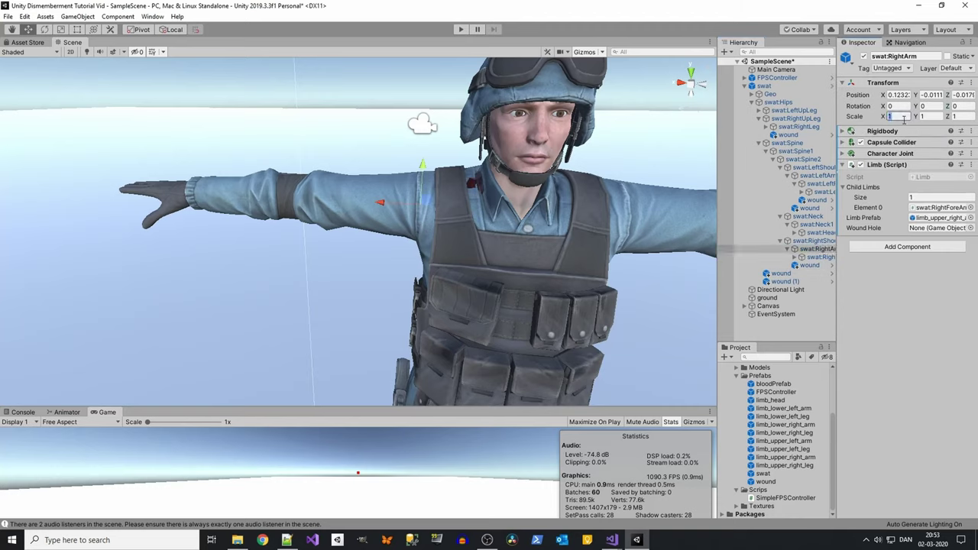
left_click(931, 116)
type("0")
left_click(963, 117)
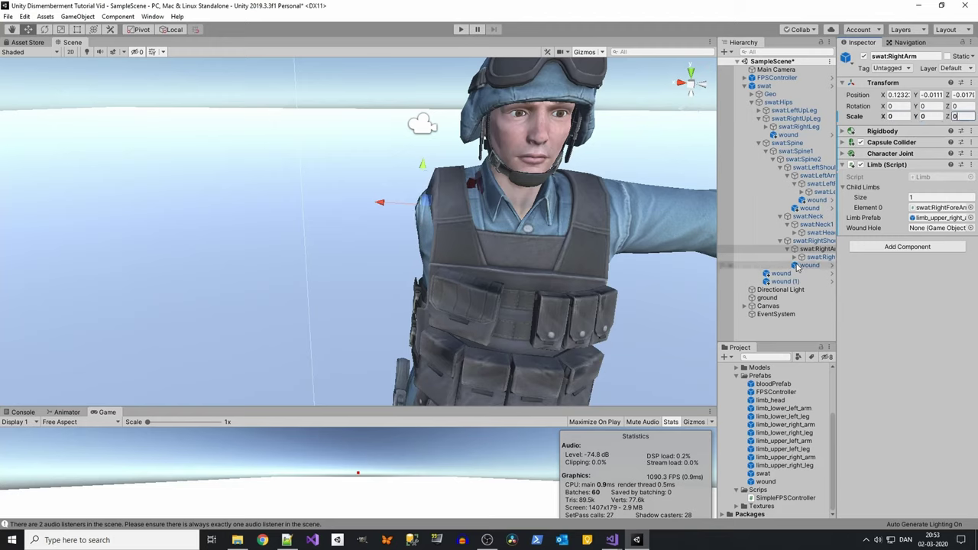
- Move the wound onto the right shoulder stump and lengthen it to cap the opening
left_click(483, 247)
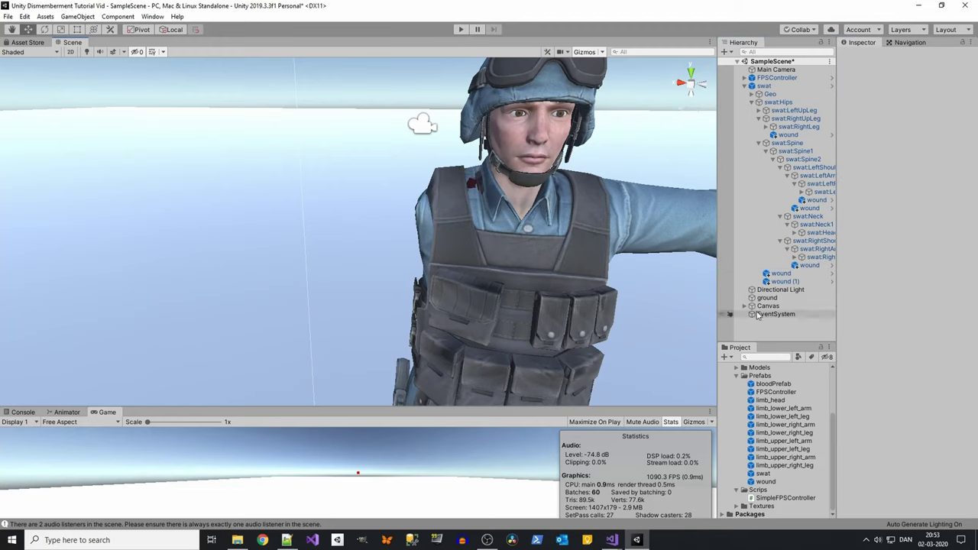
left_click_drag(489, 252, 387, 216)
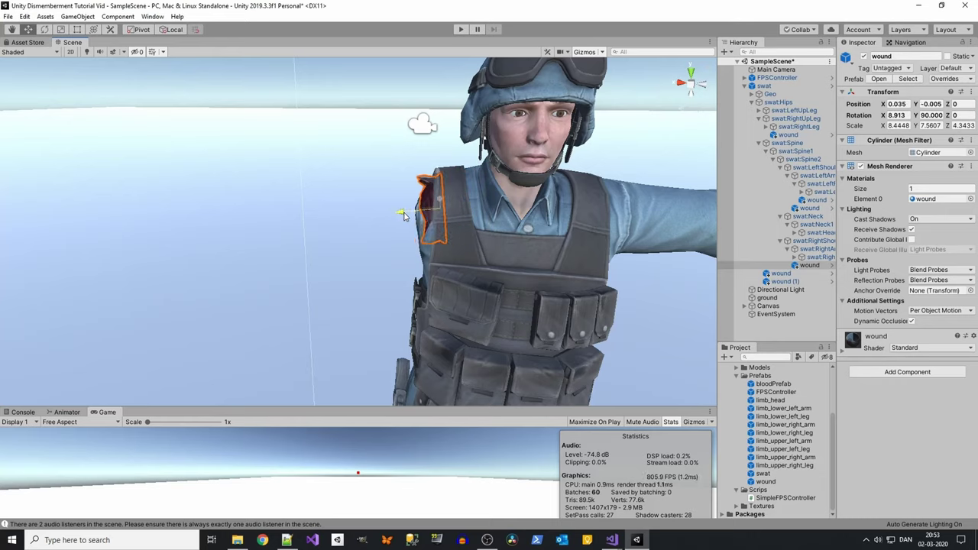
mouse_move(387, 217)
right_mouse_down()
mouse_move(534, 219)
mouse_move(644, 257)
right_mouse_up()
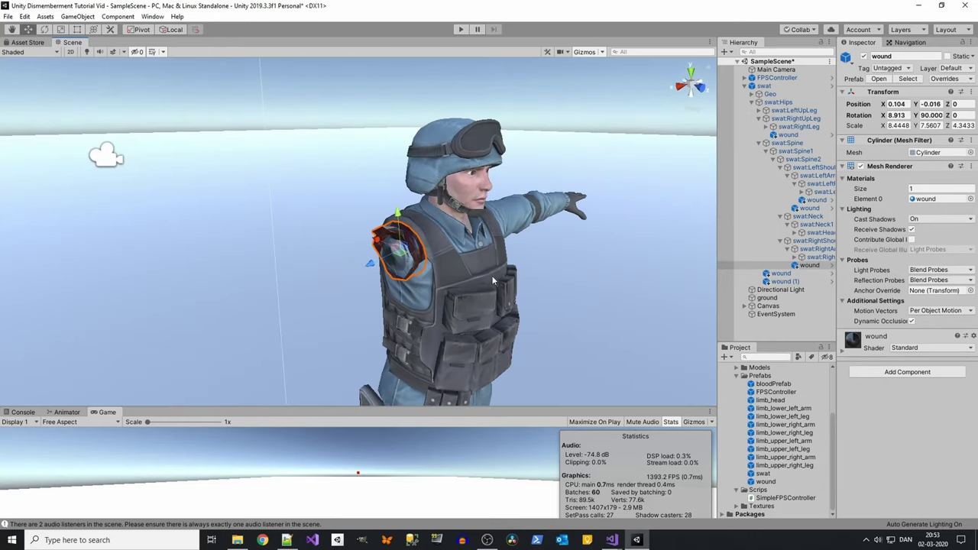
left_click_drag(611, 222, 610, 229)
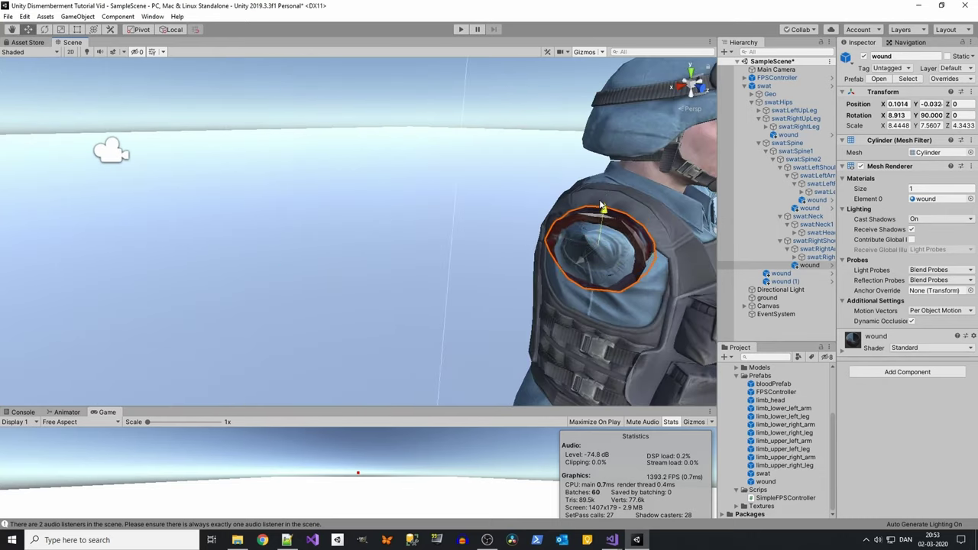
right_click_drag(610, 229, 476, 268)
key("e")
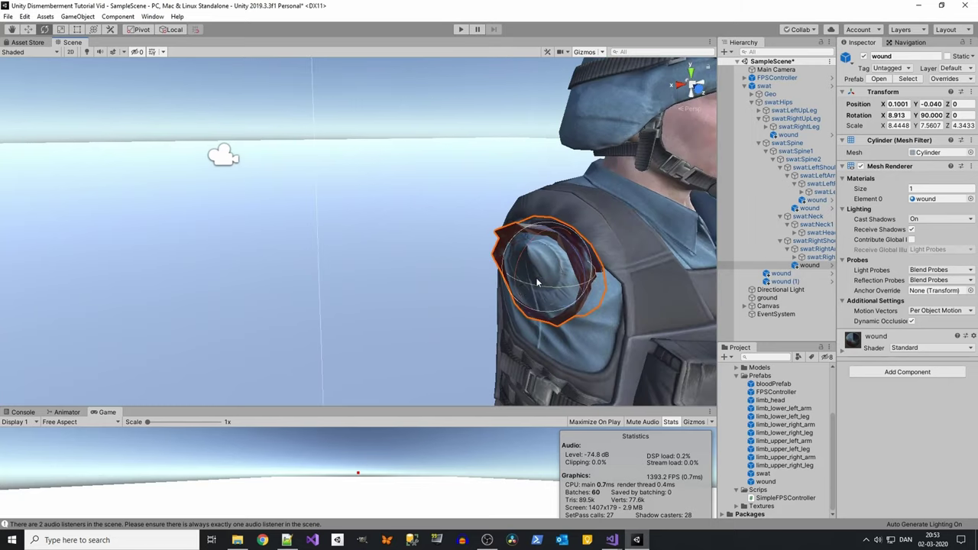
key("r")
left_click_drag(518, 282, 492, 280)
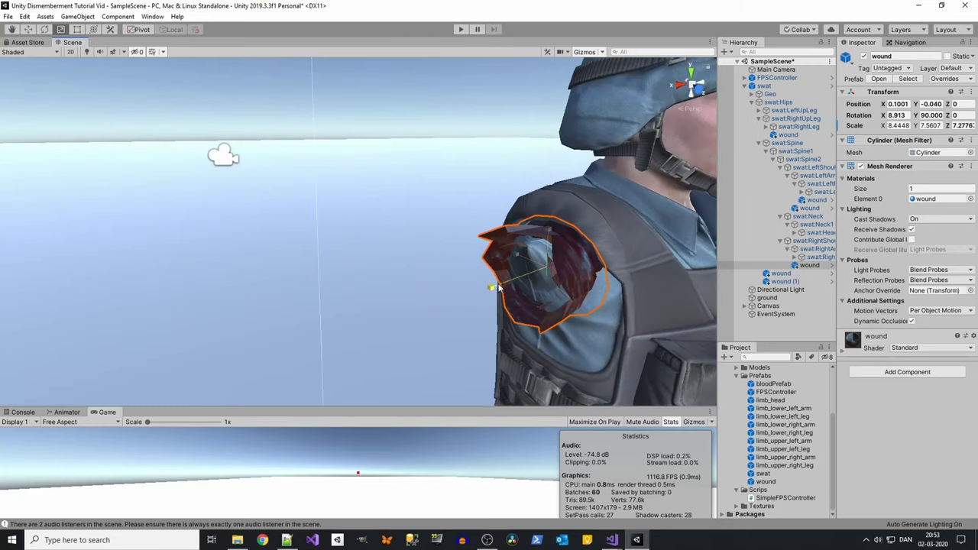
right_click_drag(492, 280, 328, 228)
scroll(328, 227, "down", 3)
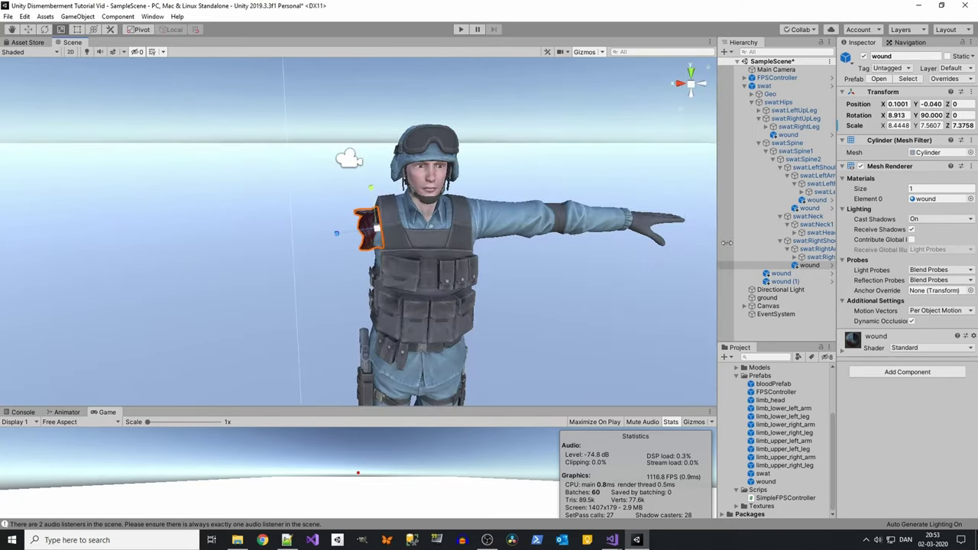
- Assign the wound as swat:RightArm's Wound Hole, restore scale 1, 1, 1, then frame swat:RightForeArm
left_click(814, 250)
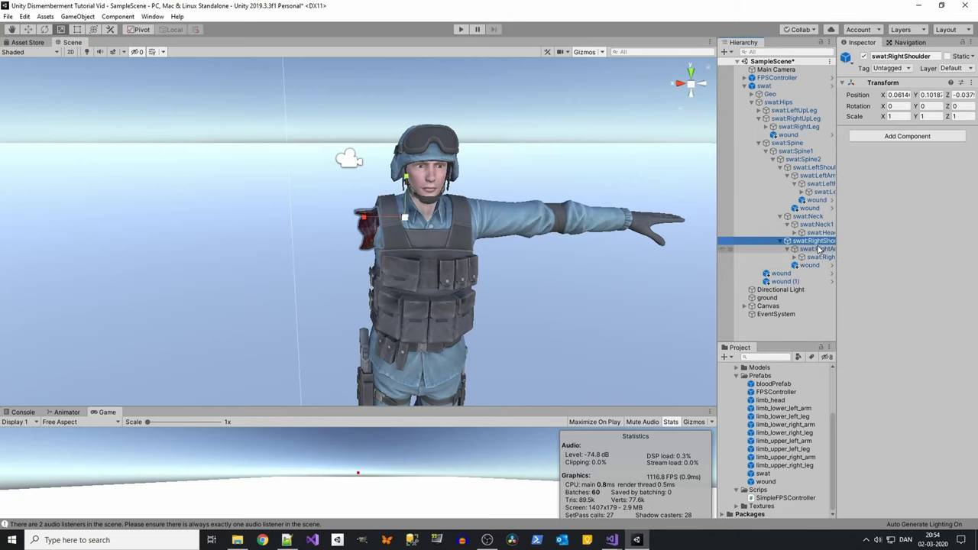
left_click_drag(818, 253, 941, 244)
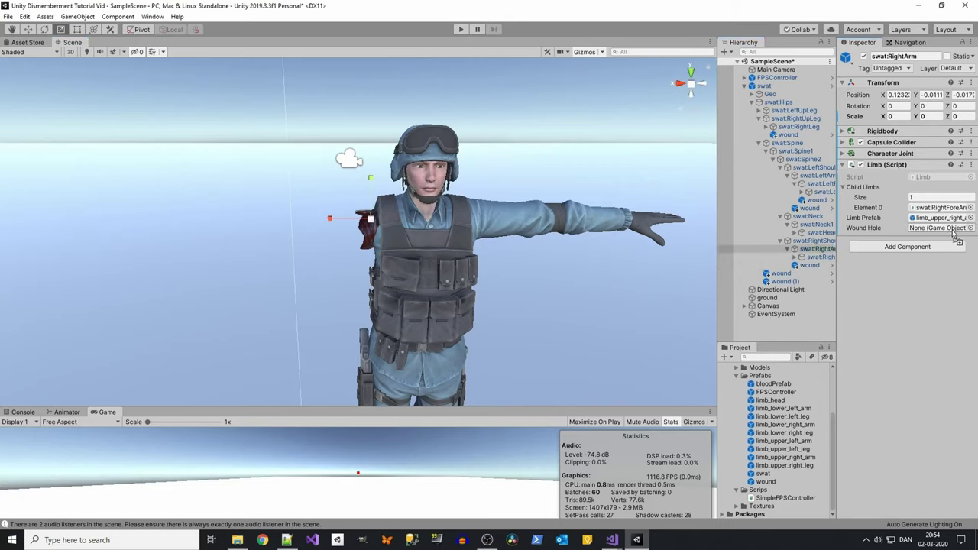
key("Tab")
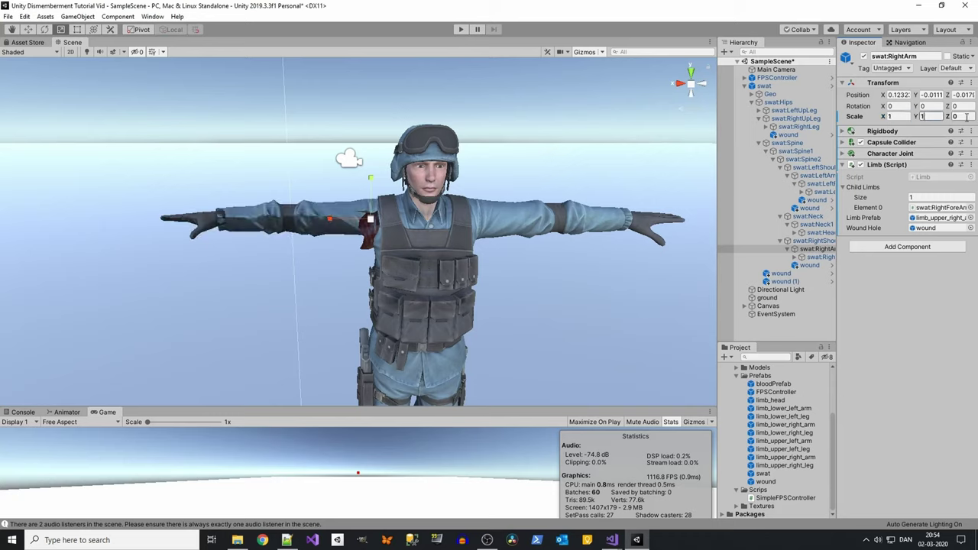
type("1")
key("Tab")
type("1")
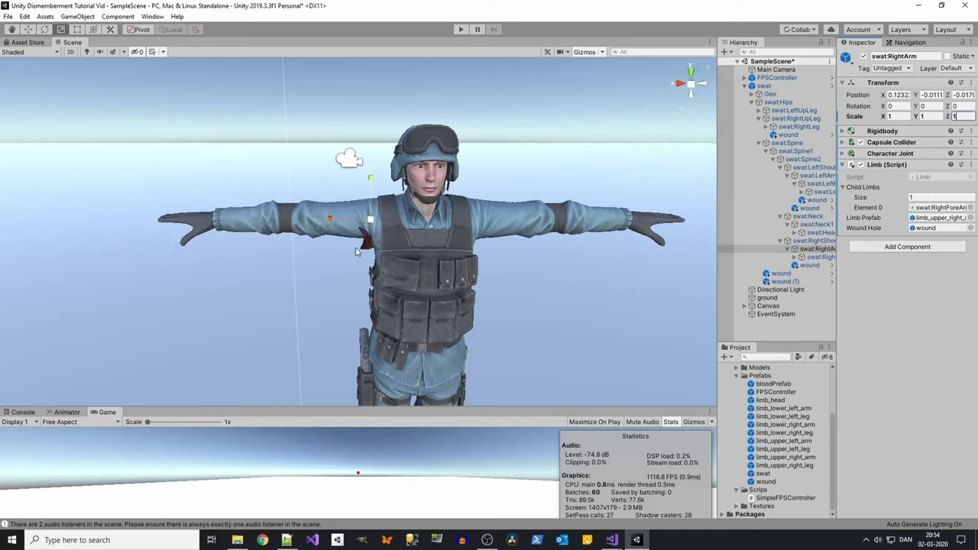
double_click(815, 257)
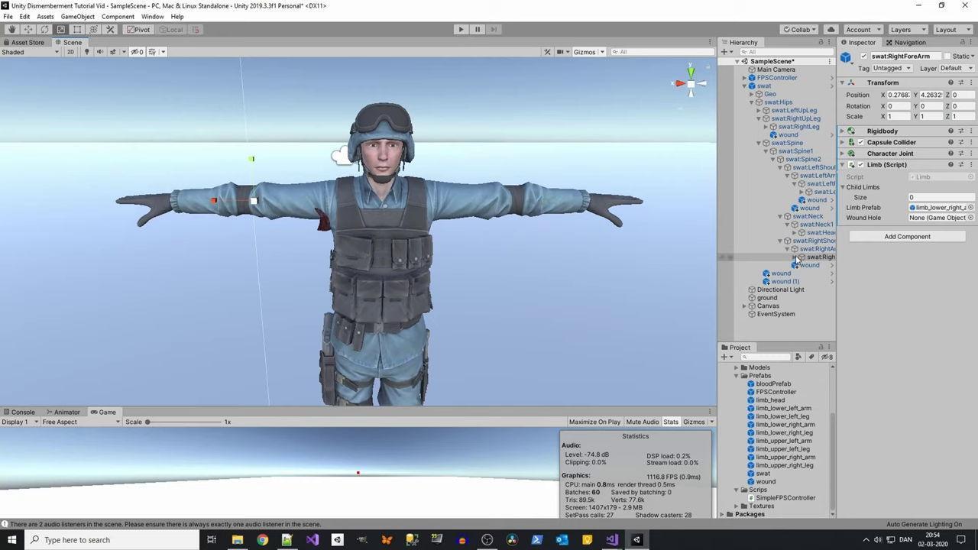
- Place a wound prefab under swat:RightForeArm and set the forearm's scale to 0
left_click(798, 259)
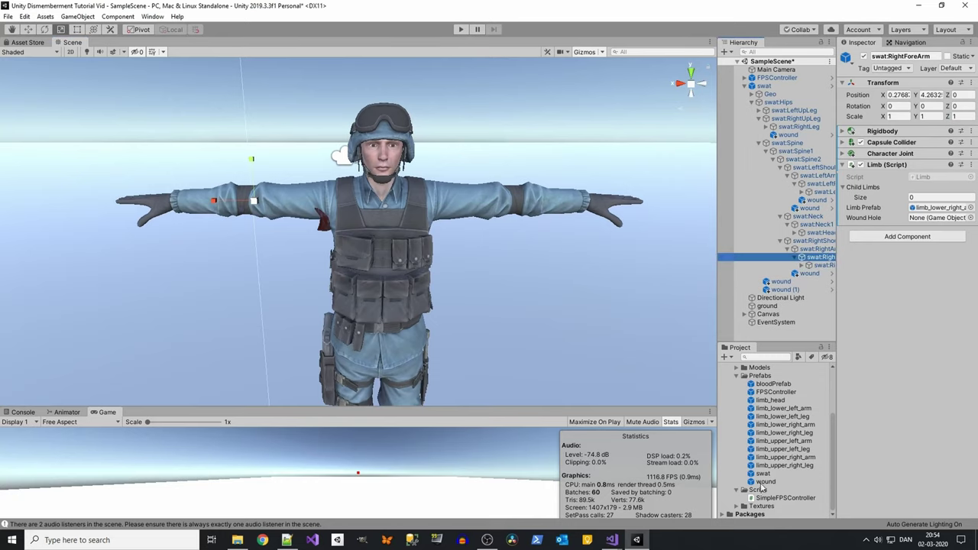
left_click_drag(763, 488, 802, 251)
left_click_drag(820, 255, 819, 258)
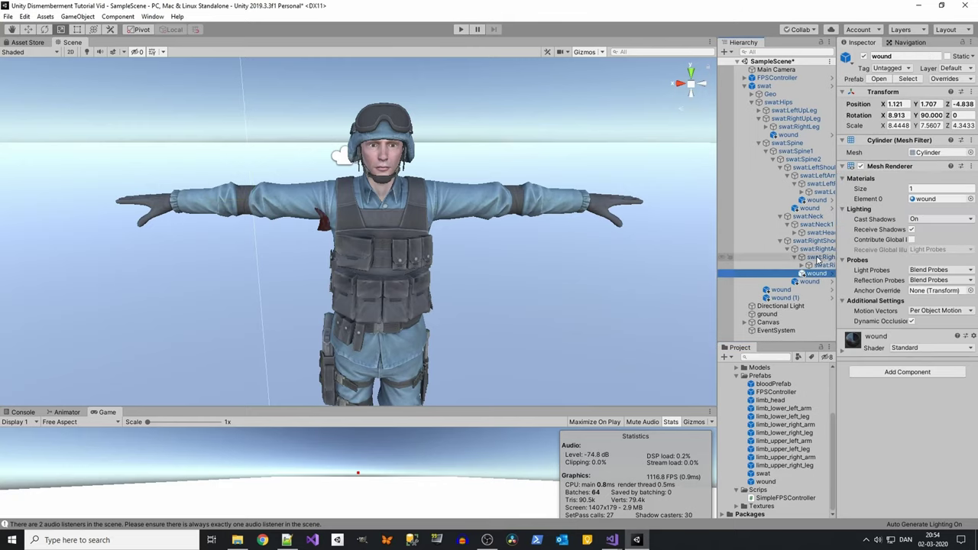
left_click(818, 258)
left_click(893, 116)
type("0")
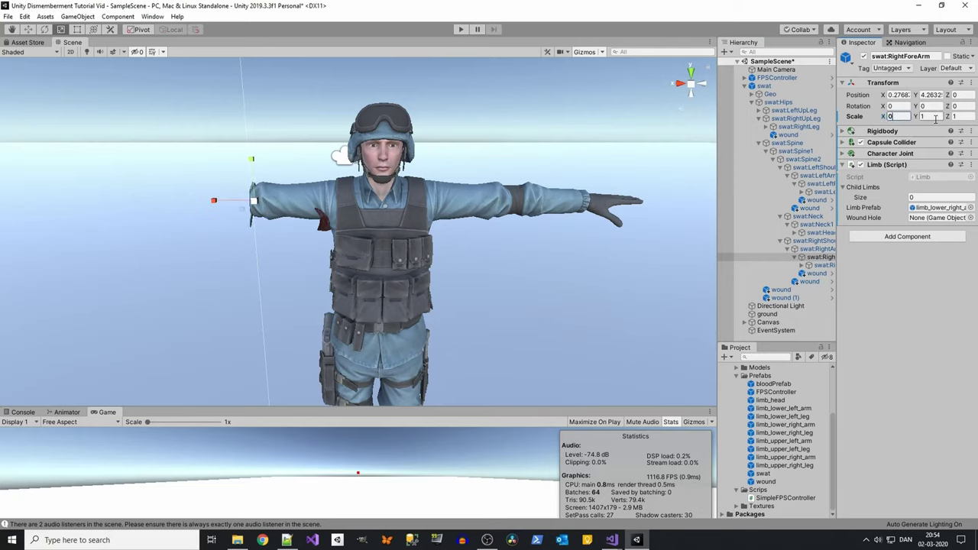
type("f")
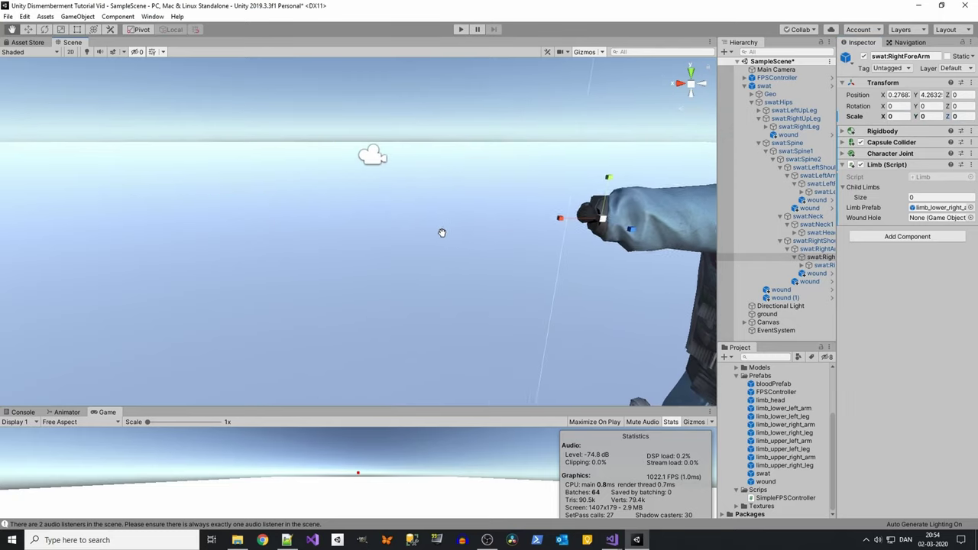
left_click(816, 273)
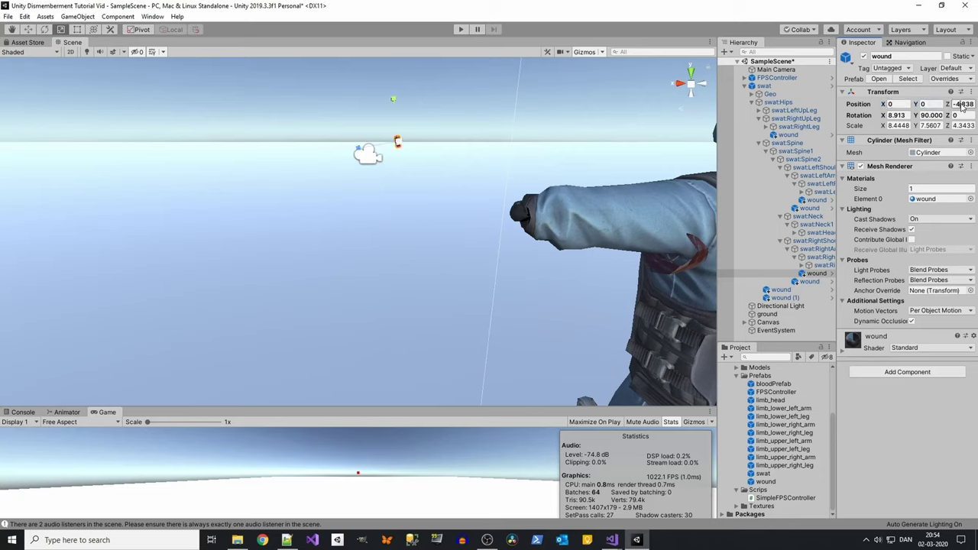
type("0")
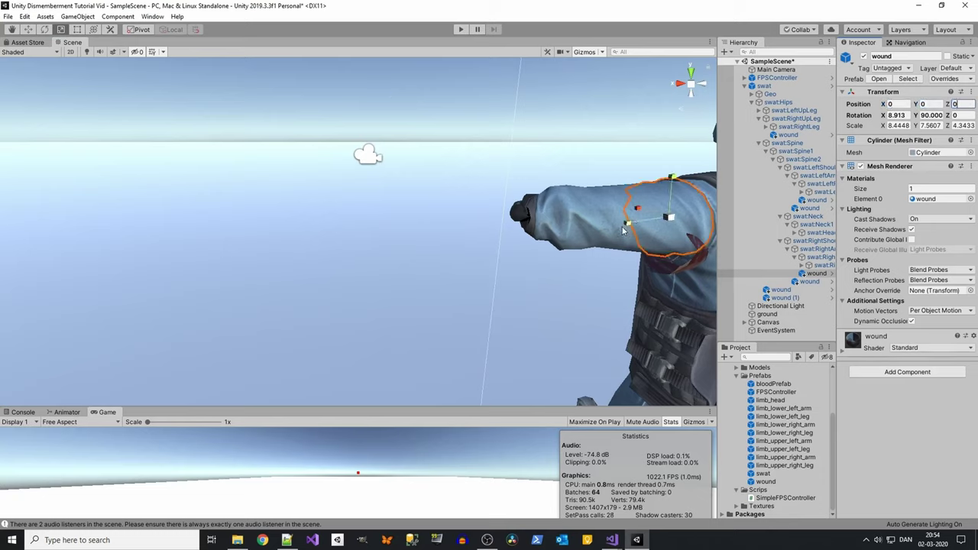
- Move the wound to the forearm's end and narrow and shorten the disc
middle_click_drag(623, 231, 551, 228)
mouse_move(589, 218)
left_mouse_down()
mouse_move(468, 243)
mouse_move(435, 234)
left_mouse_up()
scroll(464, 306, "down", 5)
scroll(663, 274, "up", 8)
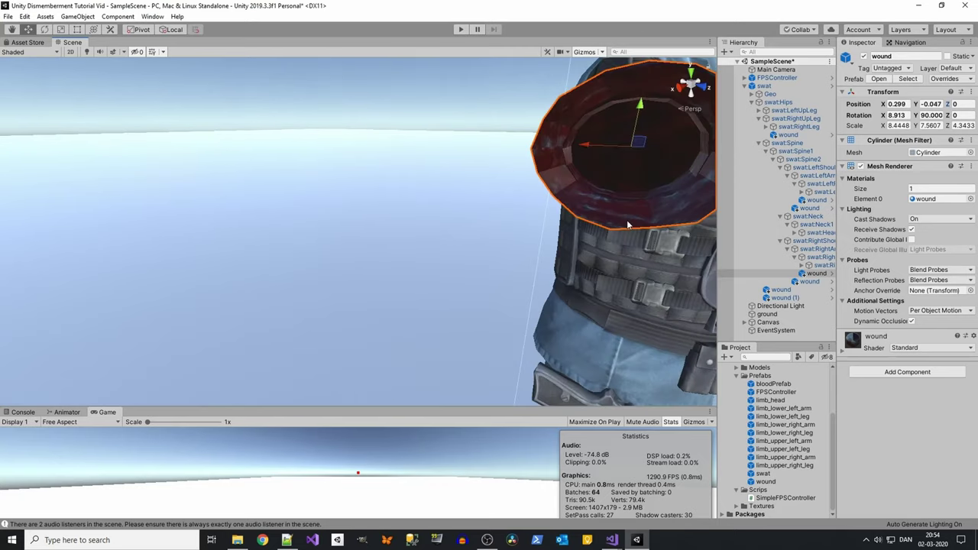
key("e")
scroll(628, 224, "down", 4)
key("r")
left_click_drag(468, 185, 475, 185)
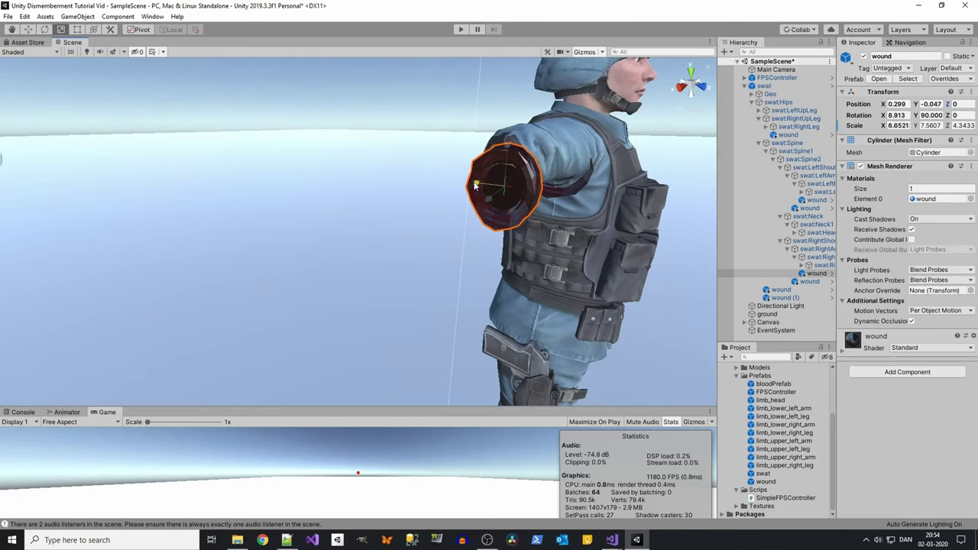
mouse_move(507, 149)
left_mouse_down()
mouse_move(508, 182)
mouse_move(505, 137)
left_mouse_up()
- Narrow the wound further and nudge it onto the forearm stump
key("w")
key("e")
key("w")
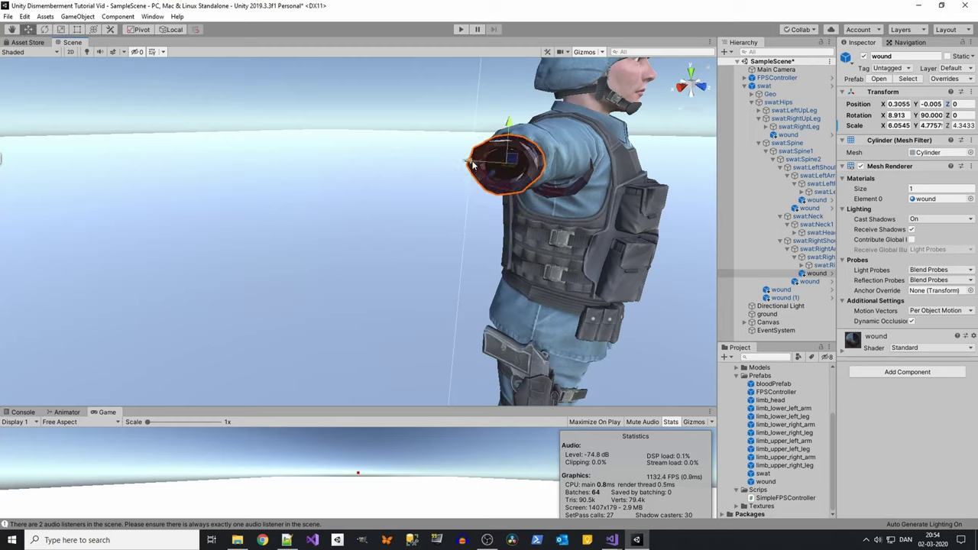
key("e")
key("r")
left_click_drag(472, 167, 482, 168)
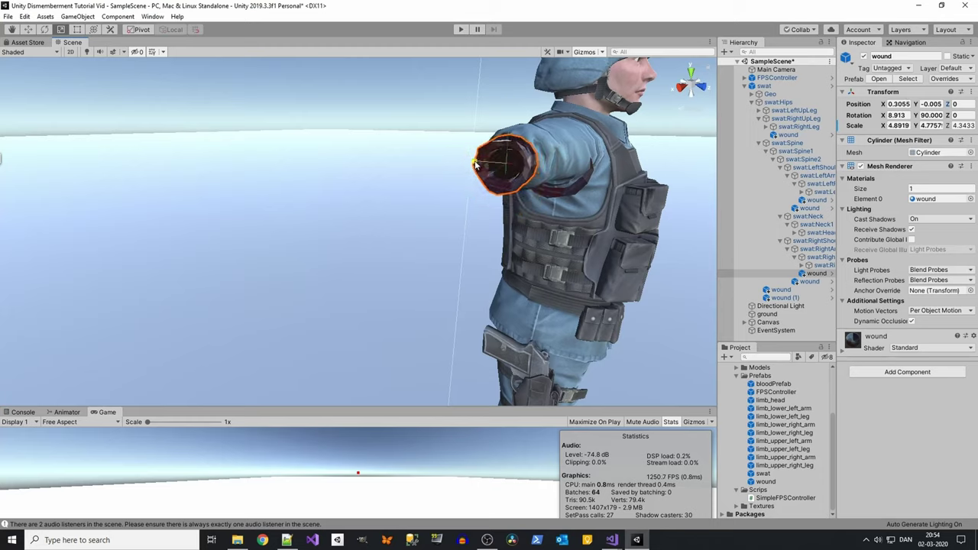
scroll(471, 201, "up", 5)
scroll(470, 200, "down", 5)
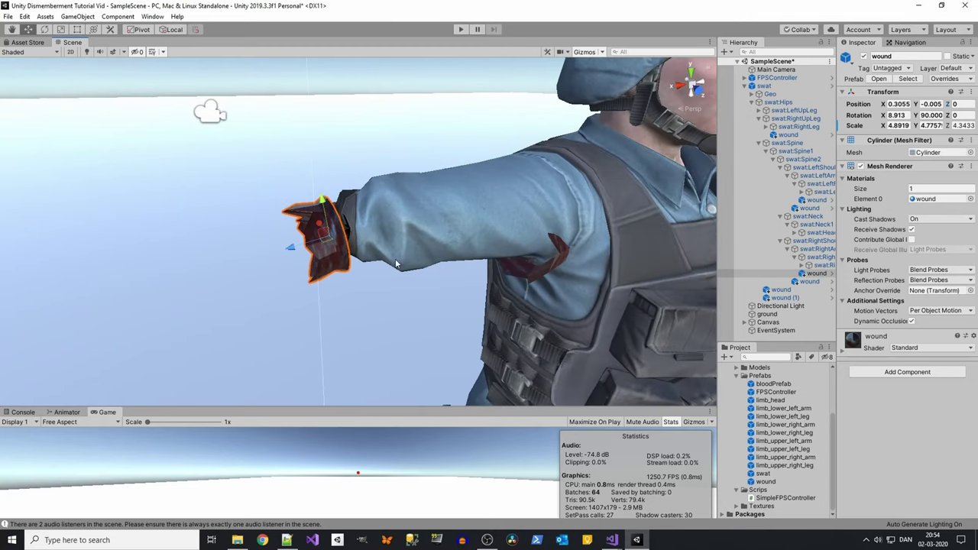
mouse_move(283, 249)
left_mouse_down()
mouse_move(299, 239)
mouse_move(278, 261)
left_mouse_up()
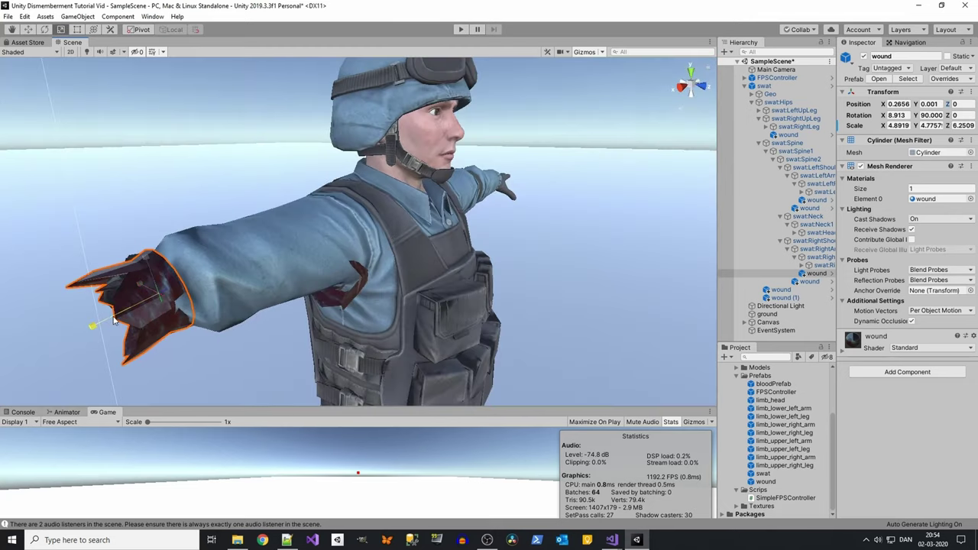
mouse_move(119, 318)
left_mouse_down("alt")
mouse_move(193, 301)
mouse_move(167, 283)
left_mouse_up("alt")
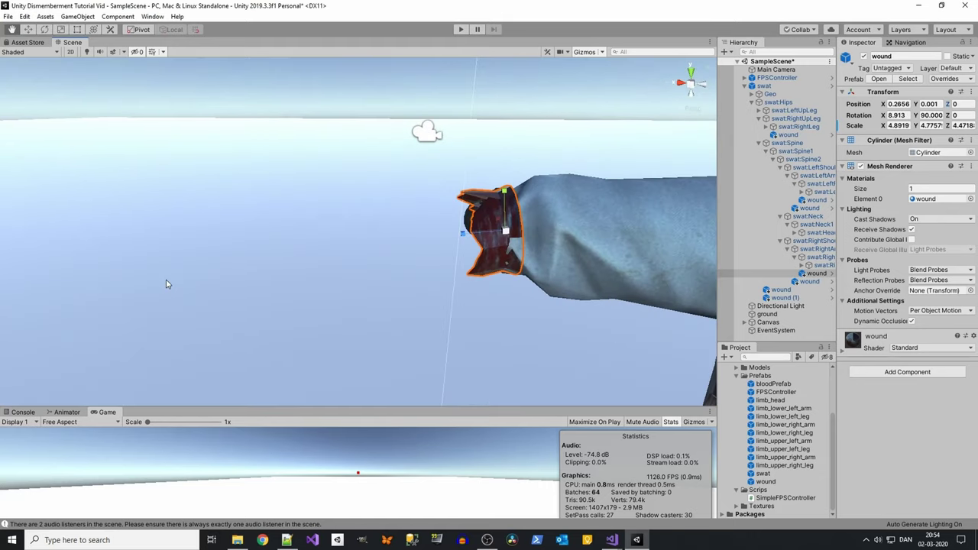
left_click_drag(463, 231, 481, 234)
scroll(481, 233, "down", 3)
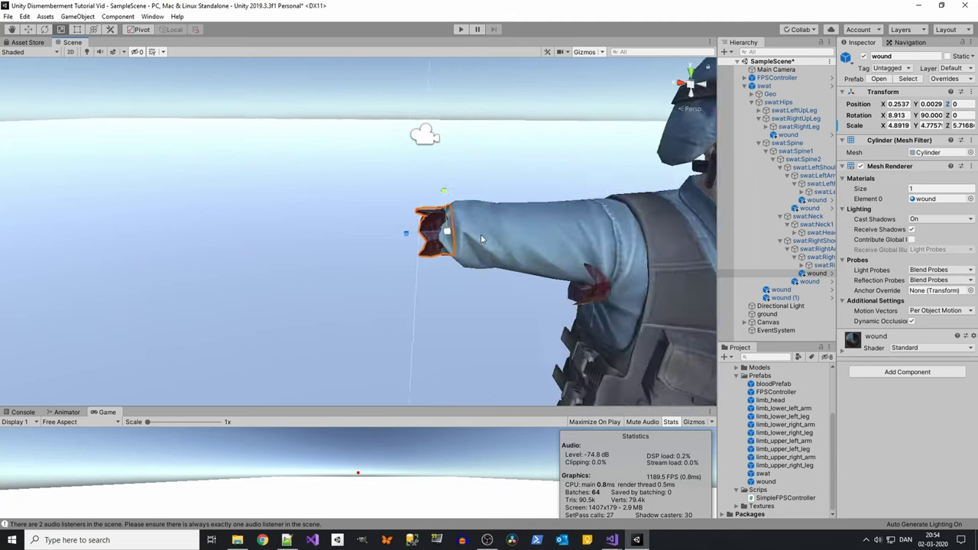
- Assign the wound as the forearm's Wound Hole and restore its scale to 1, 1, 1
left_click(822, 267)
left_click(823, 259)
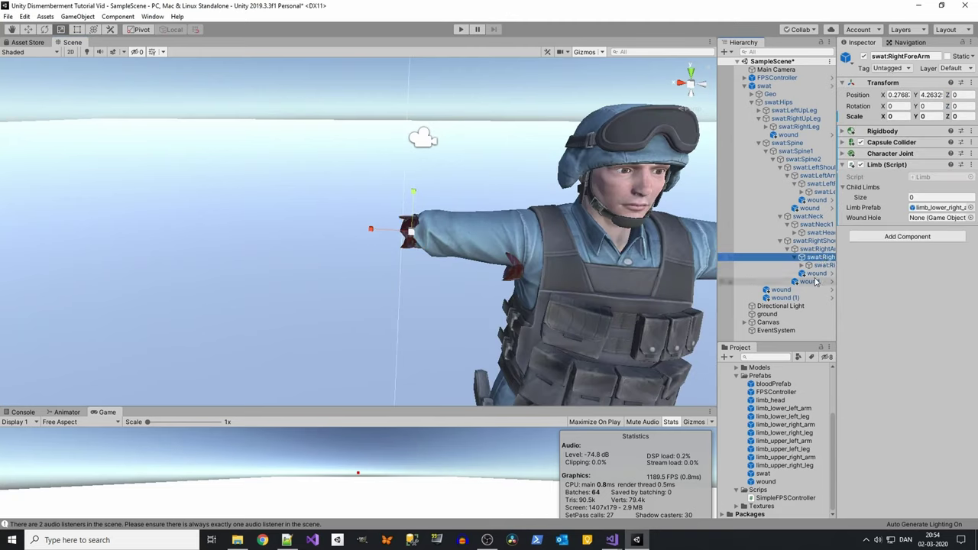
left_click_drag(817, 273, 929, 226)
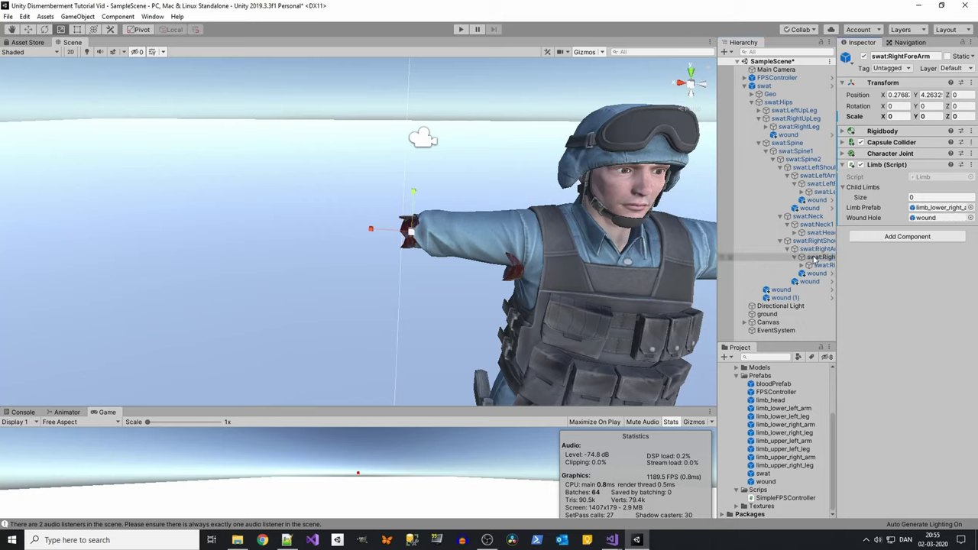
left_click(923, 116)
type("1")
key("Tab")
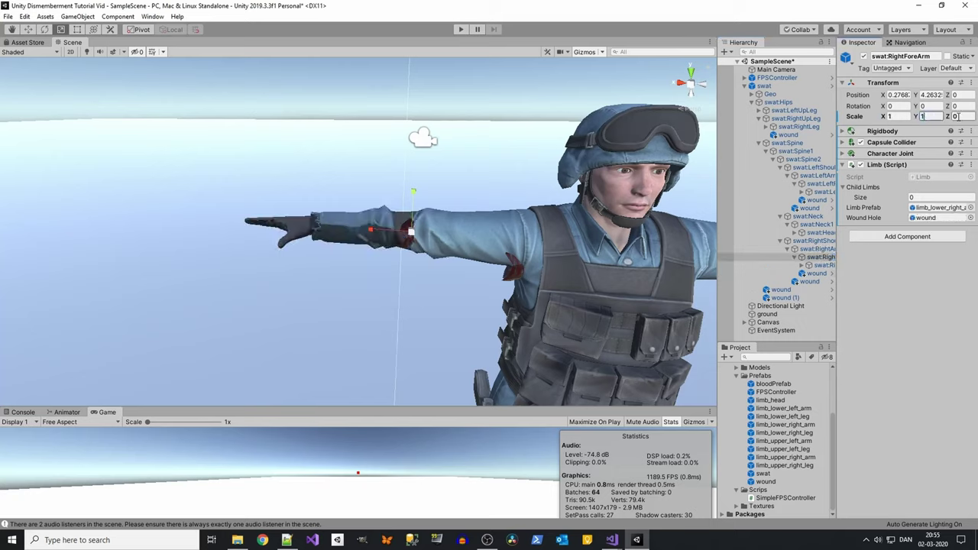
type("1")
mouse_move(347, 218)
left_mouse_down("alt")
mouse_move(364, 191)
mouse_move(355, 207)
left_mouse_up("alt")
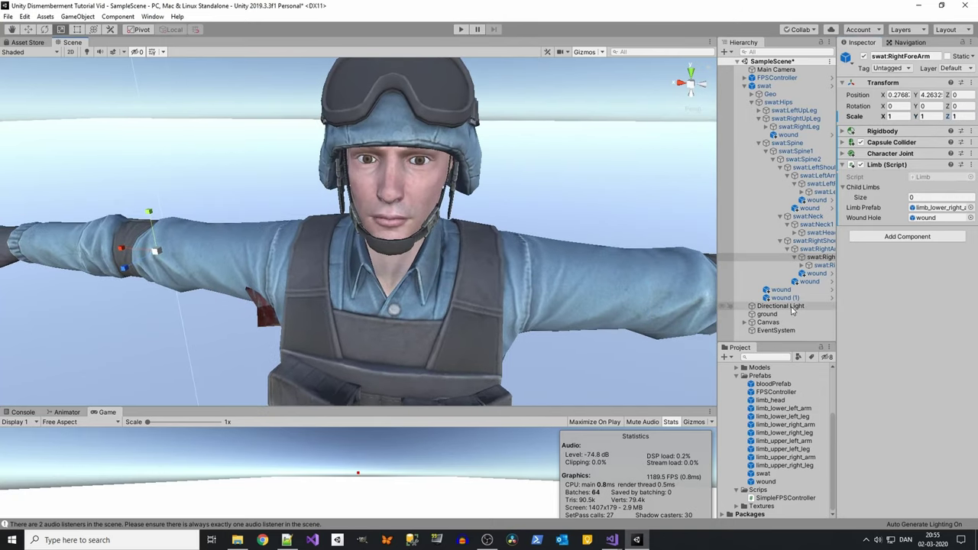
- Add a wound prefab under swat:Head and zero its position
left_click(788, 168)
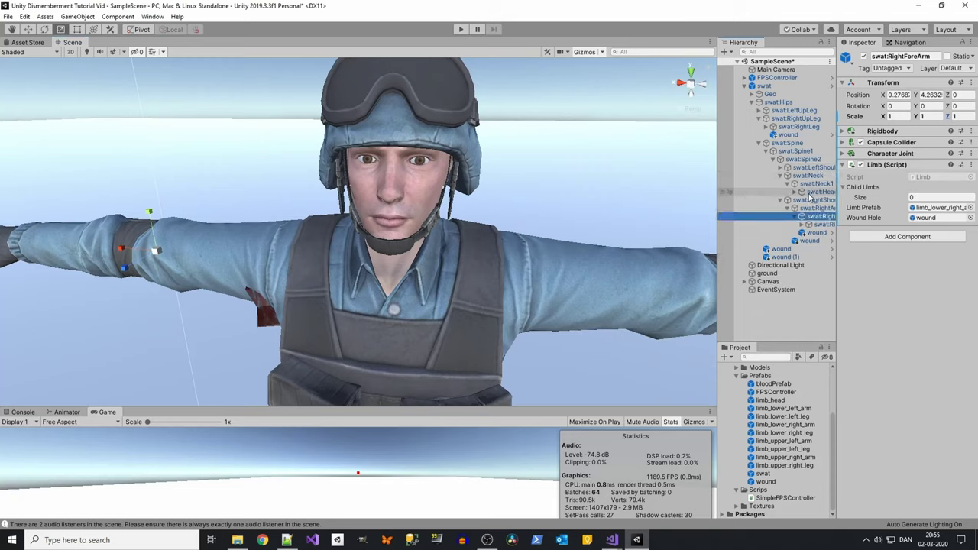
left_click(812, 192)
middle_click_drag(459, 237, 492, 223)
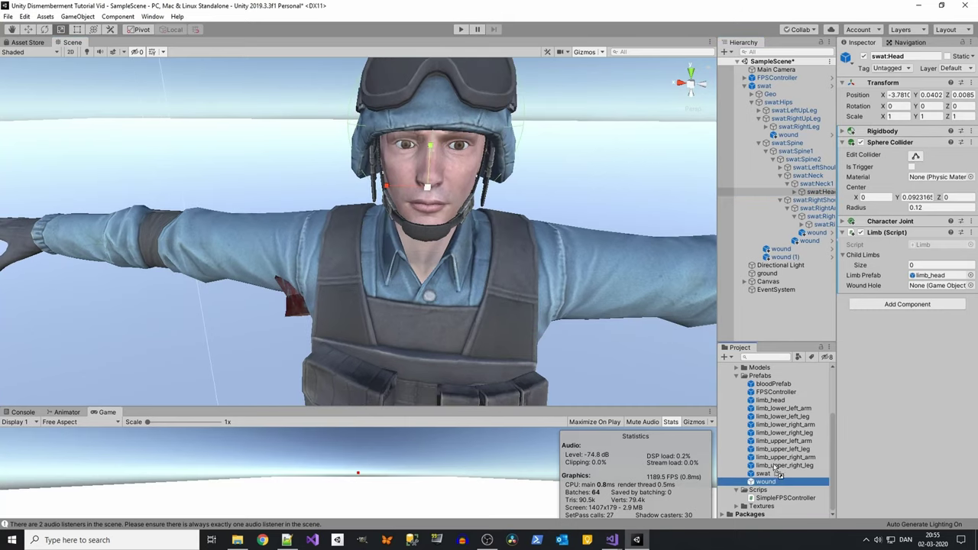
left_click_drag(810, 192, 818, 185)
left_click(907, 105)
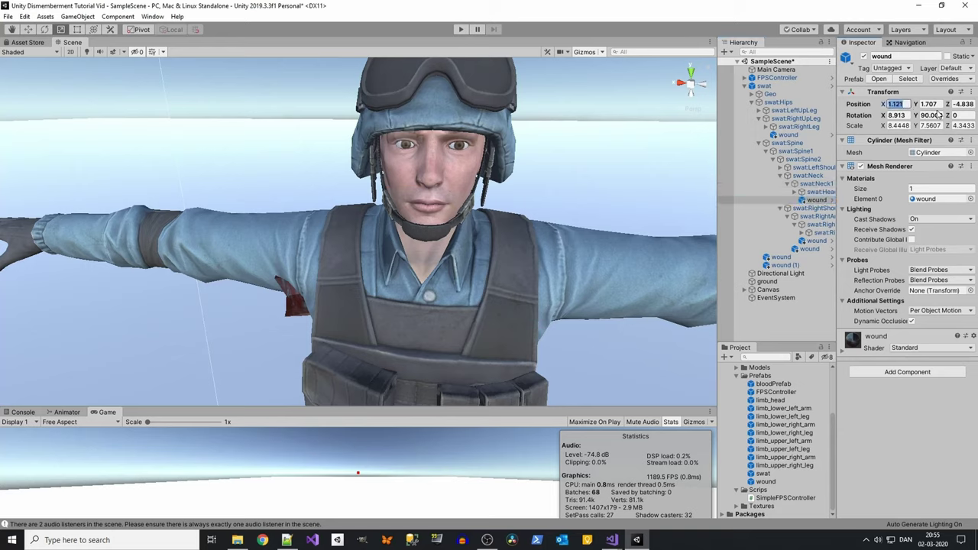
type("0")
key("Return")
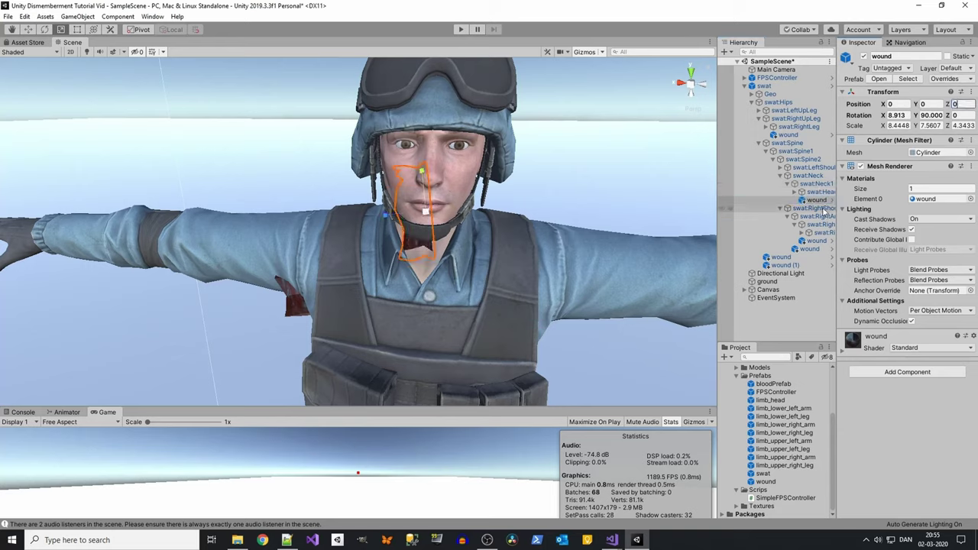
- Set swat:Head's scale to 0, 0, 0 to hide the head
left_click(812, 192)
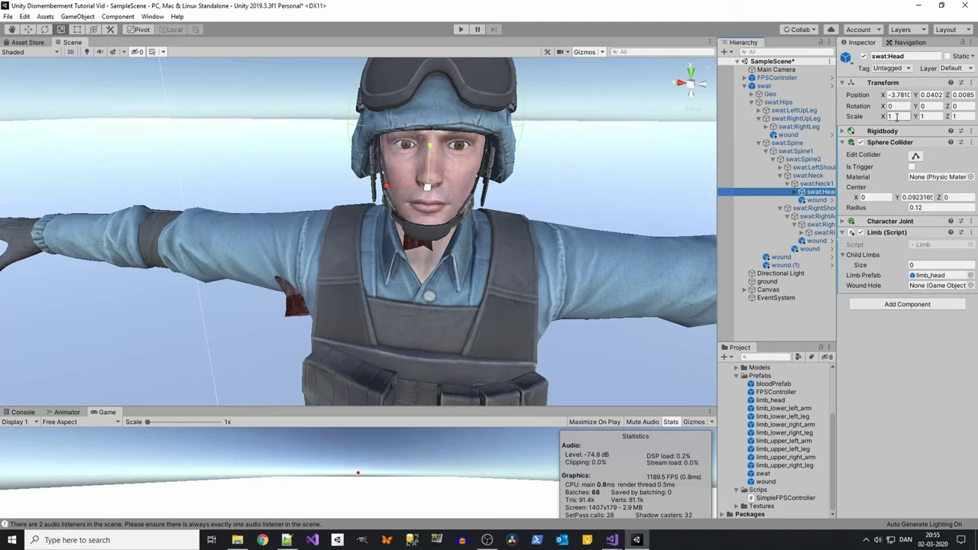
left_click(897, 116)
type("0")
key("Tab")
type("0")
key("Tab")
type("0")
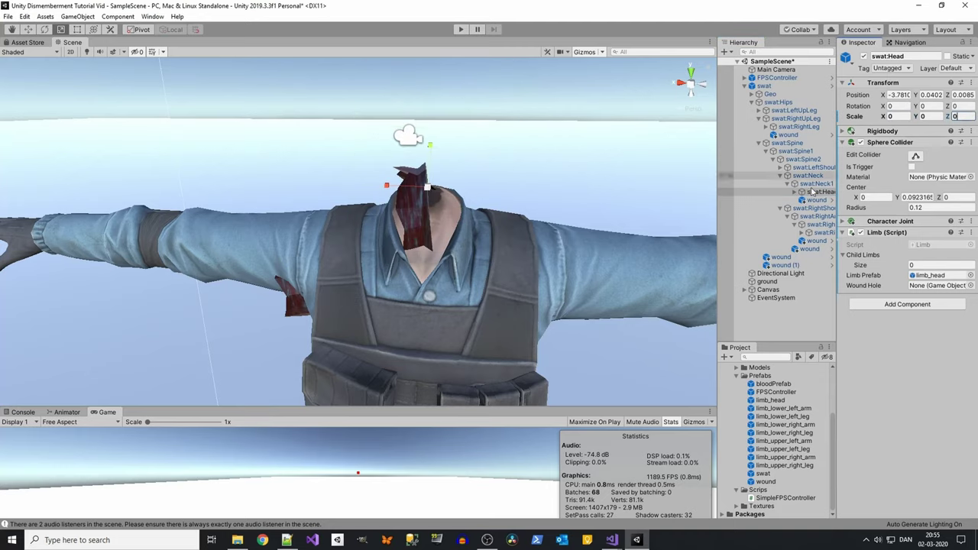
- Tilt the neck wound upright, stretch its length and narrow it on X
left_click(807, 200)
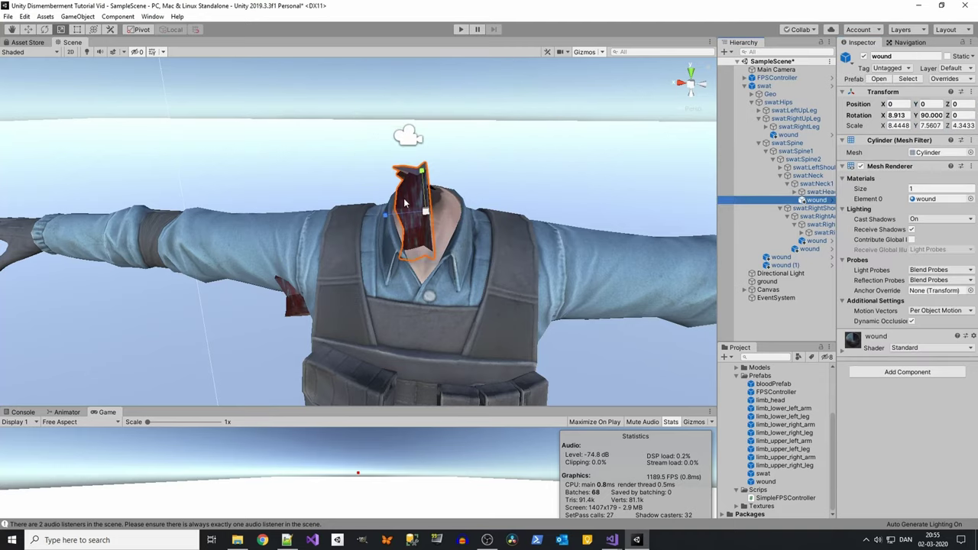
key("e")
mouse_move(421, 200)
left_mouse_down()
mouse_move(504, 188)
mouse_move(481, 220)
left_mouse_up()
mouse_move(432, 210)
left_mouse_down()
mouse_move(433, 175)
mouse_move(333, 177)
left_mouse_up()
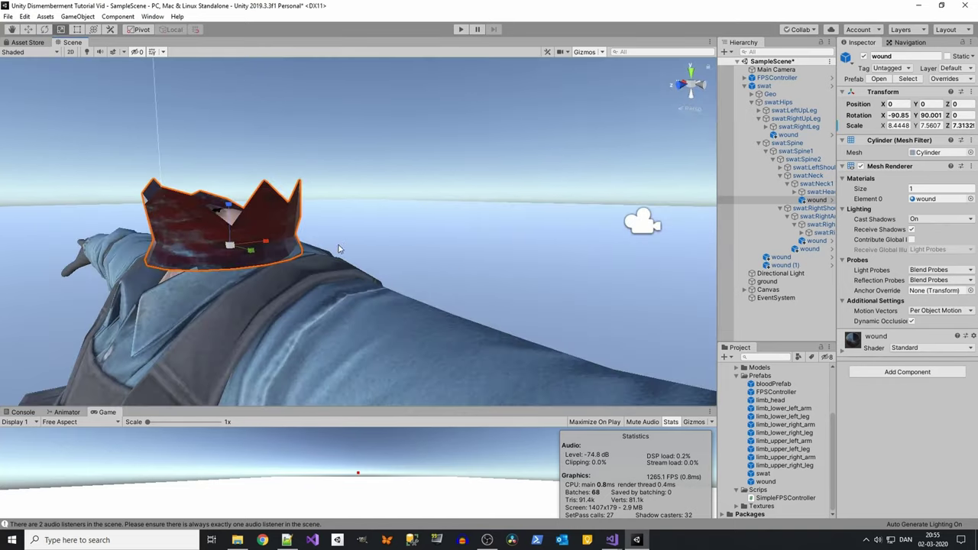
mouse_move(265, 242)
left_mouse_down()
mouse_move(228, 212)
mouse_move(407, 372)
mouse_move(263, 340)
left_mouse_up()
key("e")
key("r")
key("w")
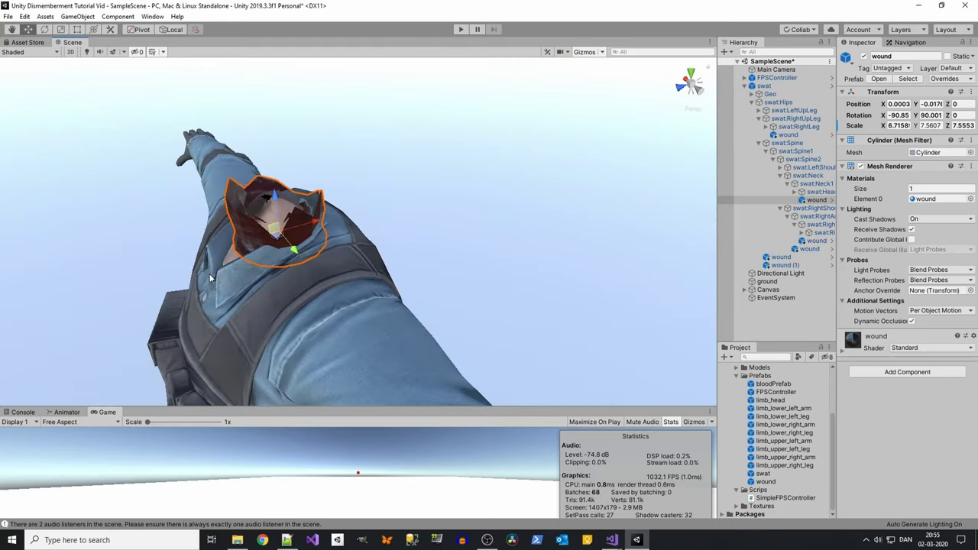
- From a front view, narrow the neck wound on its Y axis
mouse_move(211, 278)
left_mouse_down("alt")
mouse_move(557, 129)
mouse_move(563, 160)
left_mouse_up("alt")
key("e")
key("r")
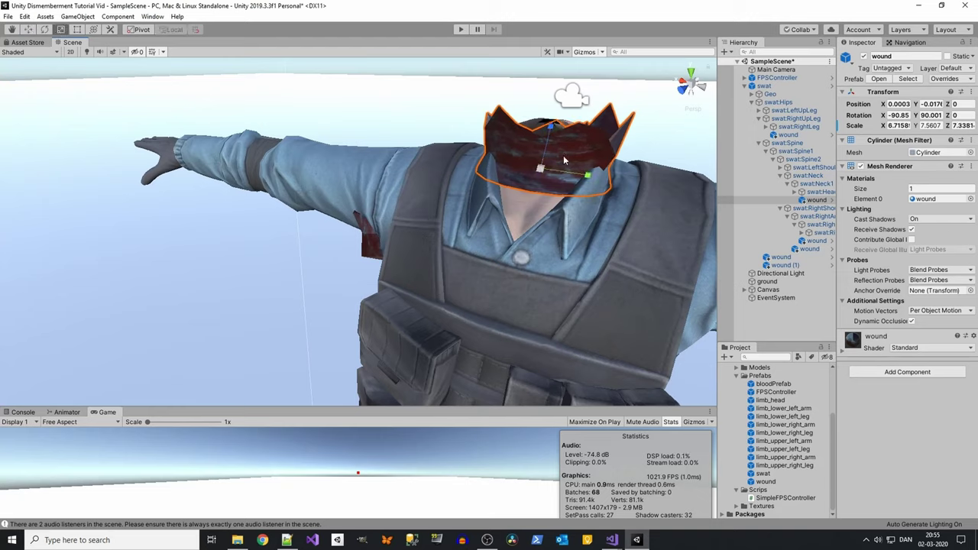
key("e")
key("r")
left_click_drag(587, 180, 579, 179)
scroll(601, 222, "down", 5)
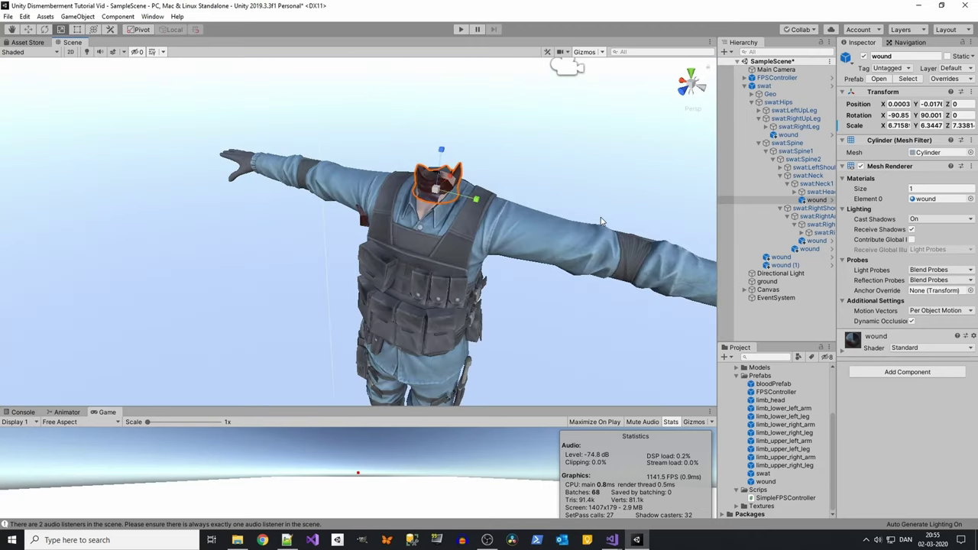
scroll(601, 221, "down", 1)
- Make the wound swat:Head's Wound Hole, restore head scale to 1, and save
left_click(820, 192)
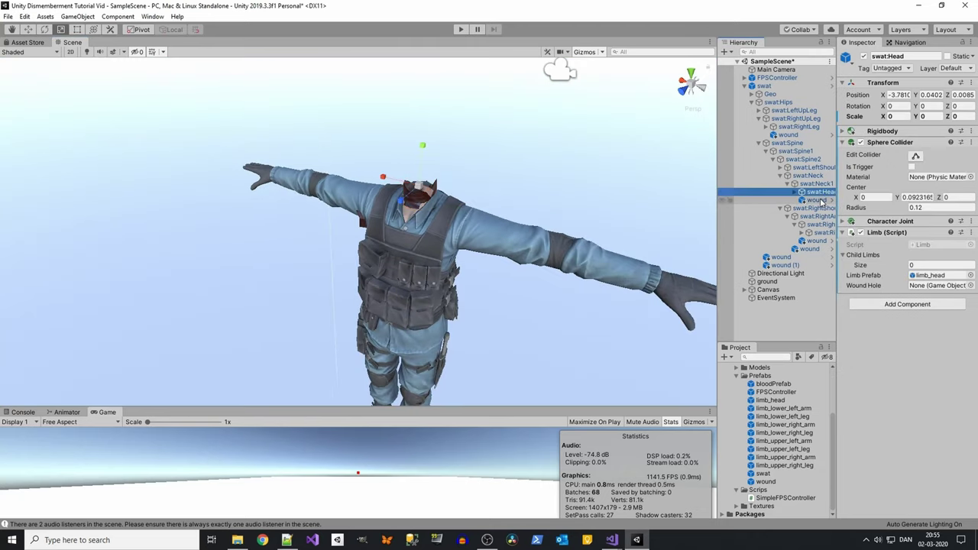
left_click_drag(821, 201, 939, 286)
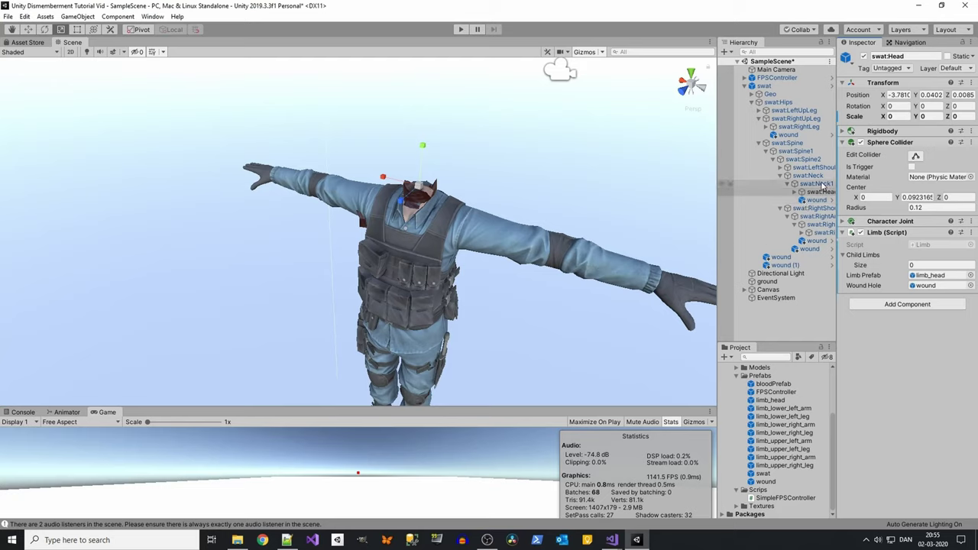
left_click(899, 116)
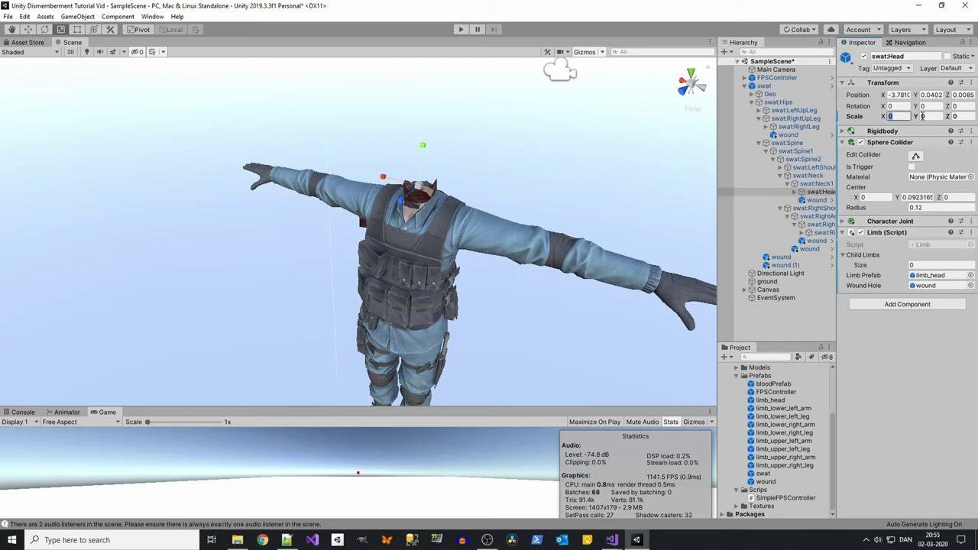
type("1")
key("Tab")
type("1")
key("Tab")
type("1")
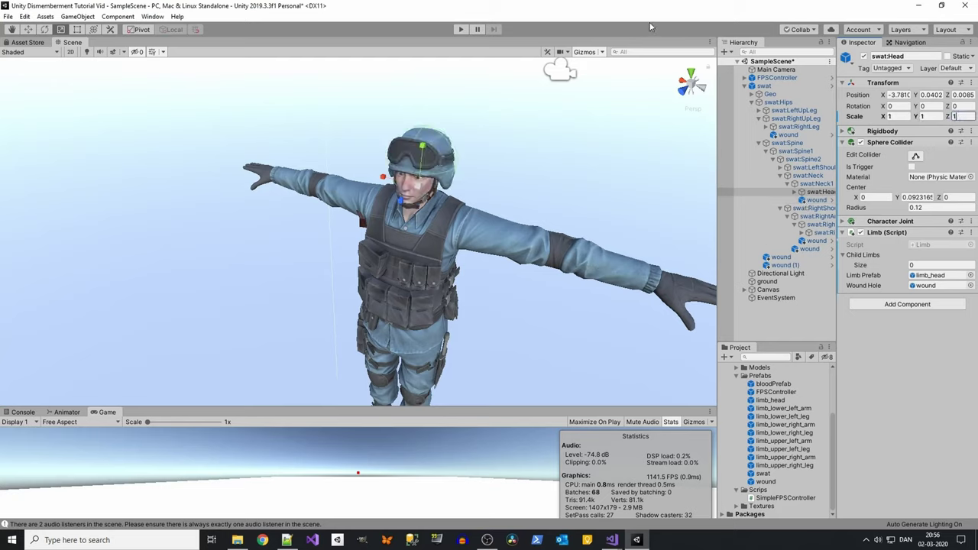
key("Return")
key("ctrl+s")
- Enlarge the game view and collapse the swat tree in the Hierarchy
left_click_drag(462, 407, 463, 150)
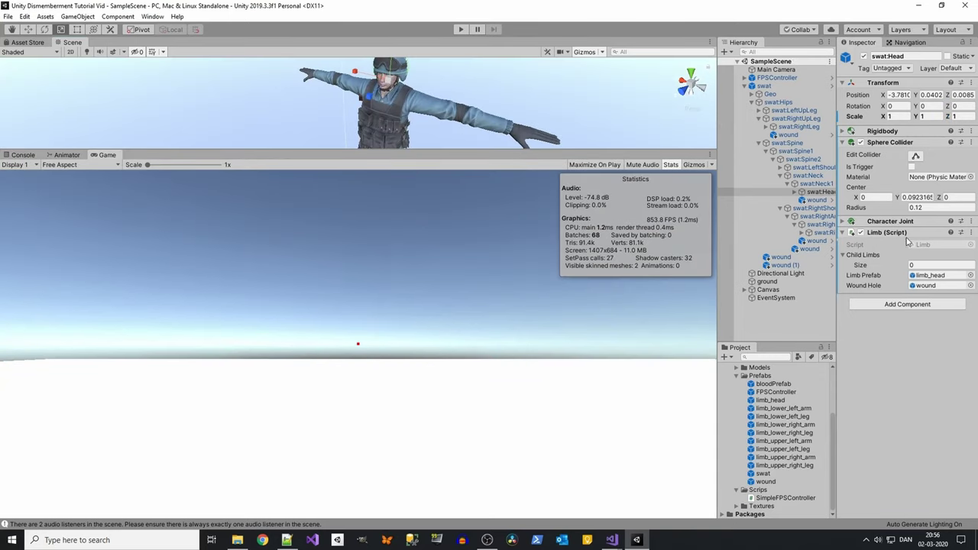
left_click(761, 143)
left_click(758, 118)
left_click(758, 111)
left_click(758, 111)
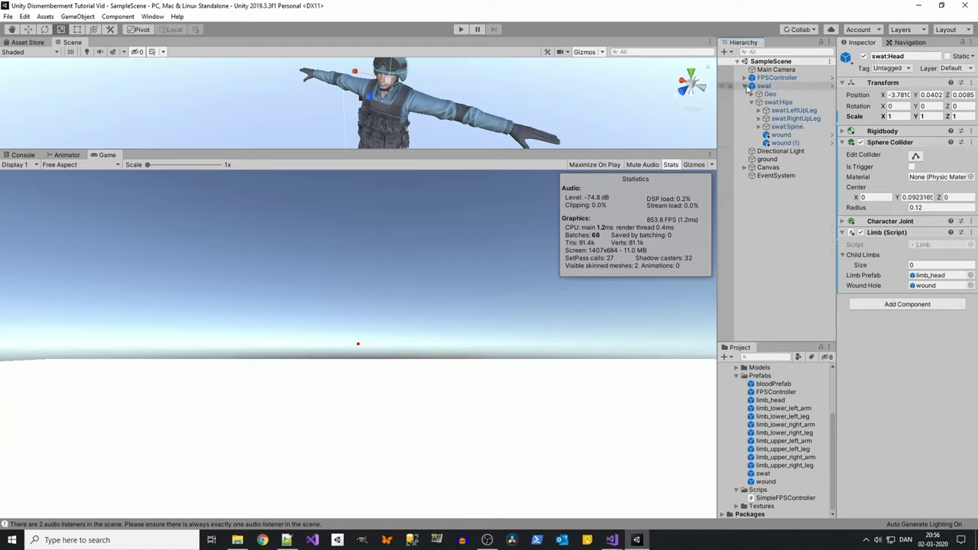
left_click(746, 85)
left_click(800, 130)
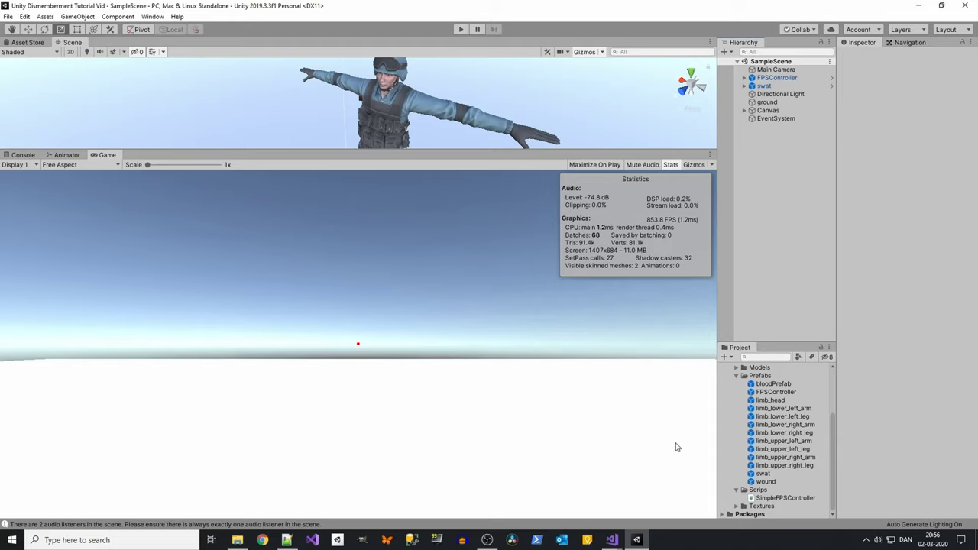
- Open the Limb script in Visual Studio at its field declarations
scroll(795, 434, "up", 3)
double_click(764, 403)
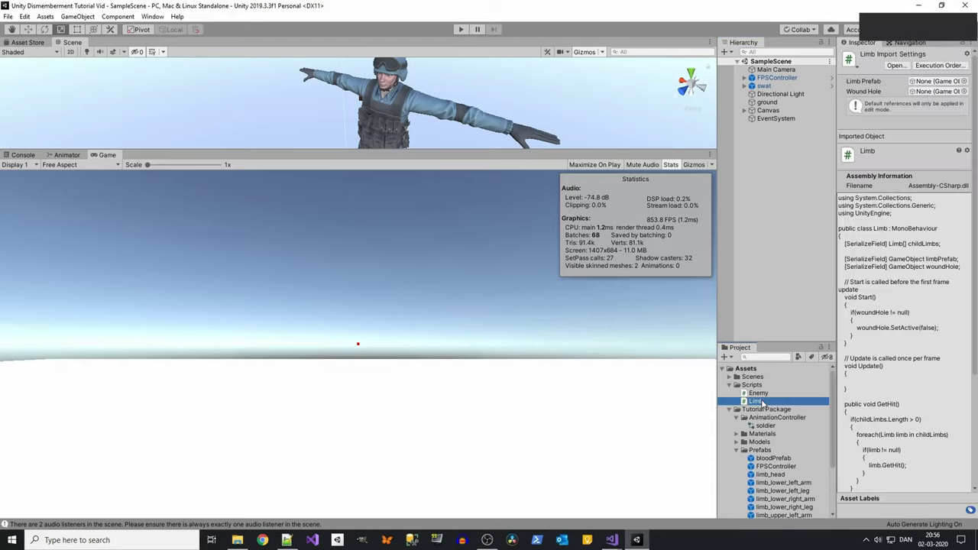
left_click(223, 140)
- Add a [SerializeField] GameObject bloodPrefab field to Limb
key("Return")
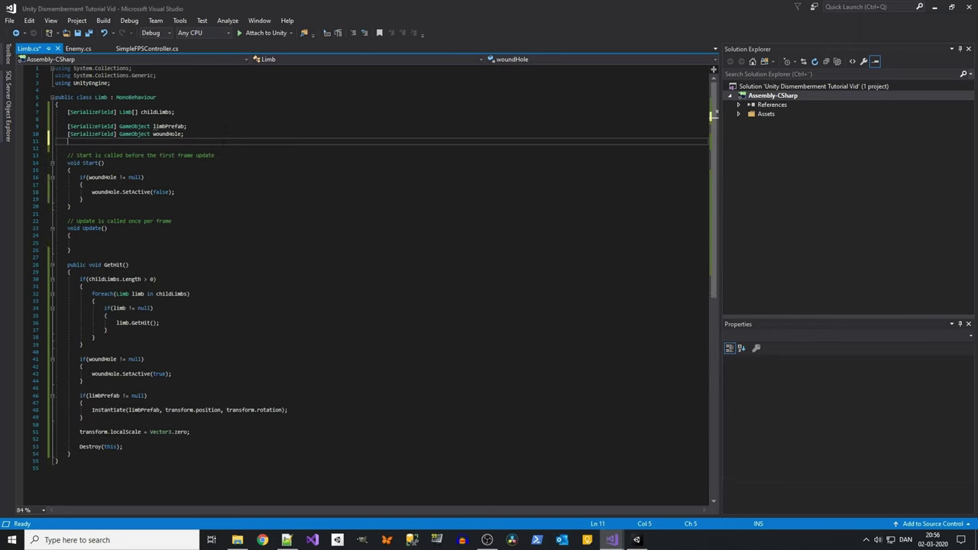
key("Return")
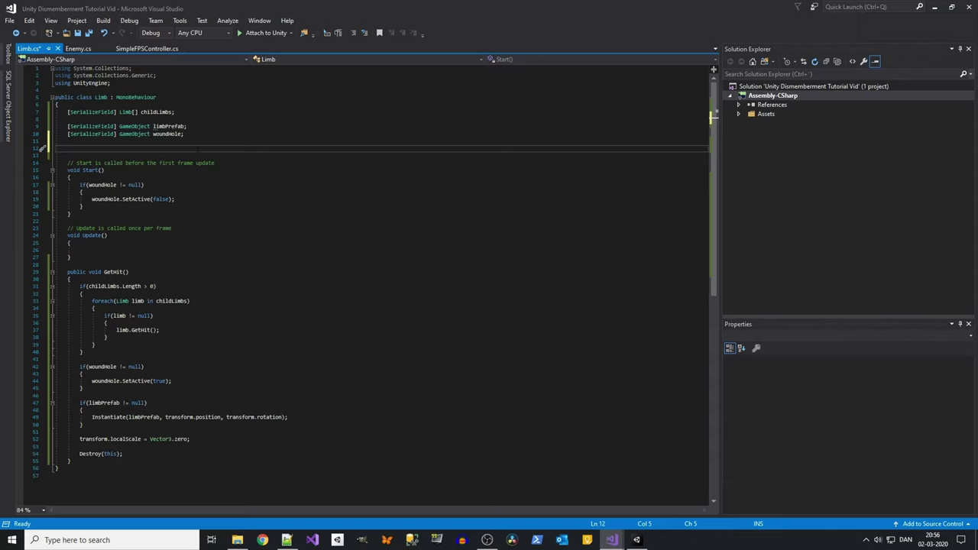
type("[Ser")
key("Tab")
type("] Gam")
key("Tab")
type("bl")
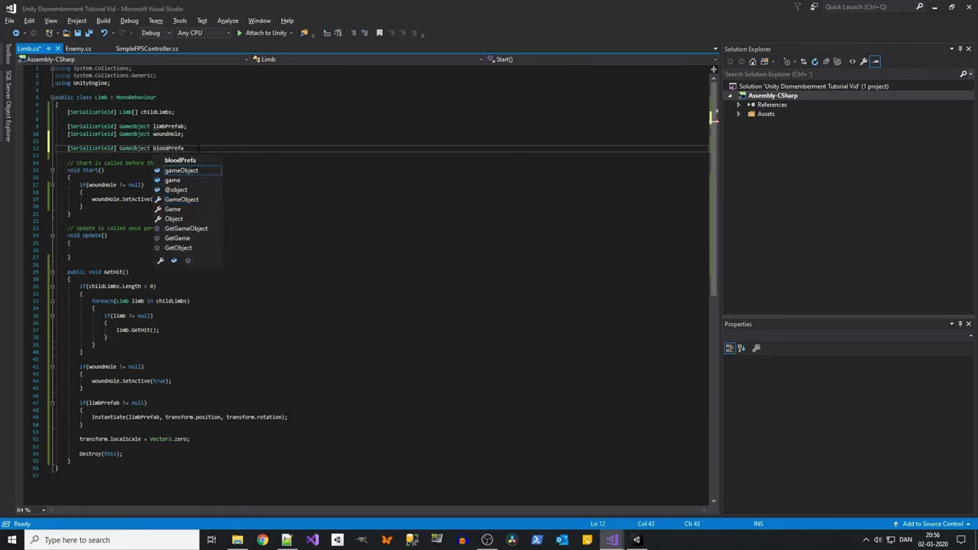
type(";")
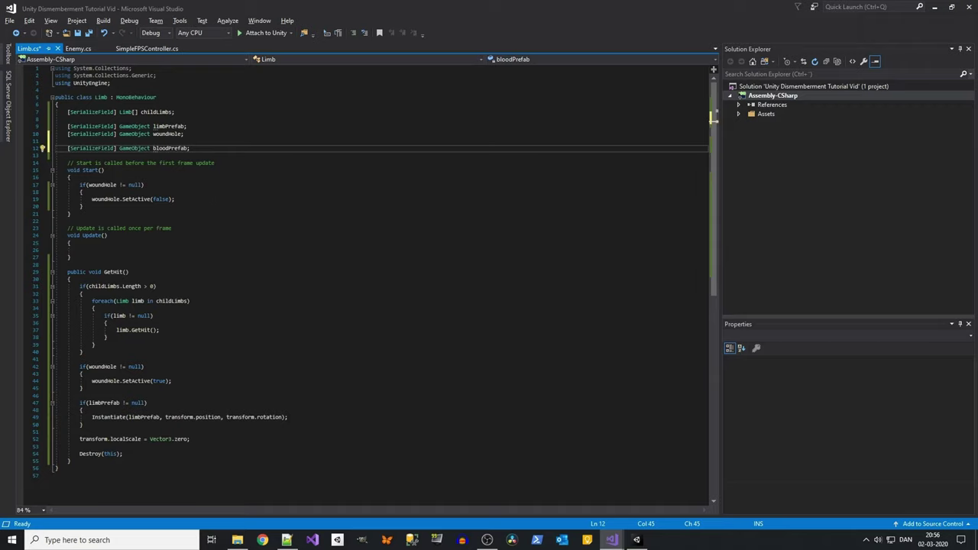
- In GetHit, instantiate bloodPrefab at woundHole's position and rotation when it isn't null
scroll(374, 283, "down", 3)
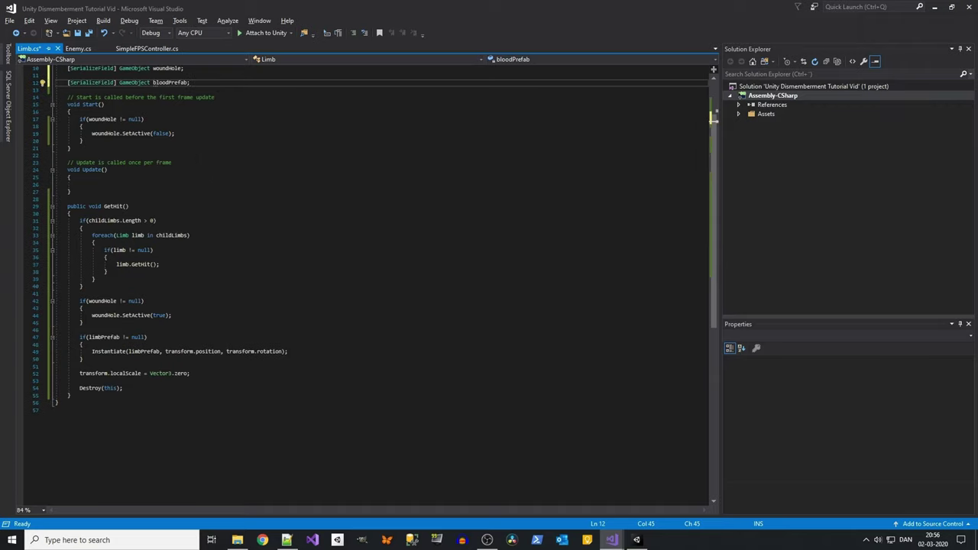
left_click(228, 313)
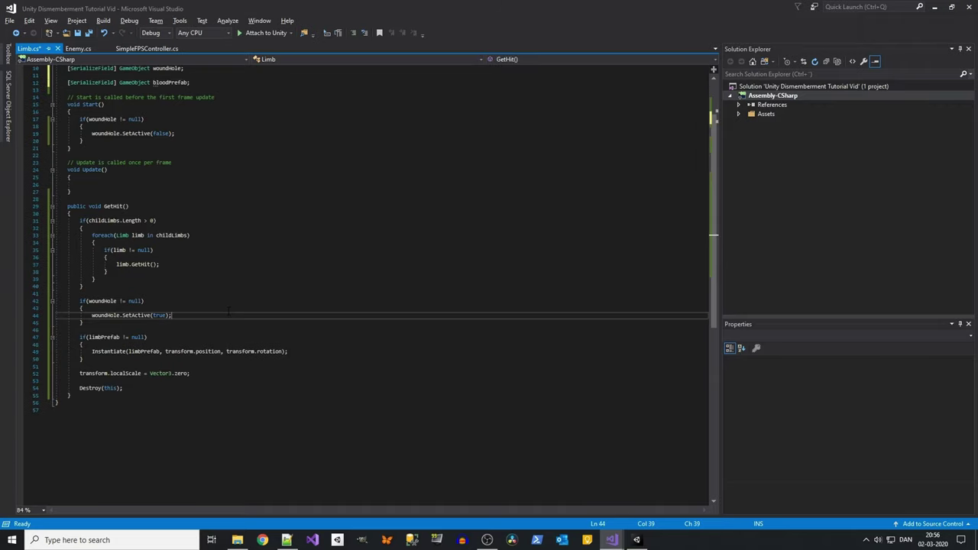
key("Return")
key("Return")
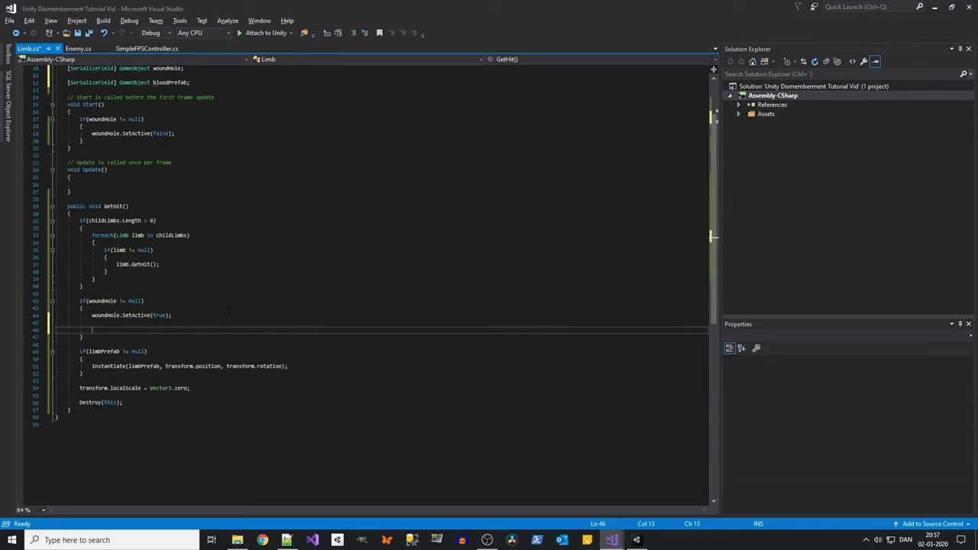
type("if(bloodPrefab != ")
type("null")
key("Return")
type("ins")
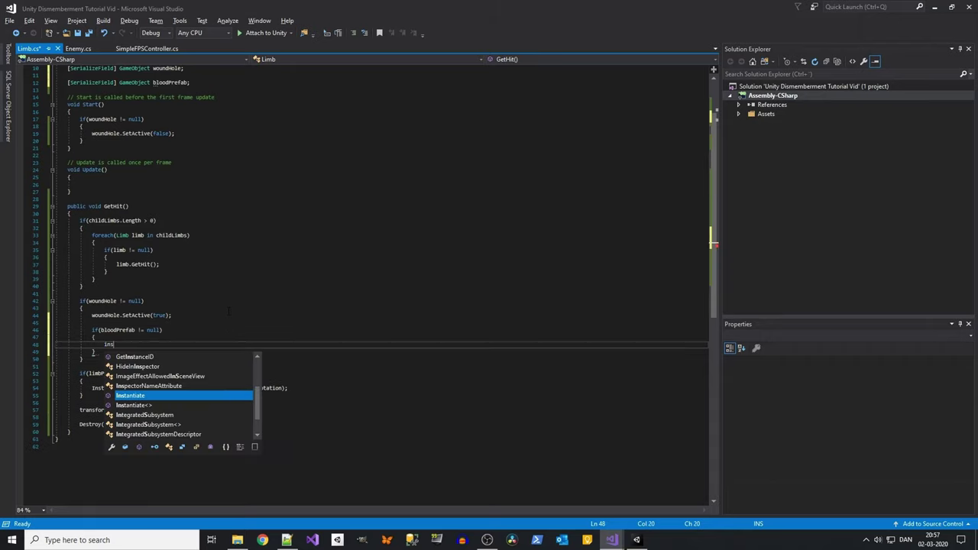
type("Instantiate(")
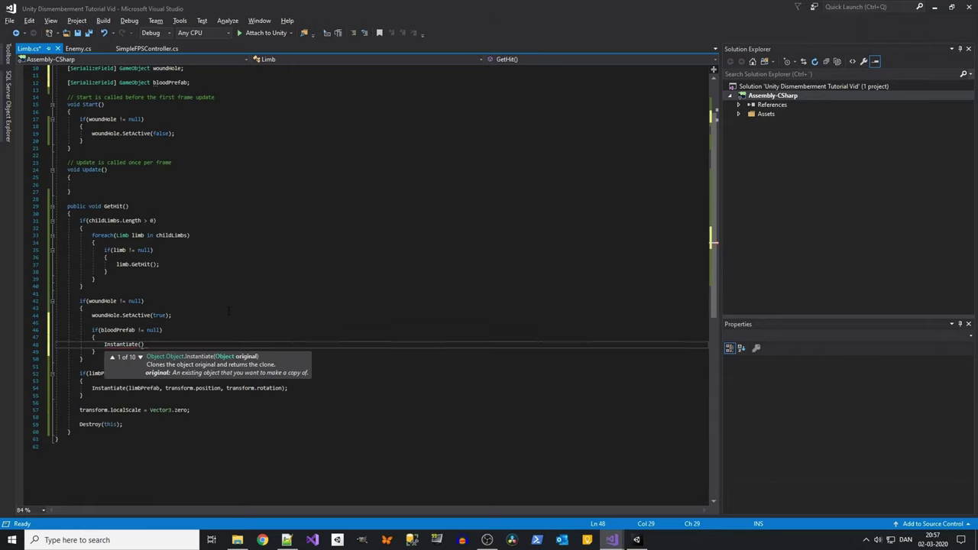
type("bloodPrefab, w")
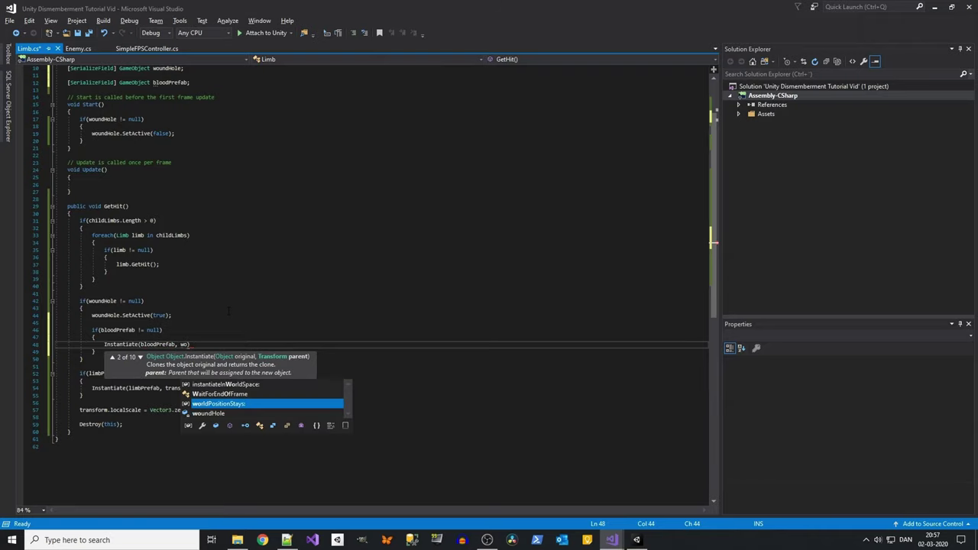
type("o")
key("Tab")
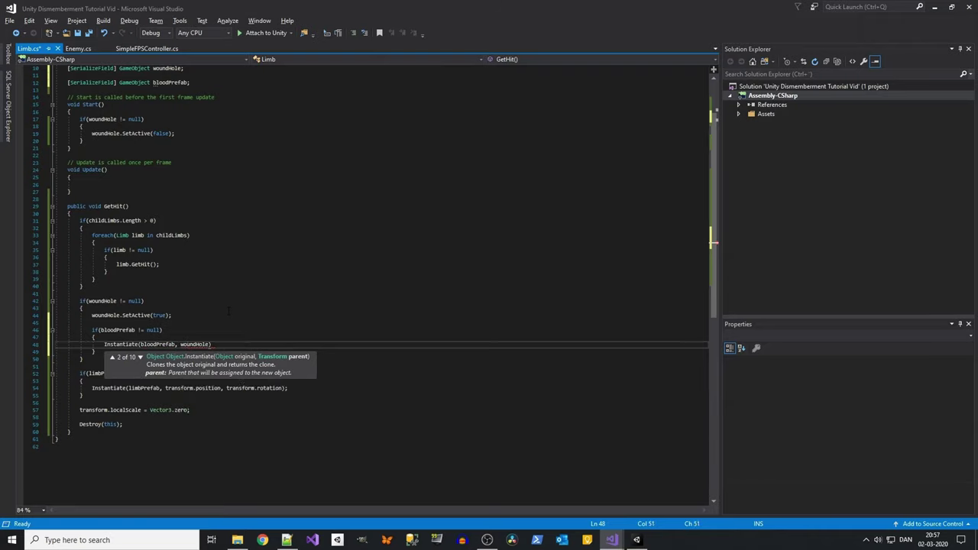
type(".transform.")
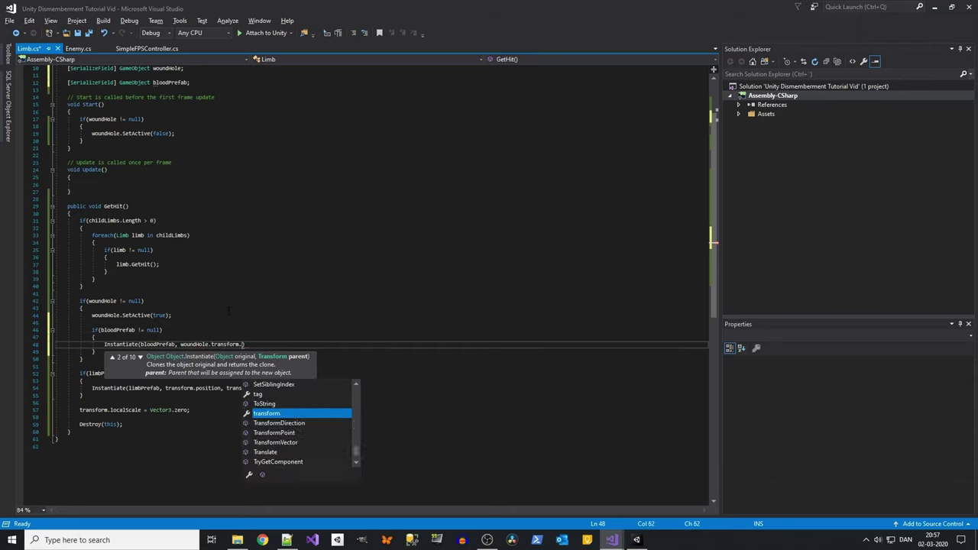
type("position, woundHole")
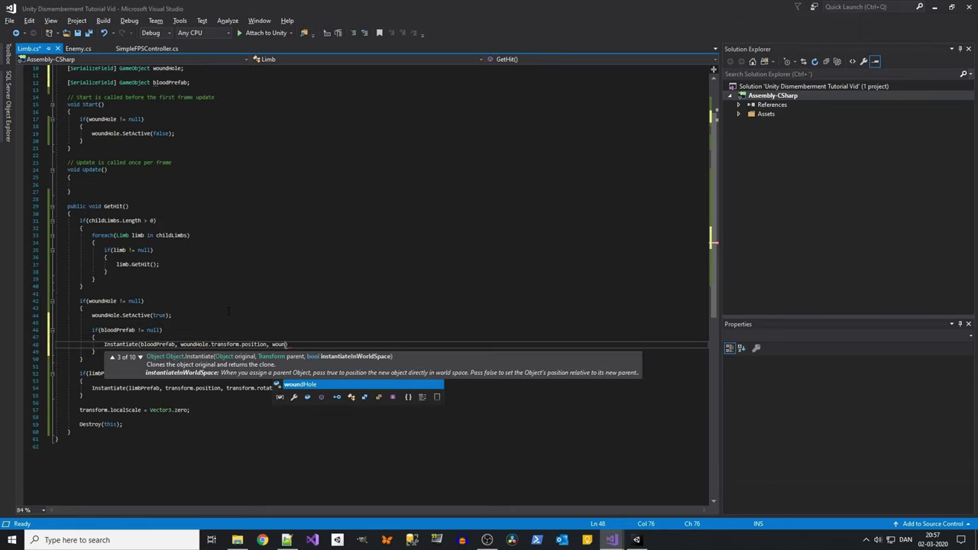
type(".transform.")
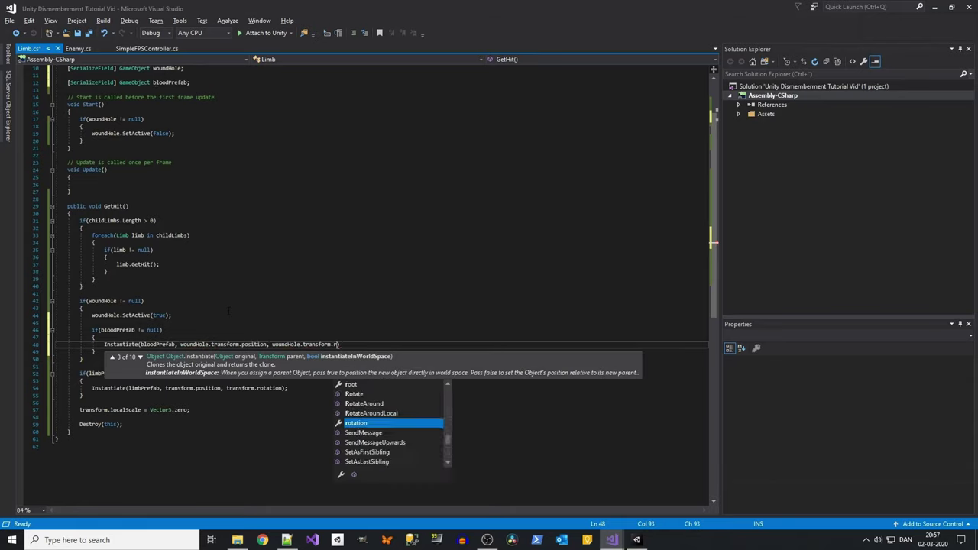
type("rotation);")
- Save Limb.cs and return to Unity
key("ctrl+s")
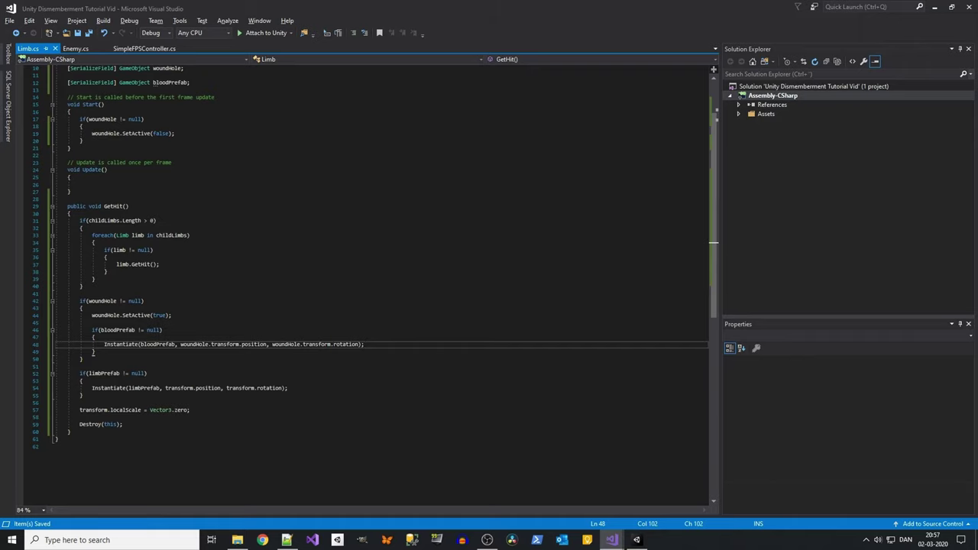
left_click(95, 337)
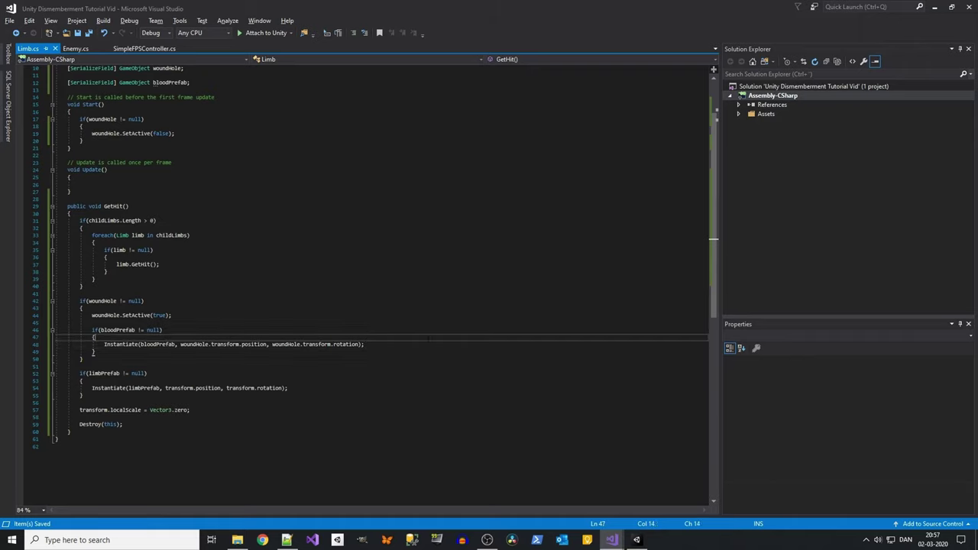
left_click(637, 540)
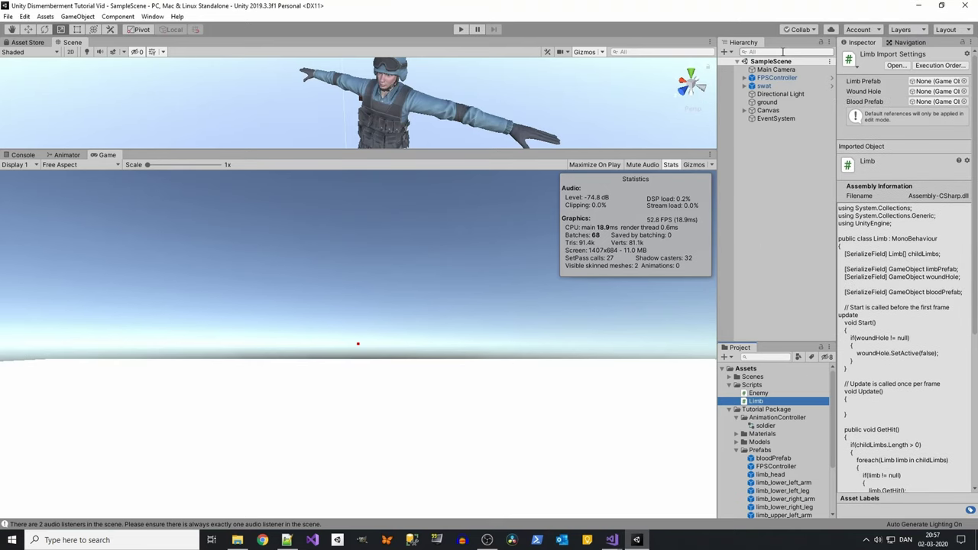
- Filter the Hierarchy by 'limb' and assign bloodPrefab as every limb's Blood Prefab
left_click(758, 52)
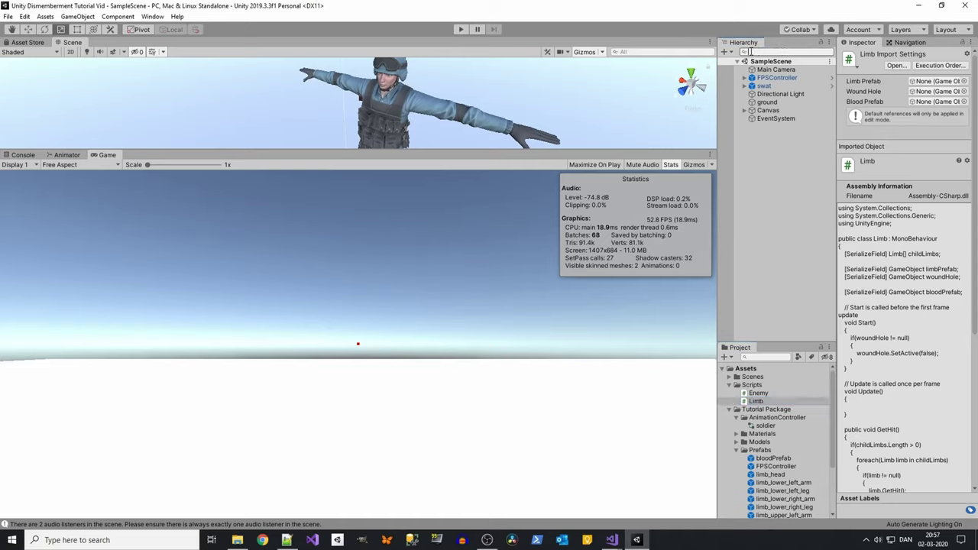
type("limb")
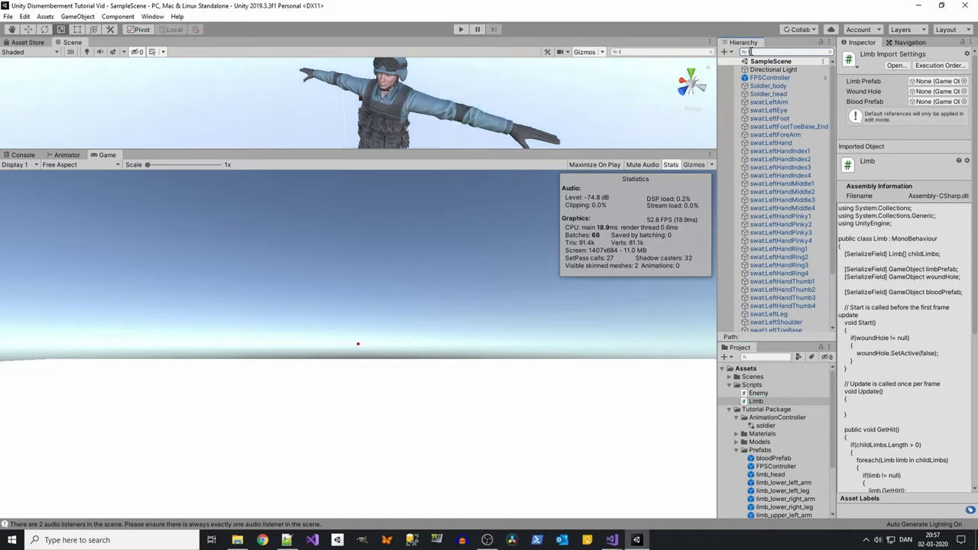
left_click(751, 71)
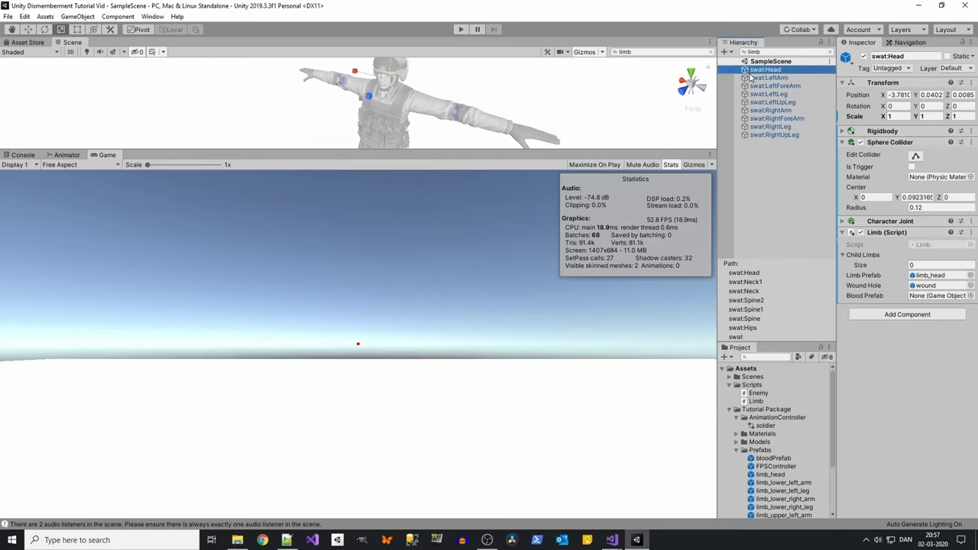
left_click(779, 135, "shift")
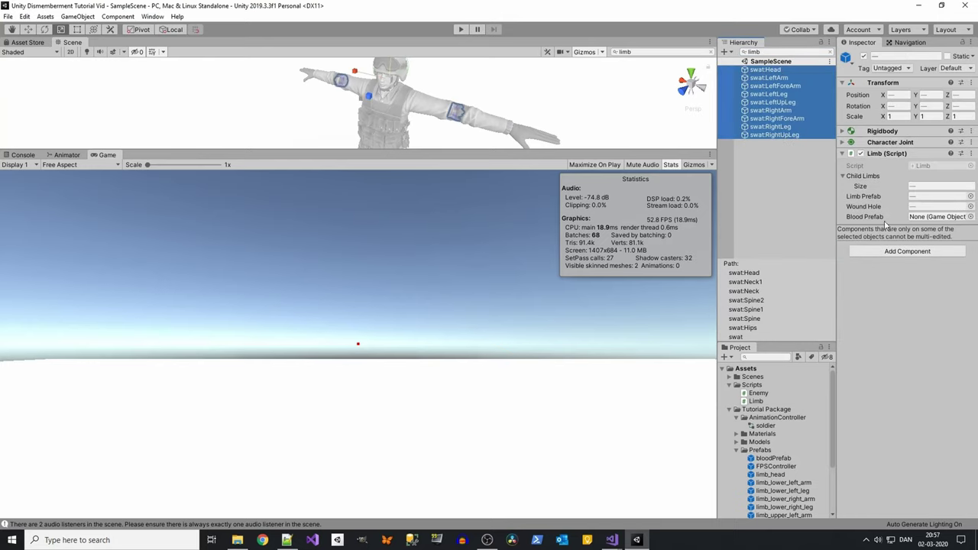
scroll(798, 471, "down", 2)
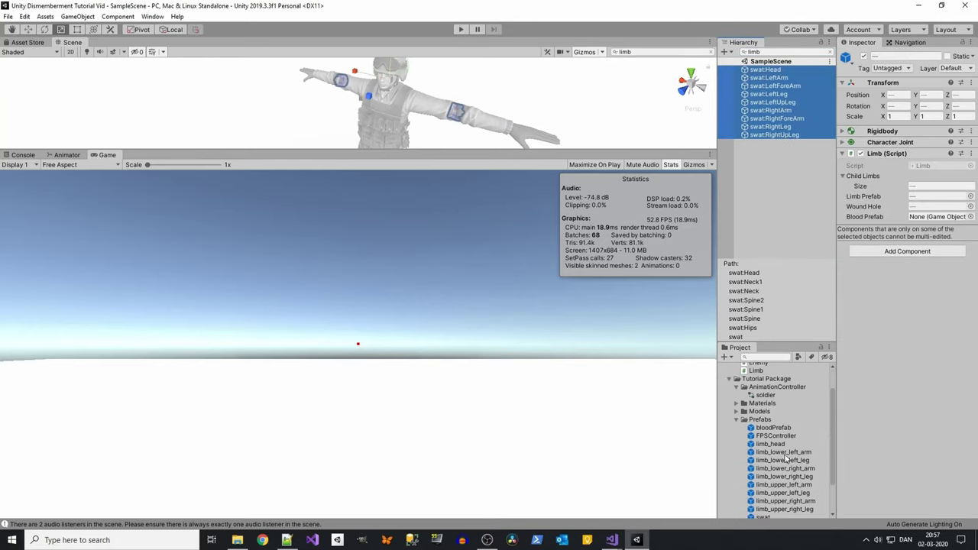
left_click_drag(774, 431, 933, 222)
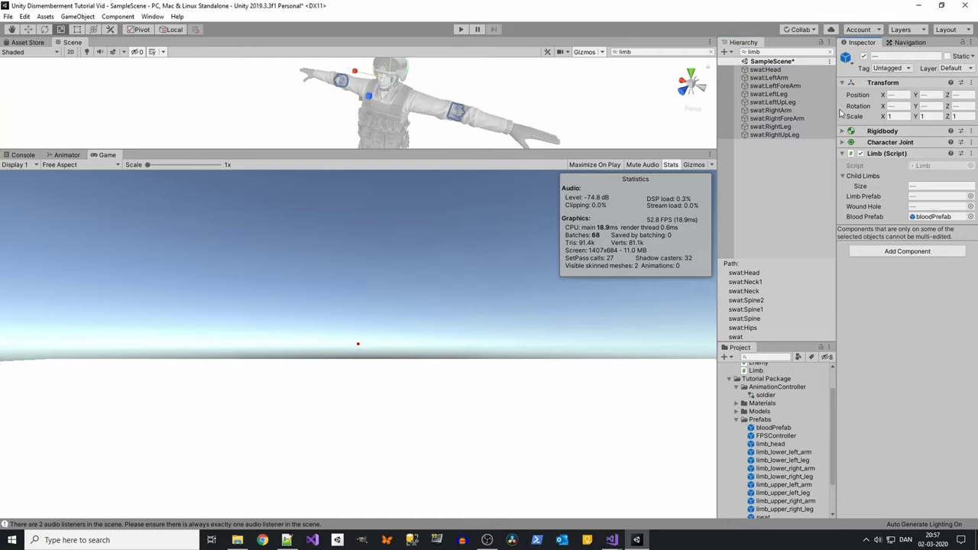
- Step through individual limbs to verify their settings, then clear the 'limb' filter
left_click(790, 95)
left_click(772, 110)
key("Down")
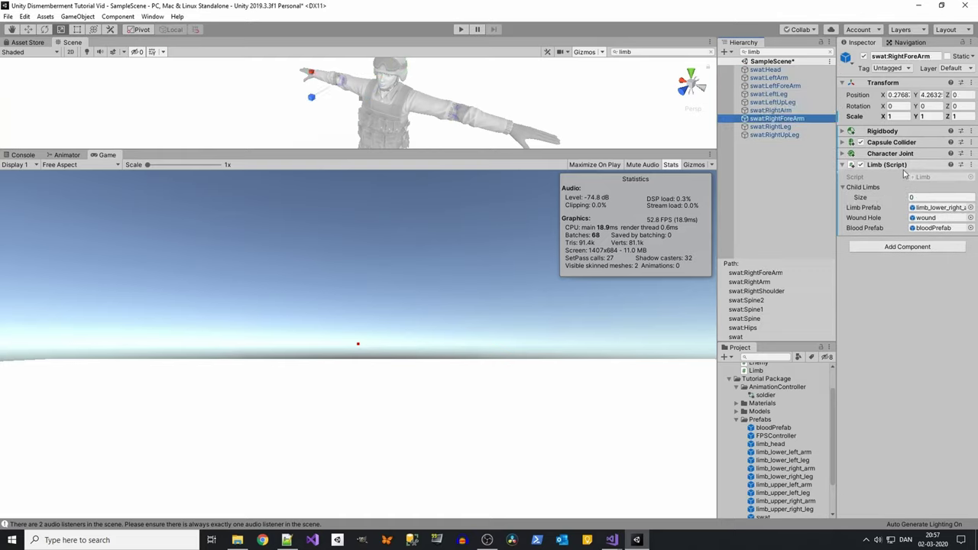
key("Down")
key("Up")
key("Up")
key("Up")
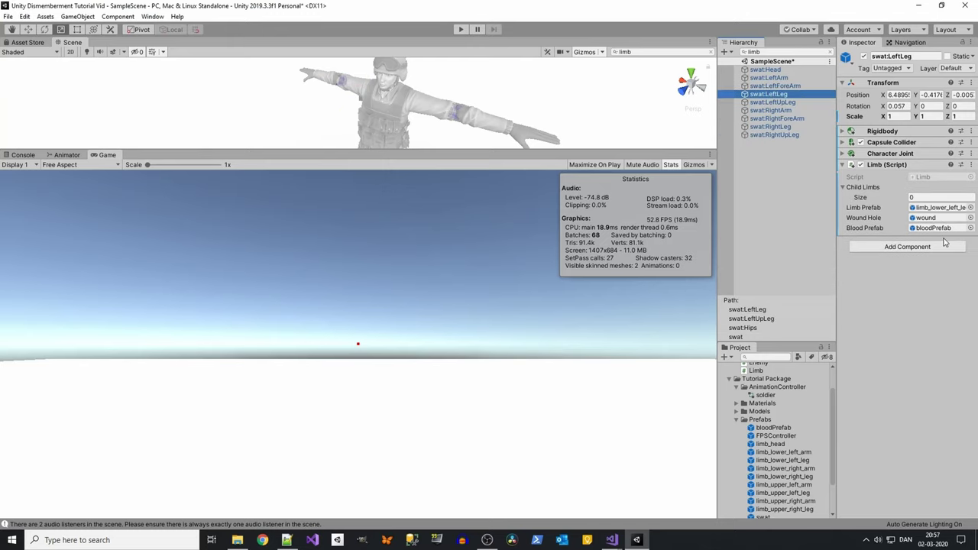
key("Up")
key("Up")
key("Up")
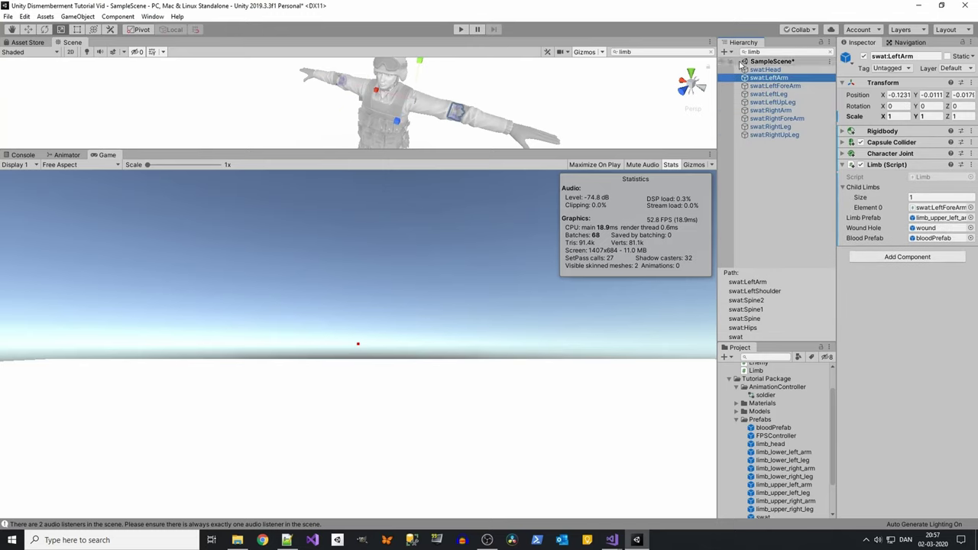
left_click(828, 51)
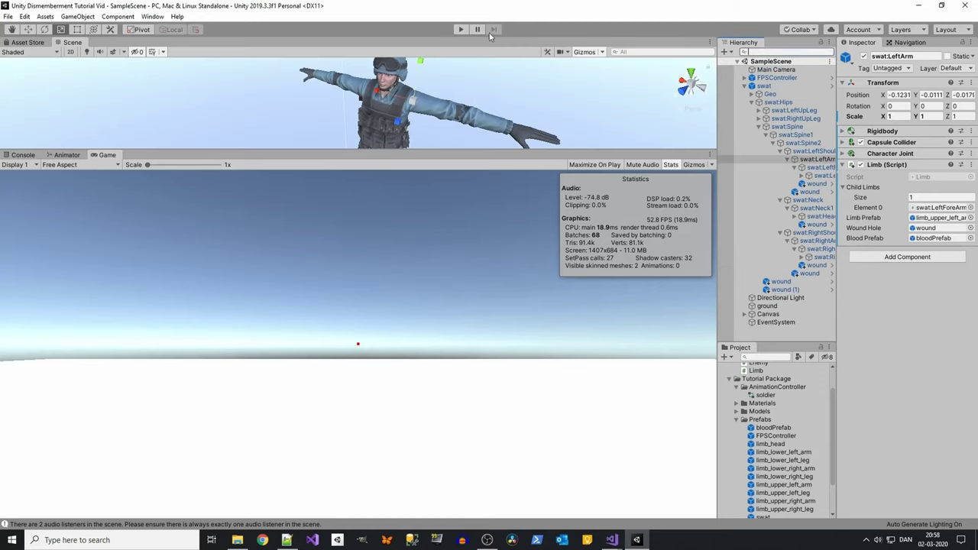
- Play the scene and shoot off the soldier's arms, head and legs
left_click(461, 29)
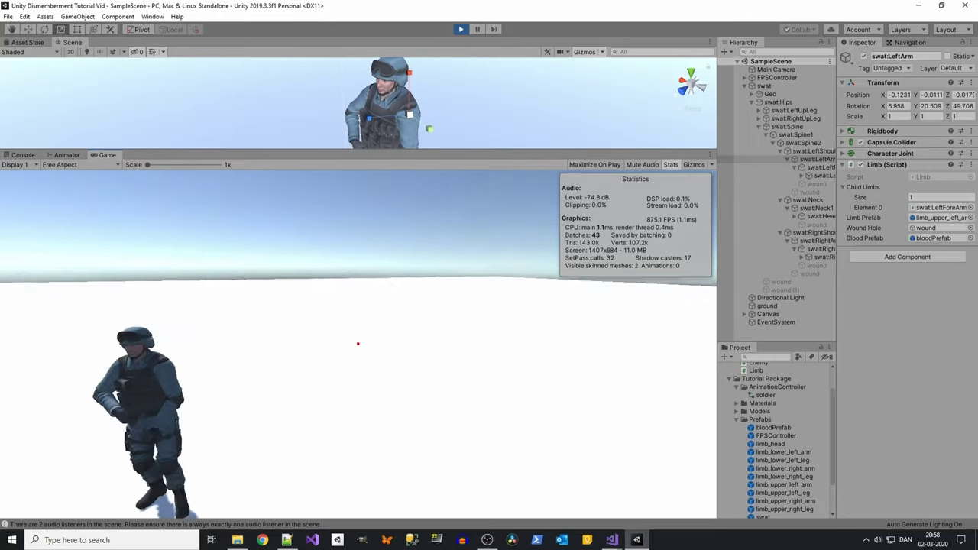
key("w")
key("d")
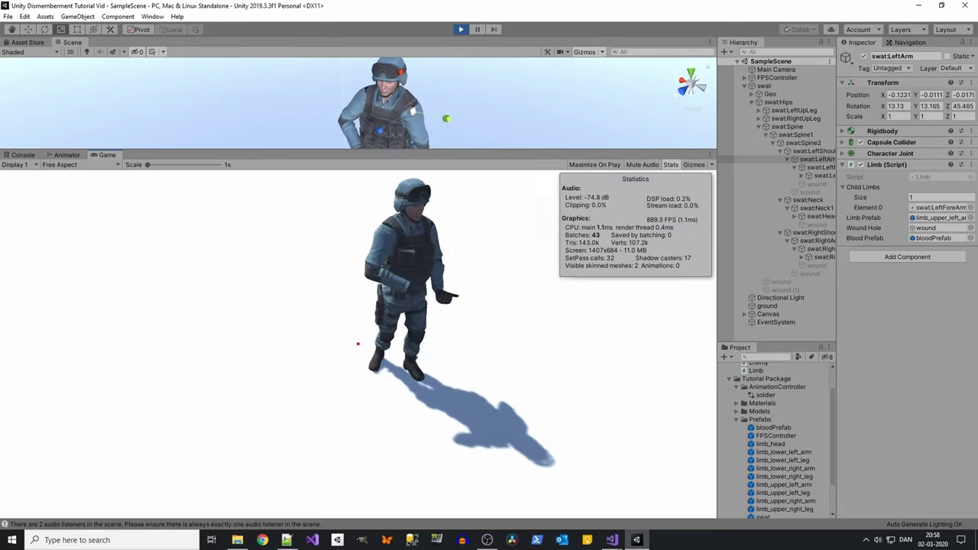
left_click(359, 344)
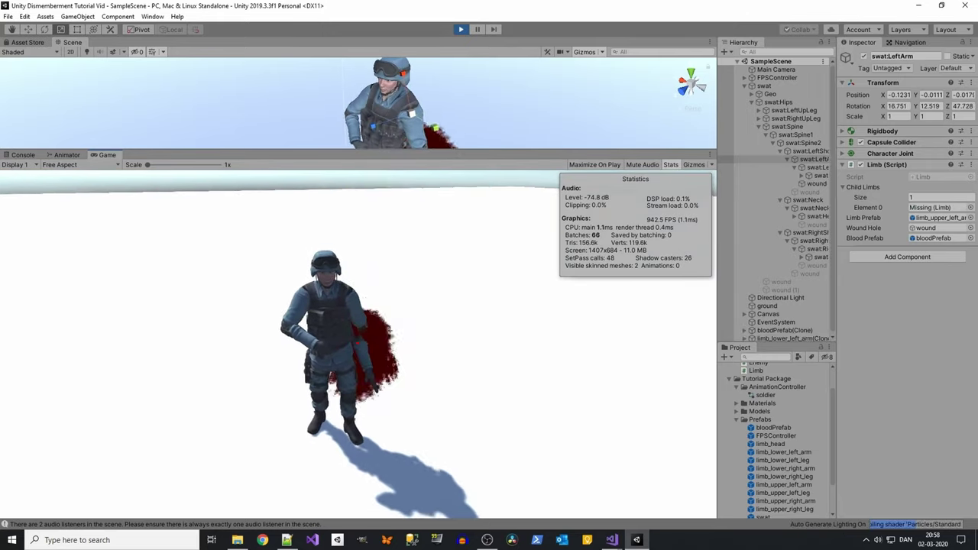
left_click(358, 345)
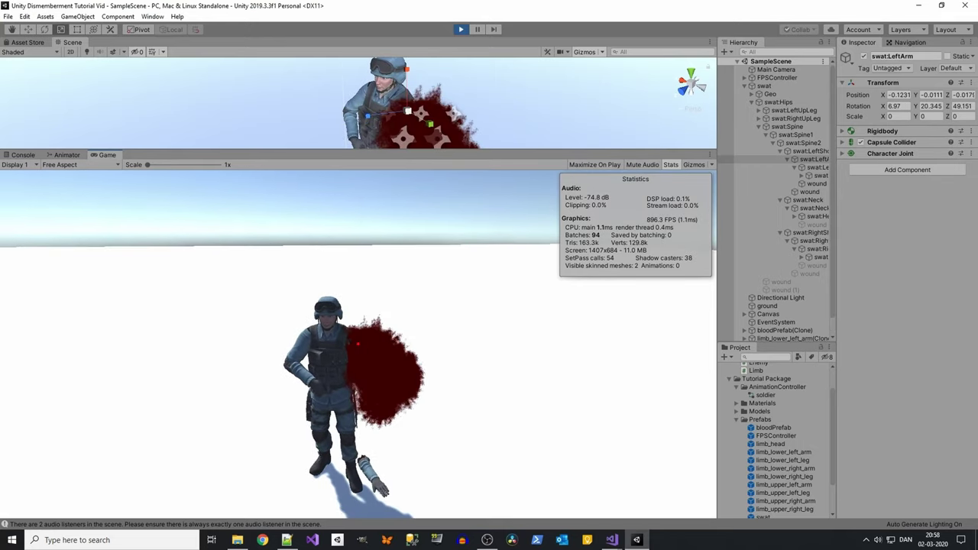
left_click(358, 344)
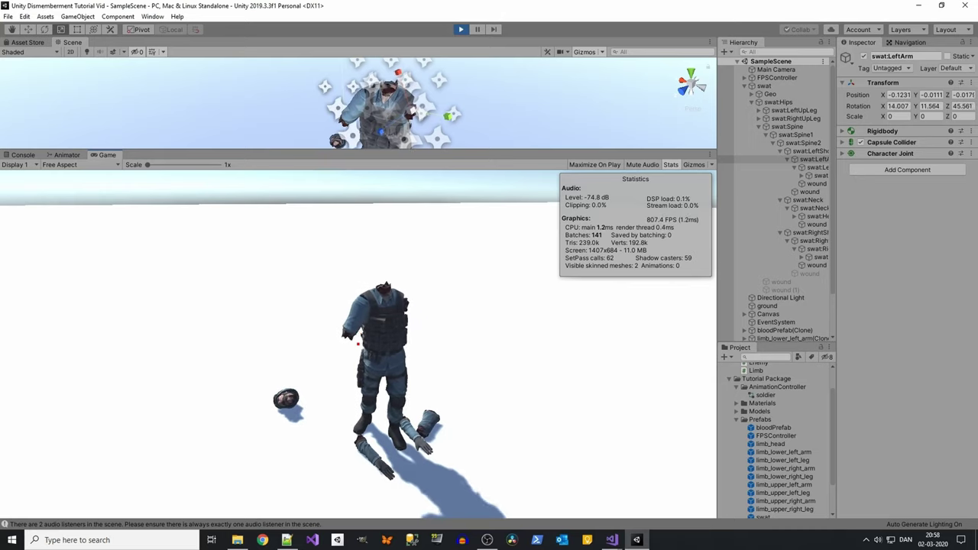
left_click(358, 344)
left_click(358, 344)
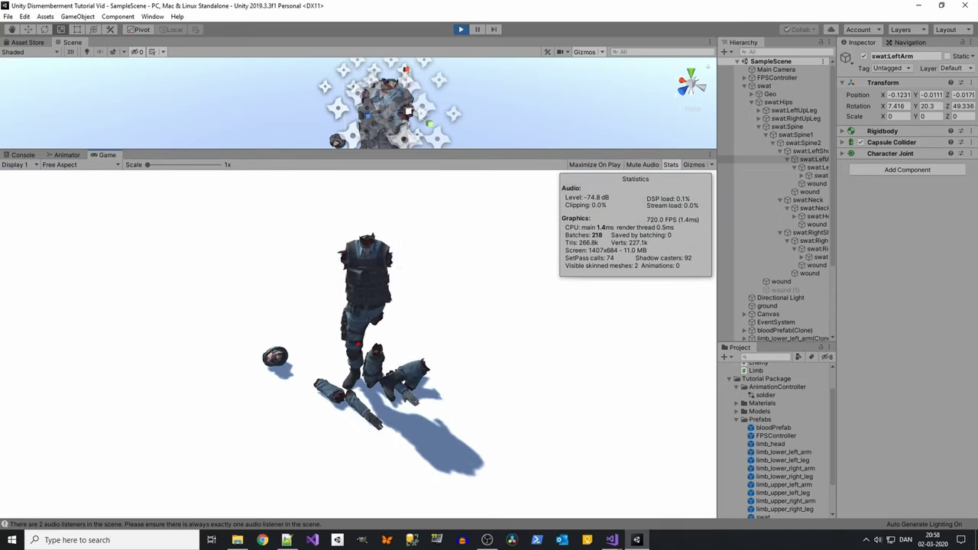
left_click(358, 345)
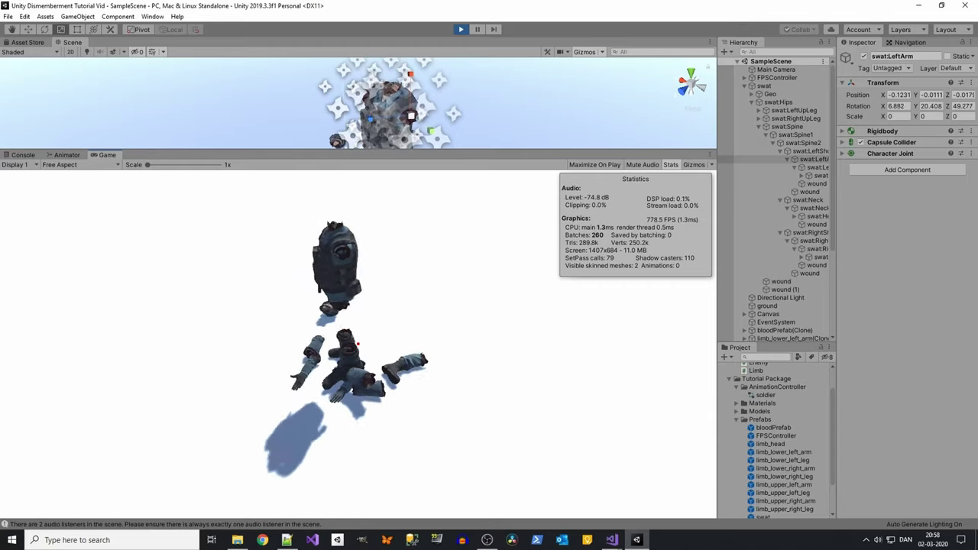
- Walk around the soldier's scattered pieces to inspect them, then stop Play
key("s")
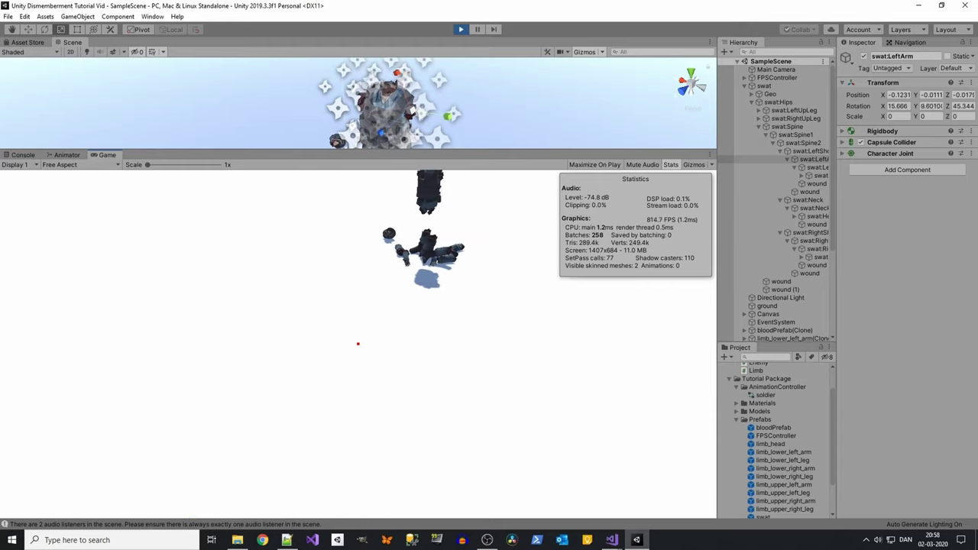
key("s")
key("w")
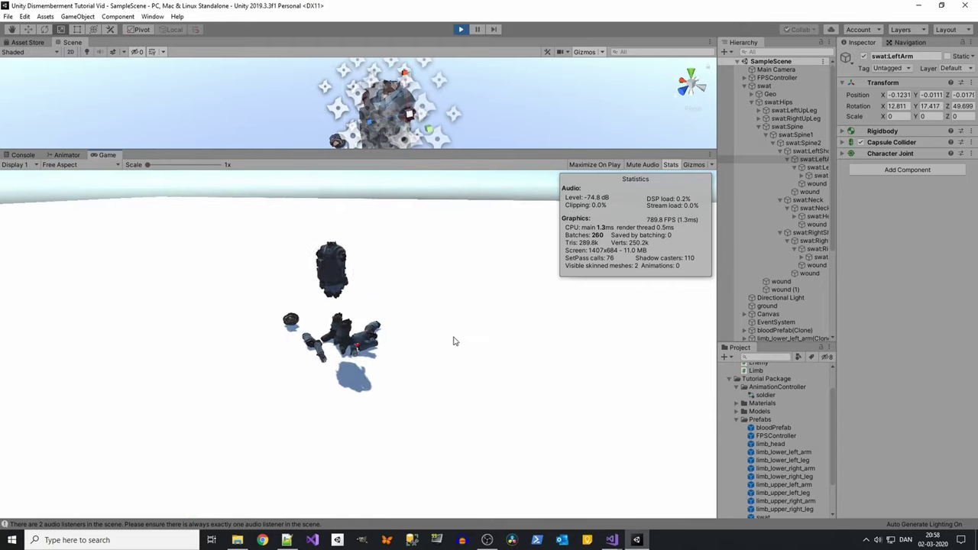
key("w")
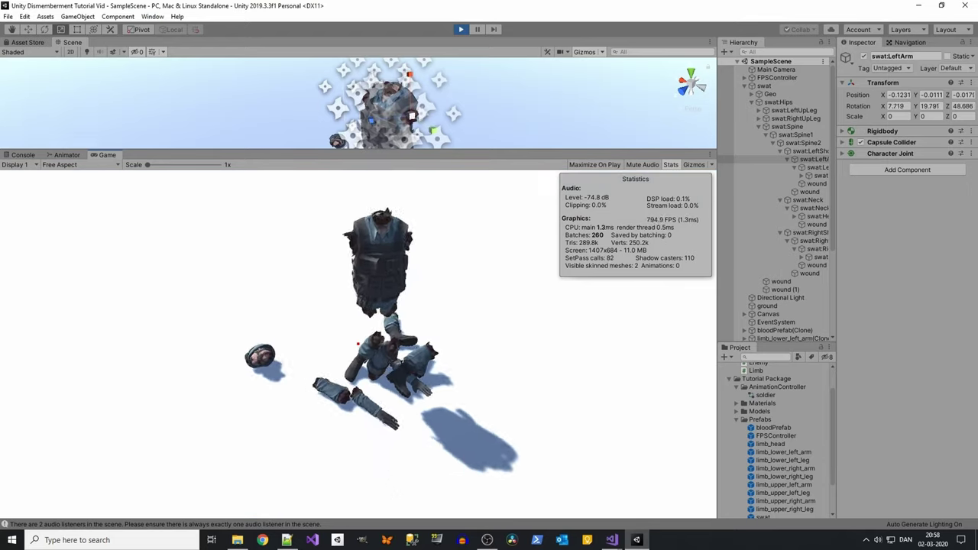
key("s")
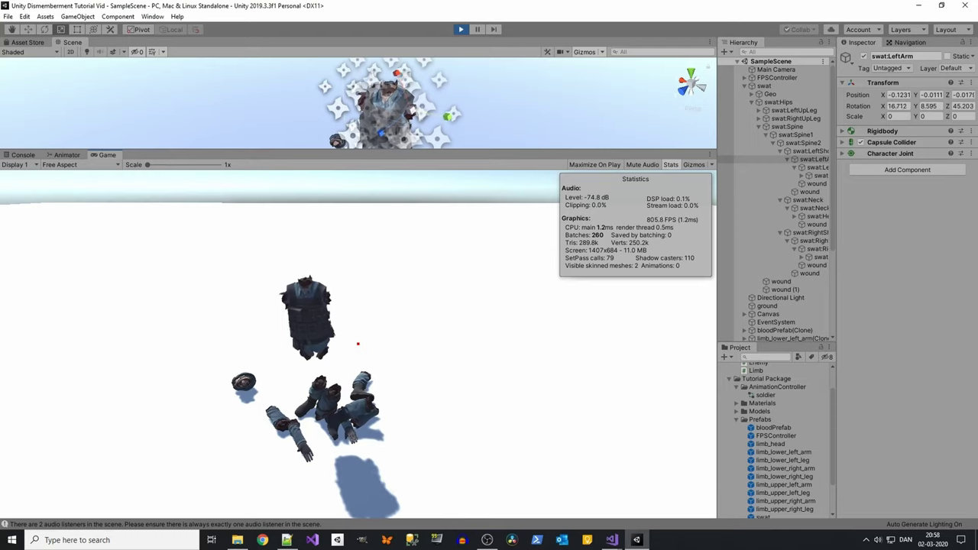
key("a")
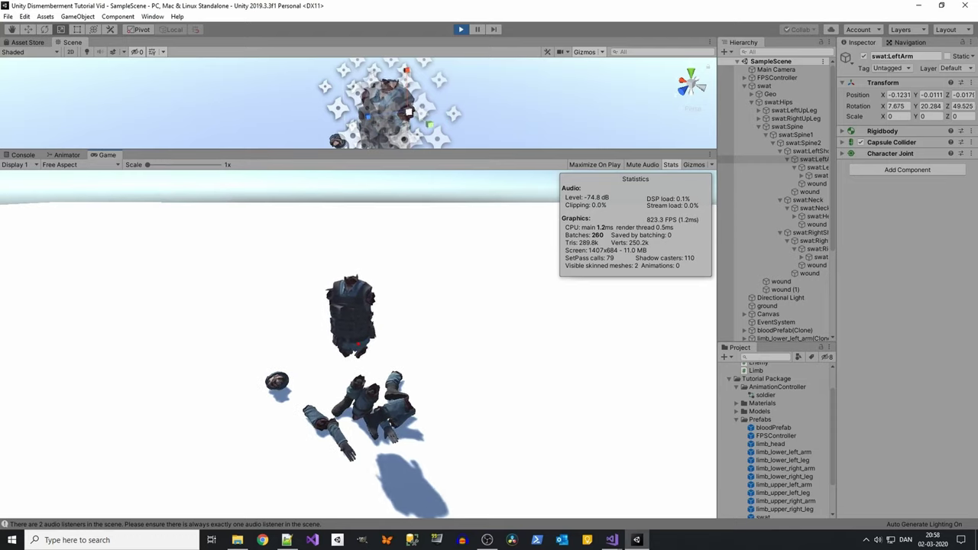
mouse_move(372, 279)
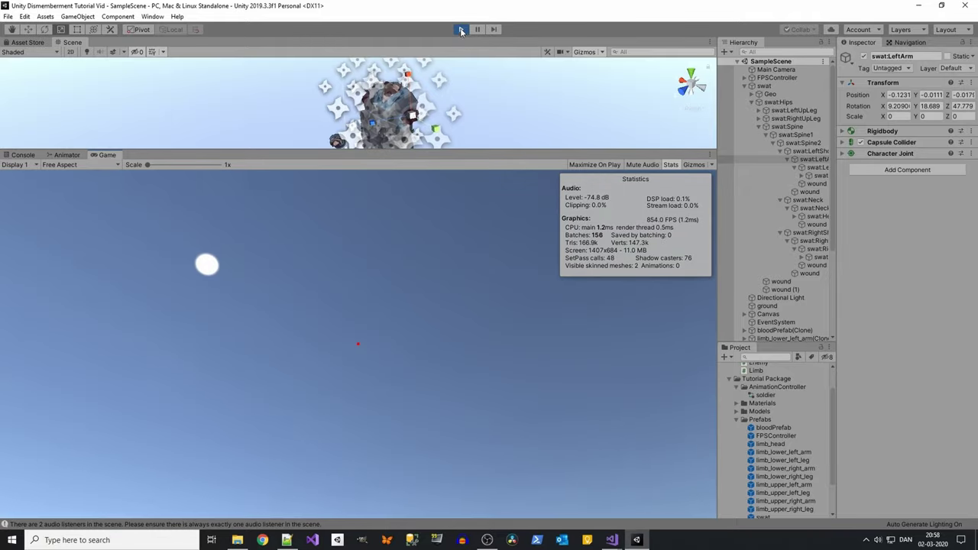
key("ctrl+p")
- Open the Enemy script from Assets/Scripts in Visual Studio
scroll(777, 474, "up", 2)
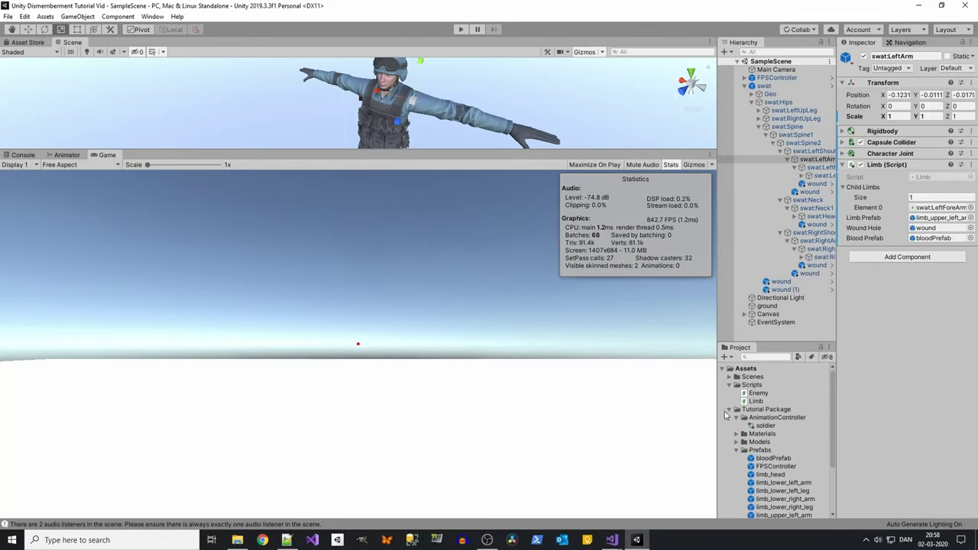
left_click(612, 540)
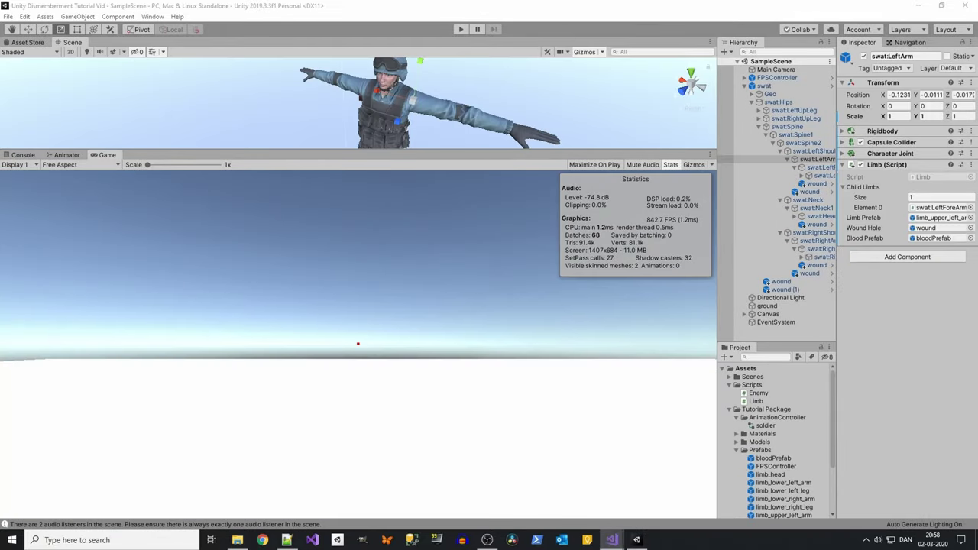
double_click(756, 393)
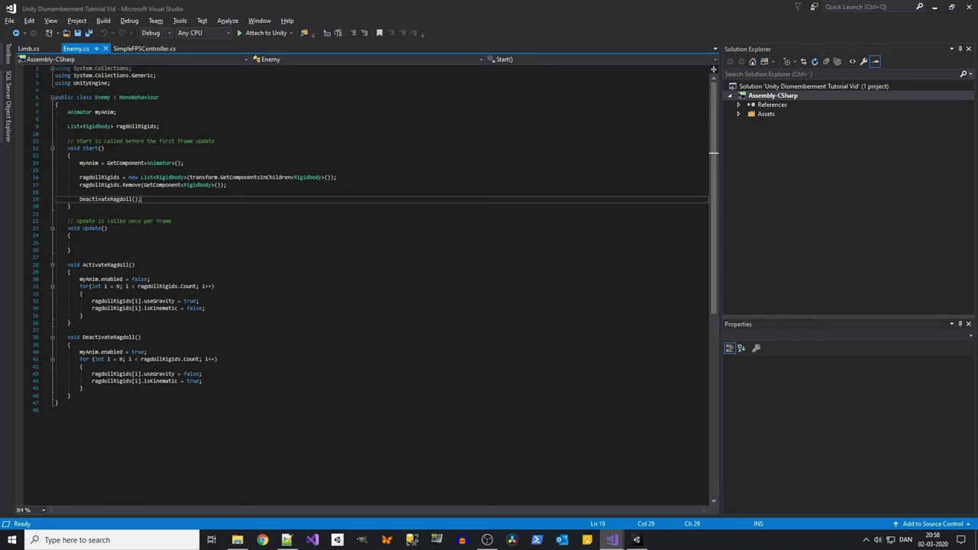
- Add a public GetKilled() method calling ActivateRagdoll() below DeactivateRagdoll in Enemy.cs, and save
left_click(125, 395)
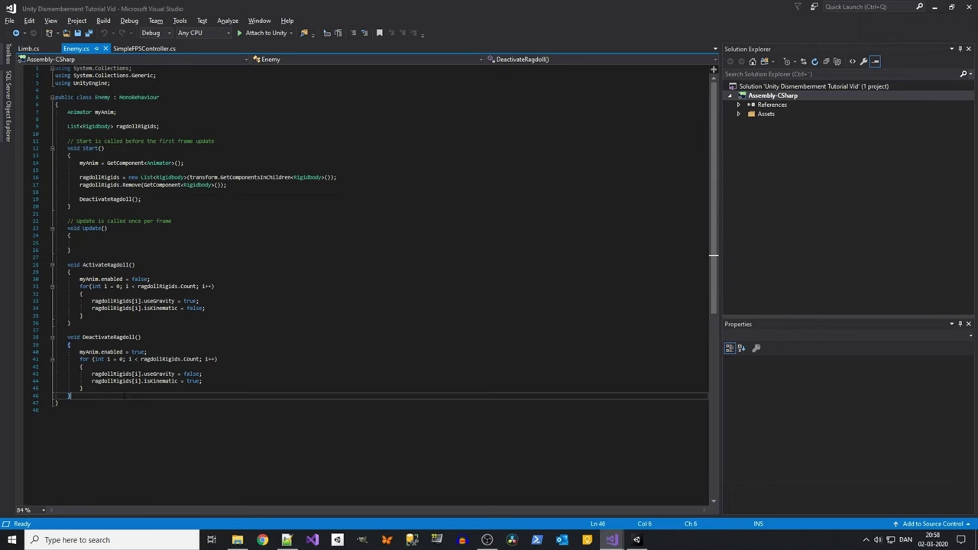
key("Return")
key("Return")
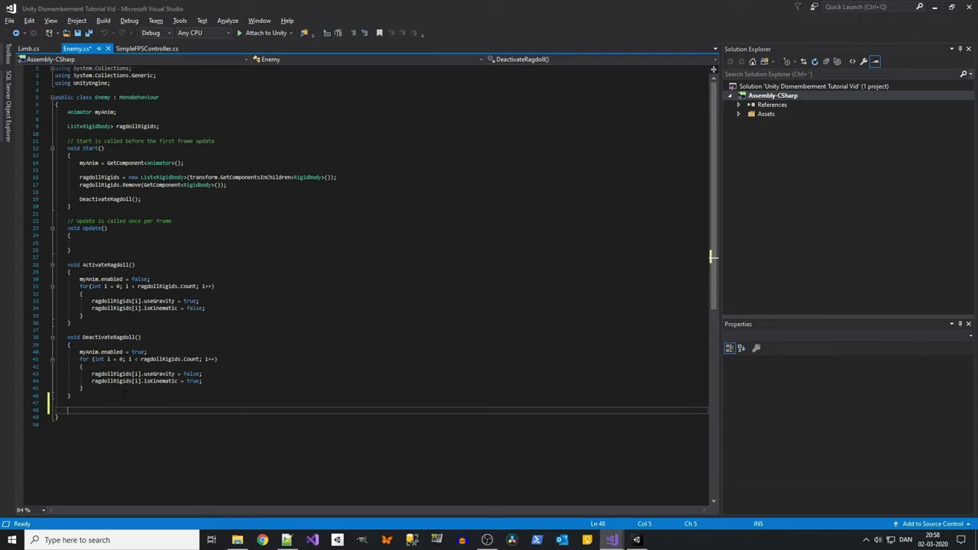
type("public voi")
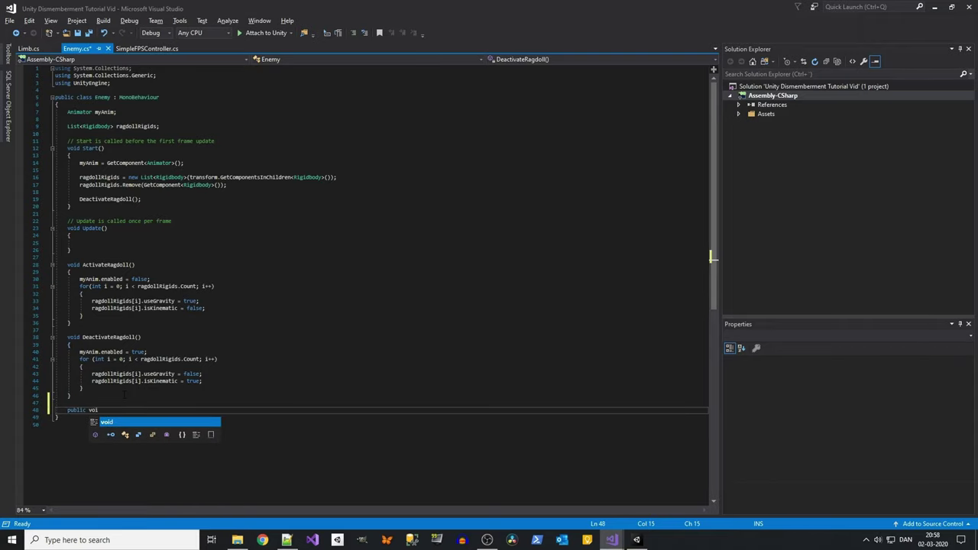
type("d GetKilled")
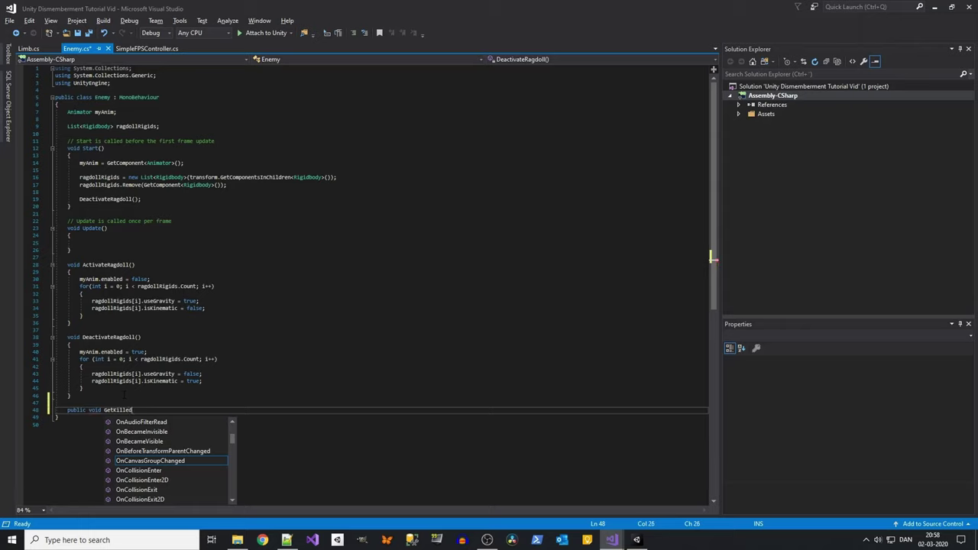
type("()")
key("Return")
type("{")
key("Return")
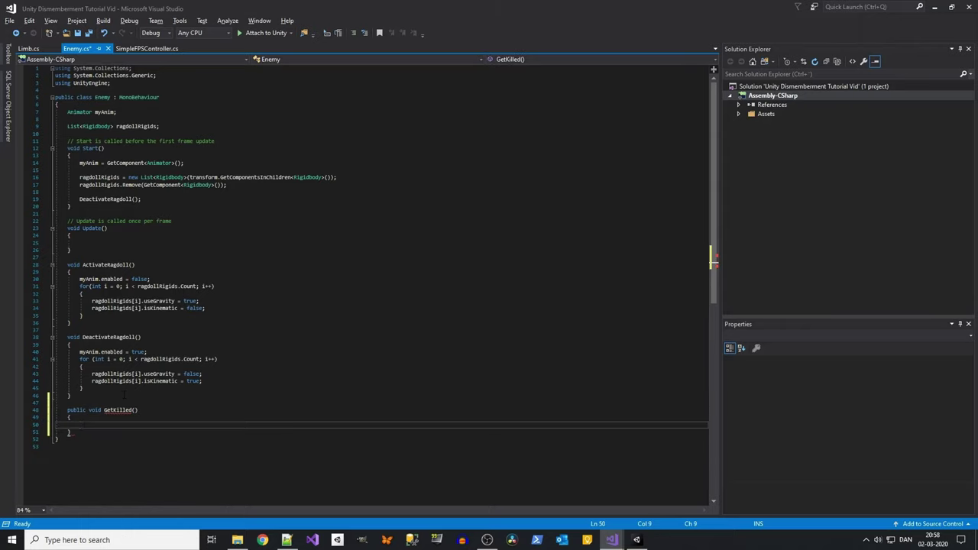
scroll(140, 416, "down", 1)
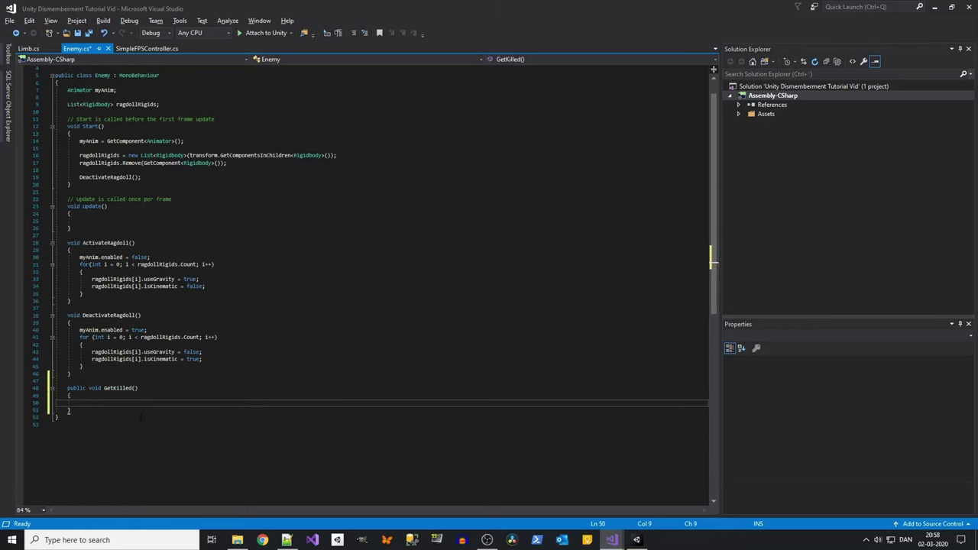
type("Act")
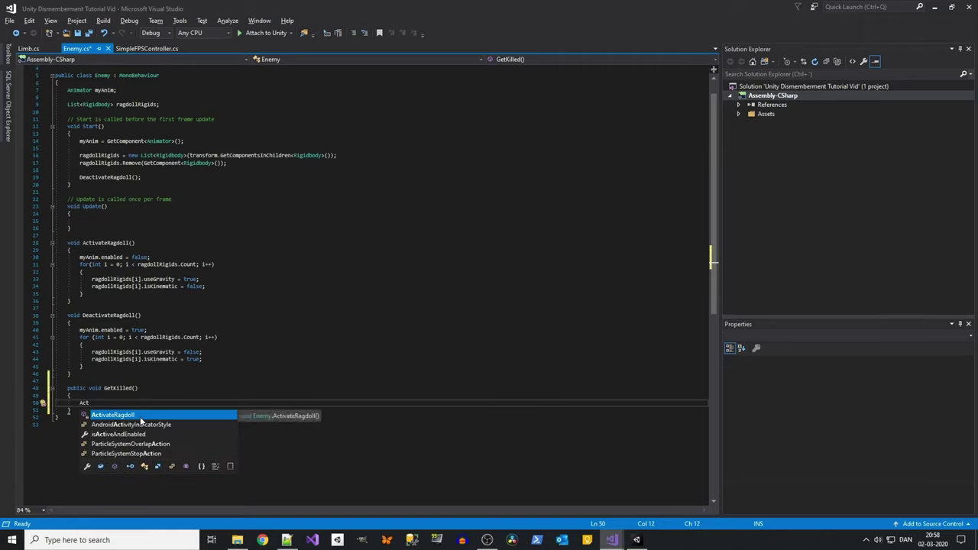
key("Tab")
type("()")
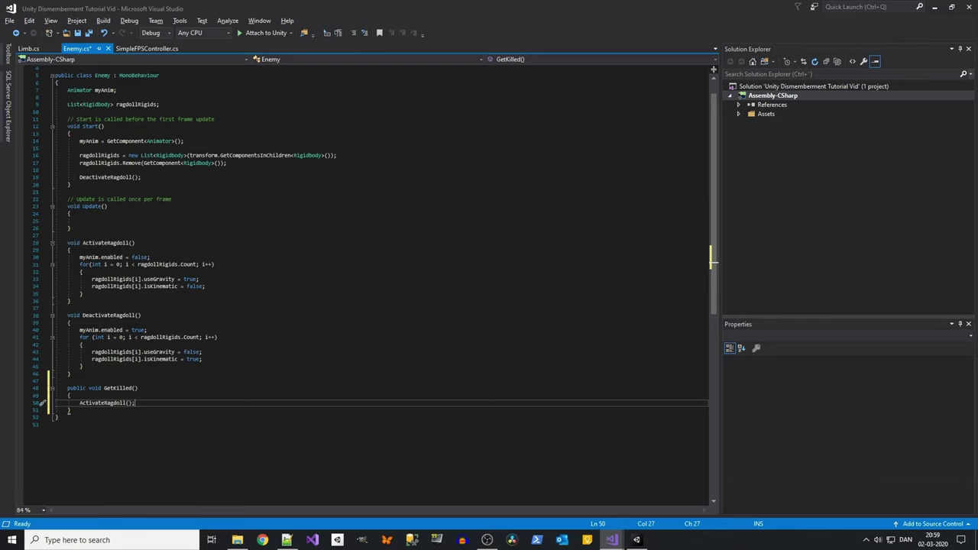
key("ctrl+s")
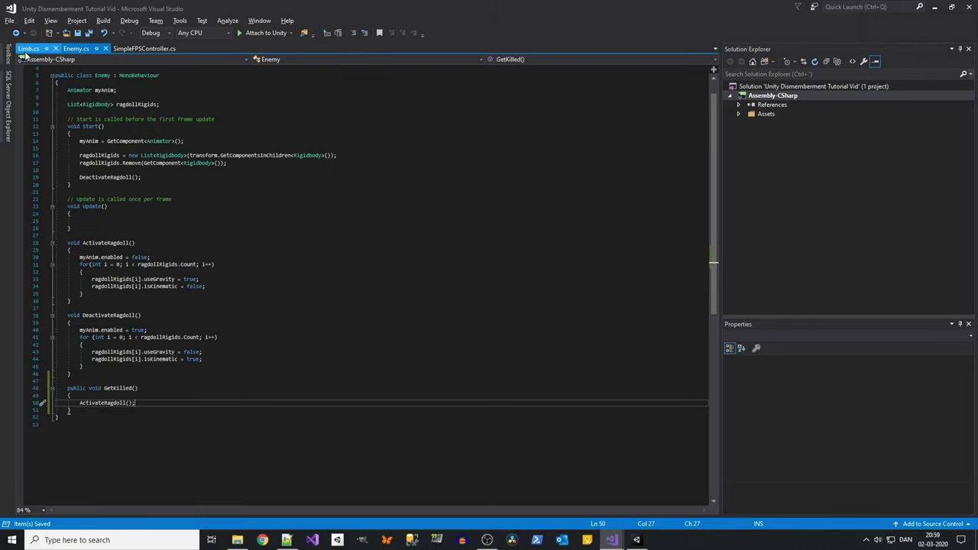
- In Limb.cs, declare an 'Enemy enemyScript' field at the top of the Limb class
left_click(25, 53)
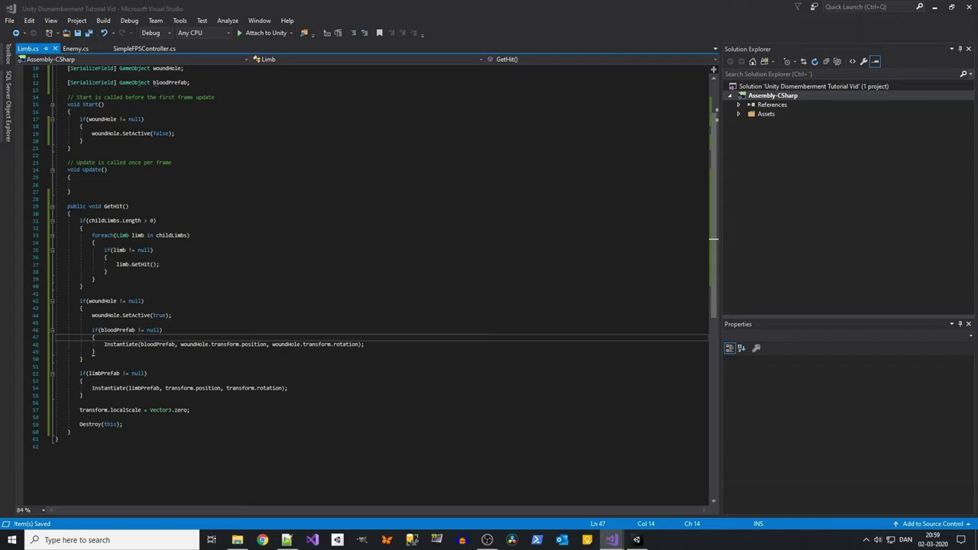
left_click(353, 338)
left_click(341, 389)
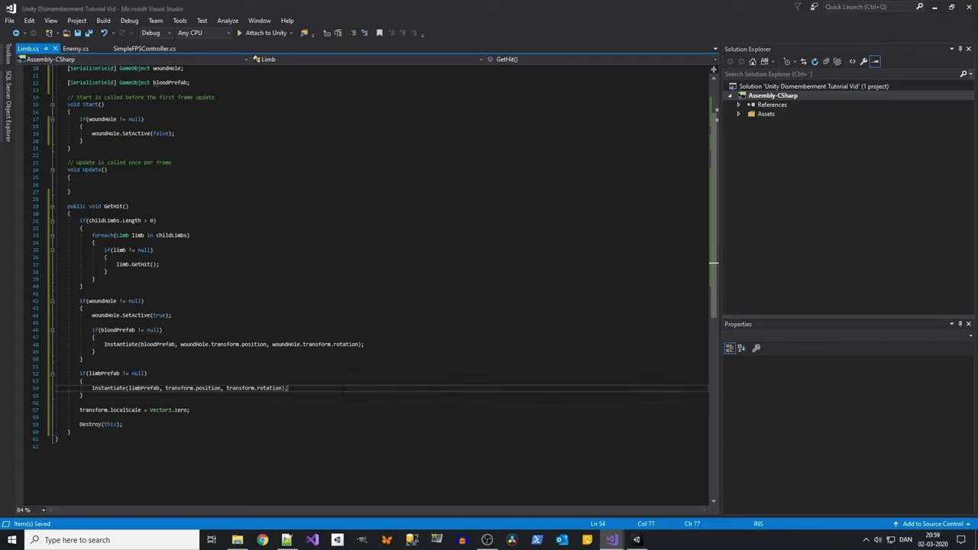
scroll(341, 415, "up", 1)
scroll(338, 415, "up", 2)
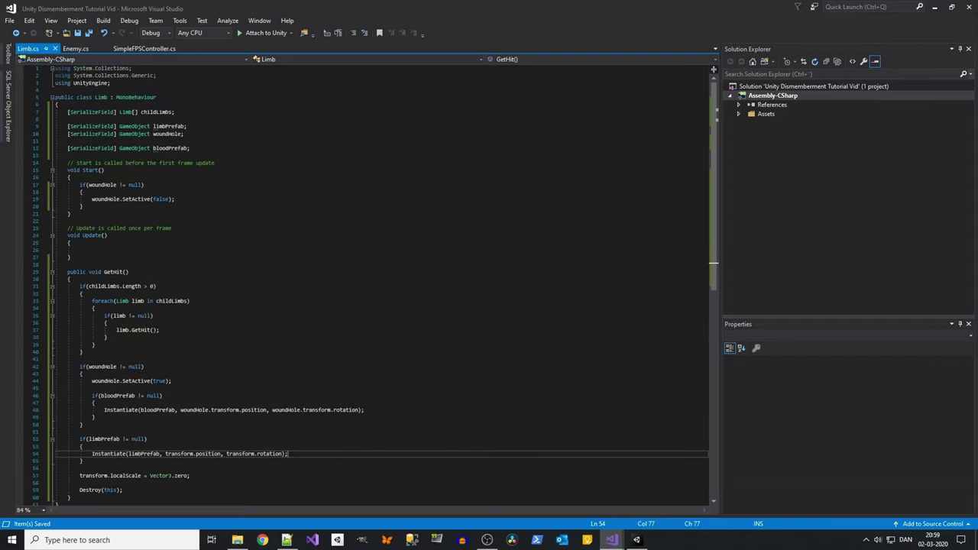
left_click(320, 104)
key("Return")
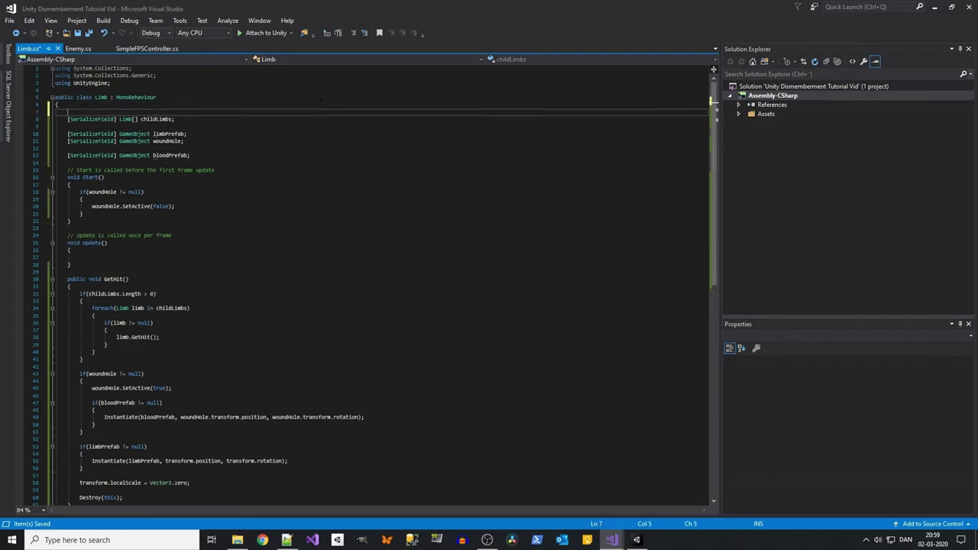
key("Return")
key("Up")
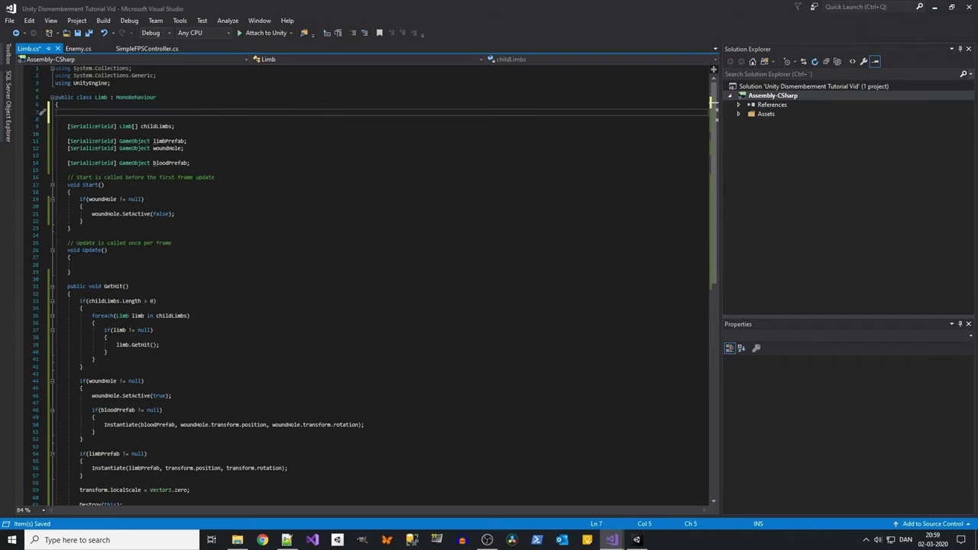
type("Enemy enemyScript;")
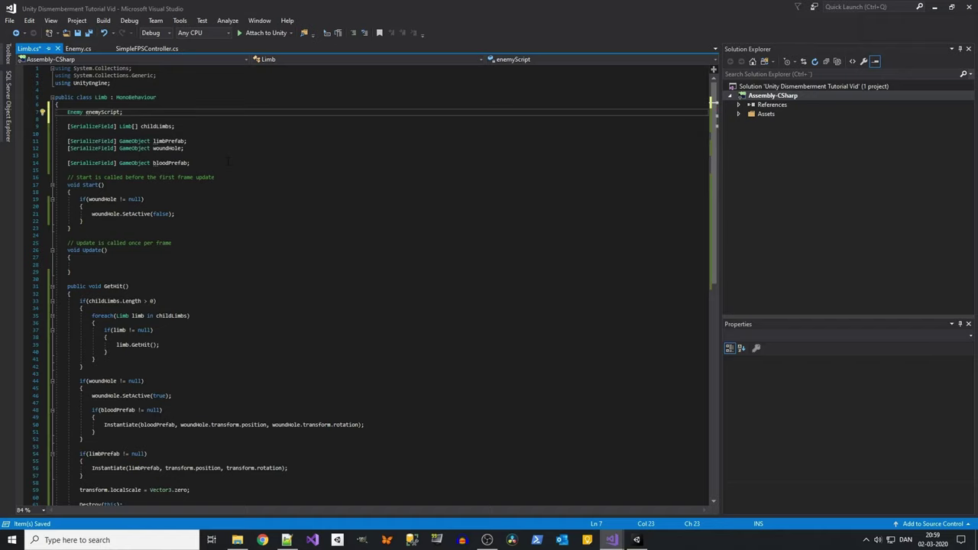
- Assign enemyScript in Start using transform.root.GetComponent<Enemy>()
left_click(71, 192)
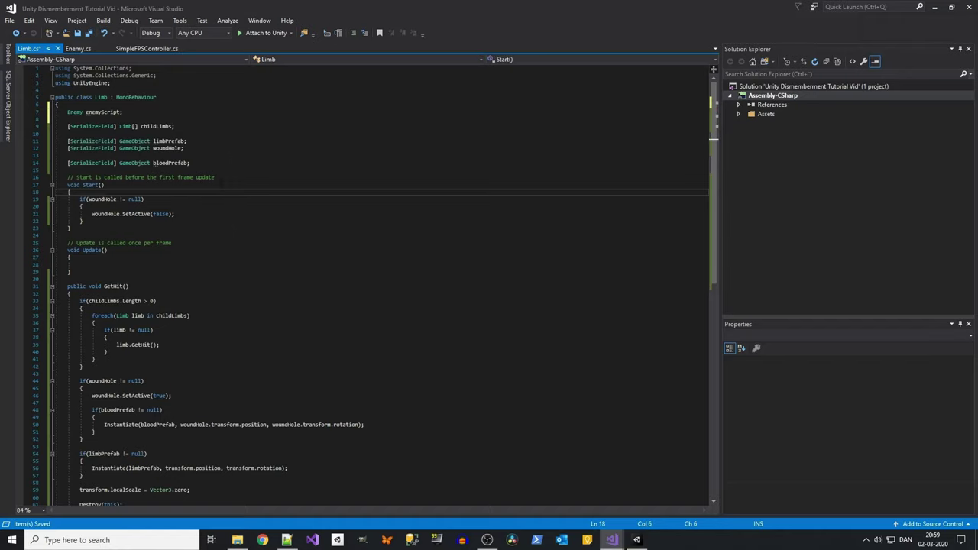
key("Return")
key("Return")
type("enemyScript =")
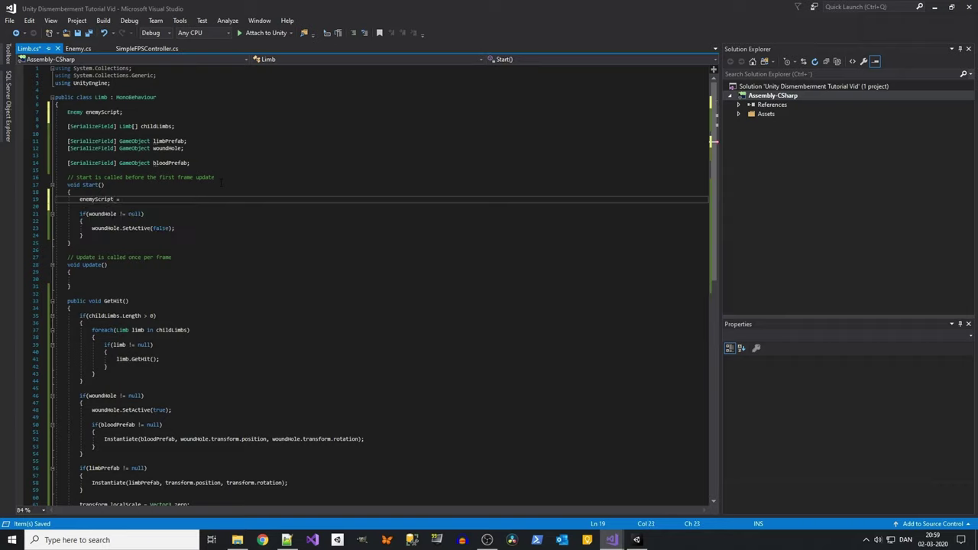
type("tra")
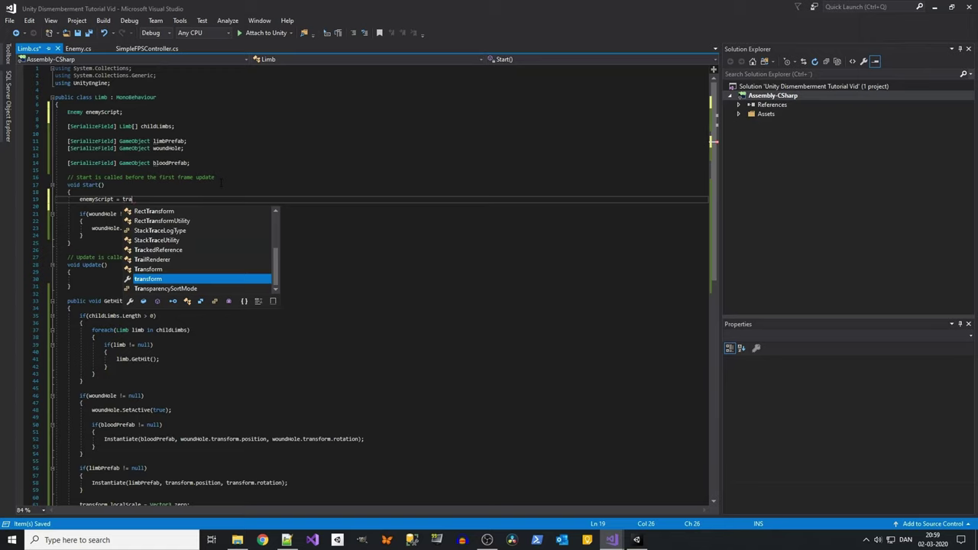
type("nsform.r")
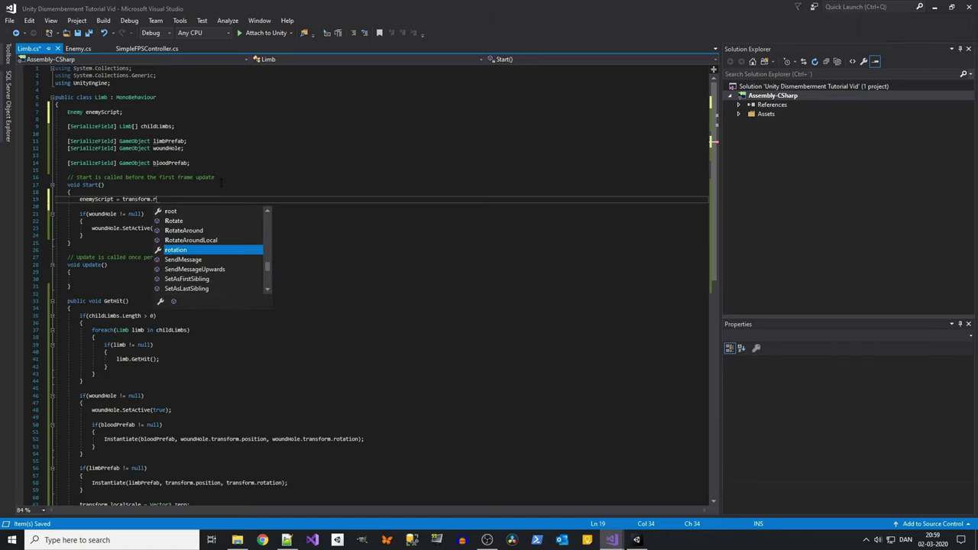
type("o")
key("Up")
key("Up")
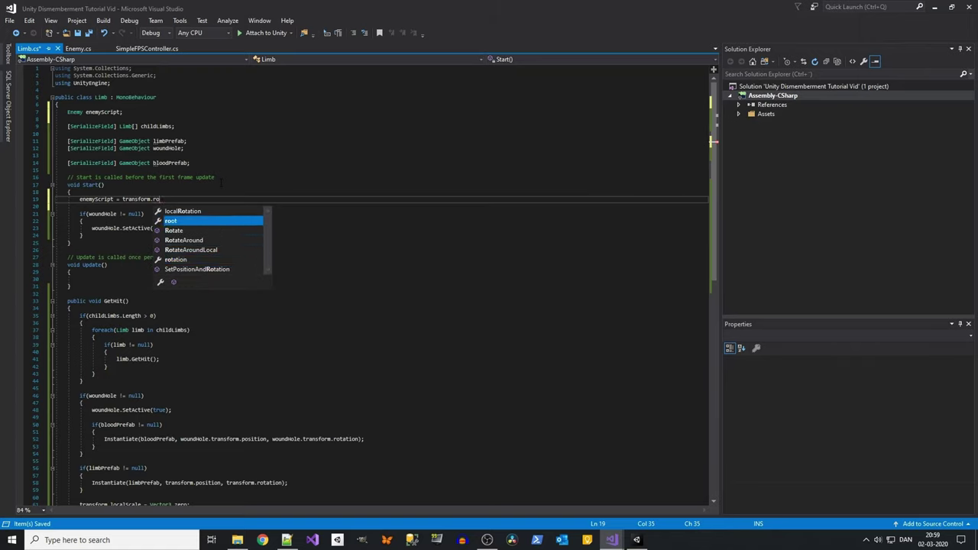
key("Tab")
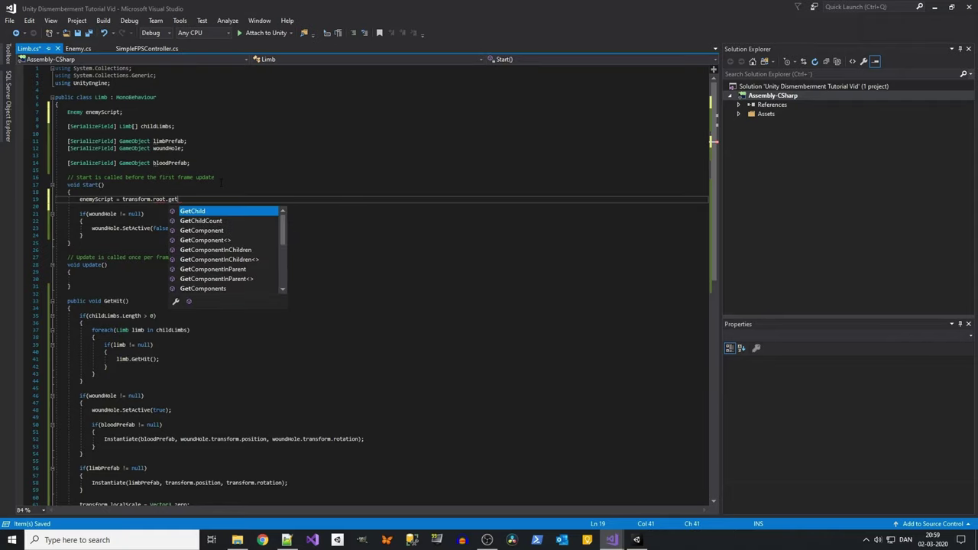
type("<E")
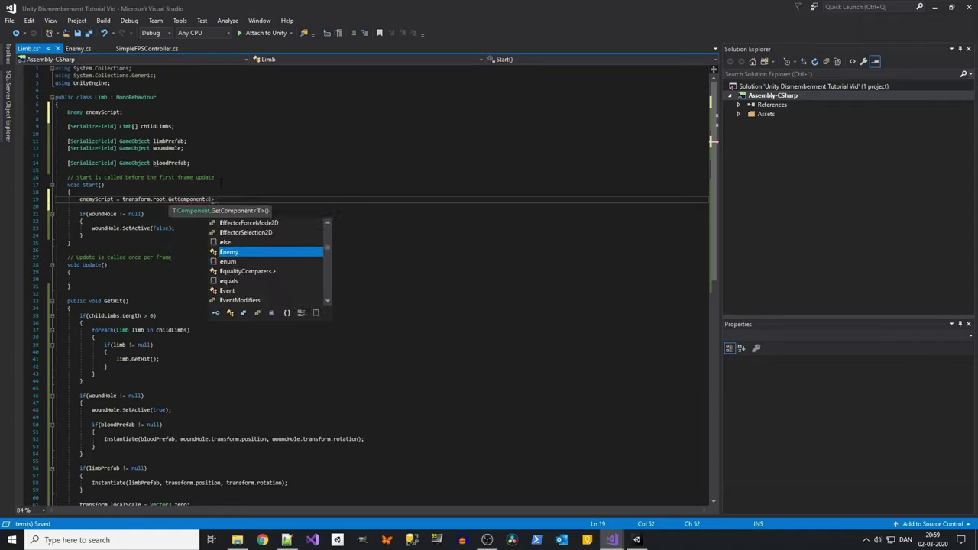
type("nemy")
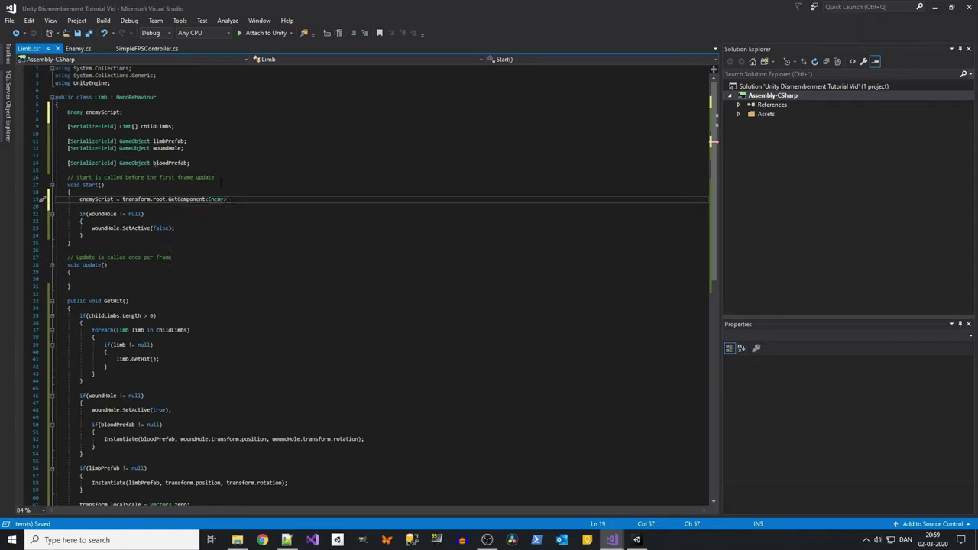
- Call enemyScript.GetKilled() in GetHit just before Destroy(this)
scroll(221, 183, "down", 7)
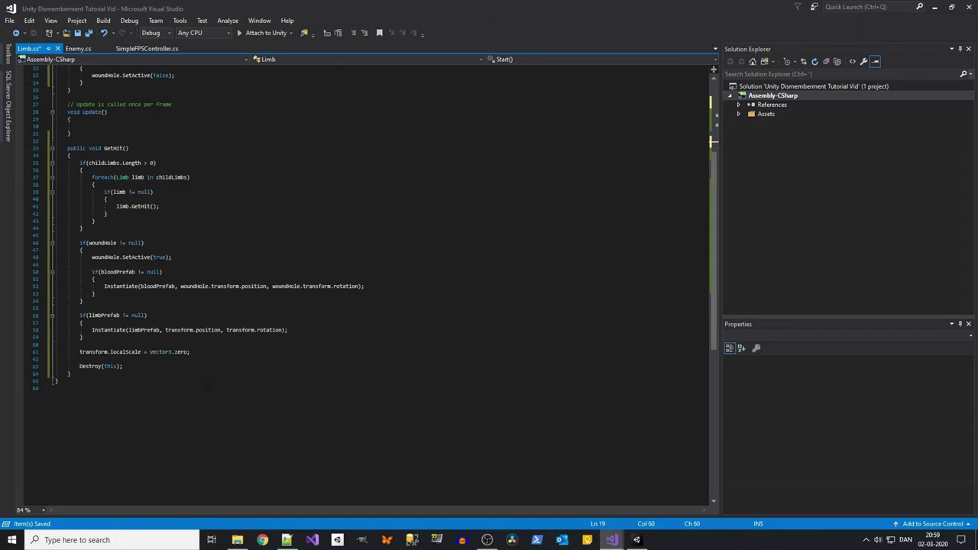
key("Return")
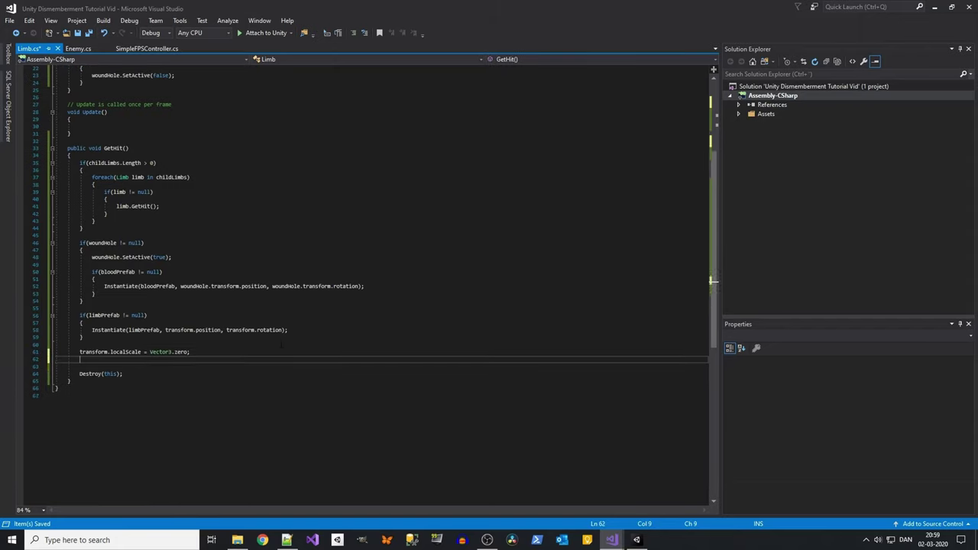
key("Return")
type("ene")
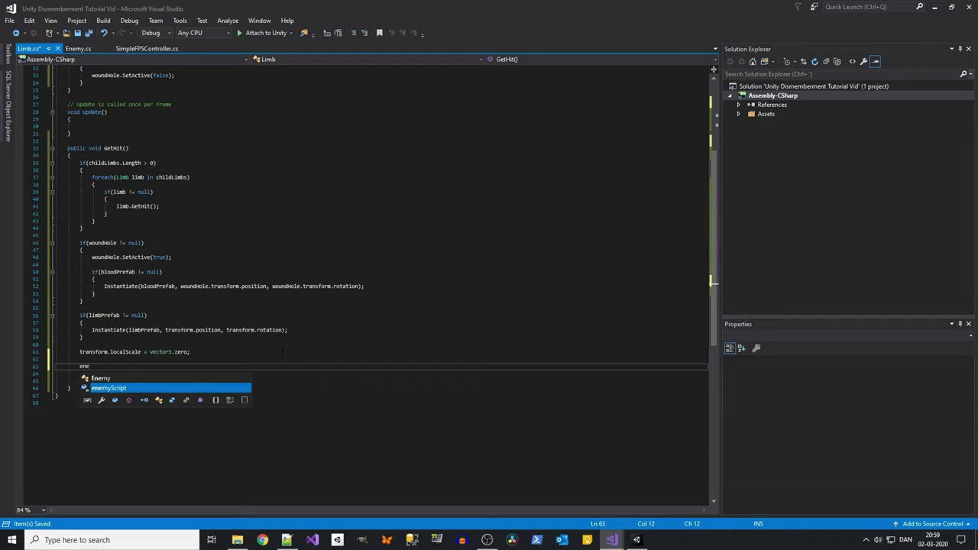
type(".getKilled();")
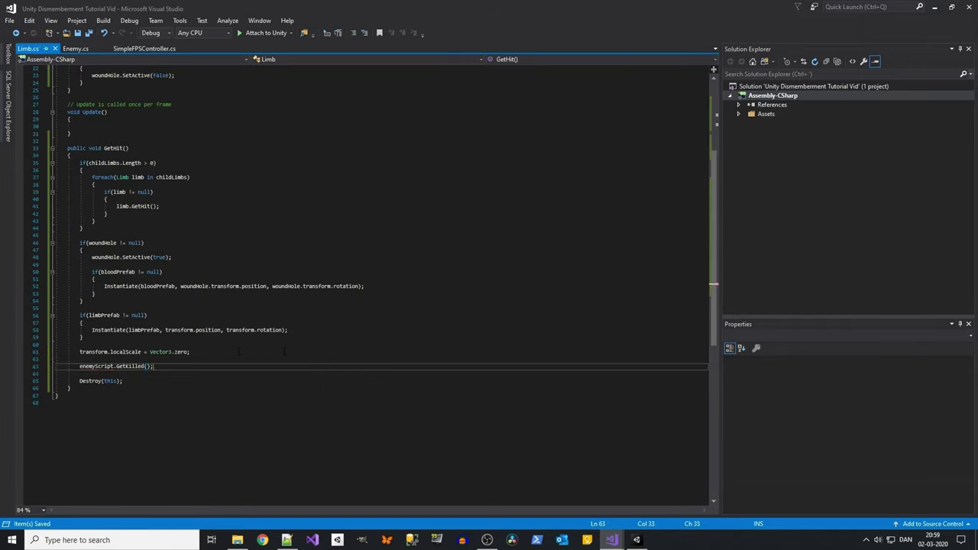
- Play the scene in Unity and shoot the SWAT soldier until its head comes off
left_click(638, 541)
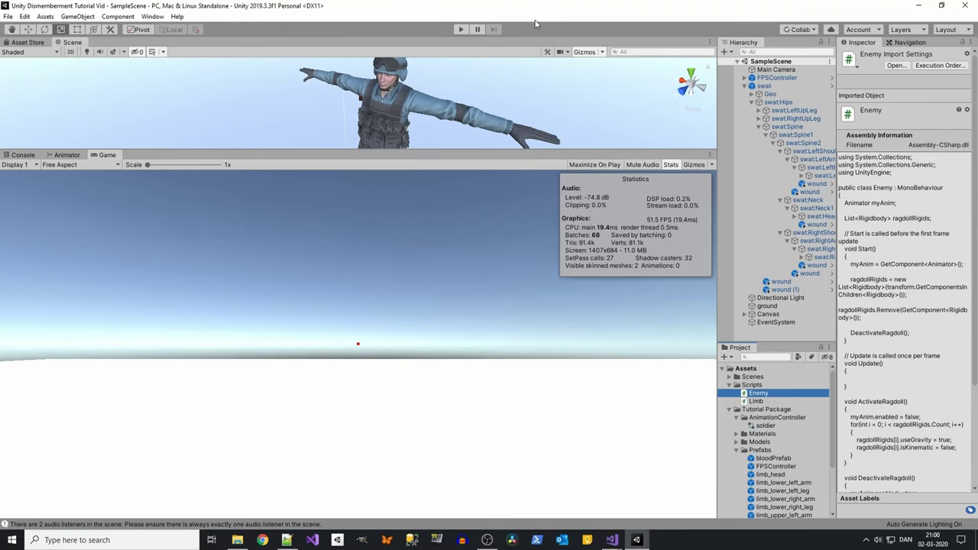
left_click(459, 30)
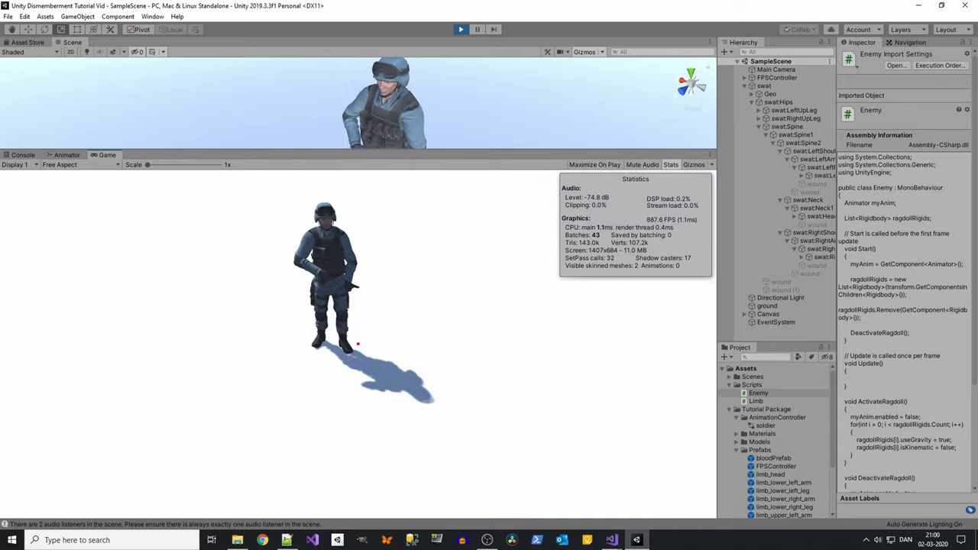
left_click(357, 345)
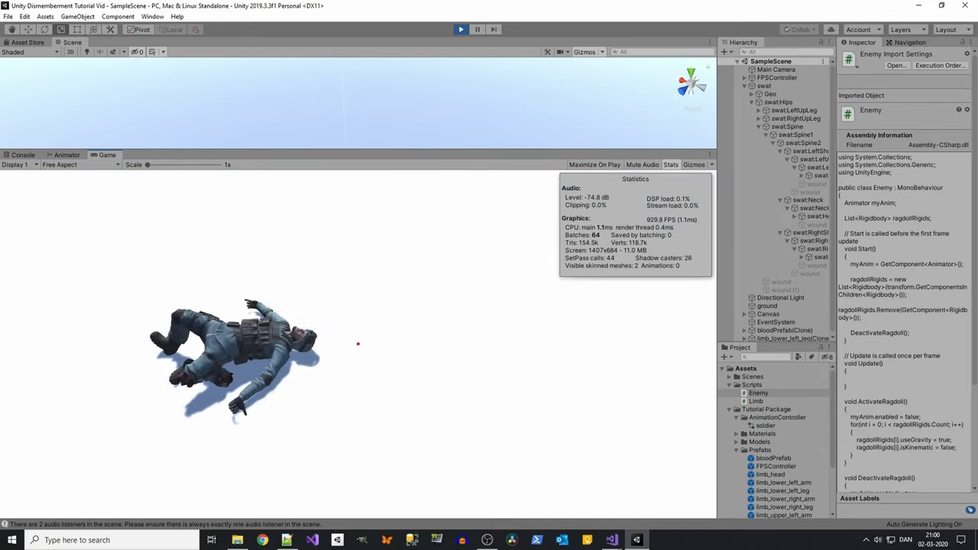
left_click(357, 344)
left_click(357, 345)
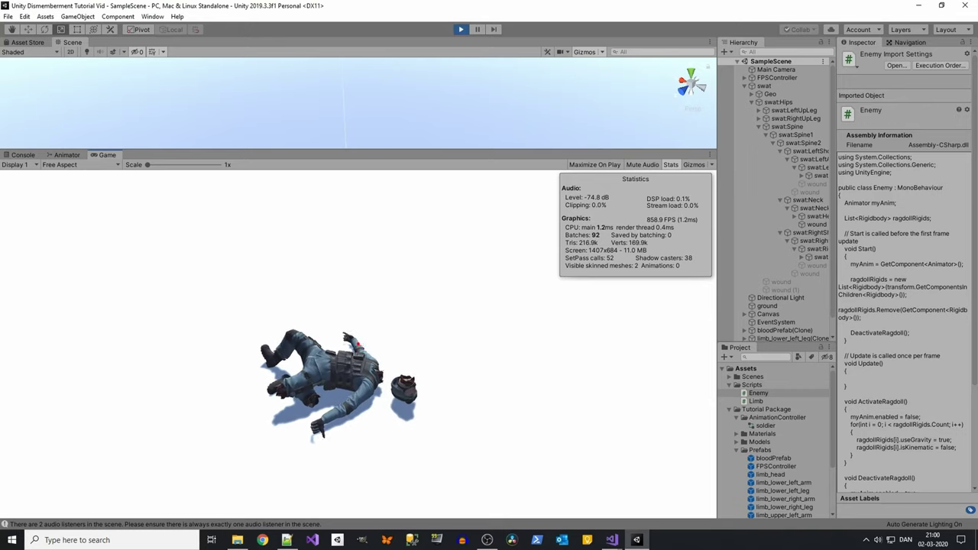
- Keep shooting the ragdoll to spawn blood and sever its lower leg, then release game control
left_click(357, 345)
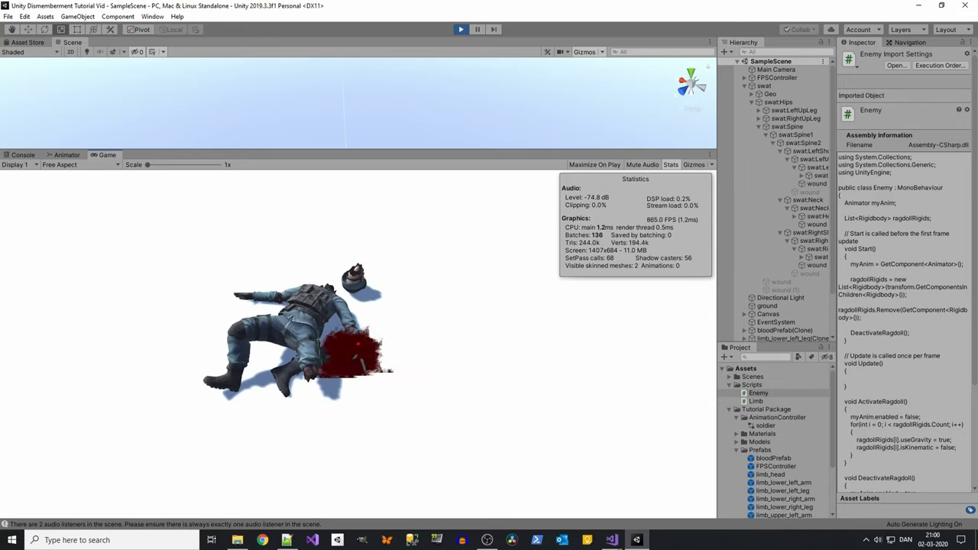
left_click(357, 345)
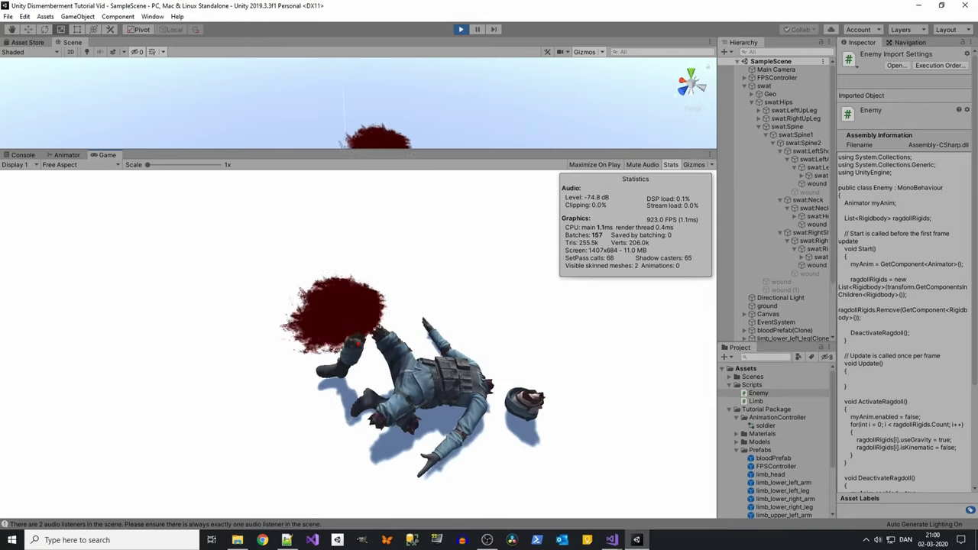
left_click(357, 345)
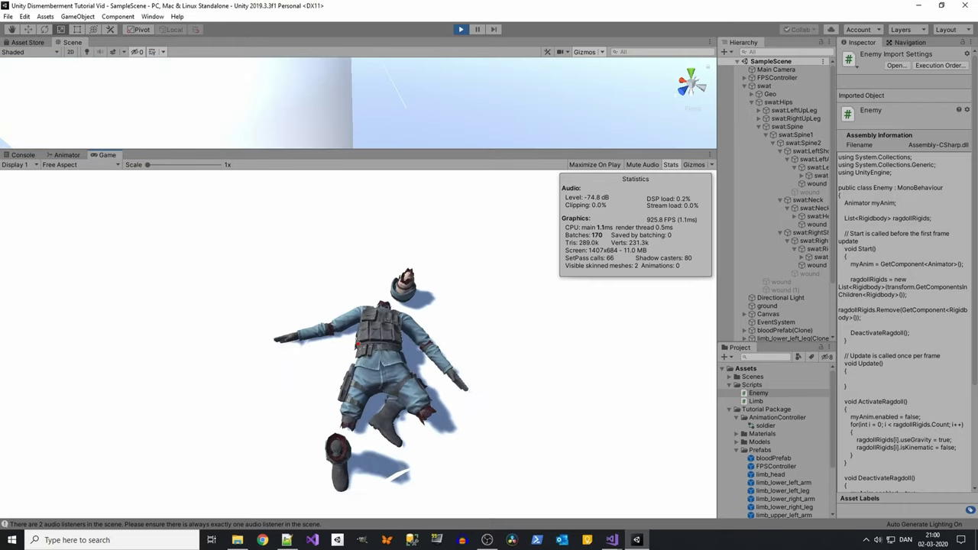
left_click(357, 344)
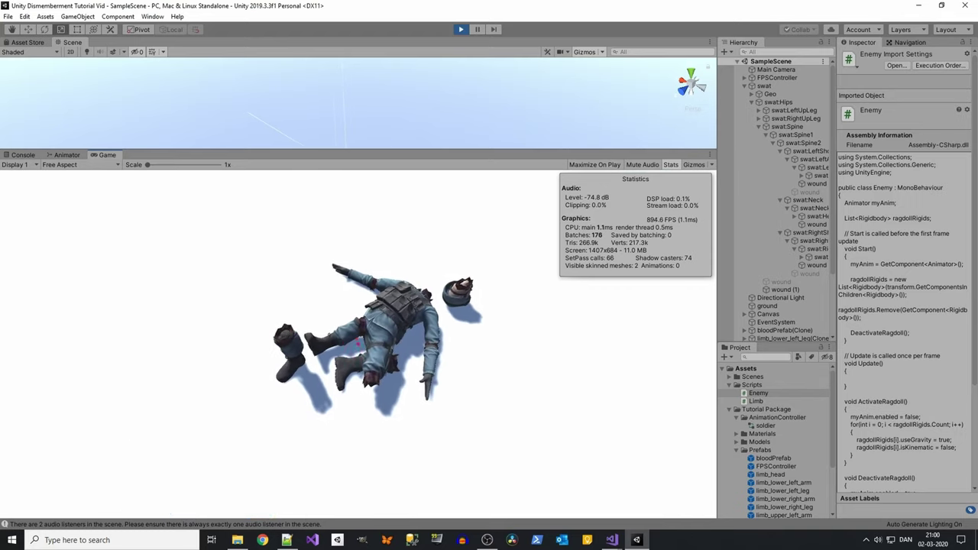
left_click(357, 344)
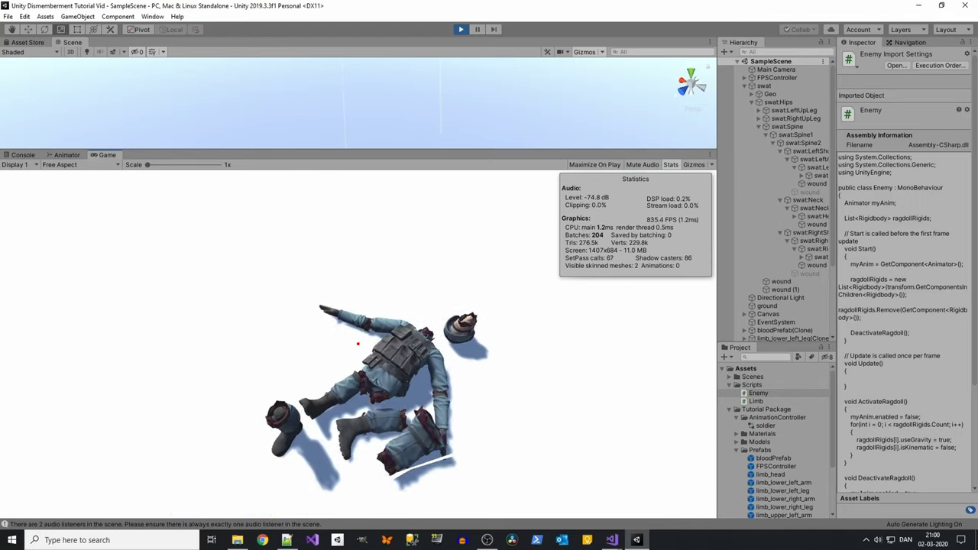
key("Escape")
- Stop play mode, expand swat:RightUpLeg in the widened Hierarchy, and inspect its Limb settings
left_click(461, 29)
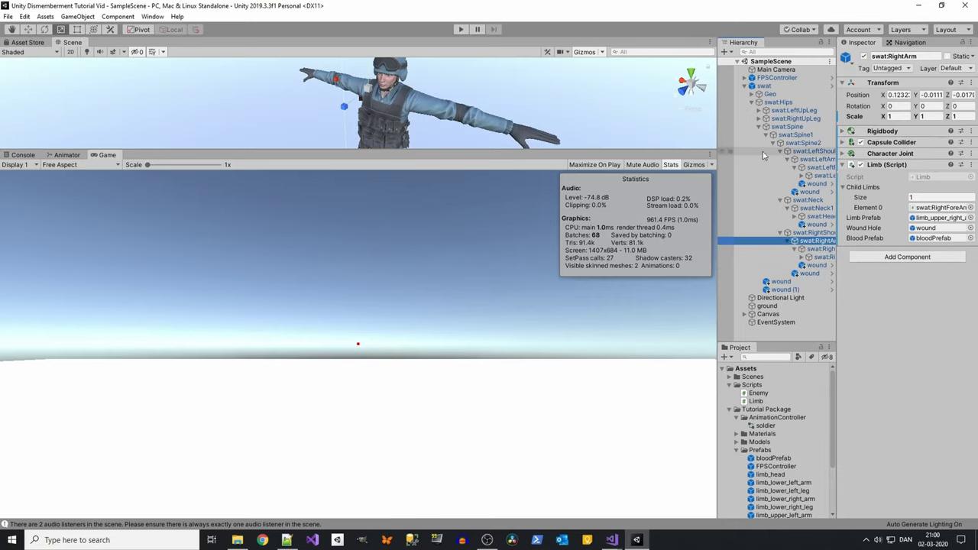
left_click_drag(717, 129, 626, 130)
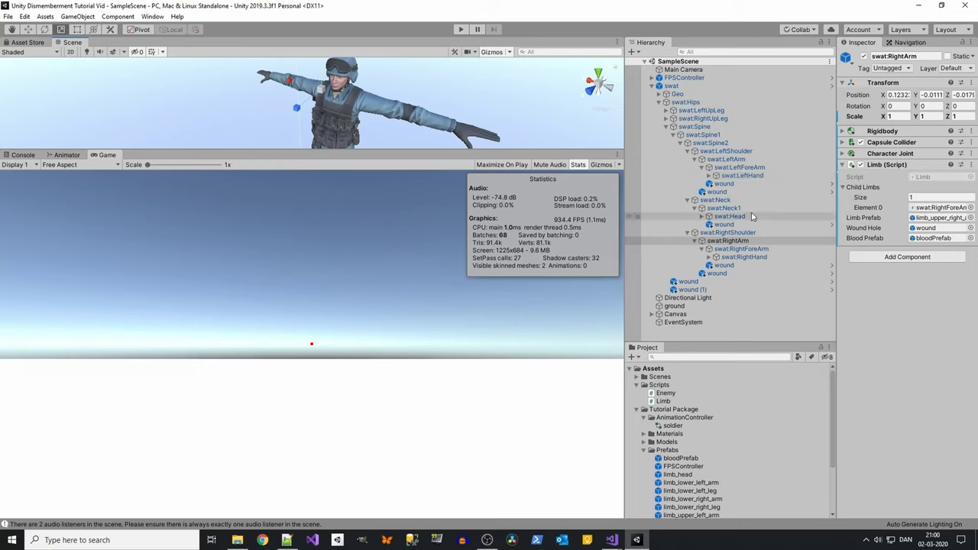
left_click(666, 118)
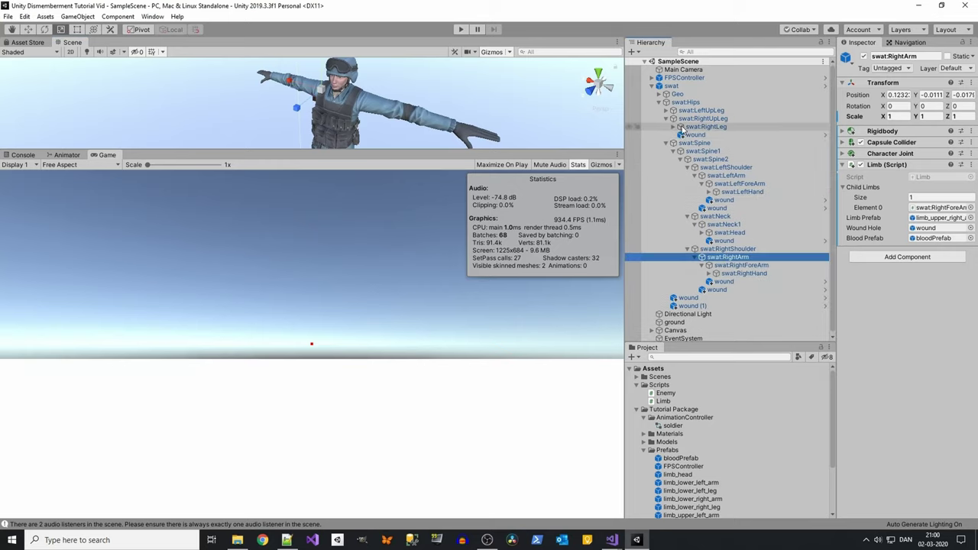
left_click(683, 128)
left_click(713, 119)
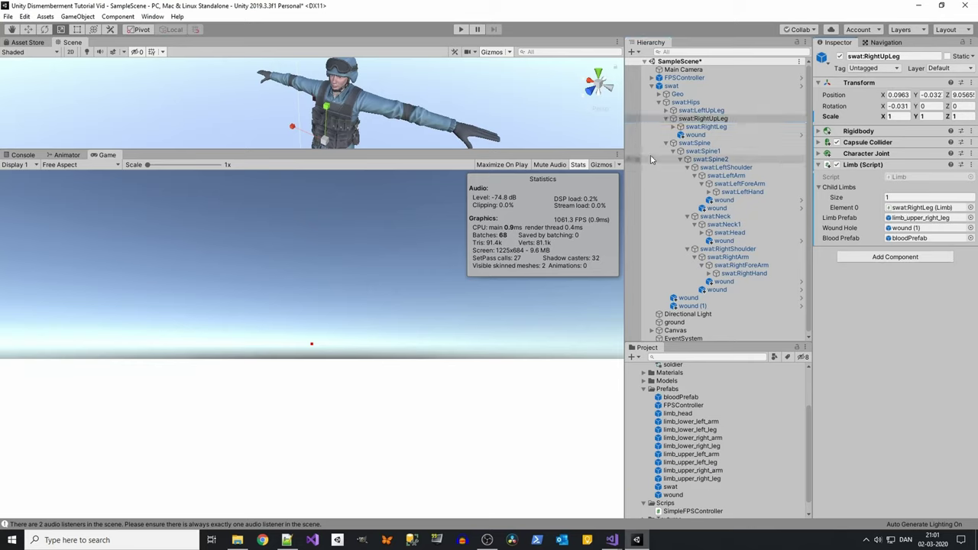
left_click_drag(625, 134, 720, 133)
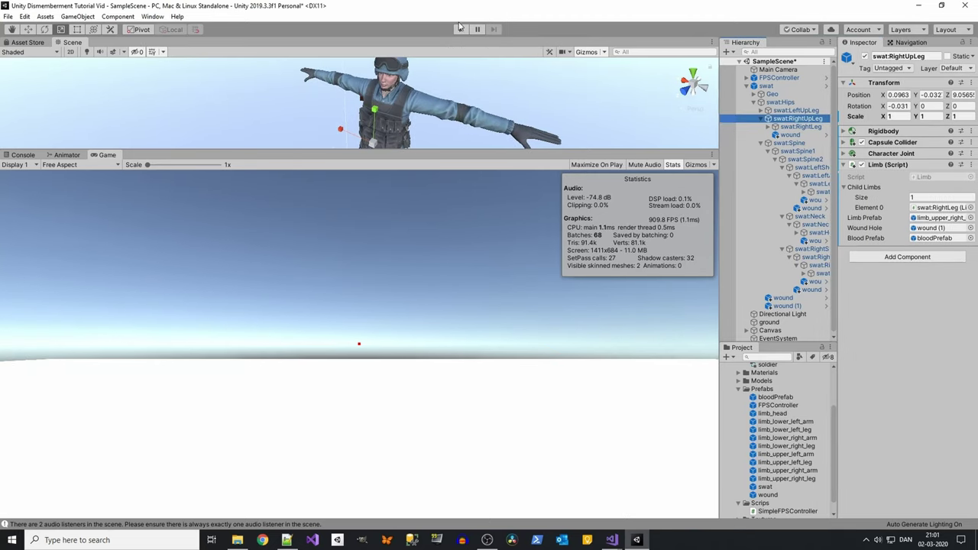
- Play again and walk around the shot soldier with W and D to view its severed legs
left_click(460, 29)
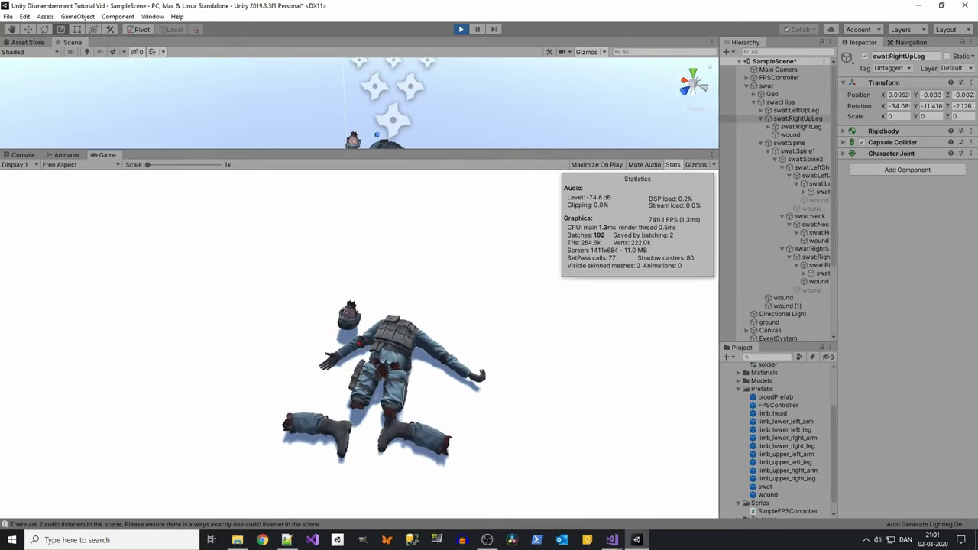
key("w")
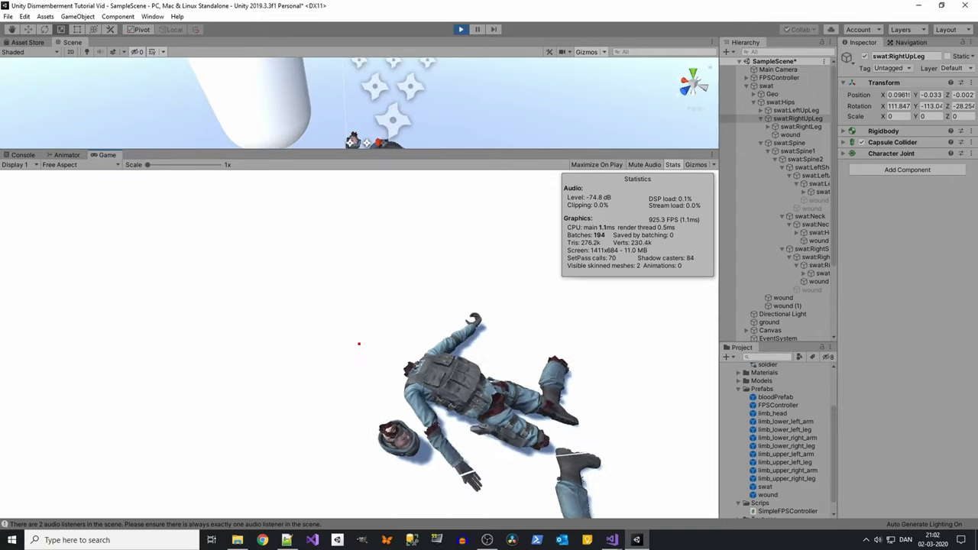
key("d")
key("d")
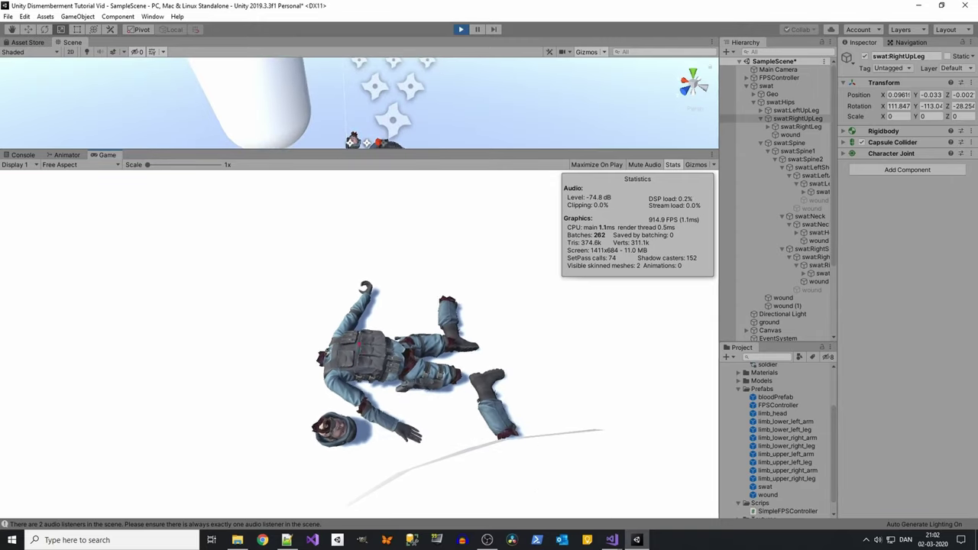